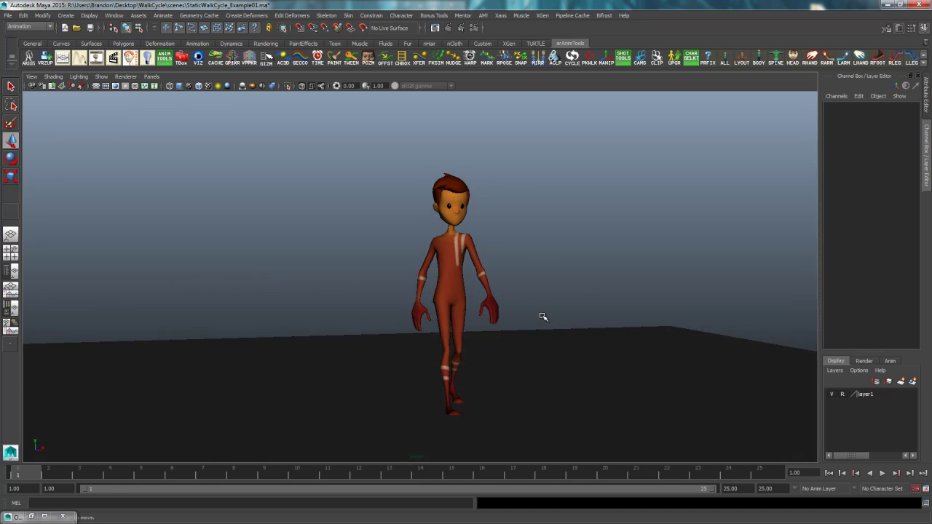
Play the walk cycle from a side-on perspective view and stop it at frame 15
alt+drag(541, 316, 419, 342)
click(882, 473)
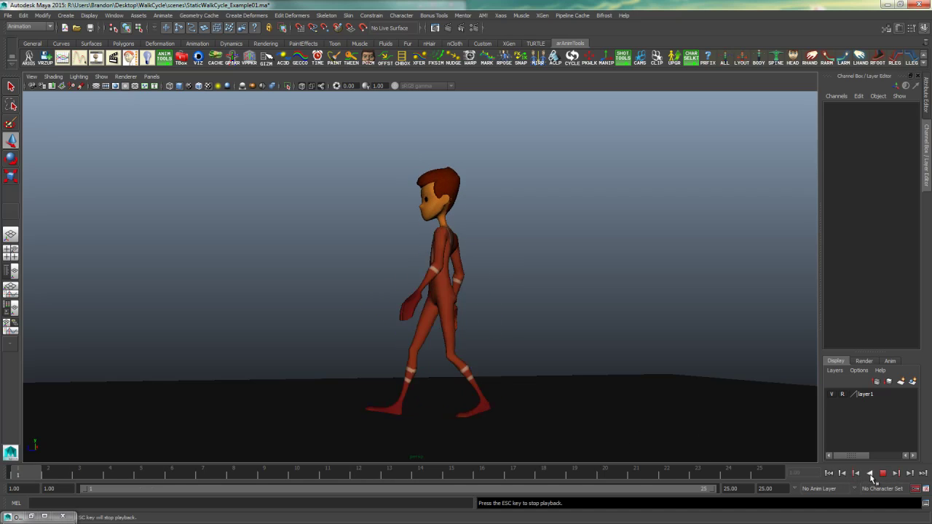
click(883, 473)
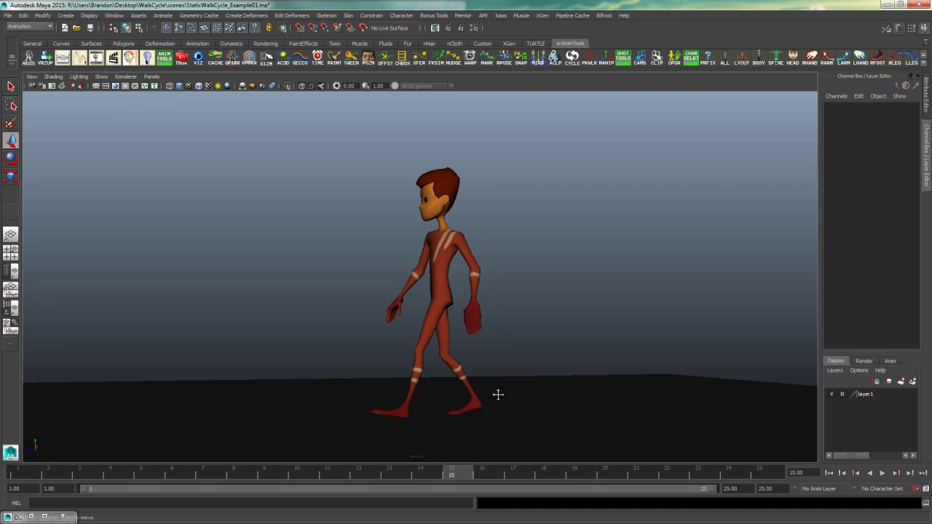
Display the character's rig controls in the perspective view
alt+drag(499, 394, 487, 387)
click(198, 60)
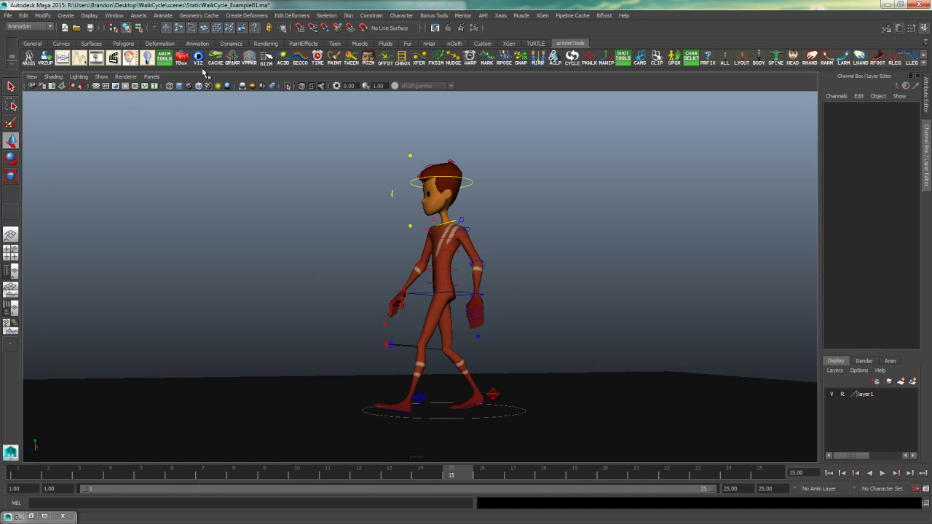
alt+drag(350, 285, 103, 413)
Try translating the whole character forward along Z with the root control at frame 15, undoing each move
click(442, 403)
key(ctrl+z)
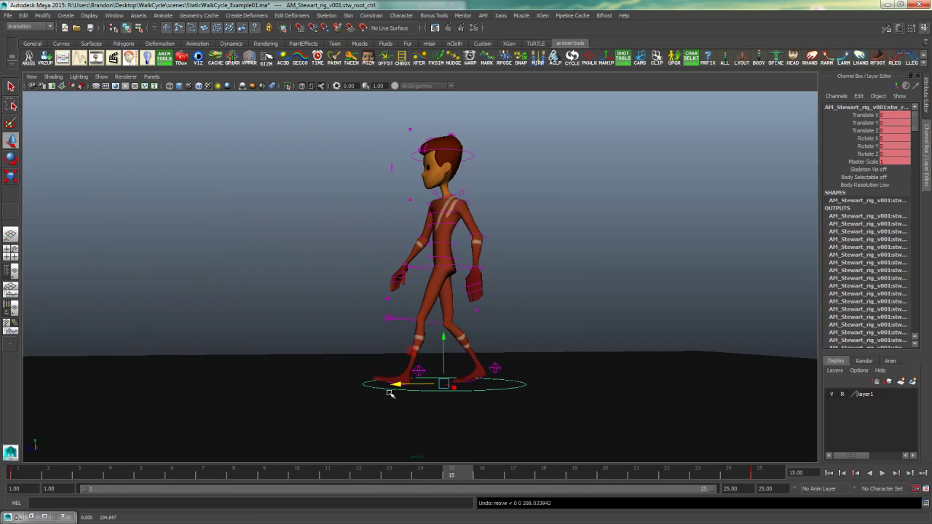
alt+drag(511, 323, 590, 324)
click(495, 344)
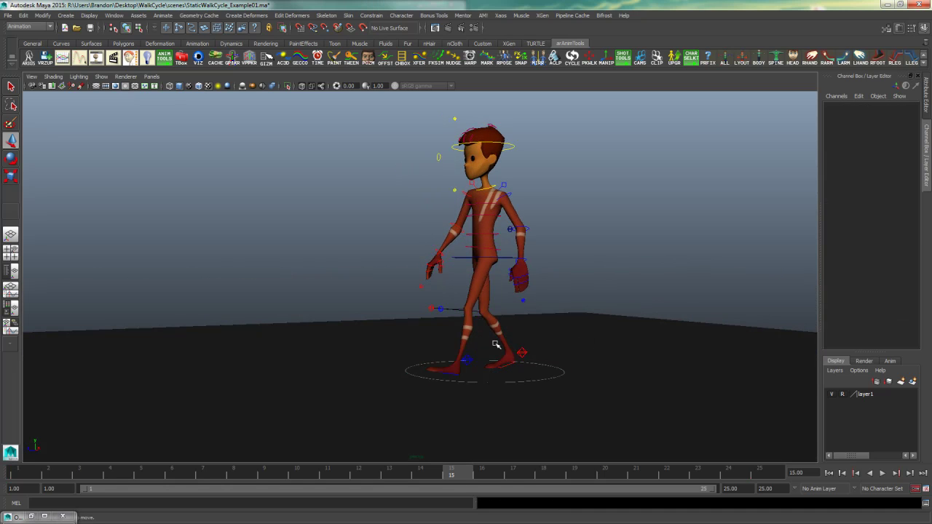
alt+drag(478, 295, 408, 382)
click(456, 387)
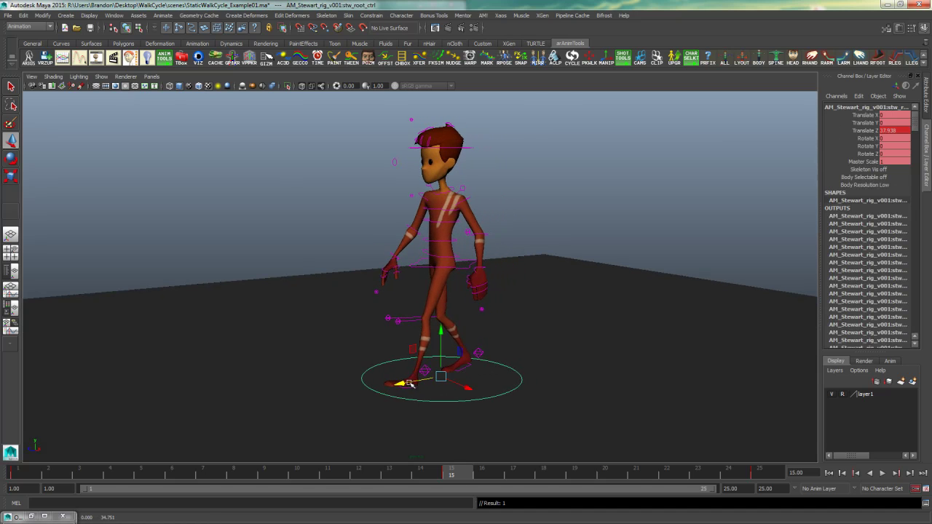
key(ctrl+z)
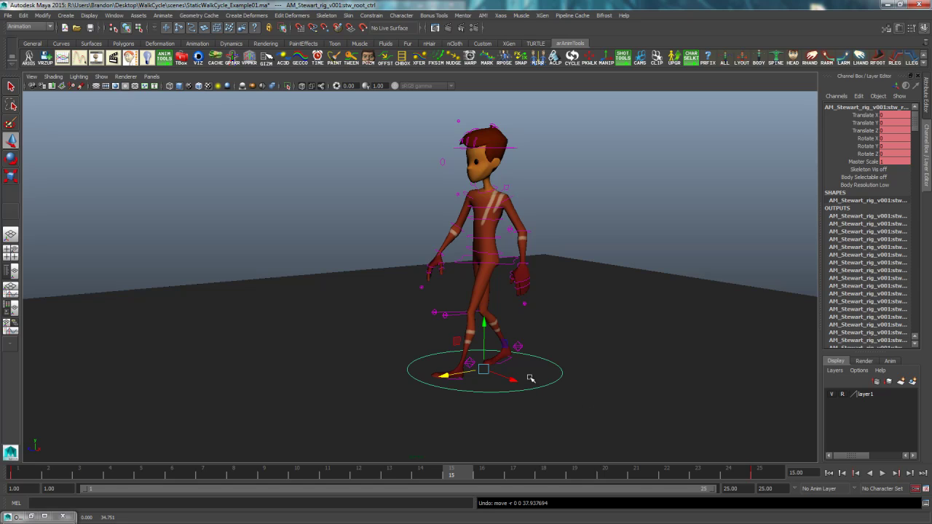
click(556, 394)
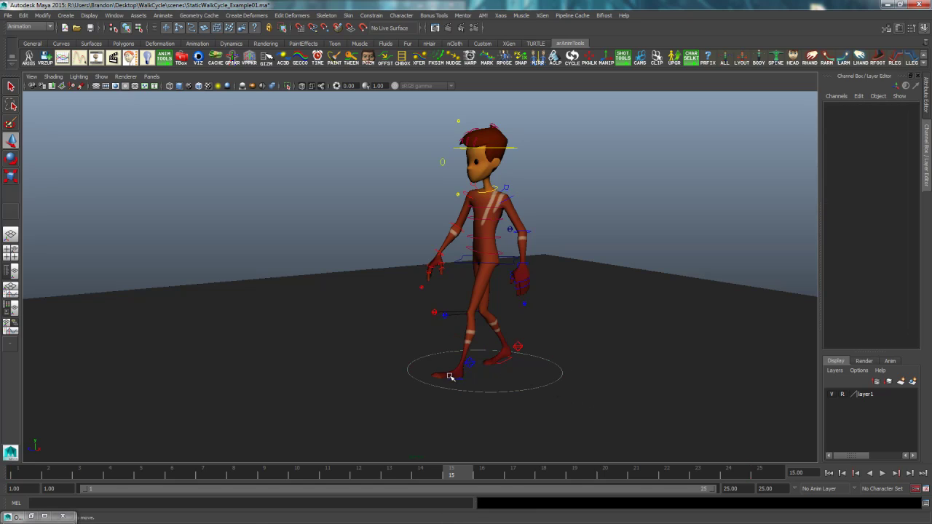
click(520, 388)
drag(454, 375, 437, 401)
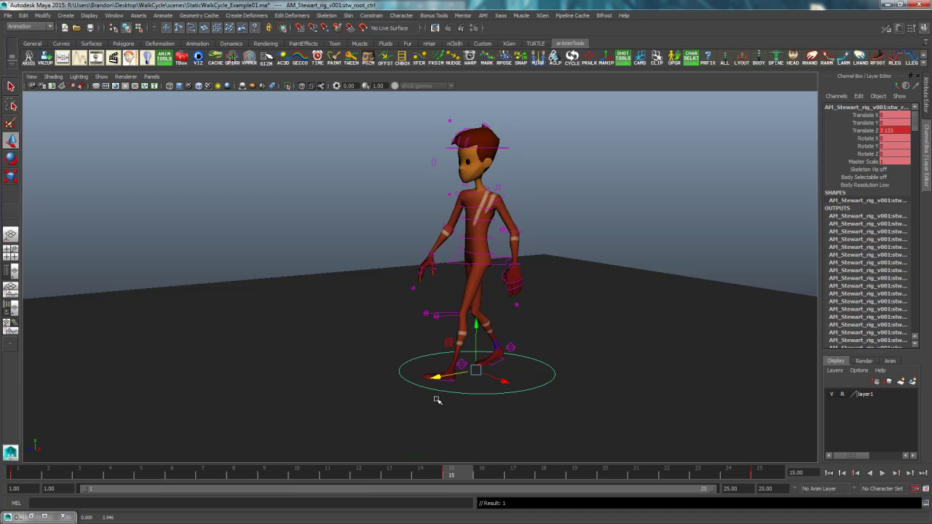
key(ctrl+z)
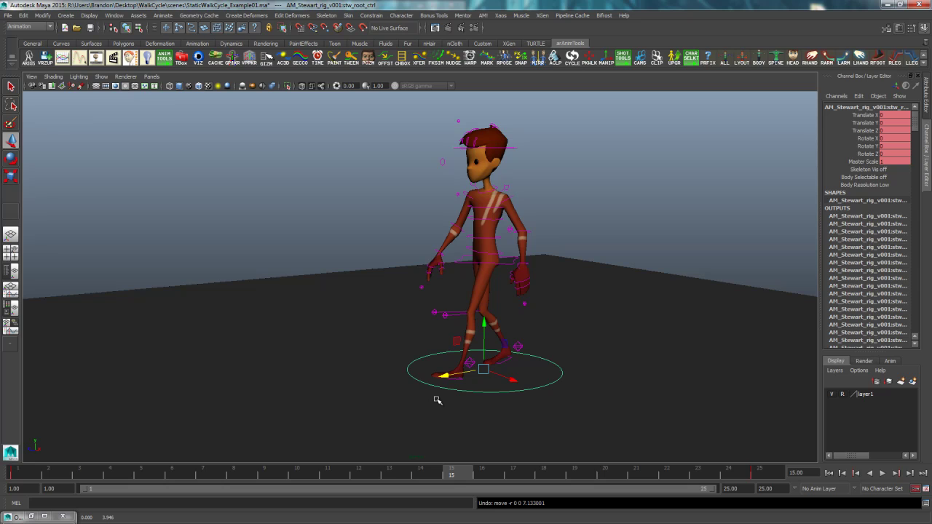
drag(448, 378, 318, 415)
key(ctrl+z)
Try shifting the COG control and the left and right foot IK controls along Z at frame 15, undoing the changes
click(466, 262)
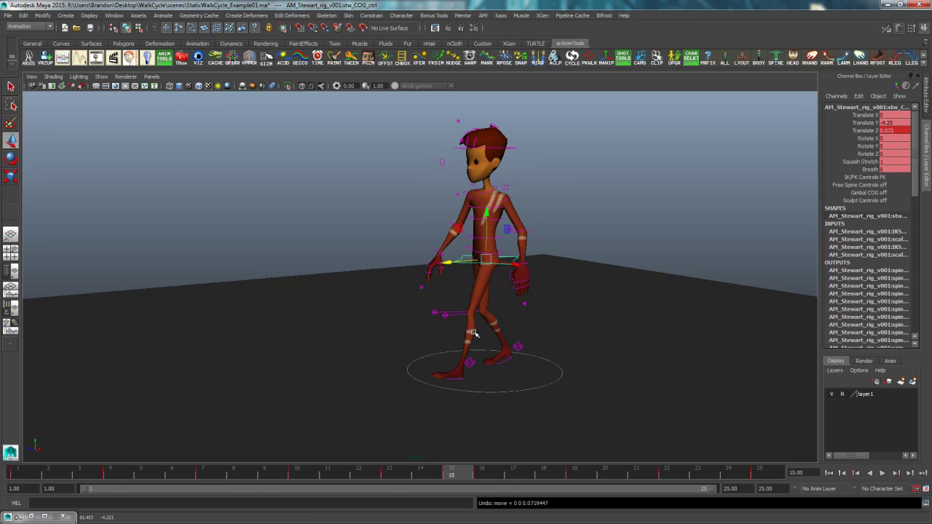
click(475, 365)
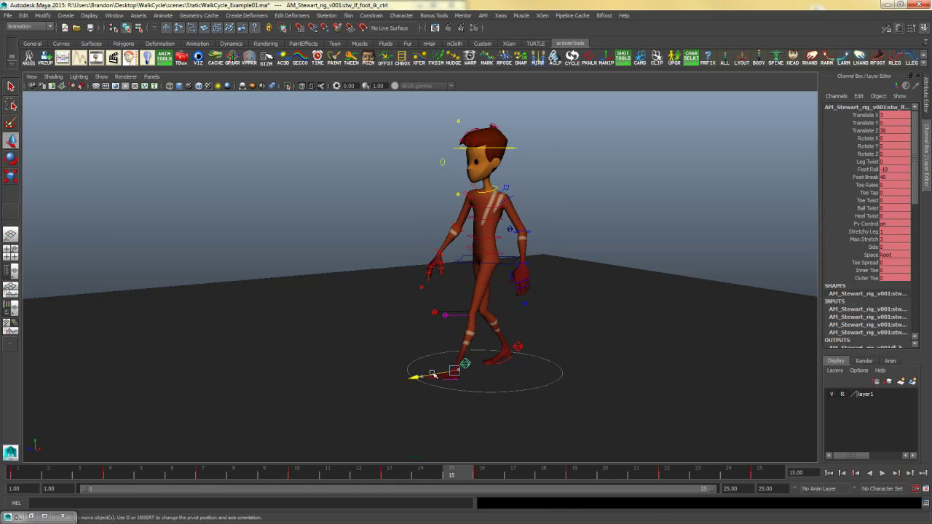
click(485, 364)
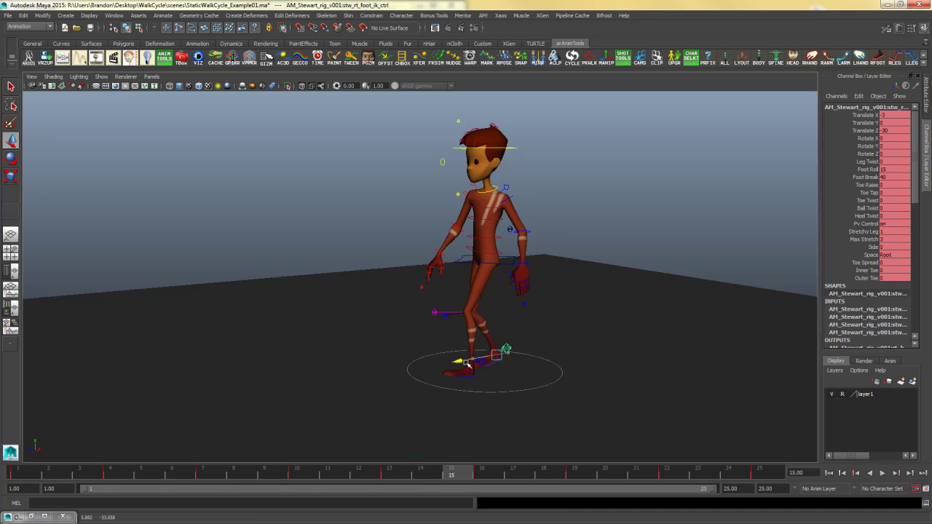
key(ctrl+z)
key(ctrl+z)
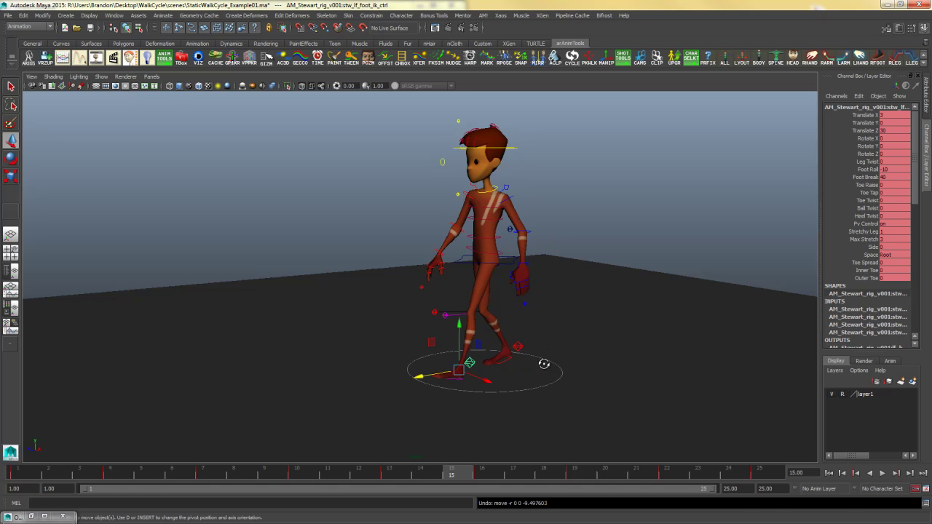
Examine the contact pose in a full-size side view with nothing selected, at frame 15 and at frame 1
alt+drag(543, 365, 457, 363)
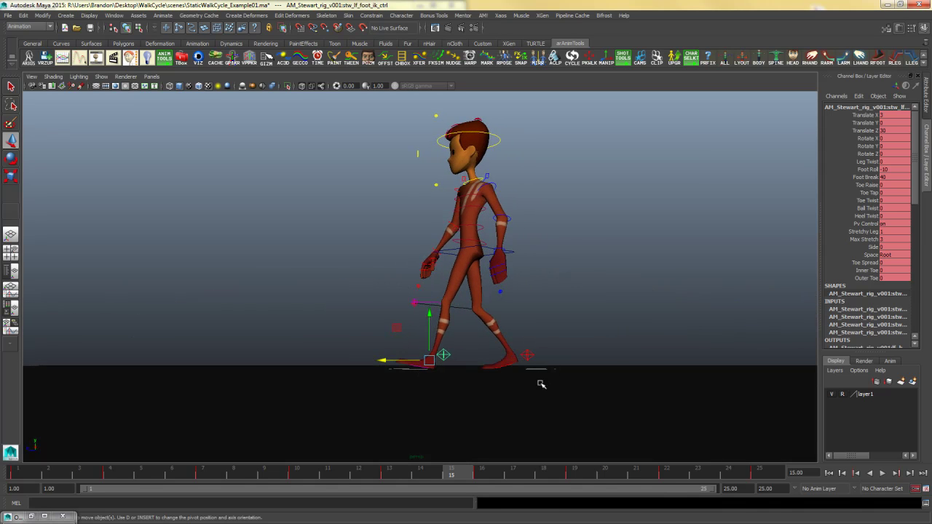
key(space)
key(space)
alt+right_drag(512, 412, 561, 355)
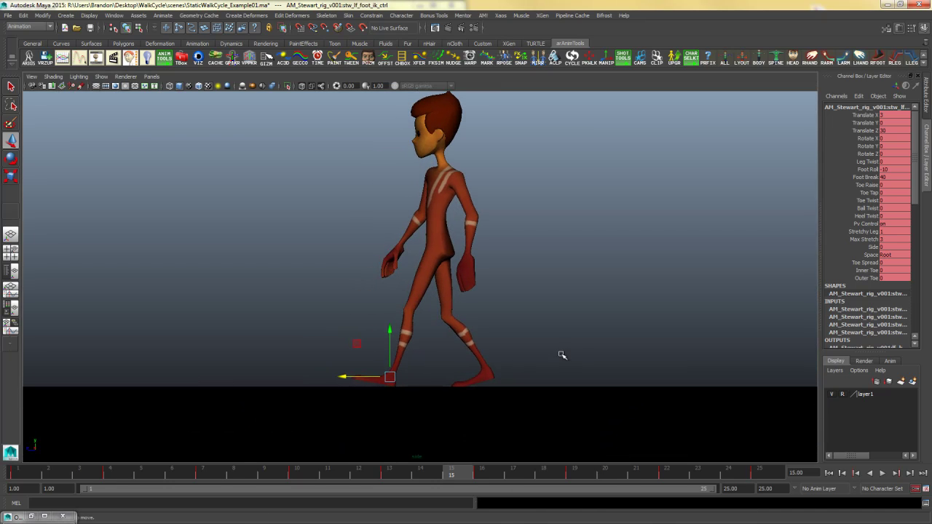
click(480, 405)
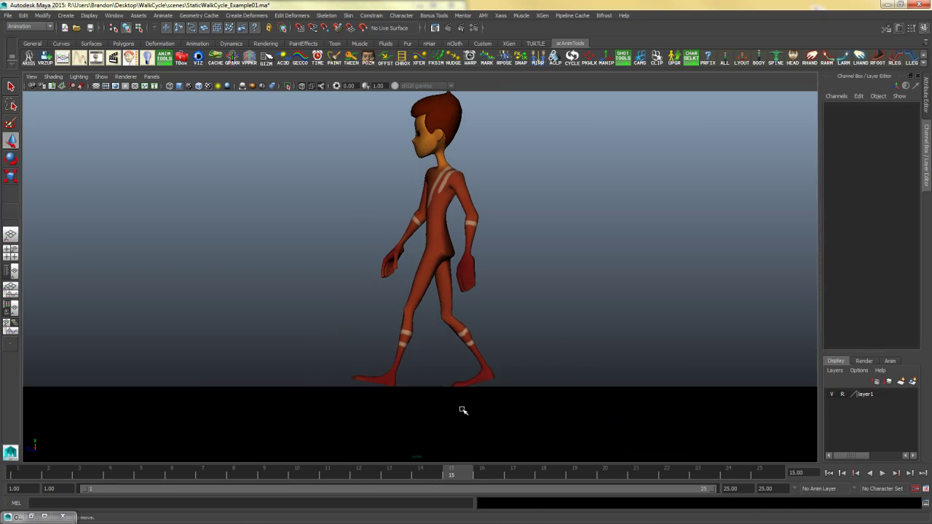
click(16, 477)
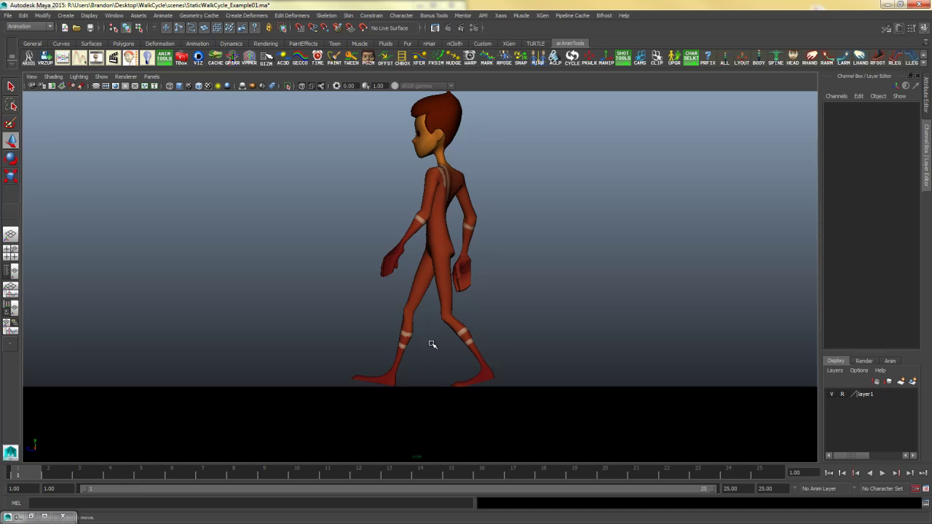
Return to the full-size perspective view and select the root control around the character's feet at frame 1
key(space)
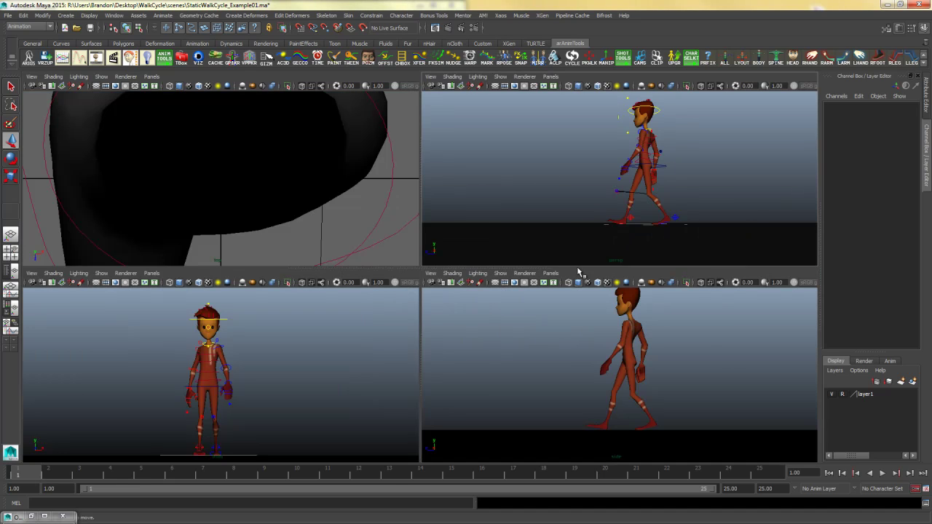
key(space)
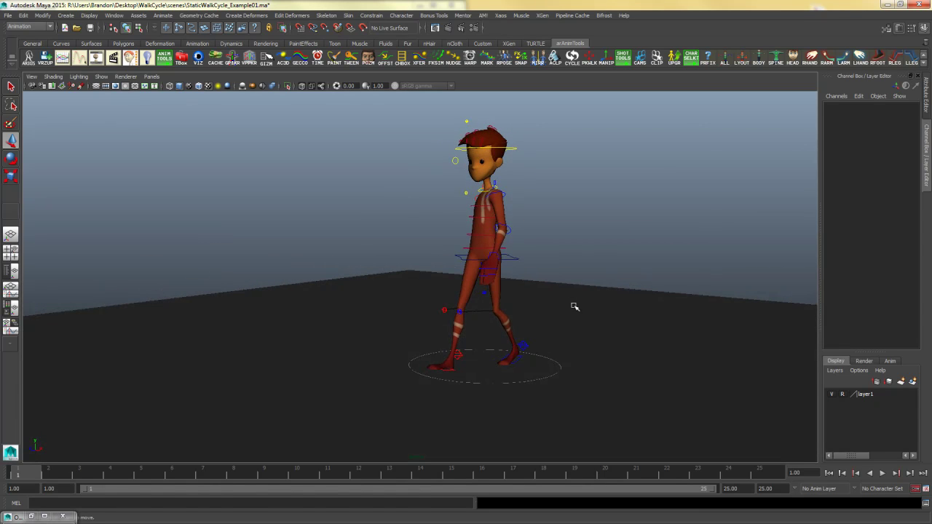
alt+drag(403, 376, 460, 389)
click(472, 373)
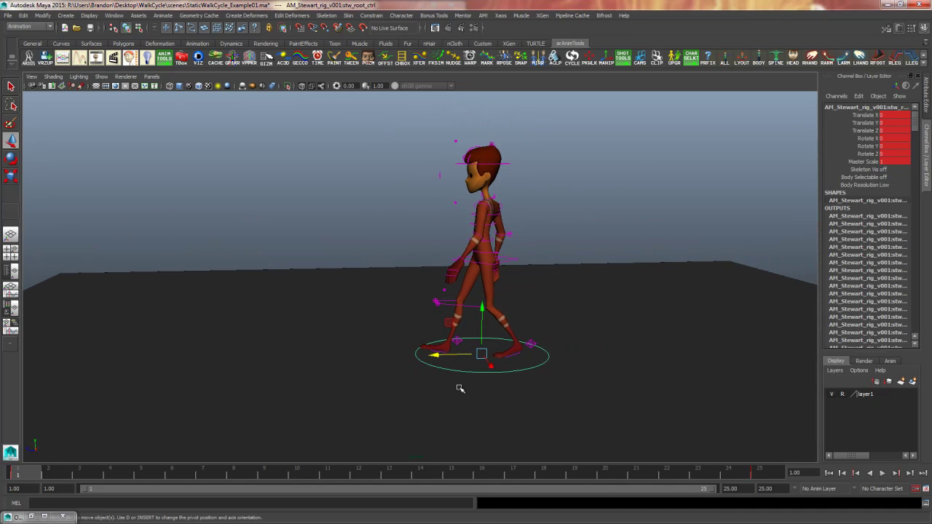
click(413, 390)
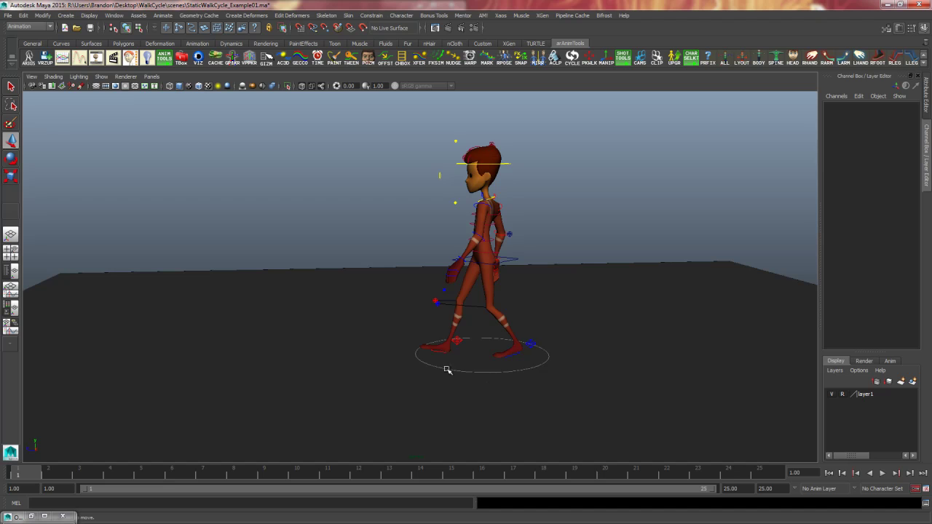
click(481, 371)
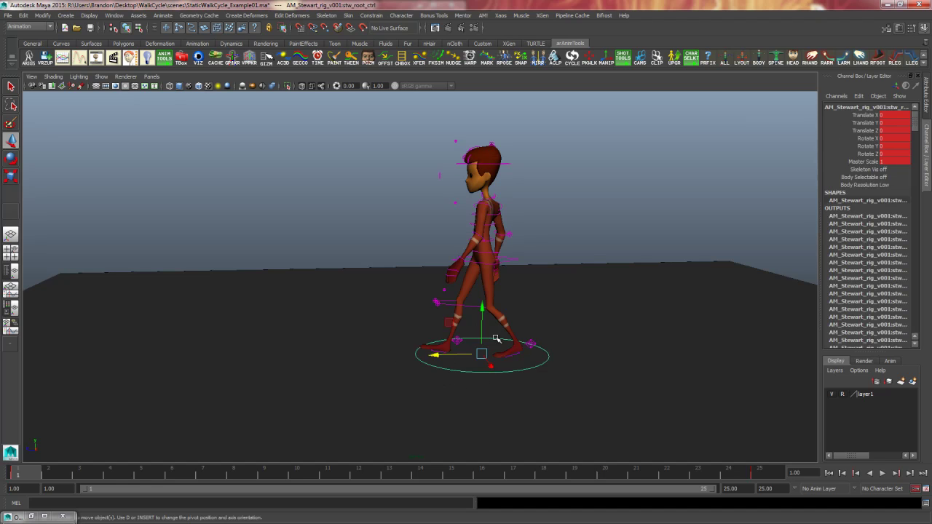
Try moving the COG control vertically and forward at frame 1, undoing each move
alt+drag(496, 338, 480, 375)
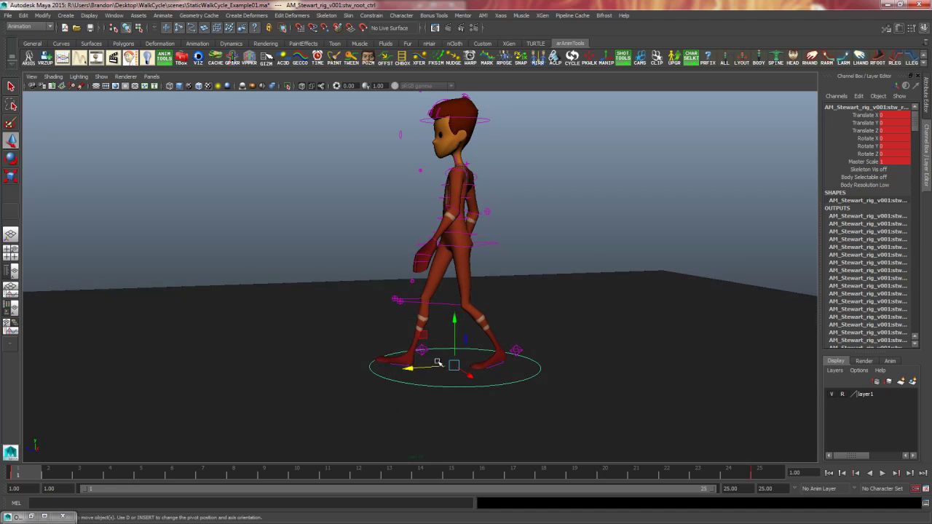
alt+drag(454, 366, 458, 276)
click(491, 245)
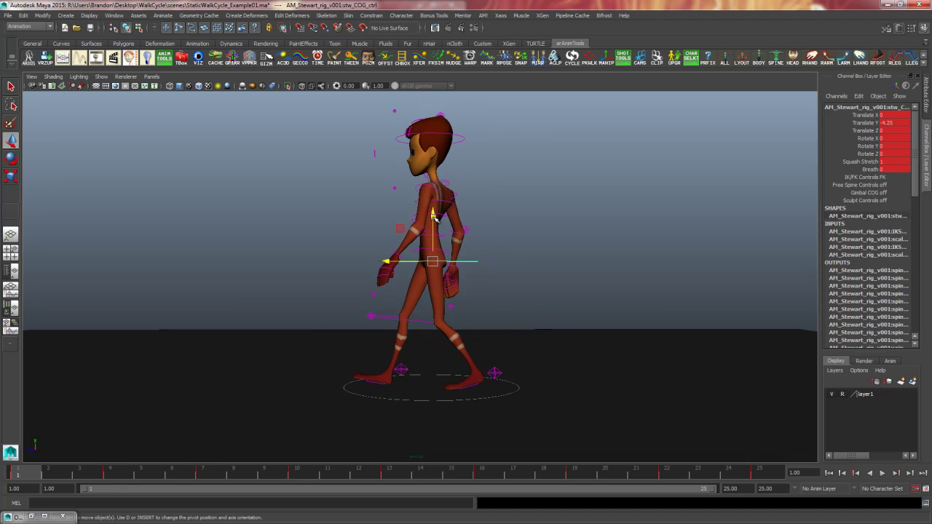
drag(435, 217, 435, 251)
key(ctrl+z)
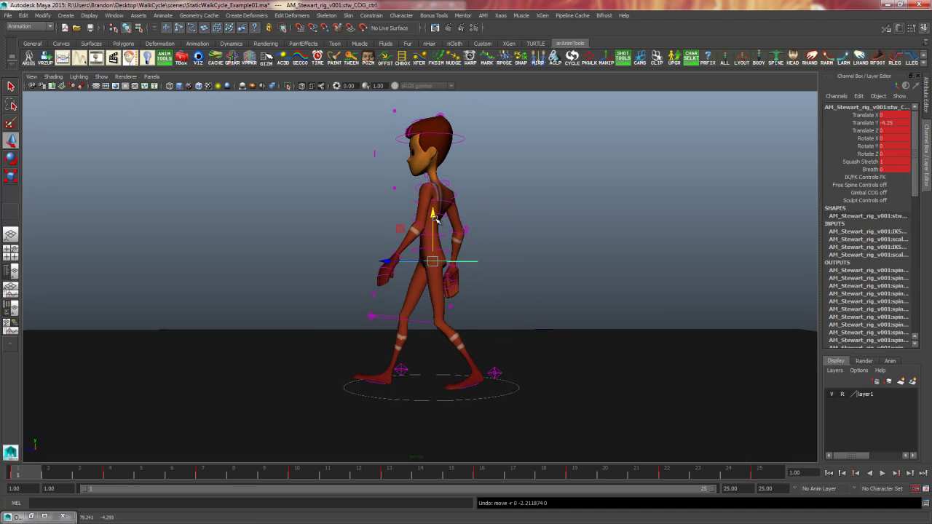
mouse_move(434, 217)
mouse_down()
mouse_move(435, 247)
mouse_move(434, 217)
mouse_up()
drag(391, 261, 362, 261)
key(ctrl+z)
drag(432, 213, 461, 235)
key(ctrl+z)
alt+drag(472, 286, 492, 302)
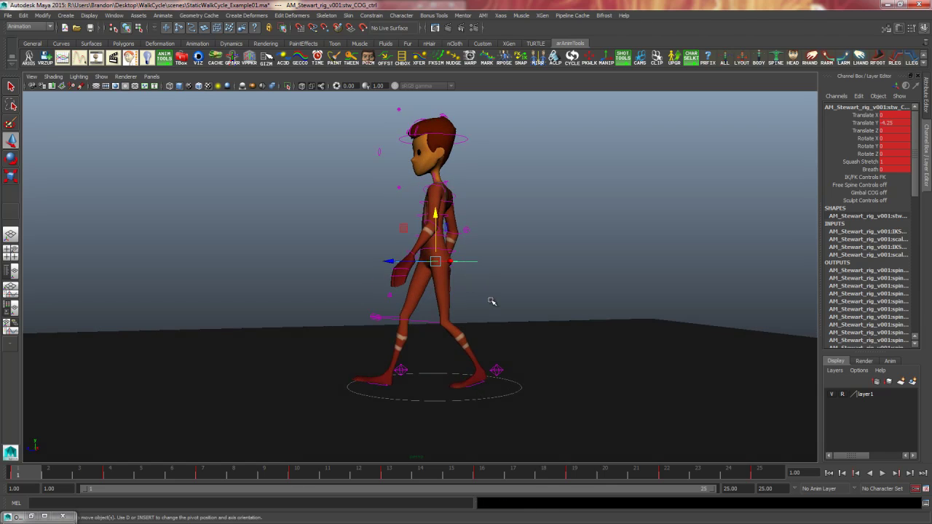
Try sliding the left foot IK control along Z, deselect it and examine the pose from both sides
click(493, 371)
drag(459, 378, 478, 376)
click(587, 357)
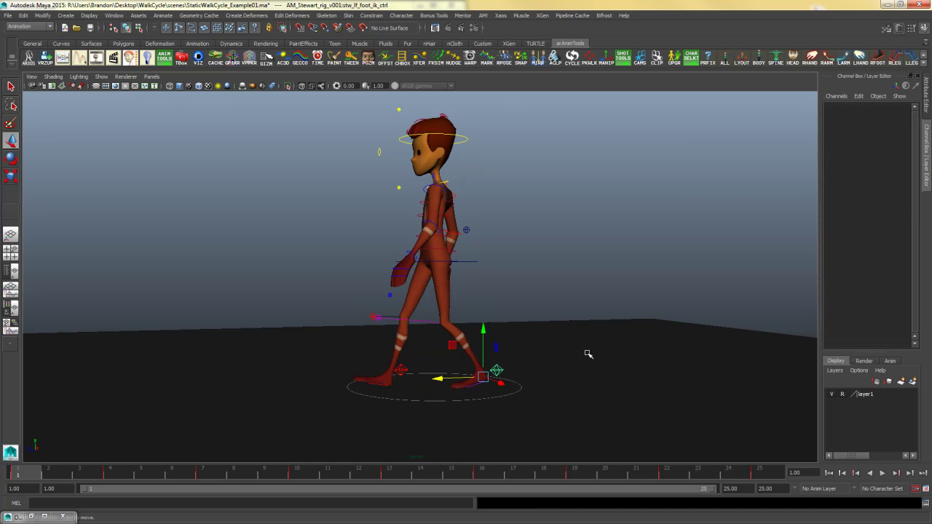
alt+drag(555, 343, 511, 341)
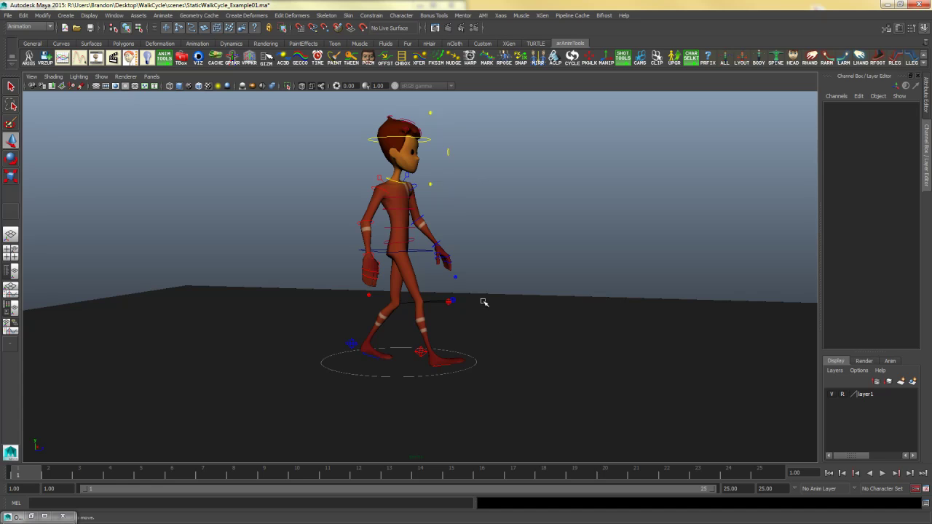
alt+drag(484, 302, 361, 347)
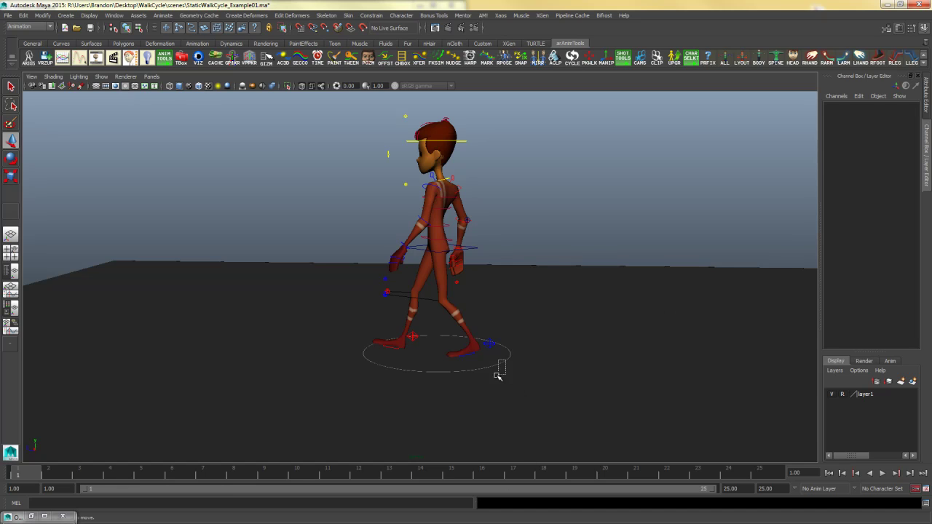
Try sliding the root control back and forth along Z at frame 1, viewing it from several angles and undoing each move
click(392, 341)
drag(392, 341, 218, 333)
key(ctrl+z)
key(ctrl+z)
key(ctrl+z)
key(ctrl+z)
key(ctrl+z)
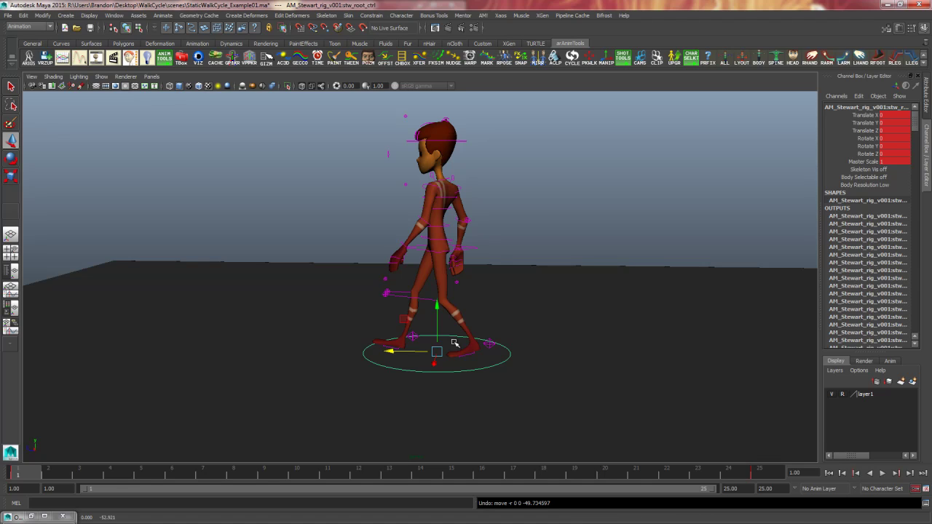
alt+drag(462, 370, 550, 377)
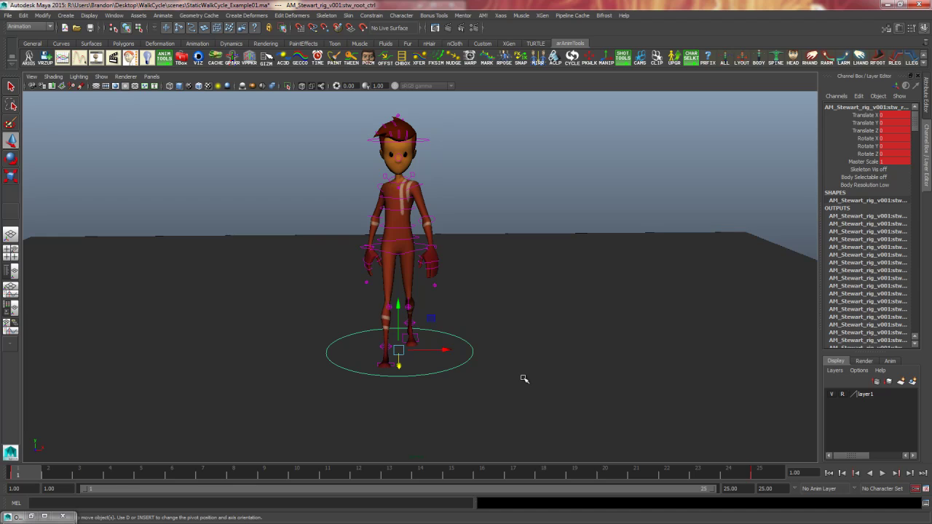
alt+drag(543, 401, 493, 366)
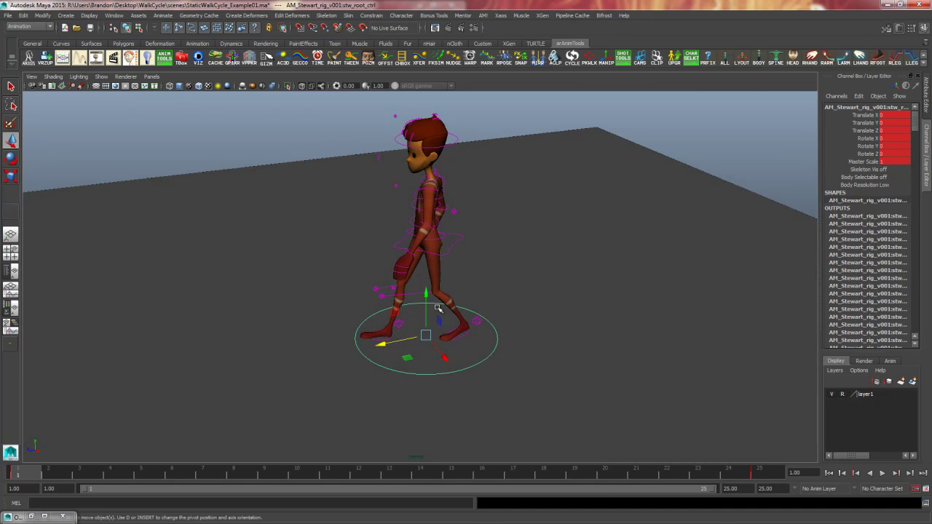
click(381, 344)
drag(380, 344, 259, 373)
key(ctrl+z)
key(ctrl+z)
key(ctrl+z)
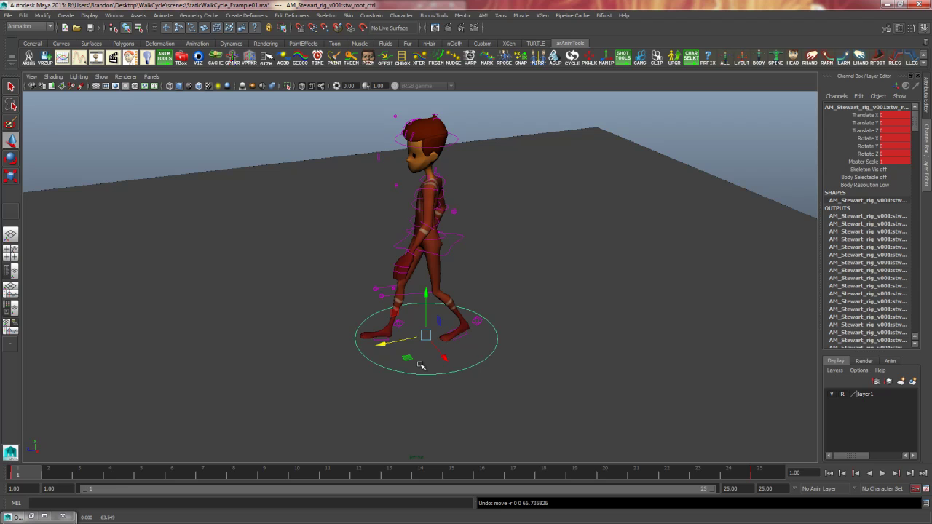
Deselect the root control and playblast the walk cycle from a side-on perspective view
alt+drag(421, 365, 507, 366)
key(e)
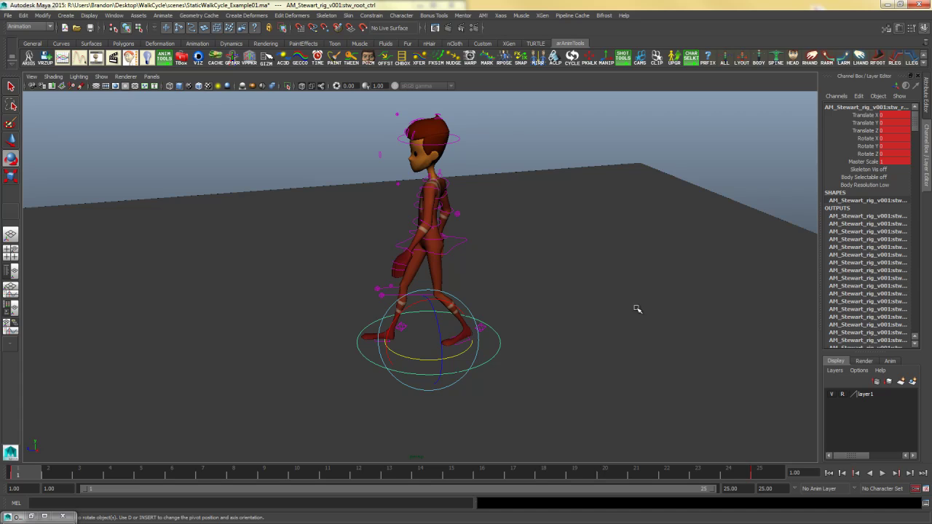
click(548, 311)
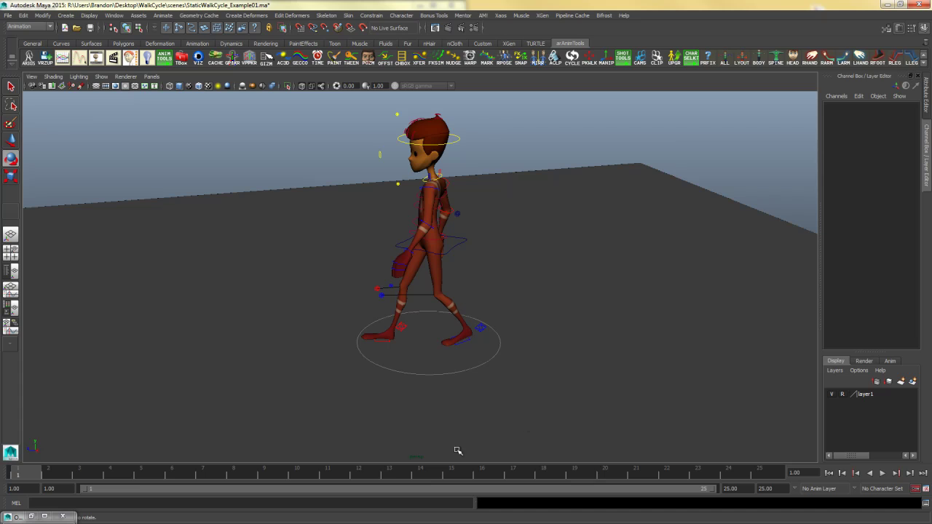
right_drag(394, 475, 434, 474)
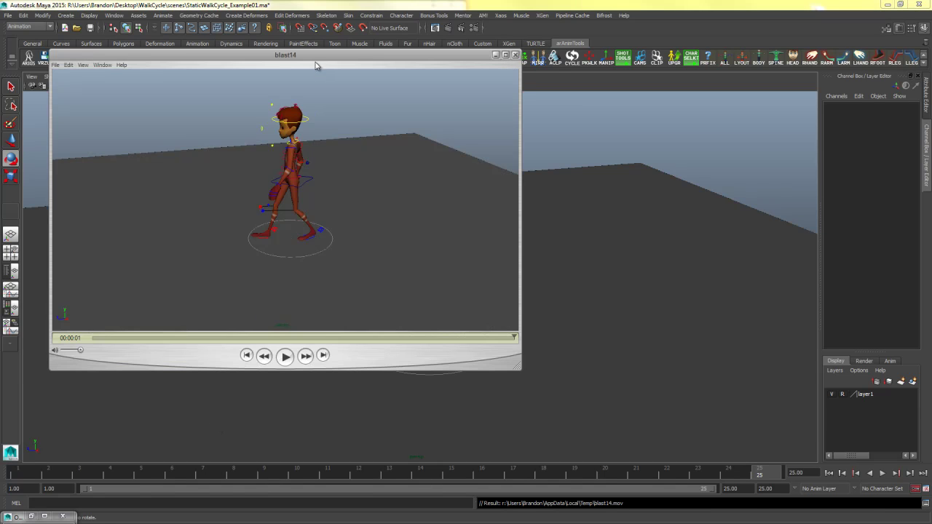
Play the walk cycle playblast to watch the character walking in place, and close the player
drag(315, 66, 352, 83)
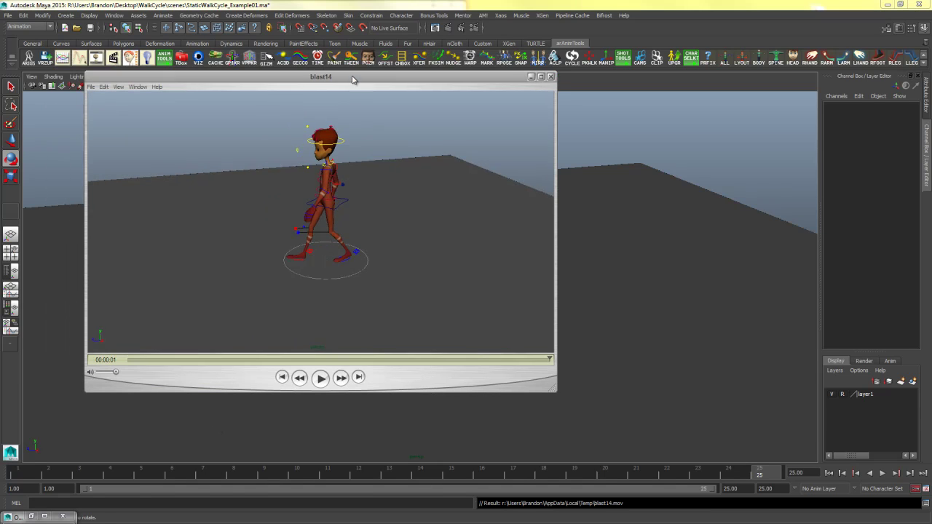
click(328, 215)
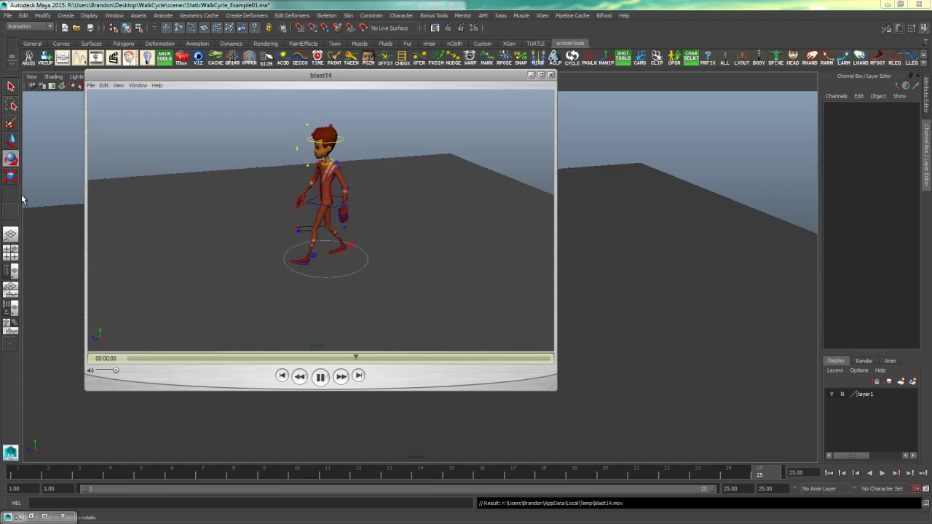
click(413, 298)
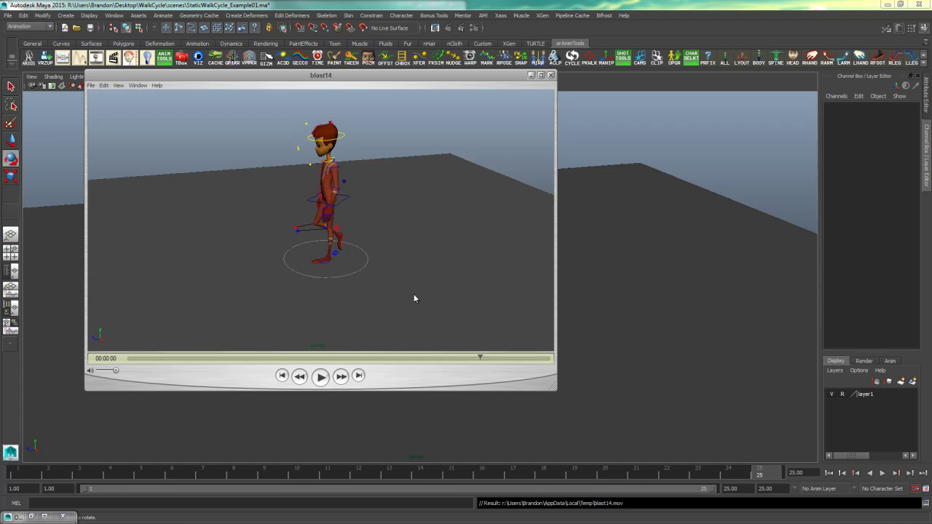
click(551, 75)
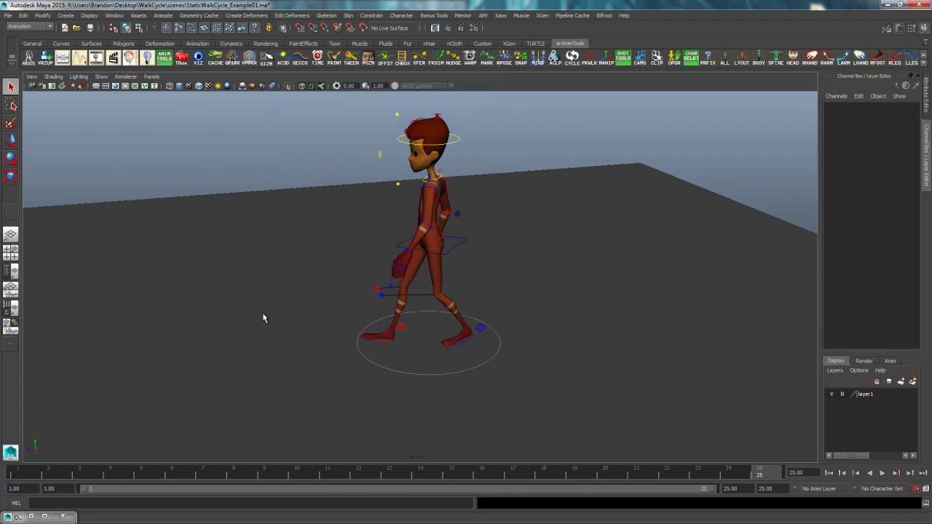
Start a new empty scene and show the grid in the perspective view
click(9, 16)
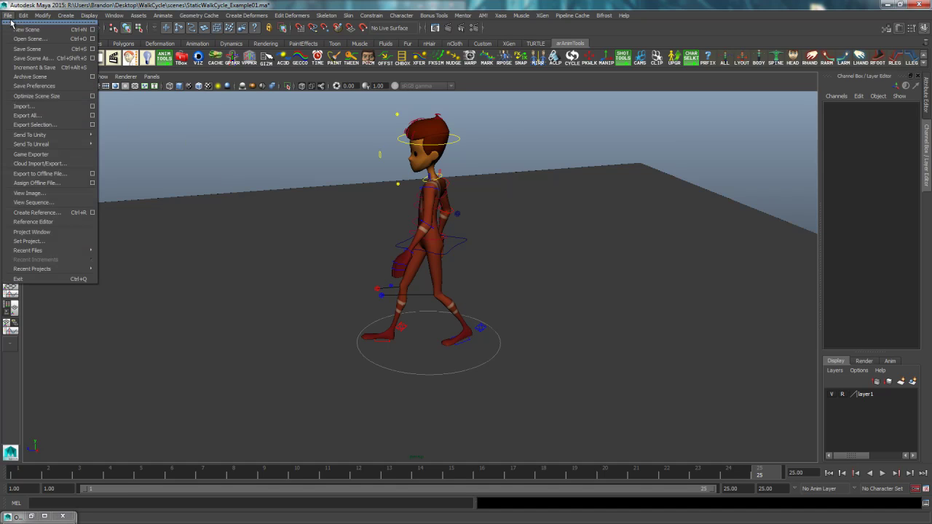
click(24, 29)
click(459, 279)
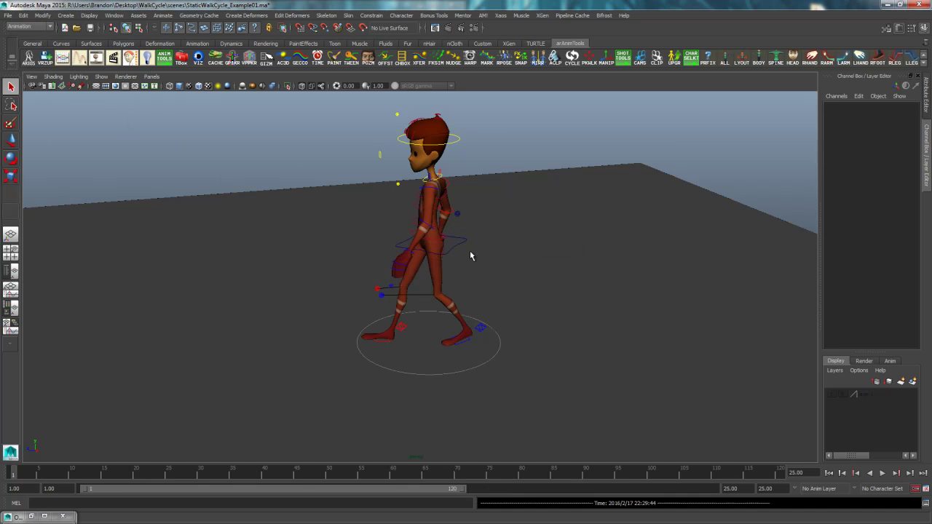
click(96, 85)
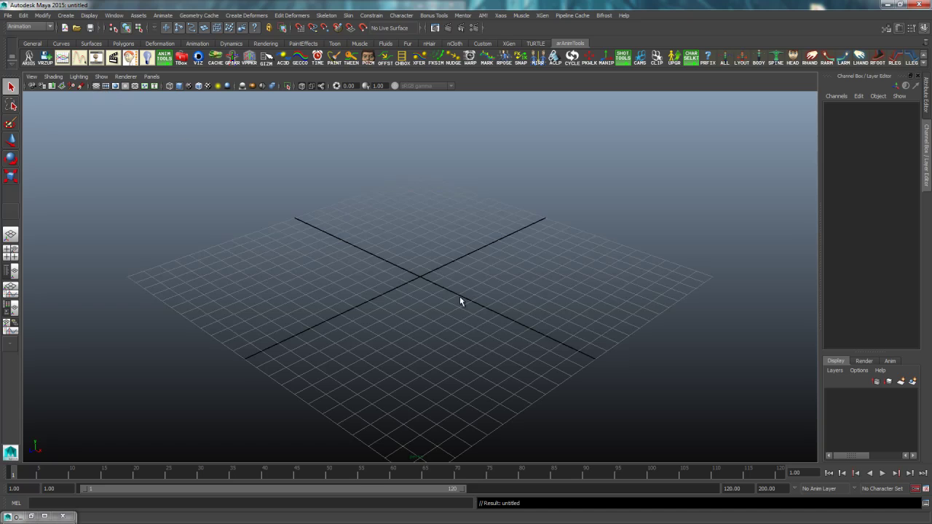
alt+drag(430, 296, 459, 284)
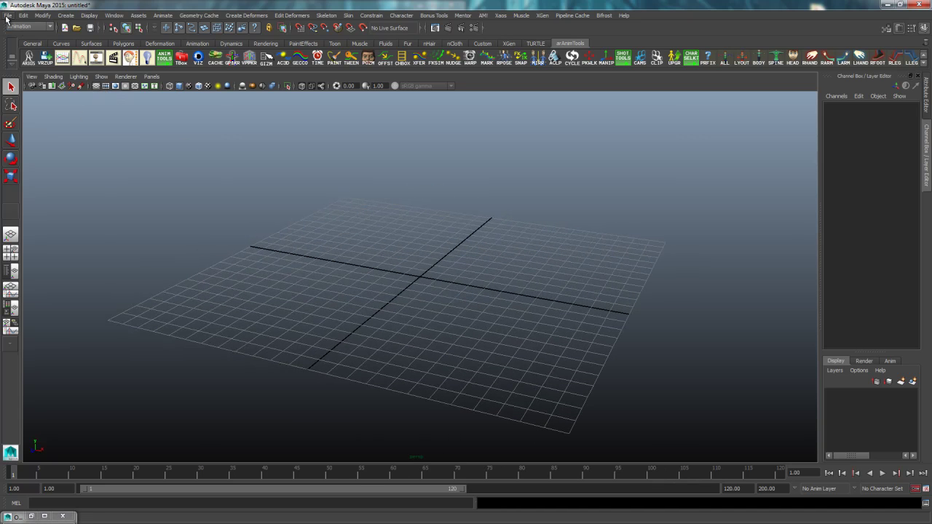
Check the WalkCycle project's name and folder locations in the Project Window, closing it without changes
click(8, 15)
click(29, 231)
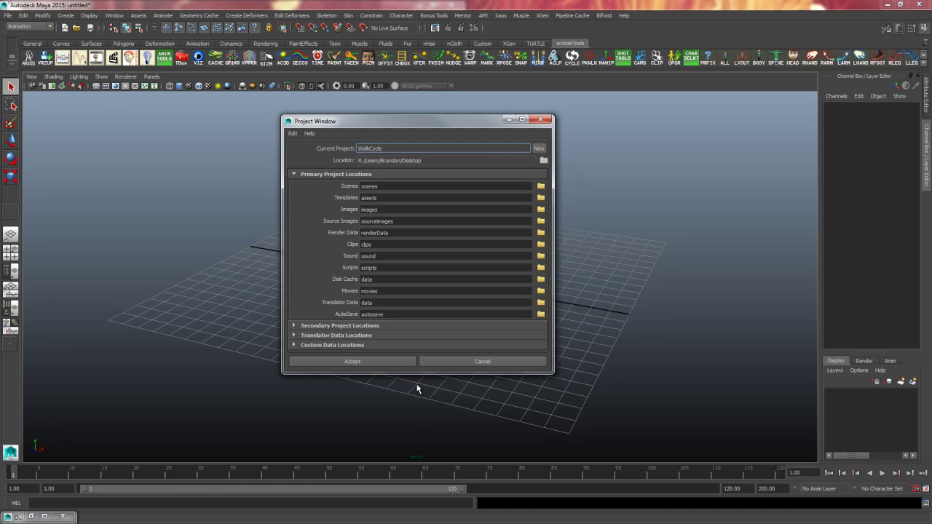
click(489, 365)
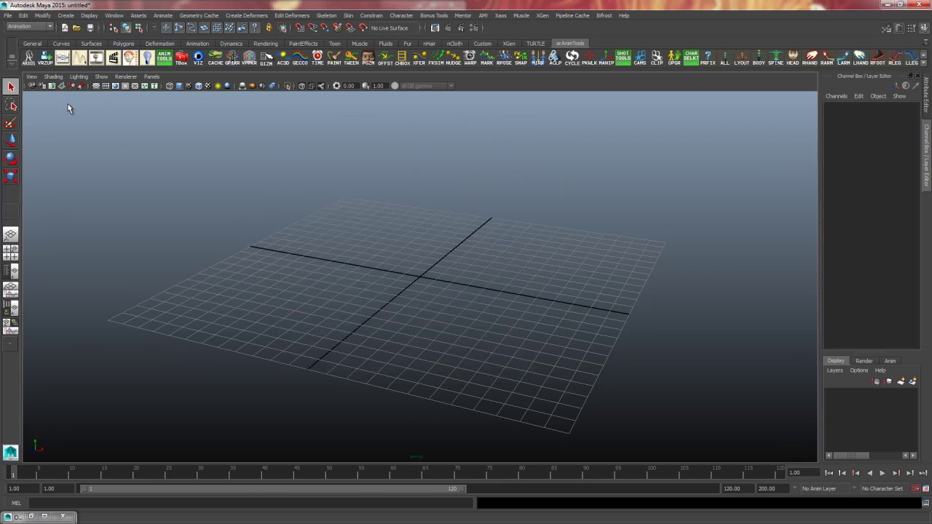
Reference the AM.Stewart_rig_v001.ma character rig from the project's scenes folder into the scene
click(7, 15)
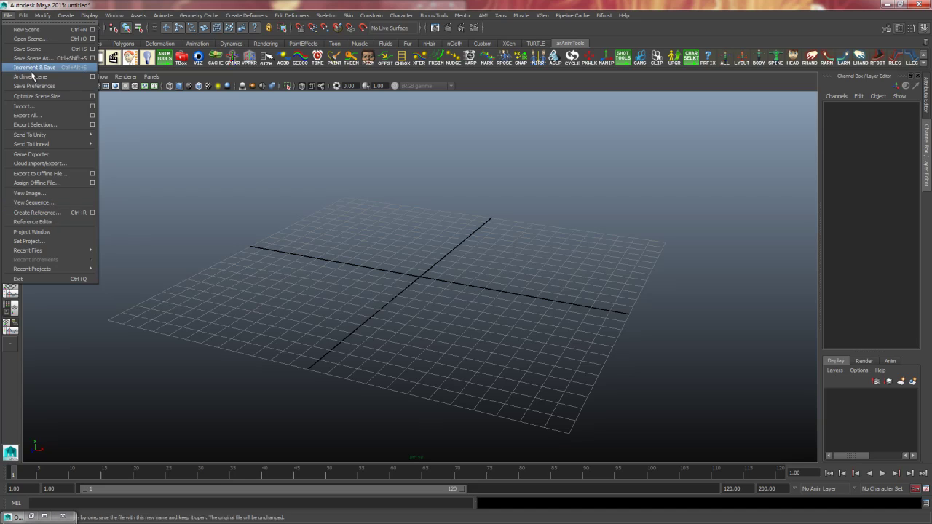
click(40, 211)
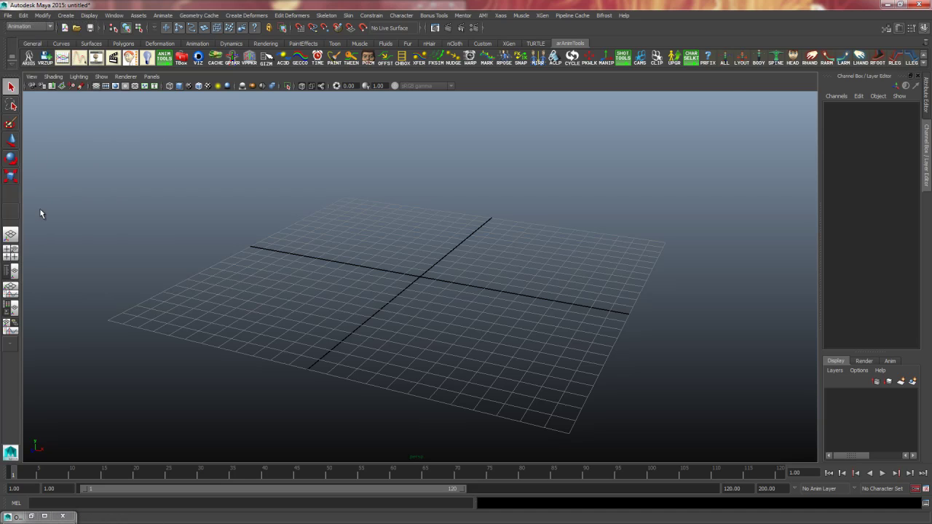
click(446, 134)
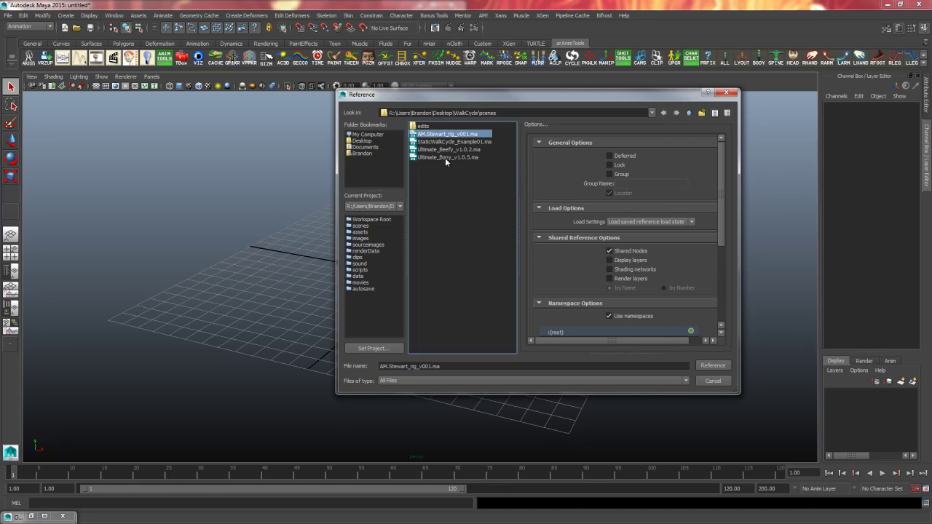
click(445, 157)
click(448, 150)
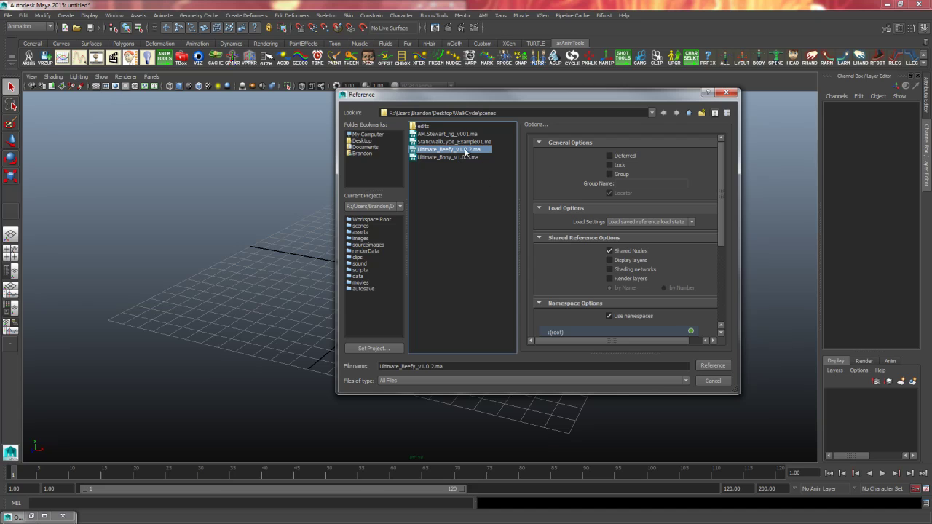
click(432, 135)
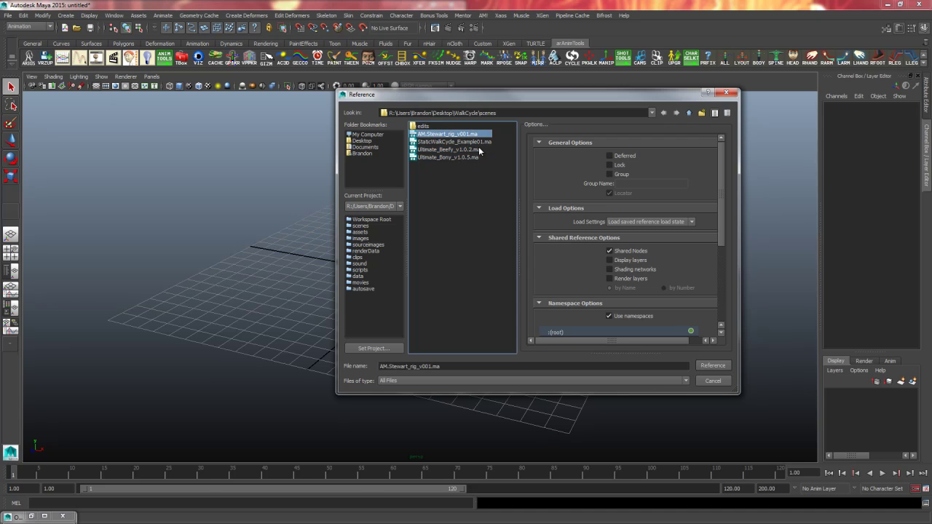
click(713, 366)
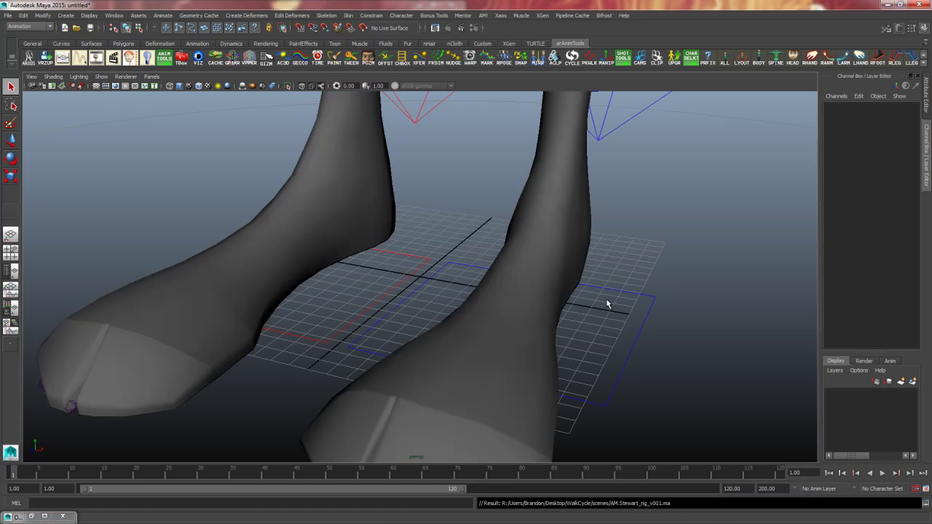
Frame the whole character in the perspective view and display it with textures
key(a)
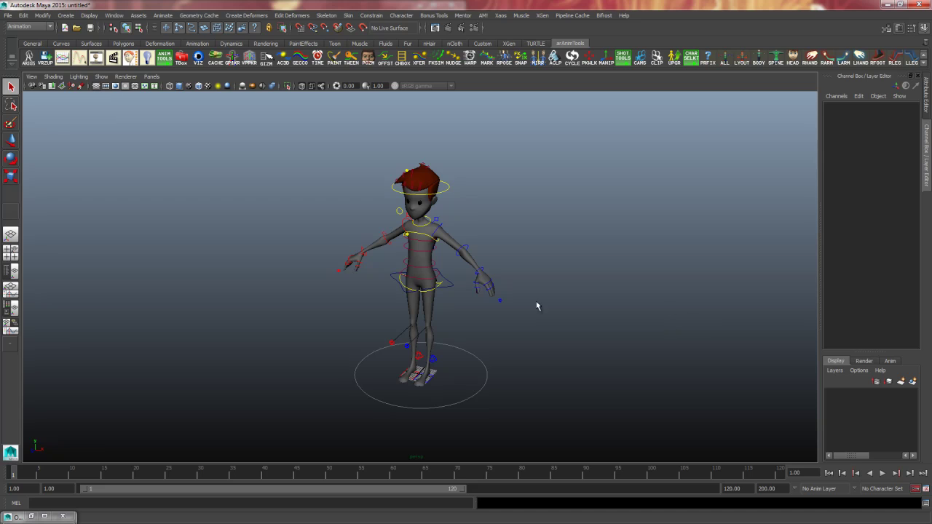
key(6)
alt+drag(454, 336, 552, 327)
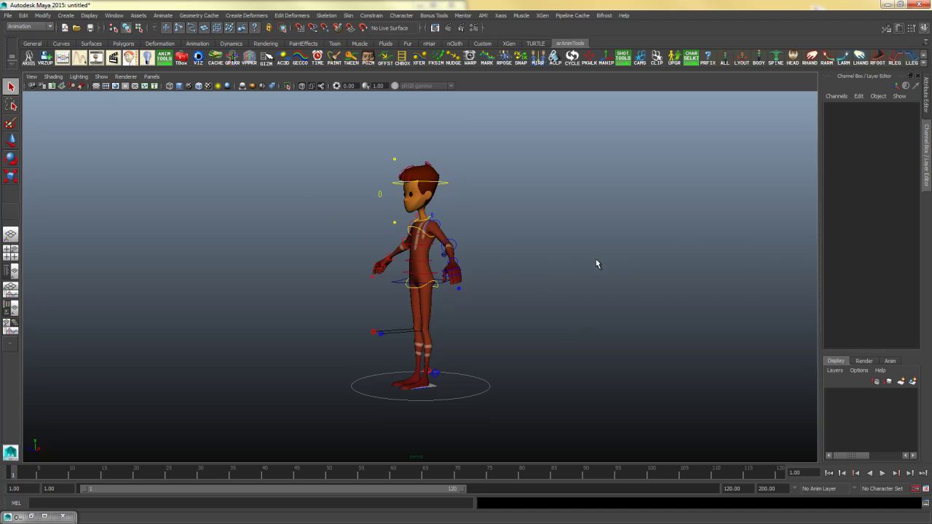
Hide joints in the perspective, side, front and top views, returning to the full-size perspective view
key(space)
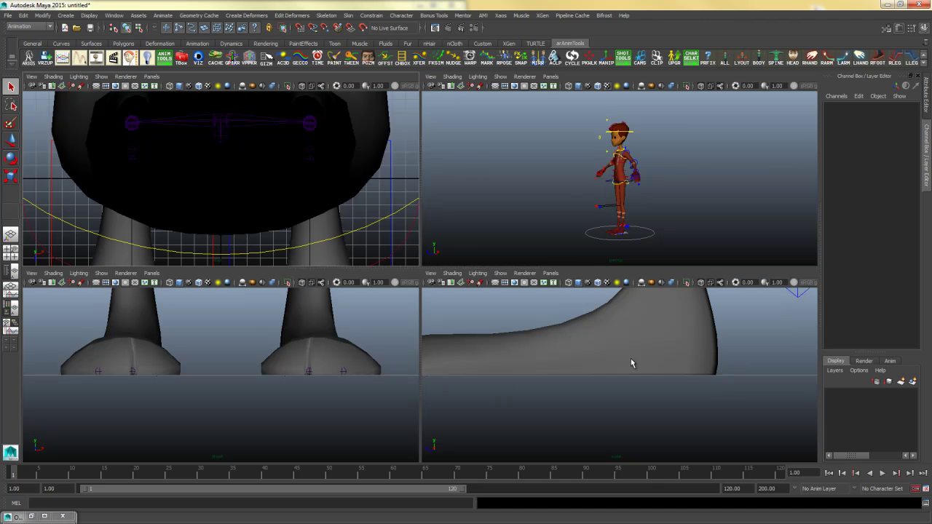
click(500, 76)
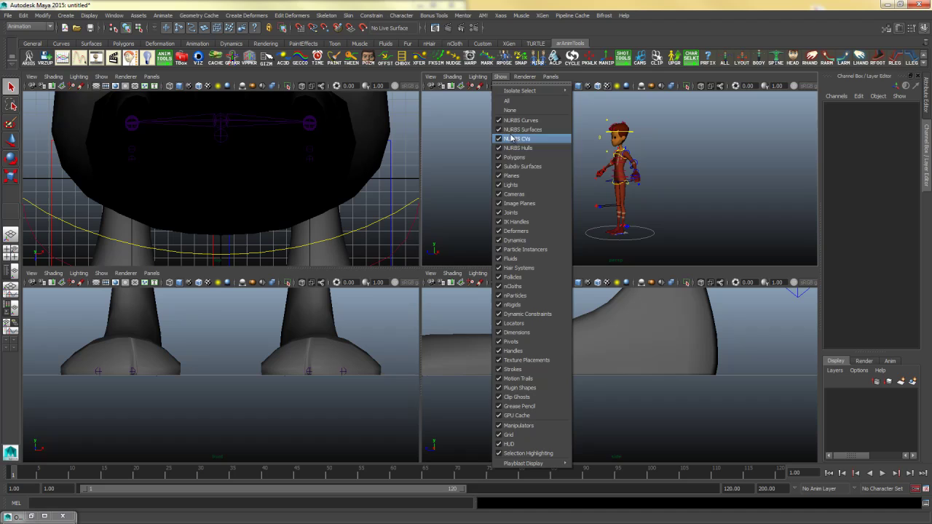
click(528, 212)
click(500, 273)
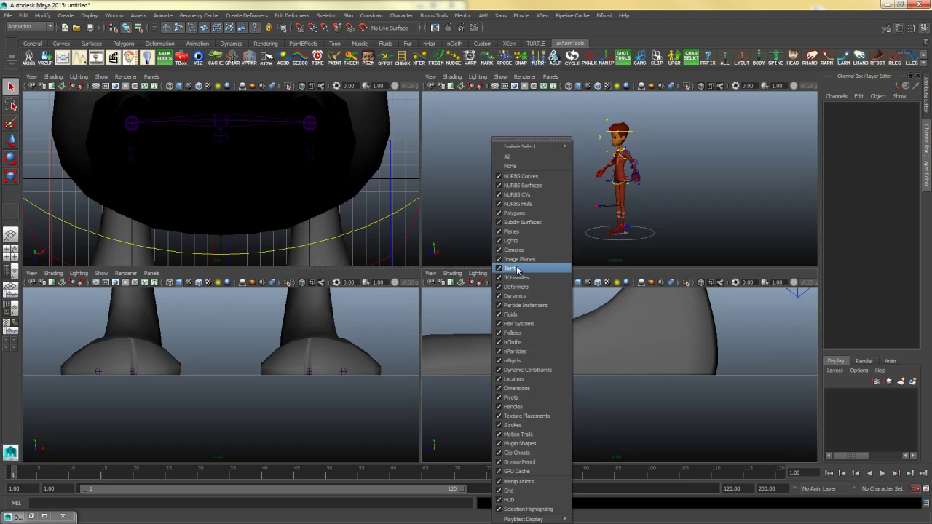
click(513, 267)
click(101, 273)
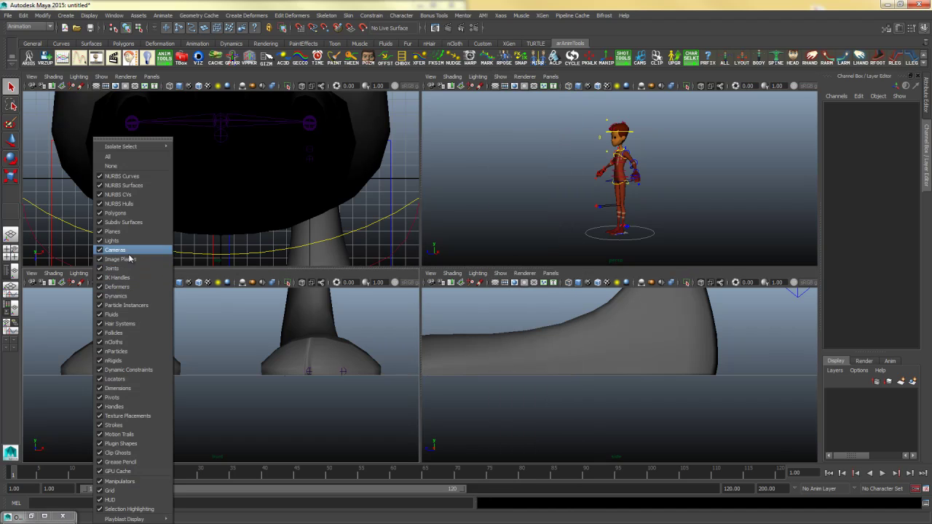
click(121, 271)
click(101, 76)
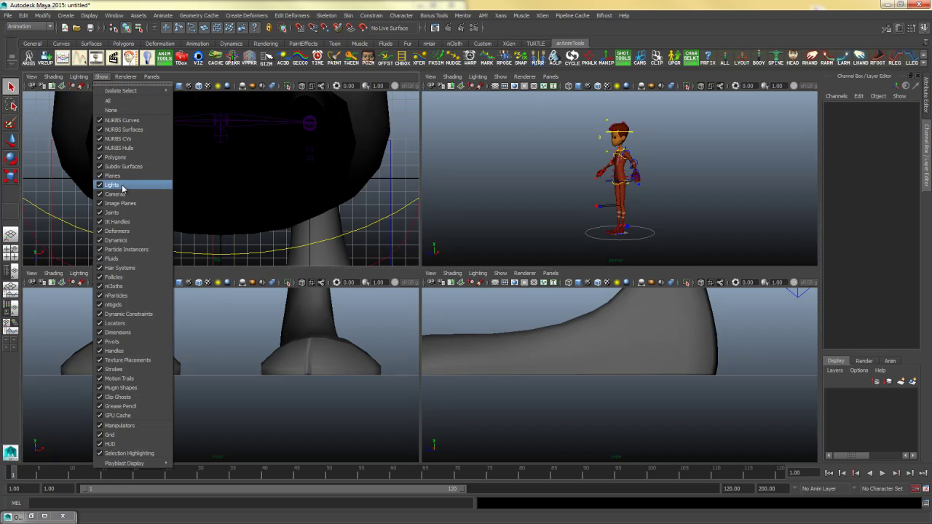
click(138, 212)
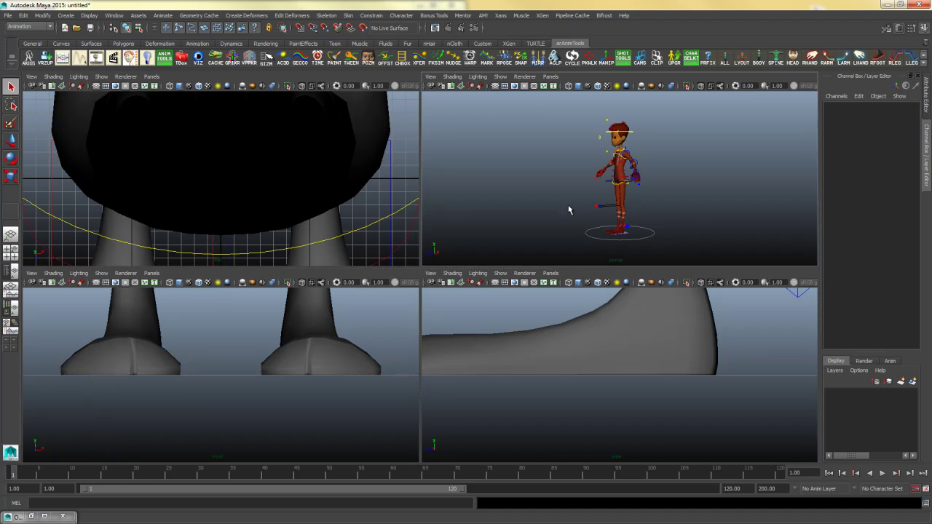
key(space)
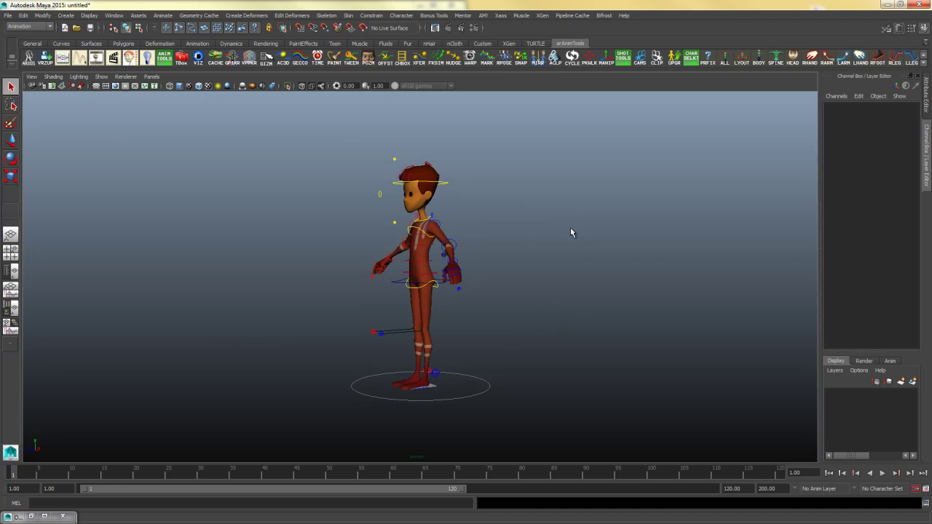
Check the playback speed, default key tangents and working time unit in the preferences, and save them
click(926, 492)
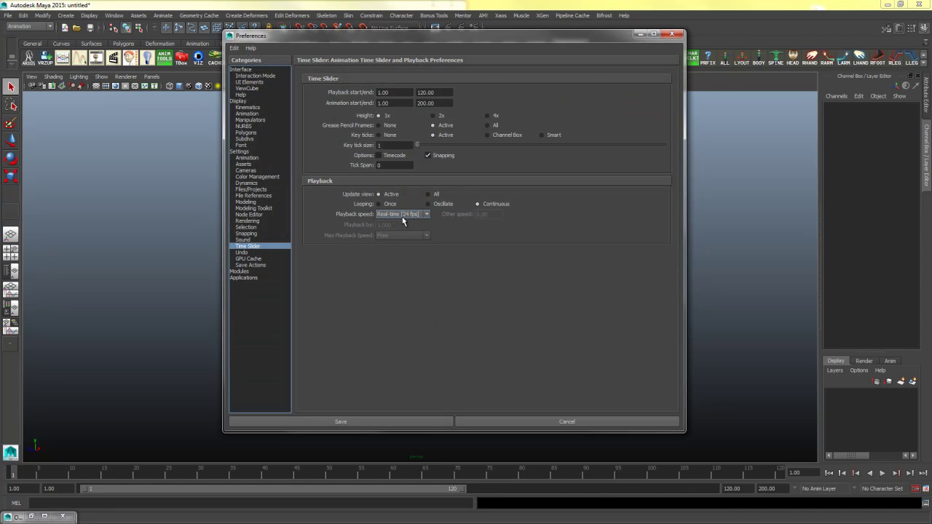
click(246, 157)
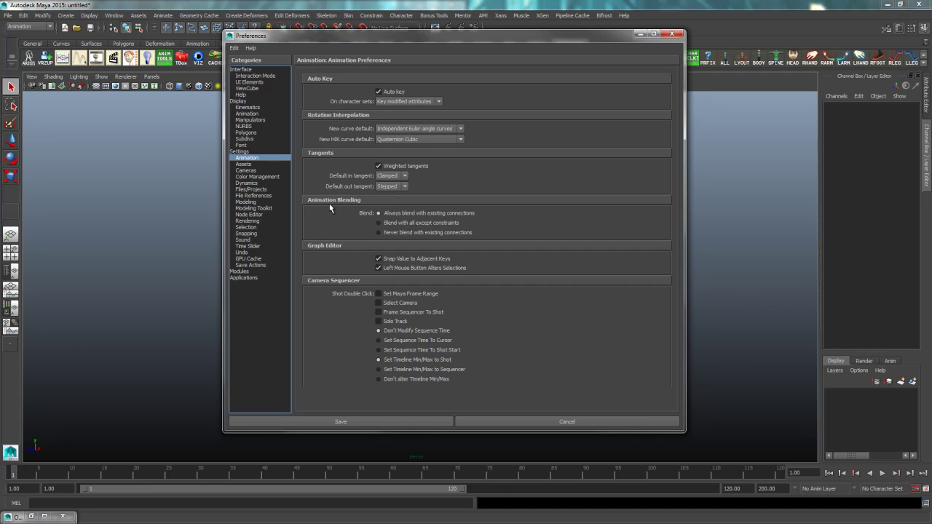
click(247, 152)
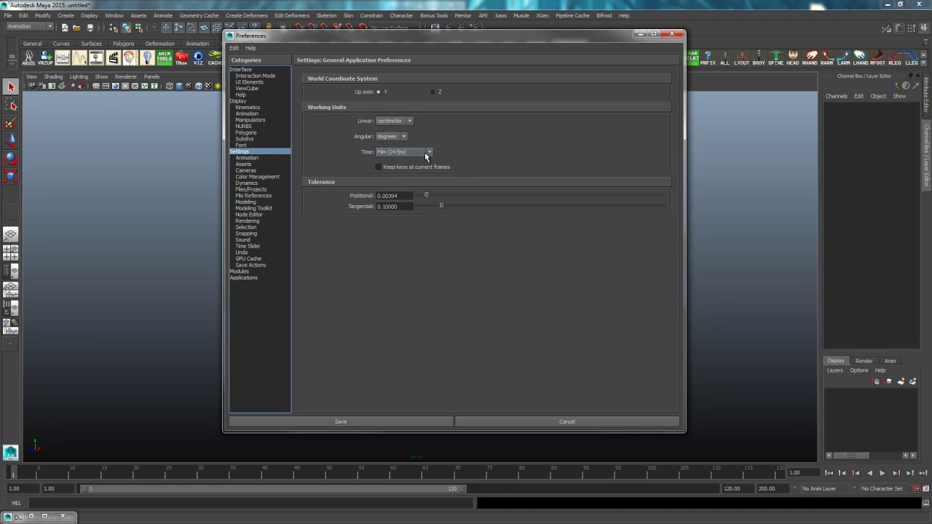
click(365, 423)
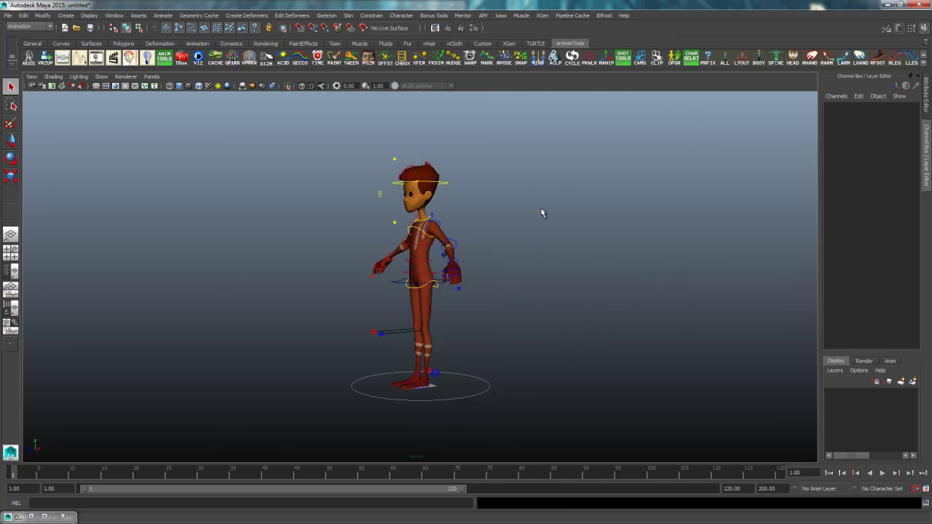
Select all of the character's rig controls and set a key on them at frame 1
drag(631, 120, 203, 434)
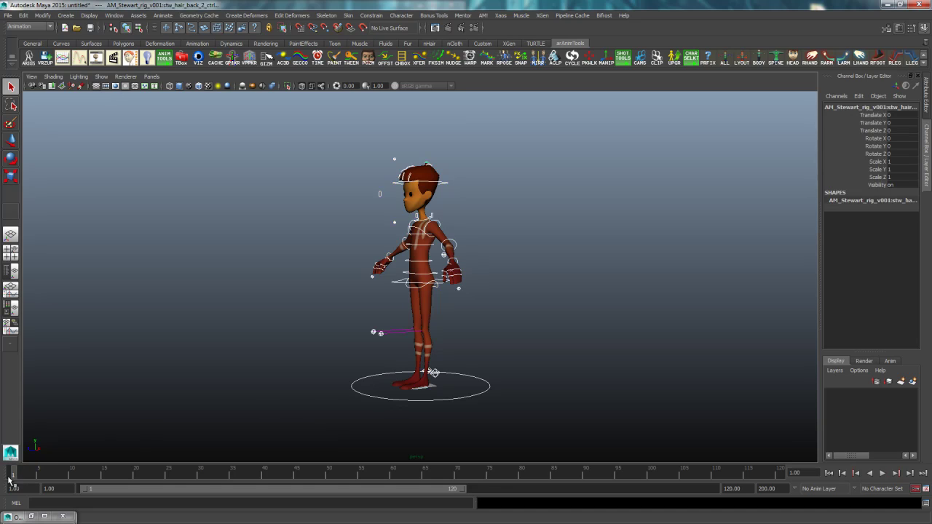
key(s)
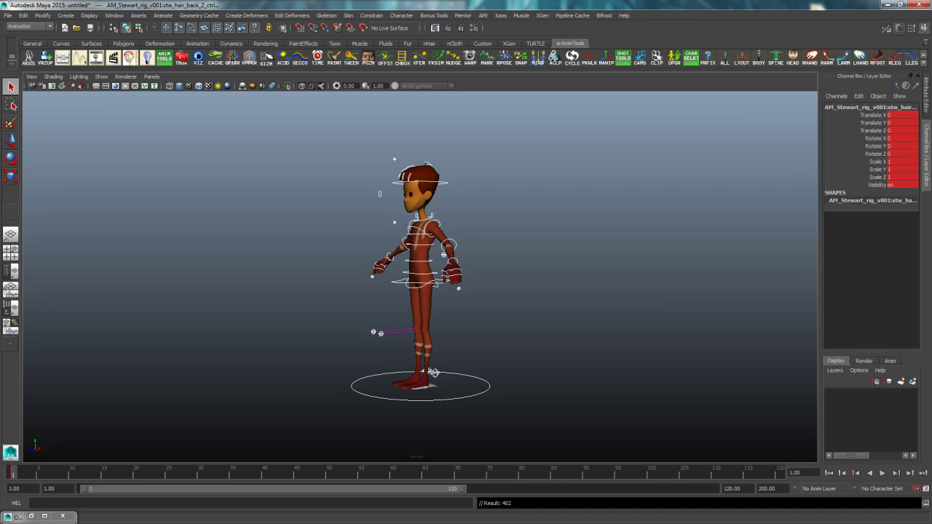
Examine the walk poses and frame timing in the Key and Key2 reference drawings, and clear the rig selection in the scene
drag(0, 18, 188, 45)
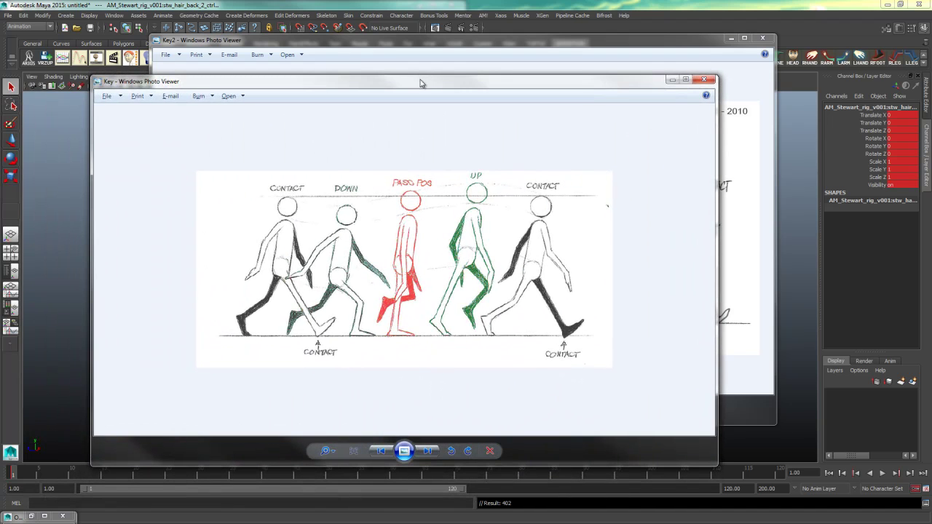
click(673, 80)
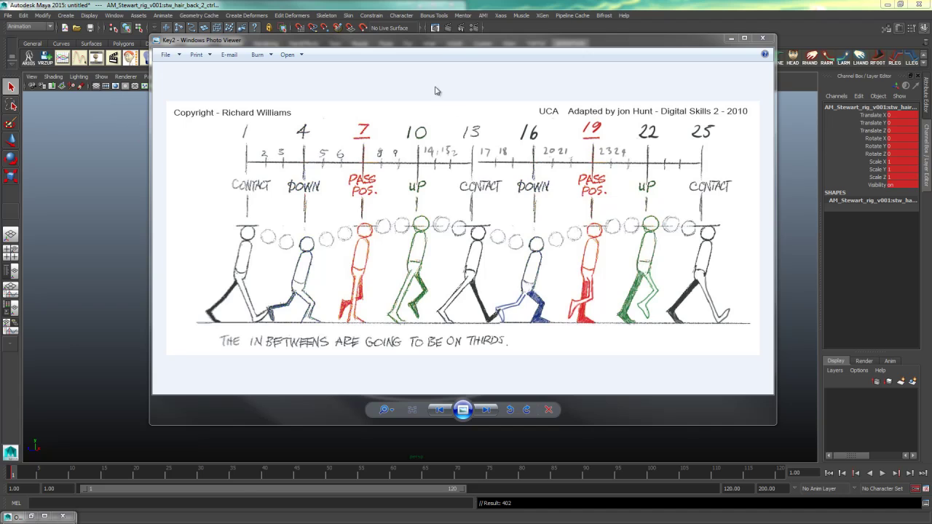
drag(438, 44, 0, 82)
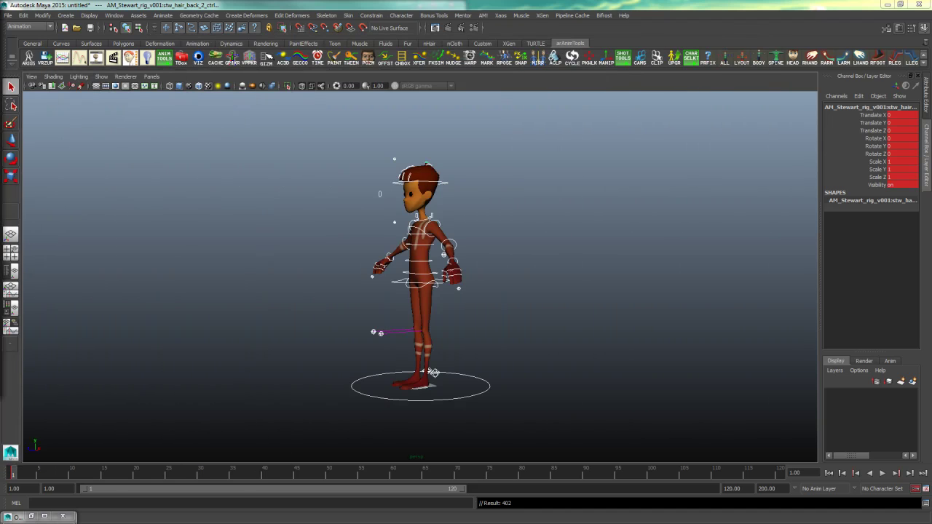
click(470, 336)
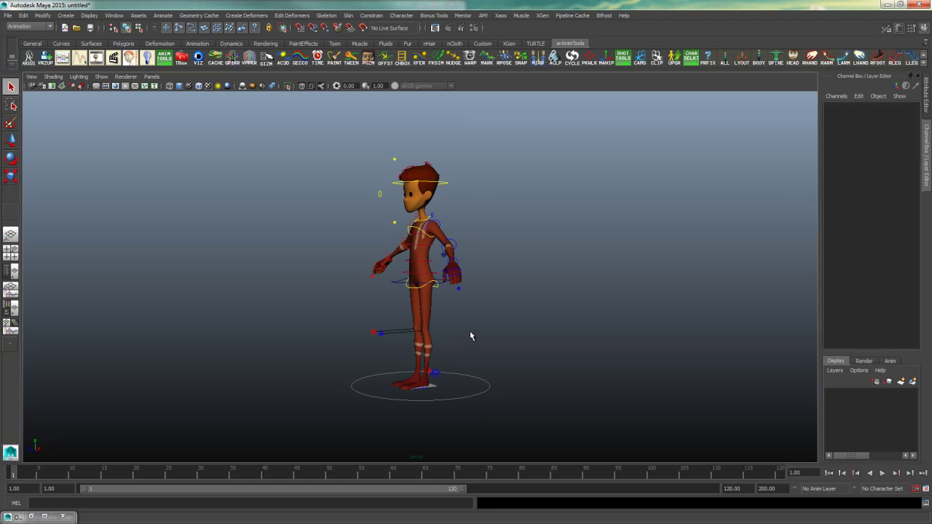
Select all of the rig controls and inspect the character from the side and the front
key(space)
key(space)
alt+drag(612, 365, 493, 355)
drag(547, 144, 323, 371)
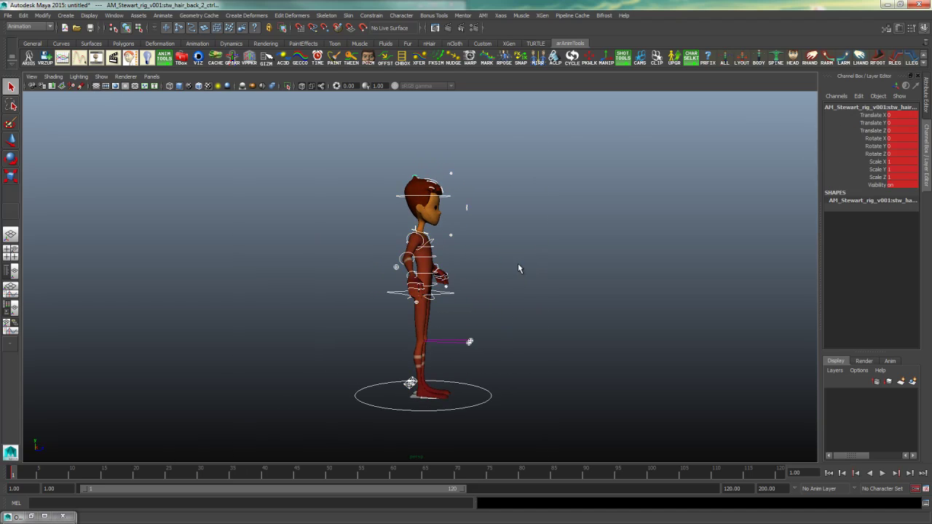
drag(620, 130, 284, 393)
alt+drag(489, 289, 323, 277)
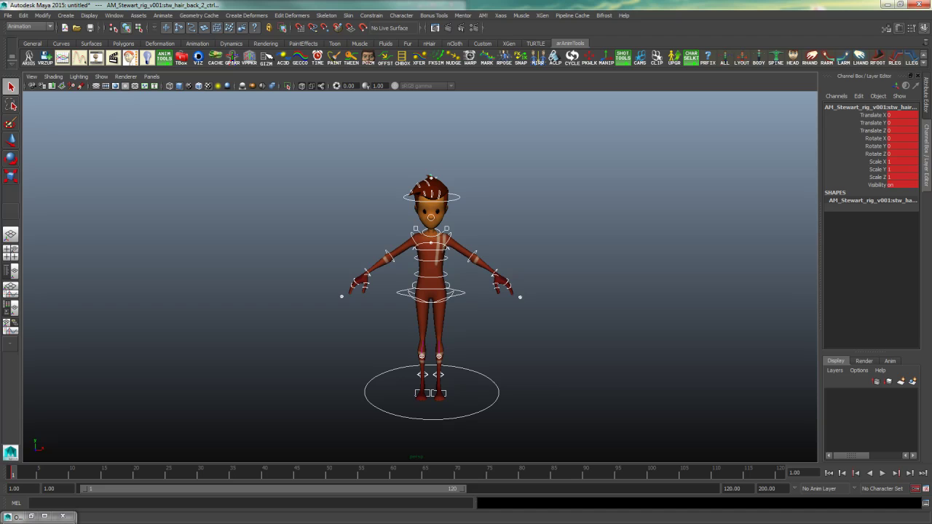
Check the contact pose in the Key drawing and the frame numbers in the Key2 timing chart again
key(alt+Tab)
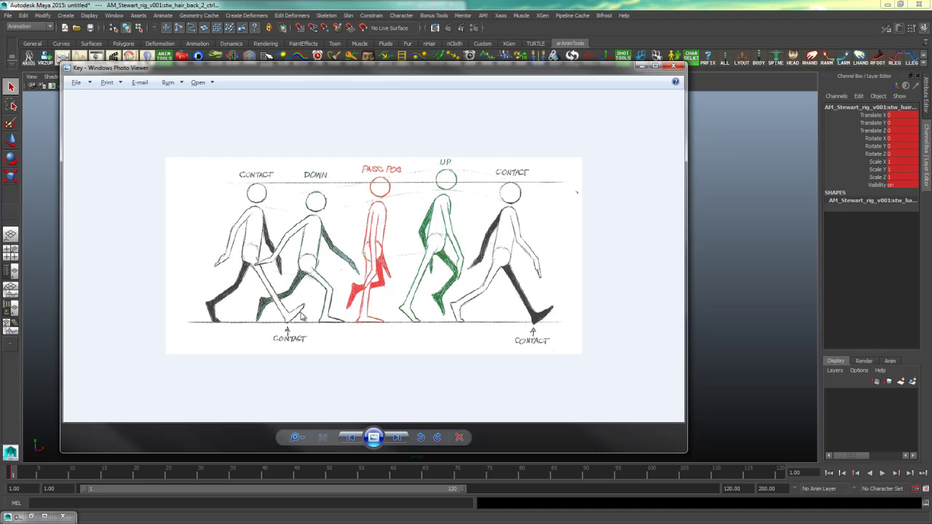
drag(532, 70, 177, 70)
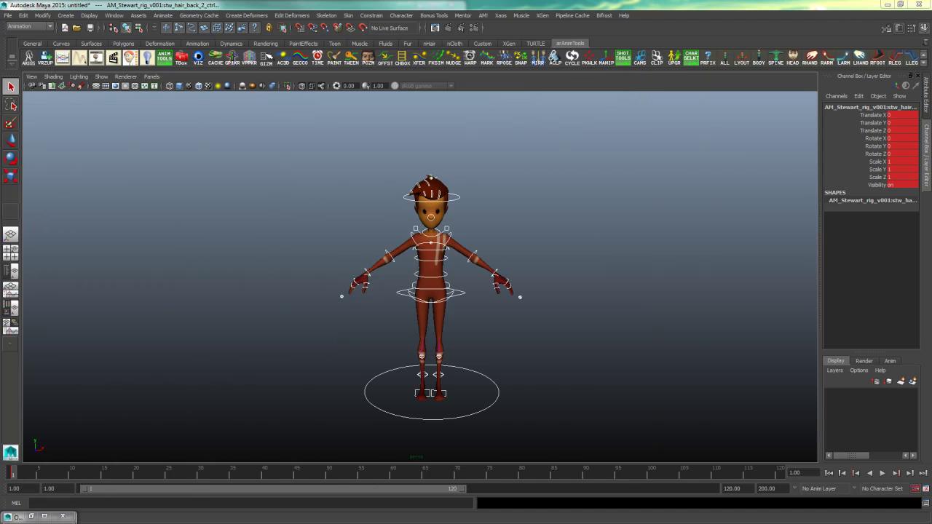
key(alt+Tab)
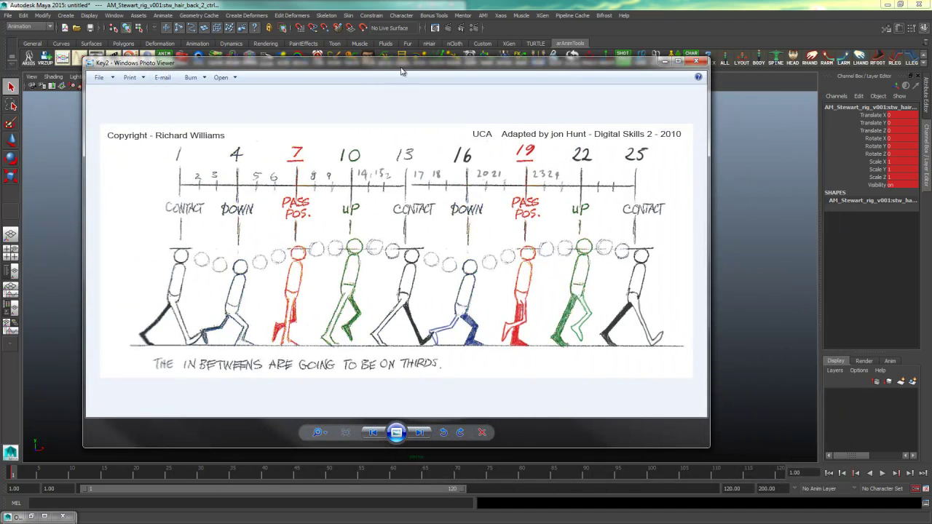
key(alt+Tab)
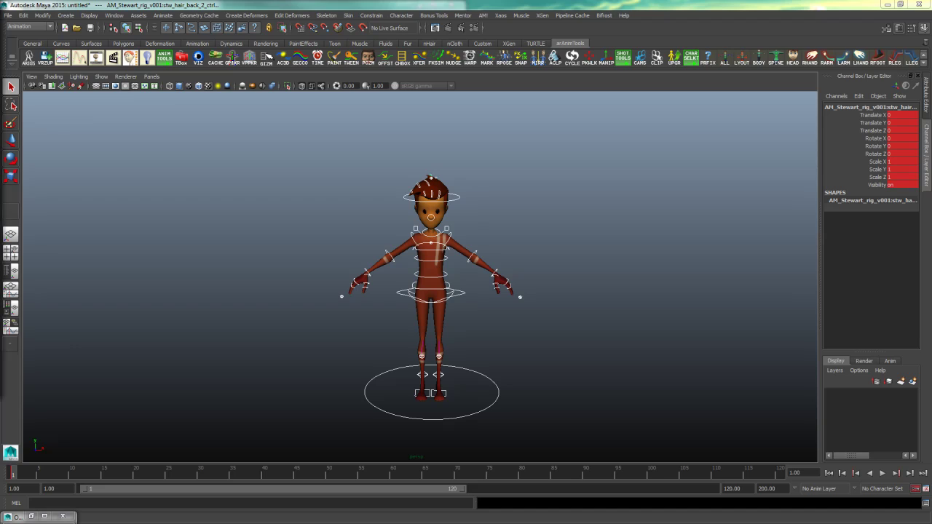
Set the animation end frame to 25, move the current time to frame 25 and deselect the rig controls
click(652, 470)
double_click(768, 489)
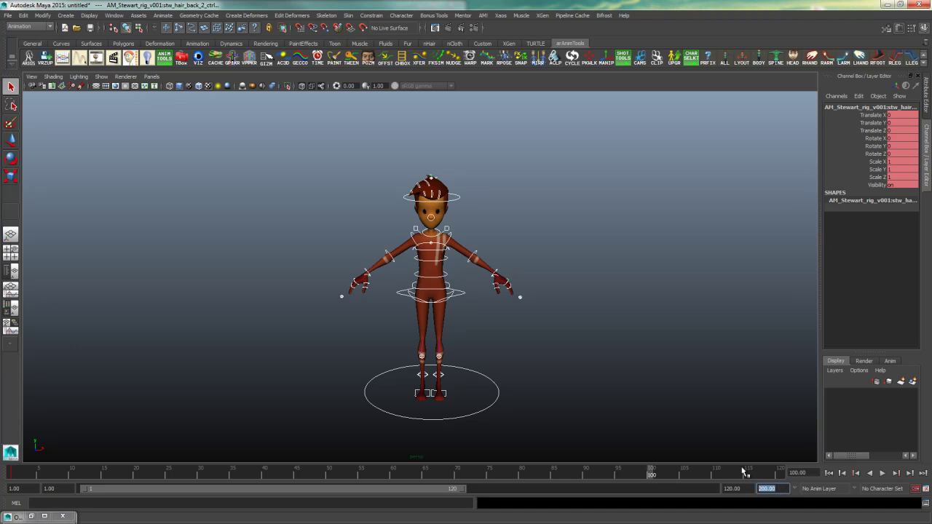
text(25)
key(Return)
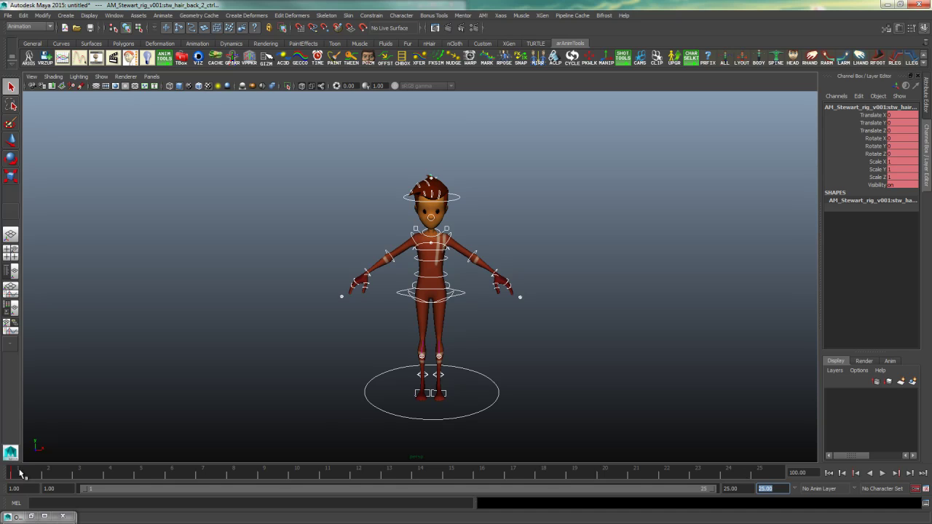
drag(20, 473, 761, 475)
click(562, 337)
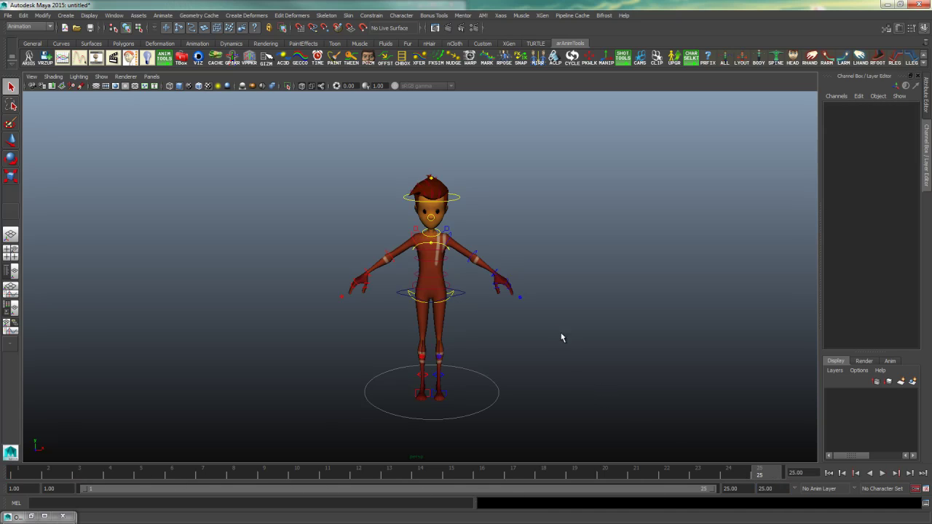
Select the COG control at the hips, set its IK/FK Controls to FK and deselect it
alt+drag(528, 359, 450, 344)
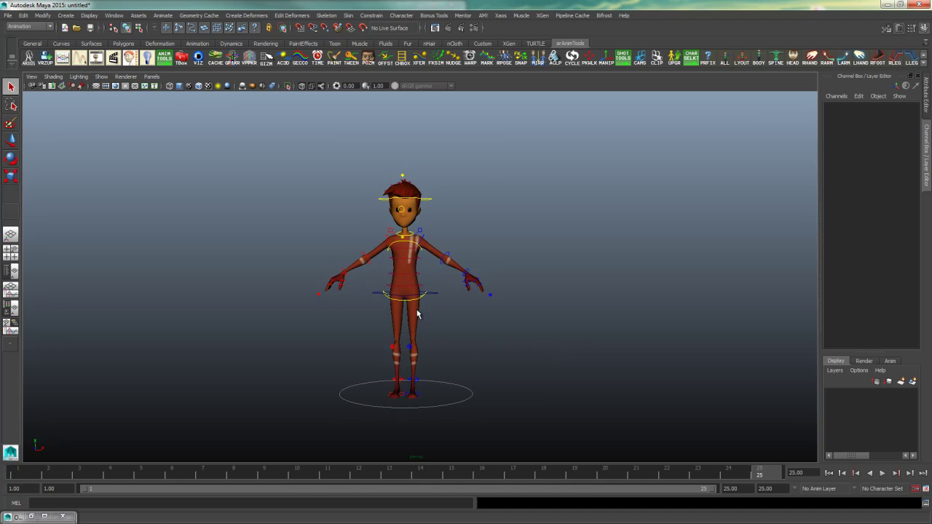
alt+right_drag(385, 287, 590, 324)
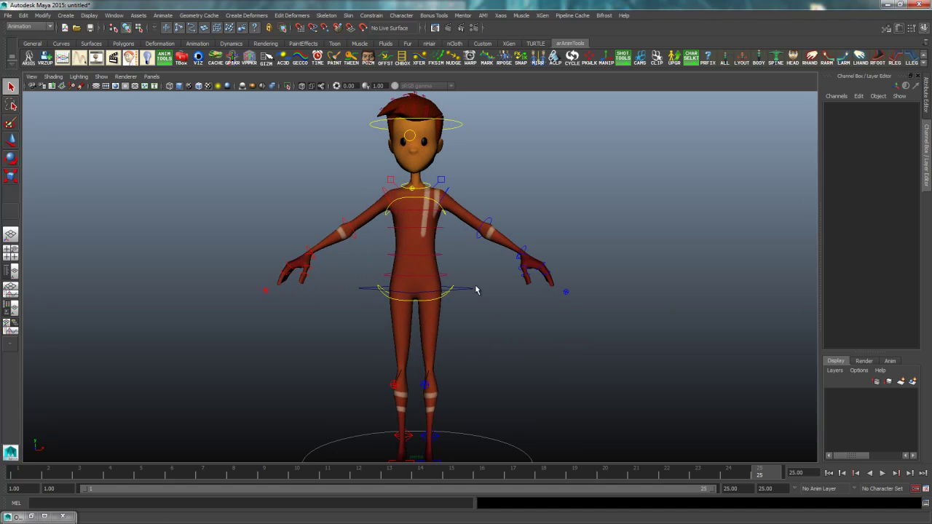
drag(480, 284, 470, 299)
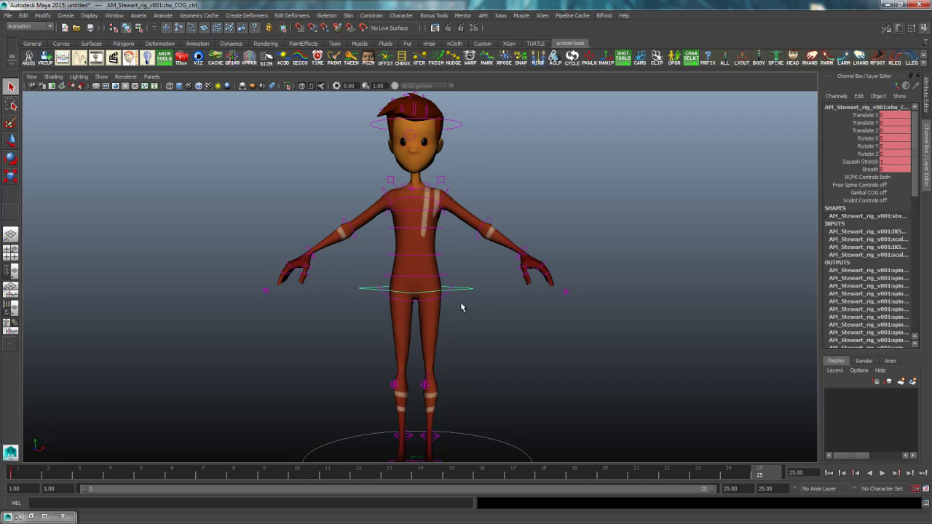
click(452, 303)
click(442, 215)
click(493, 287)
drag(489, 277, 467, 306)
click(702, 267)
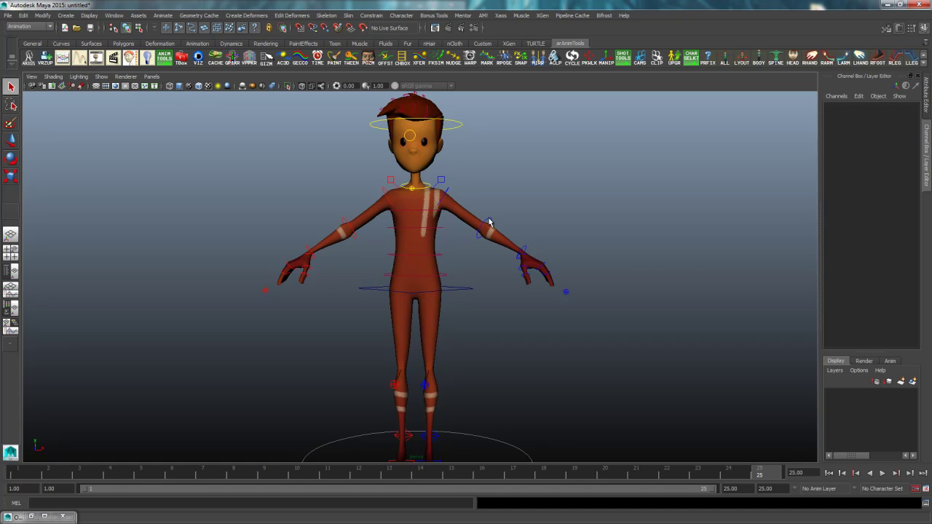
Select the hip, knee and foot controls, compare the character's side view with the Key drawing's contact pose, and clear the selection
alt+drag(496, 323, 469, 274)
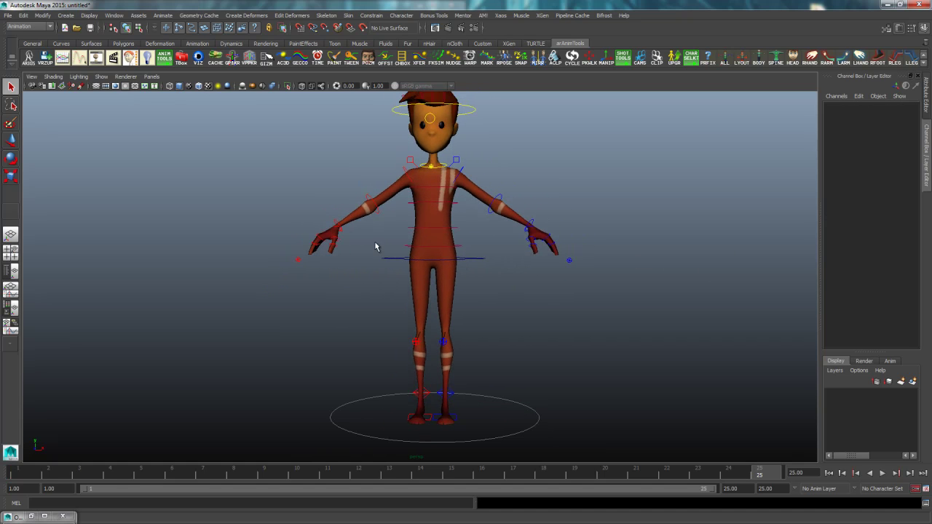
drag(366, 243, 524, 385)
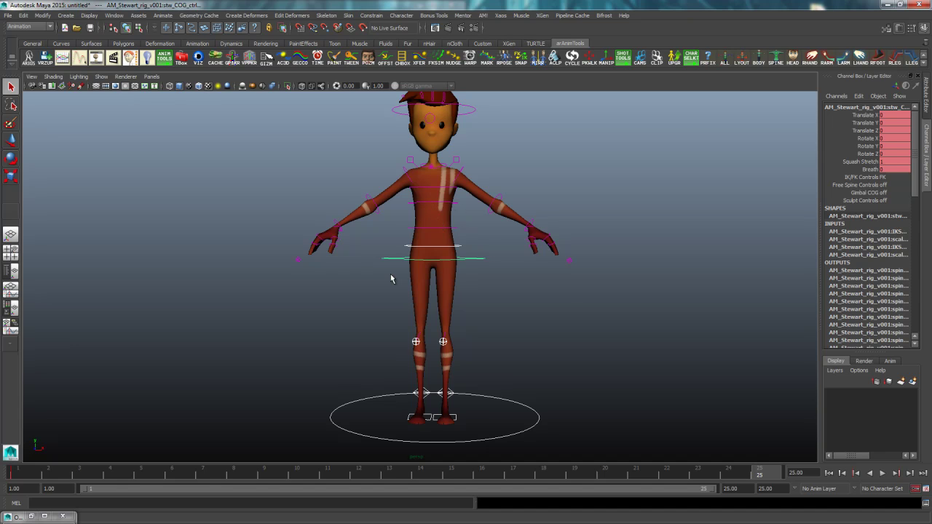
alt+drag(496, 340, 548, 333)
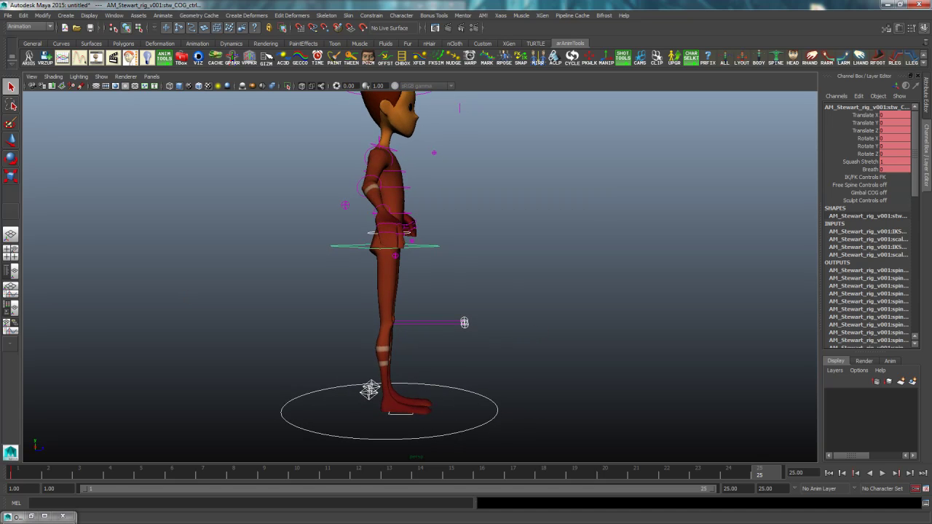
key(alt+Tab)
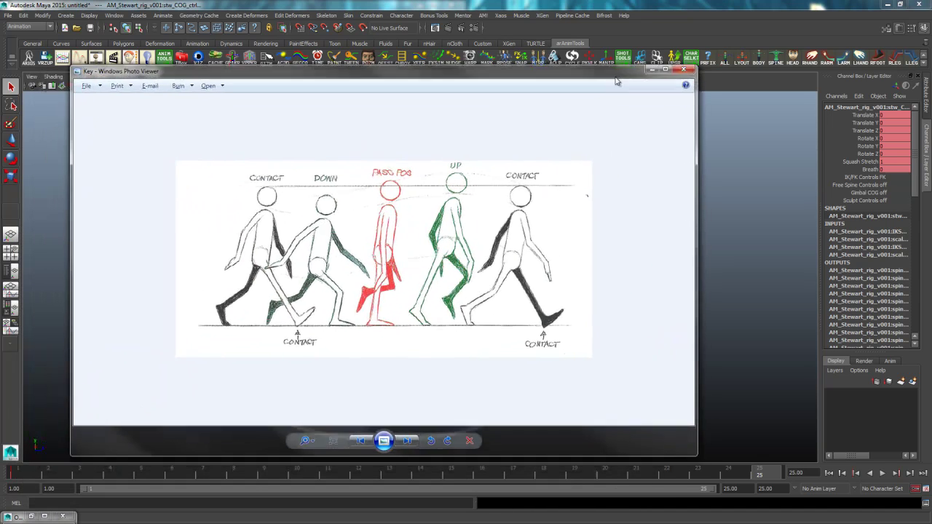
key(alt+Tab)
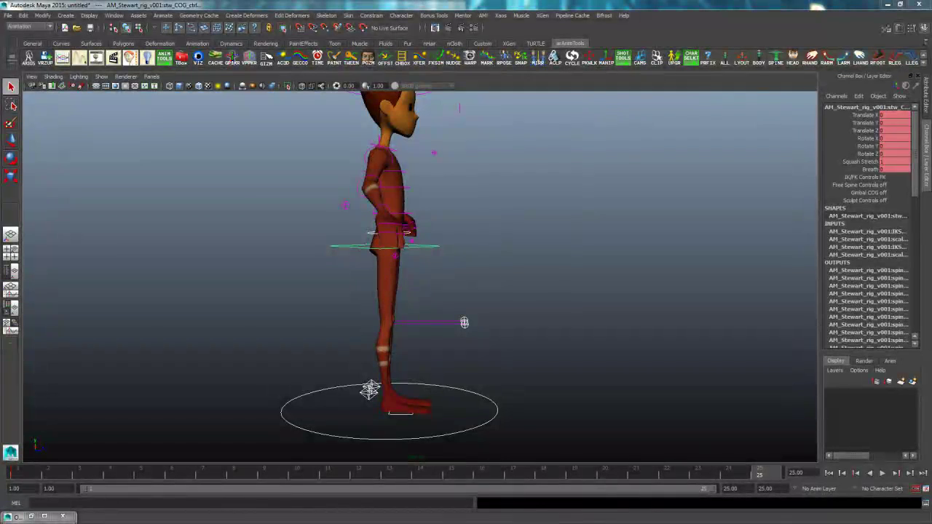
key(Down)
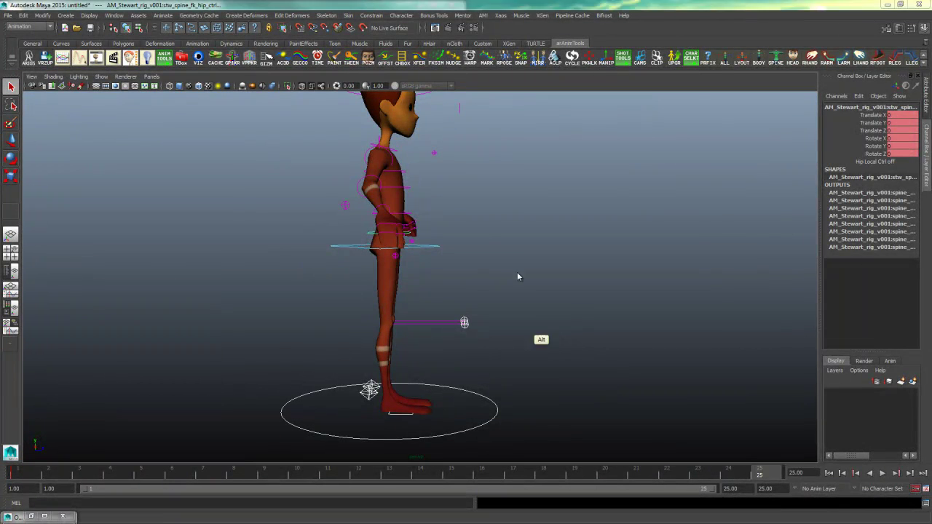
click(553, 281)
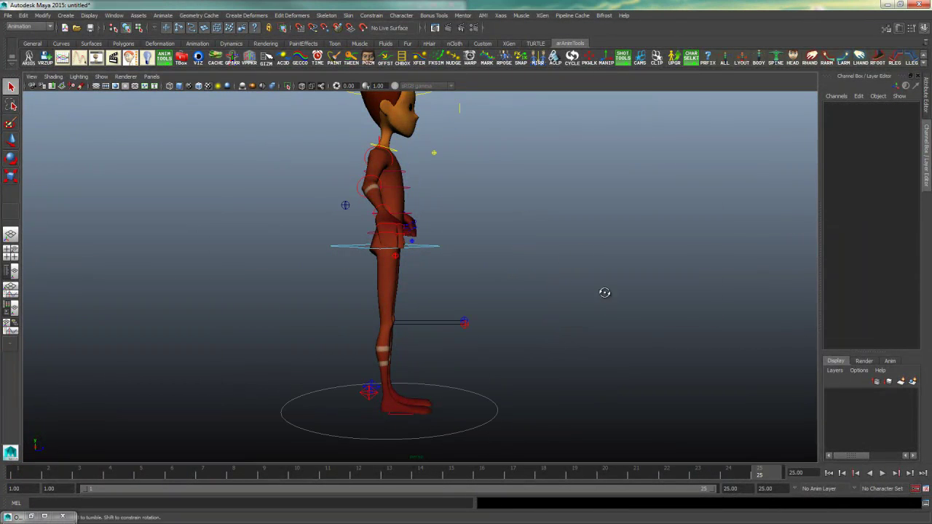
Move the right foot IK control outward at frame 25 by setting its Translate X to -3
alt+drag(603, 291, 492, 315)
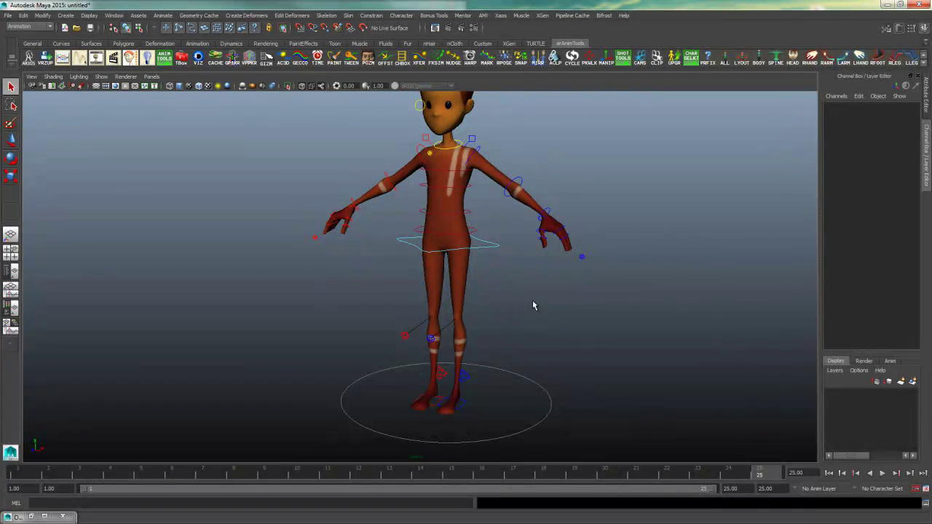
alt+drag(602, 310, 582, 310)
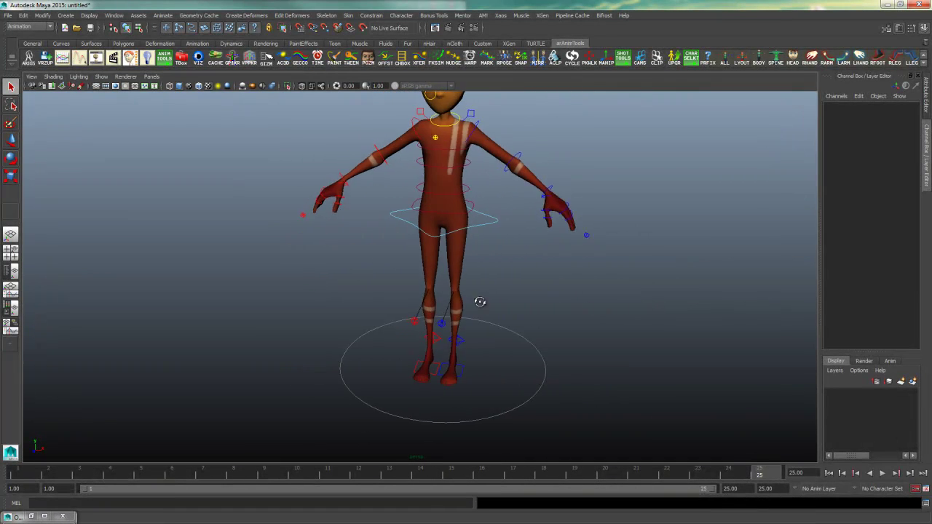
alt+right_drag(450, 349, 581, 337)
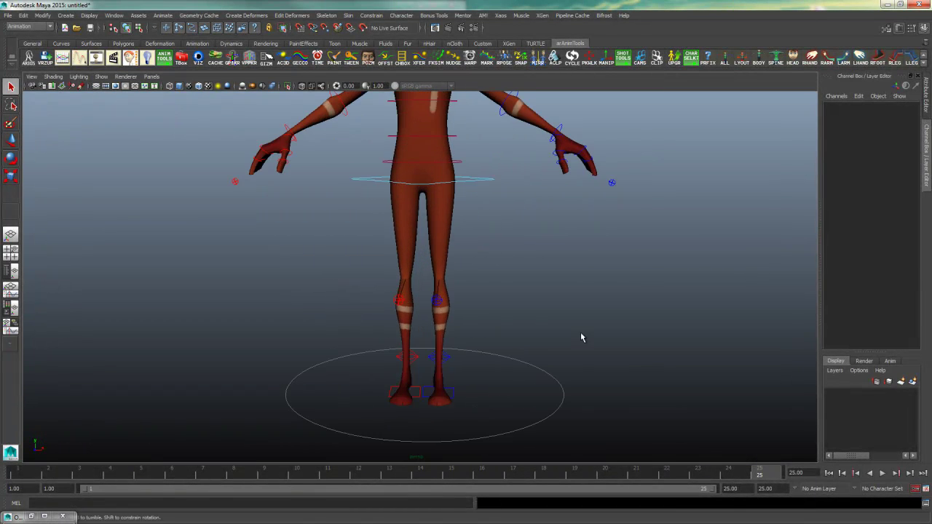
click(418, 335)
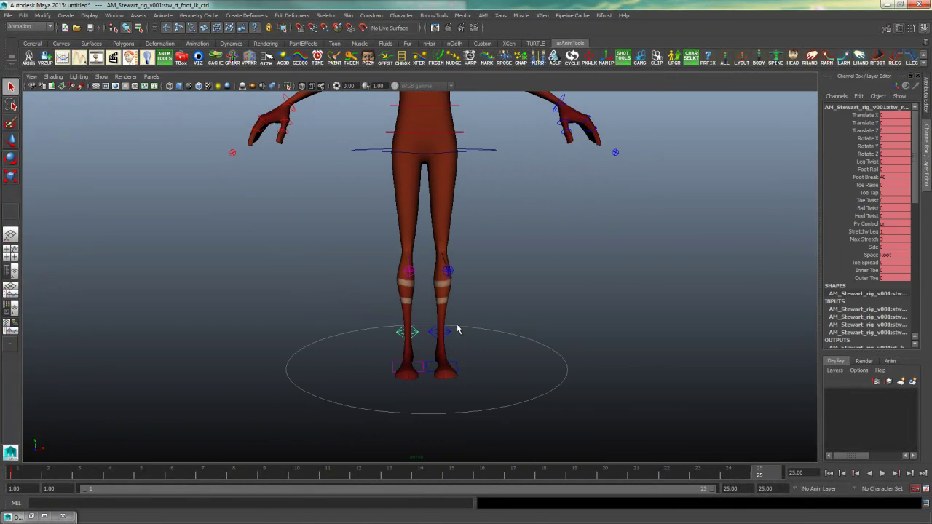
key(w)
drag(459, 352, 444, 352)
double_click(903, 115)
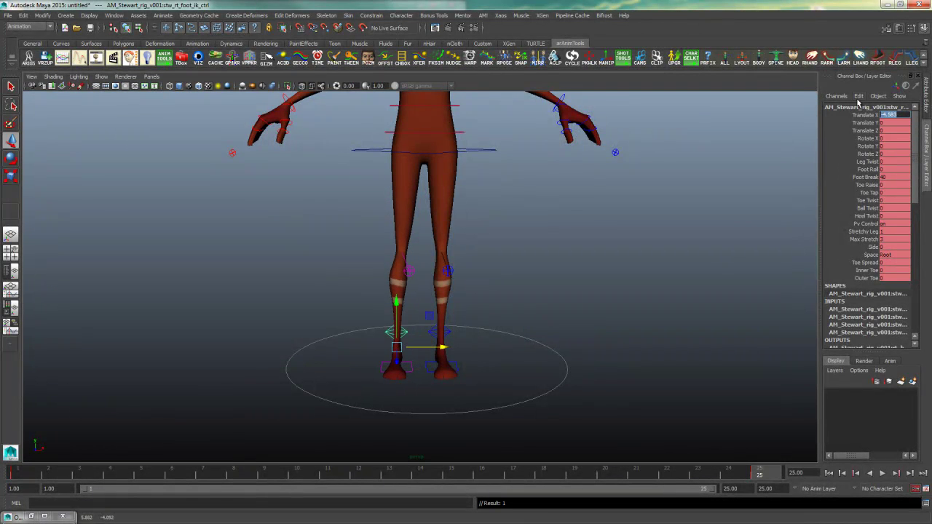
text(-5)
key(Return)
Set the left foot IK control's Translate X to 3 at frame 25 and deselect it
click(428, 333)
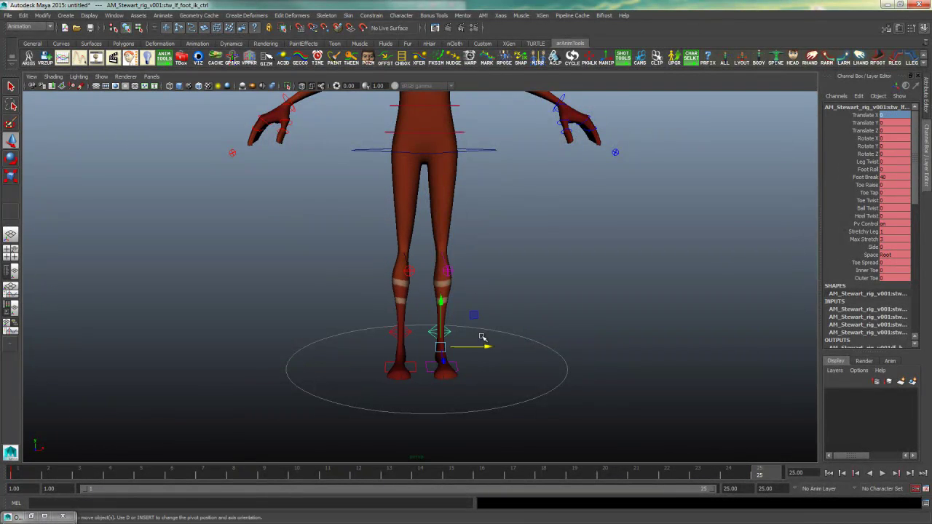
double_click(902, 115)
text(5)
key(Return)
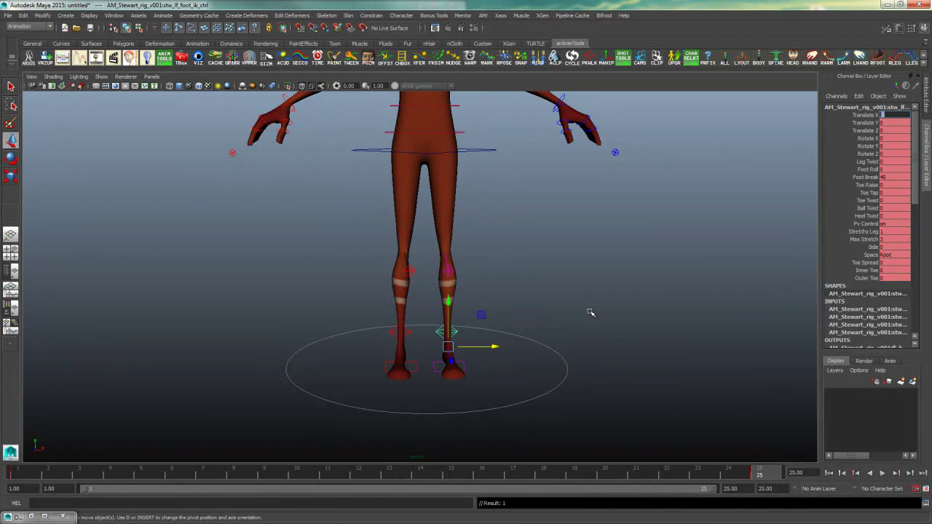
alt+drag(590, 313, 575, 335)
click(573, 337)
Frame the whole character in the front view to check the foot spacing, and return to the full-size perspective view
key(space)
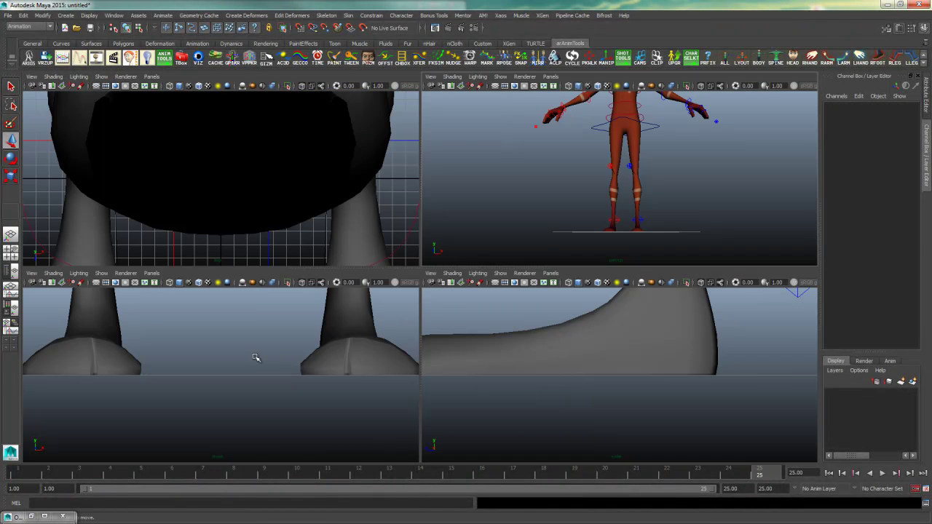
key(space)
key(f)
scroll(433, 349, up, 2)
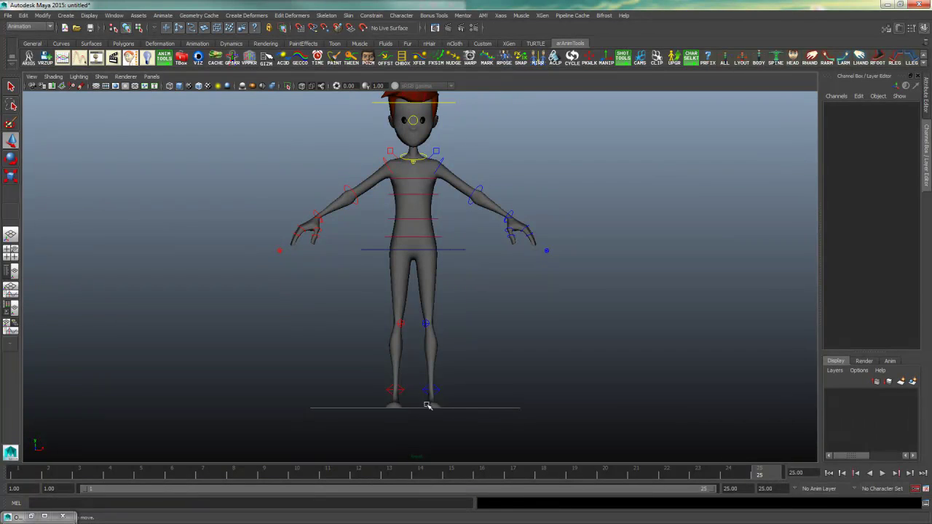
key(space)
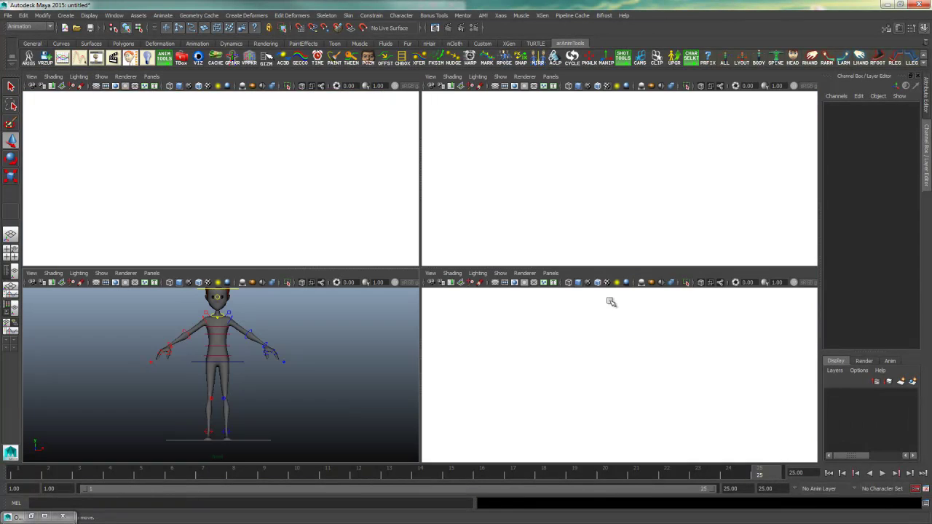
key(space)
Move the right foot IK control forward by setting its Translate Z to 20 at frame 25, and select the left foot IK control
alt+drag(612, 306, 491, 339)
click(385, 358)
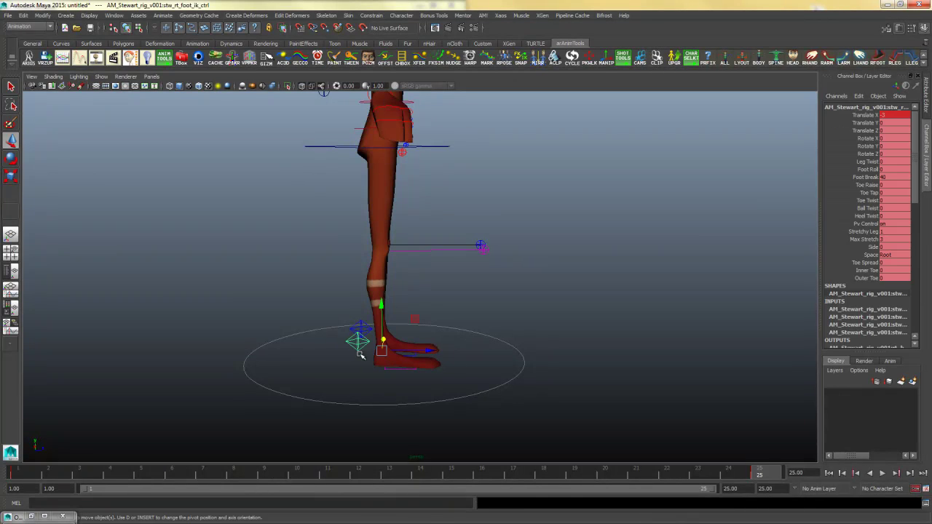
mouse_move(384, 359)
alt+middle_down()
mouse_move(372, 355)
mouse_move(393, 363)
alt+middle_up()
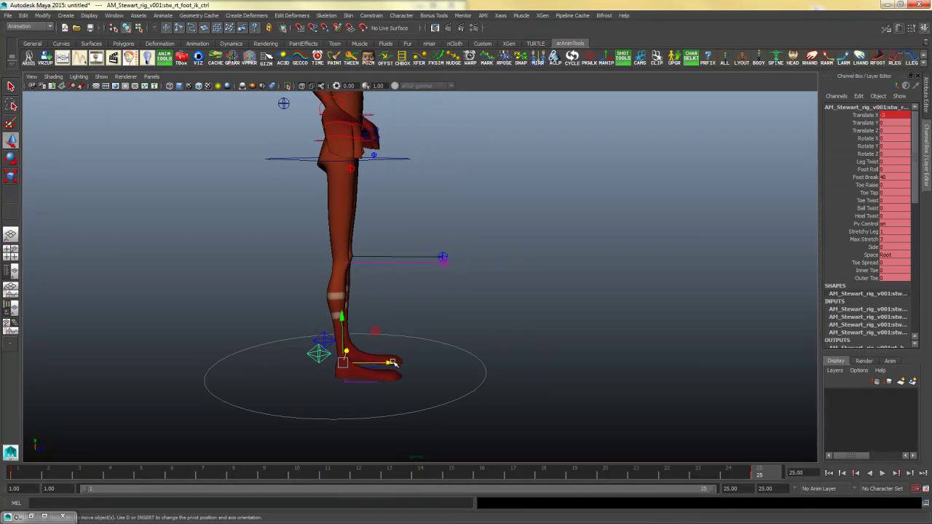
drag(393, 363, 440, 361)
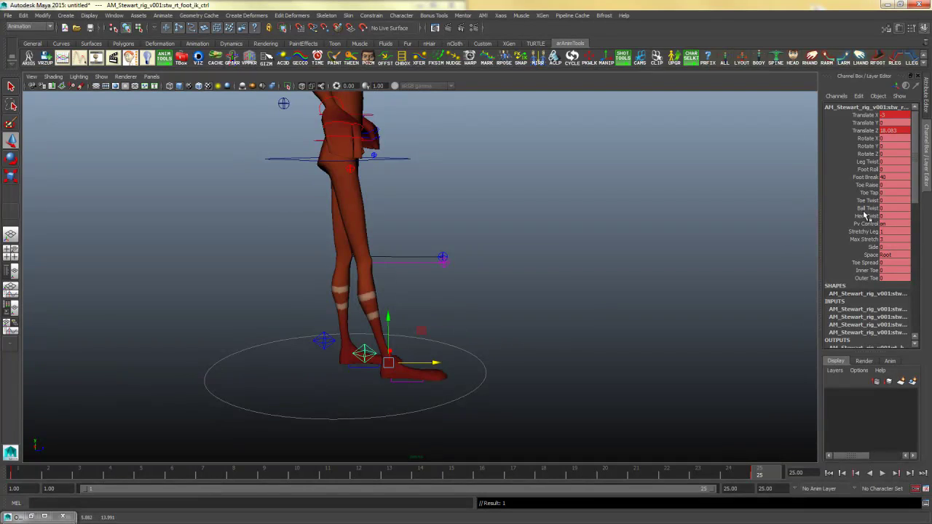
double_click(897, 132)
text(20)
key(Return)
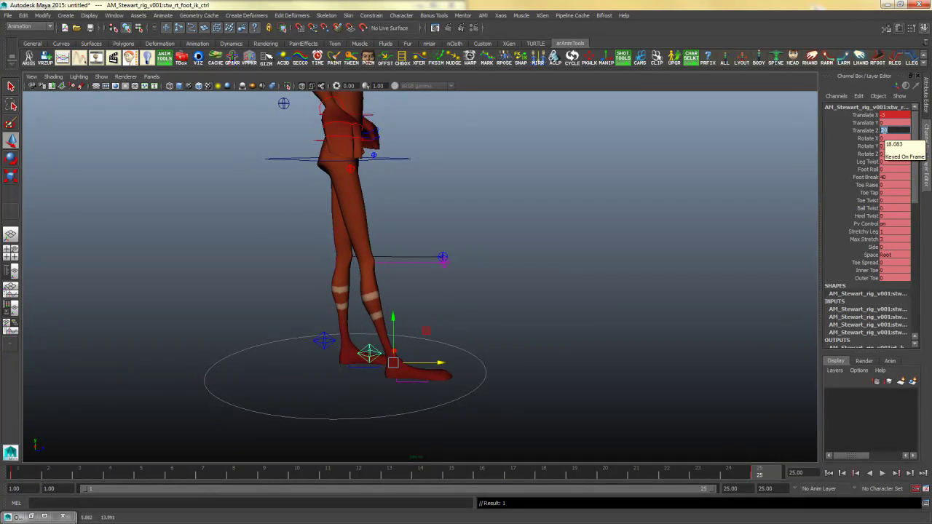
alt+drag(510, 365, 492, 327)
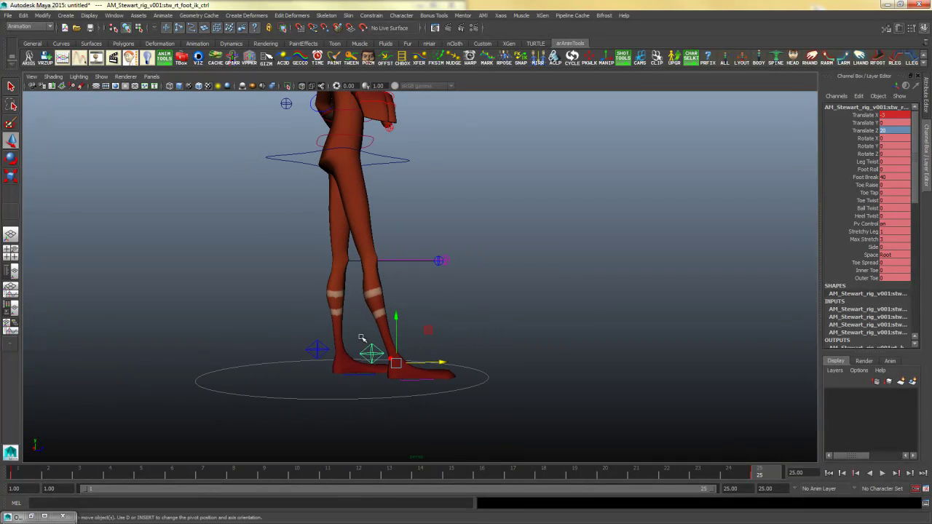
click(316, 351)
double_click(894, 116)
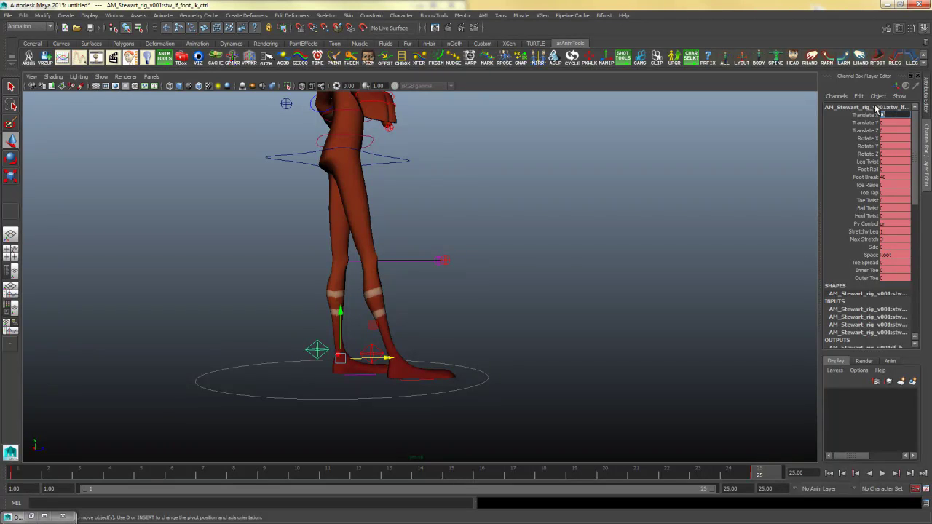
text(-20)
key(Return)
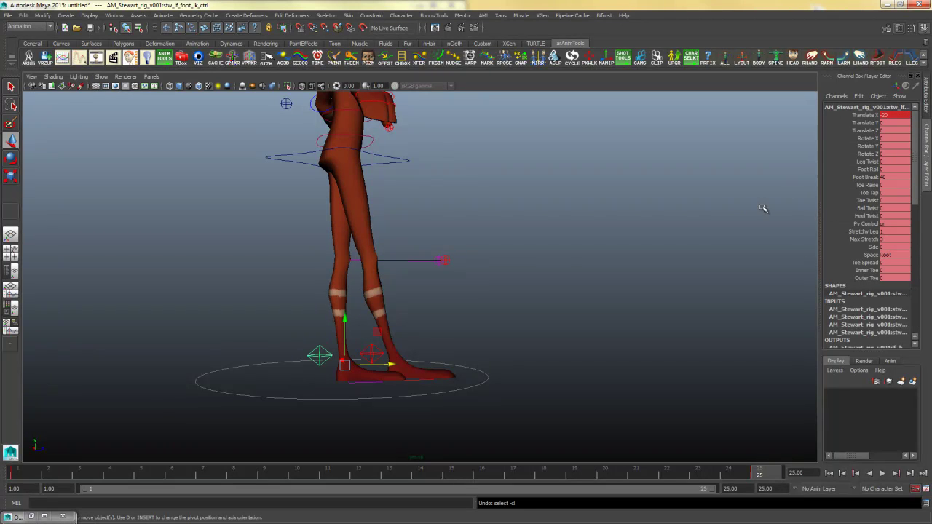
key(ctrl+z)
Move the left foot IK control backward by setting its Translate Z to -20
double_click(895, 131)
text(-)
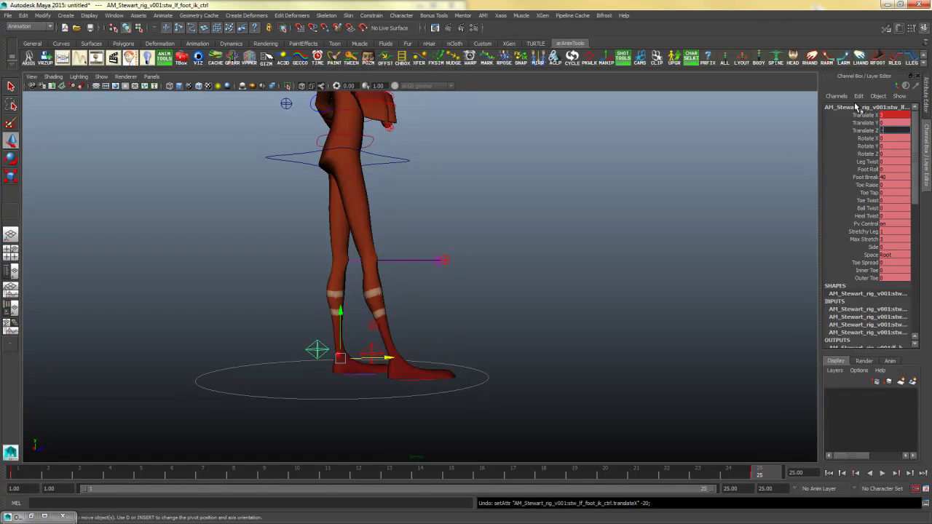
text(20)
key(Return)
Lift the heel of the left foot by setting its IK control's Foot Roll to 25
alt+drag(510, 284, 558, 277)
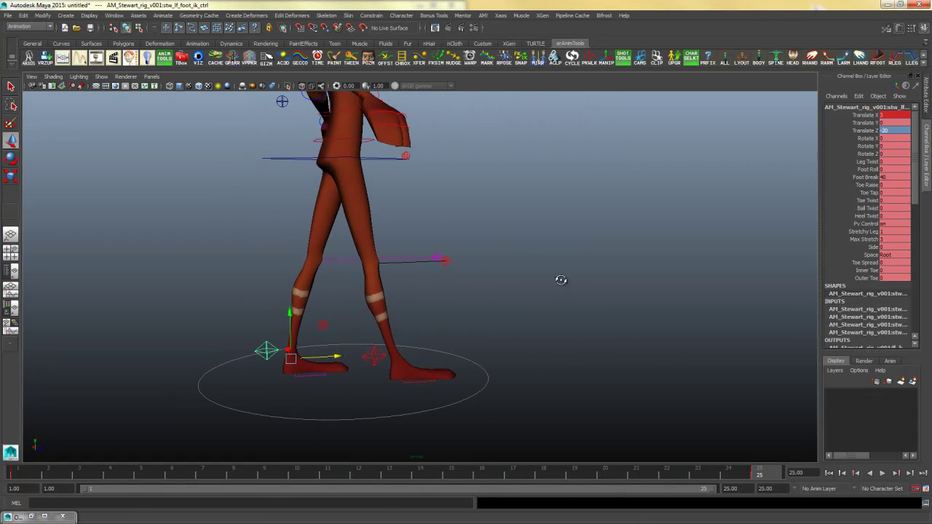
click(371, 357)
alt+drag(412, 356, 358, 303)
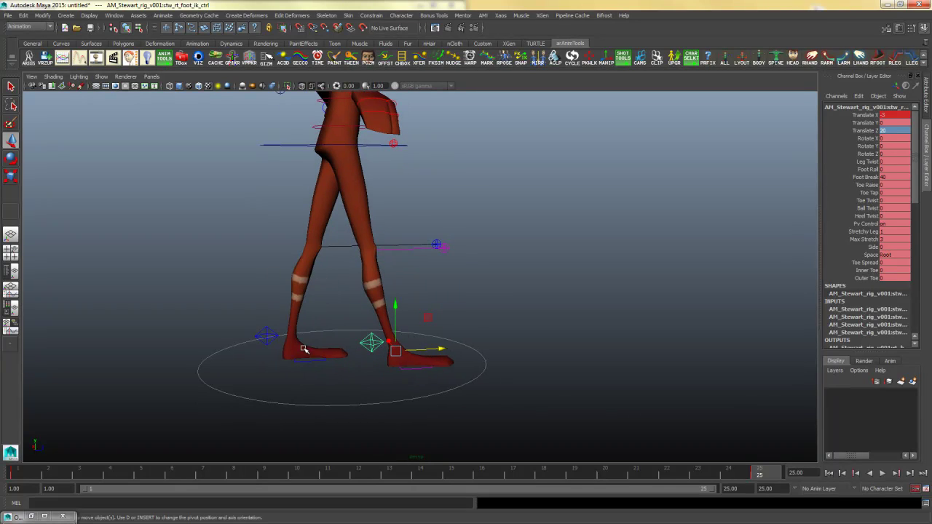
alt+drag(304, 350, 254, 316)
click(263, 323)
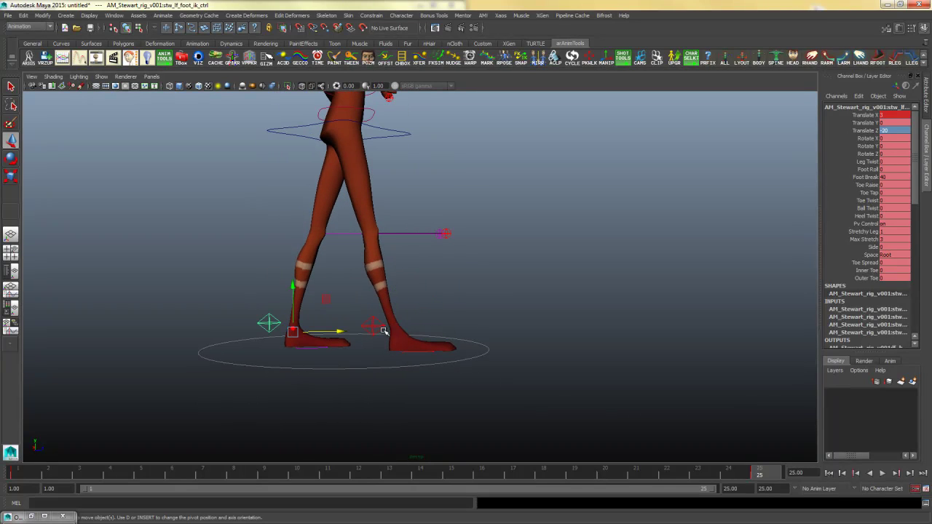
click(868, 170)
middle_drag(518, 274, 639, 262)
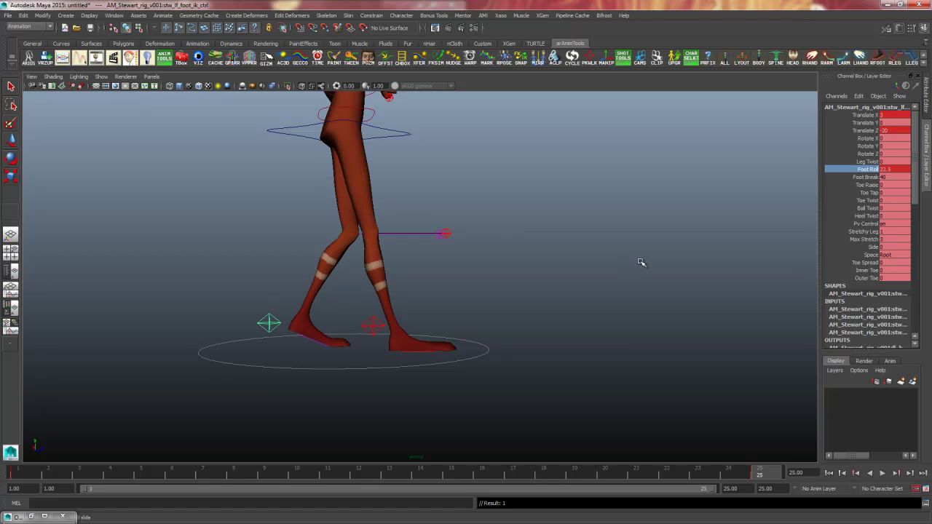
double_click(896, 170)
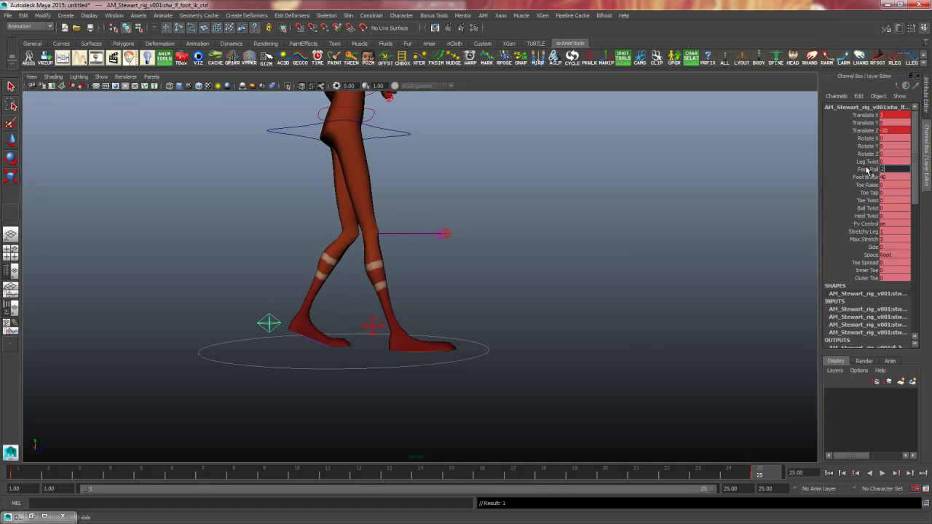
text(25)
key(Return)
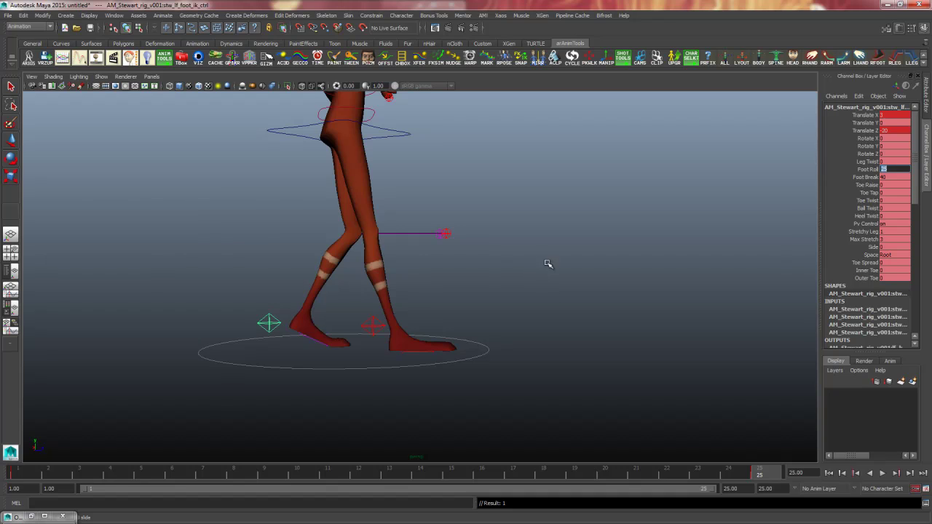
Show the side view at full size and frame the character's body and legs in it
alt+drag(549, 263, 335, 291)
key(space)
key(space)
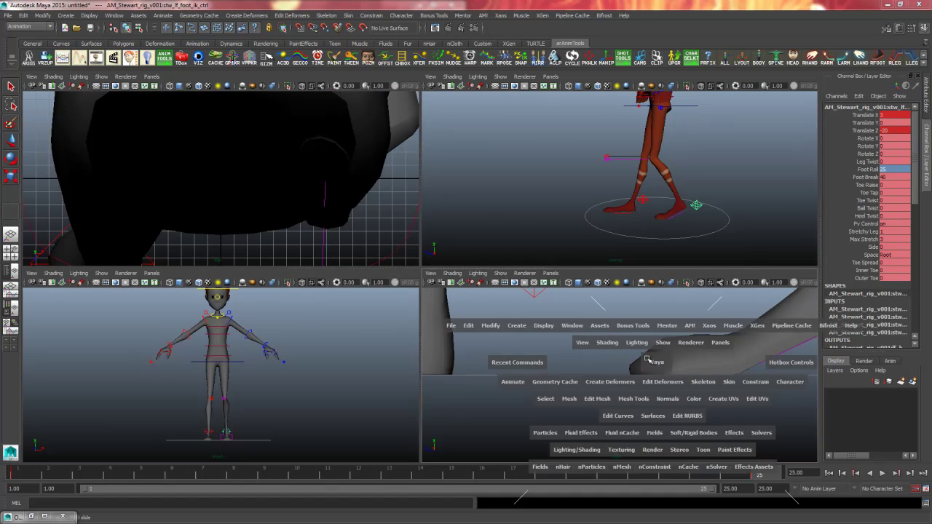
key(f)
click(565, 376)
key(f)
alt+middle_drag(486, 359, 526, 316)
scroll(479, 377, up, 2)
Rotate the right foot IK control so the toes lift, set its Rotate X to -15, and deselect it
click(453, 374)
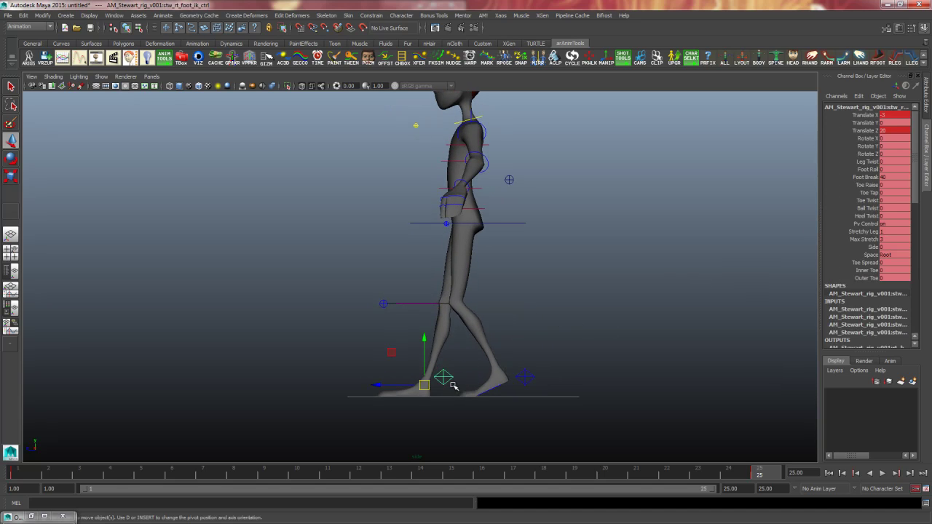
key(e)
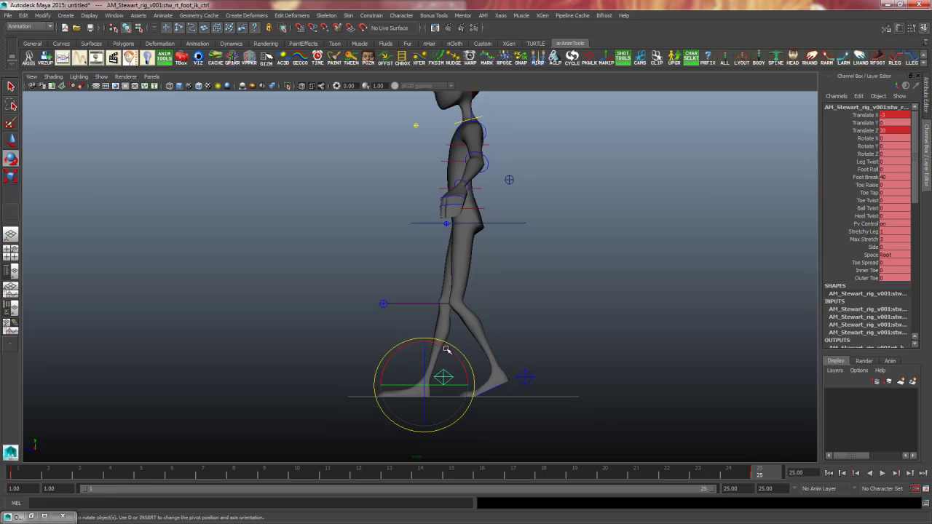
drag(428, 343, 451, 352)
key(ctrl+z)
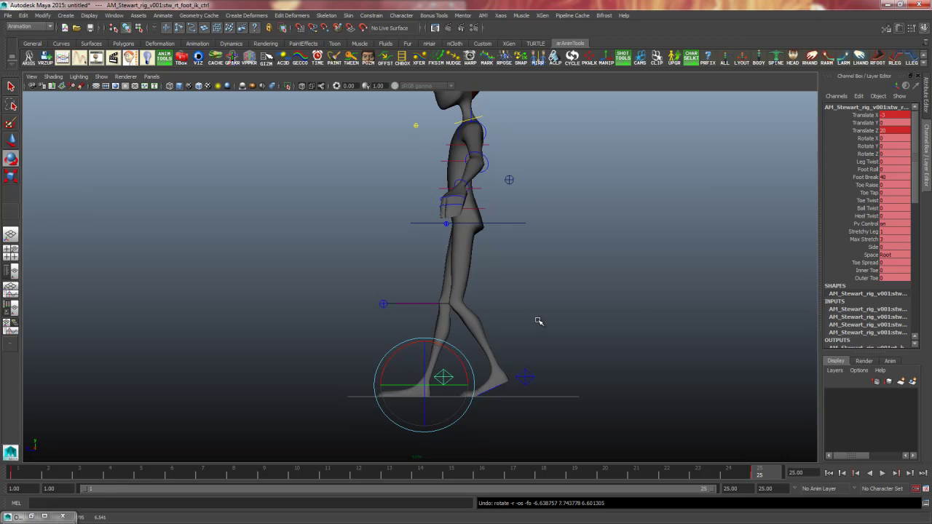
drag(459, 341, 456, 351)
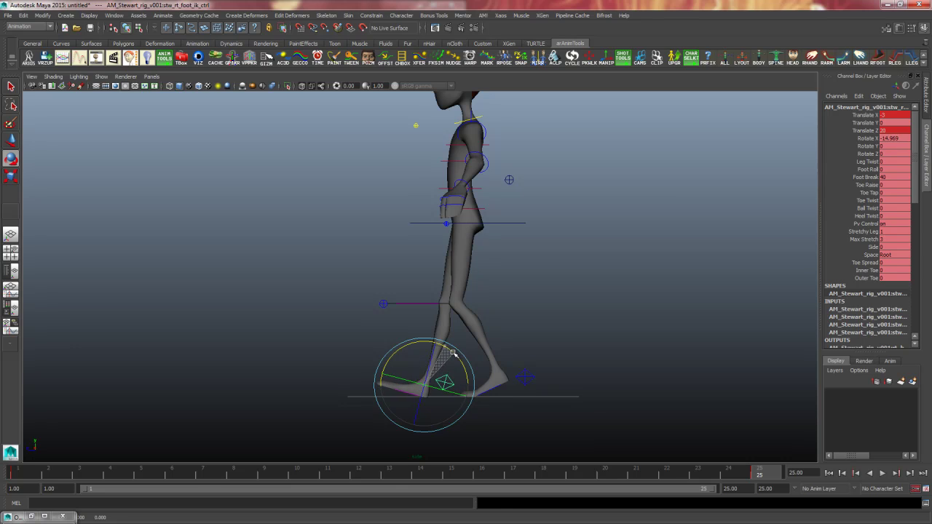
double_click(894, 138)
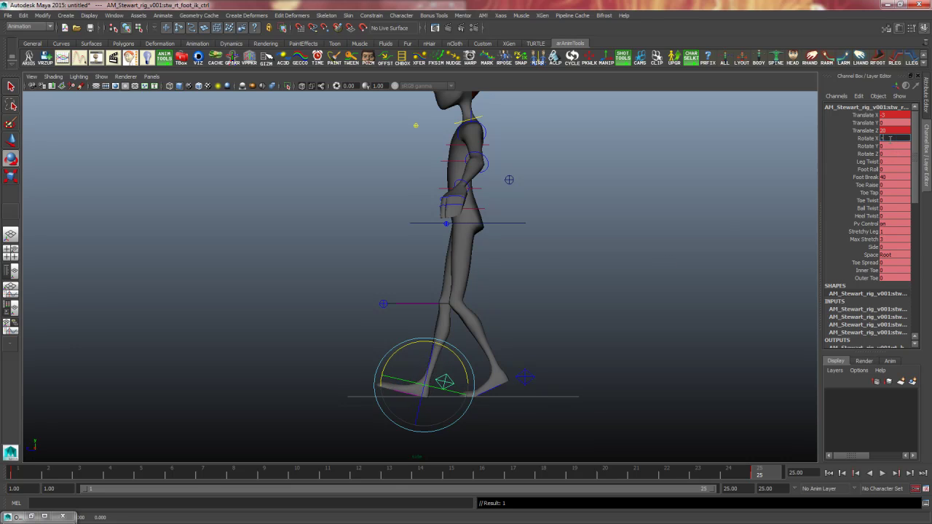
text(-10)
key(Return)
click(679, 307)
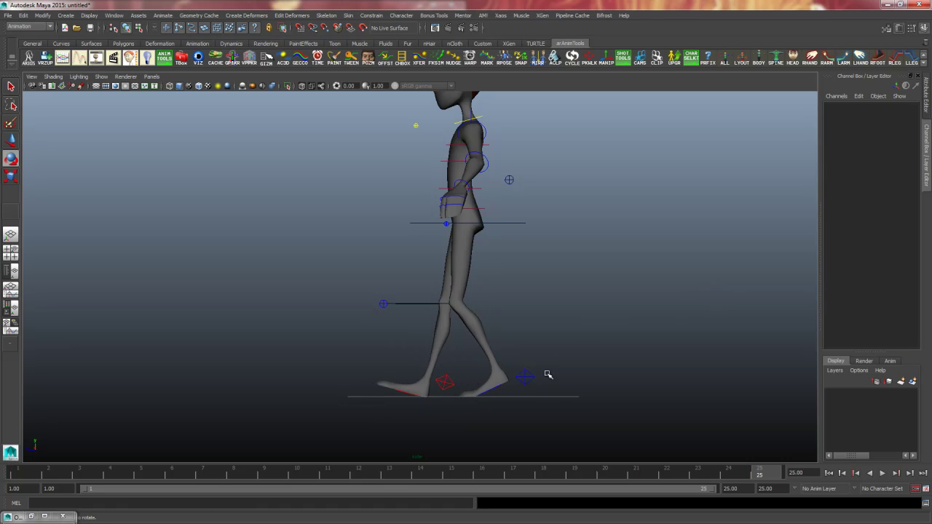
Move the left foot IK control farther back by setting its Translate Z to -30
click(526, 378)
key(w)
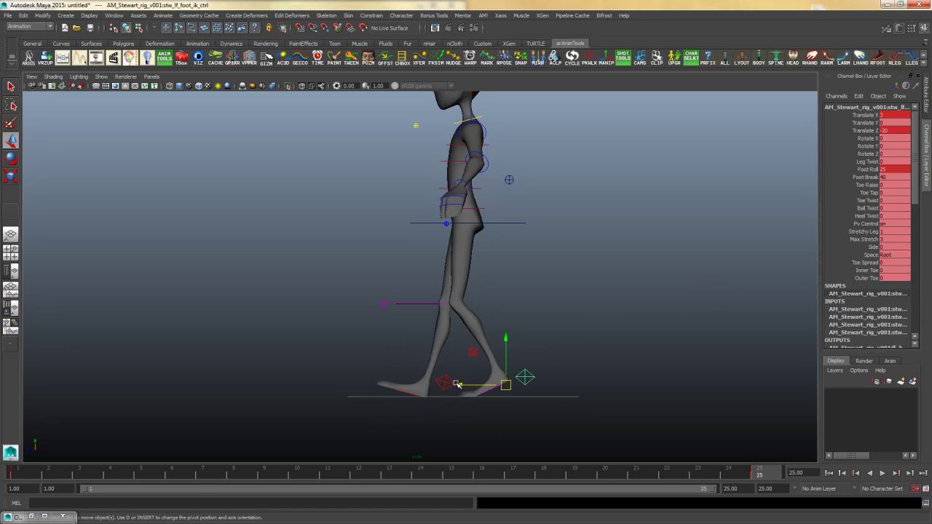
drag(458, 383, 478, 386)
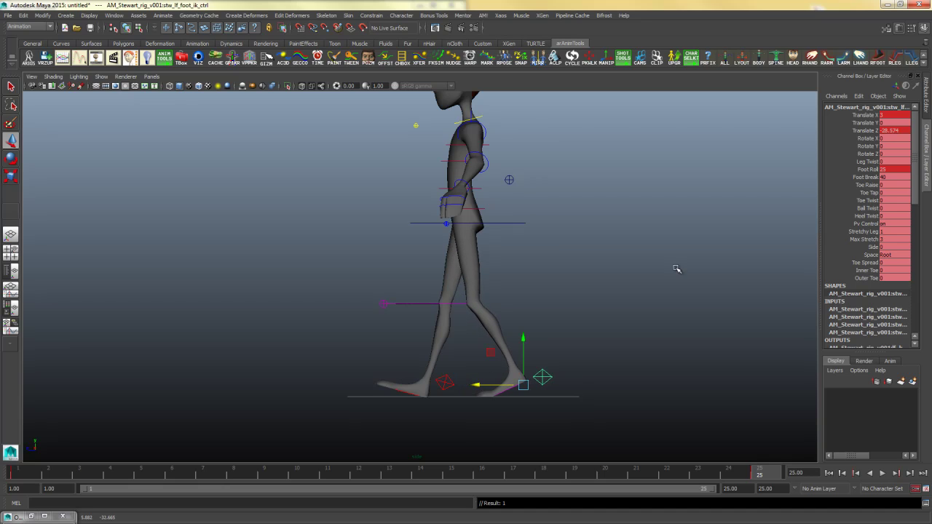
double_click(896, 131)
text(-30)
key(Return)
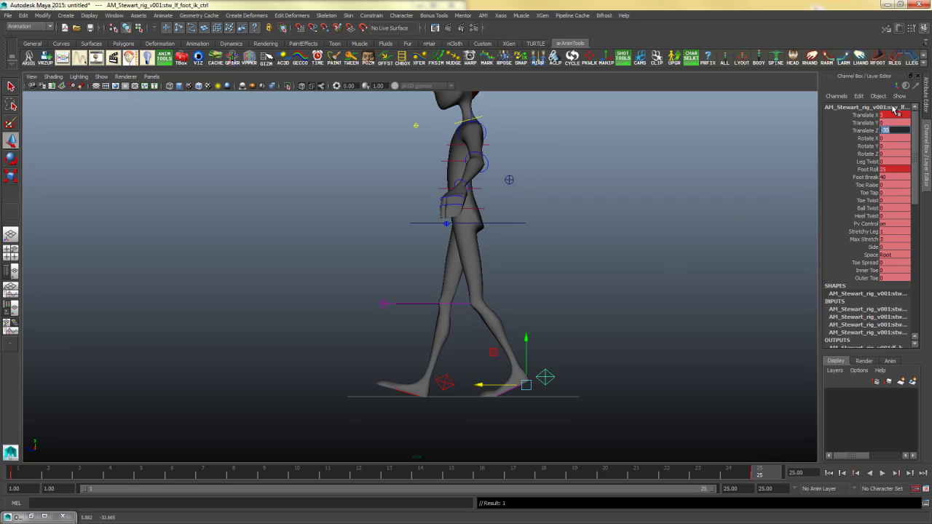
Widen the stride by setting the right foot IK control's Translate Z to 30
click(496, 359)
click(445, 382)
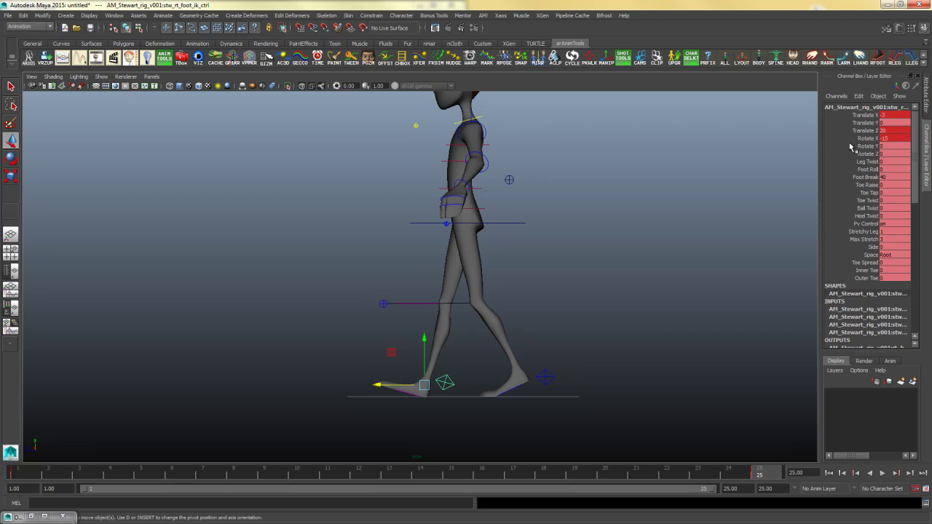
double_click(898, 130)
text(30)
key(Return)
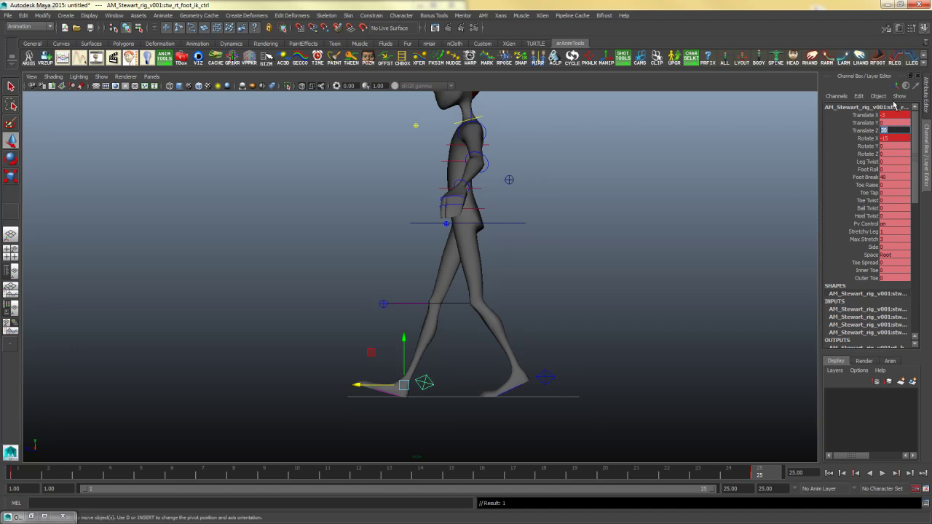
Try moving the COG control forward, down and sideways, undoing each test move
click(523, 223)
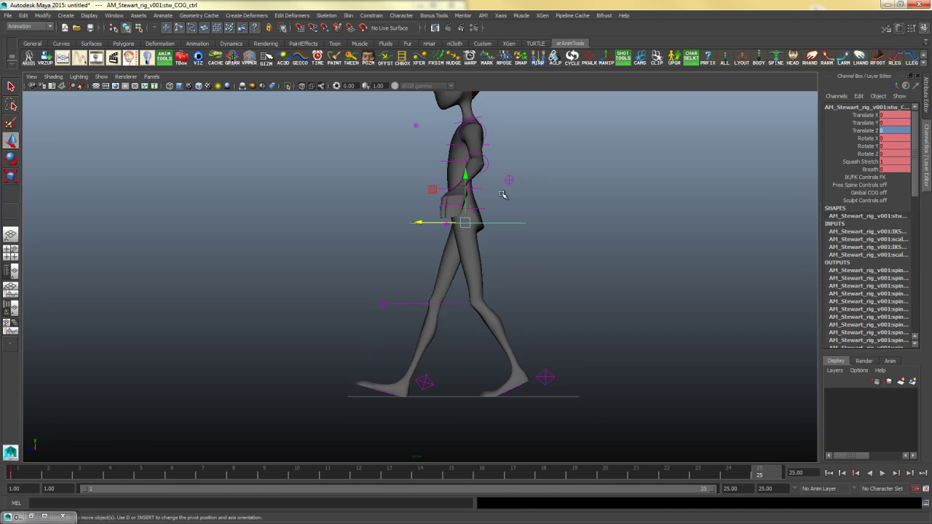
drag(472, 228, 384, 229)
key(ctrl+z)
key(ctrl+z)
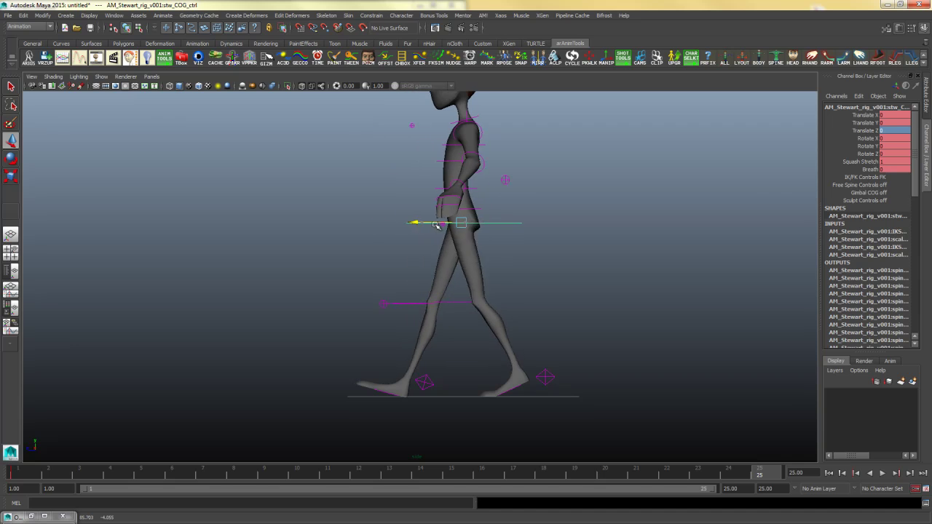
drag(464, 177, 474, 252)
key(ctrl+z)
key(space)
key(space)
key(ctrl+z)
key(space)
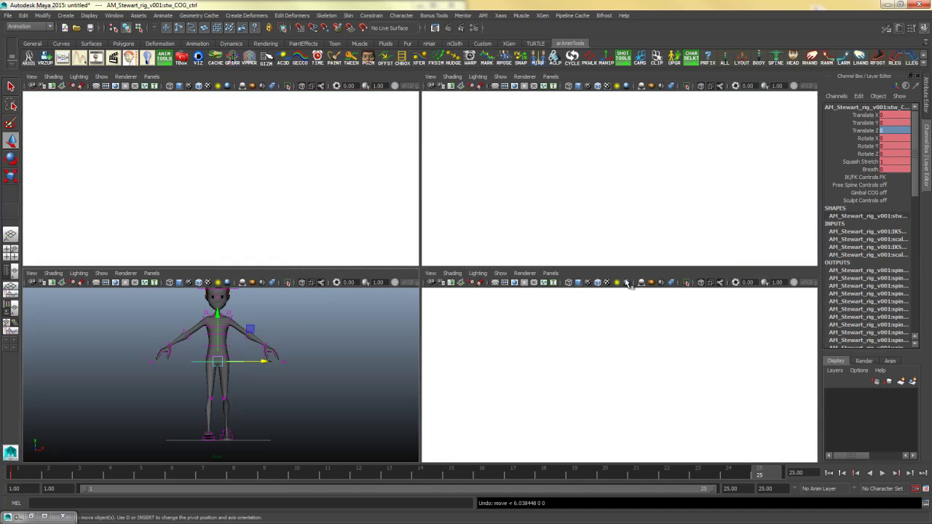
key(space)
Lower the COG control by setting its Translate Y to -4.25, and select the left foot IK control
drag(465, 175, 469, 189)
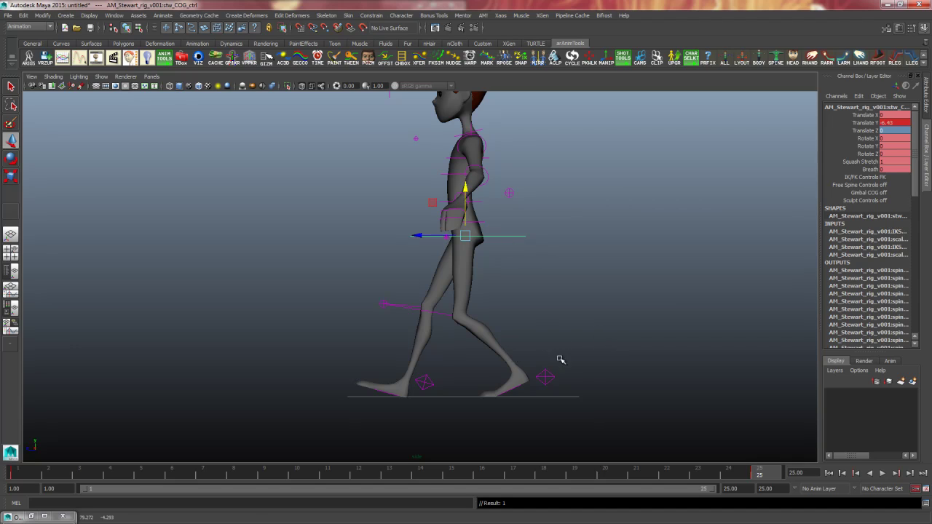
click(547, 378)
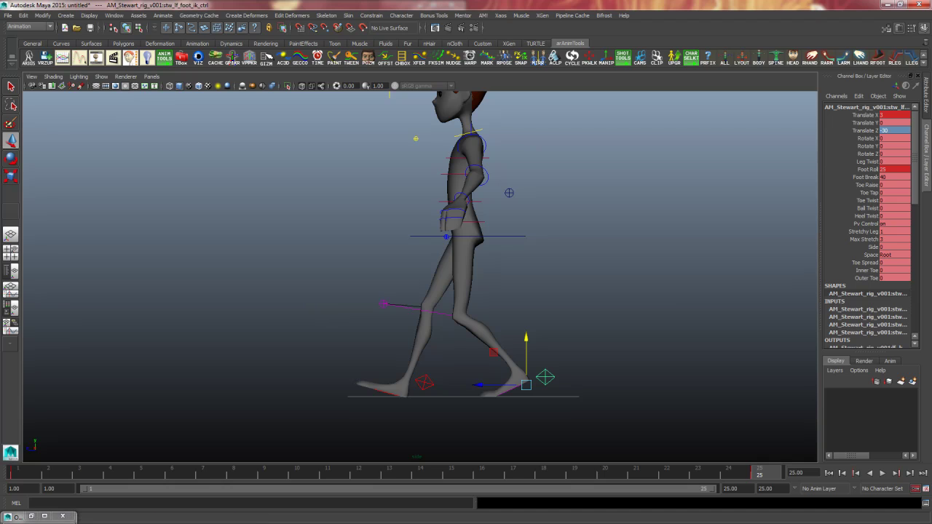
click(579, 348)
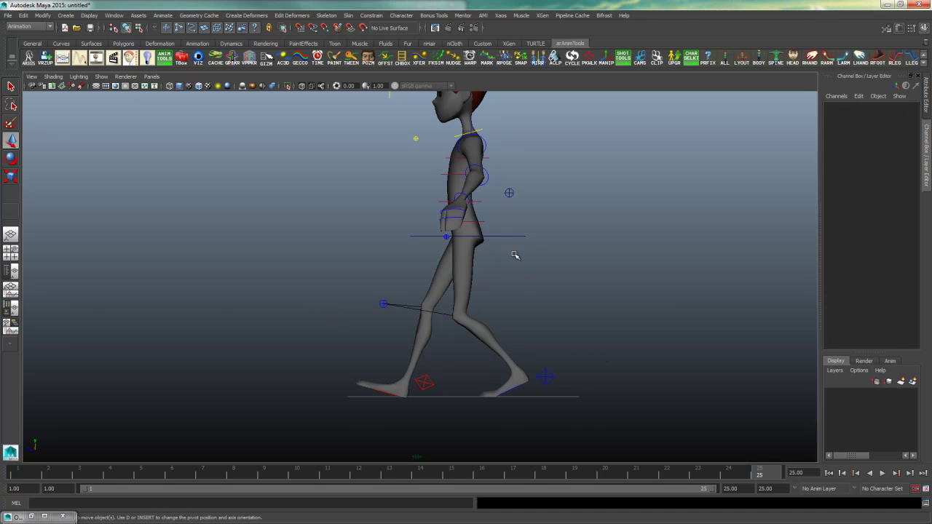
click(504, 232)
double_click(891, 123)
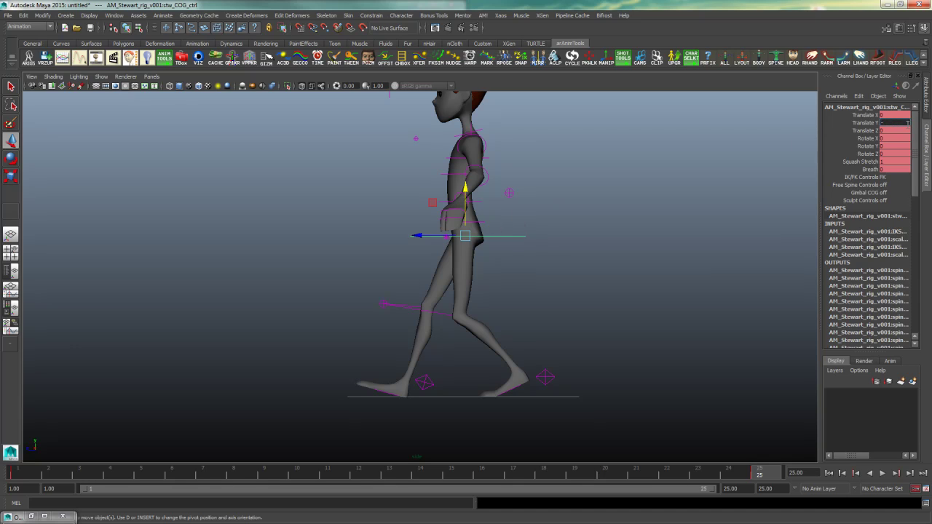
text(-4.25)
key(Return)
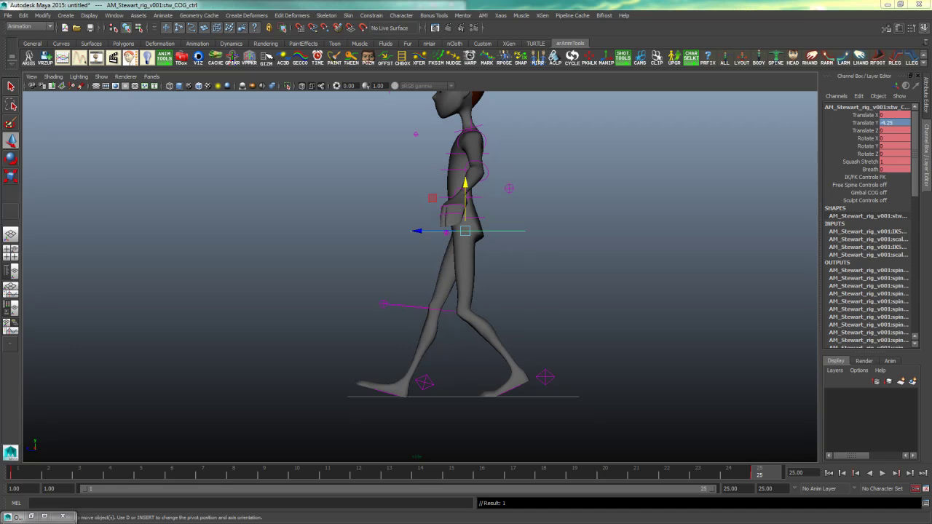
click(547, 379)
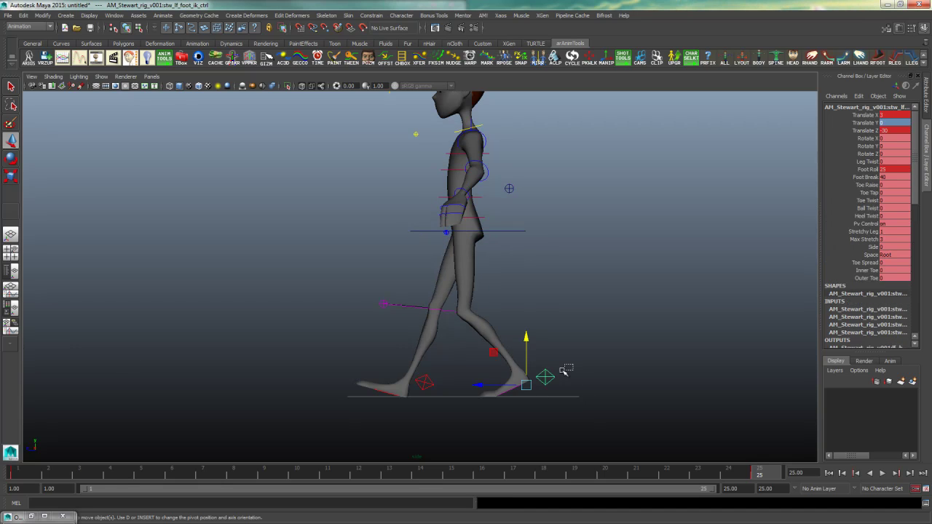
Set the left foot IK control's Foot Roll to 15
click(873, 171)
middle_drag(652, 289, 620, 290)
click(896, 169)
text(15)
key(Return)
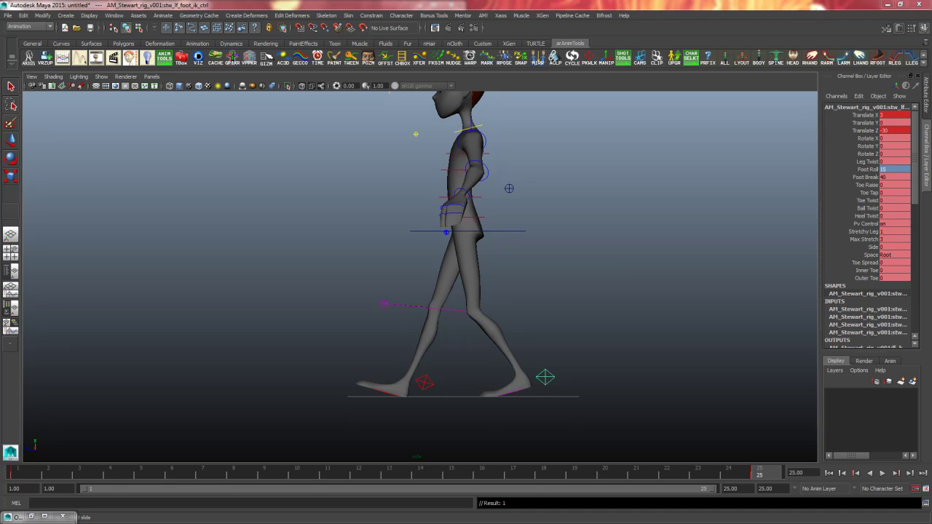
Reset the right foot IK control's Rotate X to 0
click(434, 384)
key(w)
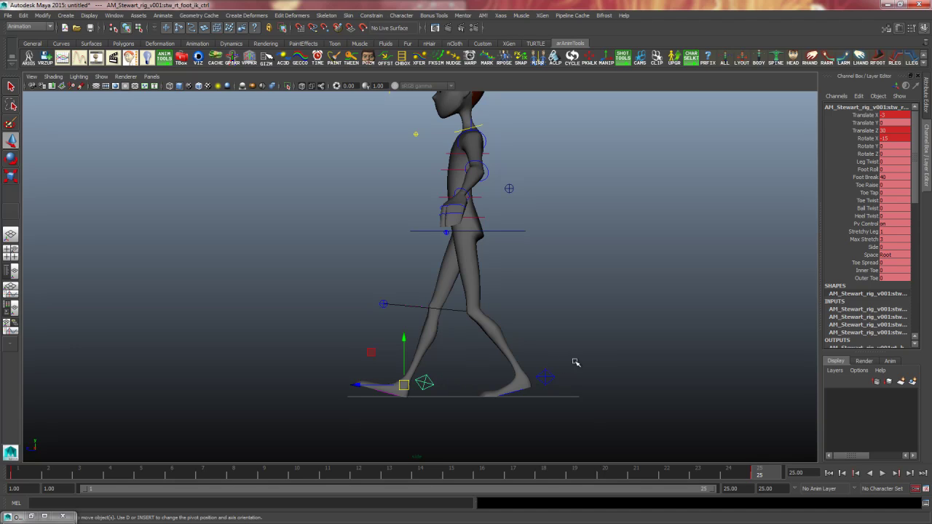
double_click(896, 138)
text(0)
key(Return)
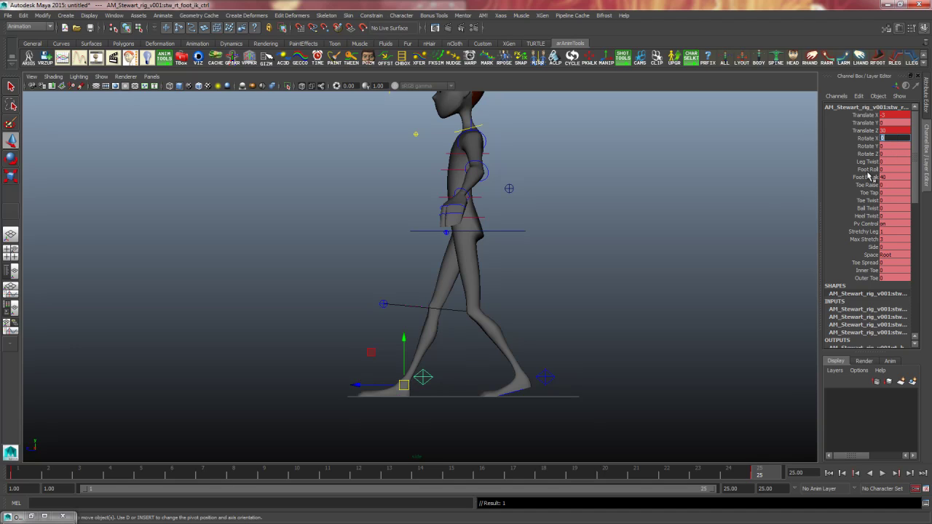
Lift the front foot's toes by setting the right foot IK control's Foot Roll to -10, and deselect it
click(868, 169)
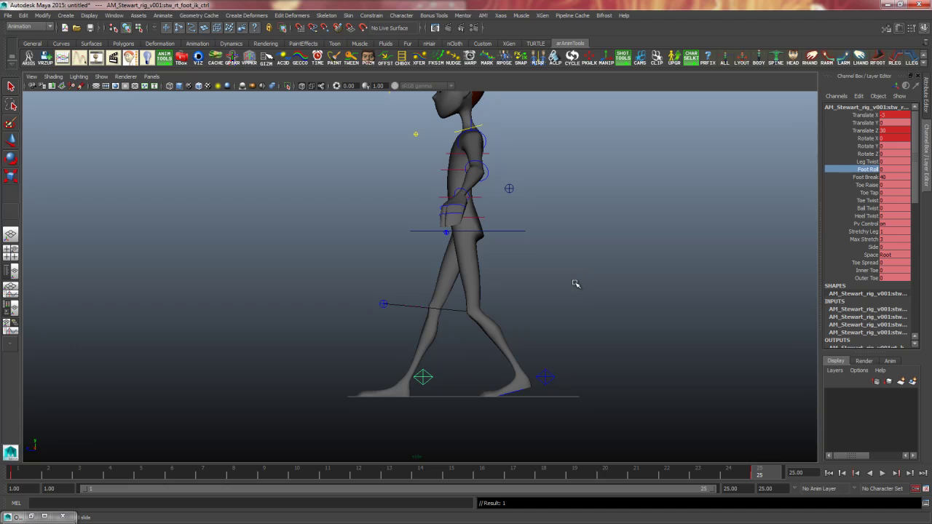
middle_drag(575, 284, 481, 300)
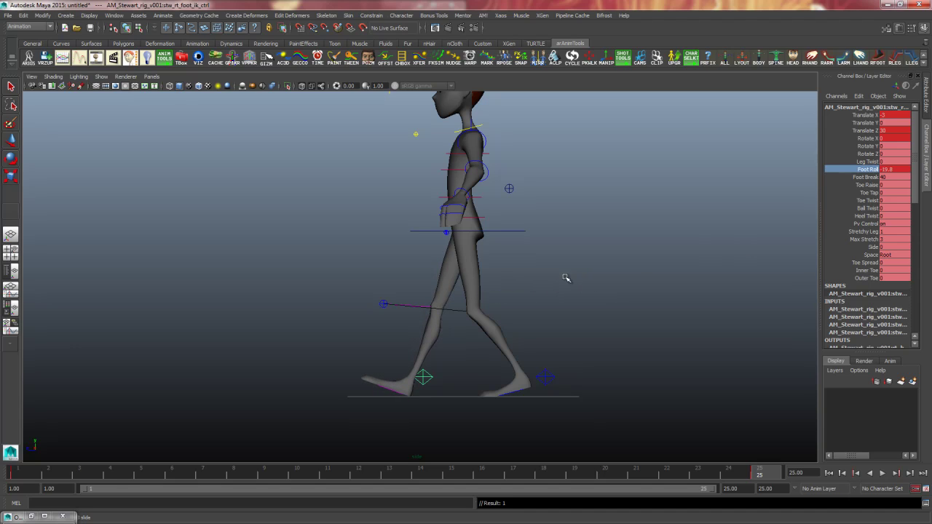
middle_drag(567, 279, 729, 233)
click(896, 170)
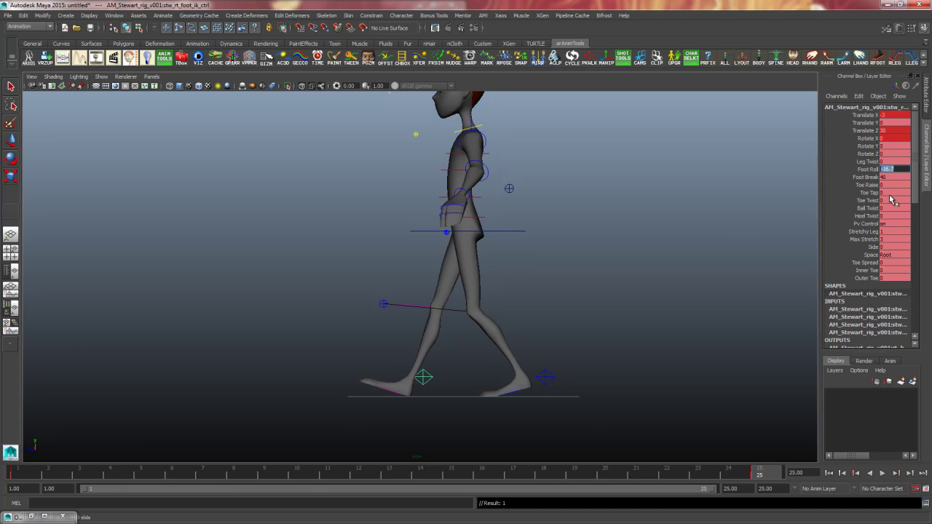
text(-10)
key(Return)
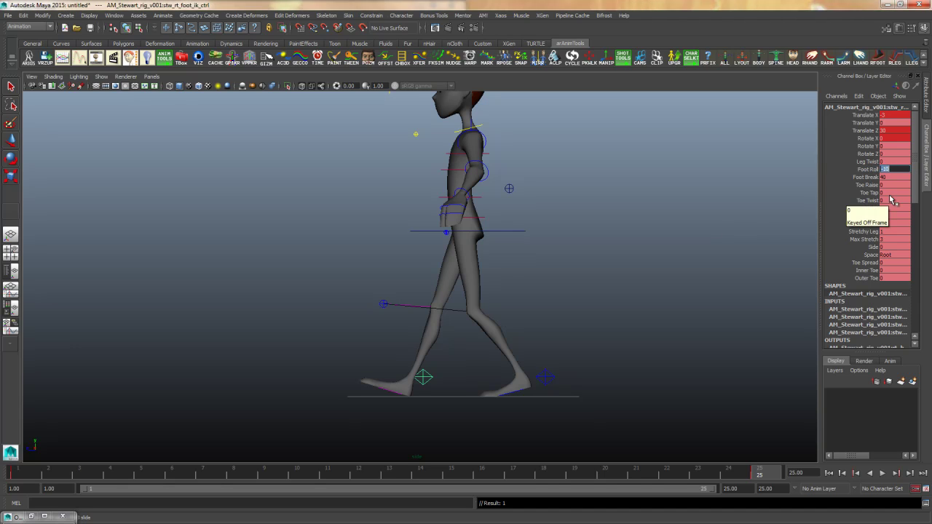
click(569, 323)
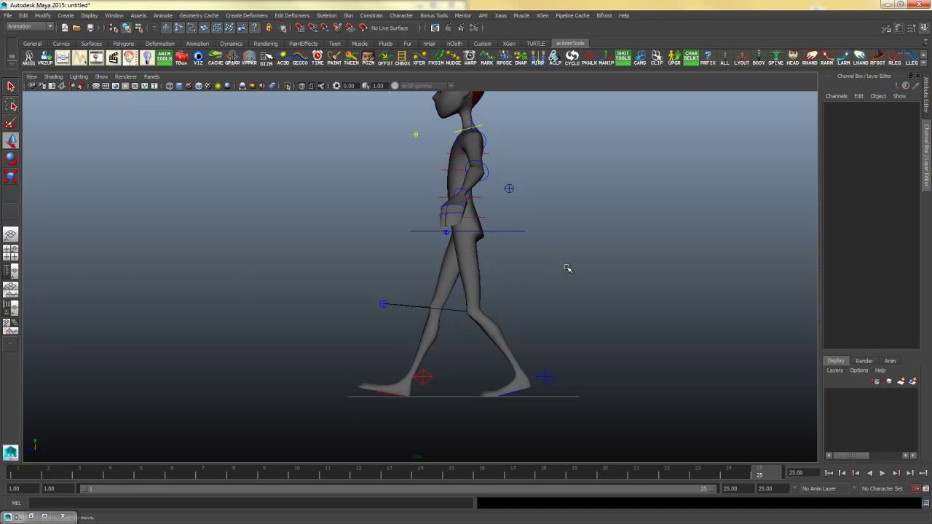
Twist the hips by setting the hip FK control's Rotate Y to 15
key(space)
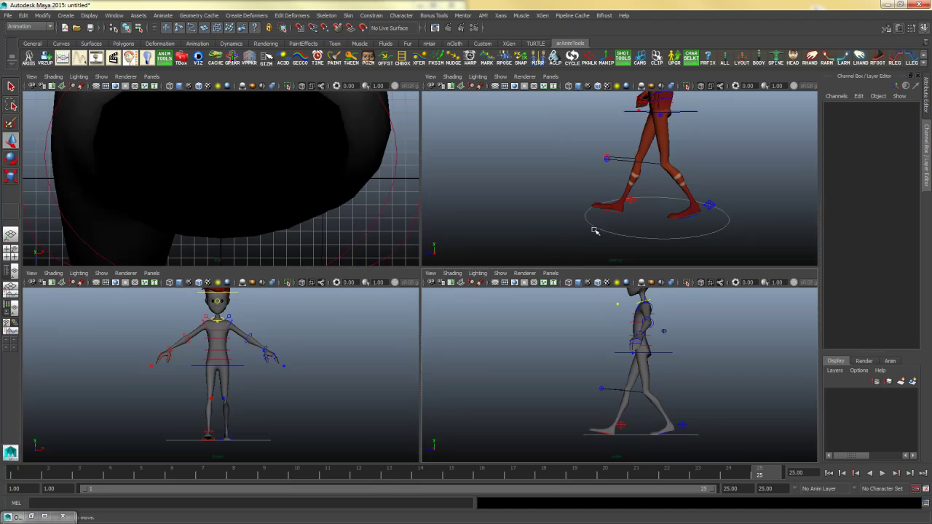
key(space)
click(423, 246)
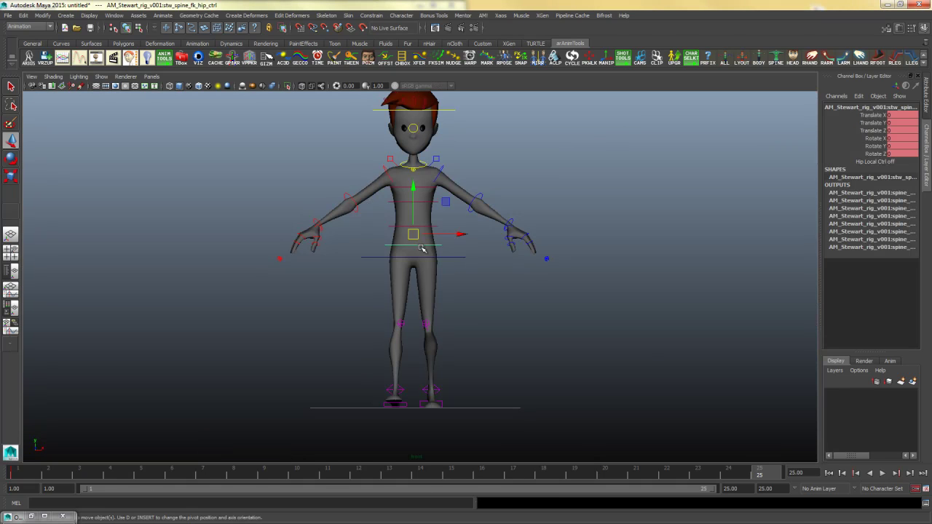
key(space)
key(space)
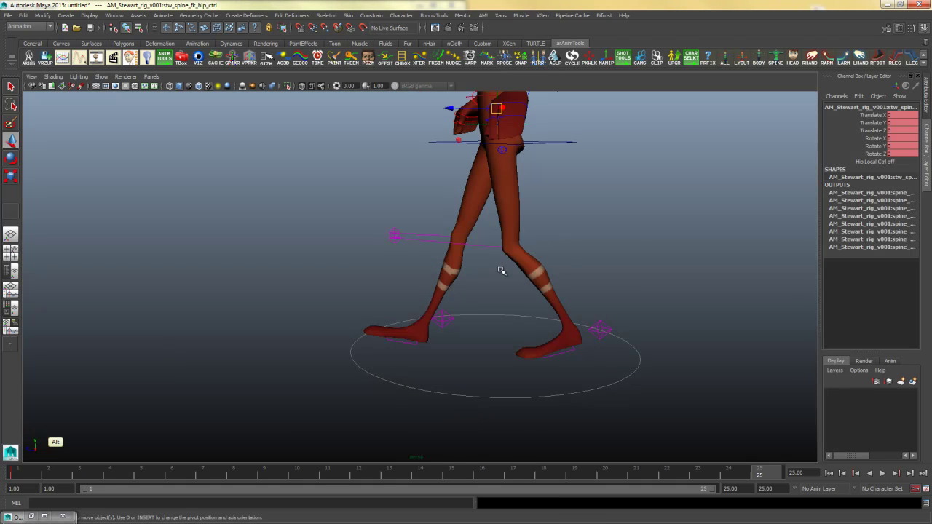
alt+drag(502, 269, 533, 360)
alt+right_drag(533, 361, 591, 338)
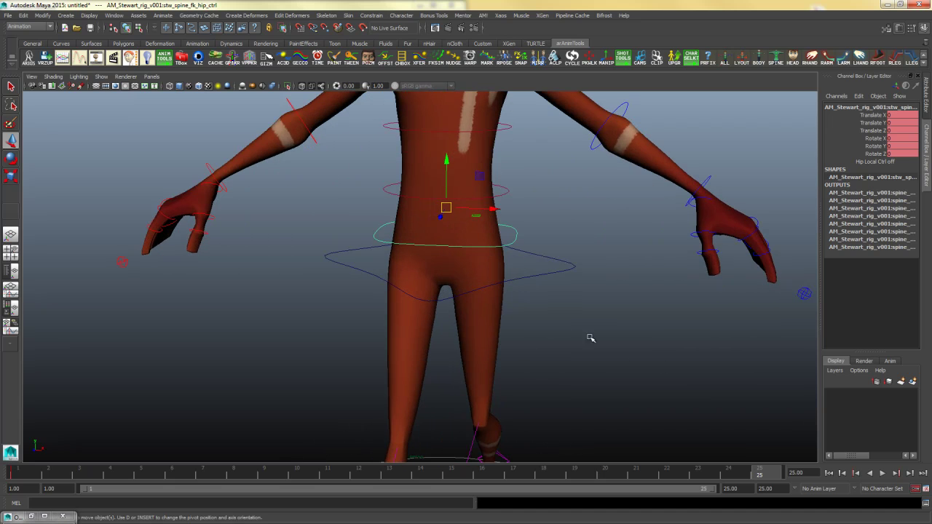
key(e)
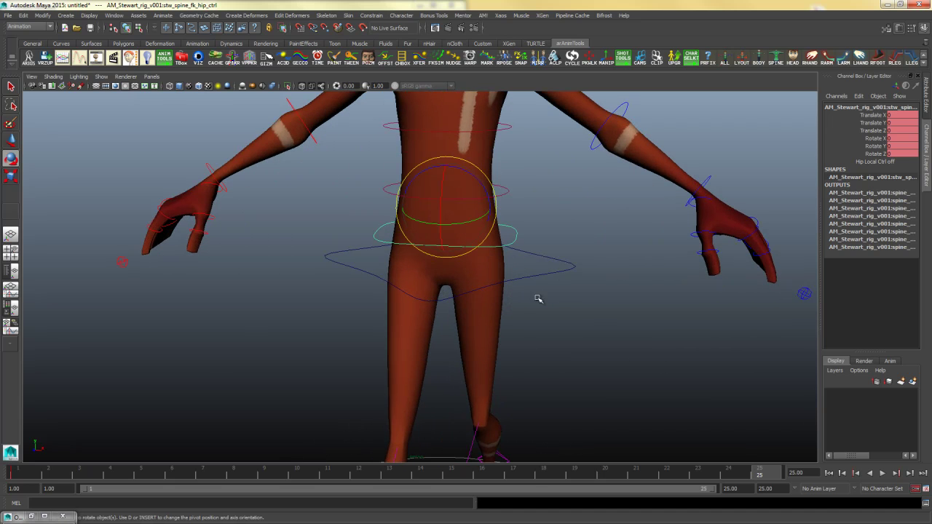
alt+drag(568, 313, 522, 314)
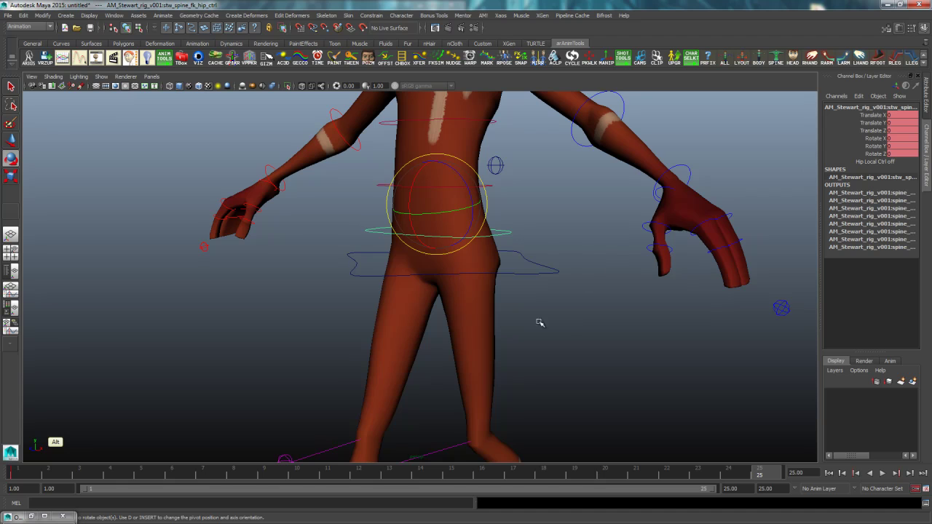
alt+drag(539, 323, 710, 230)
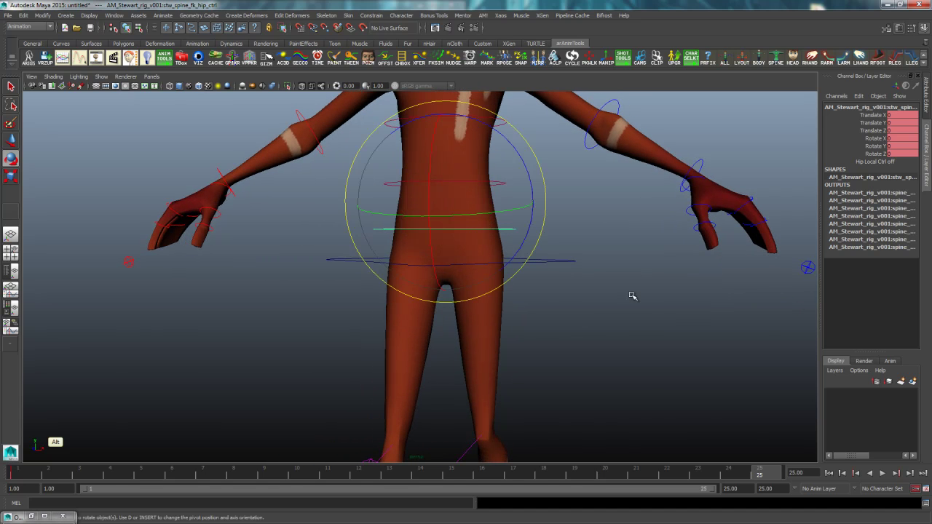
alt+drag(633, 295, 468, 251)
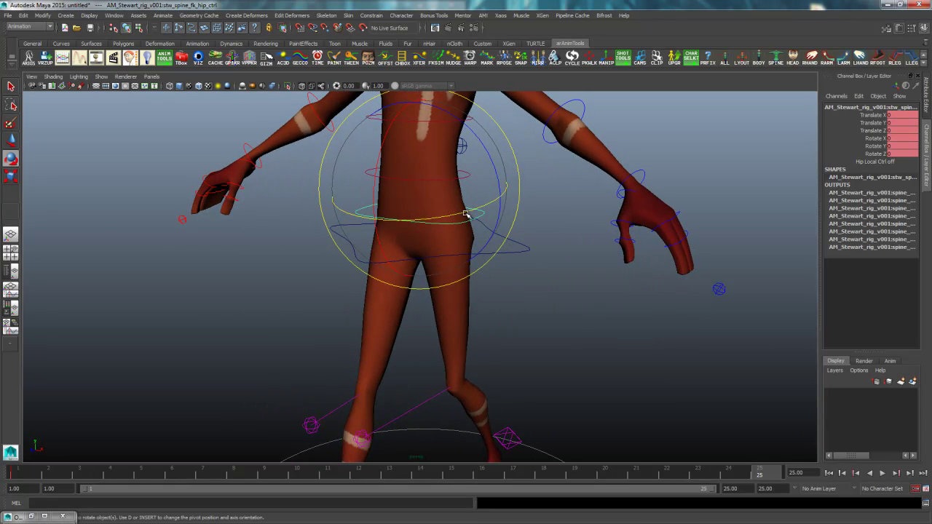
click(873, 122)
key(w)
click(874, 146)
key(e)
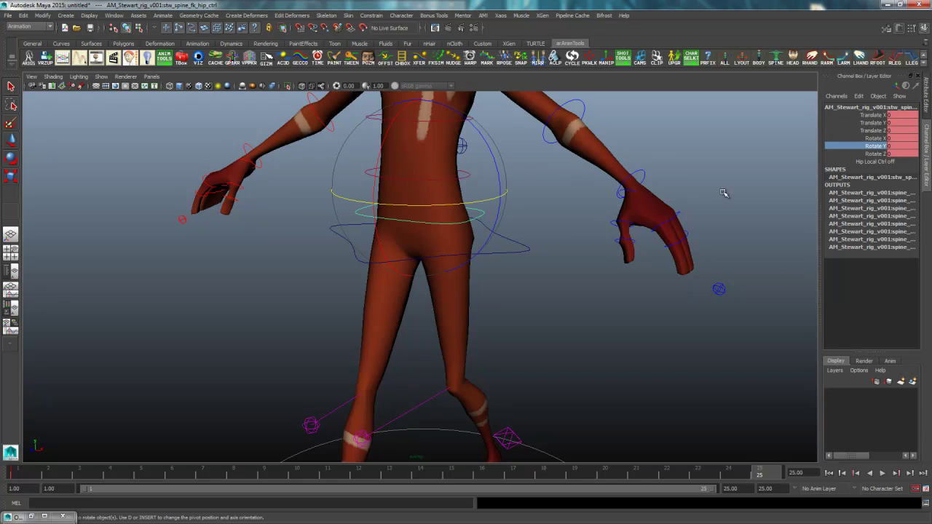
middle_drag(503, 256, 492, 254)
click(906, 148)
text(1)
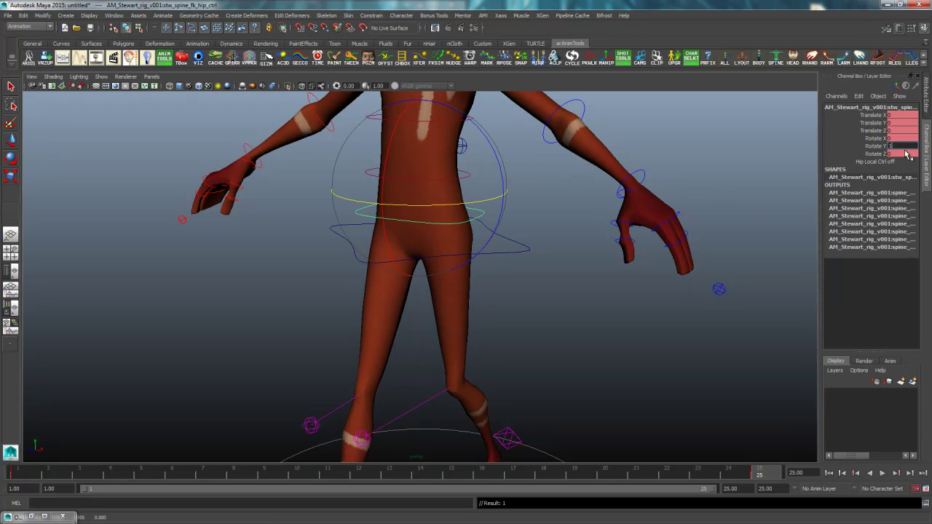
text(5)
key(Return)
Tilt the hips by setting the hip FK control's Rotate X to 5, and check the pose in the side view
alt+middle_drag(609, 329, 573, 290)
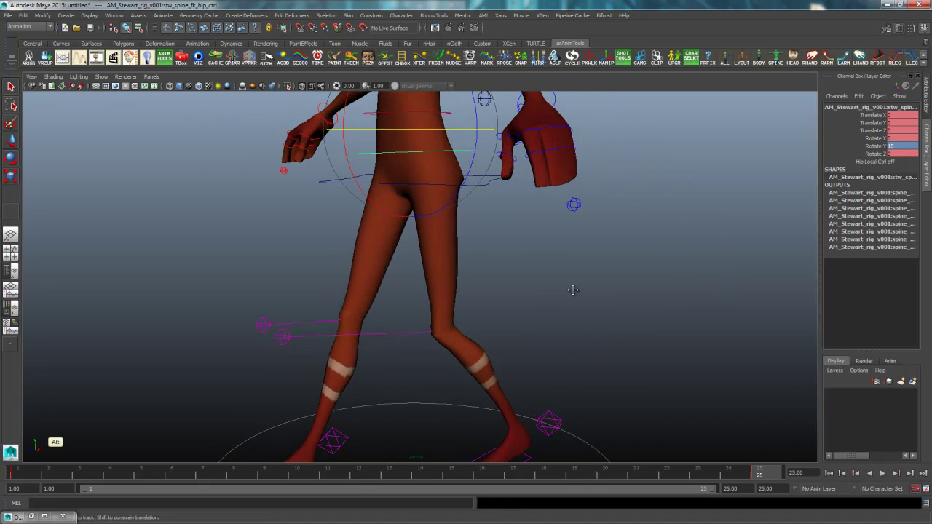
alt+drag(572, 290, 461, 240)
mouse_move(394, 177)
mouse_down()
mouse_move(390, 186)
mouse_move(401, 138)
mouse_move(383, 176)
mouse_move(386, 151)
mouse_move(387, 160)
mouse_up()
key(Return)
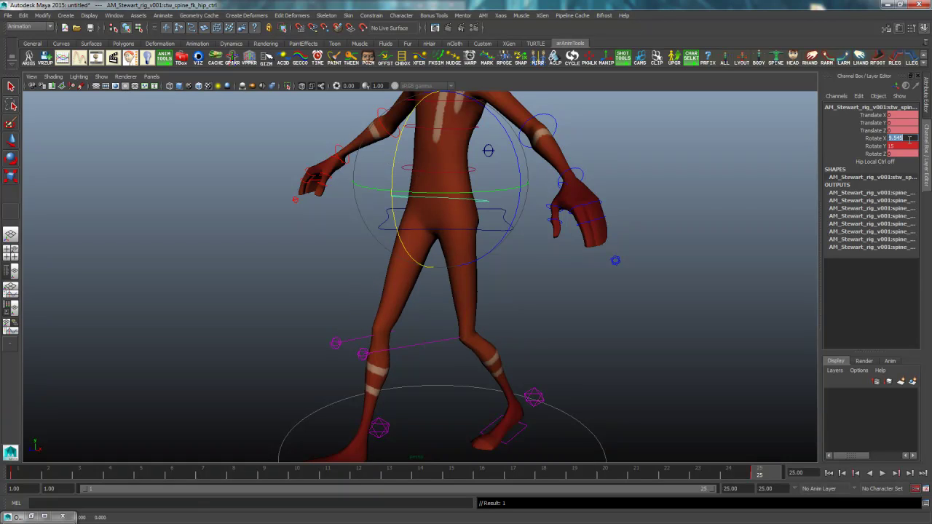
alt+drag(509, 356, 641, 366)
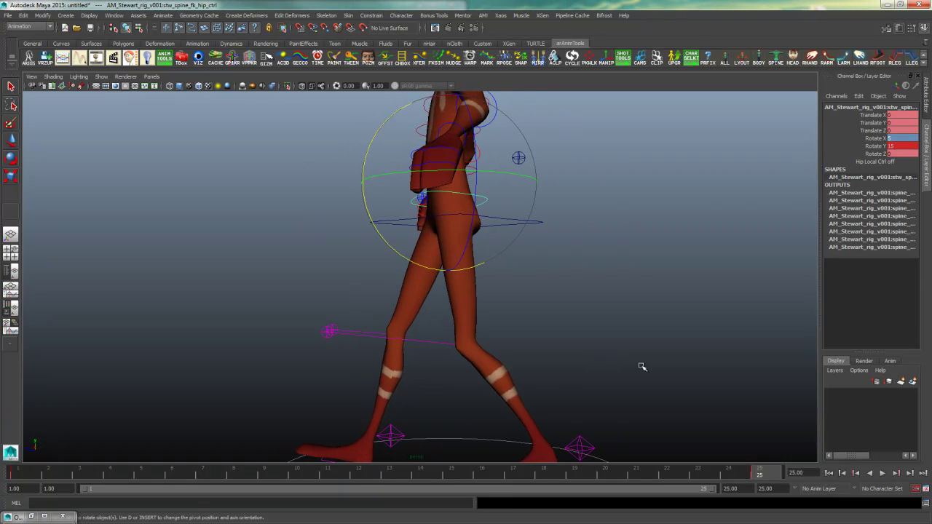
click(632, 366)
key(space)
key(space)
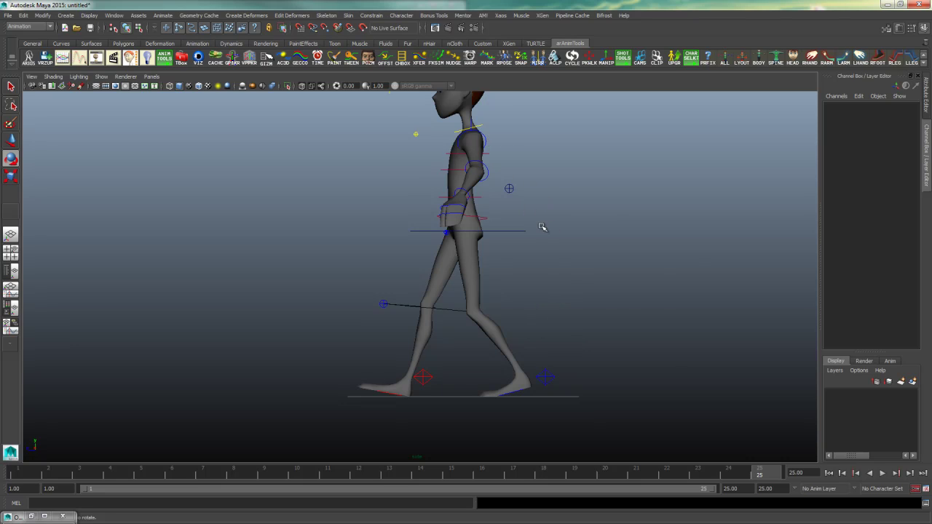
Rotate the left upper arm FK control up until the arm is roughly horizontal
key(space)
key(space)
alt+drag(518, 211, 535, 308)
click(514, 183)
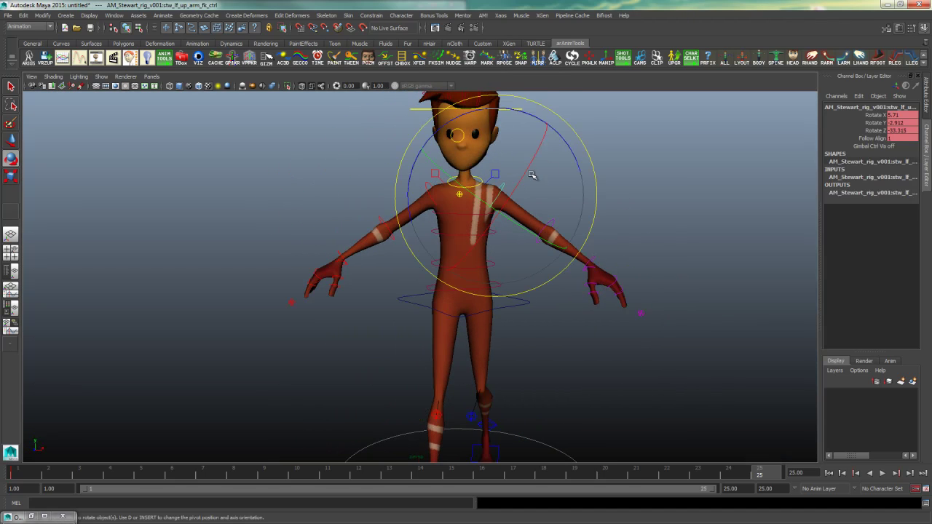
drag(566, 142, 511, 130)
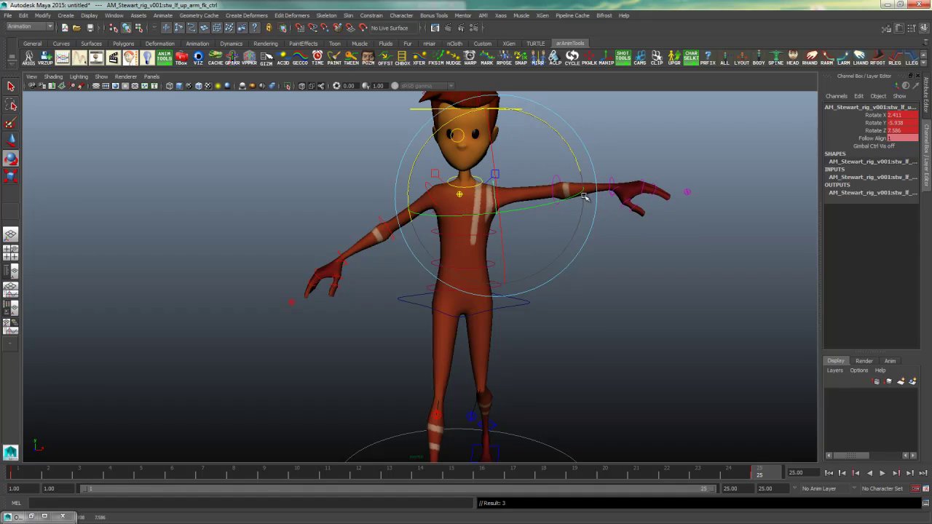
click(634, 313)
Rotate the right upper arm FK control up to a roughly horizontal pose matching the left arm
key(space)
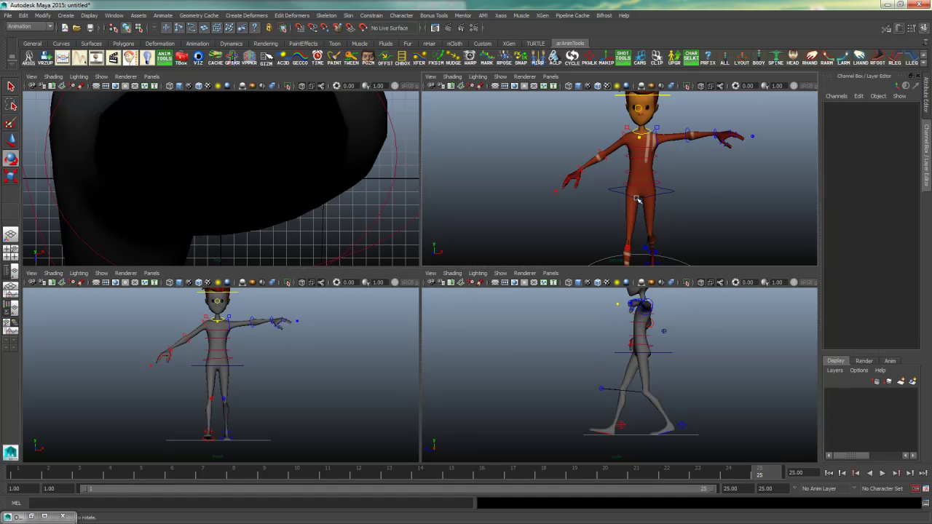
click(624, 141)
drag(718, 110, 651, 170)
click(756, 356)
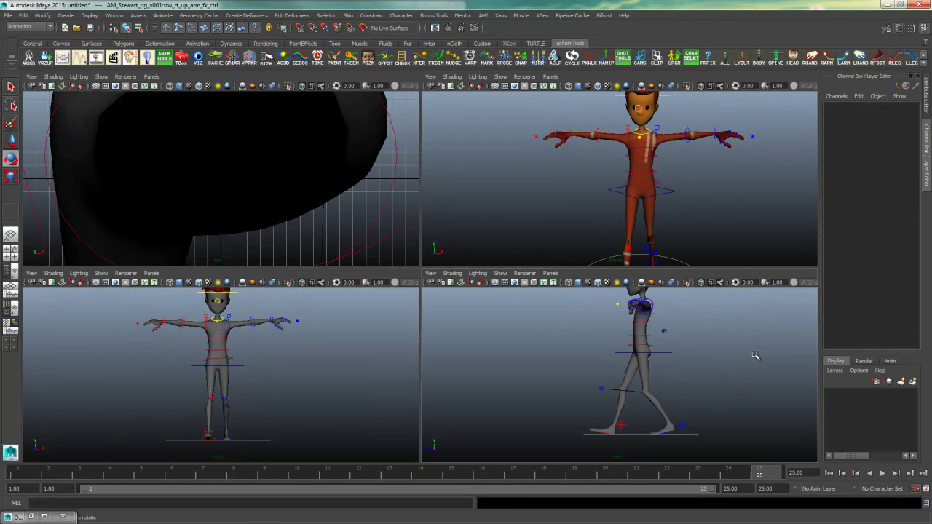
Select all the rig controls, key the contact pose at frame 25, and compare it with frame 1
key(space)
drag(364, 206, 690, 449)
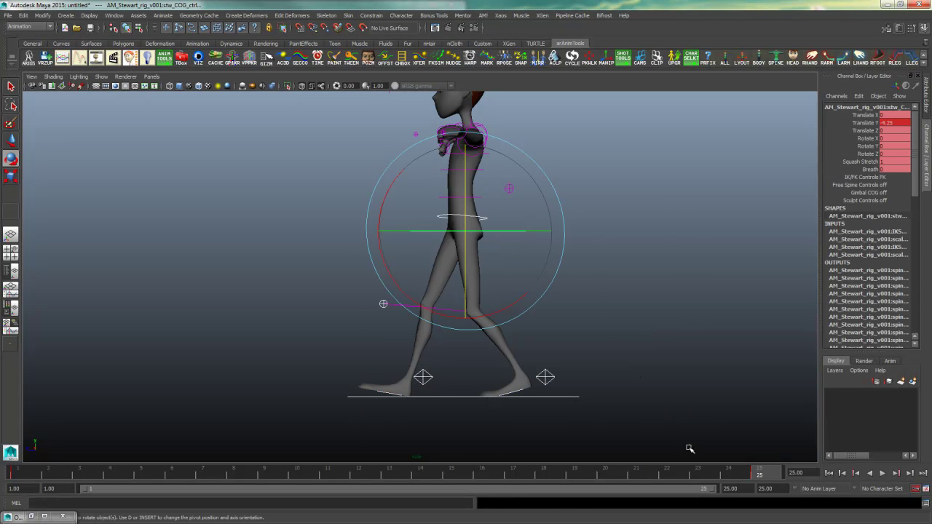
click(34, 473)
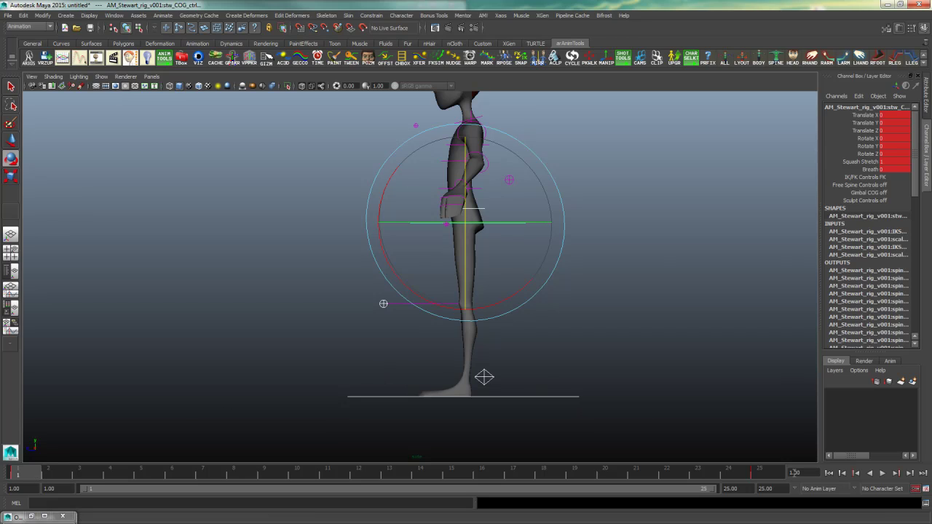
click(762, 475)
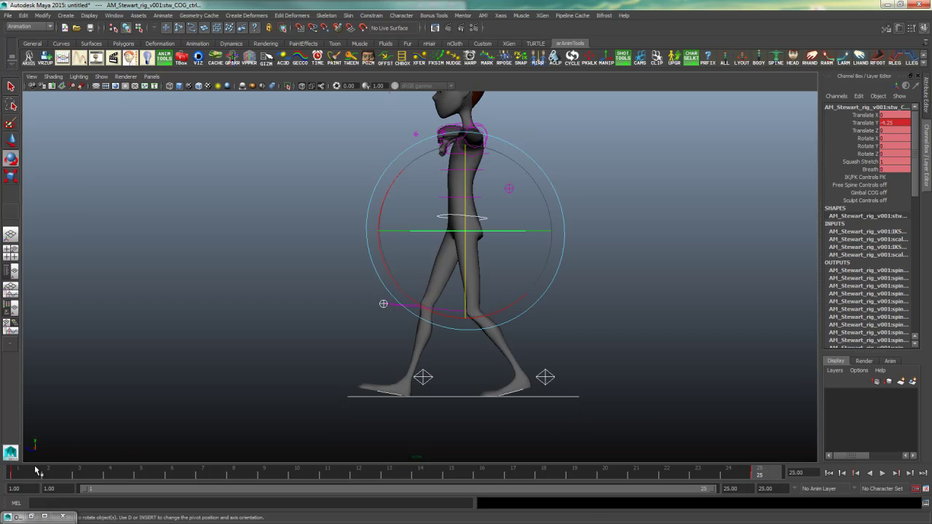
drag(666, 202, 458, 431)
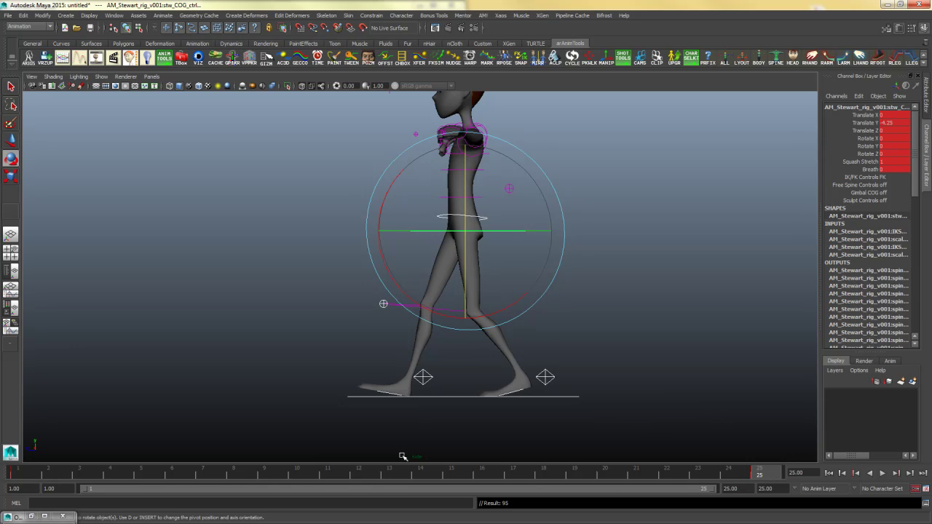
click(30, 476)
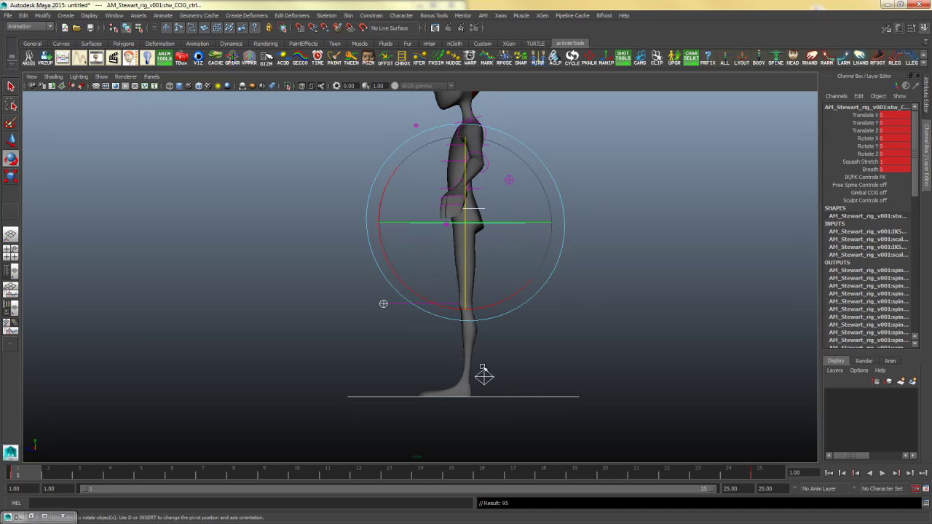
click(759, 477)
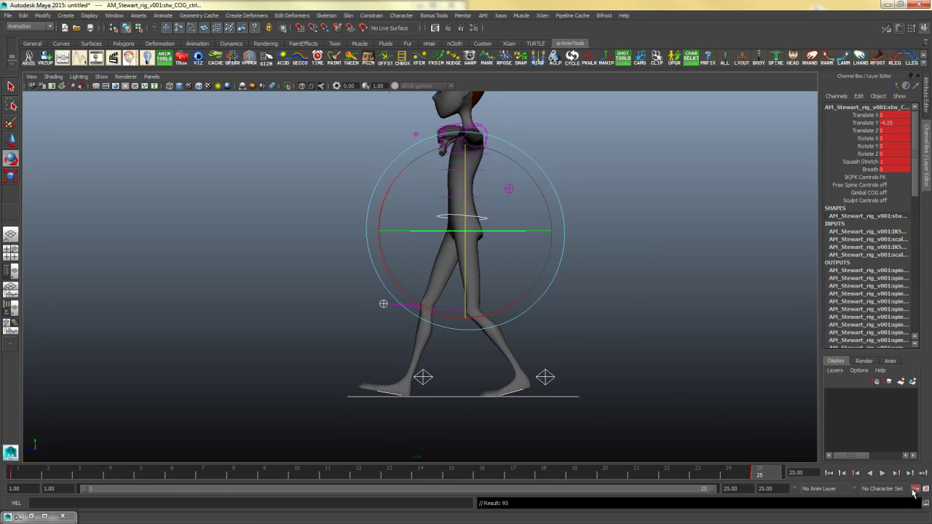
Reselect all the rig controls, carry the frame 25 contact pose over to frame 1, and key it there
mouse_move(770, 477)
mouse_down()
mouse_move(729, 475)
mouse_move(765, 477)
mouse_up()
double_click(767, 477)
click(710, 448)
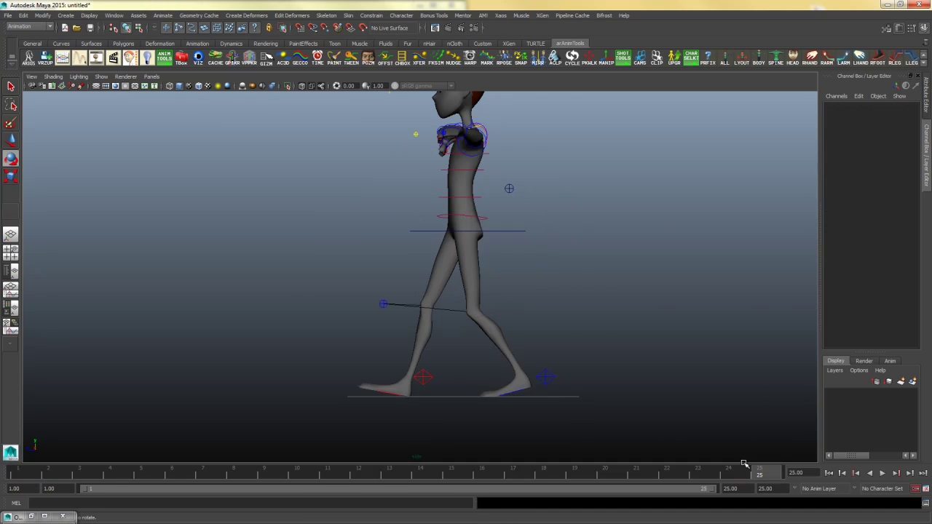
drag(291, 450, 692, 230)
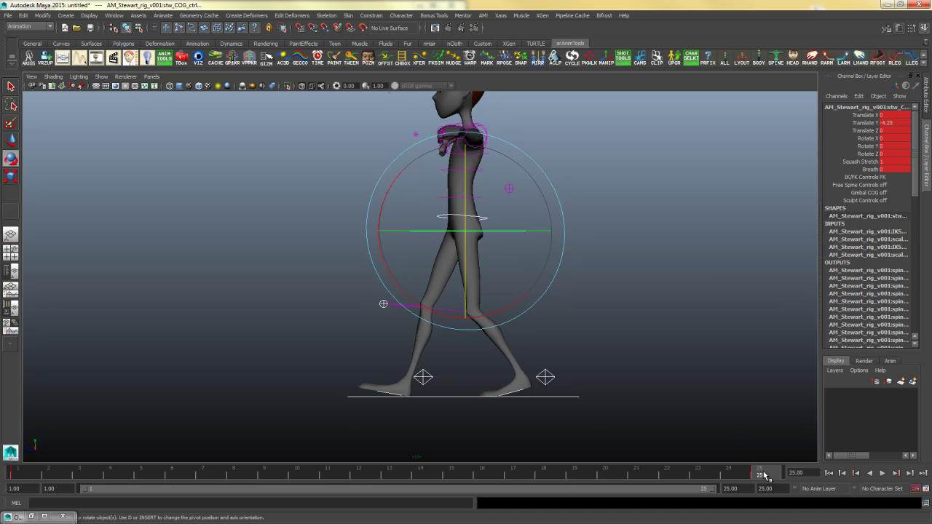
drag(768, 477, 29, 476)
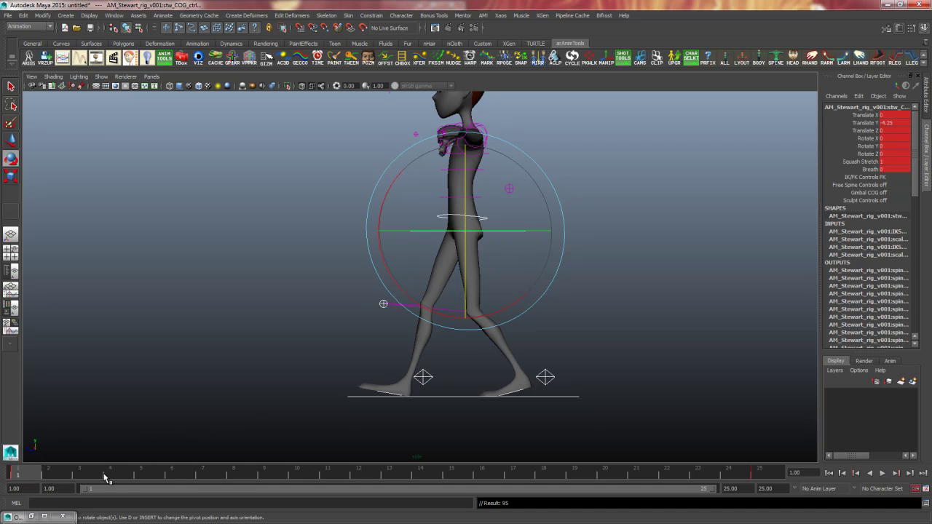
Rotate the left upper arm FK control up at frame 1 to a roughly horizontal pose
drag(106, 477, 17, 477)
click(684, 147)
click(492, 137)
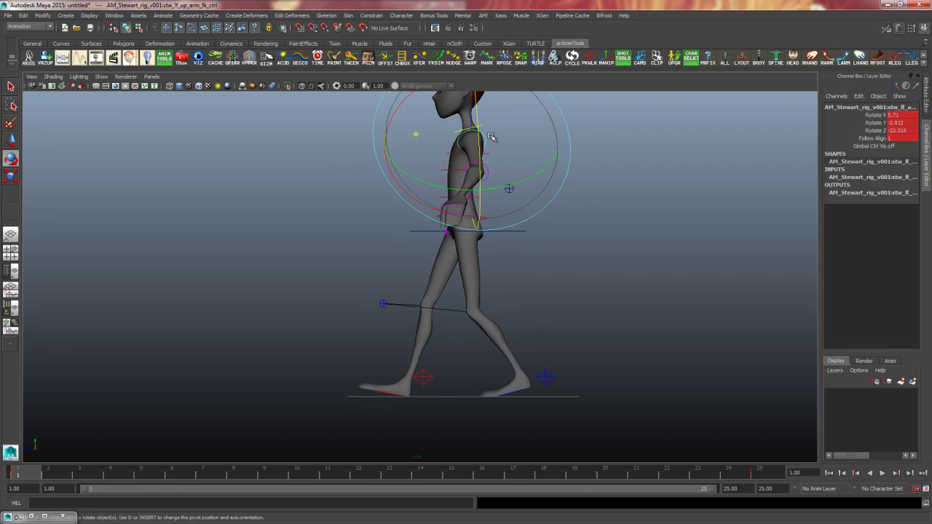
drag(492, 137, 473, 73)
click(590, 175)
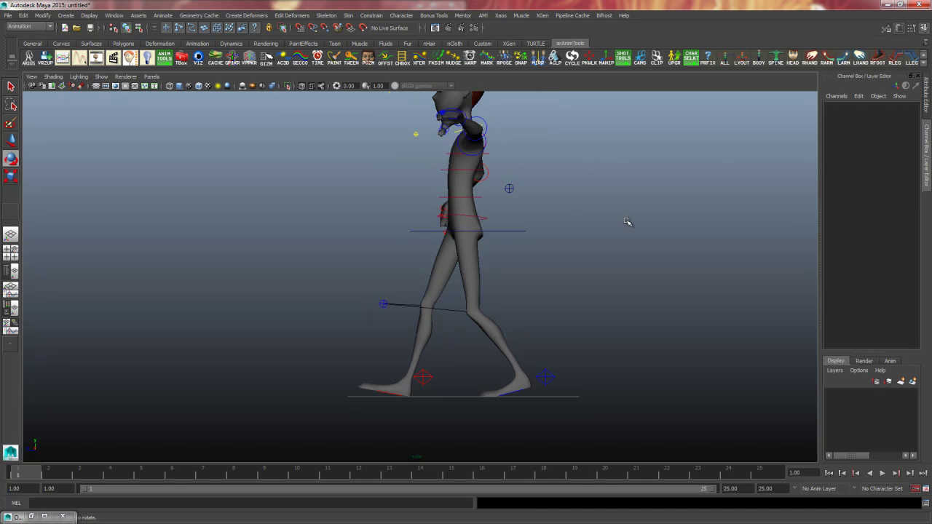
Select the upper-body controls in the perspective view and match their horizontal arm pose between frames 25 and 1
key(space)
key(space)
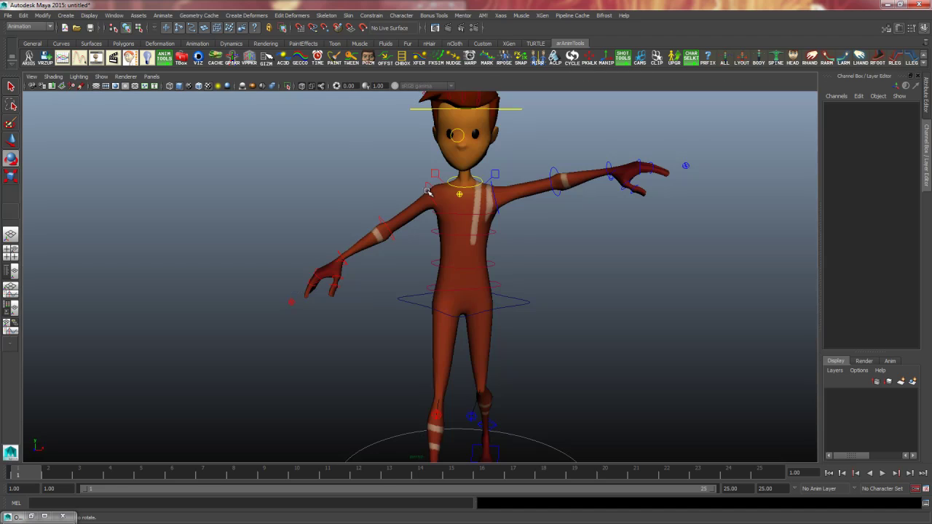
click(460, 160)
drag(498, 129, 530, 200)
drag(396, 200, 621, 321)
right_click(770, 477)
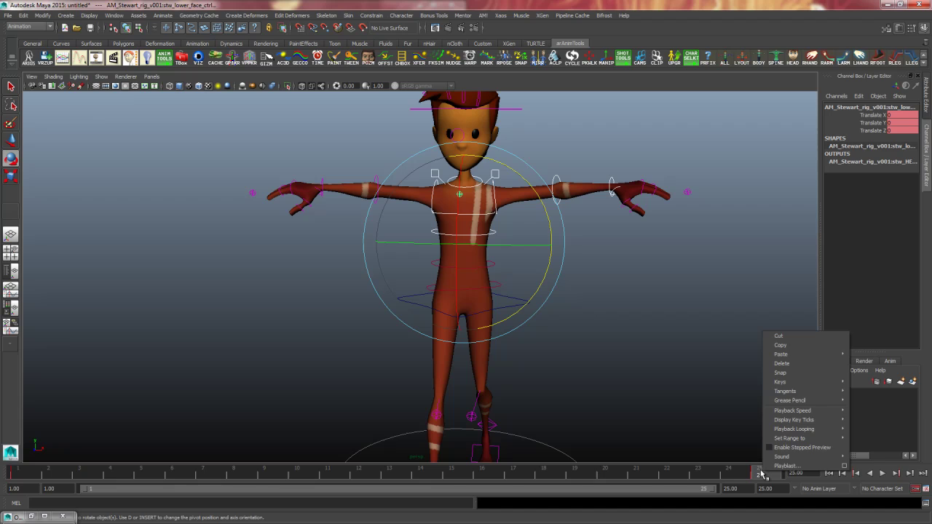
click(795, 372)
click(703, 349)
Reselect all the rig controls in the side view and compare the contact pose at frame 25 with frame 1
key(space)
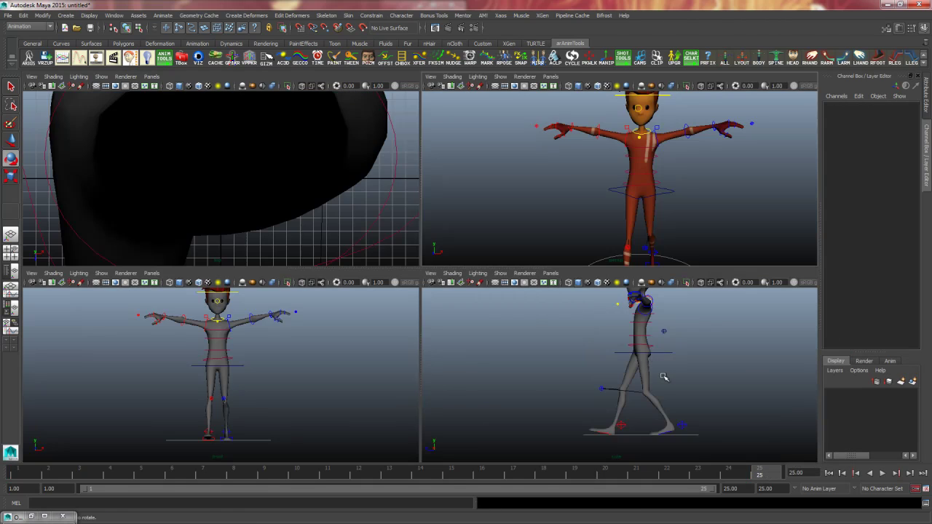
key(space)
drag(632, 195, 420, 319)
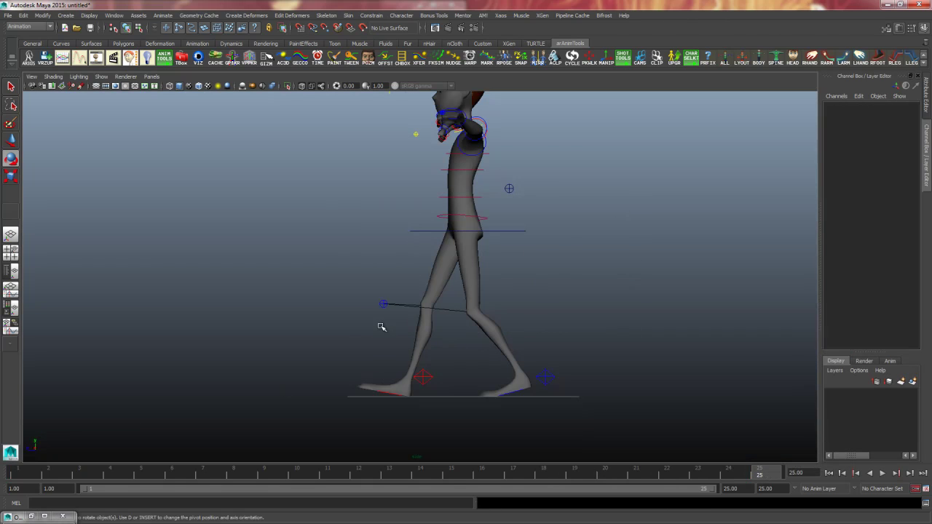
drag(300, 440, 677, 223)
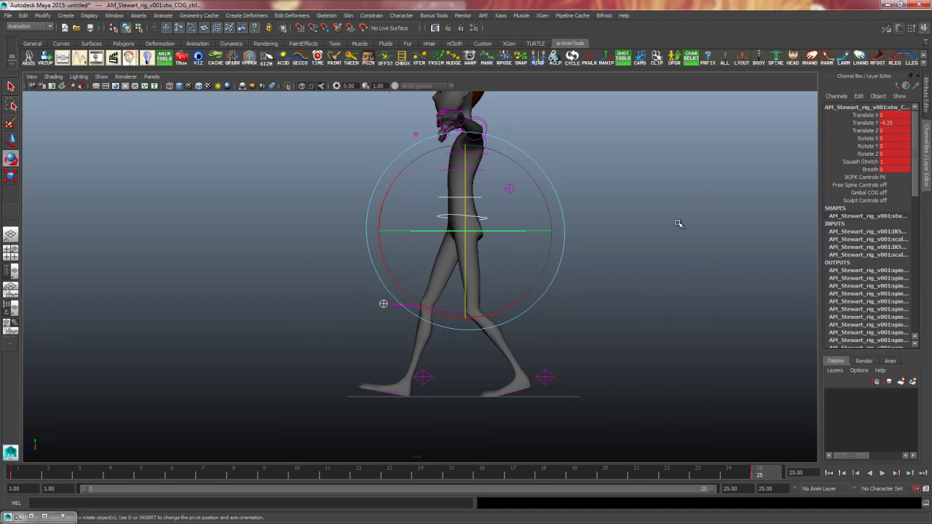
click(20, 475)
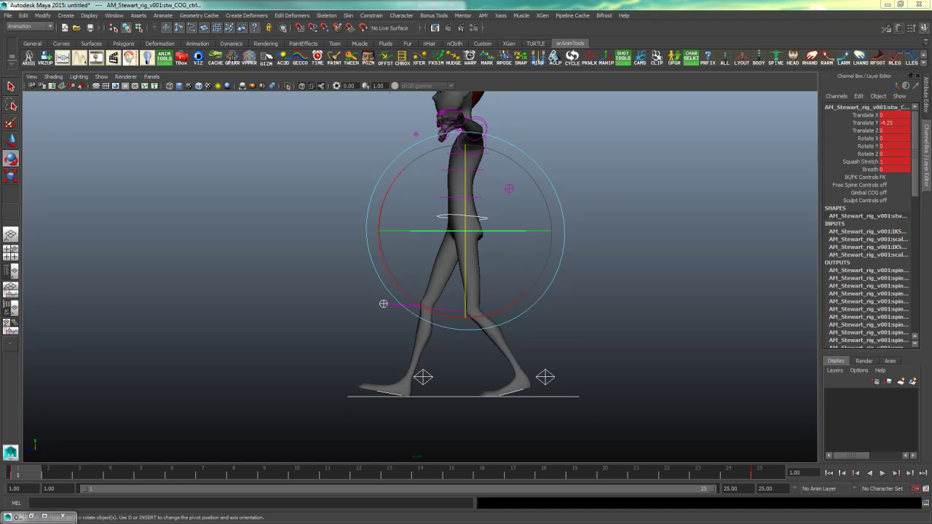
Switch to the Photo Viewer drawings and examine the walk-cycle key poses and the frame timing chart
key(alt+Tab)
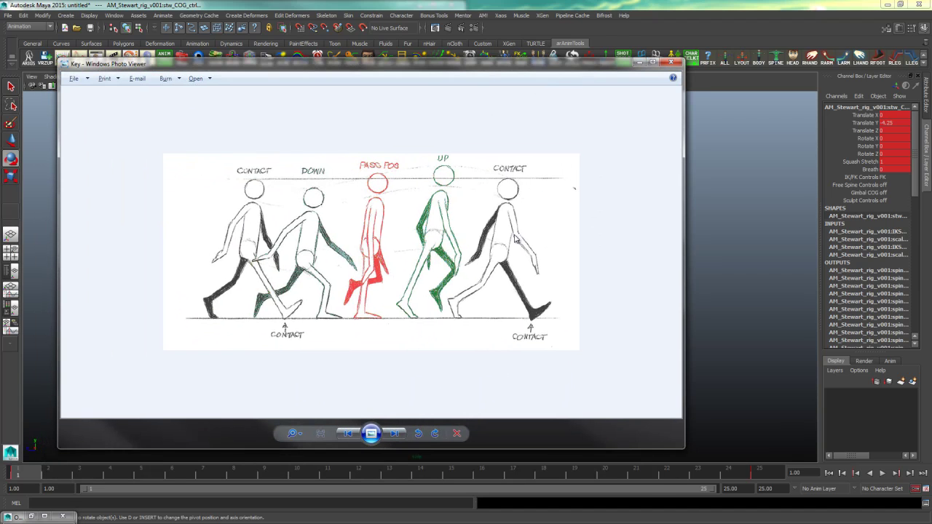
key(alt+Tab)
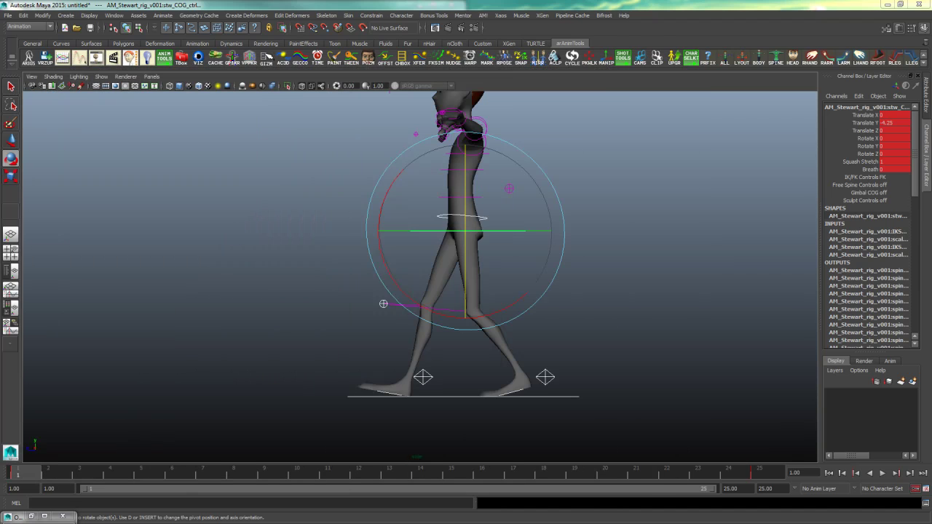
click(609, 308)
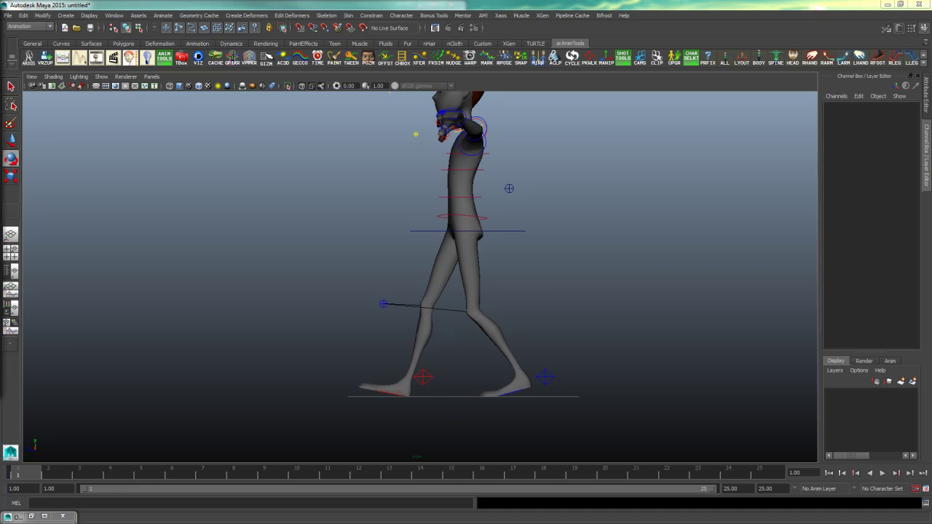
key(alt+Tab)
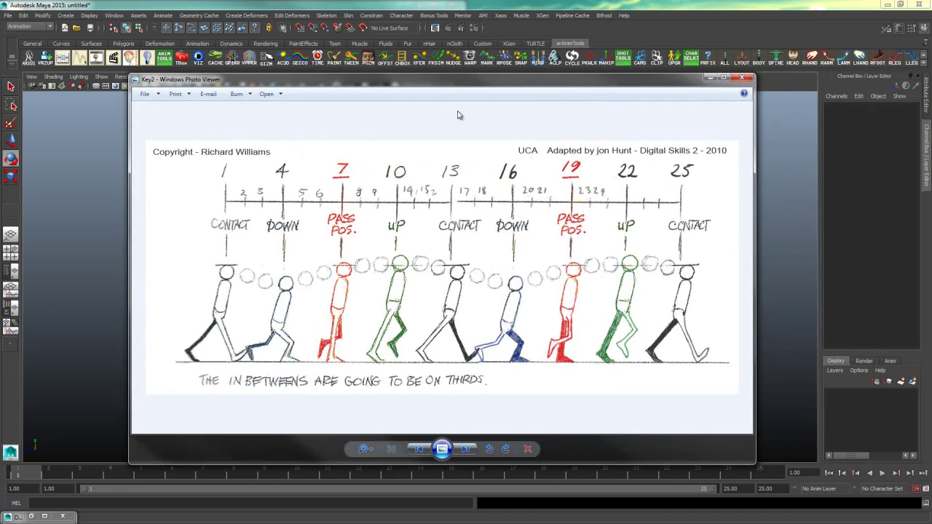
drag(469, 86, 0, 86)
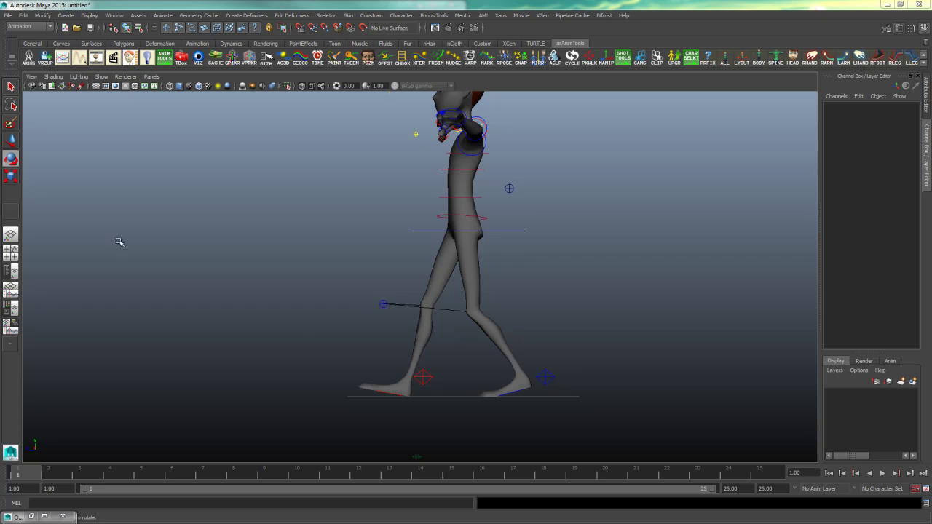
Key the contact pose on all the rig controls at frame 13
click(405, 472)
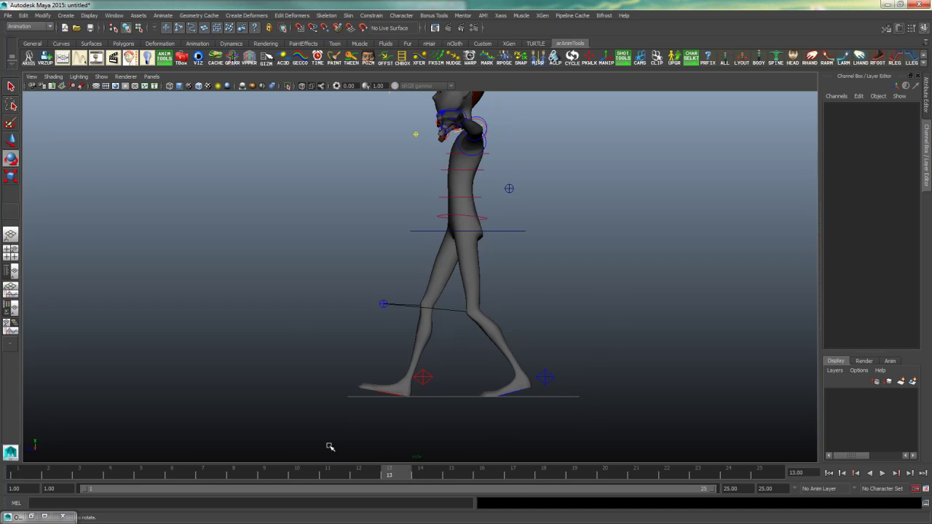
drag(312, 456, 667, 196)
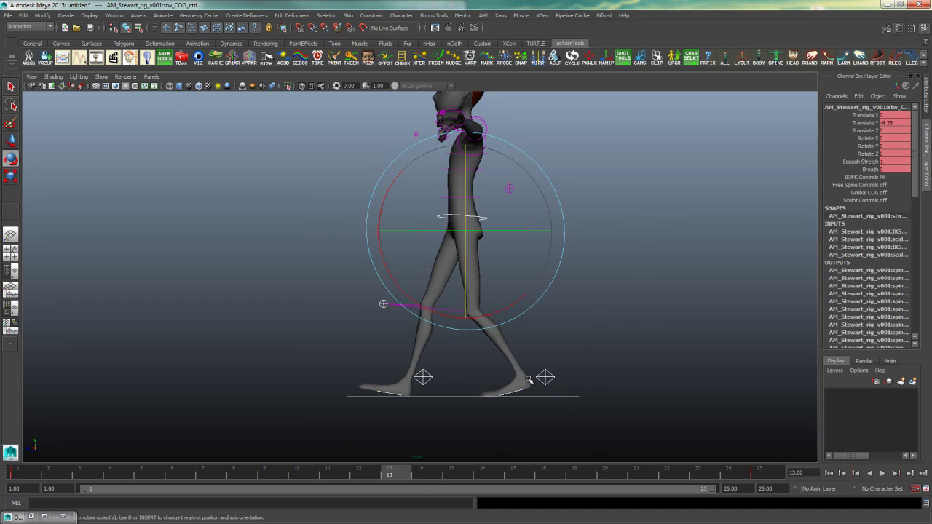
click(483, 369)
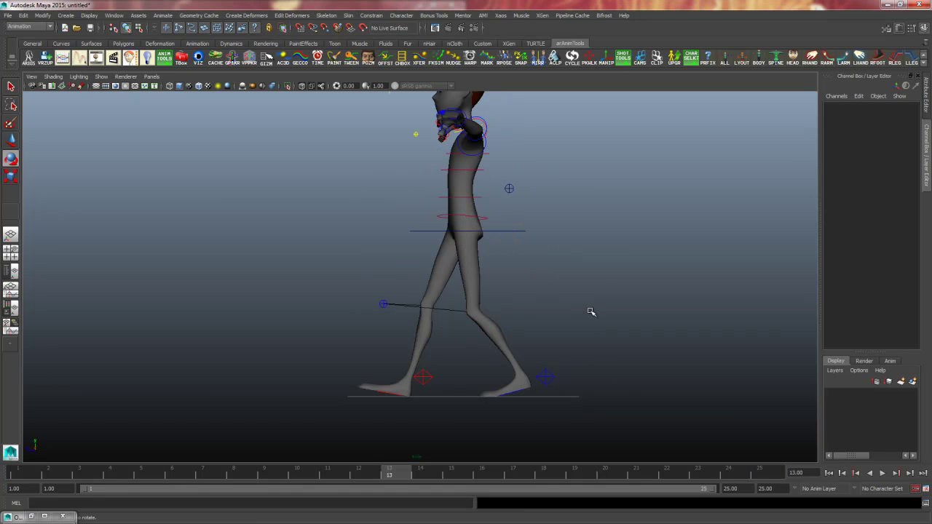
Bring the legs into the perspective view and select the spine FK hip control at frame 13
key(space)
key(space)
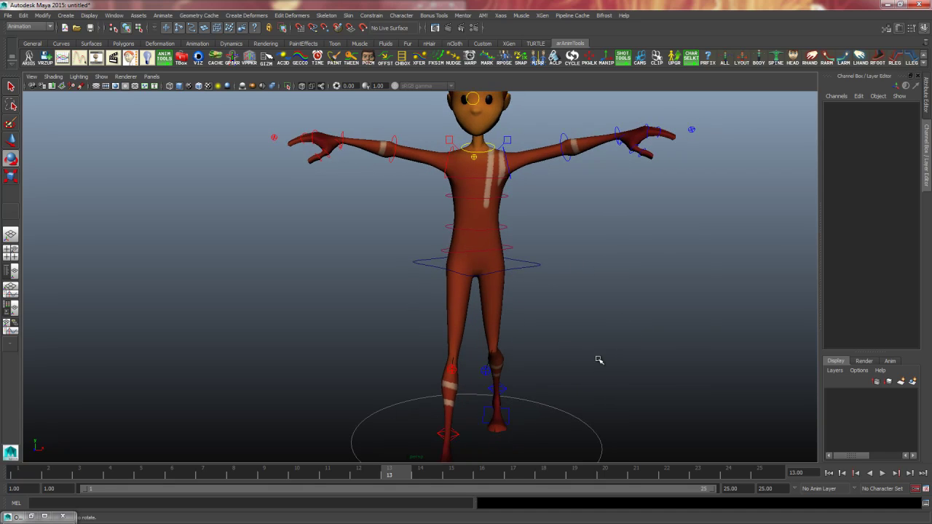
alt+drag(599, 360, 535, 340)
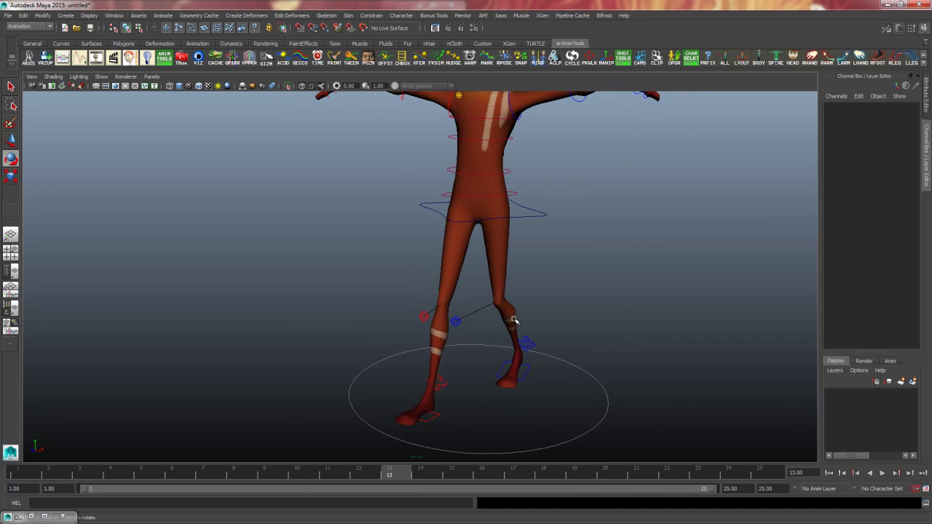
click(511, 210)
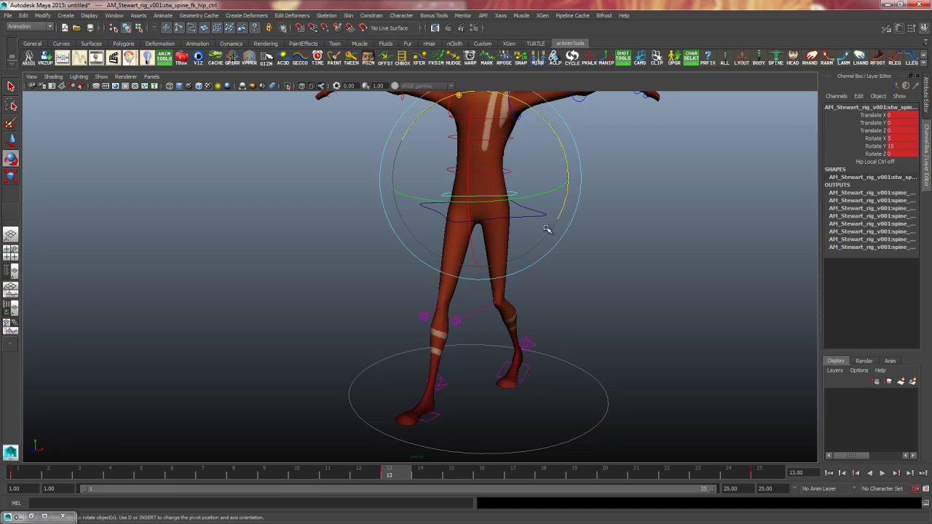
click(895, 146)
text(15)
key(Return)
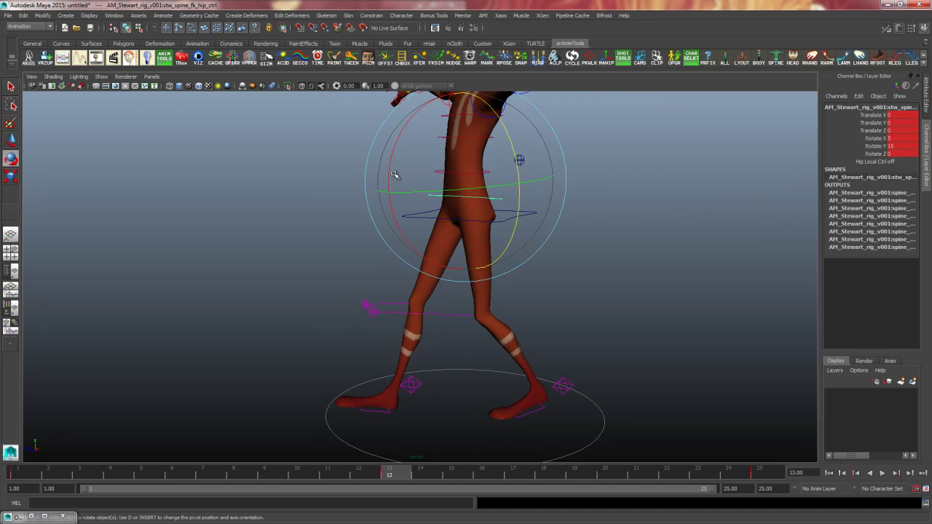
mouse_move(391, 176)
mouse_down()
mouse_move(389, 188)
mouse_move(392, 175)
mouse_up()
key(ctrl+z)
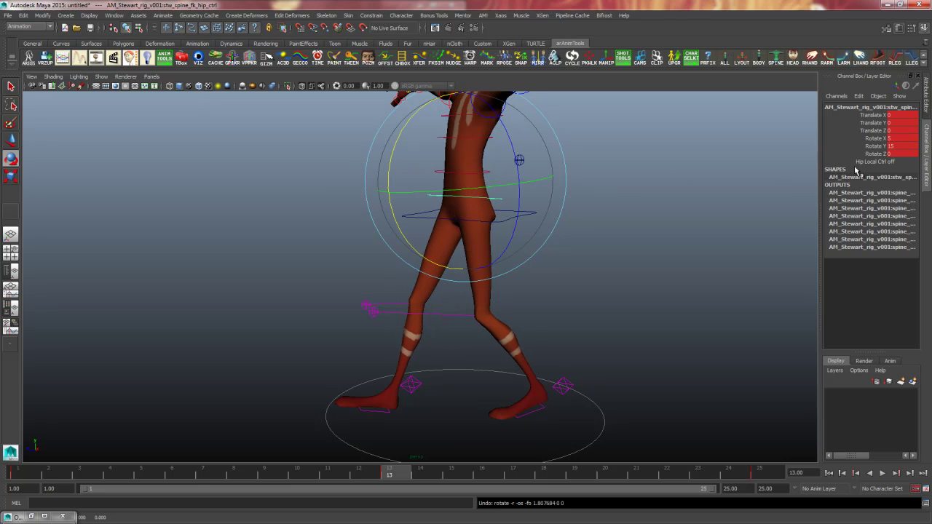
Set the hip control's Rotate Y to -15 at frame 13
double_click(891, 147)
text(-15)
key(Return)
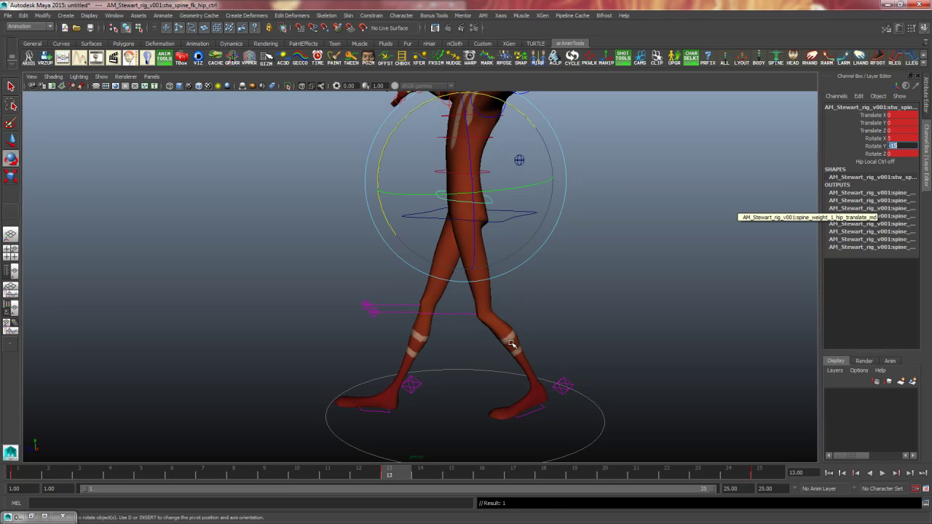
Select the left foot IK control and copy its key from frame 1
mouse_move(520, 333)
alt+mouse_down()
mouse_move(614, 350)
mouse_move(582, 330)
mouse_move(612, 336)
mouse_move(595, 327)
mouse_move(514, 345)
alt+mouse_up()
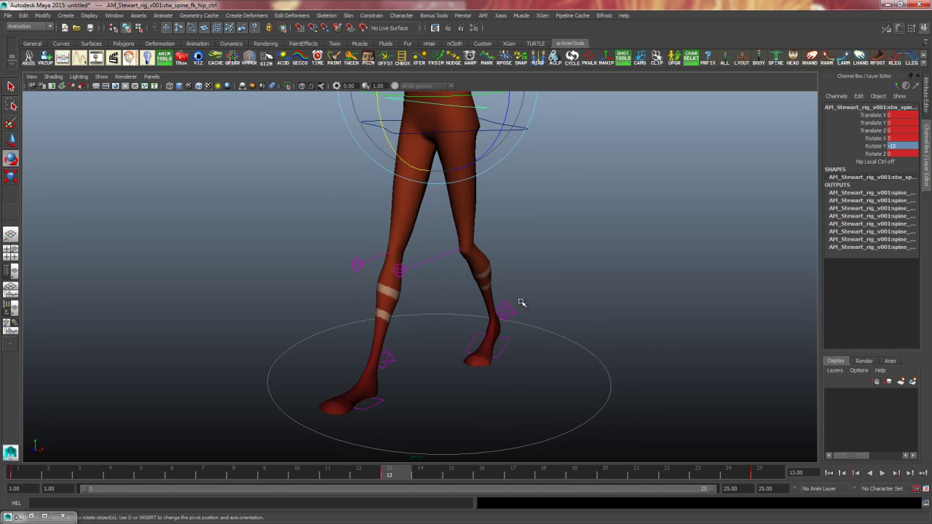
drag(521, 308, 510, 315)
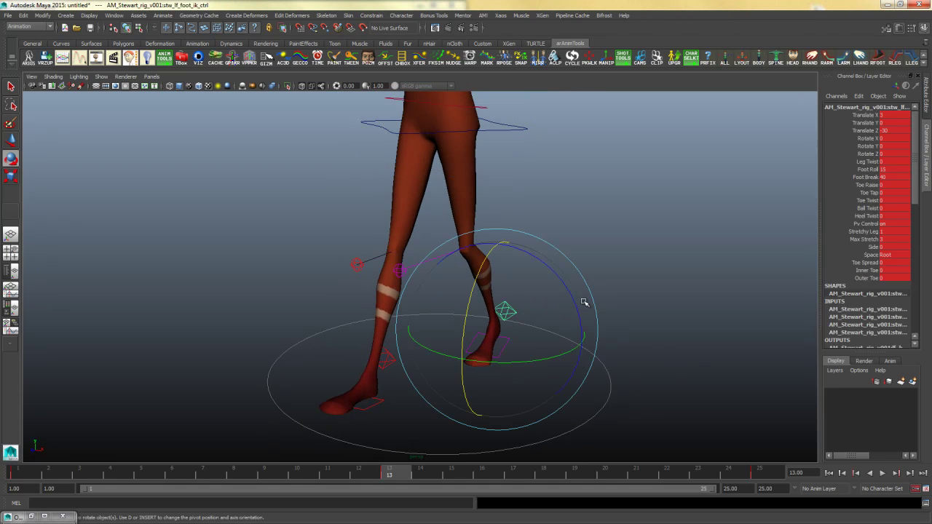
click(21, 476)
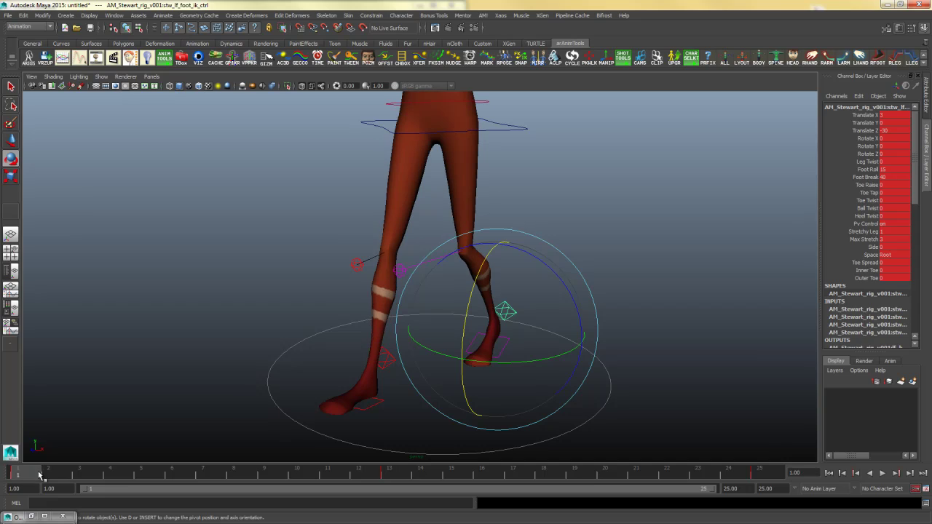
right_click(23, 477)
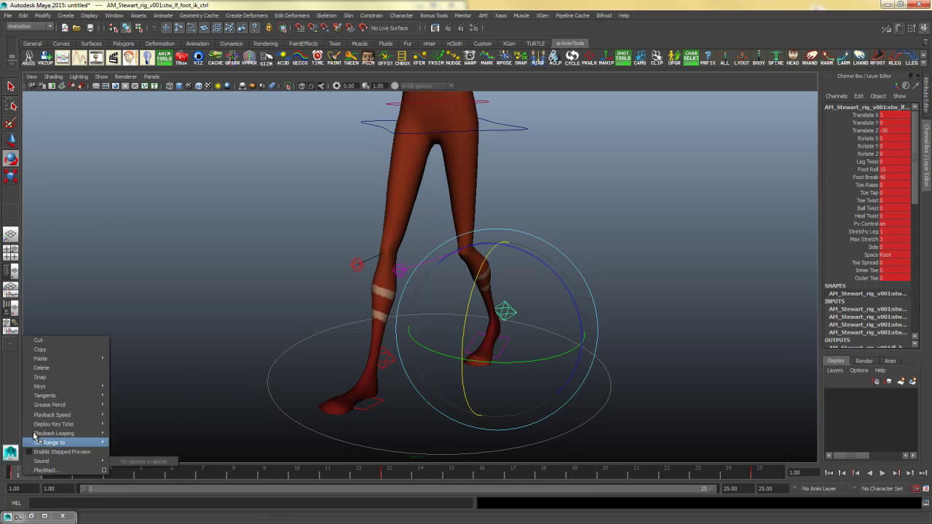
click(52, 350)
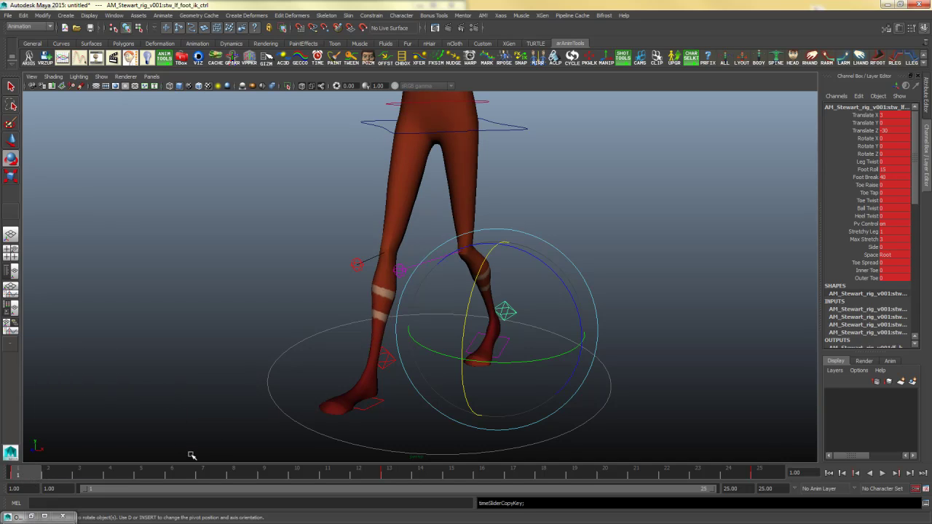
Paste the left foot's copied key onto the right foot IK control at frame 13
click(408, 358)
click(389, 377)
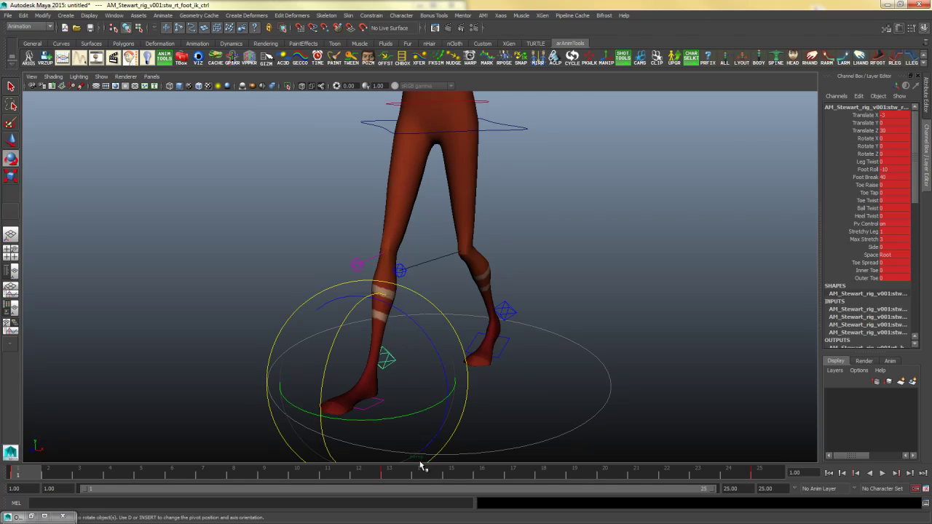
click(389, 473)
right_click(392, 477)
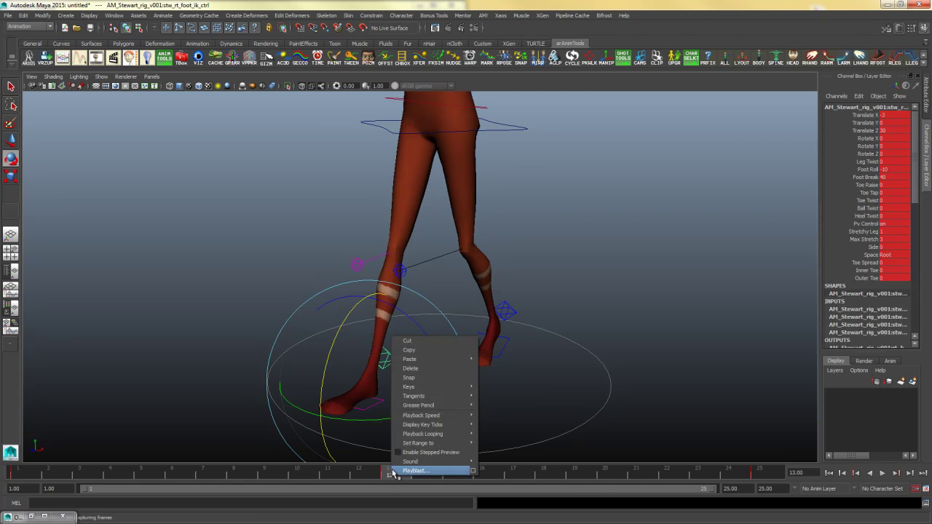
mouse_move(411, 359)
click(502, 364)
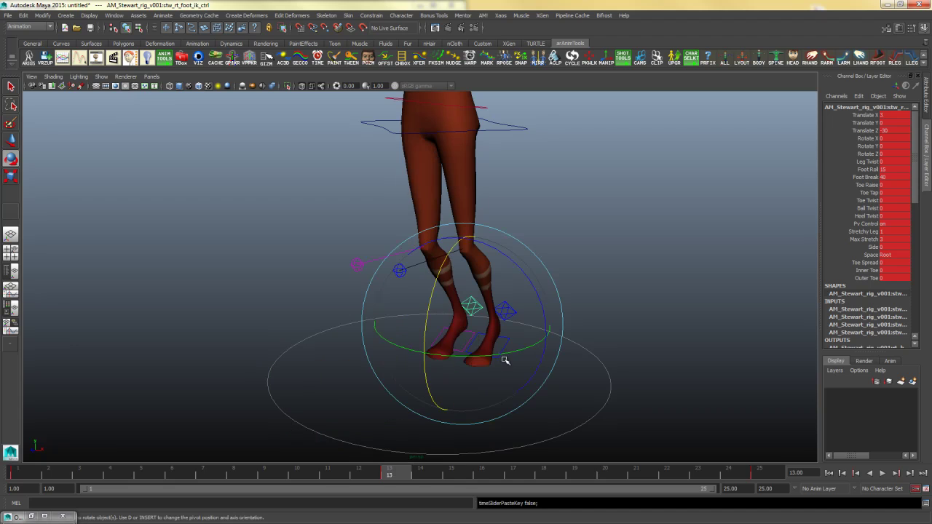
Set the right foot IK control's Translate X to -3 at frame 13 so the feet sit apart
alt+drag(537, 337, 469, 350)
click(595, 340)
click(419, 341)
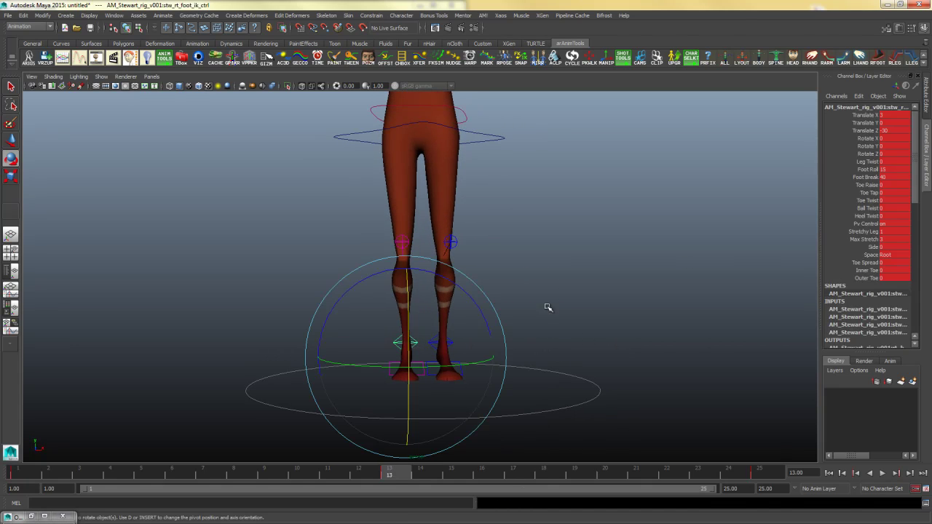
click(883, 115)
text(3)
key(Return)
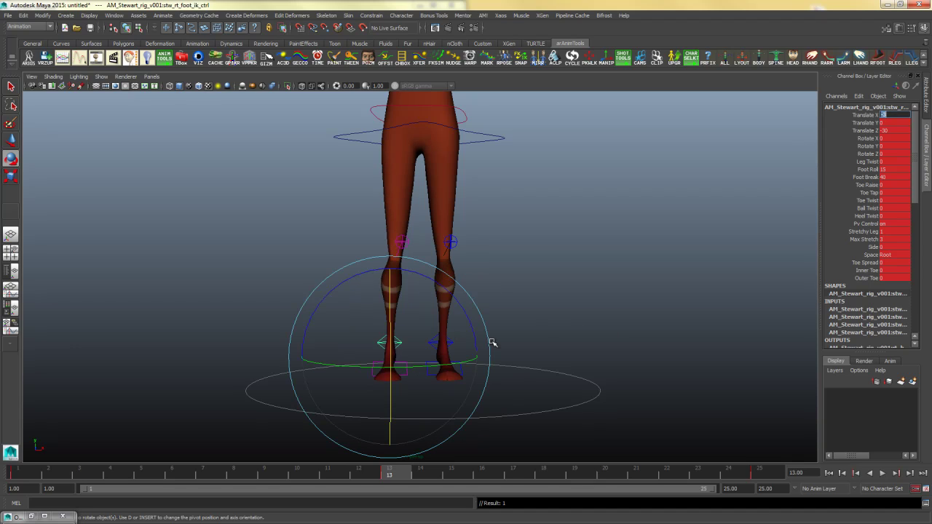
Select the right foot IK control and copy its key from frame 1
alt+drag(569, 344, 505, 327)
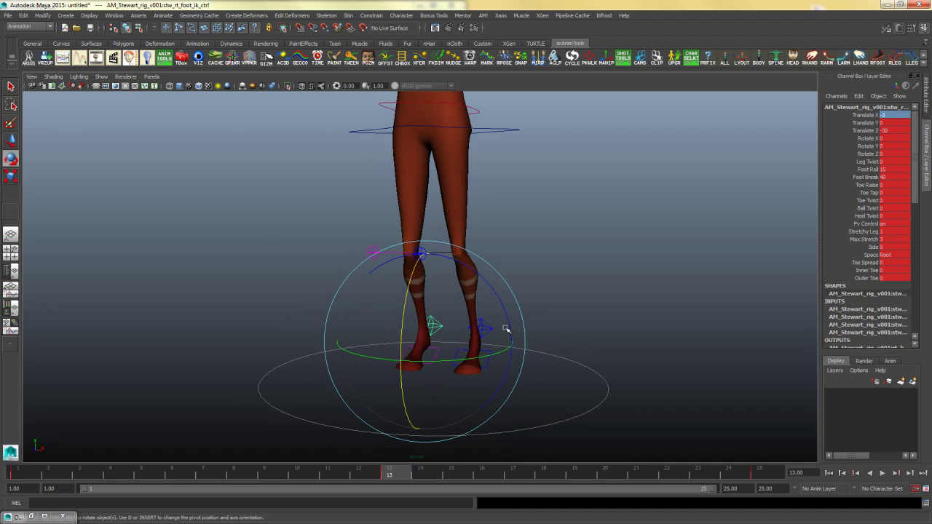
click(226, 402)
click(20, 473)
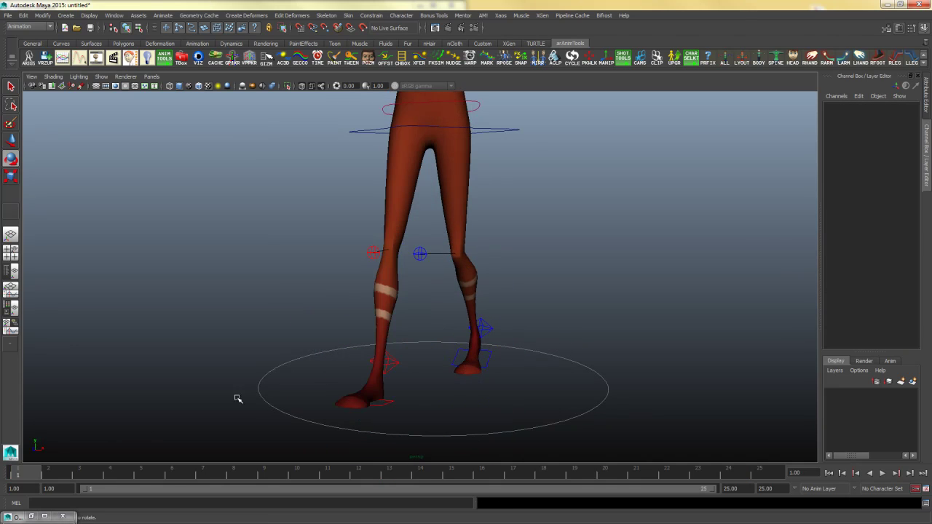
click(401, 360)
right_click(24, 480)
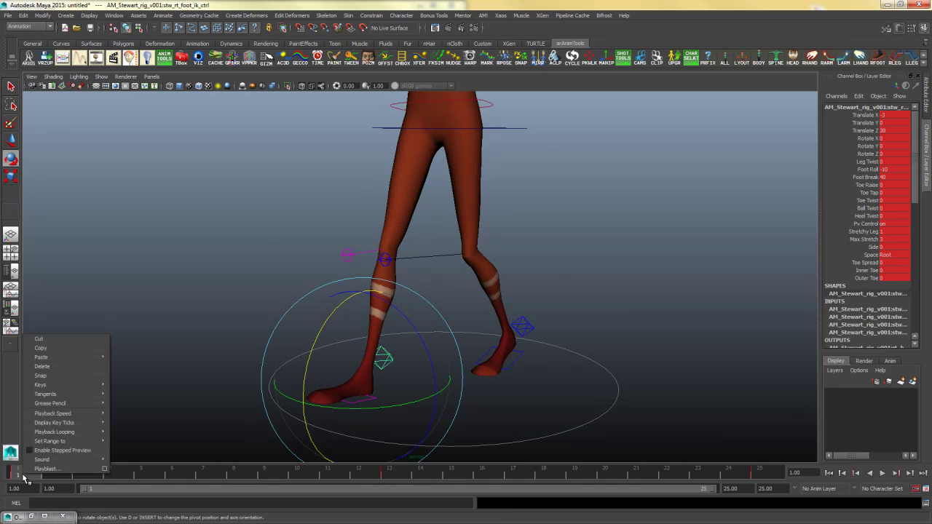
click(53, 350)
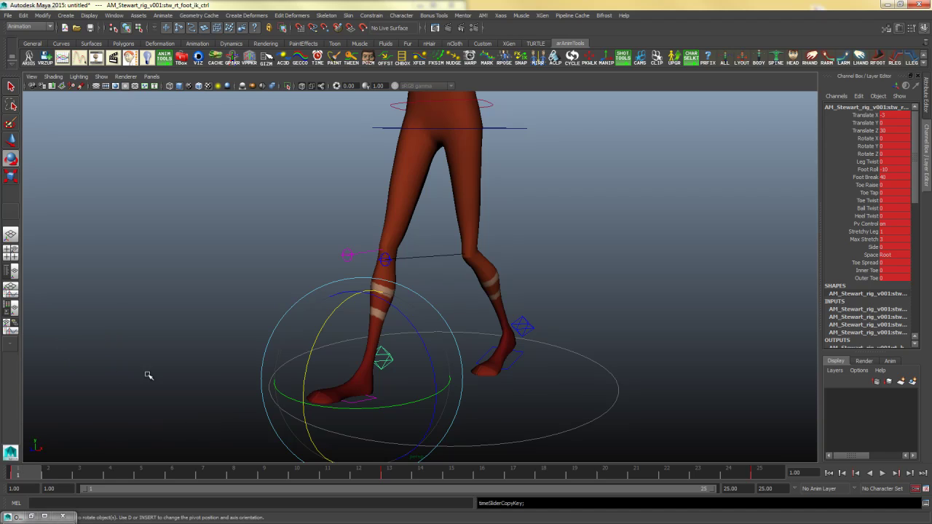
Paste the right foot's copied key onto the left foot IK control at frame 13
click(517, 396)
drag(540, 313, 522, 331)
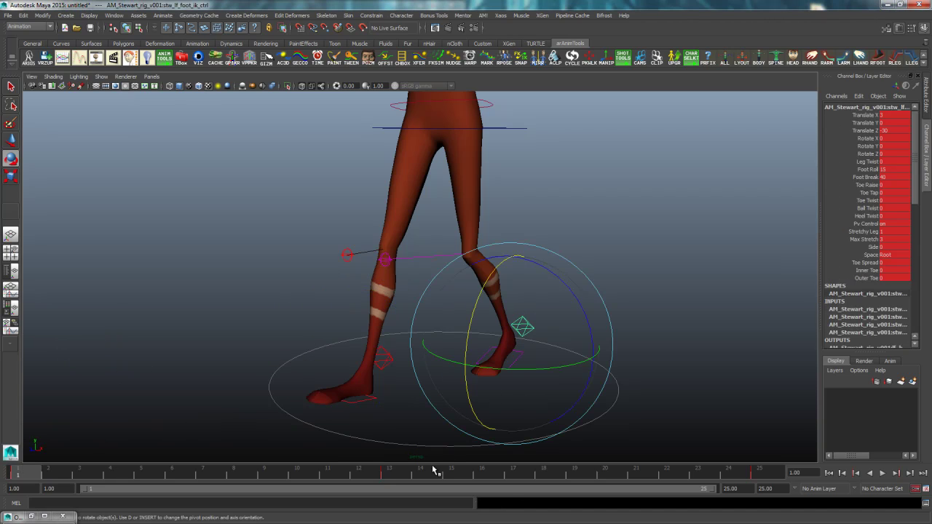
click(394, 477)
right_click(394, 477)
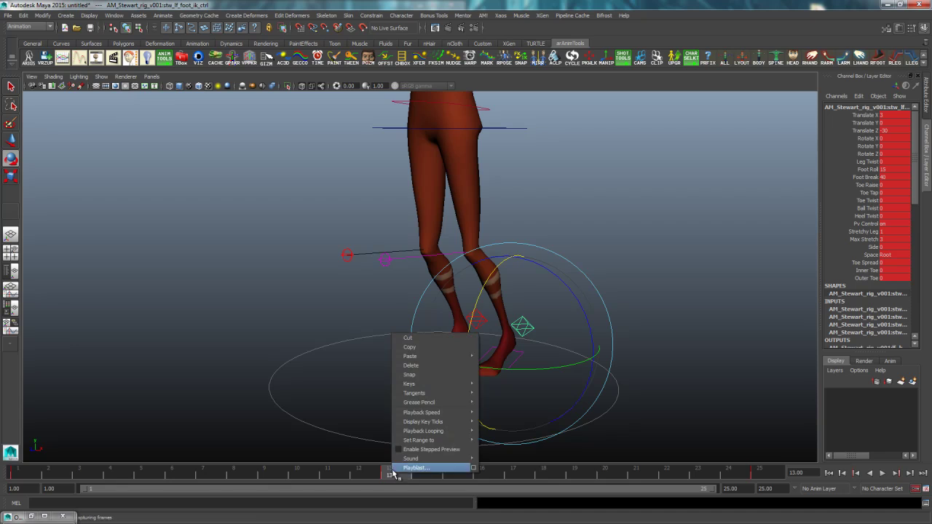
mouse_move(434, 356)
click(496, 363)
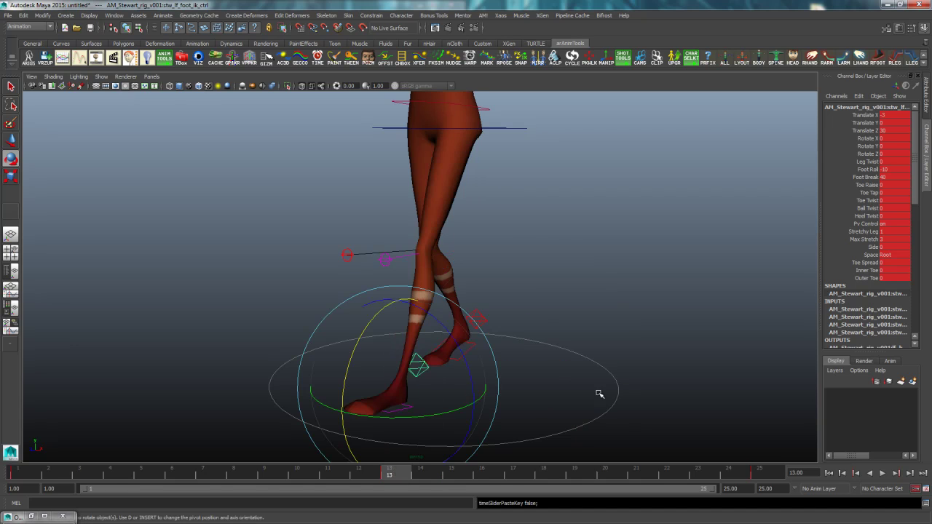
Make the left foot IK control's Translate X positive at frame 13 so the left foot sits on its own side
double_click(883, 116)
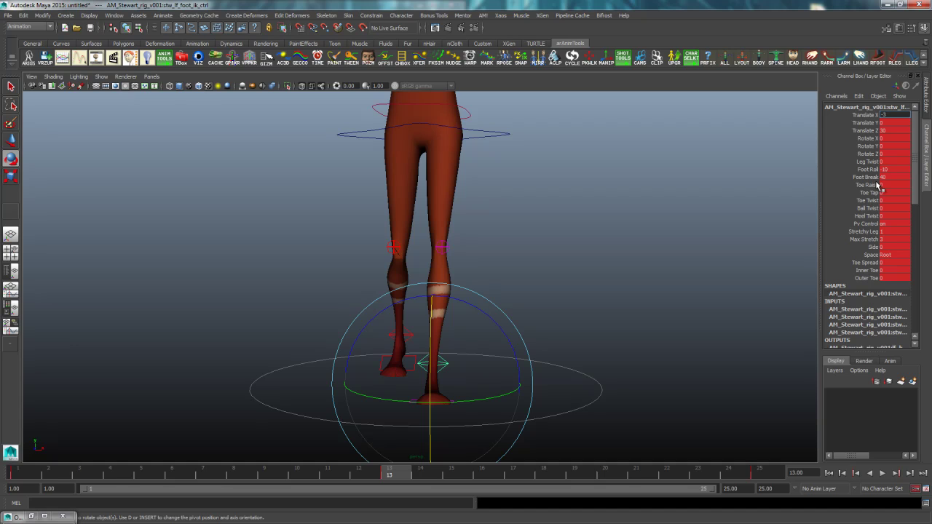
key(Return)
double_click(894, 115)
click(591, 291)
alt+drag(590, 291, 458, 340)
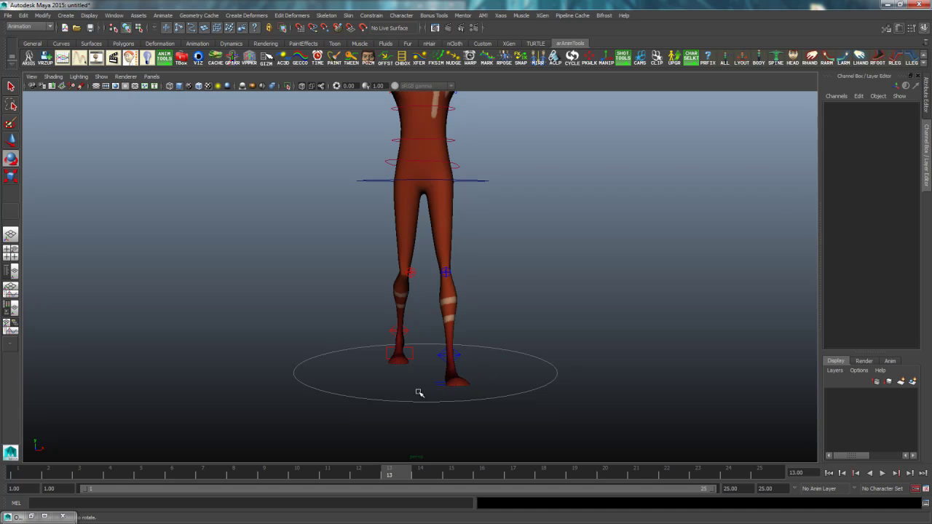
key(space)
key(space)
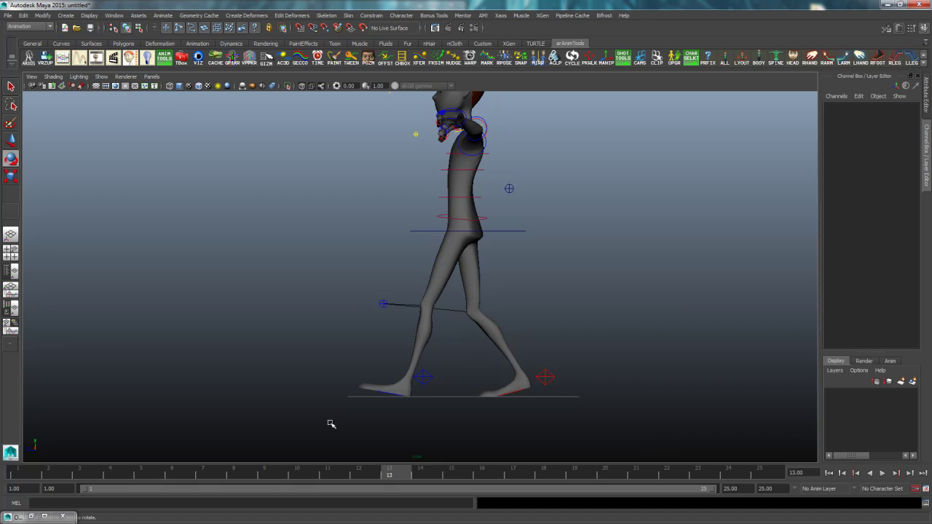
Select all rig controls and flip between the keyed poses at frames 1, 13 and 25 to compare the contact poses
drag(682, 311, 445, 401)
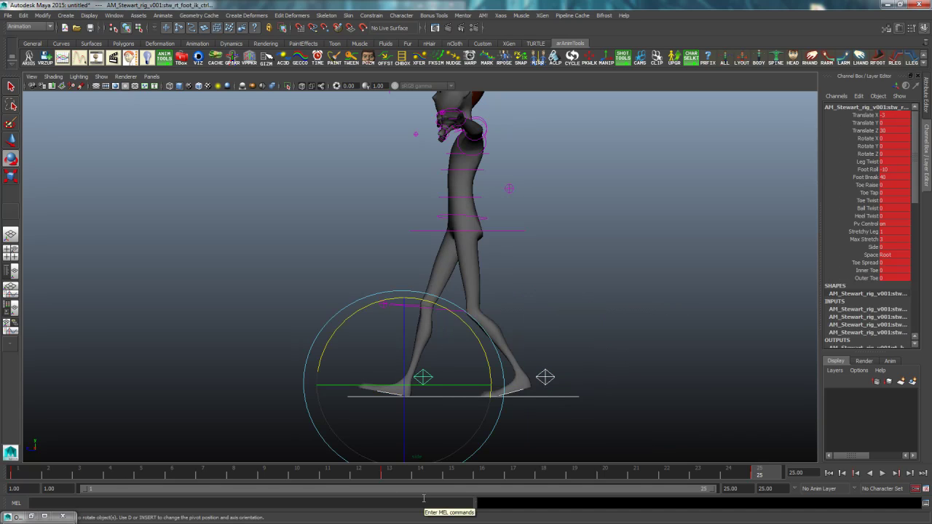
key(alt+period)
key(alt+comma)
key(alt+period)
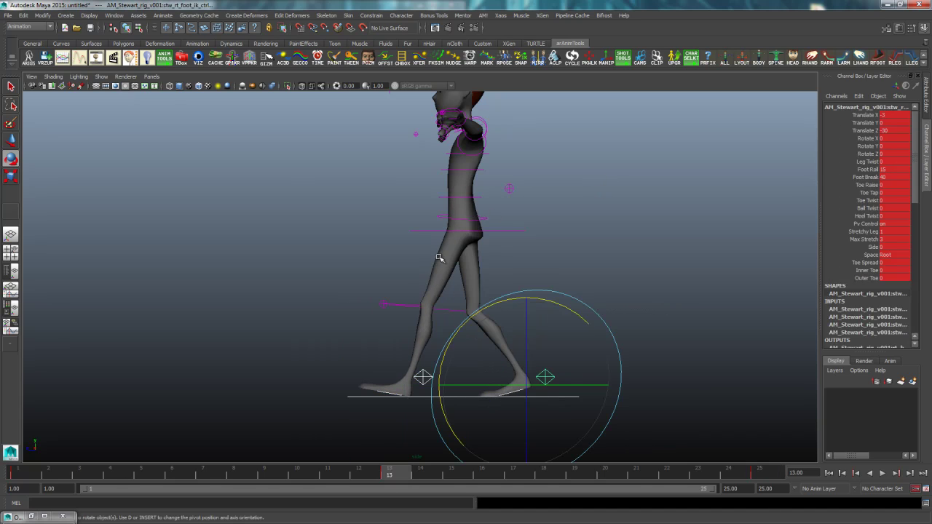
key(alt+comma)
key(space)
key(space)
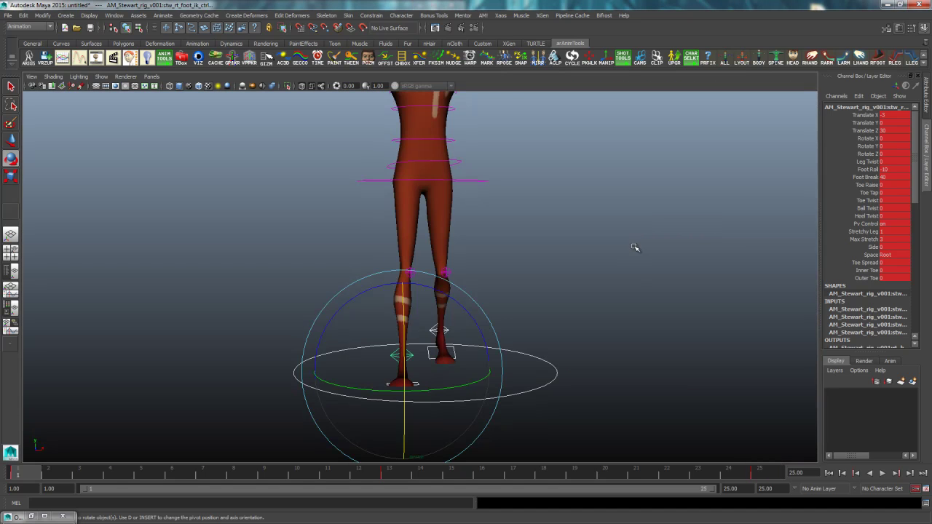
mouse_move(589, 279)
alt+mouse_down()
mouse_move(601, 272)
mouse_move(583, 277)
alt+mouse_up()
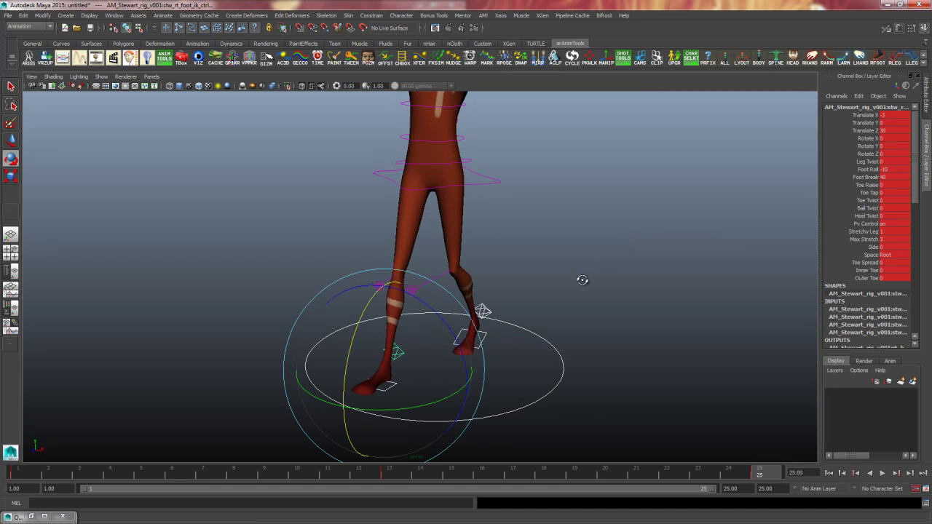
key(period)
key(period)
key(period)
key(period)
key(period)
key(period)
key(period)
key(period)
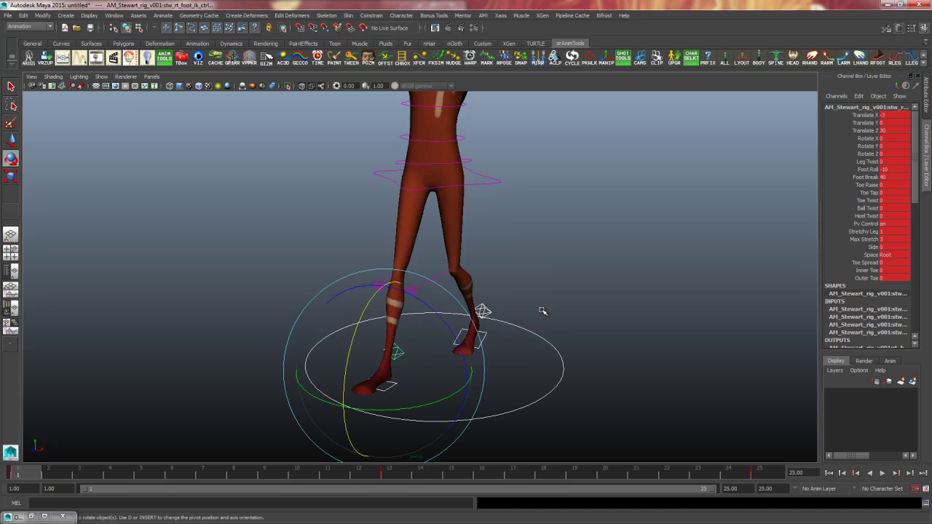
key(period)
key(period)
key(period)
key(period)
key(period)
key(period)
key(period)
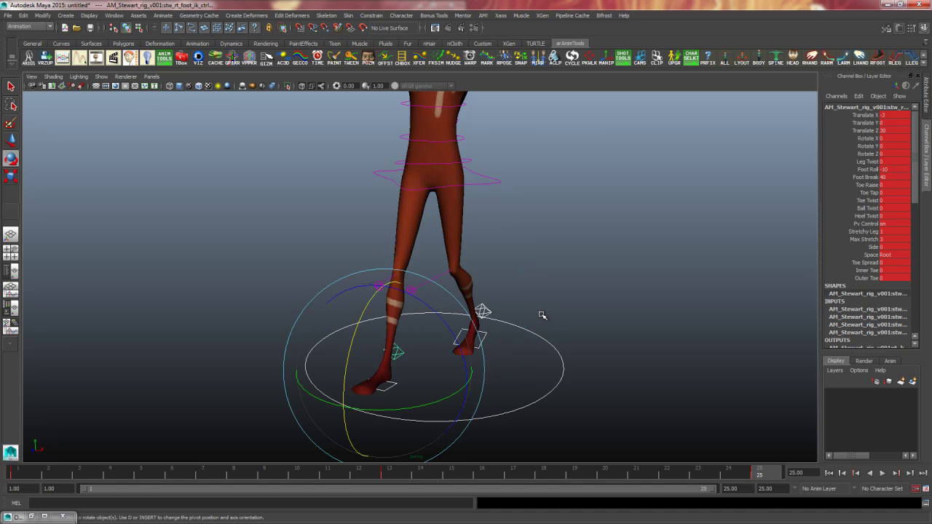
key(period)
key(period)
key(period)
Set a key on all rig controls at frame 7 as the base for the passing pose
click(204, 476)
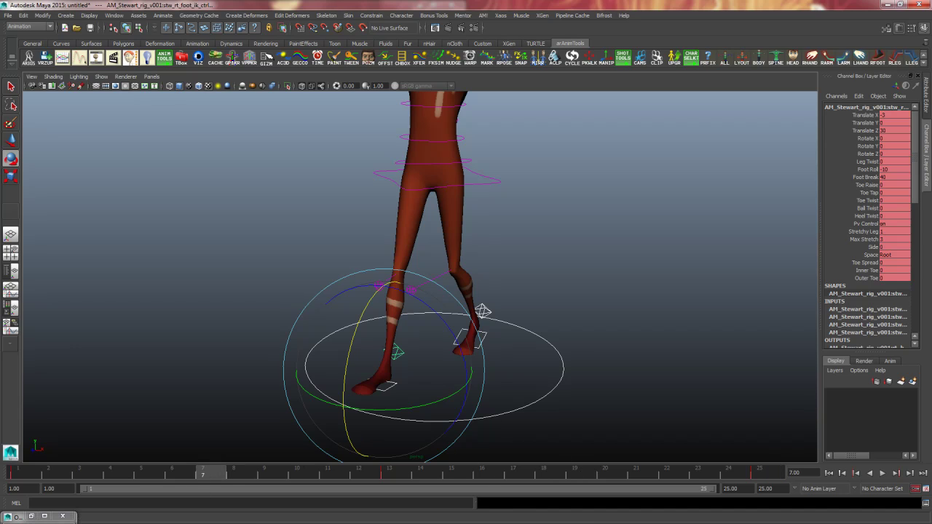
alt+drag(537, 263, 435, 346)
alt+drag(614, 342, 568, 361)
alt+drag(530, 390, 415, 427)
drag(249, 448, 618, 294)
key(space)
key(space)
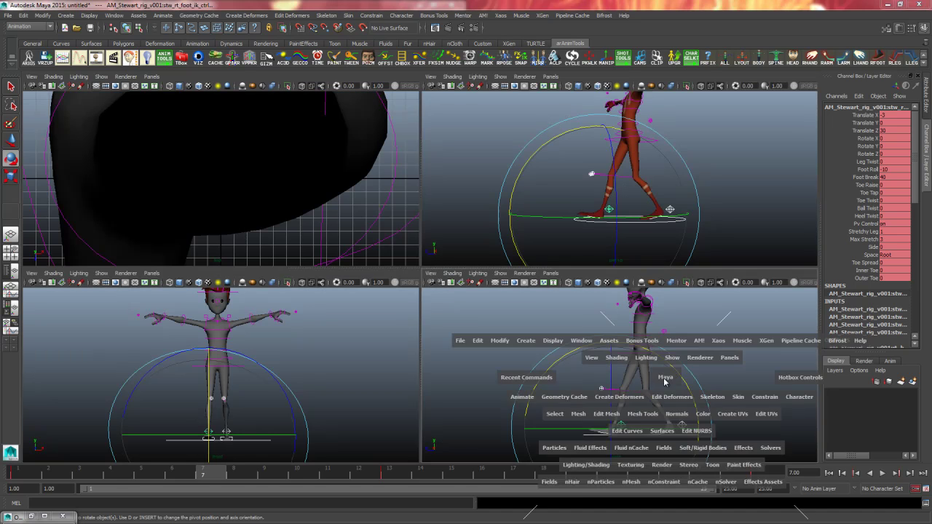
drag(313, 441, 645, 204)
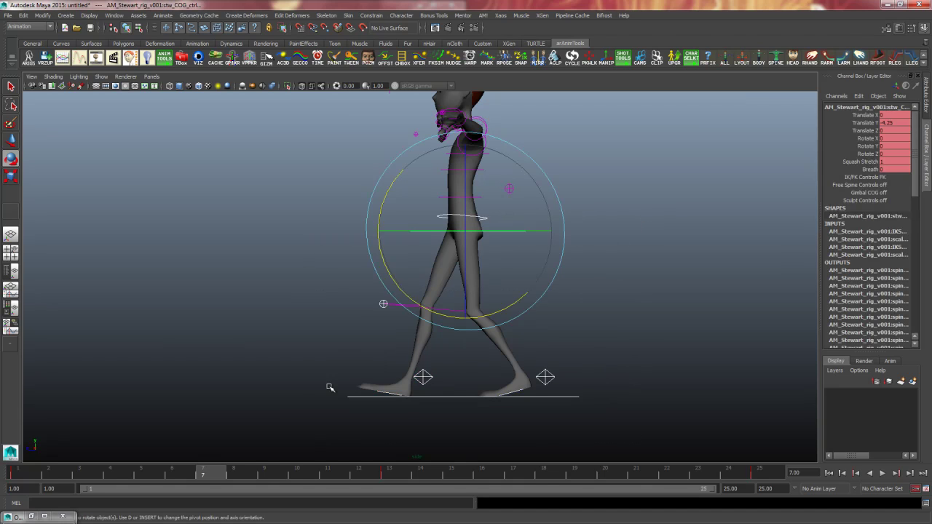
key(f)
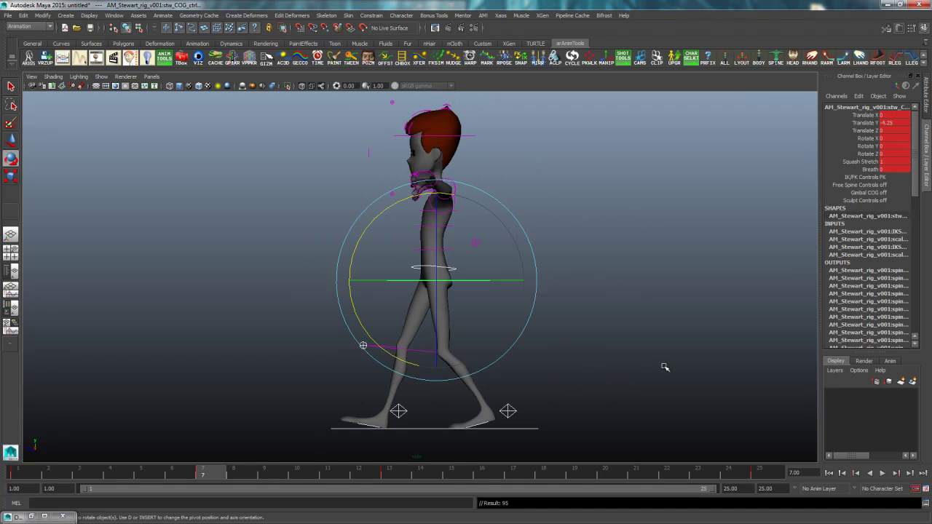
click(578, 390)
key(ctrl+z)
alt+middle_drag(592, 384, 578, 348)
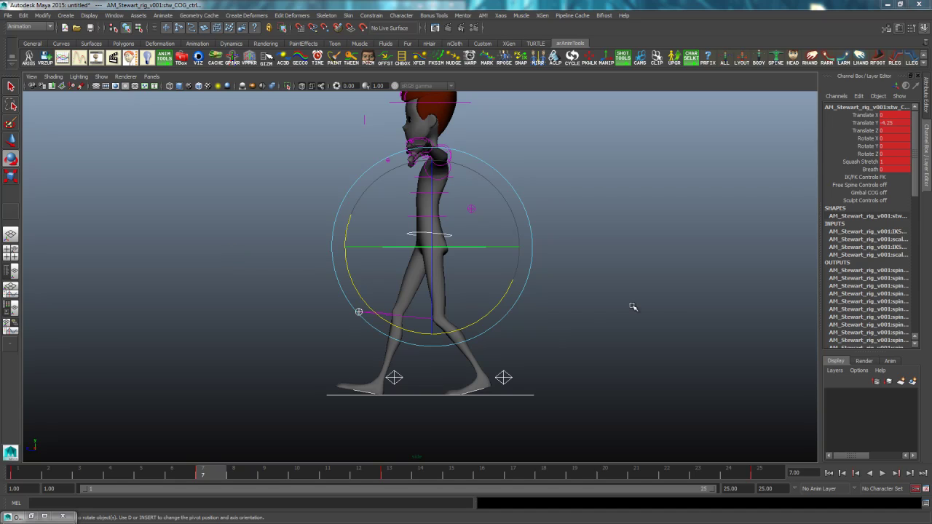
click(633, 308)
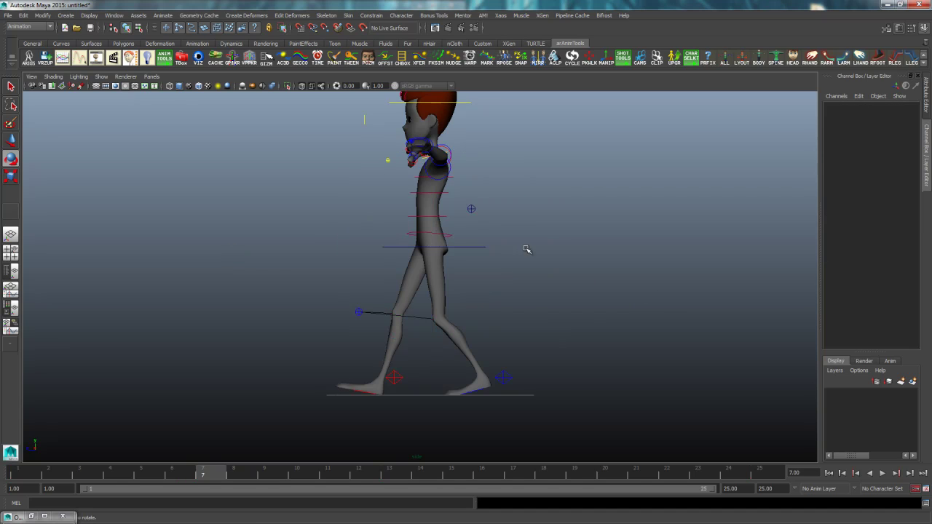
Compare the hip control's rotation at frames 1 and 13, and set its Rotate X to -5 at frame 7
click(451, 234)
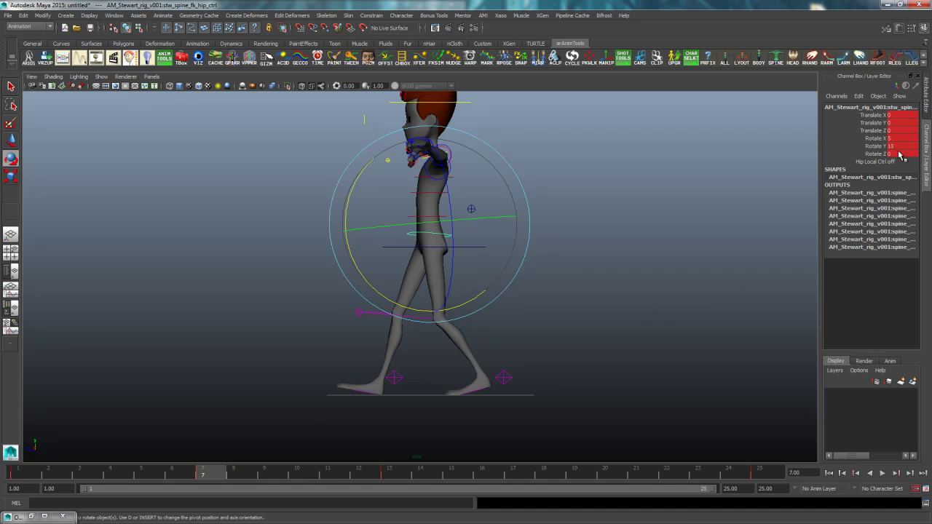
click(20, 473)
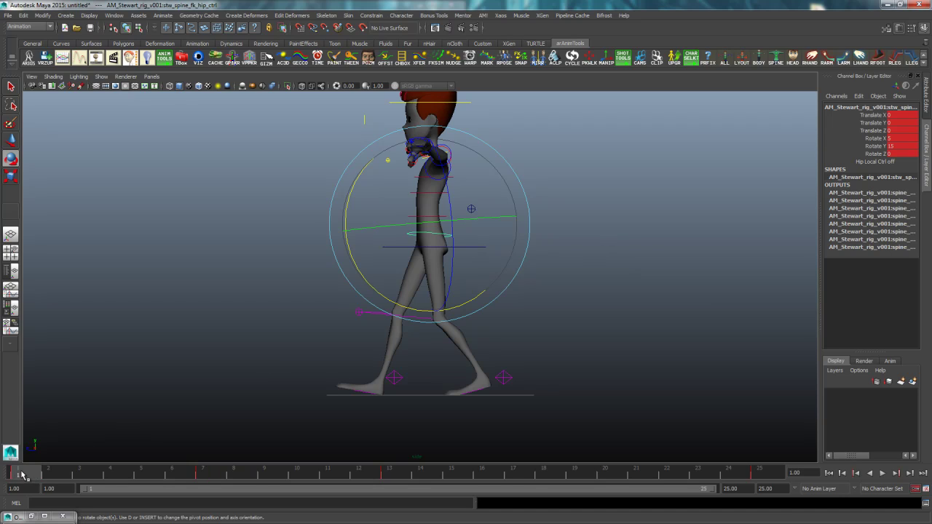
click(401, 477)
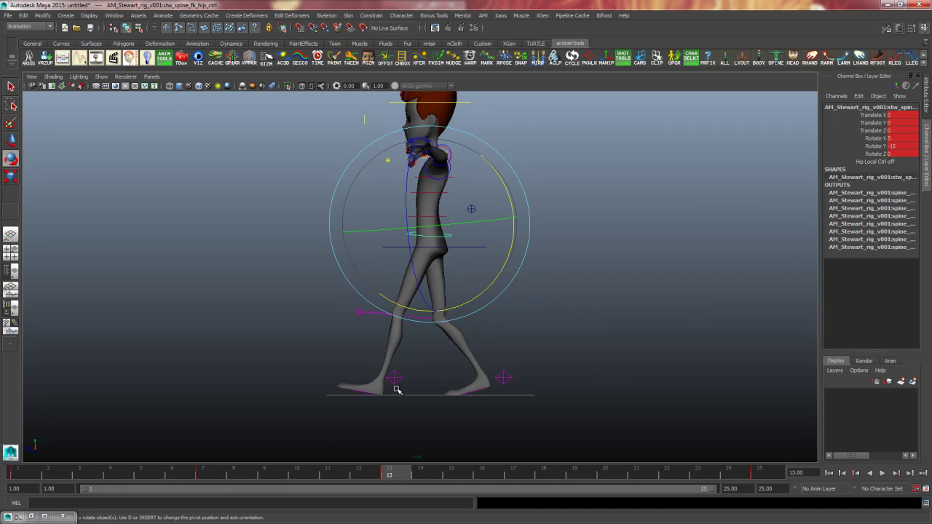
click(205, 475)
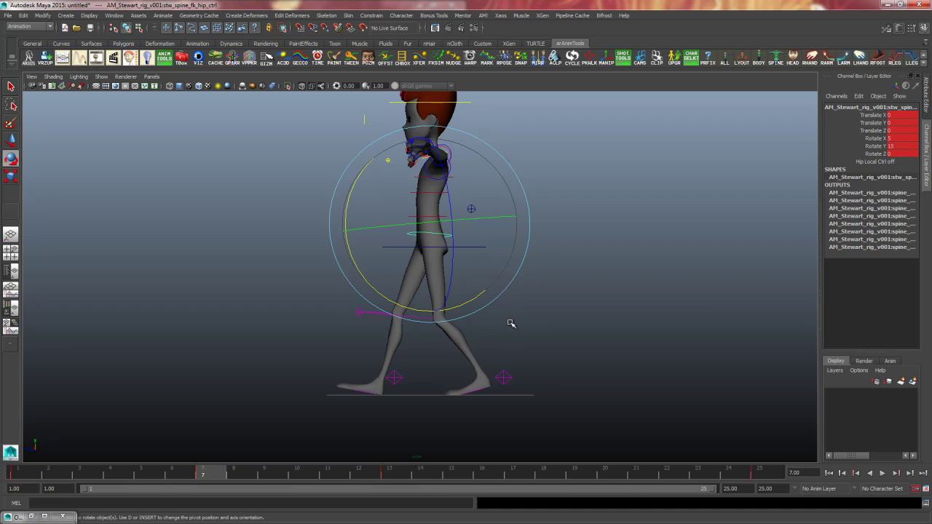
mouse_move(346, 219)
mouse_down()
mouse_move(351, 206)
mouse_move(350, 233)
mouse_move(337, 212)
mouse_move(353, 212)
mouse_up()
click(902, 138)
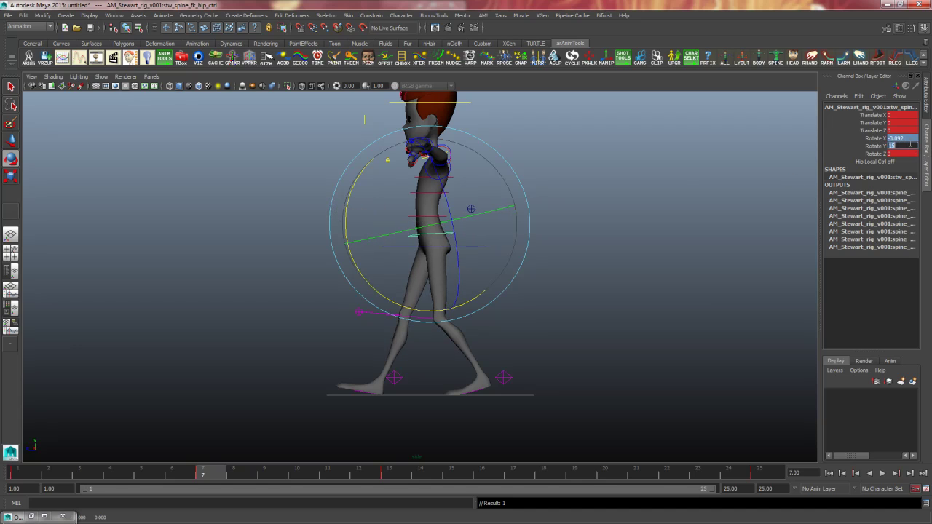
shift+click(902, 146)
click(902, 139)
text(-)
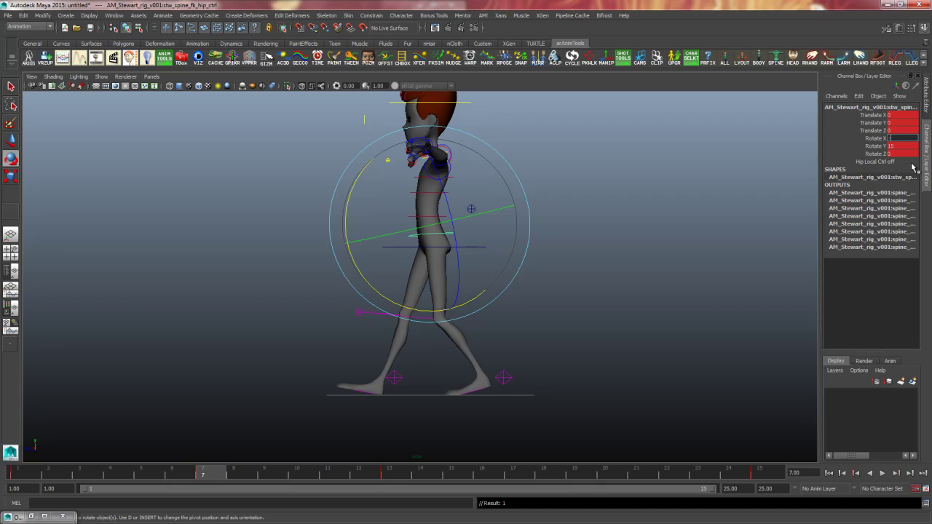
text(5)
key(Return)
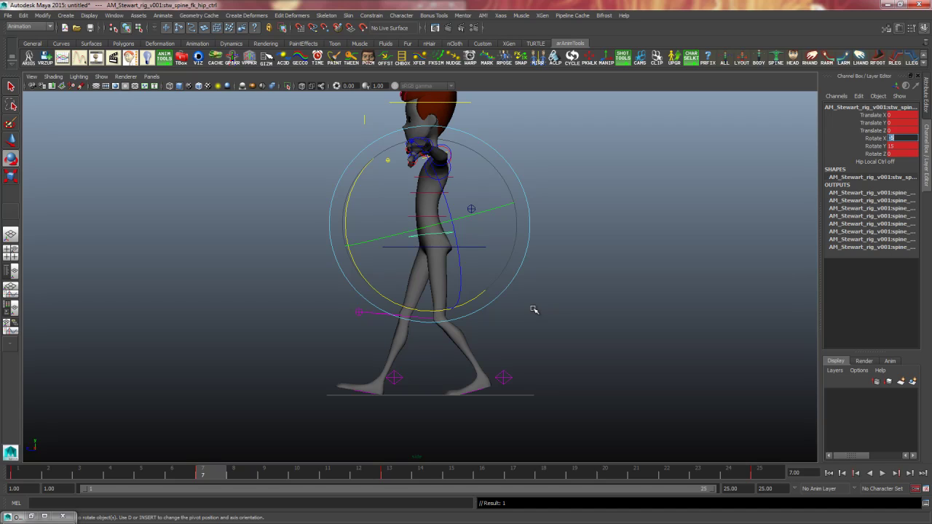
click(632, 255)
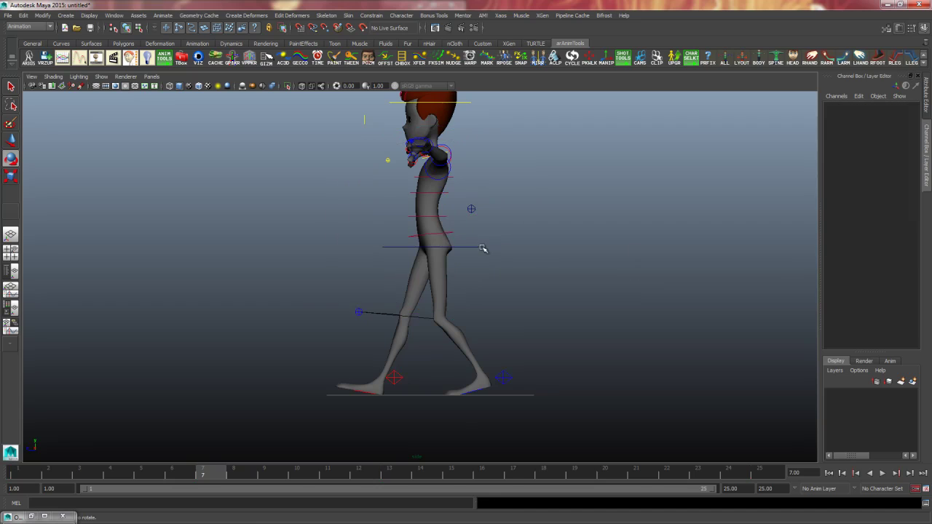
Set the hip control's Rotate Y to 0 at frame 7, midway between the two contact poses
click(467, 237)
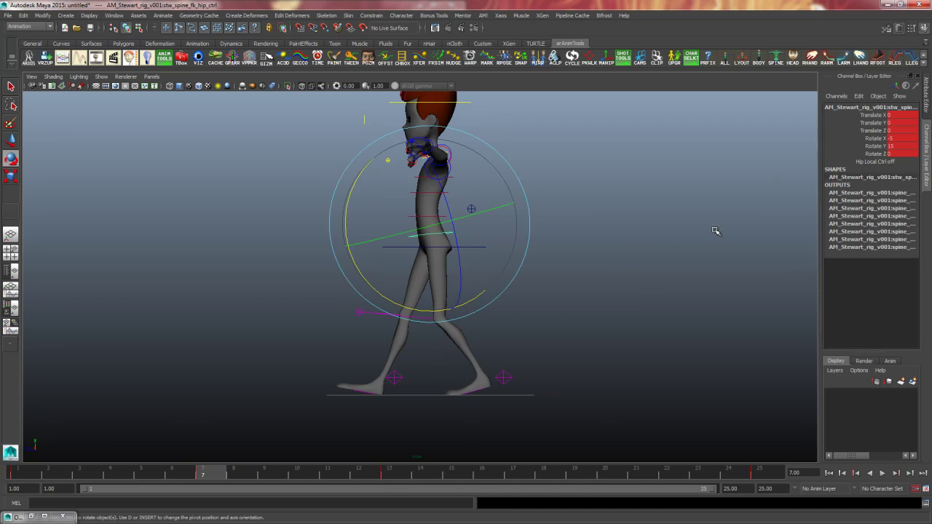
click(24, 474)
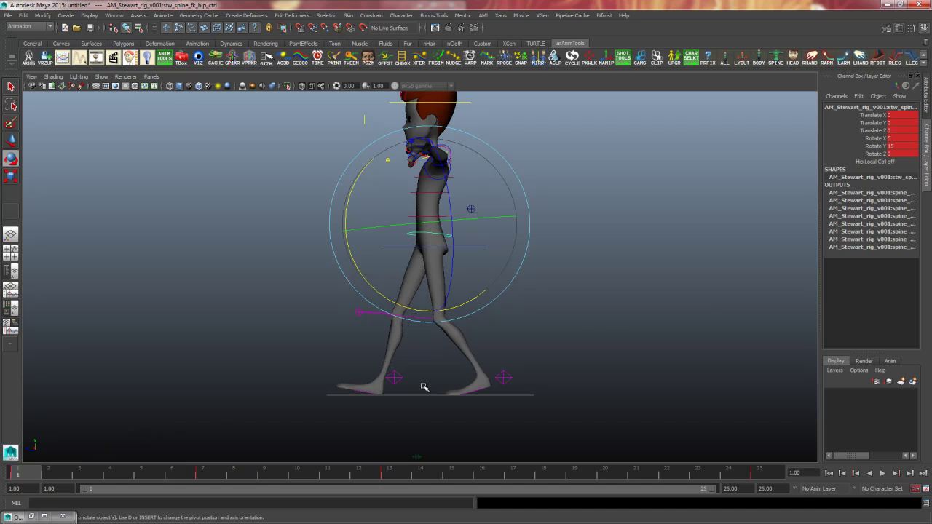
click(389, 474)
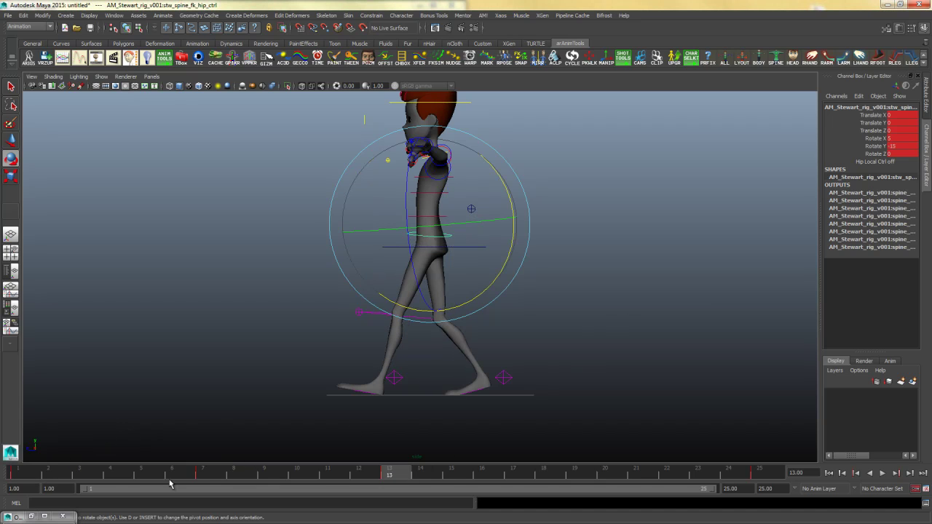
click(209, 474)
click(903, 146)
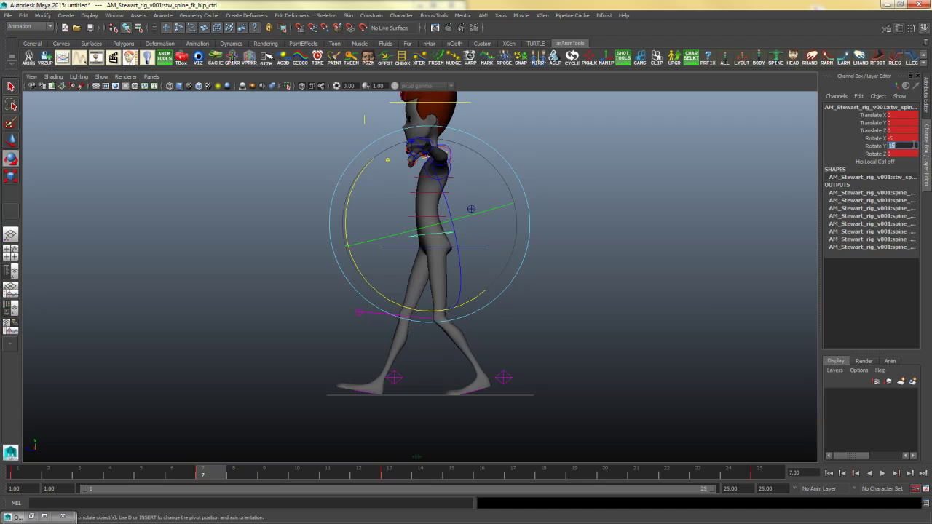
text(0)
key(Return)
click(617, 342)
key(space)
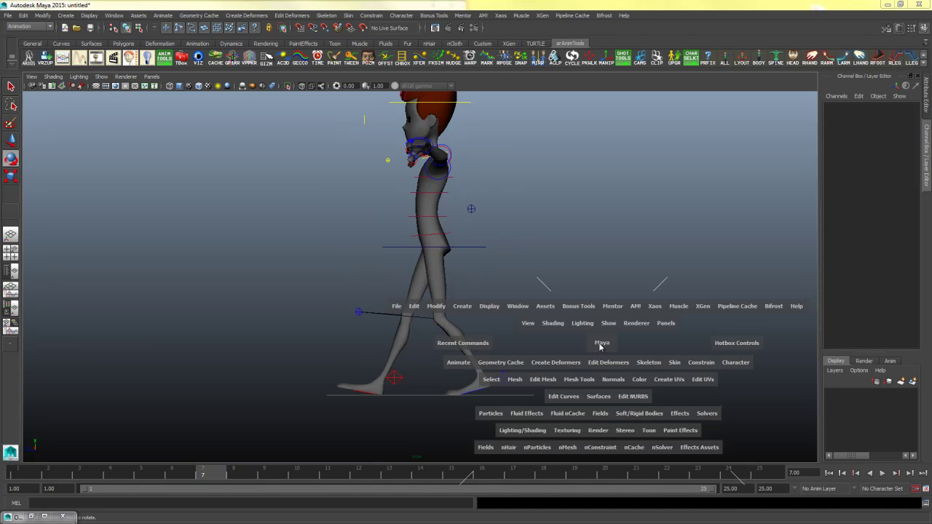
In the front view, raise the left foot IK control to about 37 in Translate Y at frame 7
key(space)
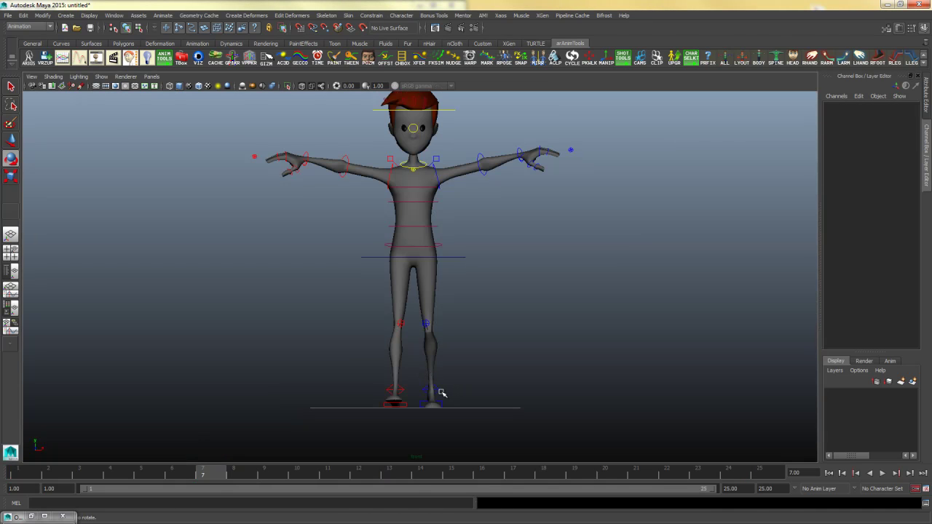
click(436, 389)
key(w)
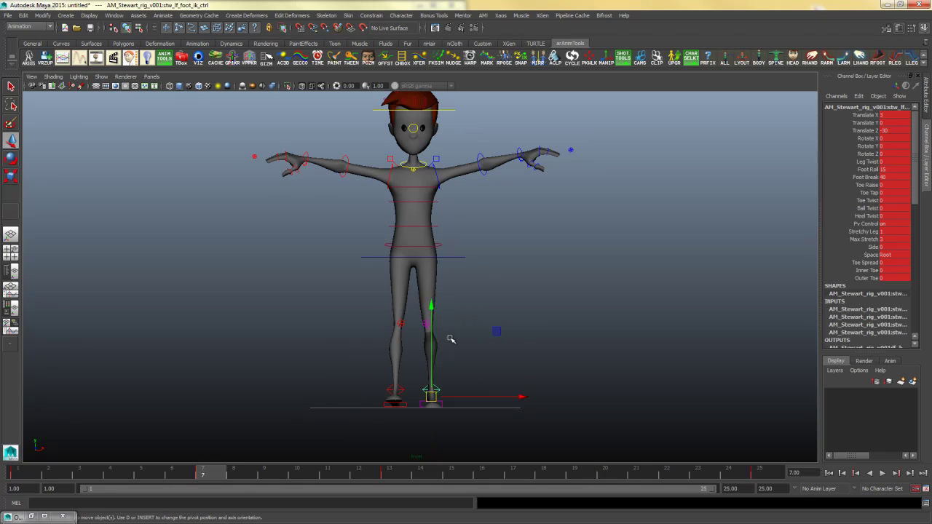
drag(433, 312, 432, 240)
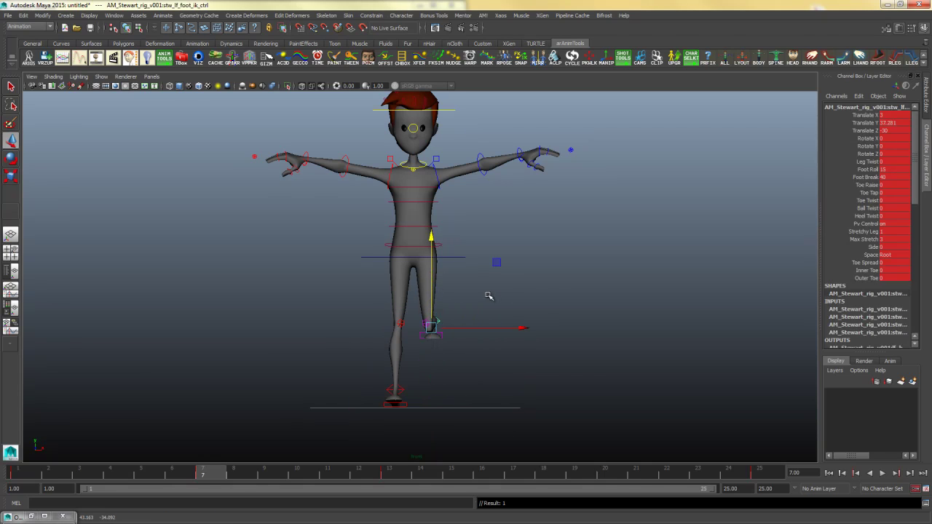
Try tilting the hip control around its Z axis at frame 7, and undo the rotation
click(525, 283)
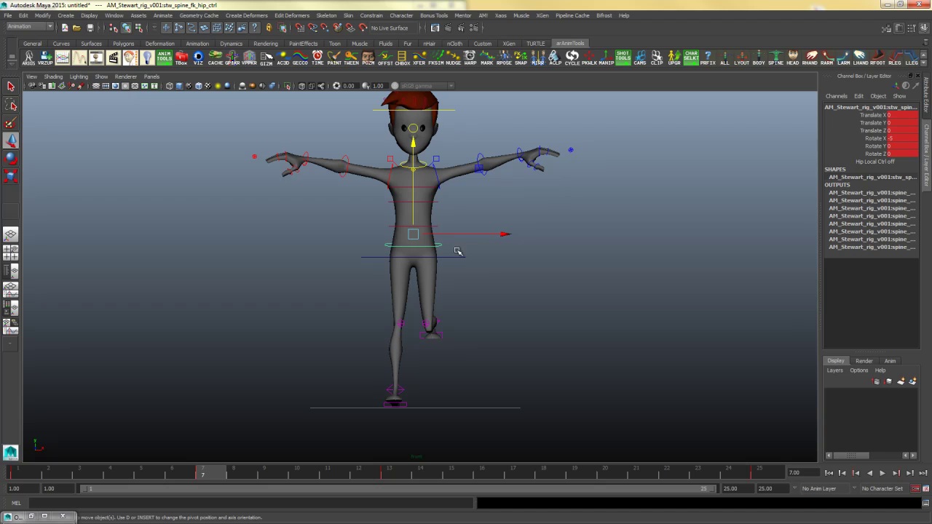
key(e)
drag(493, 198, 481, 241)
key(ctrl+z)
key(ctrl+z)
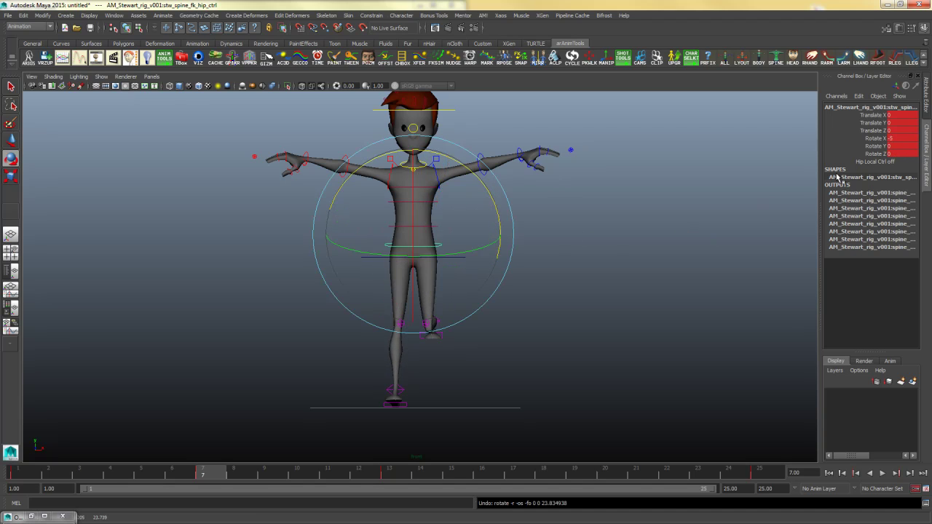
Set the hip control's Rotate Z to 5 at frame 7 to tilt the hips for the passing pose
click(645, 249)
drag(463, 243, 435, 253)
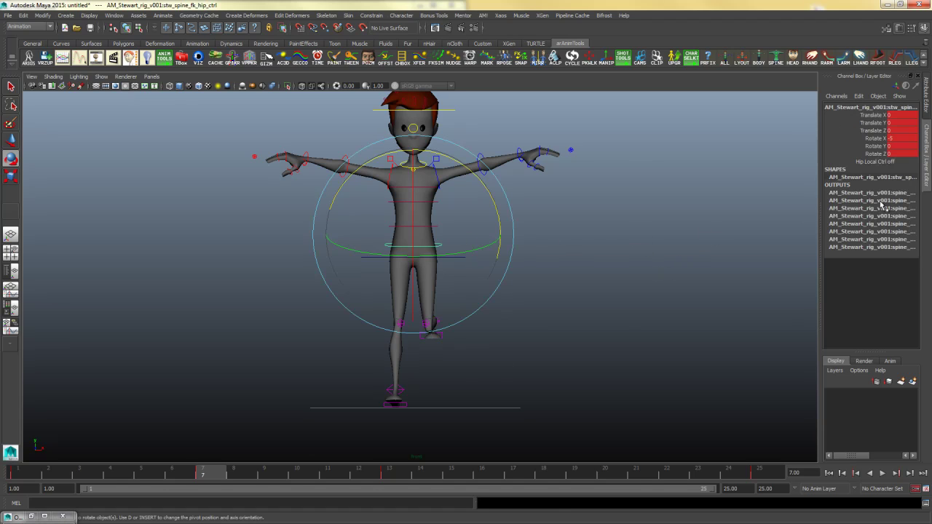
click(903, 154)
text(5)
key(Return)
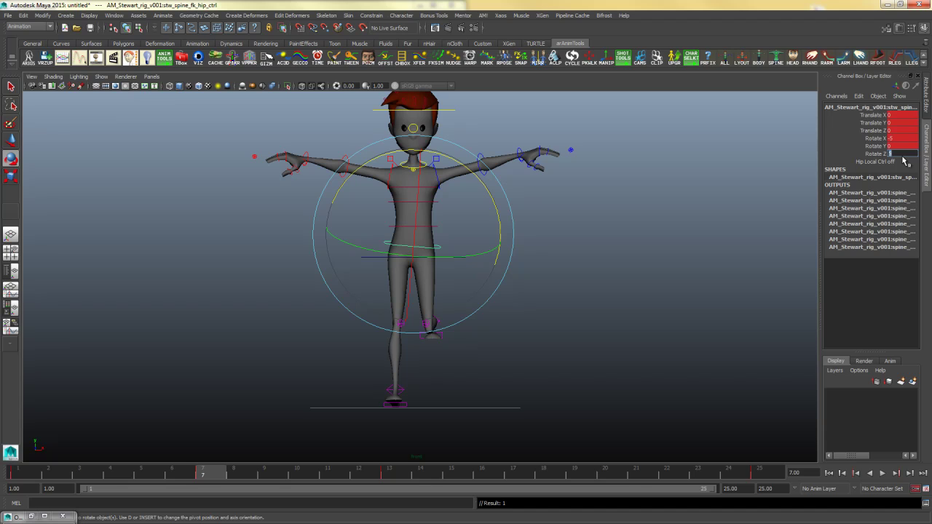
Try moving the COG control freely in the front view at frame 7, and undo the move
click(550, 282)
drag(475, 245, 465, 269)
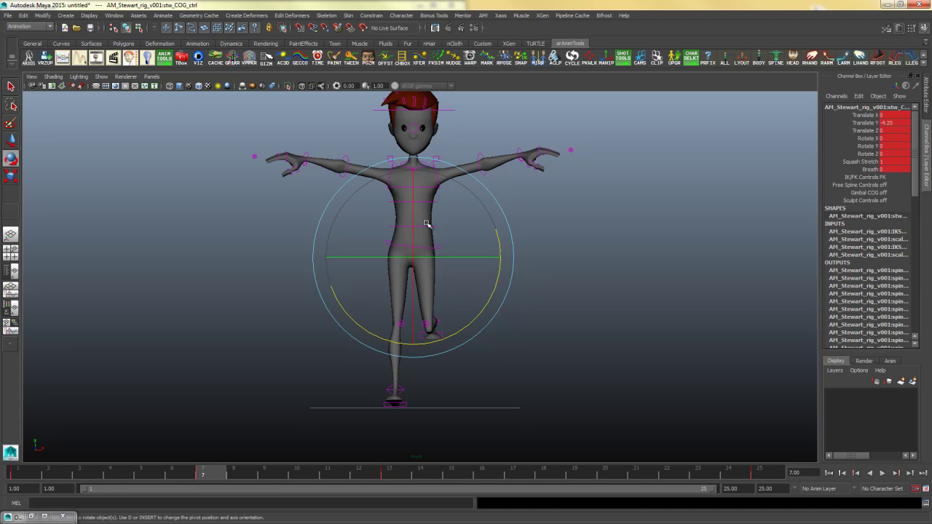
key(w)
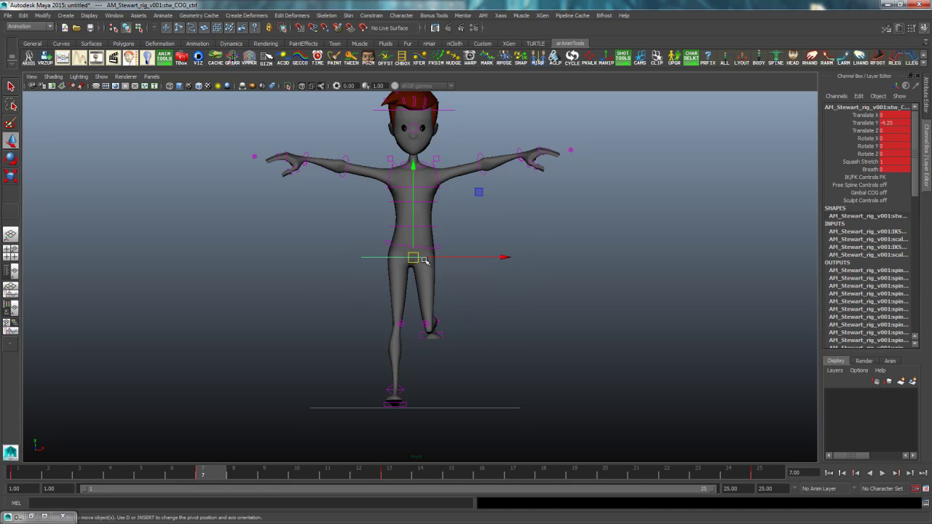
drag(414, 258, 517, 347)
key(ctrl+z)
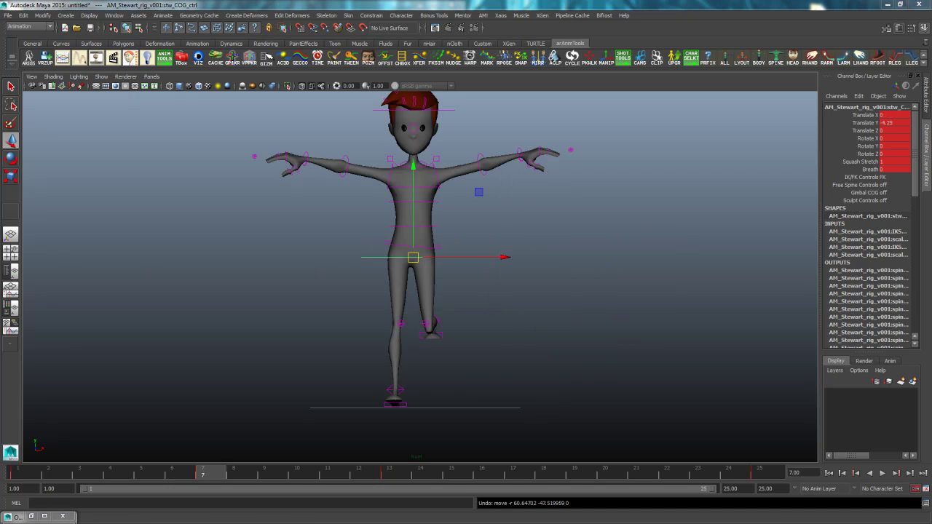
Shift the COG control sideways over the supporting right leg, with Translate X set to -5 at frame 7
drag(524, 247, 475, 276)
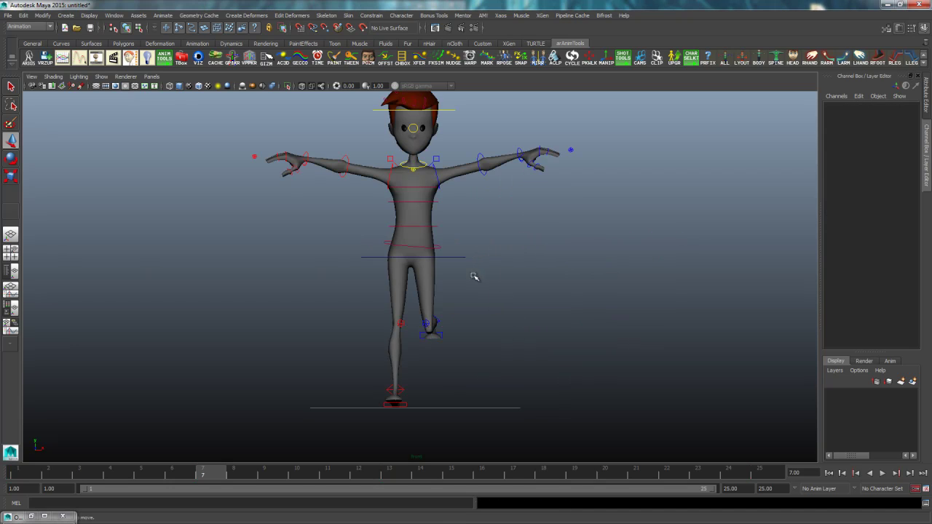
click(467, 256)
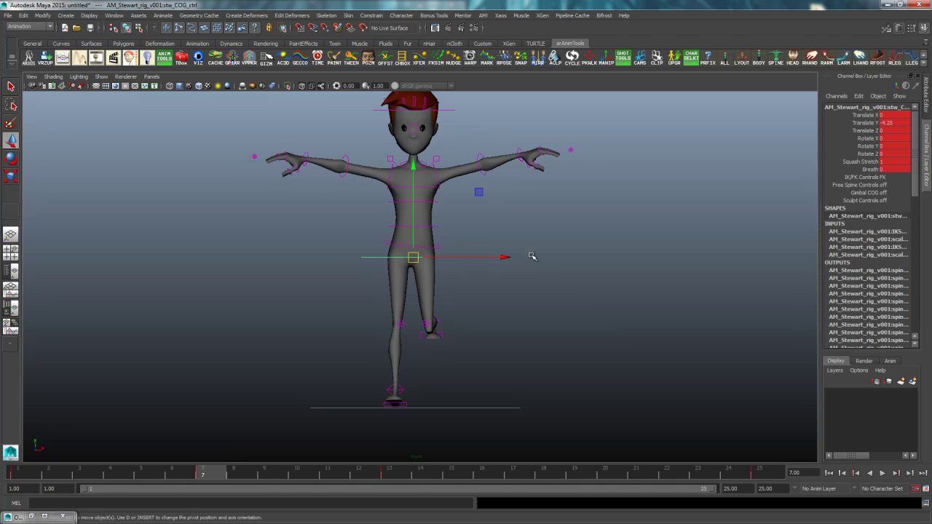
drag(507, 257, 499, 257)
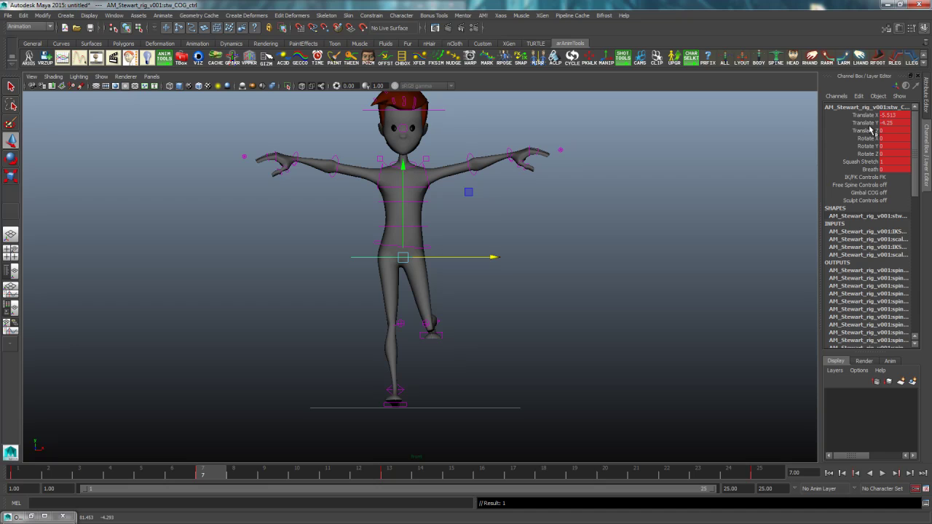
double_click(893, 115)
text(0)
key(Return)
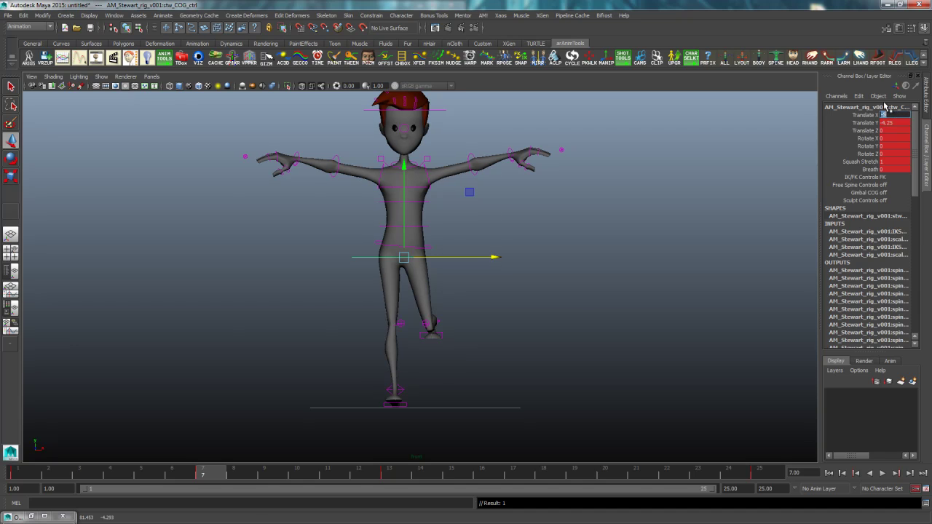
In the side view, check the right foot IK control at frame 1 and set its Foot Roll to 0 at frame 7
click(554, 330)
key(space)
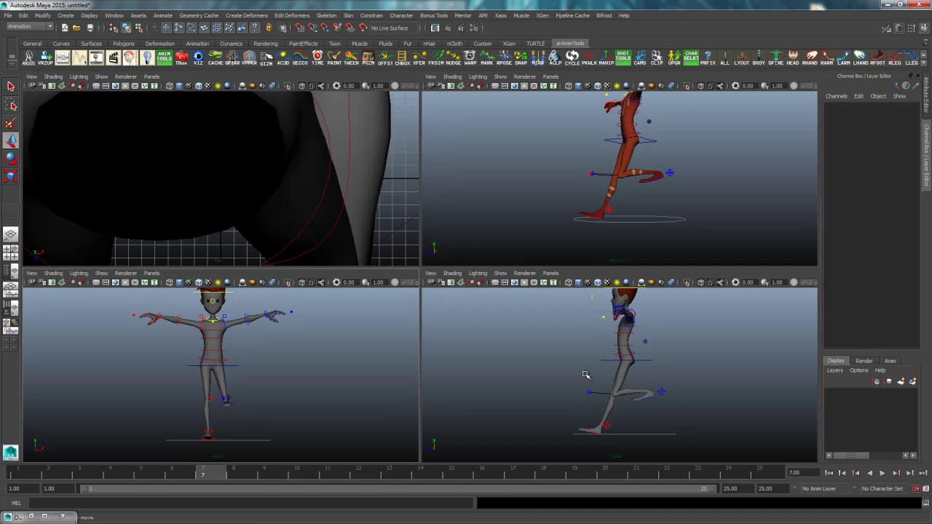
key(space)
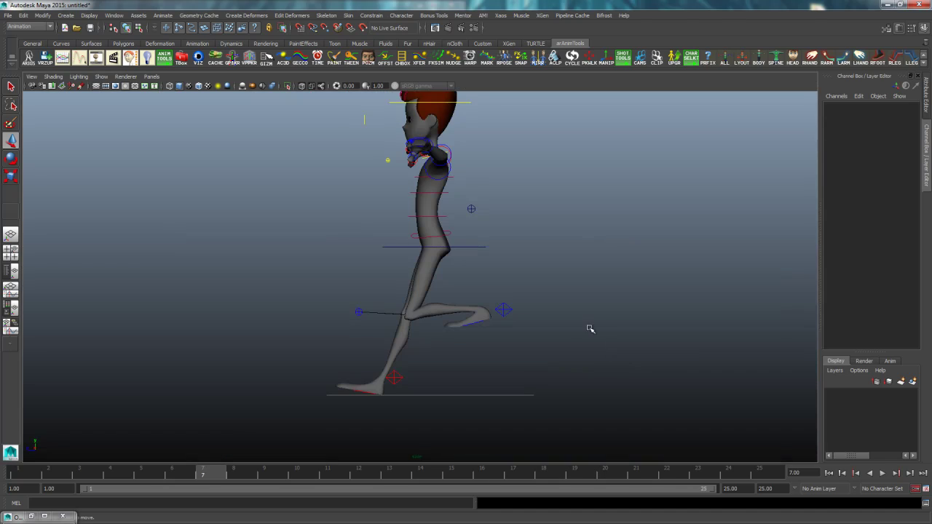
click(396, 380)
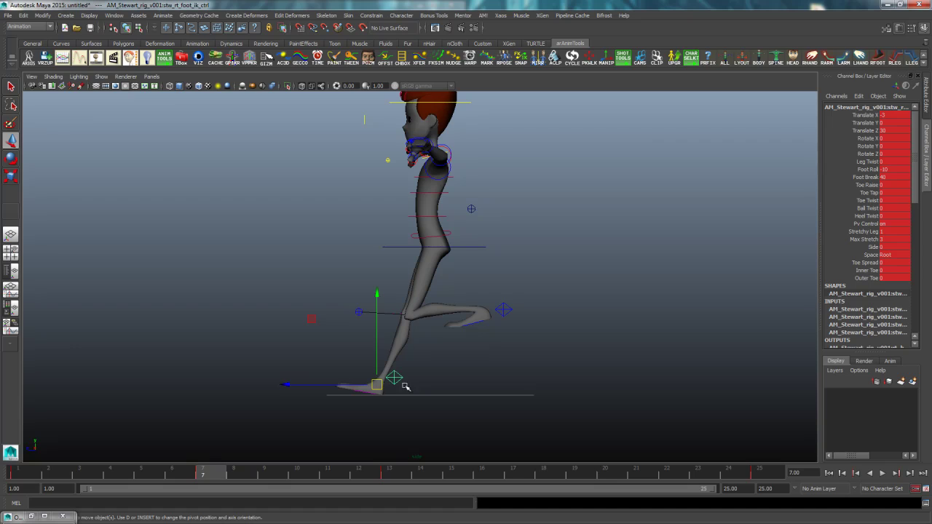
click(21, 473)
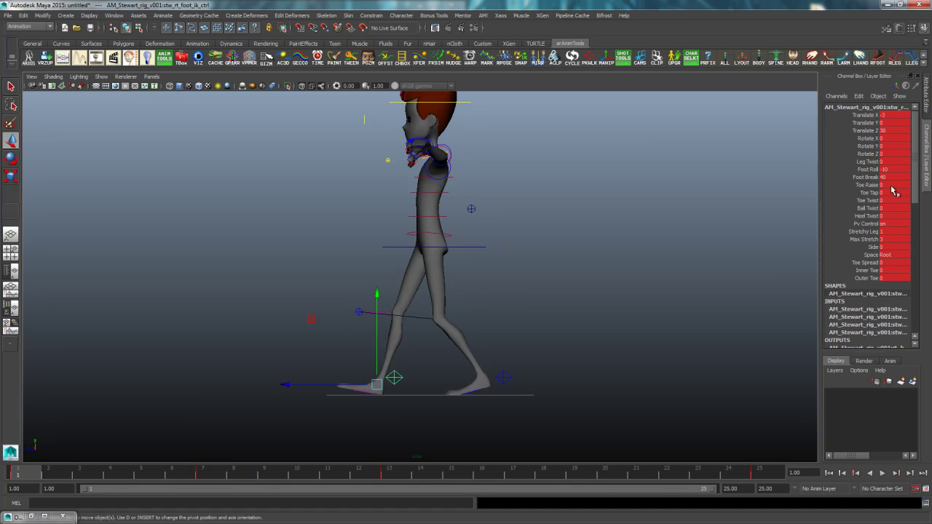
click(204, 473)
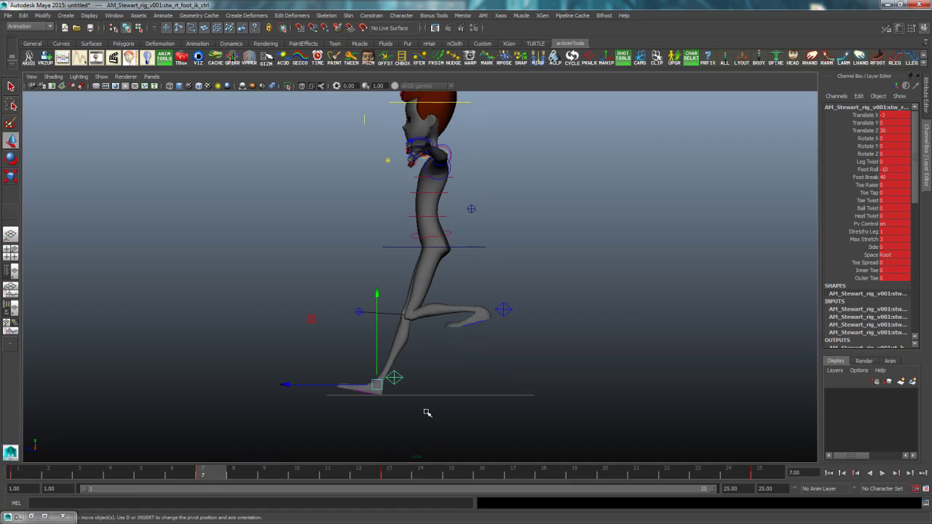
double_click(894, 172)
text(0)
key(Return)
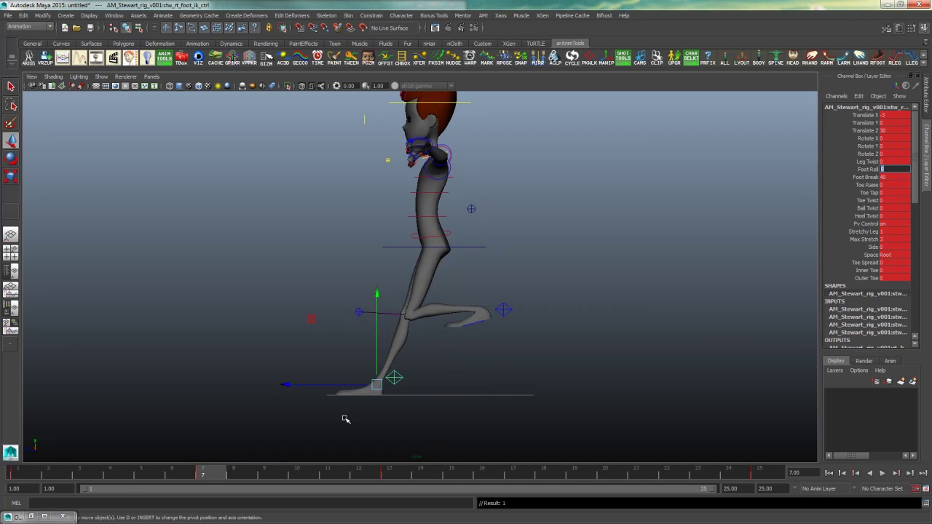
Compare the right foot control's Translate Z at frames 1 and 13, and set it to 0 at frame 7 under the body
drag(290, 383, 319, 403)
click(19, 472)
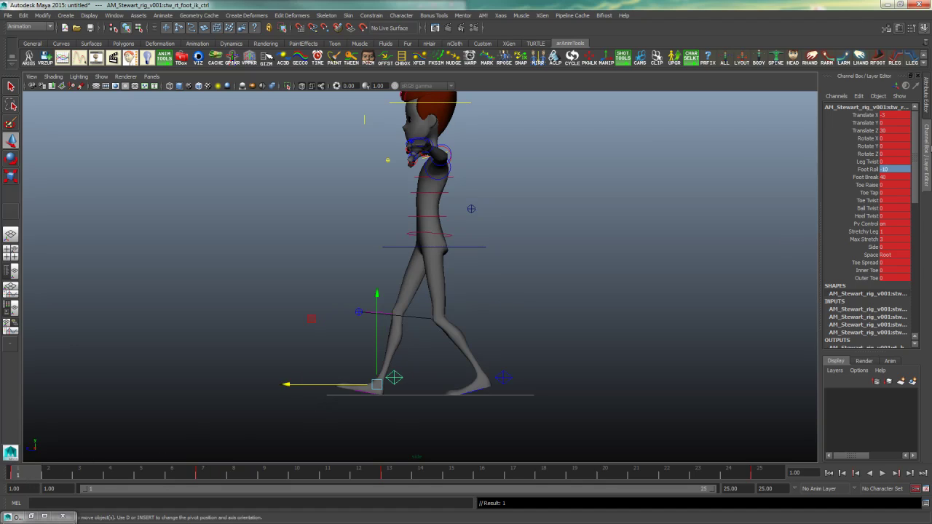
click(388, 474)
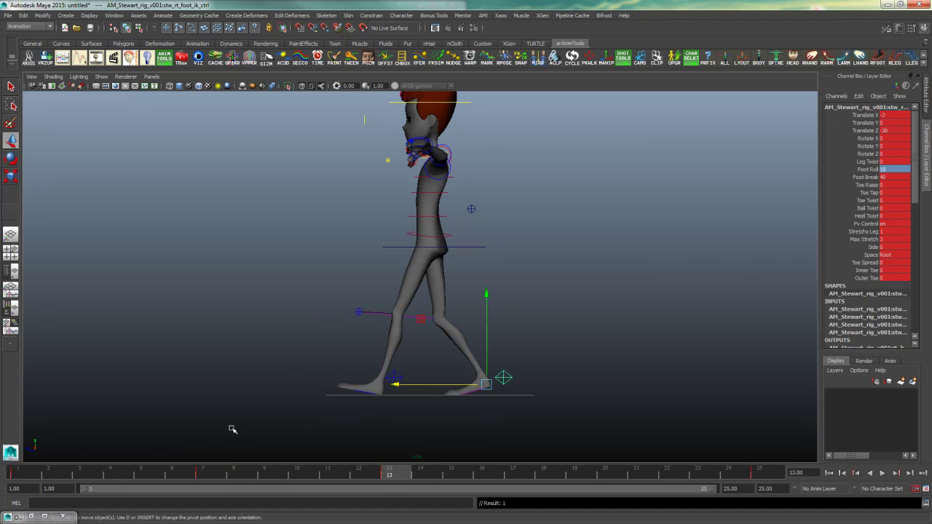
click(217, 477)
click(903, 130)
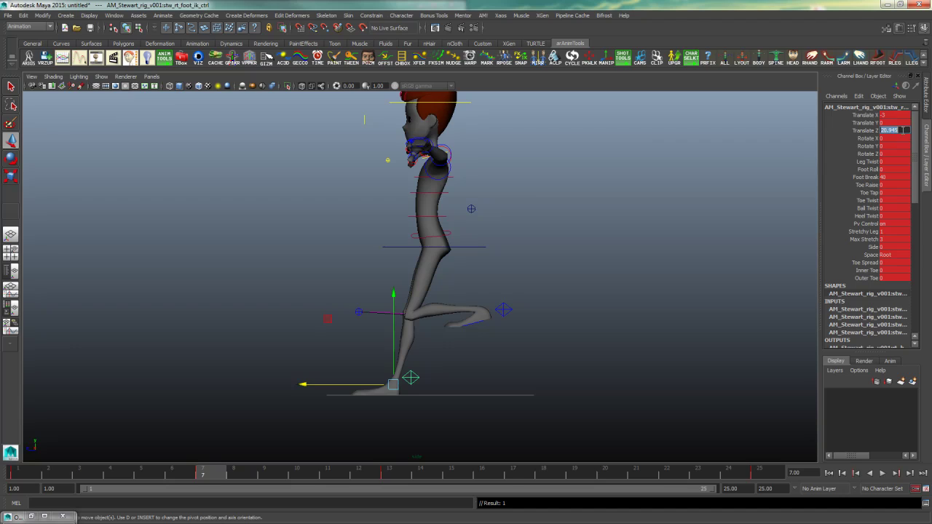
text(0)
key(Return)
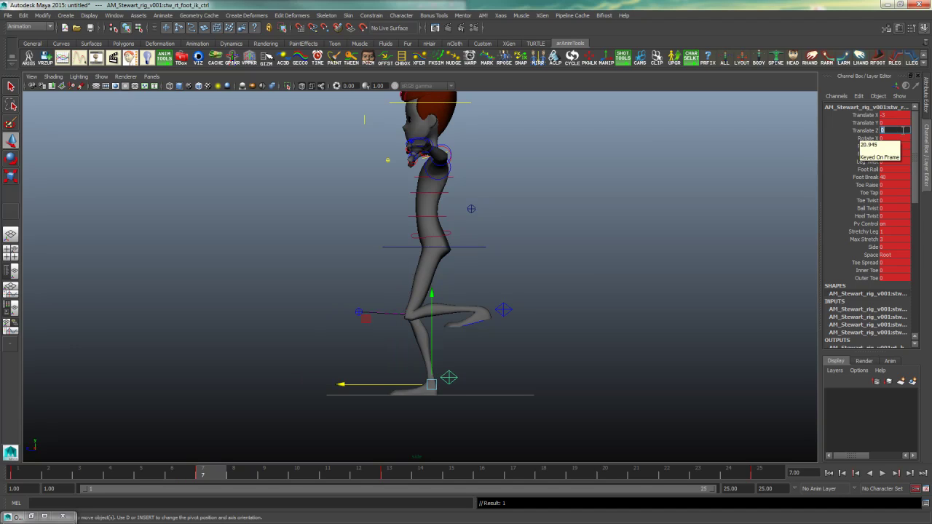
Lower the left foot IK control to about 20 in Translate Y at frame 7
drag(529, 299, 502, 335)
click(516, 327)
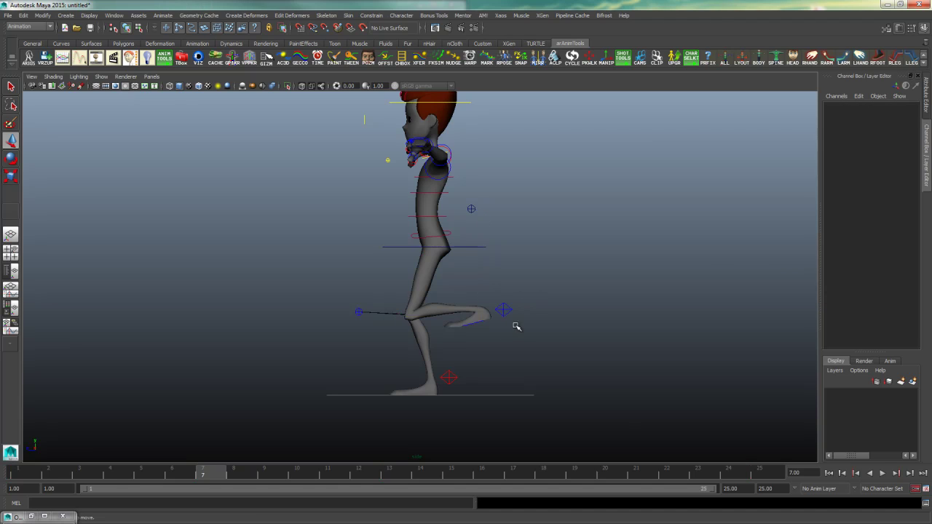
drag(529, 303, 510, 327)
key(space)
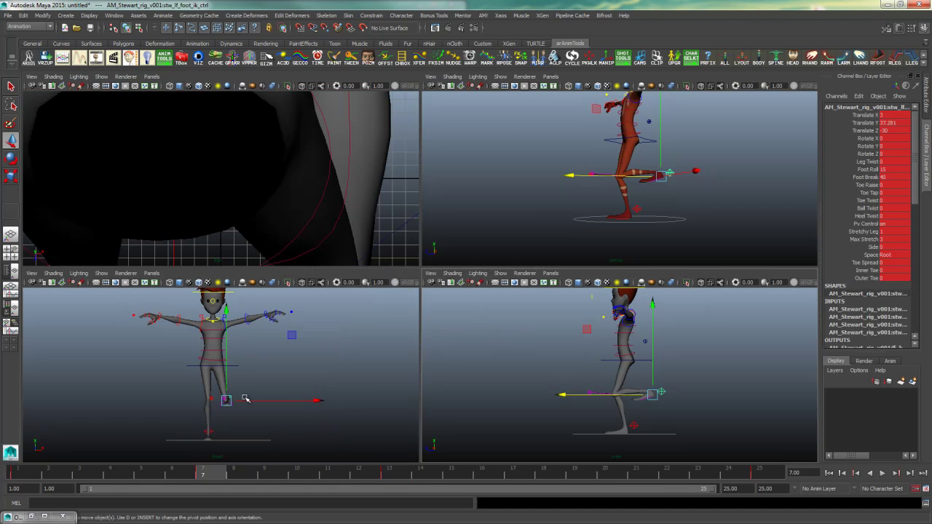
key(space)
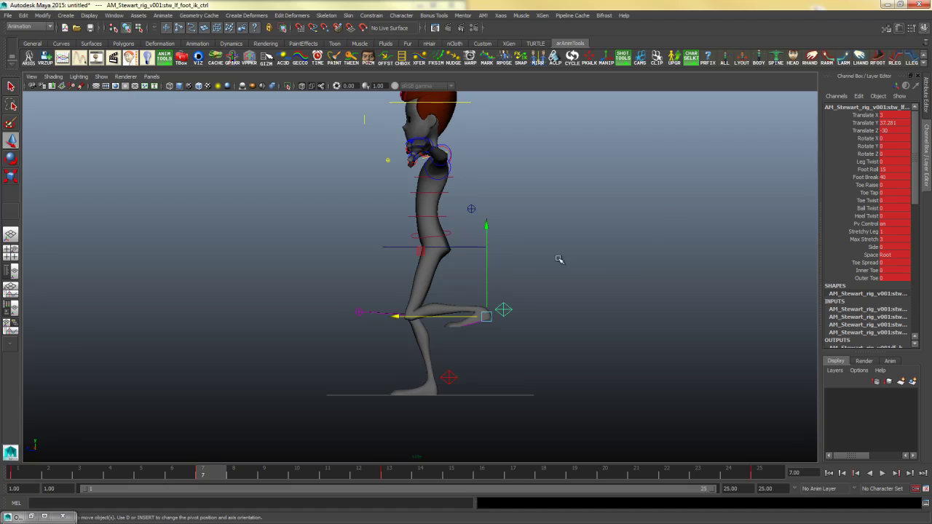
drag(488, 227, 487, 258)
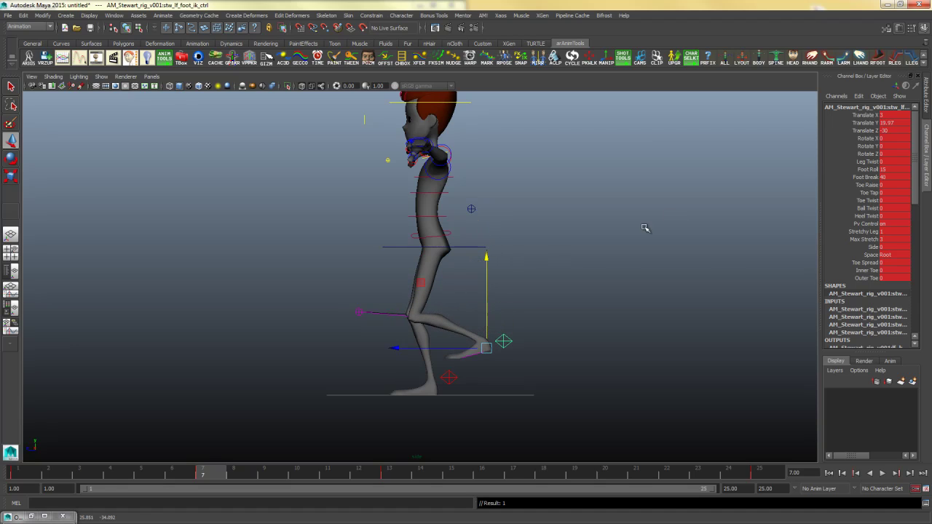
Set the left foot control's Foot Roll to 0 and rotate the toes downward to about 61 in Rotate X
double_click(892, 170)
text(0)
key(Return)
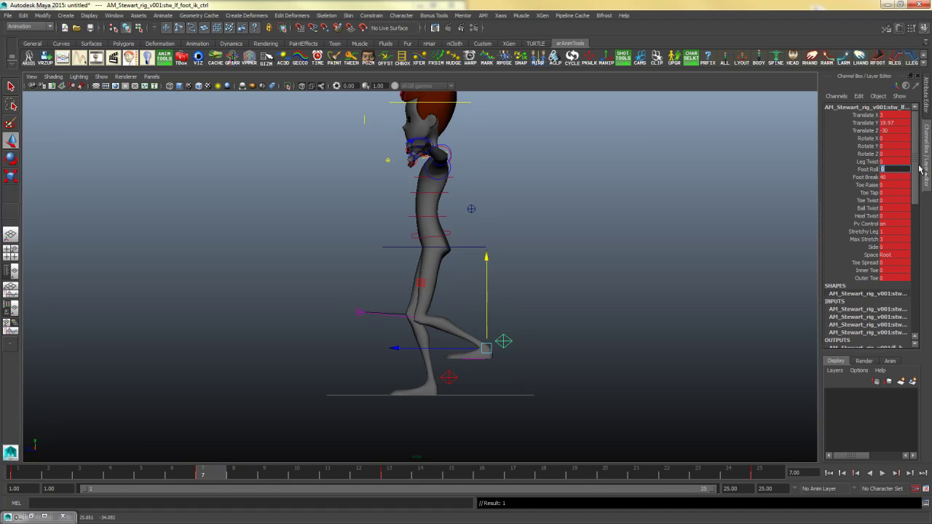
key(e)
click(867, 138)
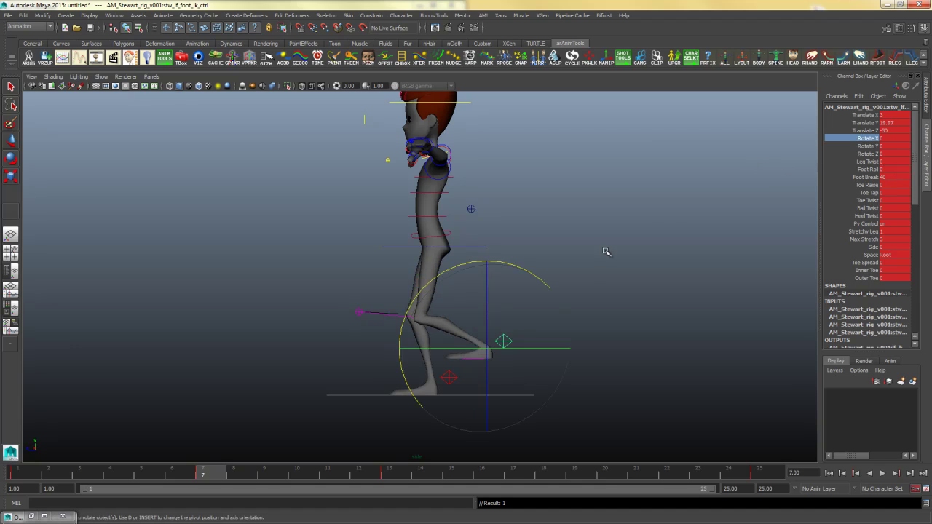
drag(437, 280, 391, 370)
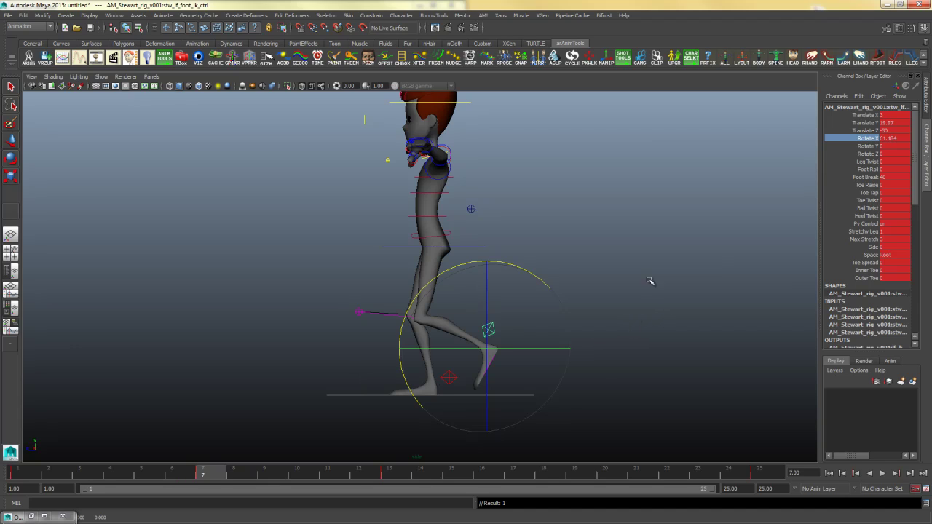
Try small adjustments to the left foot control's Foot Roll and Rotate X, undoing each one
click(869, 169)
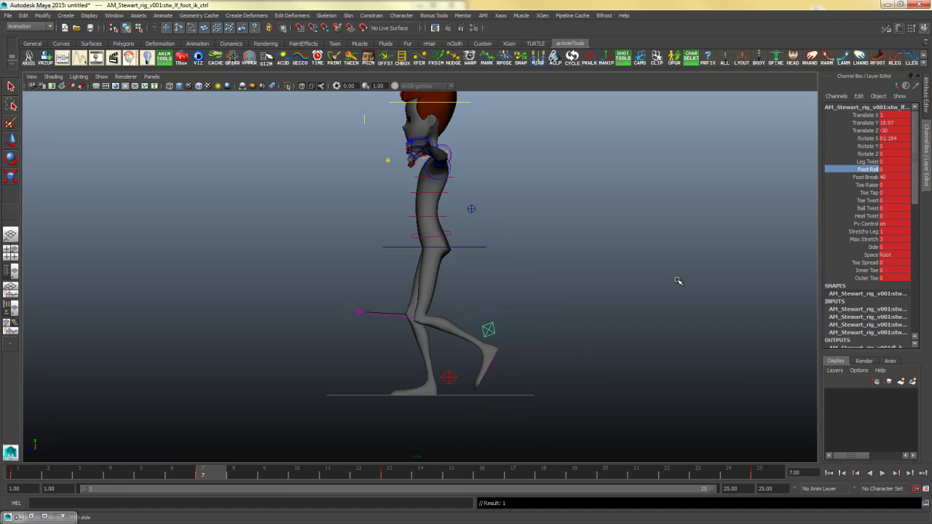
mouse_move(654, 289)
middle_down()
mouse_move(610, 290)
mouse_move(667, 283)
middle_up()
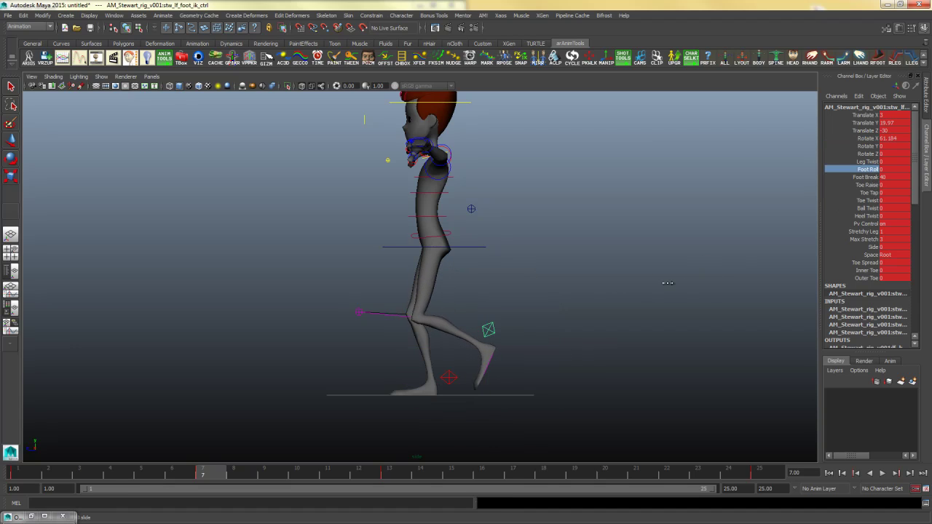
key(ctrl+z)
click(869, 139)
mouse_move(624, 233)
middle_down()
mouse_move(566, 245)
mouse_move(635, 241)
mouse_move(609, 242)
middle_up()
key(ctrl+z)
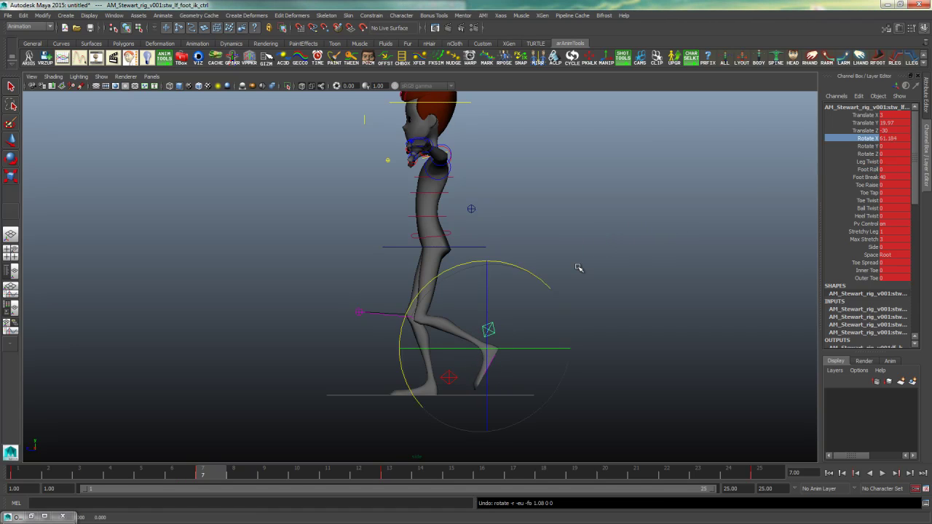
Set the left foot control's Rotate X to 80 at frame 7 so the toes point toward the ground
double_click(896, 138)
text(0)
key(Return)
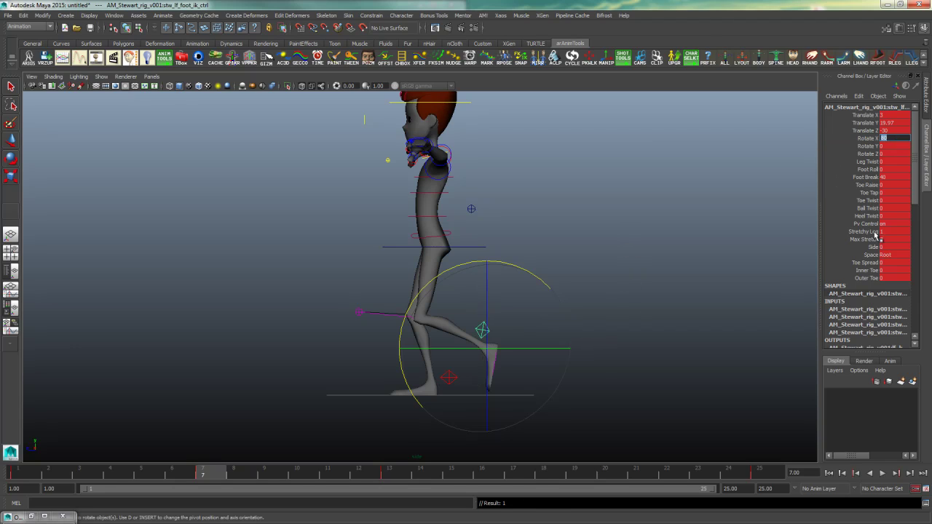
Bend the left foot's toes by setting the foot control's Toe Tap to 25 at frame 7
click(869, 193)
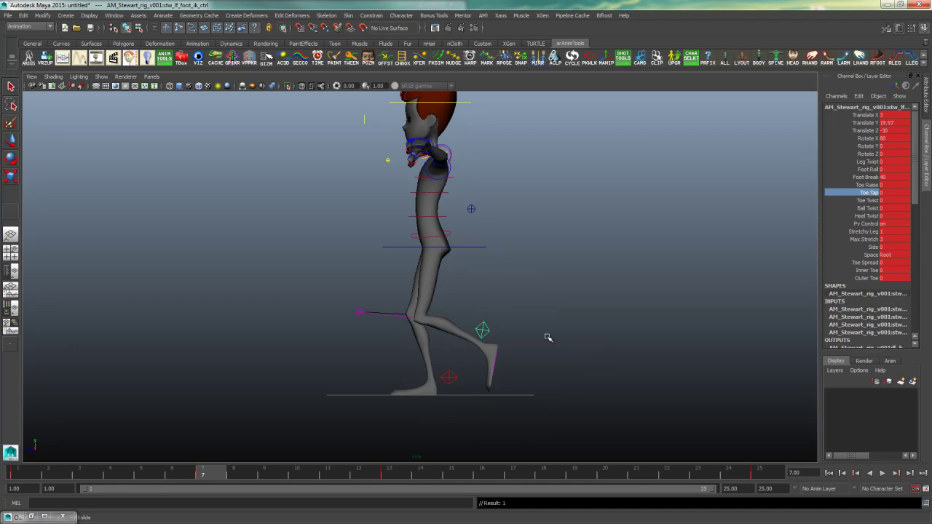
middle_drag(627, 314, 713, 306)
double_click(896, 193)
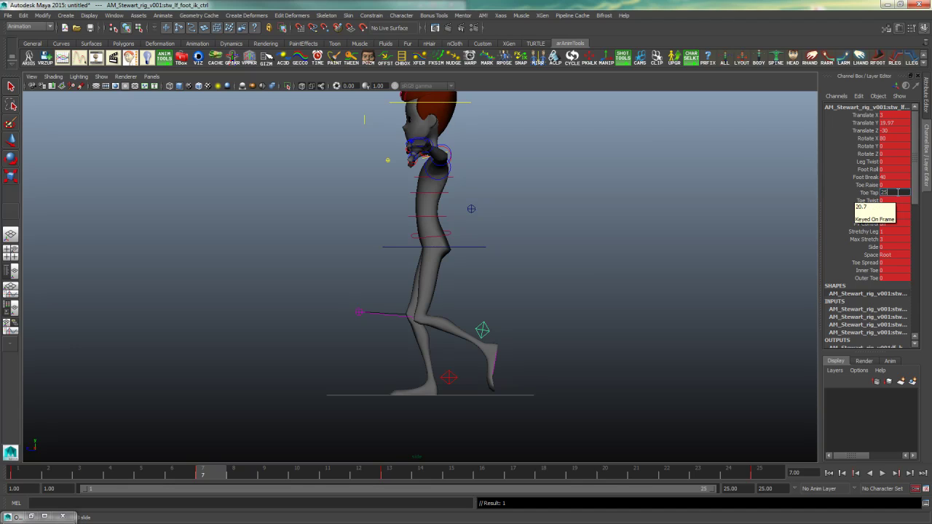
key(Return)
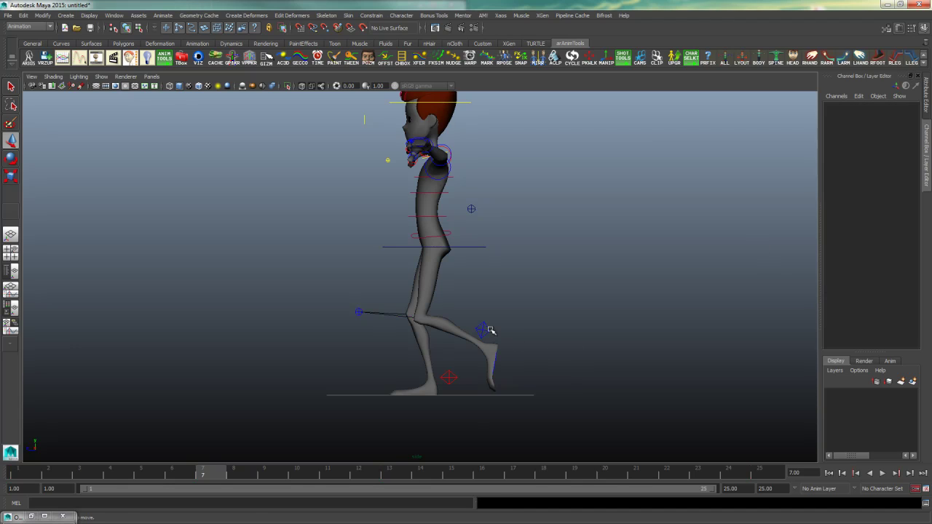
Bring the left foot control forward to about -15 in Translate Z and set its Translate Y to 20
key(w)
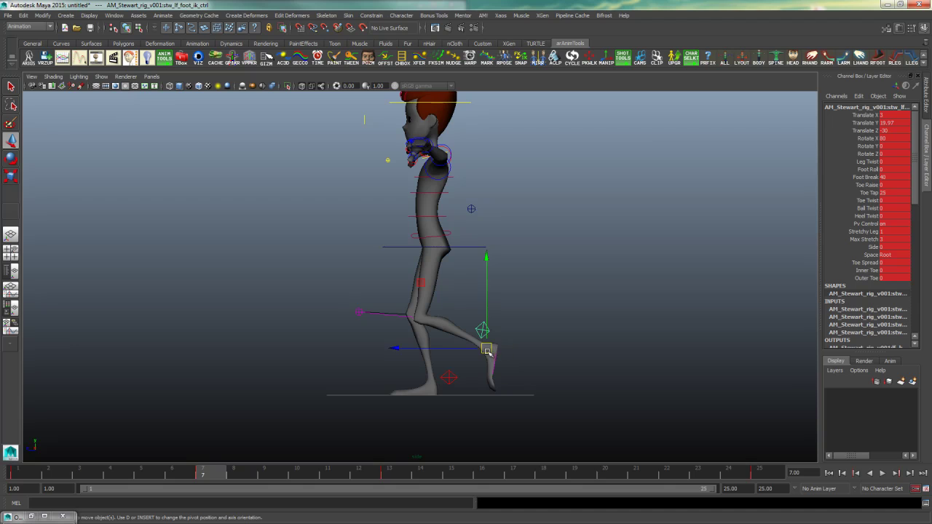
drag(489, 351, 446, 340)
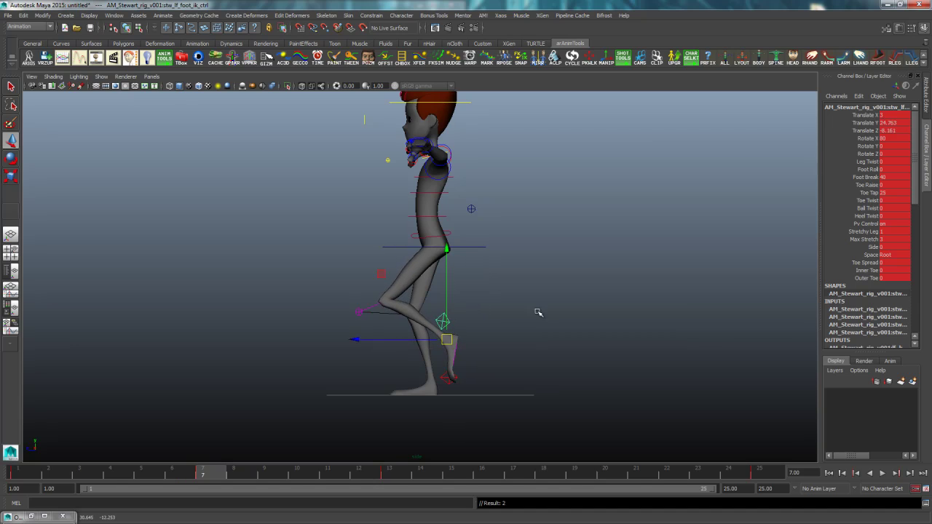
double_click(890, 122)
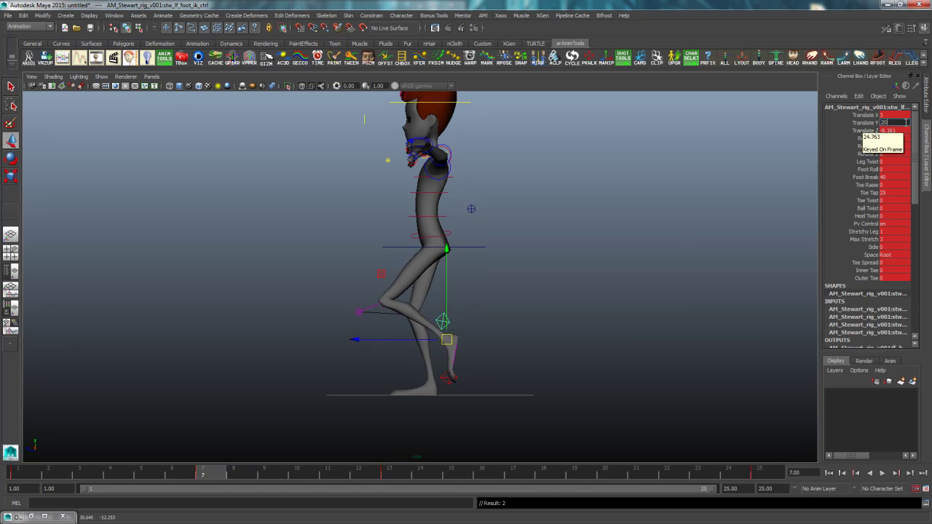
key(Tab)
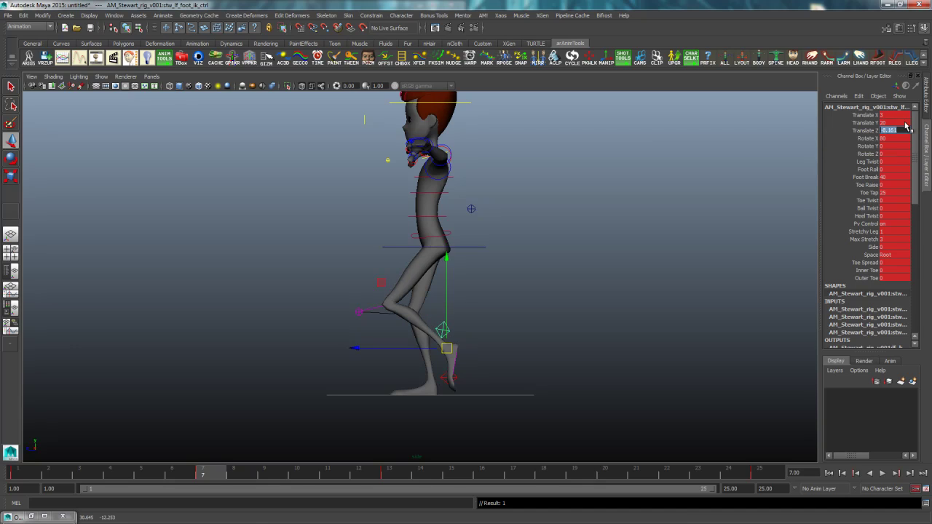
mouse_move(358, 350)
mouse_down()
mouse_move(340, 348)
mouse_move(372, 348)
mouse_up()
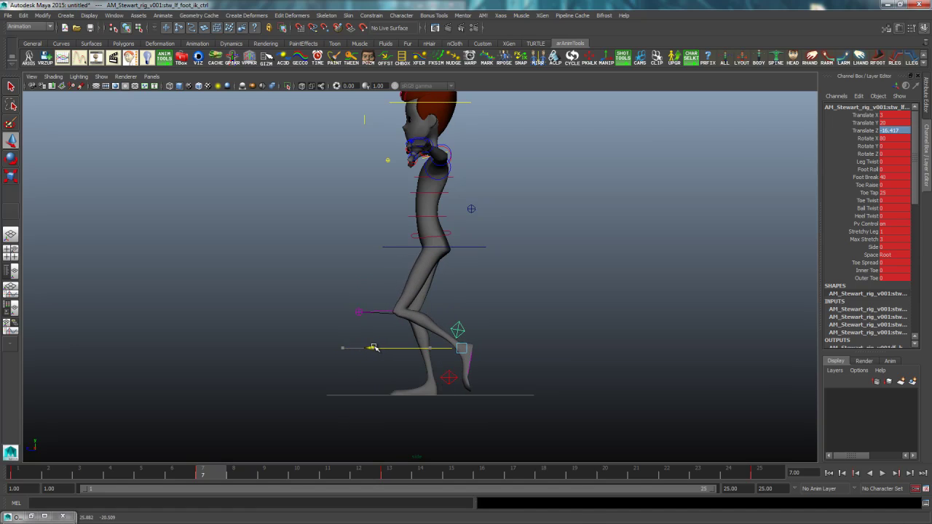
Raise the COG control at frame 7 by setting its Translate Y to 0
click(386, 247)
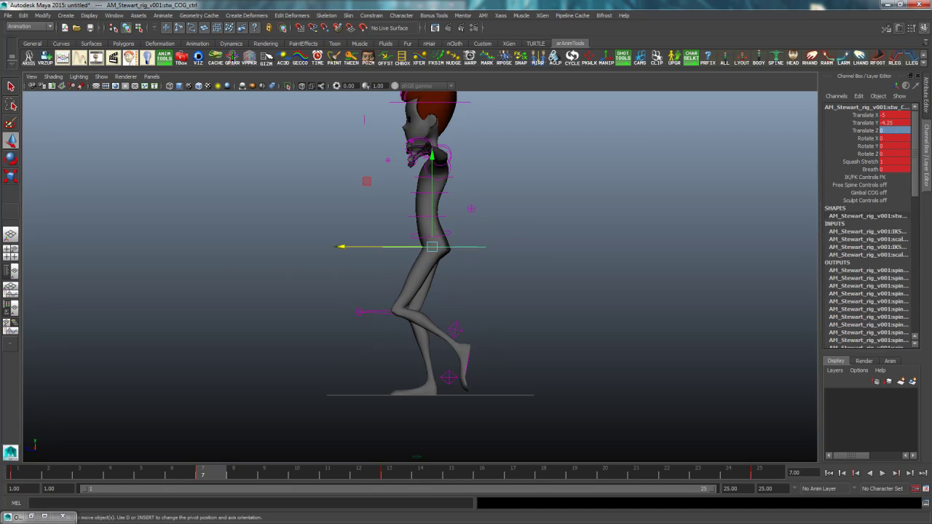
drag(432, 155, 432, 150)
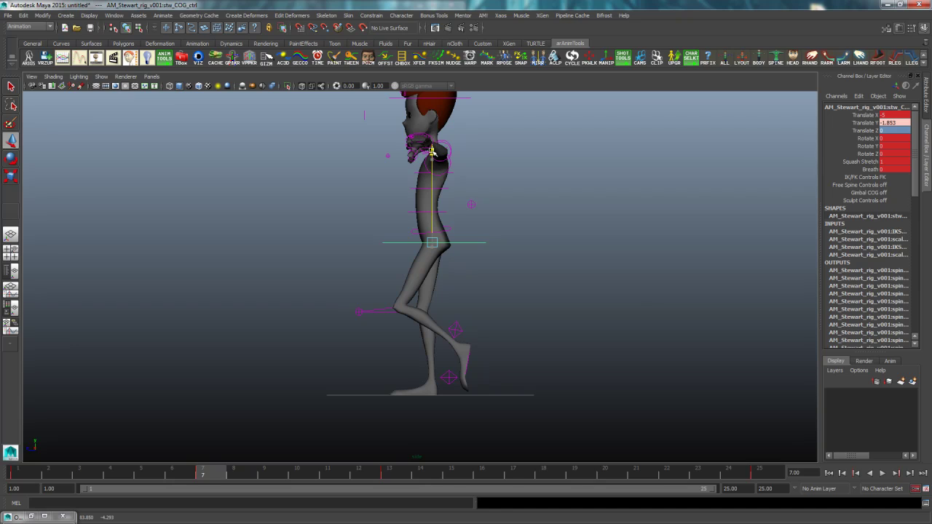
double_click(890, 122)
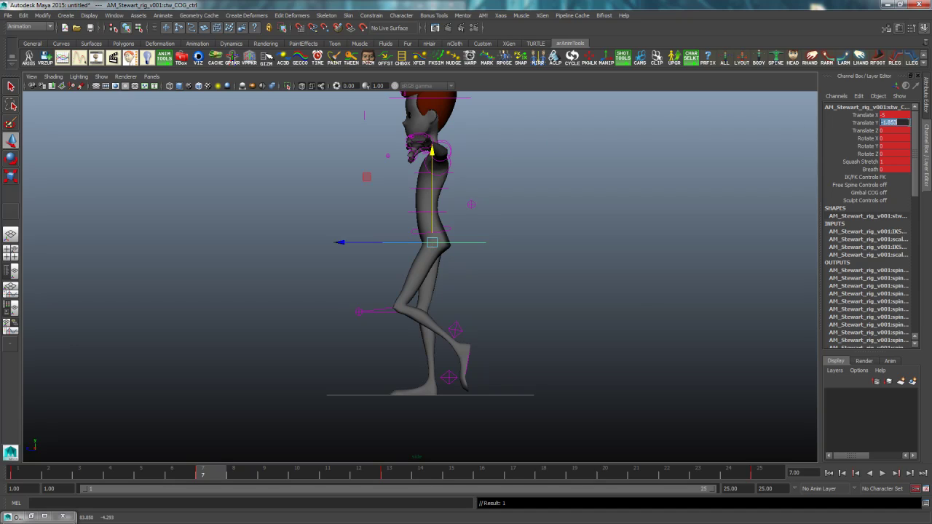
text(0)
key(Return)
Set the left foot IK control's Translate Z to -20 for the passing pose
click(470, 327)
click(455, 331)
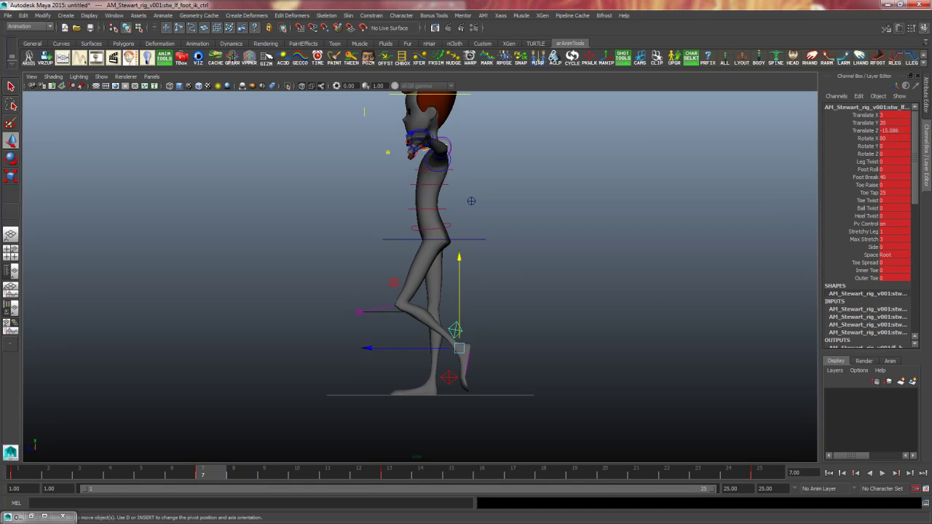
double_click(892, 130)
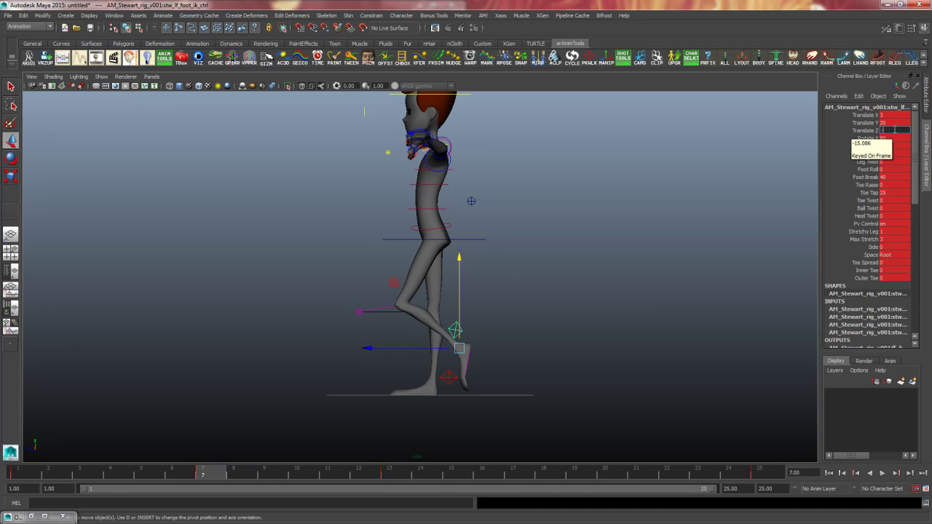
text(-10)
key(Return)
click(523, 294)
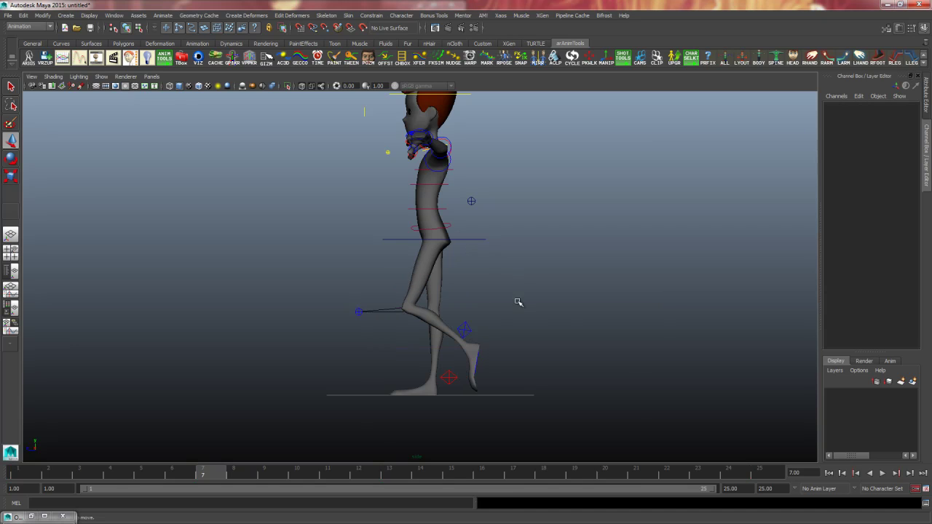
In the front view, shift the left foot control outward to about 5 in Translate X at frame 7
key(space)
key(space)
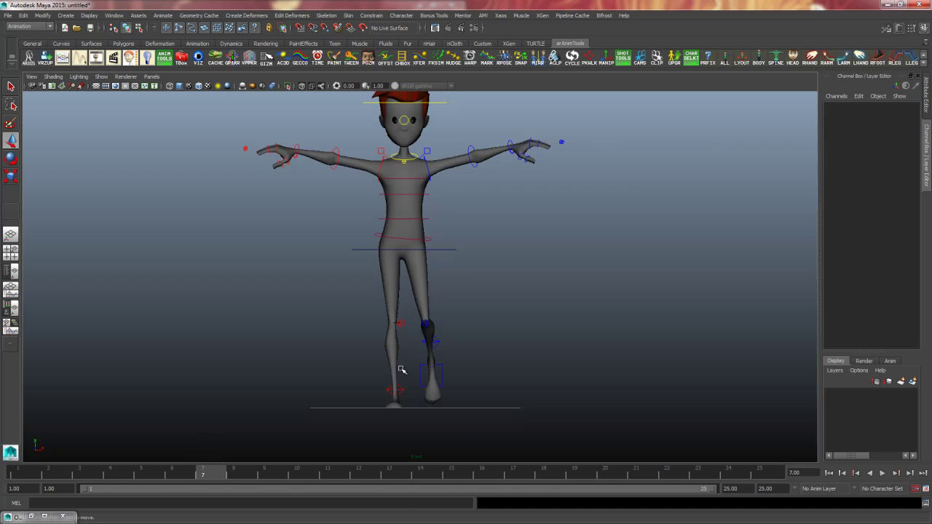
click(437, 346)
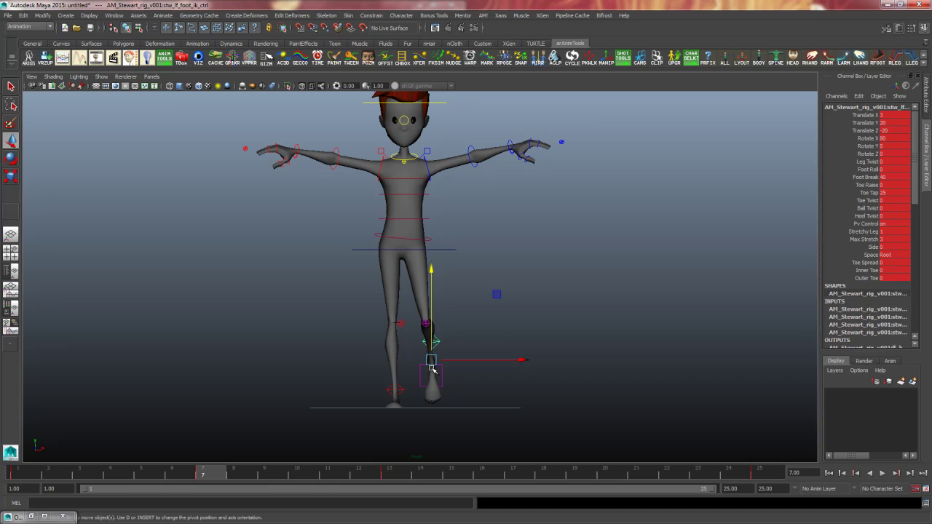
drag(438, 362, 424, 376)
key(ctrl+z)
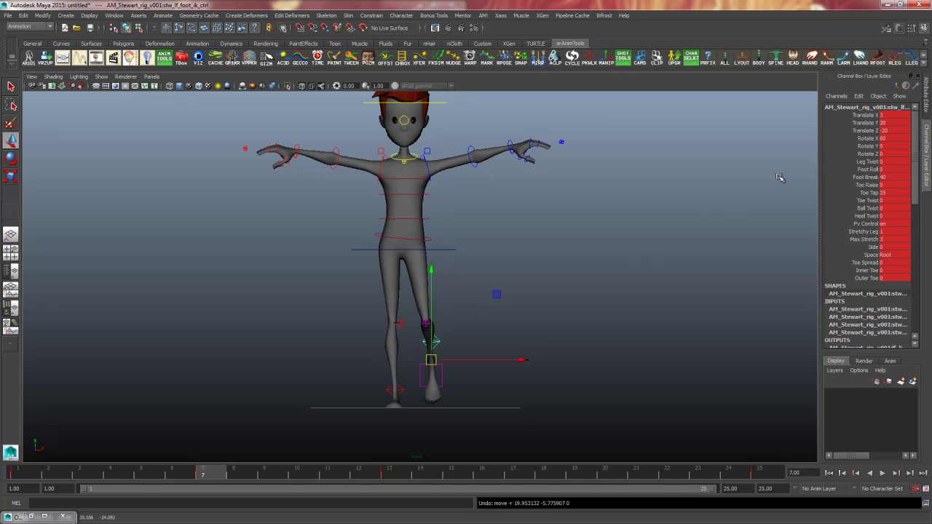
drag(522, 358, 529, 361)
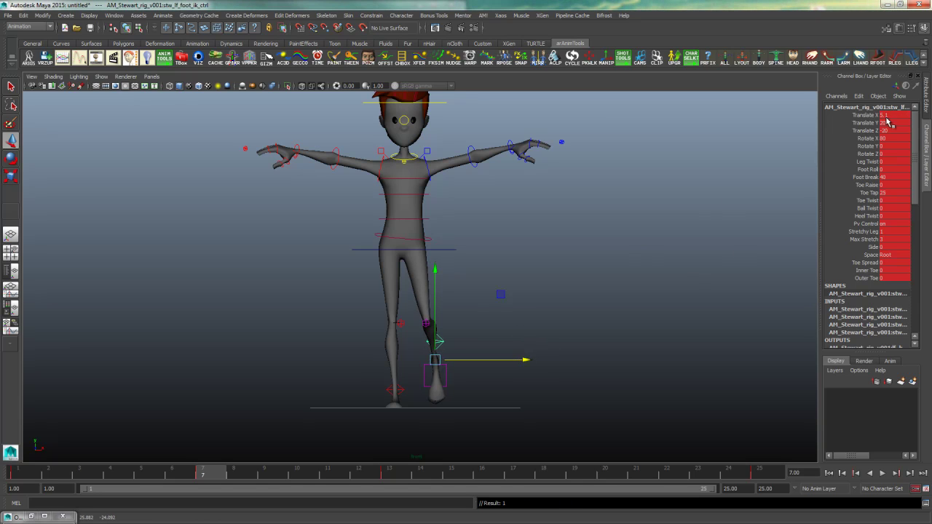
double_click(895, 115)
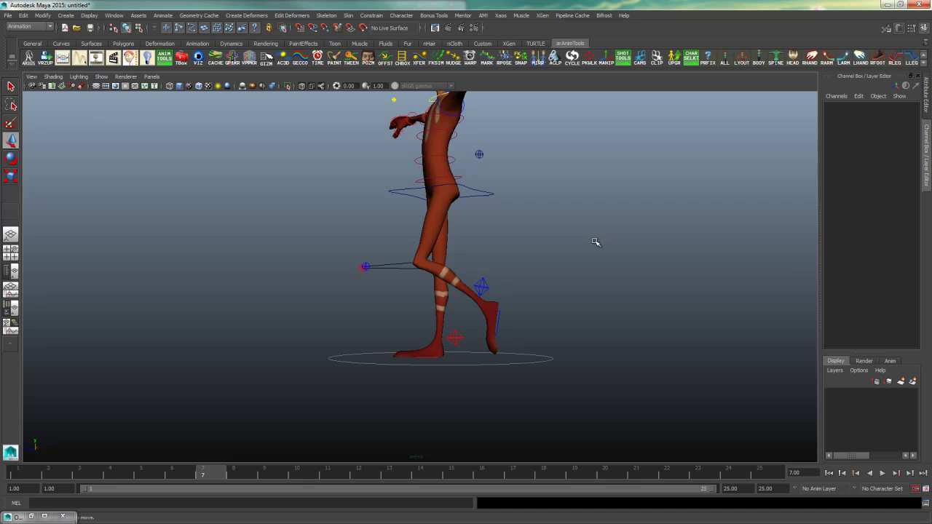
Check the passing pose in the perspective and side views, and key all of the rig's controls at frame 7
alt+drag(595, 242, 431, 349)
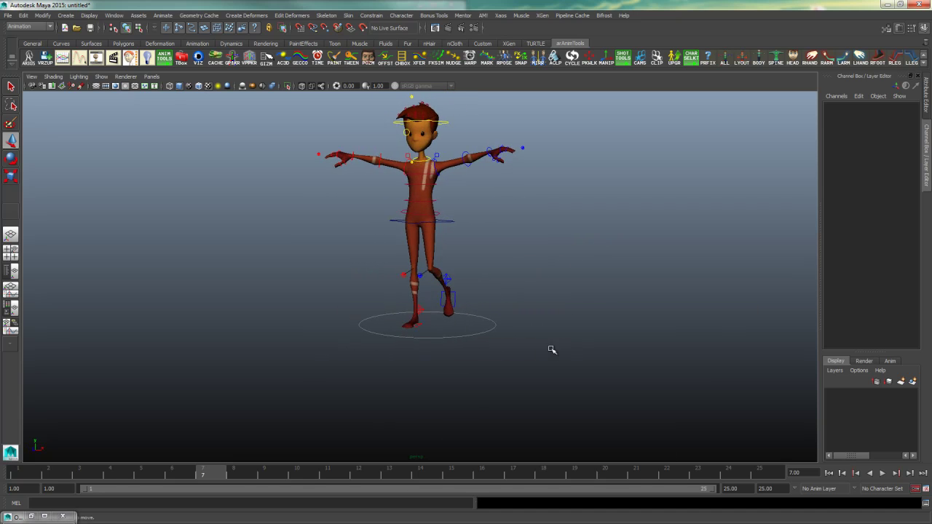
key(space)
key(space)
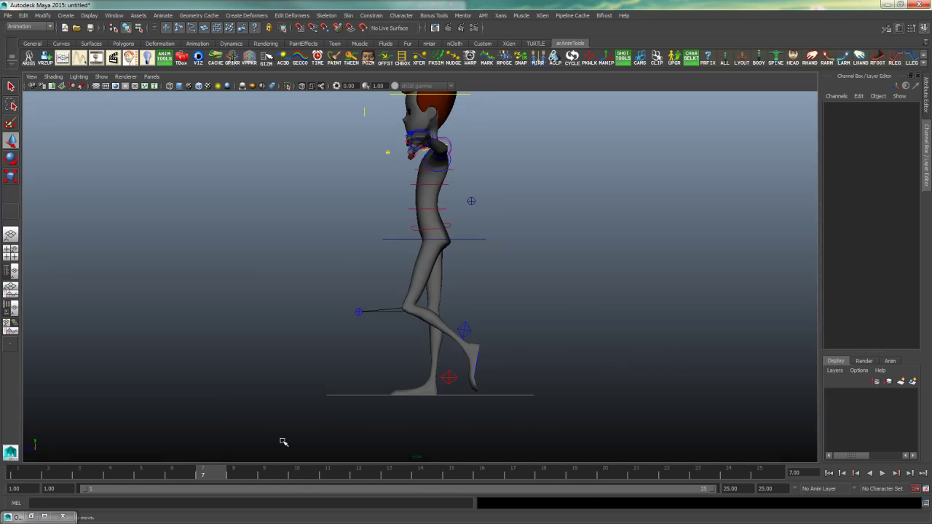
drag(283, 442, 626, 218)
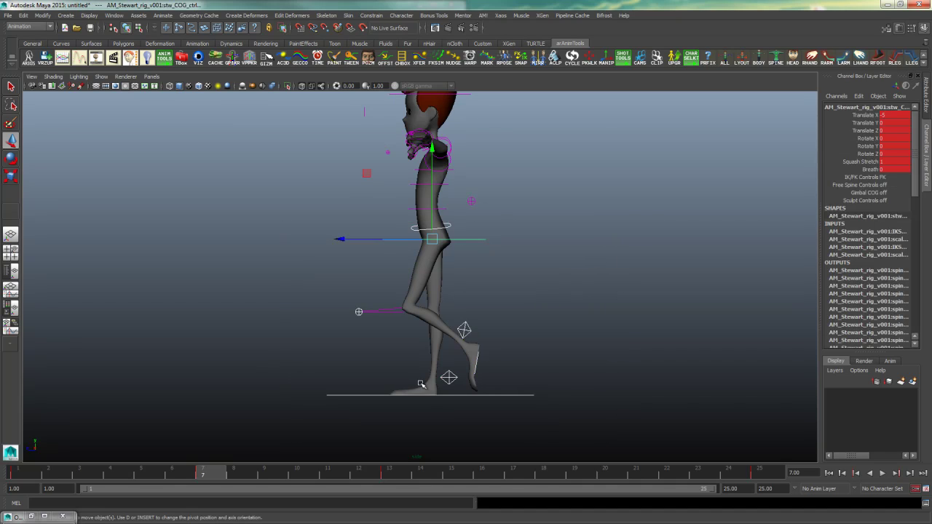
key(s)
Go to frame 19 and check its pass position in the Key2 walk reference image in Windows Photo Viewer
click(578, 474)
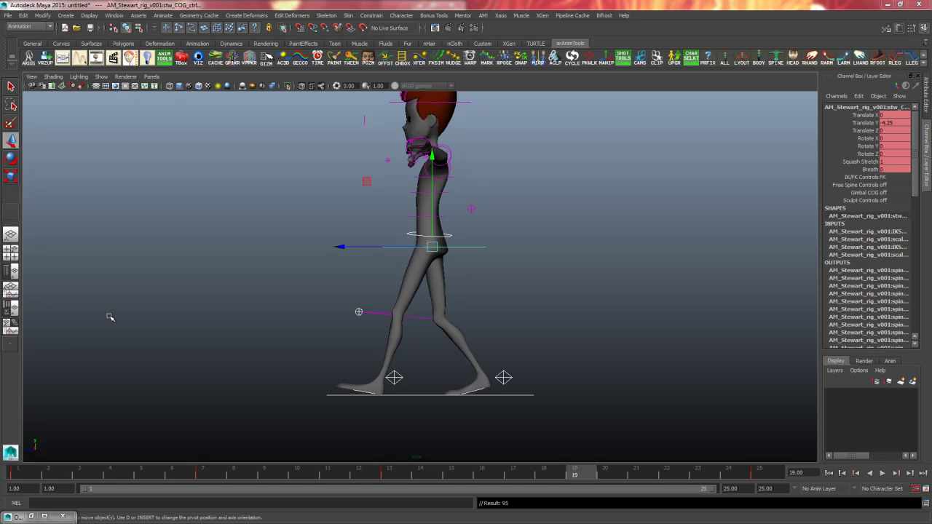
key(alt+Tab)
drag(64, 89, 541, 38)
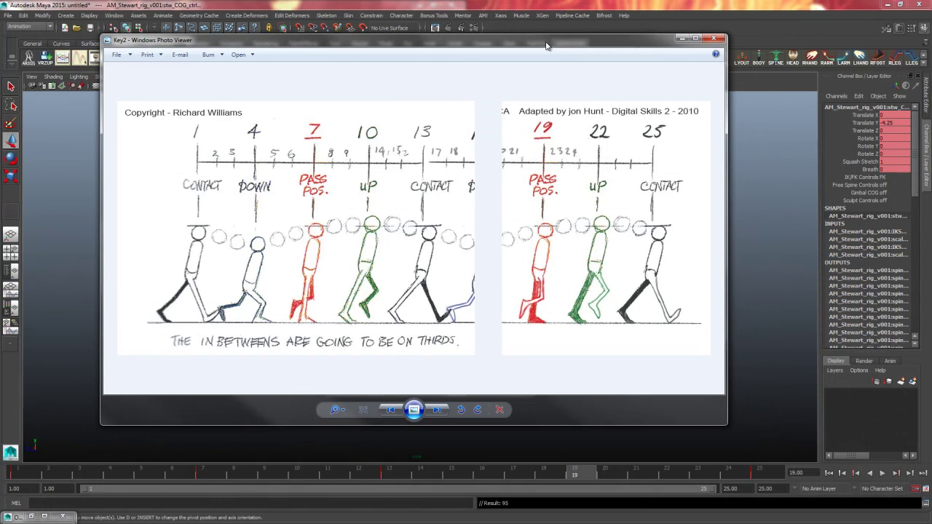
key(alt+Tab)
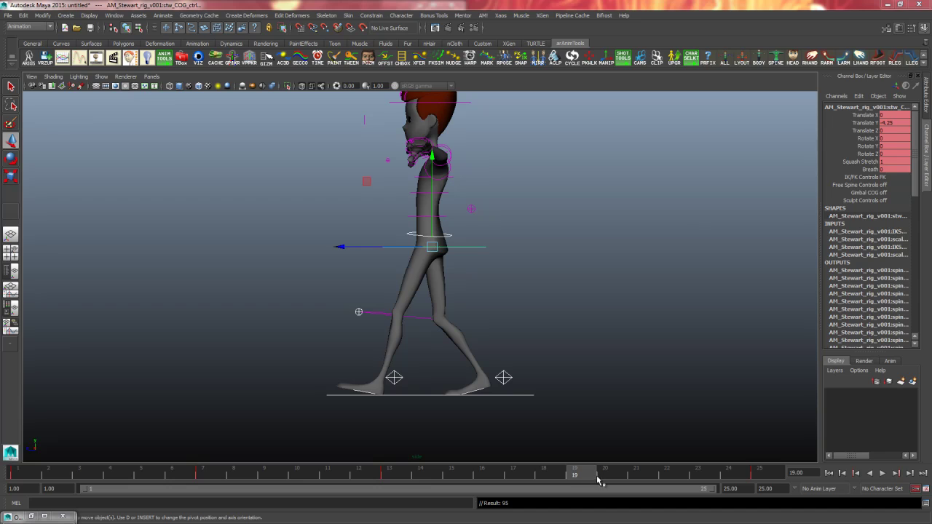
Back in Maya, key all of the rig's controls at frame 19
click(302, 439)
drag(302, 439, 593, 260)
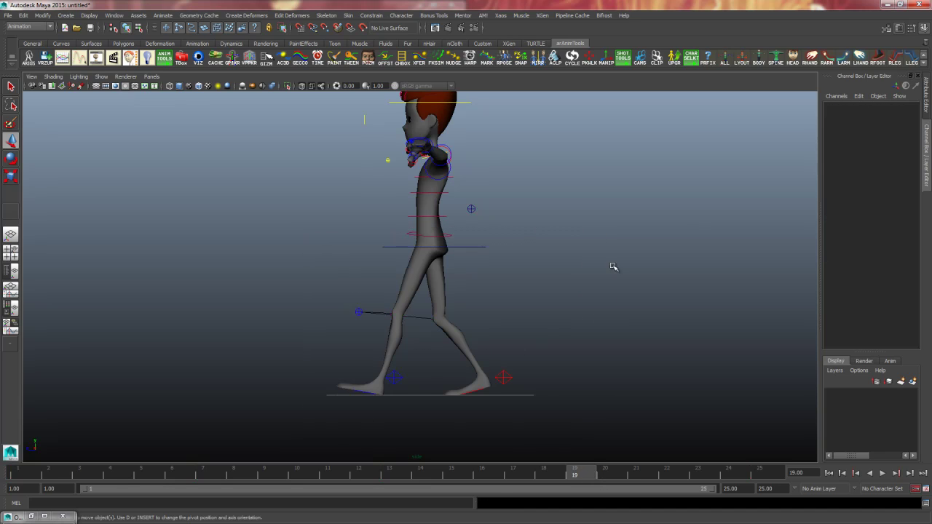
key(ctrl+z)
key(s)
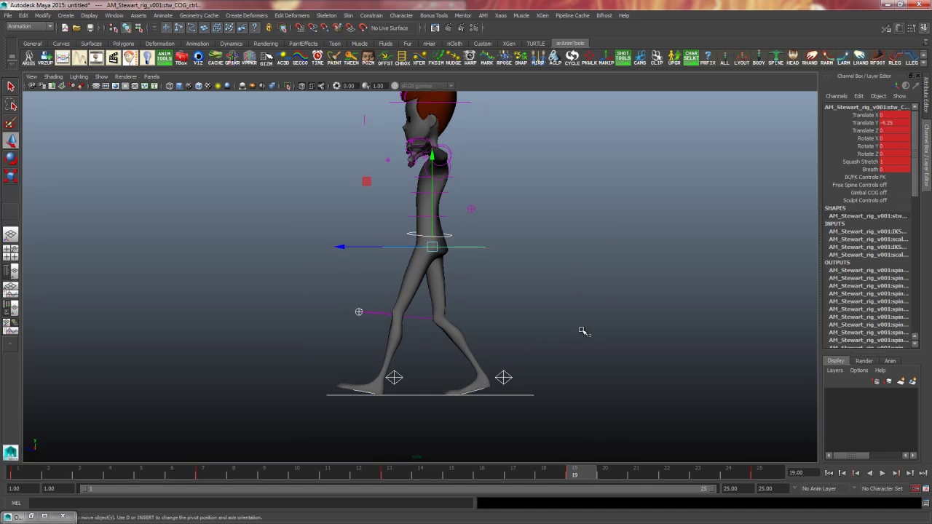
Set the FK hip control's Rotate Y to 15 at frame 19
click(582, 330)
drag(464, 231, 440, 244)
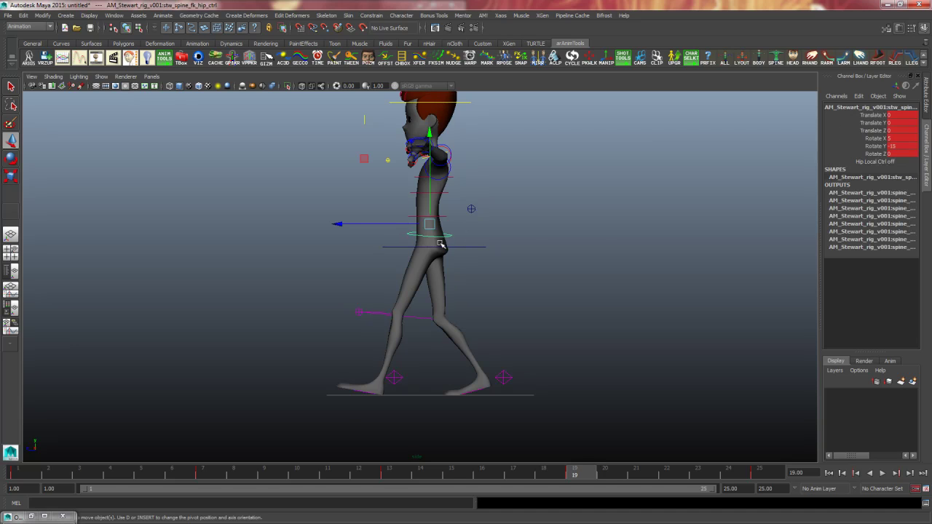
double_click(894, 146)
text(15)
key(Return)
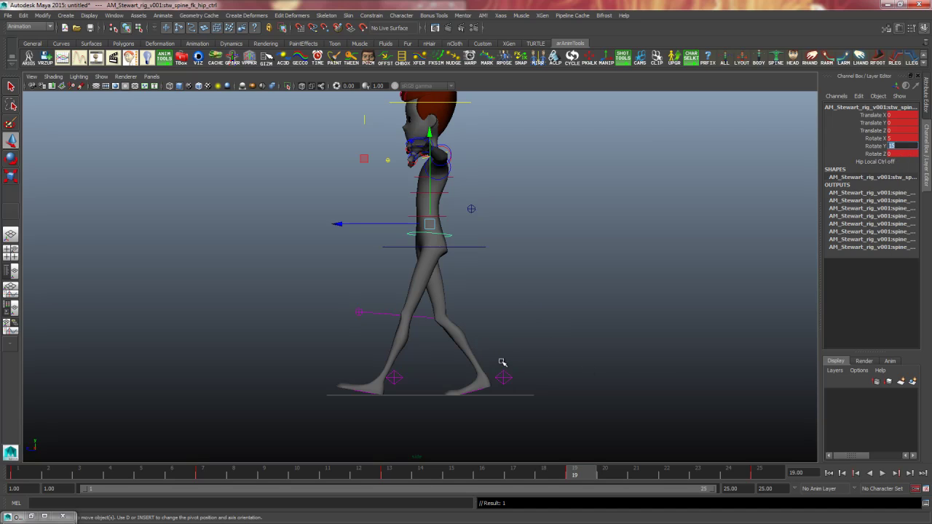
Select the right foot IK control and copy its key at frame 7
drag(520, 374, 537, 415)
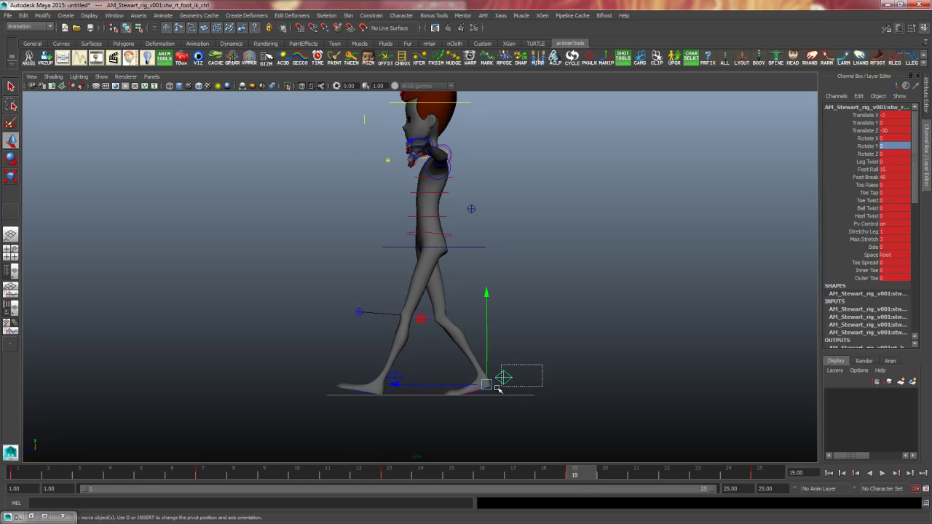
key(space)
key(space)
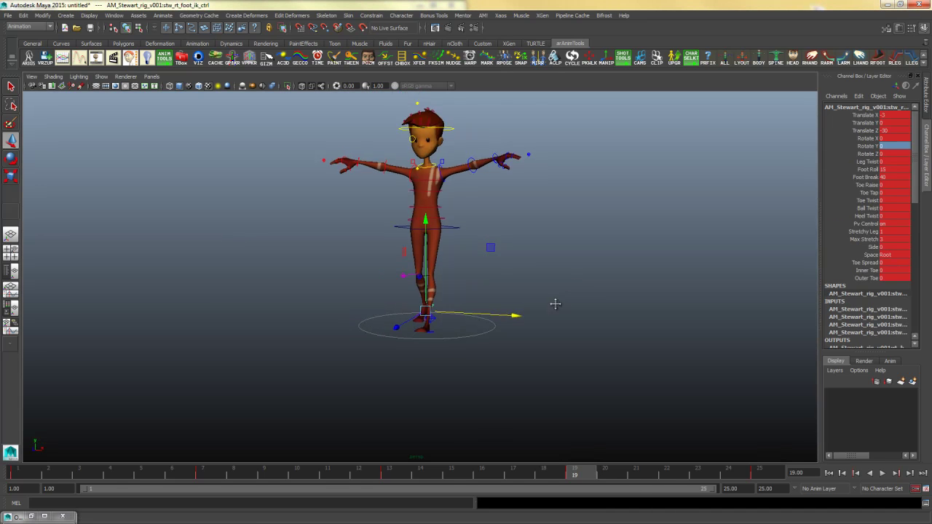
scroll(780, 297, up, 6)
click(456, 319)
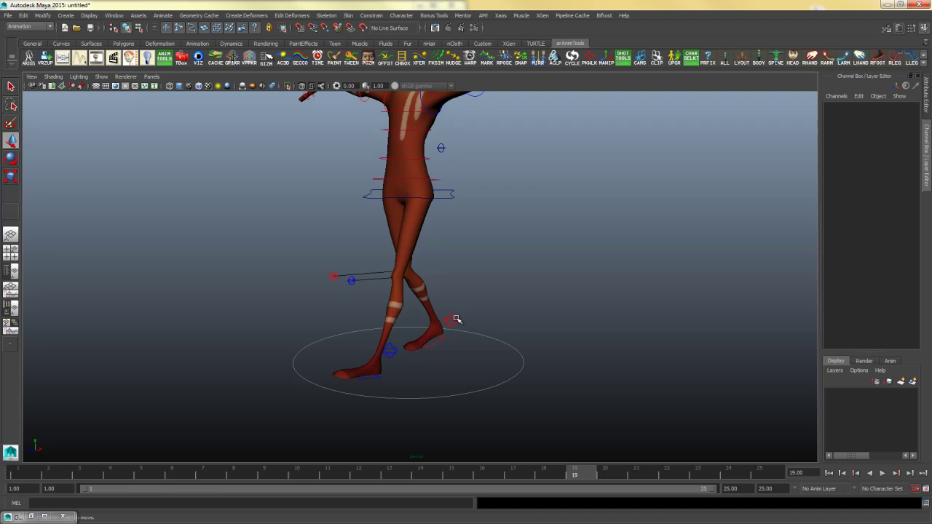
click(456, 319)
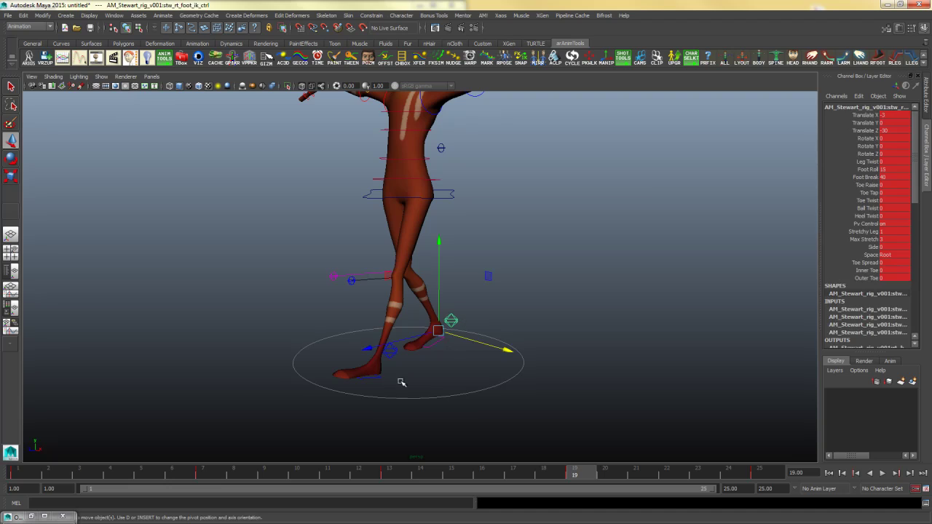
click(211, 476)
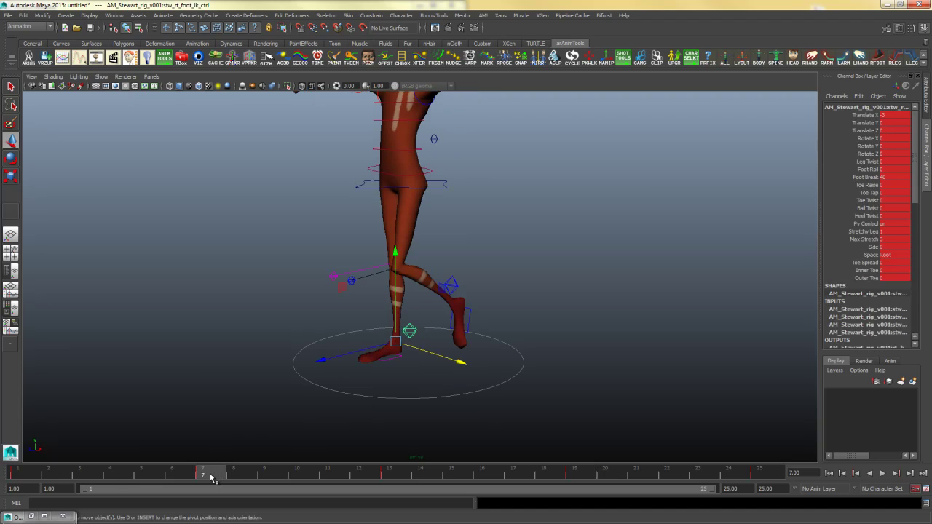
right_click(210, 477)
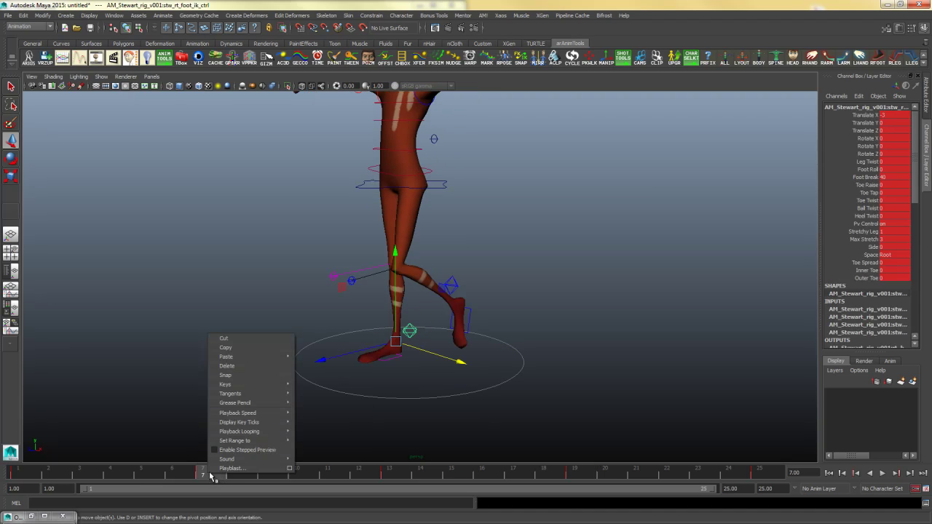
click(232, 357)
Paste the copied foot key onto the left foot IK control at frame 19
drag(486, 266, 431, 290)
click(580, 475)
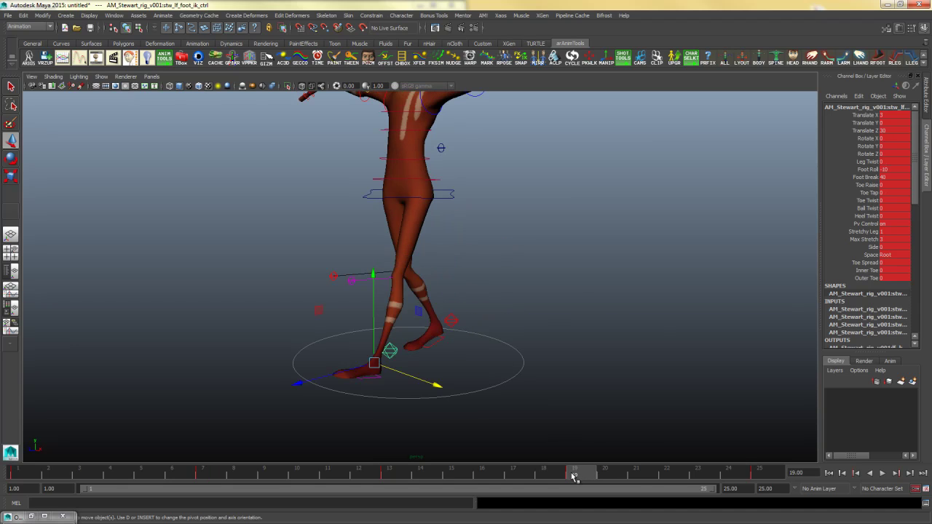
right_click(576, 477)
mouse_move(612, 361)
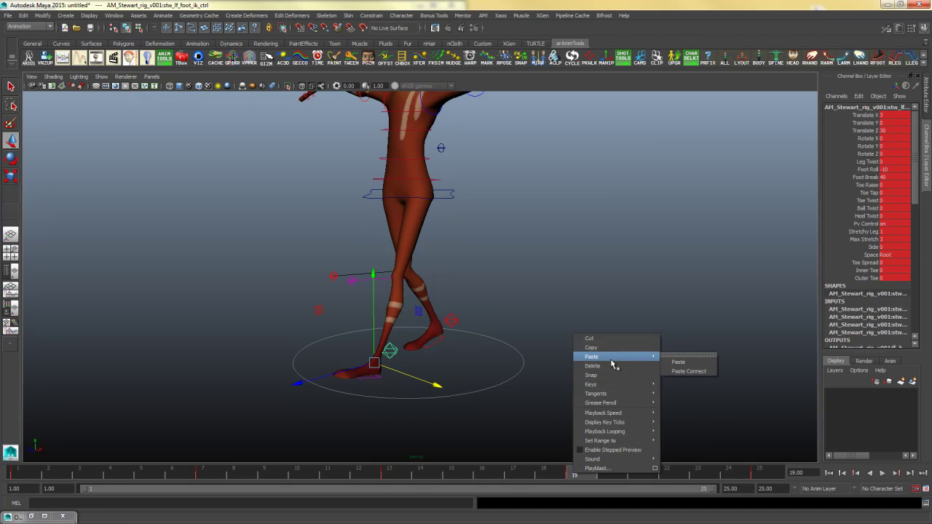
click(671, 362)
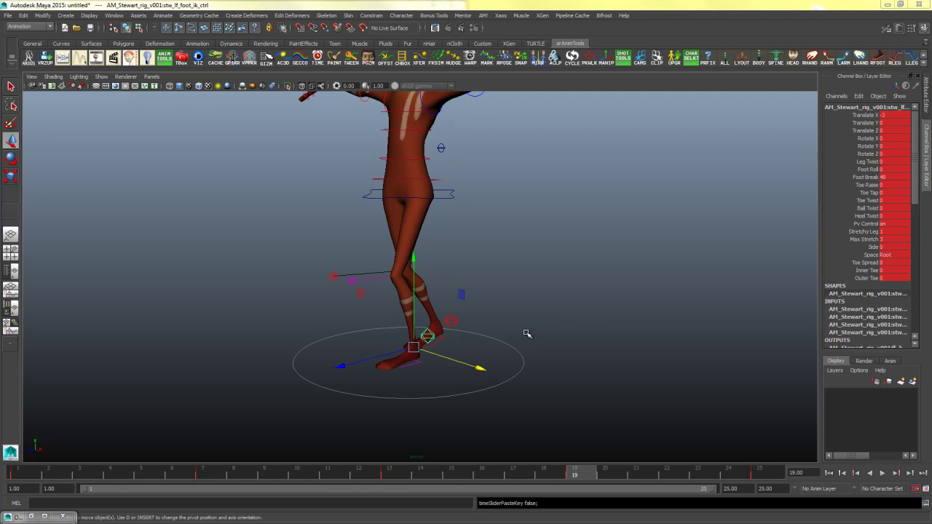
Set the left foot IK control's Translate X to 3 at frame 19
alt+drag(569, 322, 551, 313)
click(884, 115)
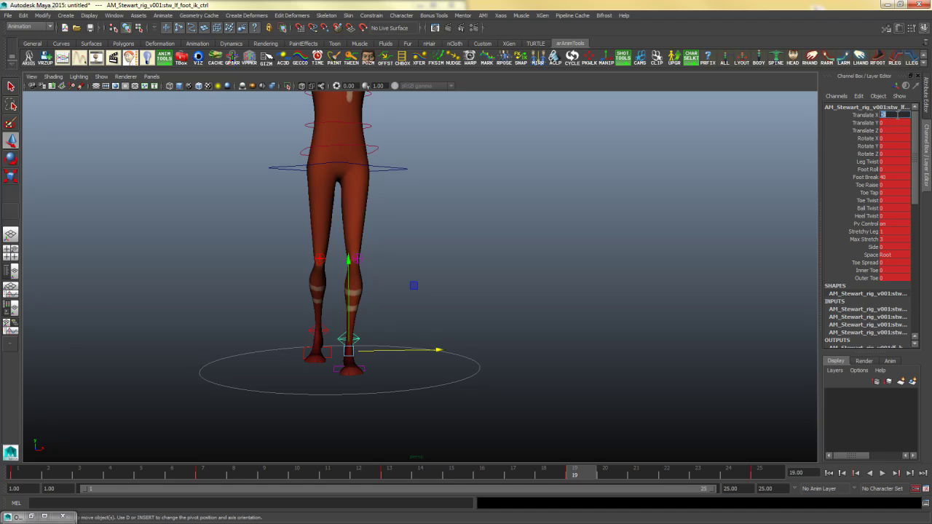
text(0)
key(Return)
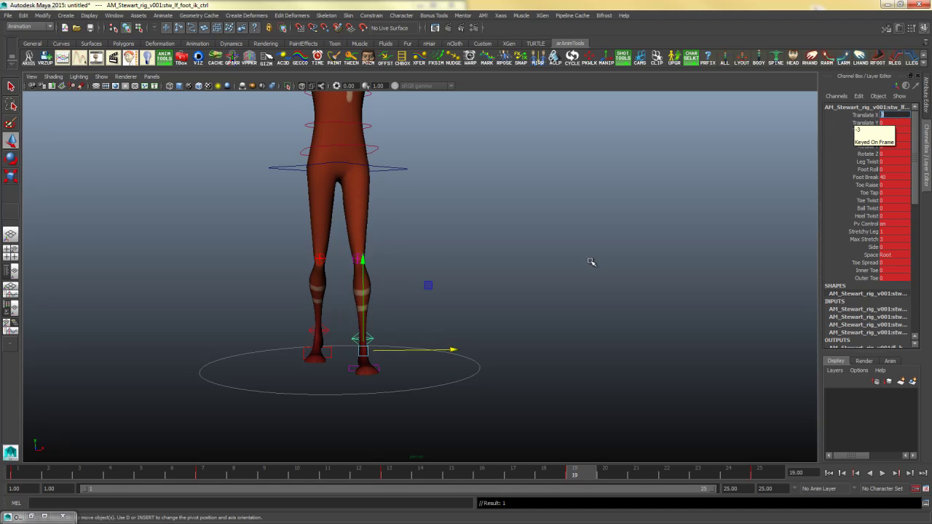
Go to frame 7 and copy the raised left foot IK control's key
alt+drag(591, 262, 457, 338)
alt+drag(538, 415, 522, 416)
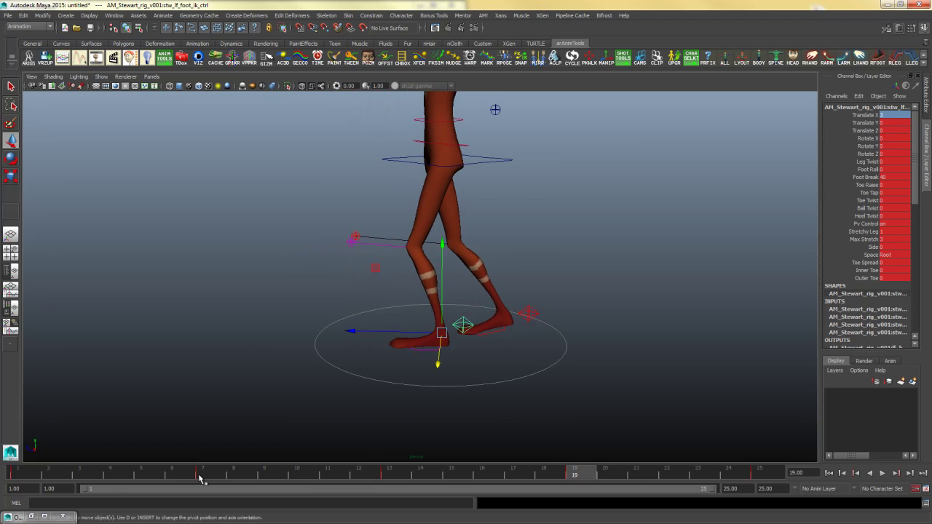
click(204, 474)
alt+drag(437, 413, 524, 364)
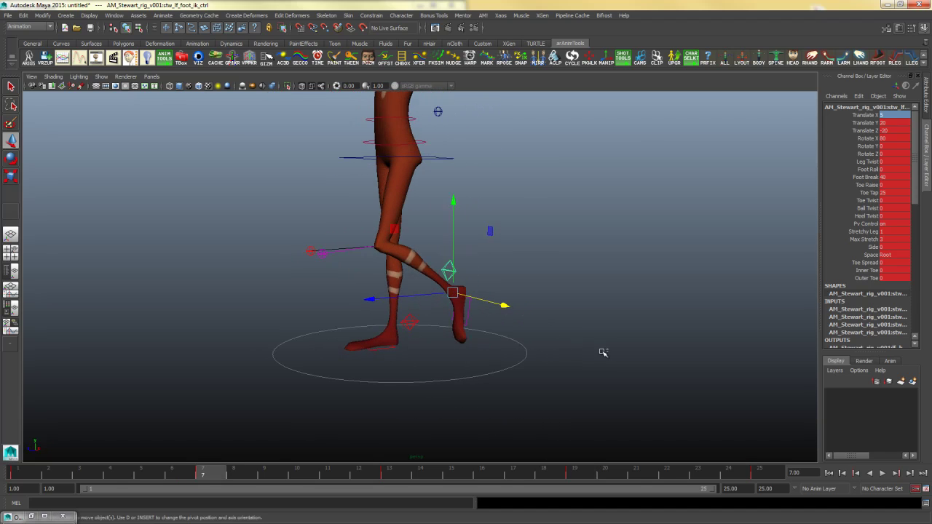
click(604, 351)
click(473, 291)
right_click(215, 477)
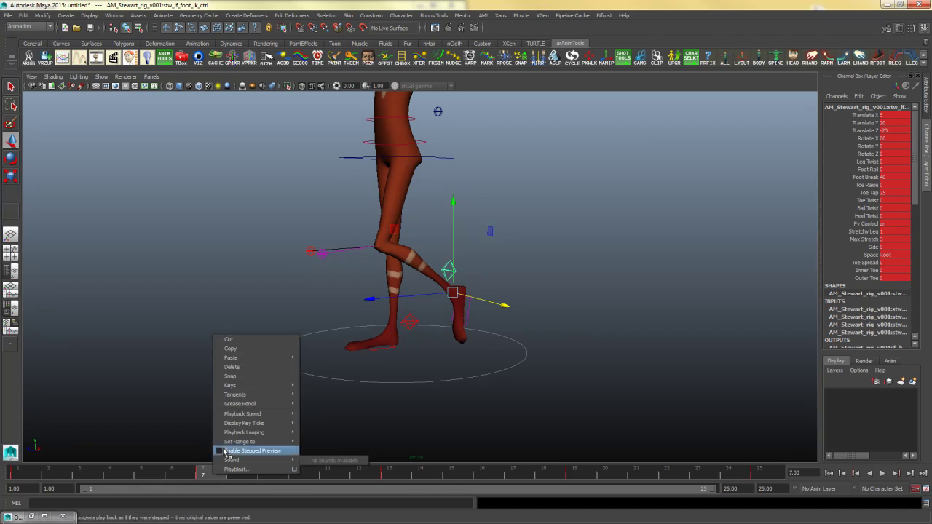
click(239, 349)
Paste the copied raised-foot key onto the right foot IK control at frame 19
click(576, 474)
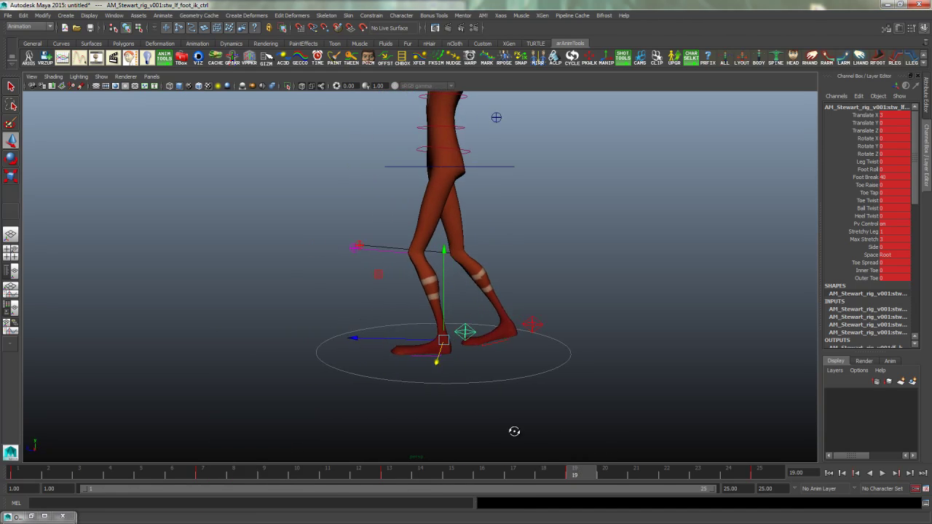
click(547, 324)
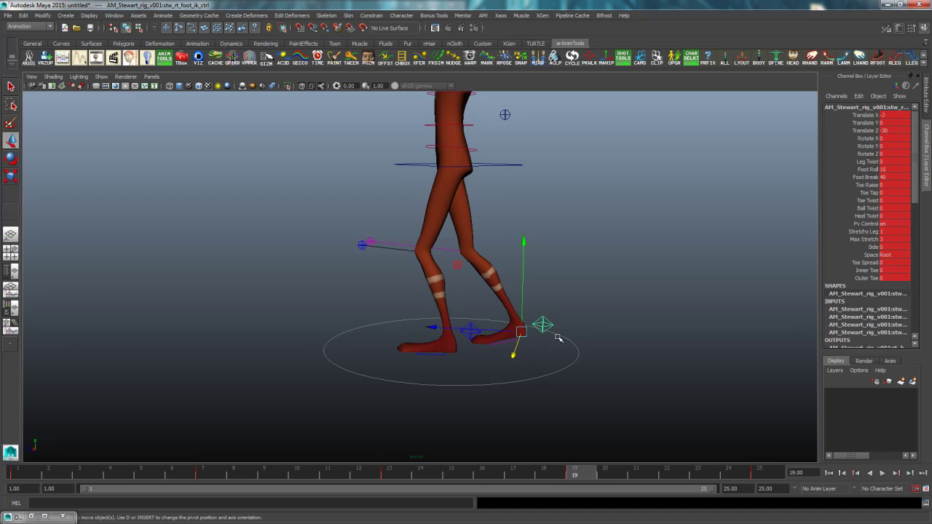
right_click(581, 477)
mouse_move(641, 358)
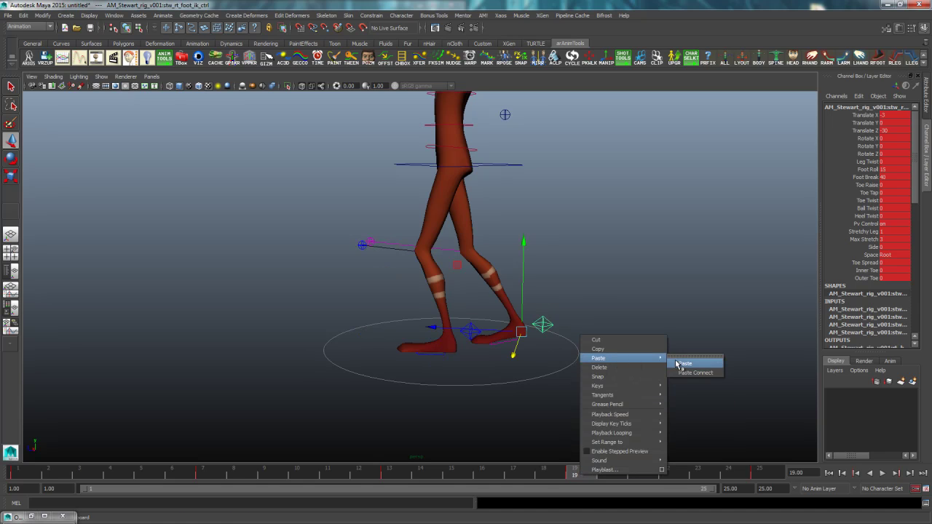
click(678, 360)
Set the right foot IK control's Translate X to -5 at frame 19
alt+drag(676, 358, 649, 244)
click(884, 115)
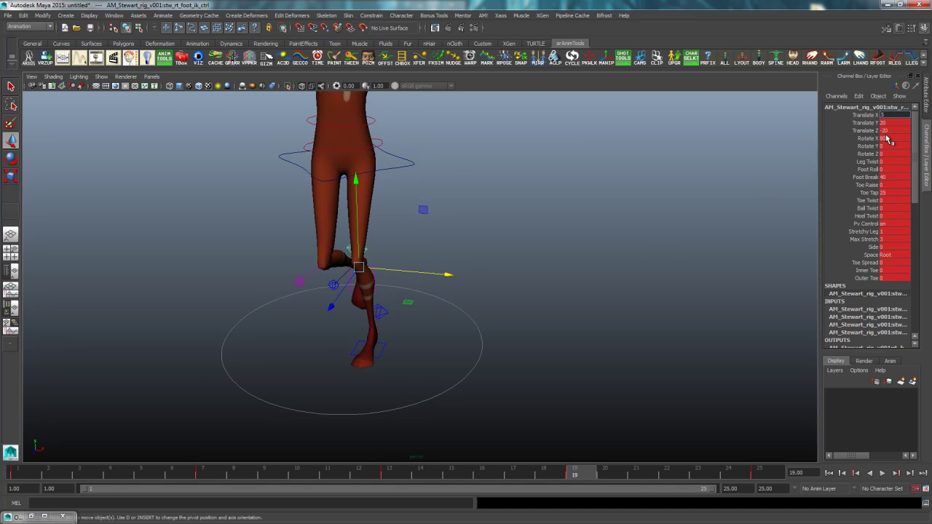
text(-5)
key(Return)
Compare the COG control's frame 7 values and set its Translate Y to 0 at frame 19
alt+drag(474, 327, 388, 315)
click(504, 163)
alt+middle_drag(558, 192, 590, 292)
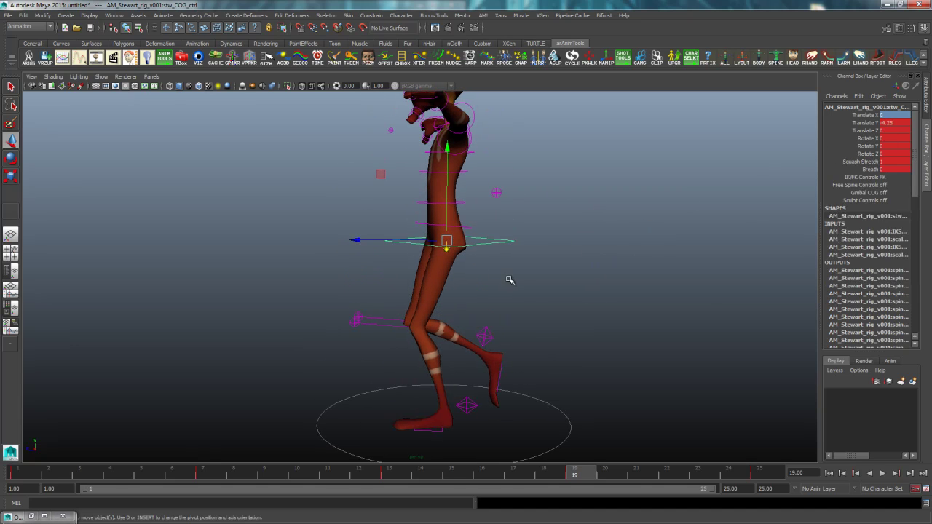
click(212, 474)
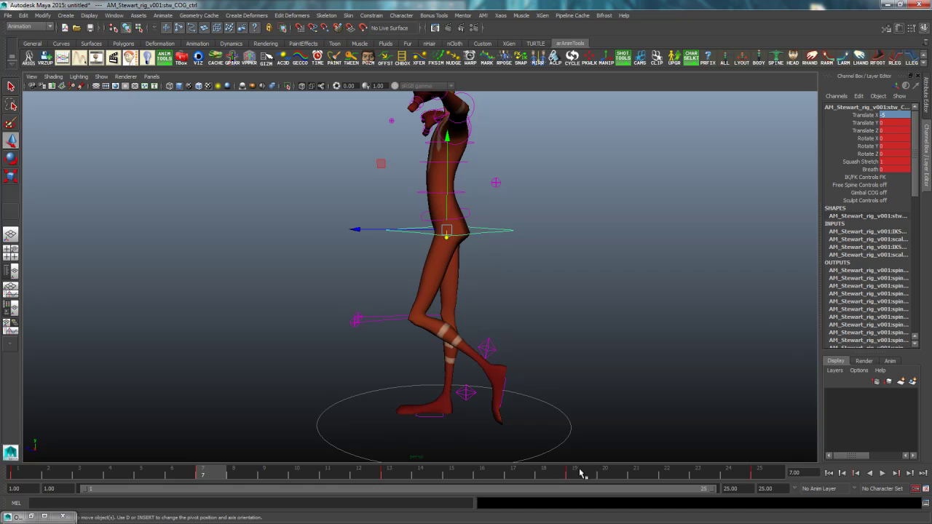
click(580, 475)
click(900, 123)
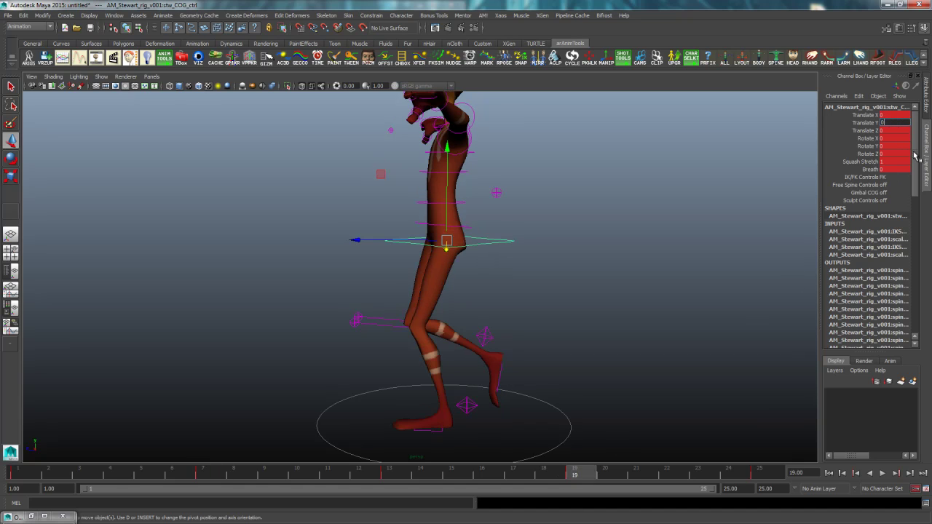
key(Return)
alt+drag(547, 322, 587, 327)
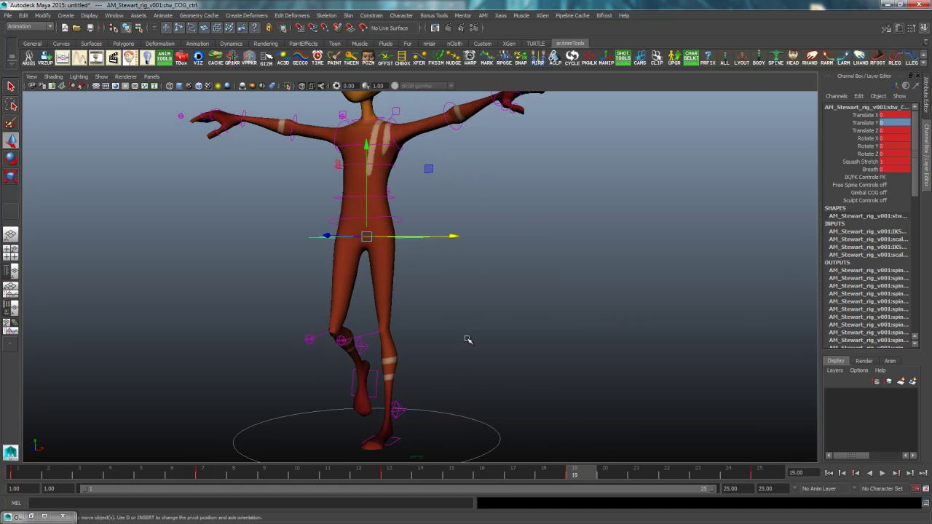
click(469, 267)
click(428, 238)
click(445, 208)
click(431, 260)
click(179, 223)
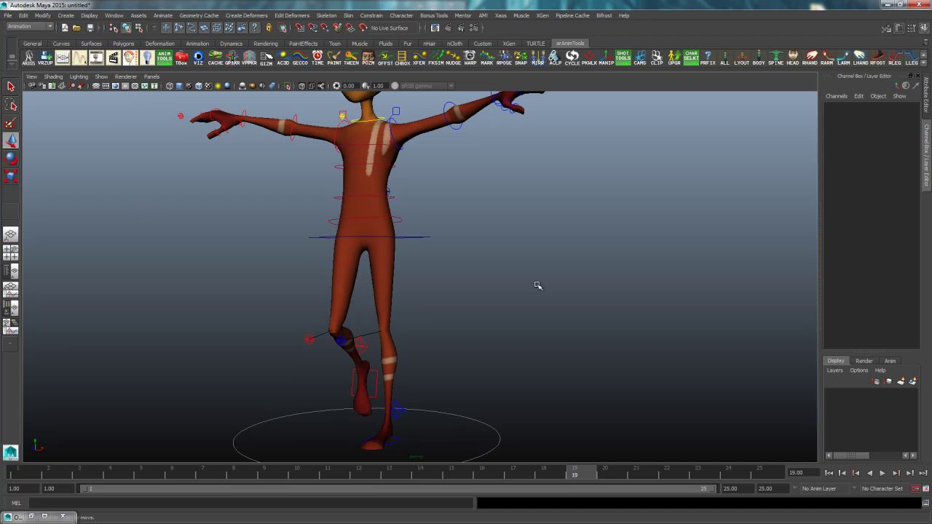
click(435, 262)
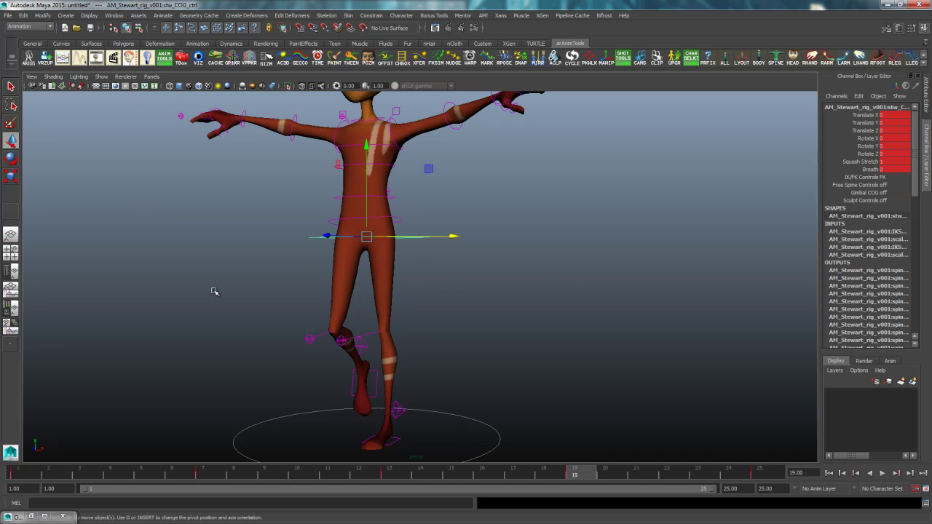
Using the front view of the four-view layout, shift the COG control about 0.5 along X at frame 19
click(10, 254)
click(314, 344)
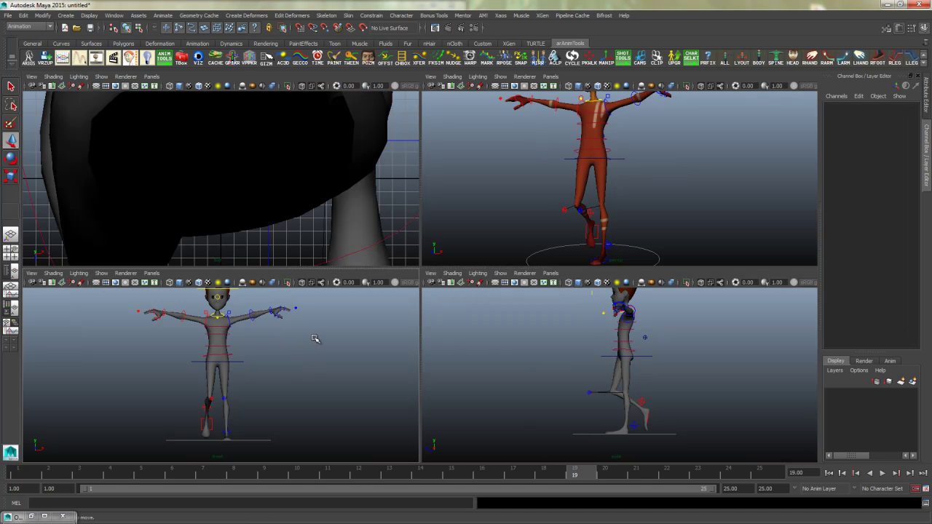
click(241, 363)
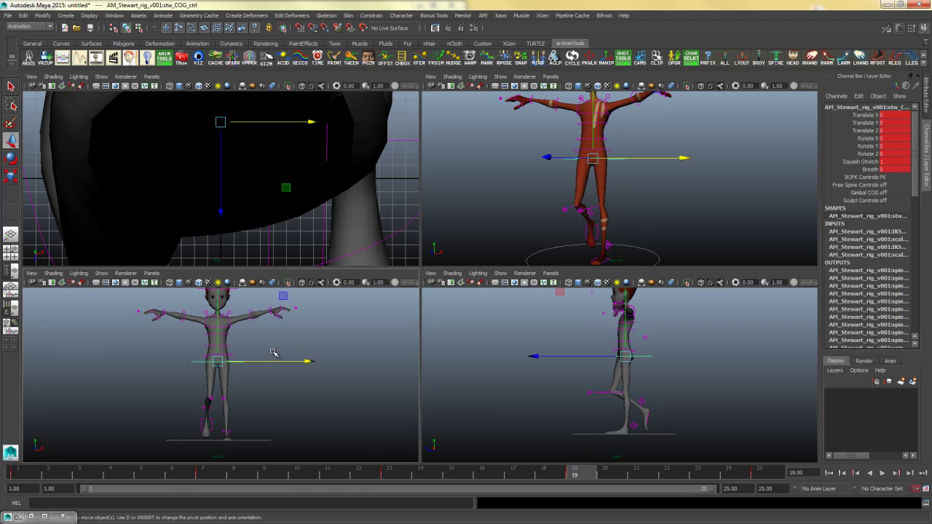
key(w)
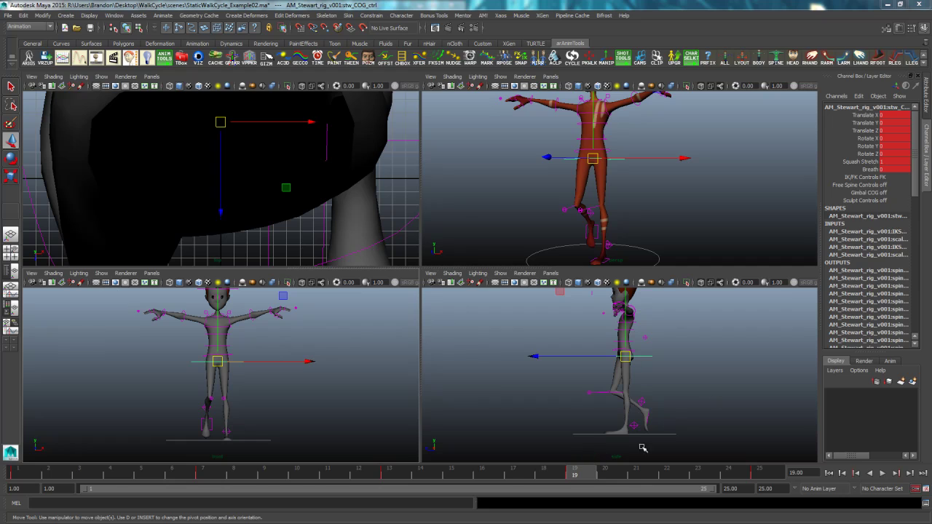
drag(310, 362, 314, 363)
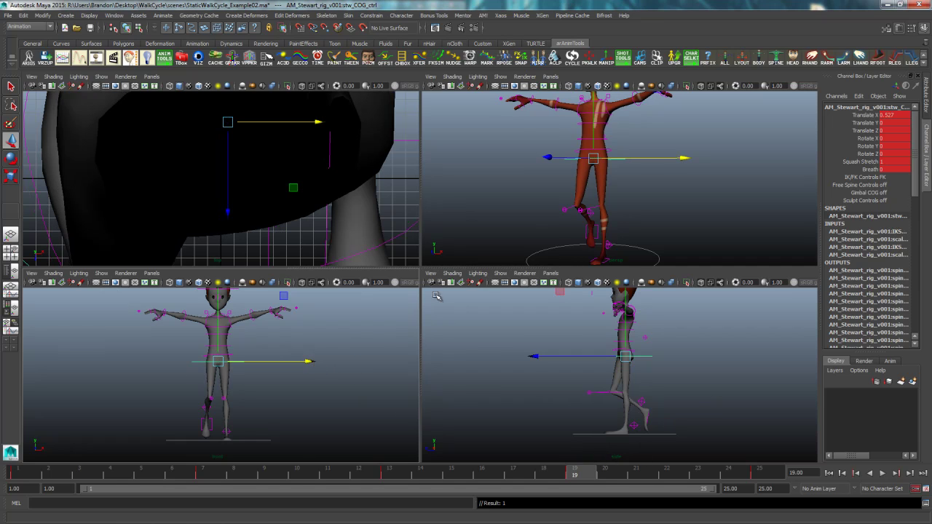
Set the COG control's Translate X at frame 19 to the opposite of its frame 7 value, shifting the body over the left foot
key(space)
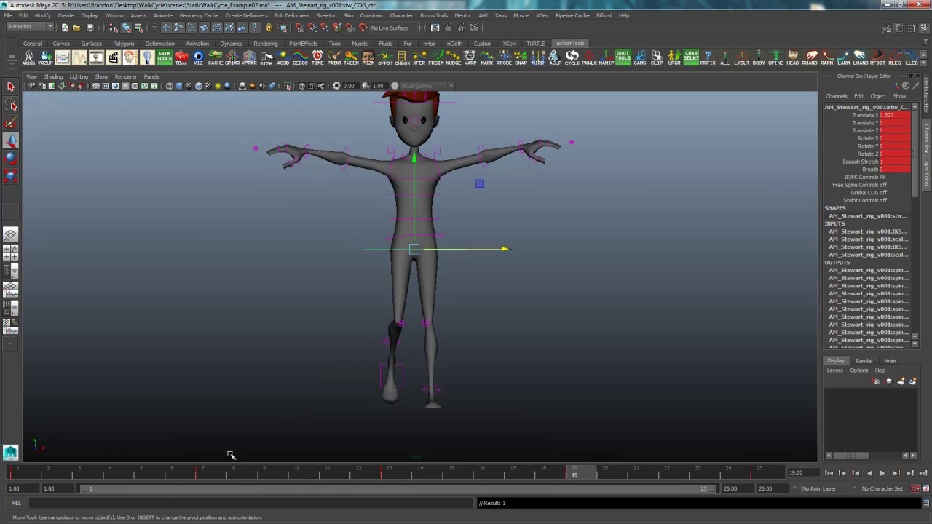
click(212, 476)
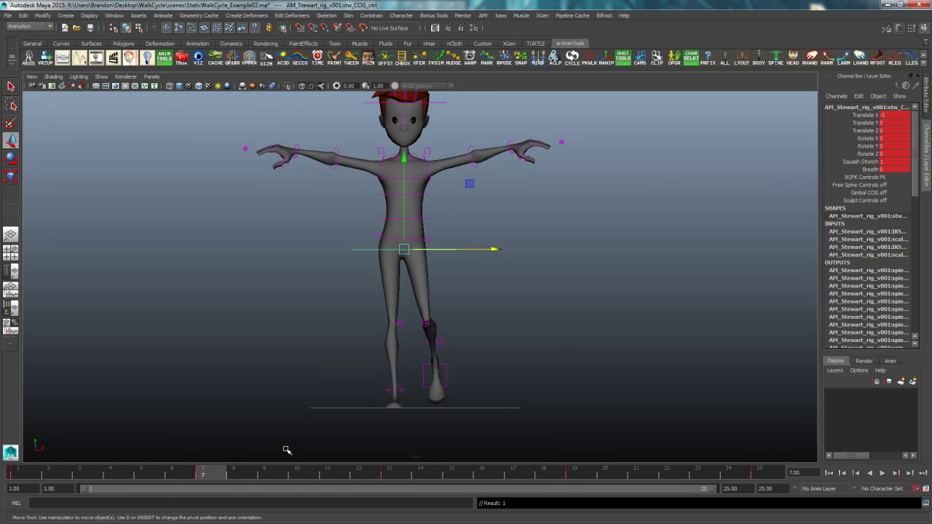
click(583, 475)
click(894, 116)
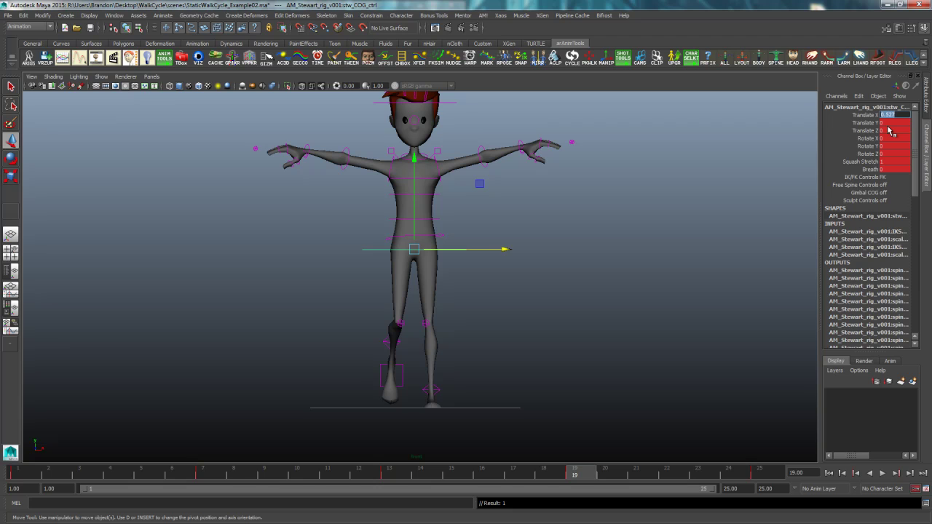
text(0)
key(Return)
click(624, 354)
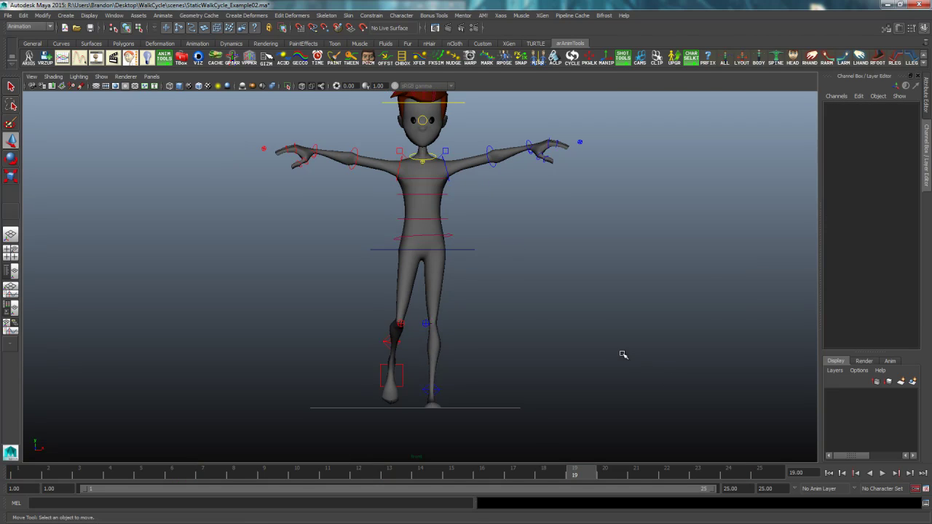
Select the root control in the perspective view and step through the keyed poses to review the walk
key(space)
key(space)
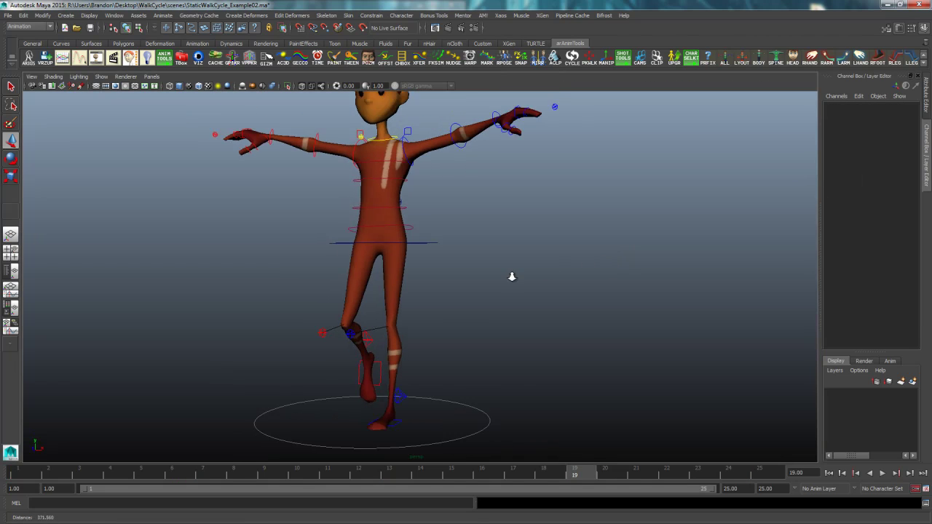
drag(535, 376, 466, 423)
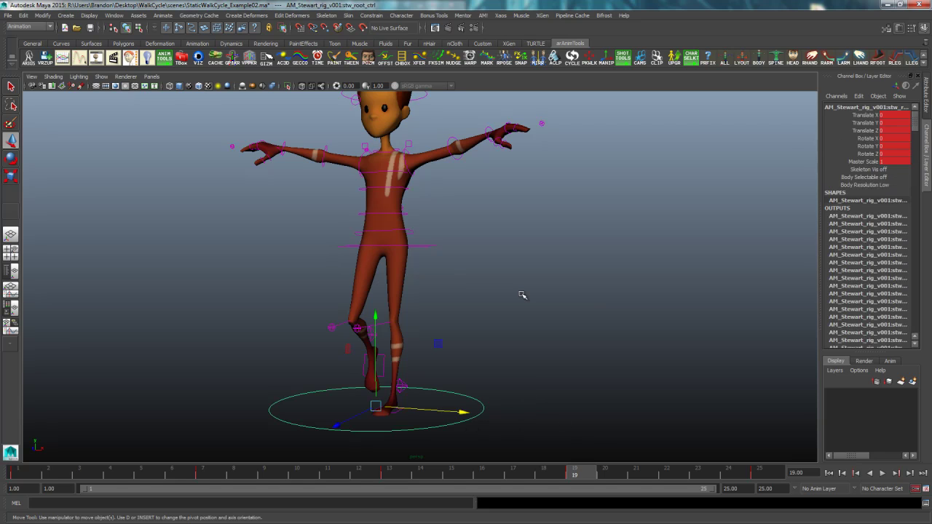
key(period)
key(period)
key(period)
key(period)
key(period)
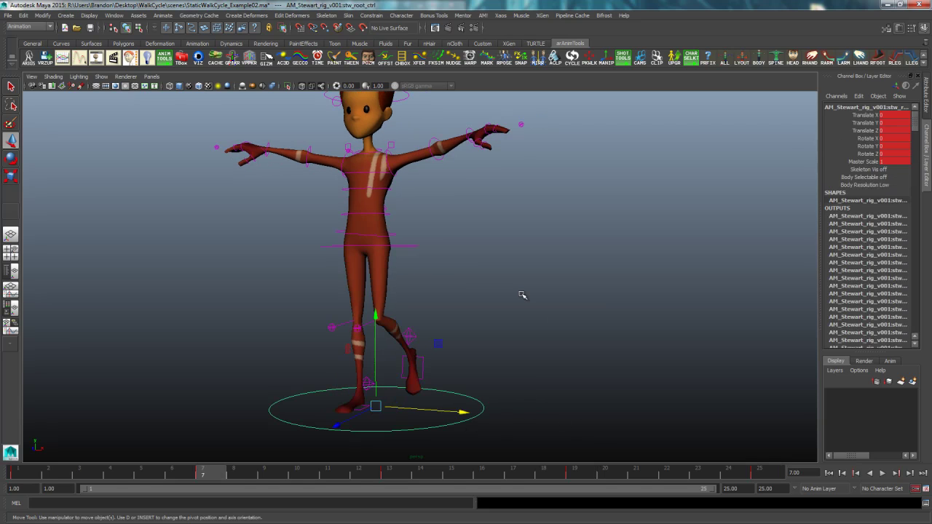
Play the walk cycle in the side view, stop it, and clear the selection
key(period)
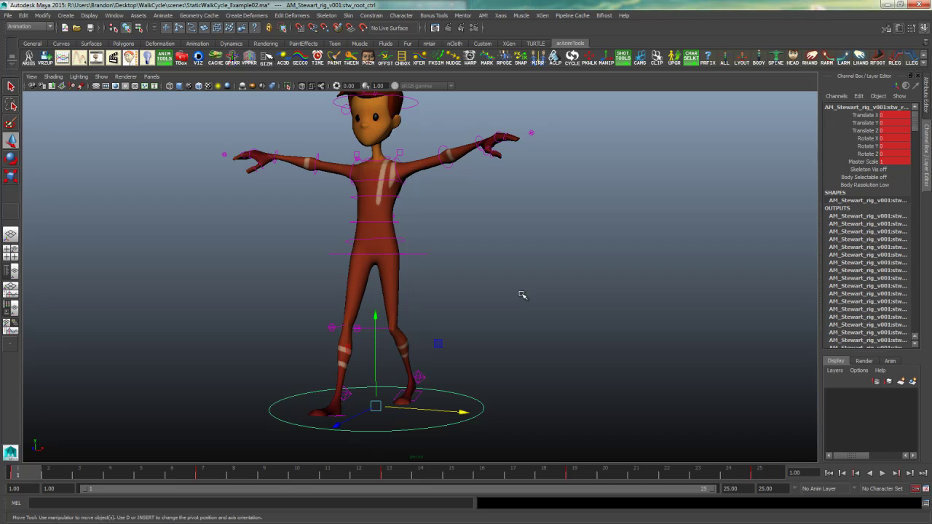
key(space)
key(space)
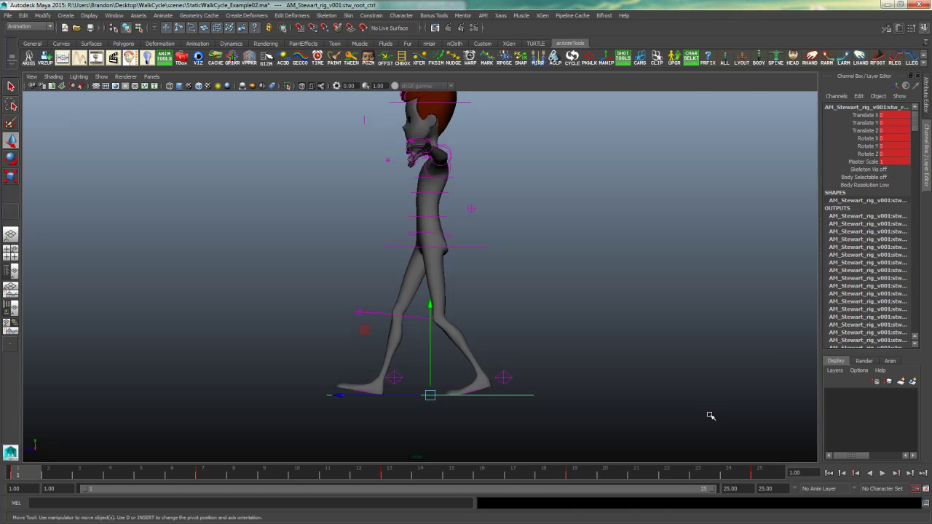
click(884, 473)
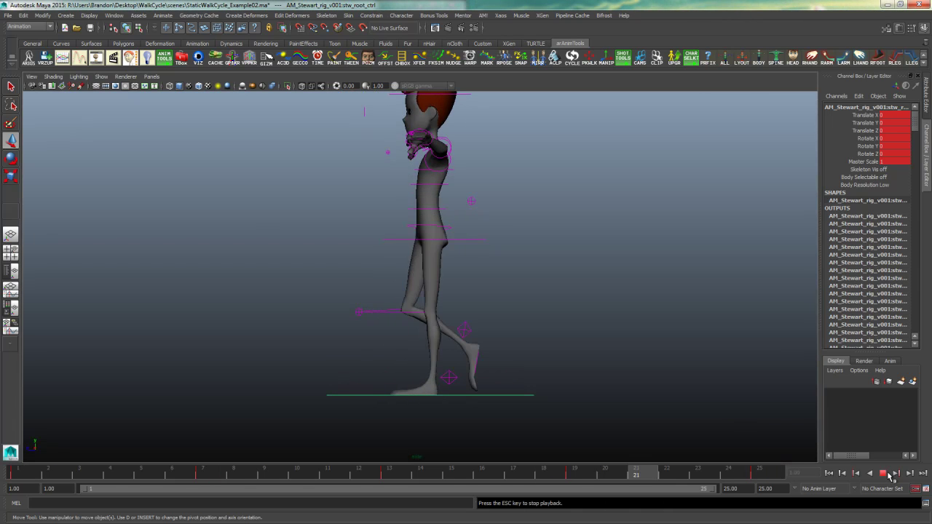
click(884, 474)
click(597, 356)
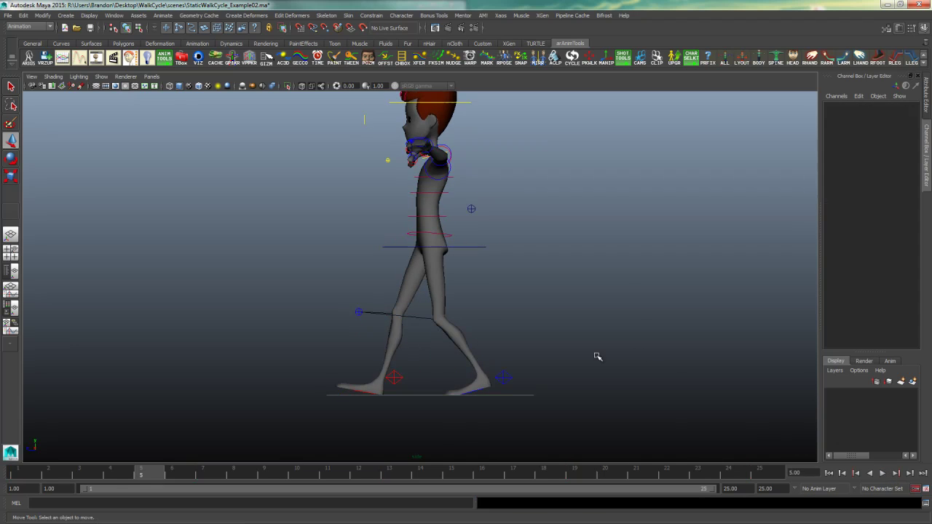
Select the rig's COG, hip, knee, foot and root controls together in the perspective view
key(space)
mouse_move(553, 312)
mouse_down()
mouse_move(597, 328)
mouse_move(551, 316)
mouse_up()
mouse_move(551, 316)
alt+middle_down()
mouse_move(546, 346)
mouse_move(535, 337)
mouse_move(539, 323)
mouse_move(558, 325)
alt+middle_up()
key(space)
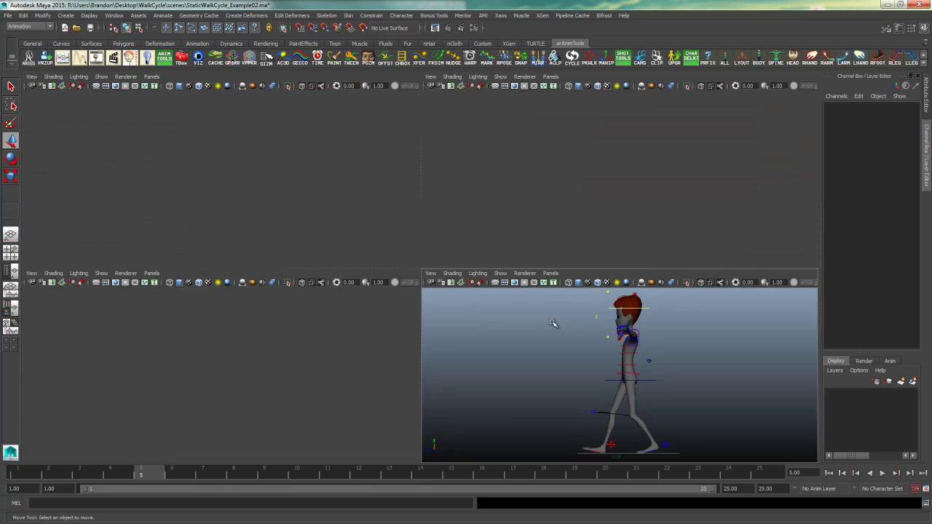
key(space)
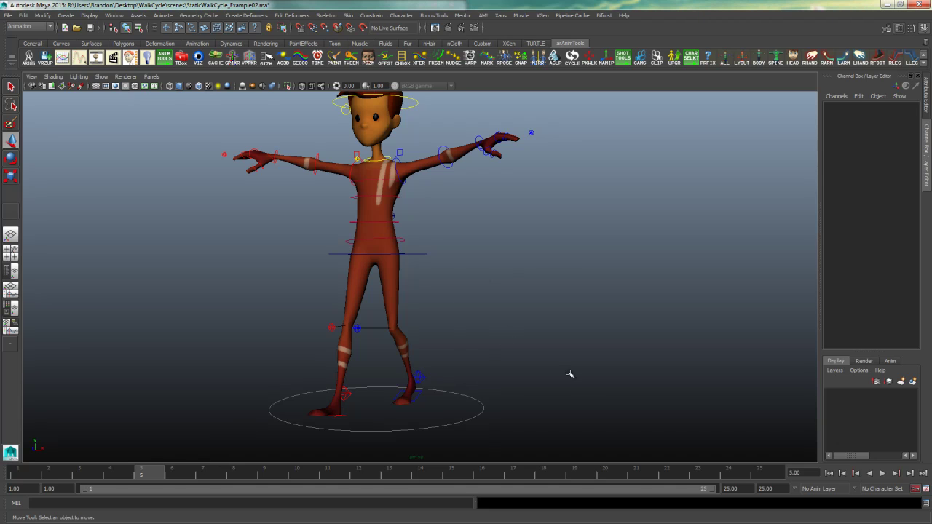
alt+drag(565, 374, 504, 373)
drag(298, 449, 608, 257)
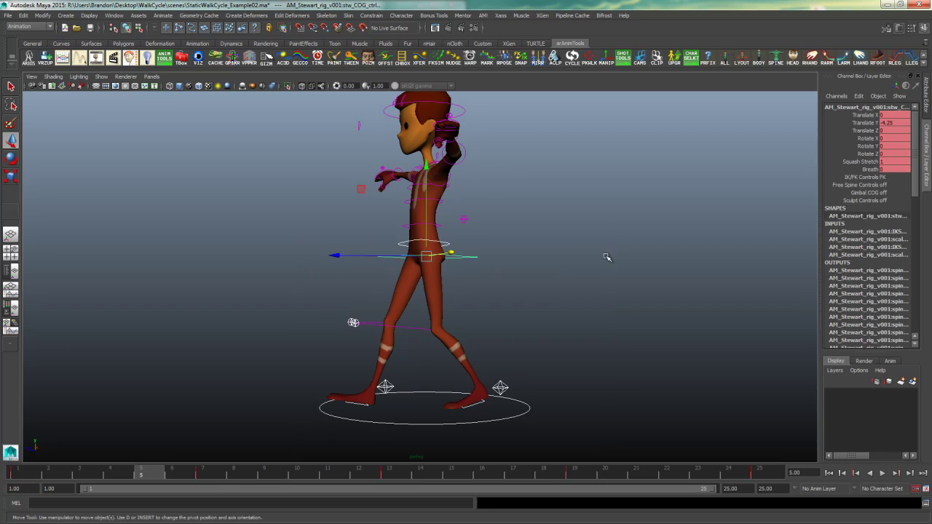
Go to frame 4 and show the character in the full-size side view
click(108, 477)
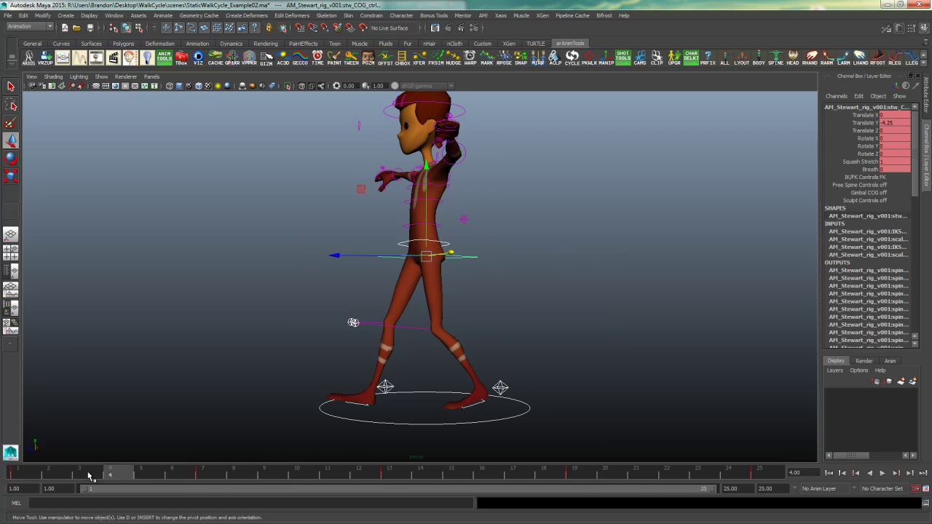
click(88, 476)
key(space)
key(space)
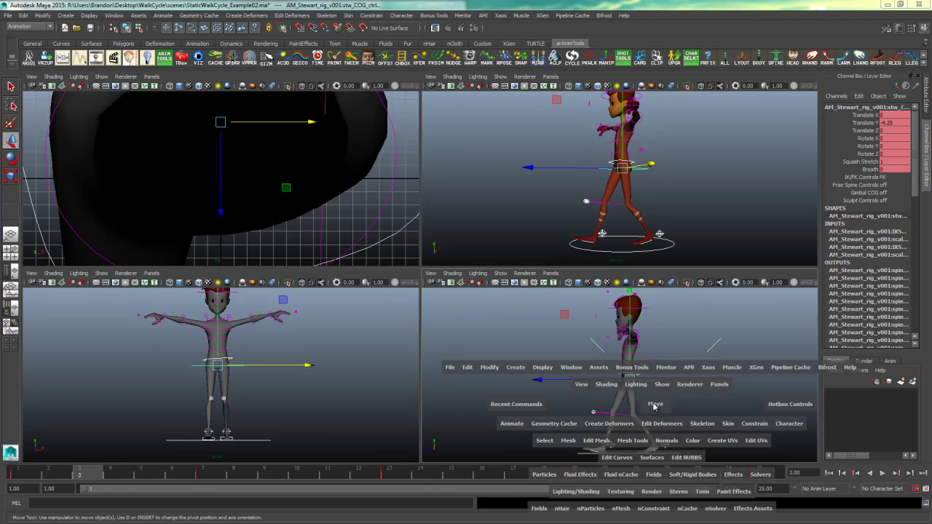
key(space)
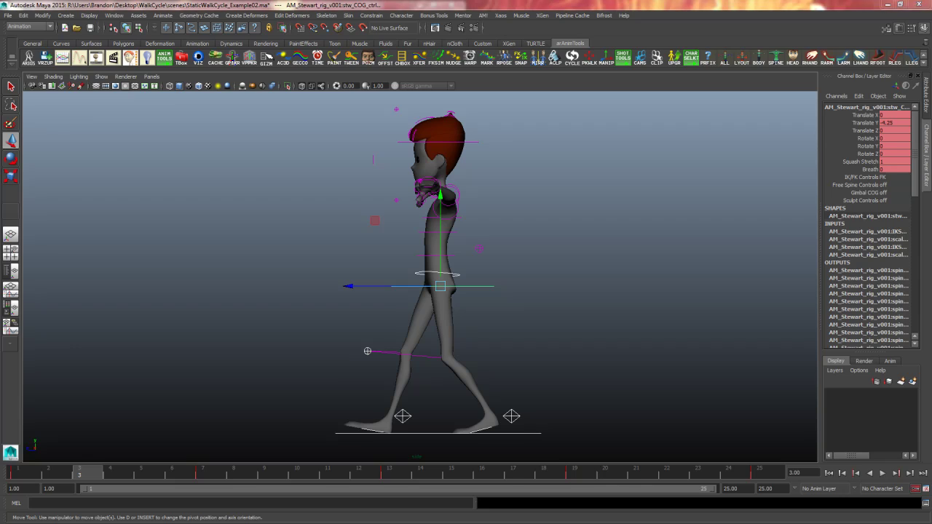
click(124, 477)
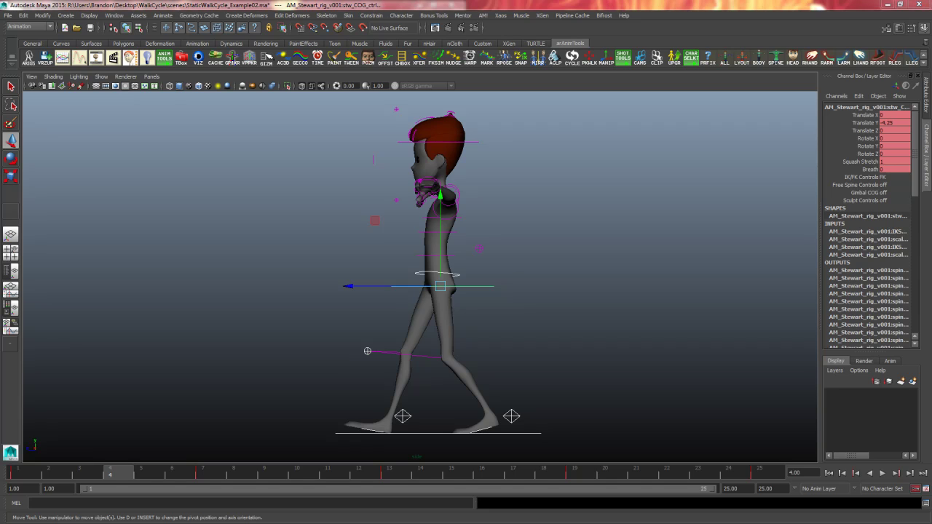
Consult the walk-cycle reference chart for the down pose and key the selected lower-body controls at frame 4
key(alt+Tab)
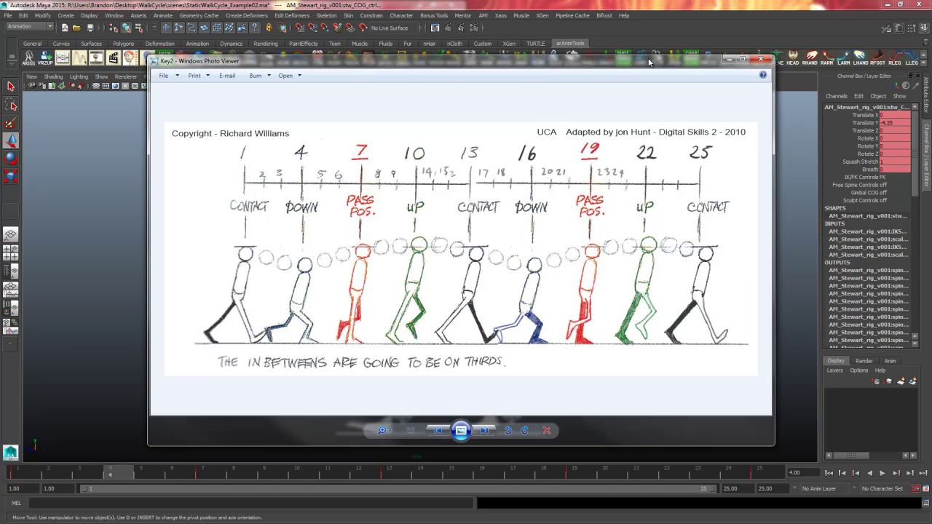
key(alt+Tab)
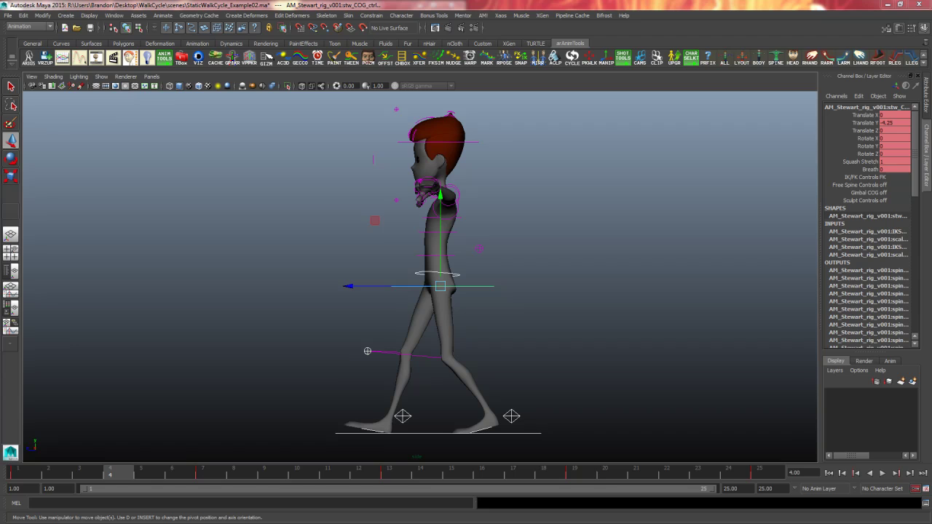
key(alt+Tab)
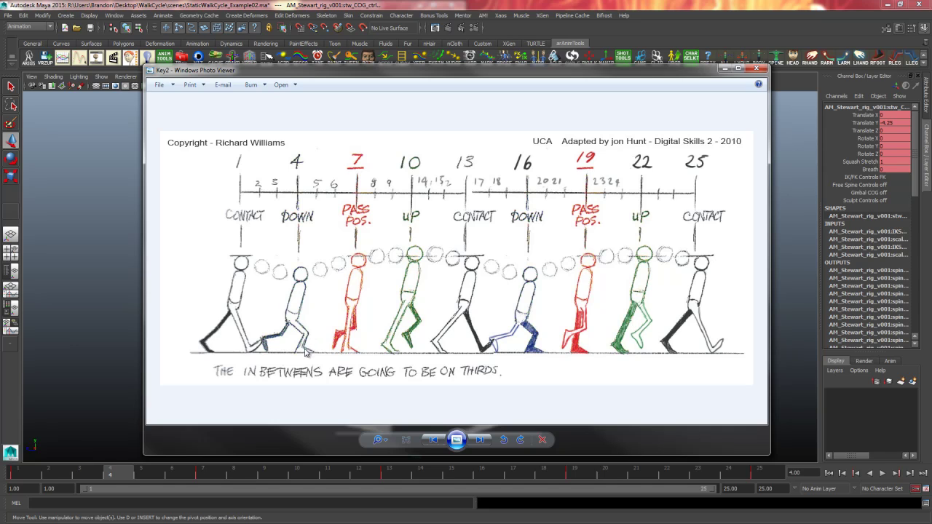
click(725, 68)
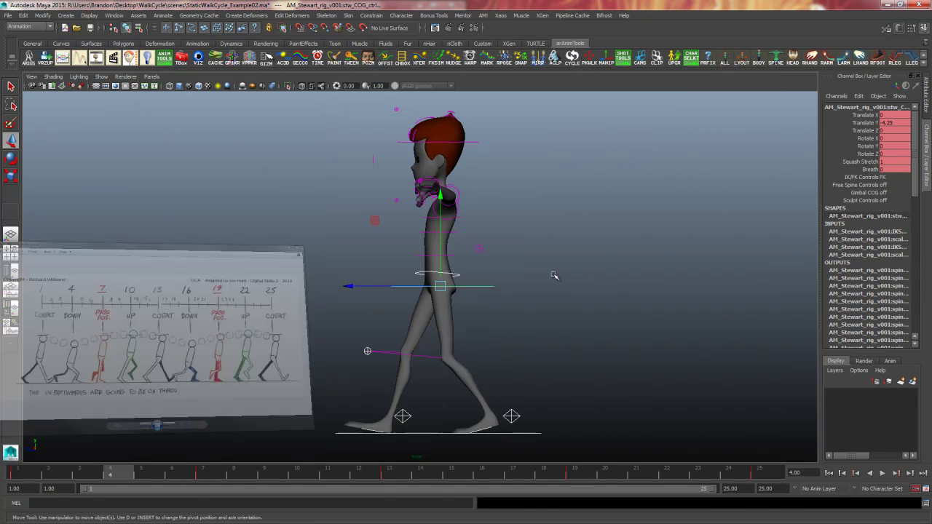
drag(347, 420, 590, 266)
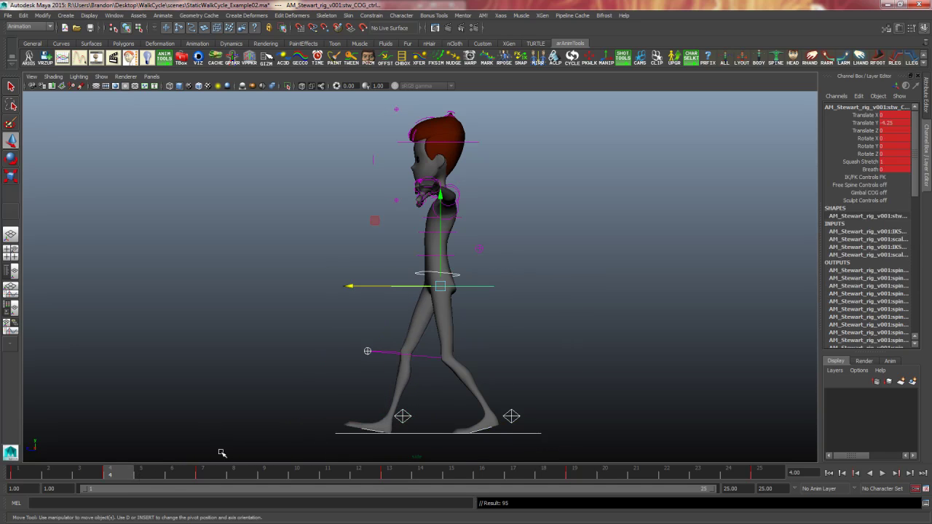
Check the left foot IK control's values at frame 4 and select the hip control
click(490, 295)
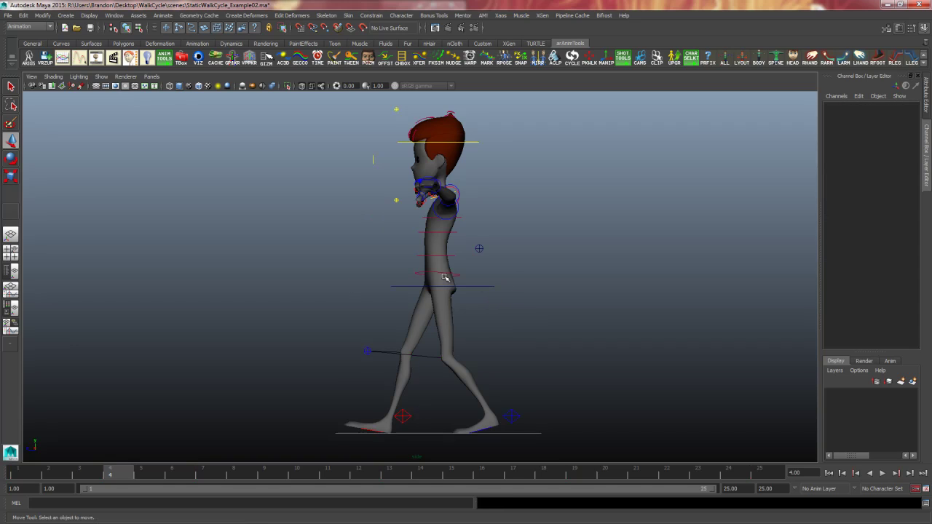
click(457, 275)
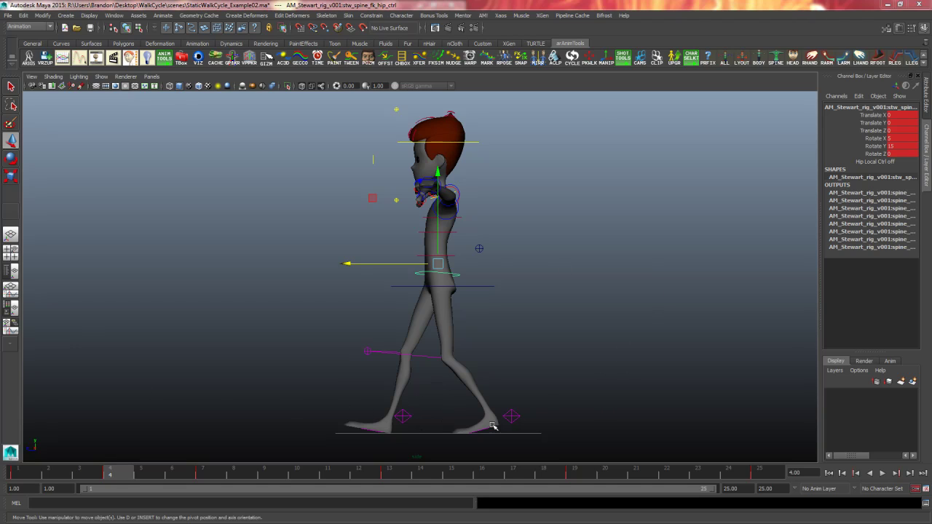
click(518, 431)
click(517, 421)
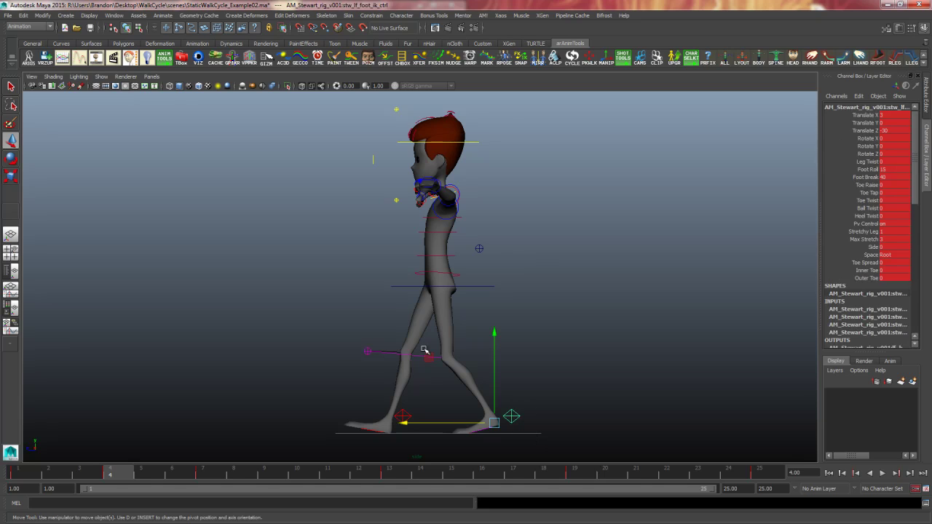
click(459, 277)
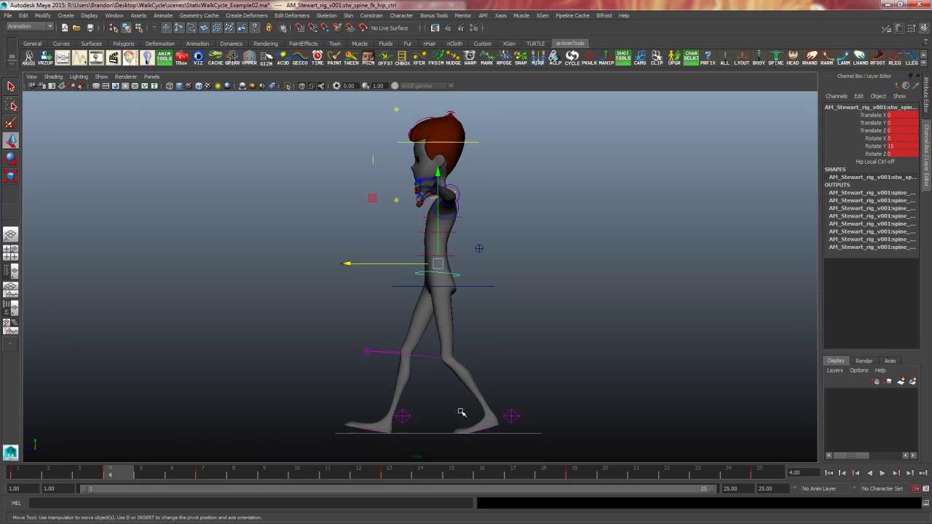
Step back and forth between frames 1, 4 and 7 to compare the hip control's rotation values and the poses
key(alt+period)
key(alt+period)
key(alt+period)
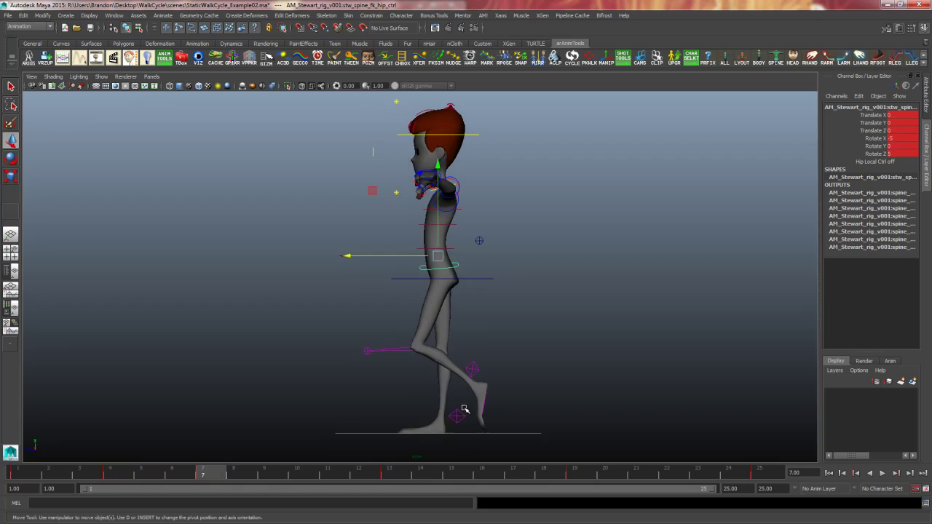
key(alt+comma)
key(alt+comma)
key(alt+comma)
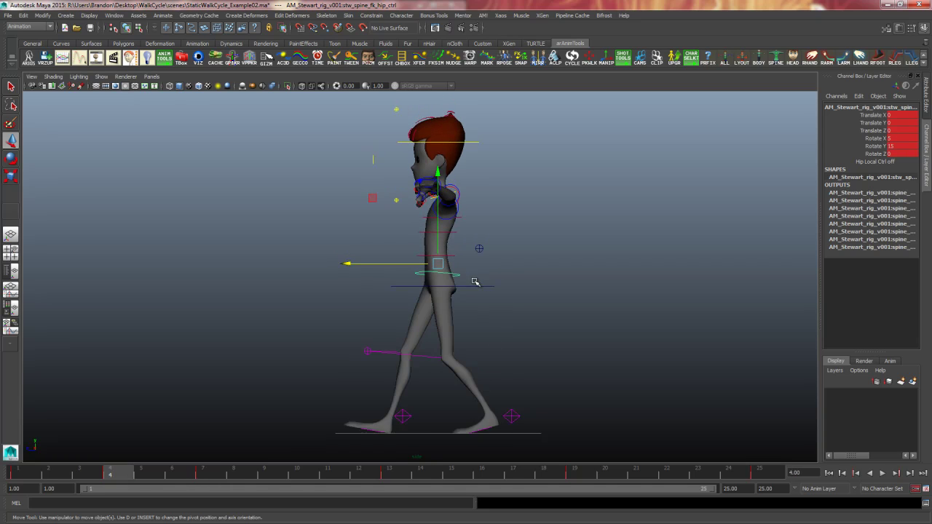
key(alt+period)
key(alt+period)
key(alt+period)
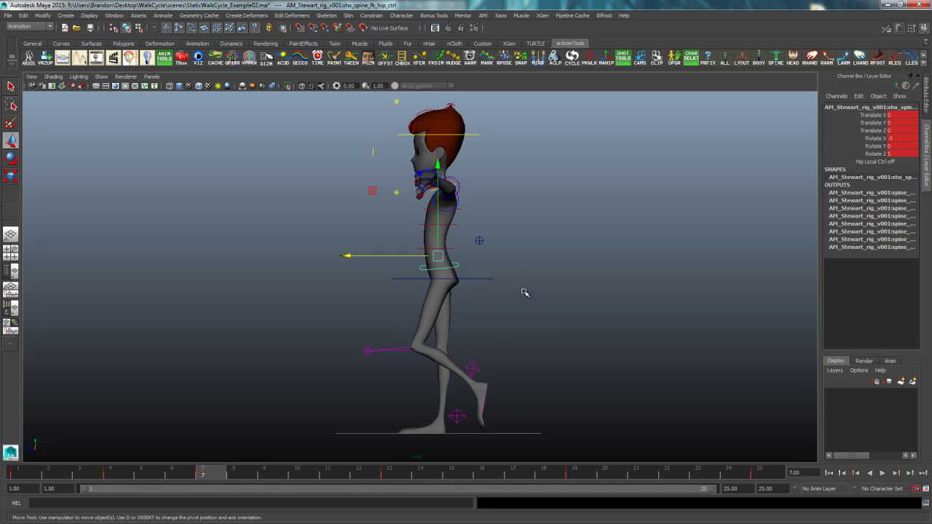
key(alt+comma)
key(alt+comma)
key(alt+comma)
key(alt+period)
key(alt+period)
key(alt+period)
key(period)
key(comma)
key(comma)
key(comma)
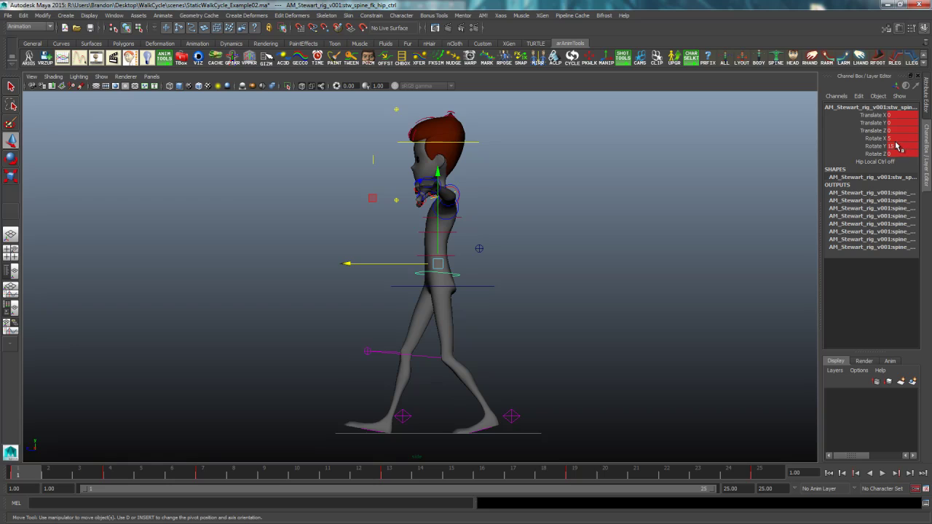
Set the hip control's Rotate X to 0 at frame 4
key(period)
key(period)
key(comma)
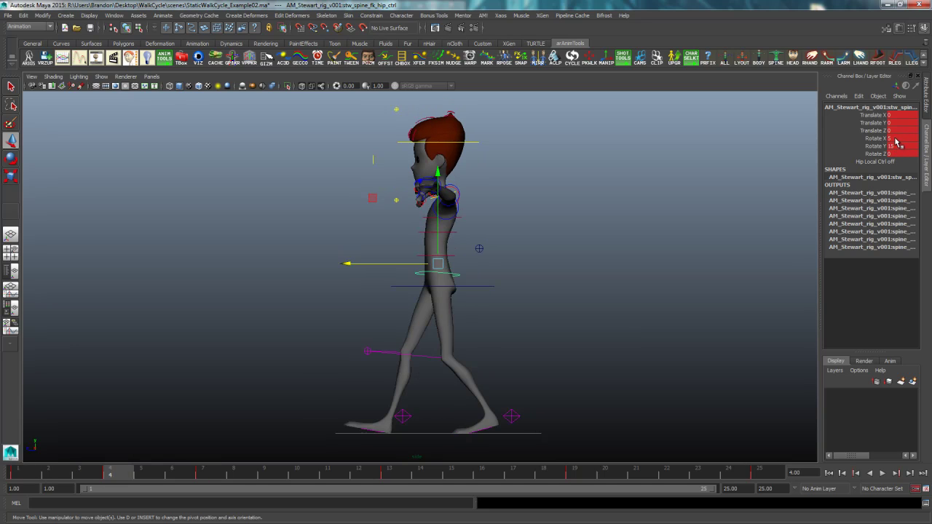
click(898, 139)
text(0)
key(Return)
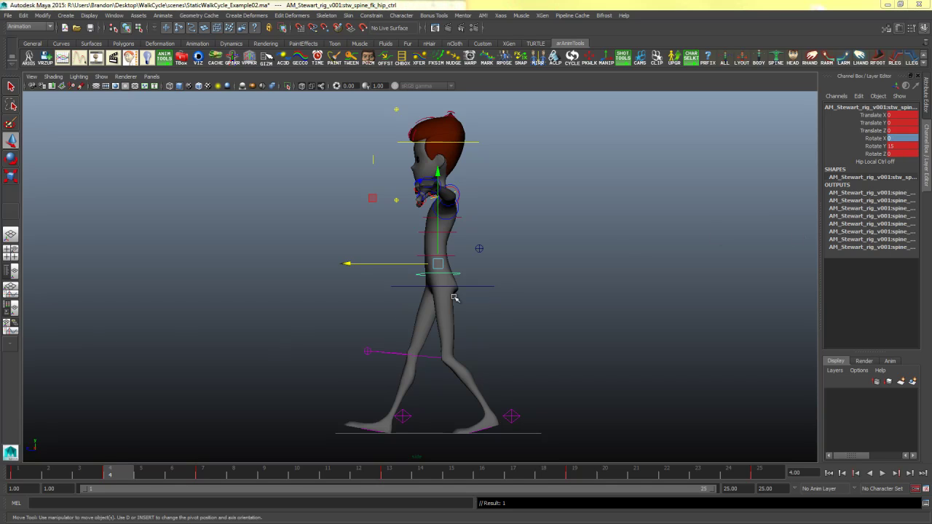
Compare the hip control's rotation at frames 1 and 7, and set its Rotate Y to 7.5 at frame 4
click(29, 476)
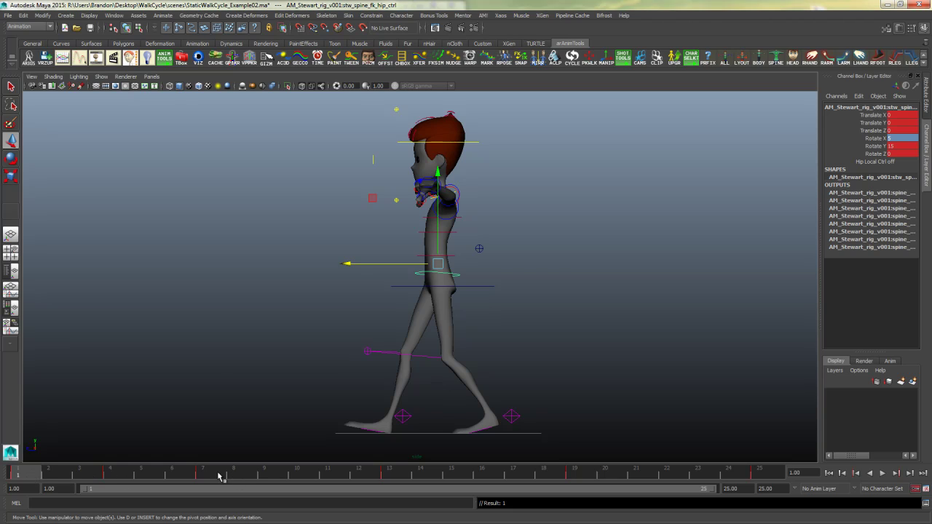
click(210, 476)
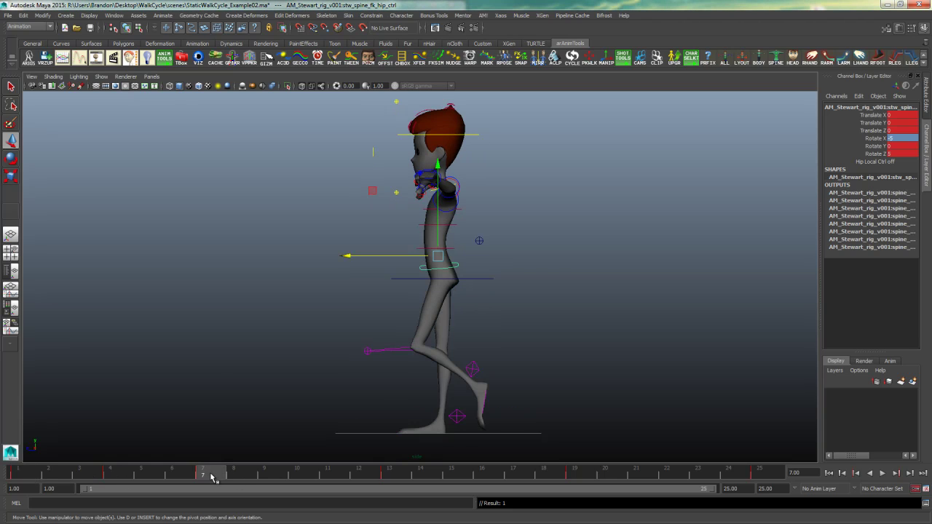
click(120, 475)
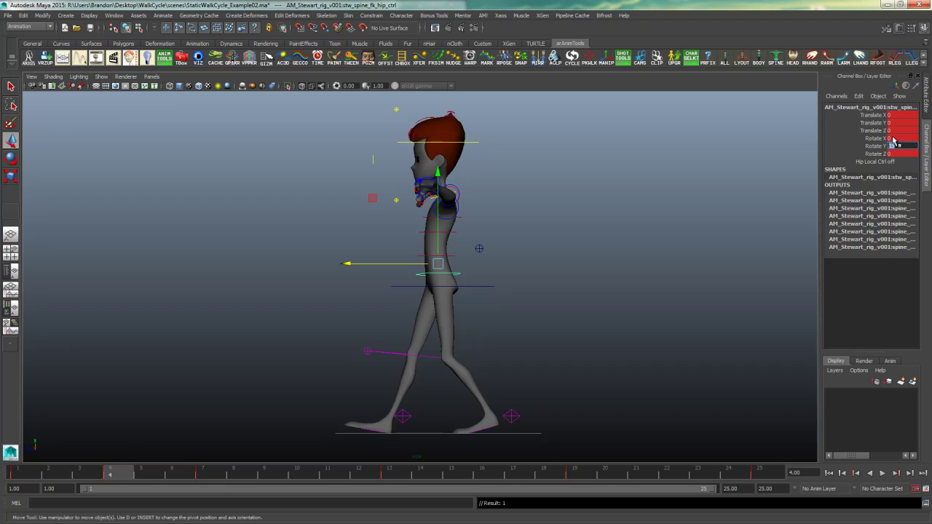
key(Return)
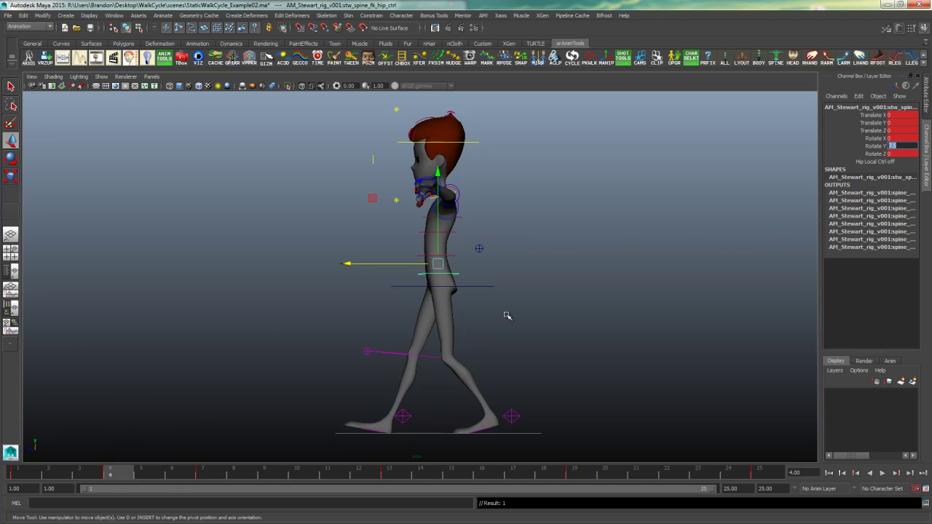
Compare the hip control's tilt at frames 1 and 7, and set its Rotate Z to 2.5 at frame 4
click(34, 474)
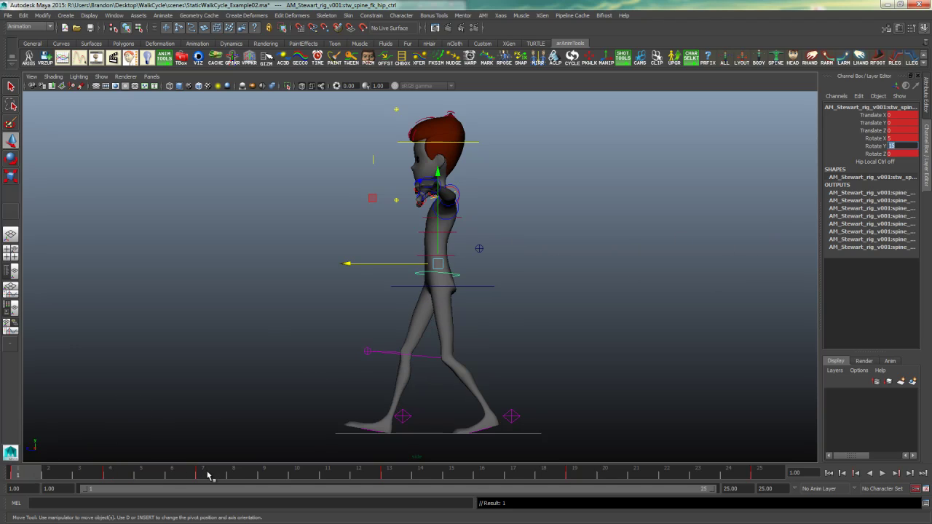
click(203, 475)
click(121, 475)
click(896, 156)
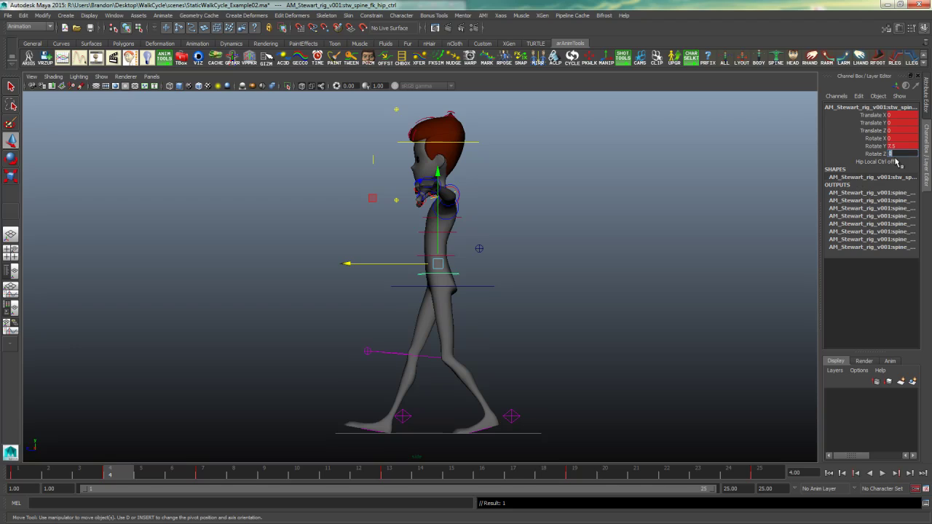
text(2.5)
key(Return)
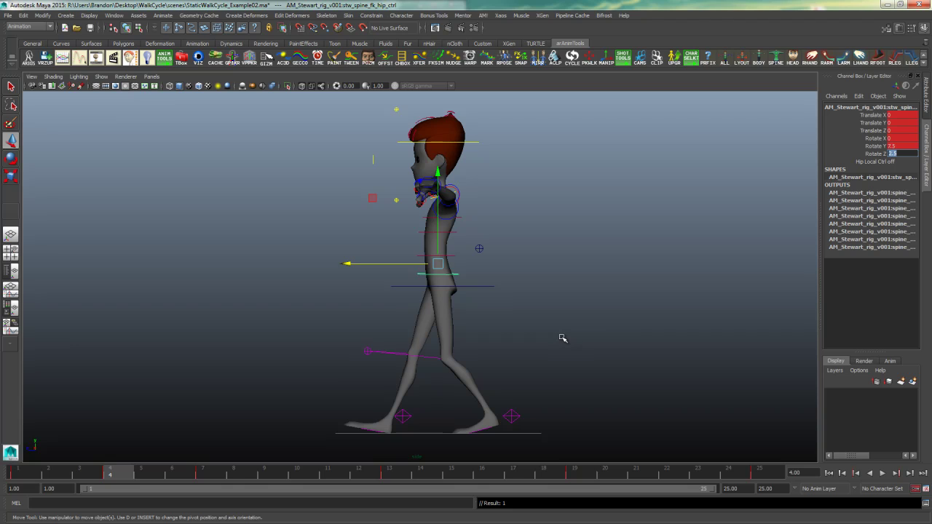
Lower the COG control at frame 4, key it, and set its Translate Y to -8
click(466, 269)
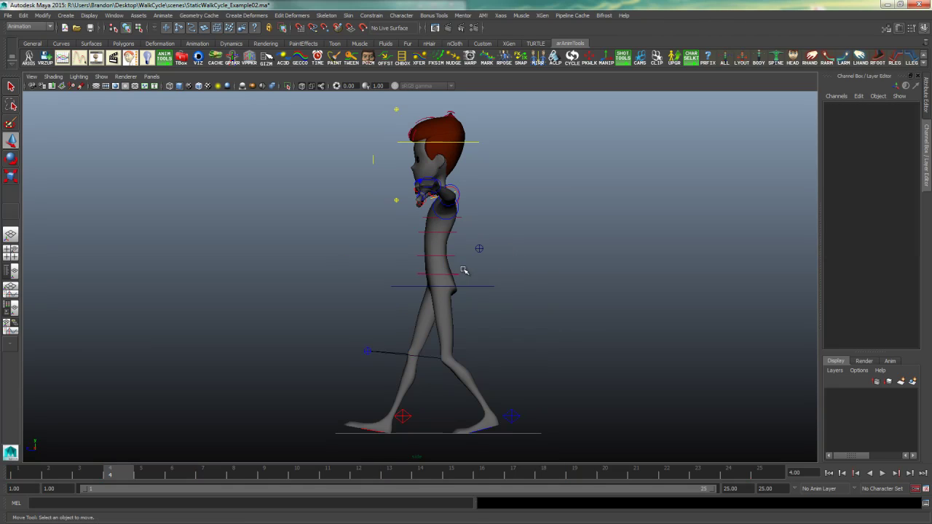
click(481, 286)
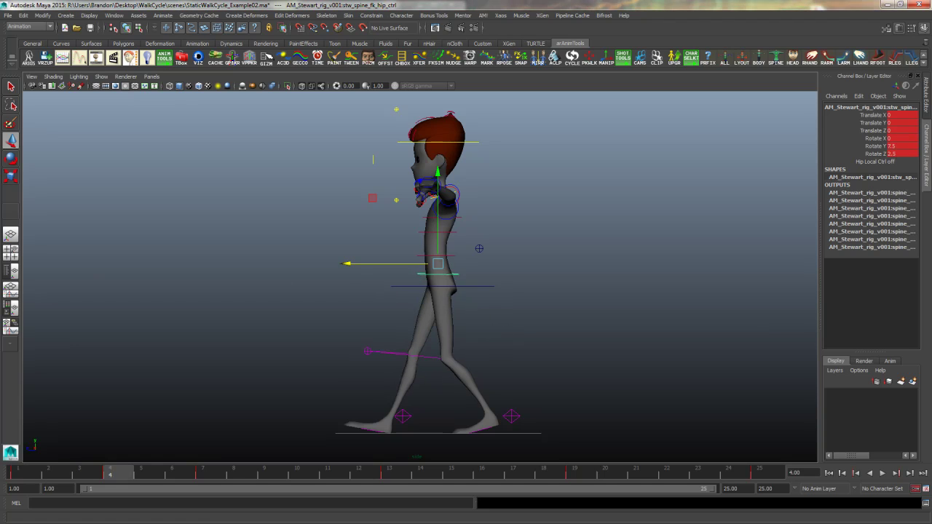
click(484, 290)
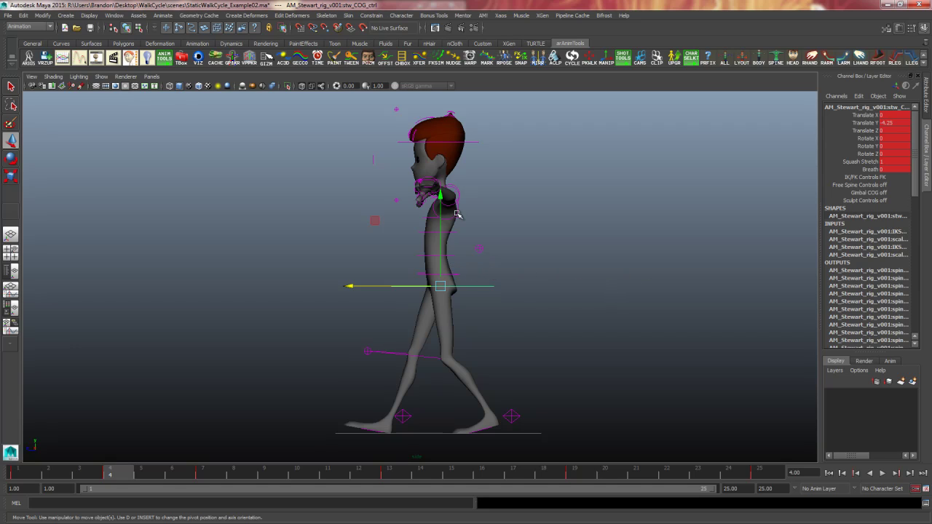
drag(441, 196, 441, 201)
key(s)
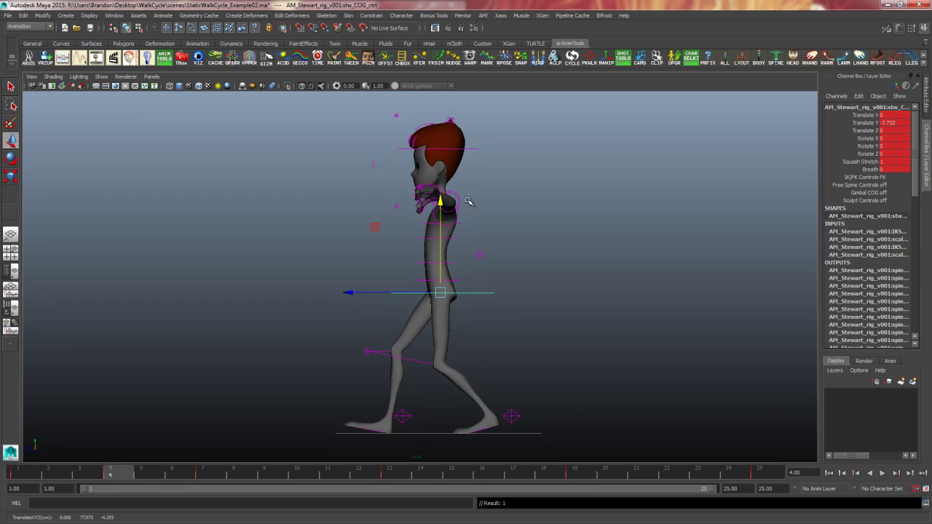
double_click(894, 122)
key(Return)
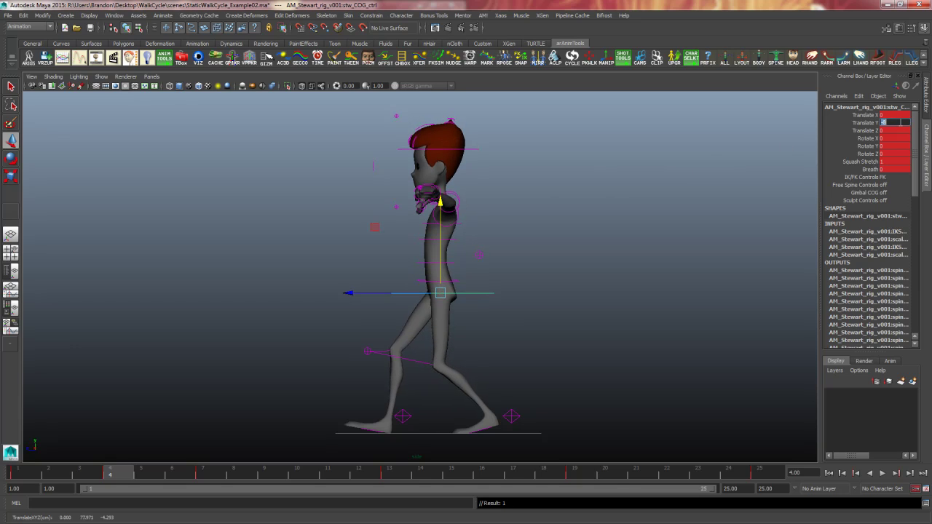
Set the right foot control's Foot Roll to 0 at frame 4 so the foot lies flat
click(414, 408)
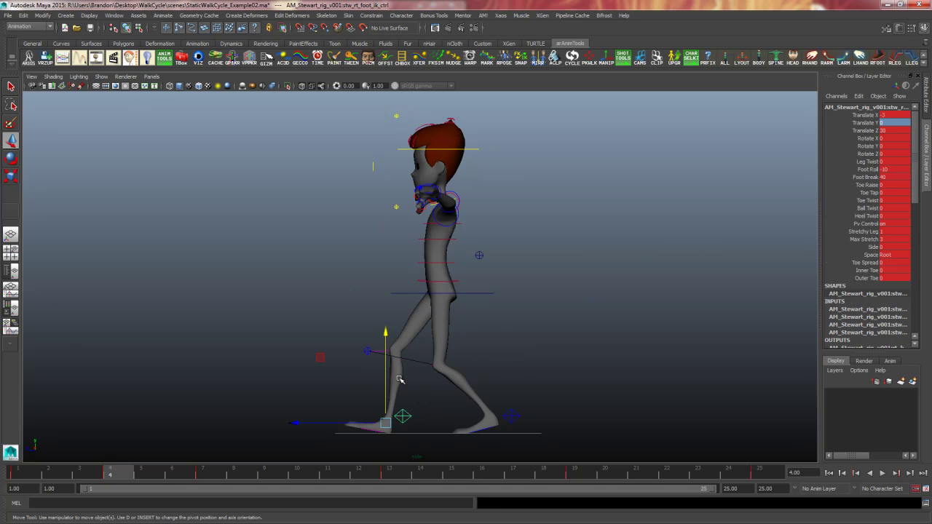
double_click(897, 169)
text(0)
key(Return)
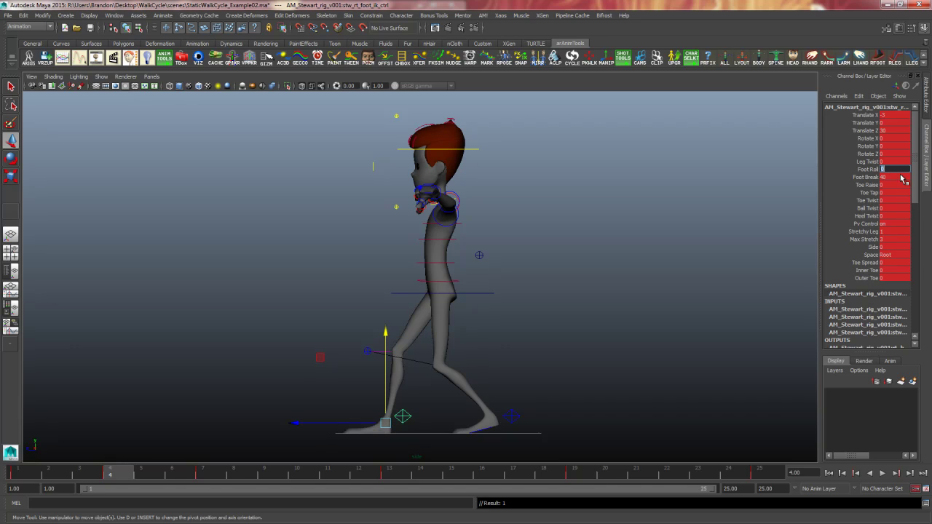
Compare the right foot's position at frames 1 and 7, and shift it backward in Translate Z at frame 4
drag(303, 425, 368, 426)
key(ctrl+z)
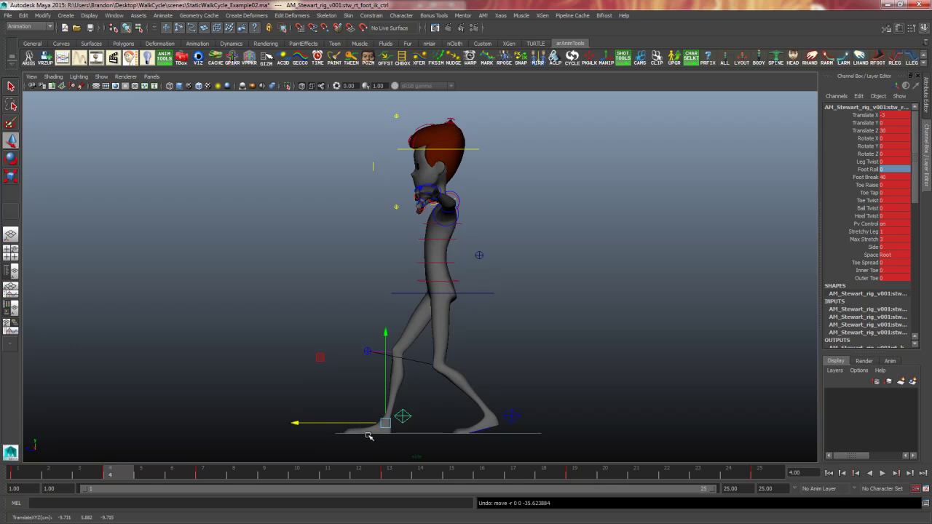
click(26, 474)
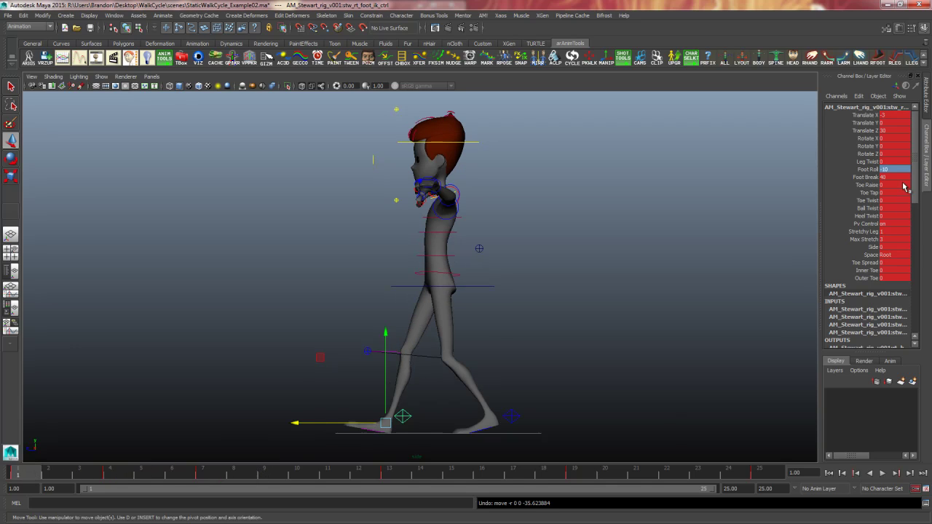
click(210, 475)
click(113, 473)
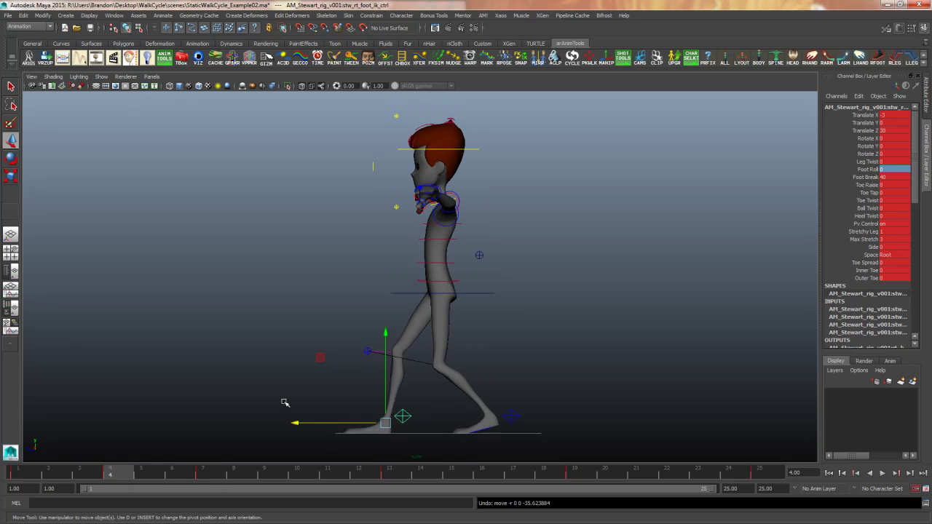
click(884, 131)
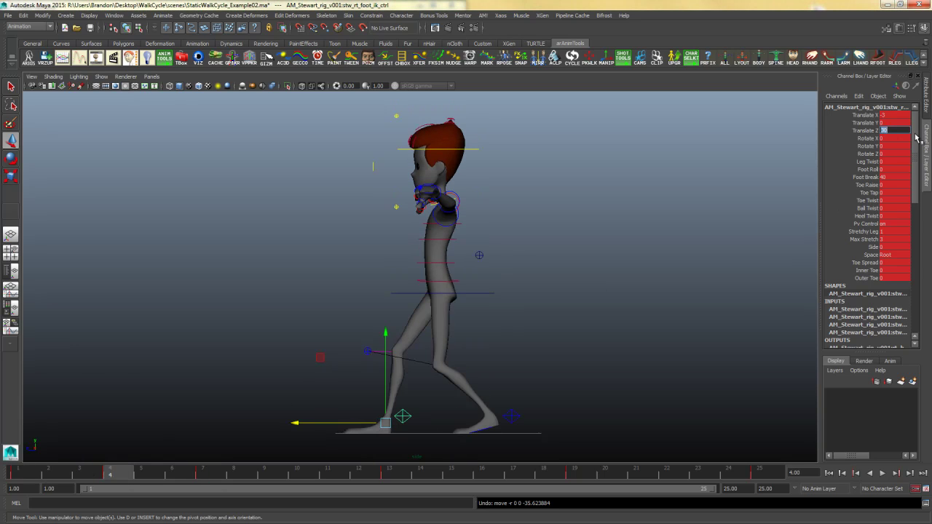
key(Return)
Raise the left heel at frame 4 by setting the left foot control's Foot Roll to 50
click(512, 416)
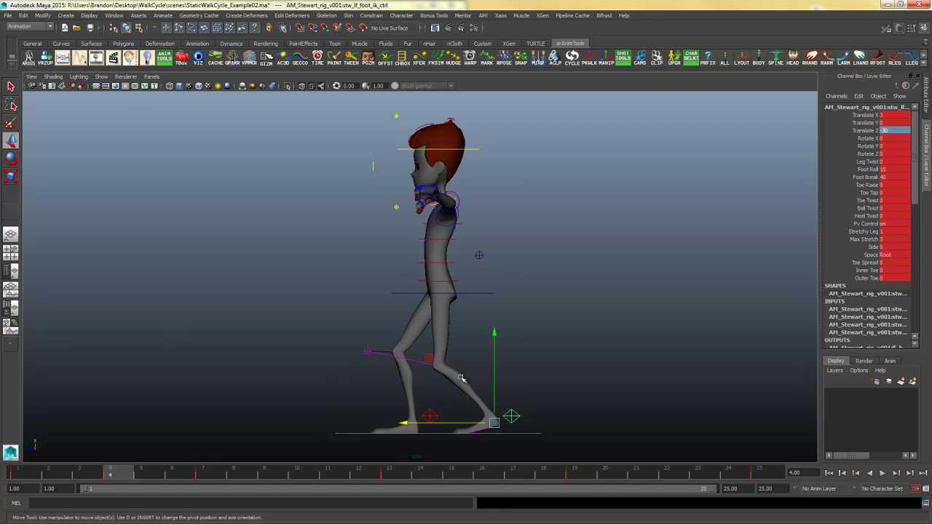
click(868, 169)
middle_drag(560, 326, 695, 301)
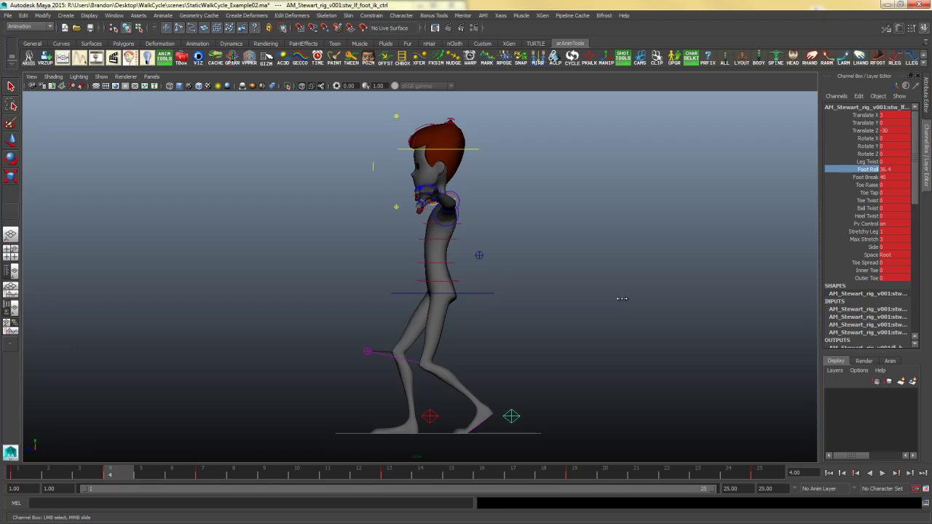
middle_drag(616, 297, 758, 243)
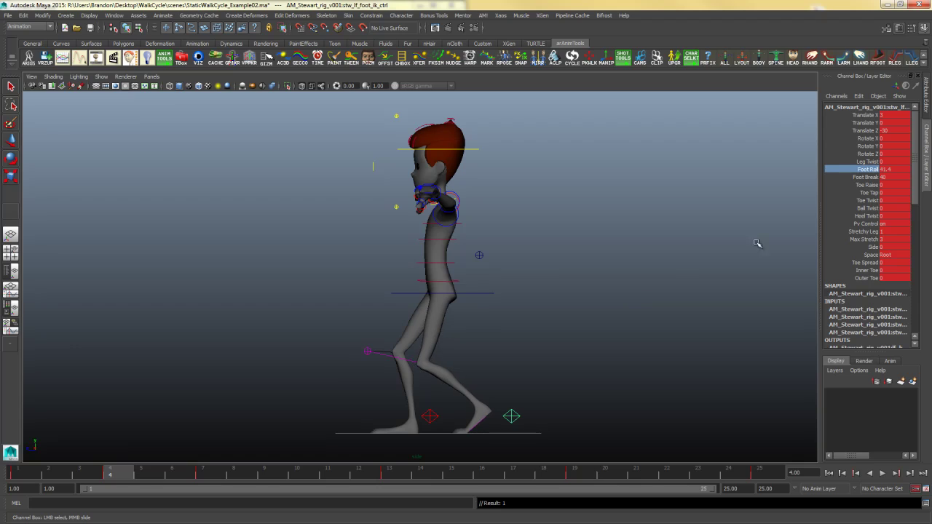
click(898, 169)
text(50)
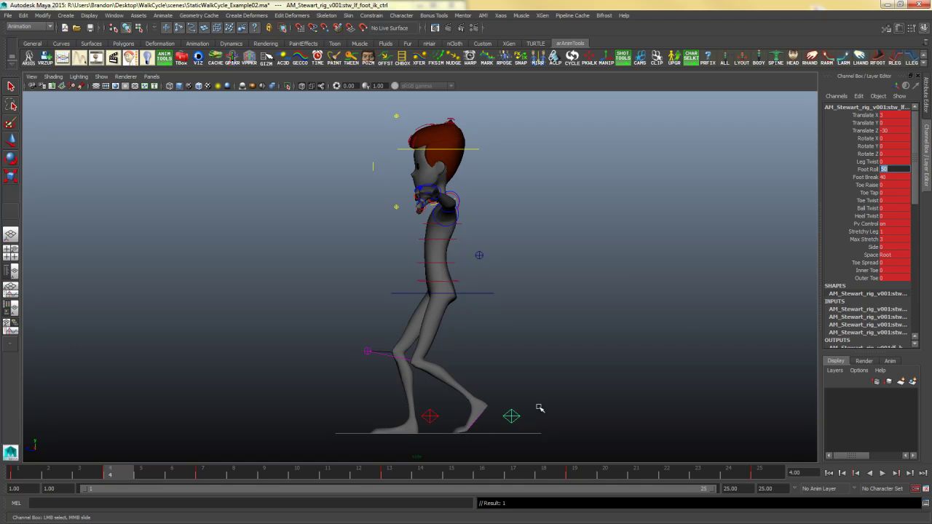
Set the left foot control's Foot Break to 25 at frame 4
click(867, 178)
middle_drag(640, 296, 597, 293)
click(890, 178)
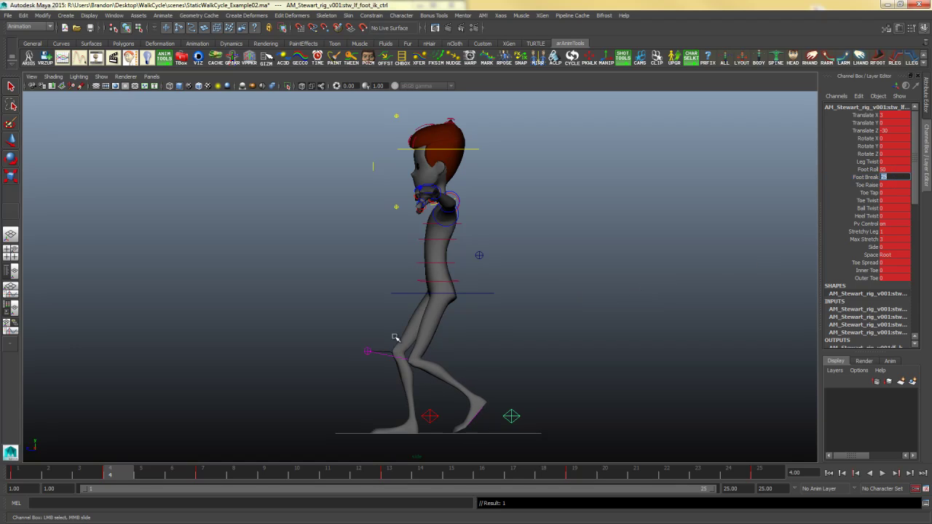
key(Return)
Slide the left foot control backward at frame 4 and set its Translate Z to -45
key(w)
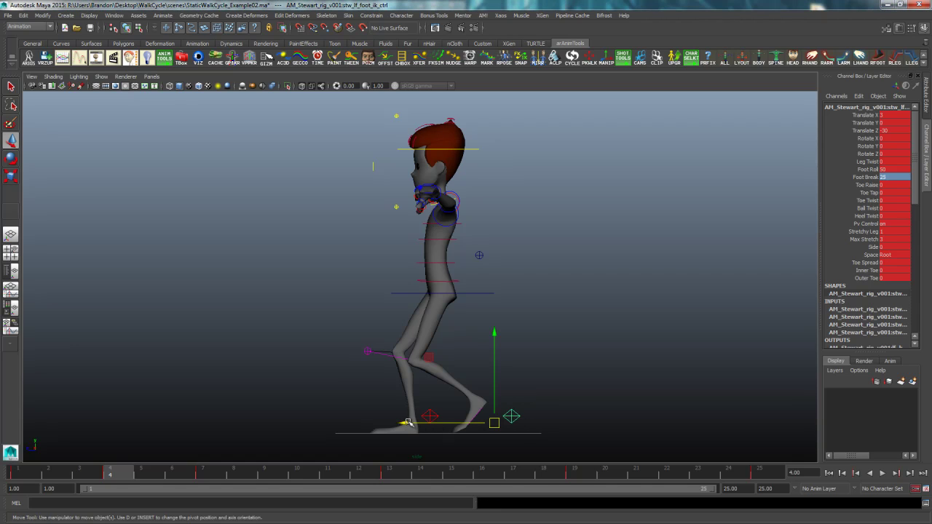
drag(407, 423, 430, 427)
click(896, 130)
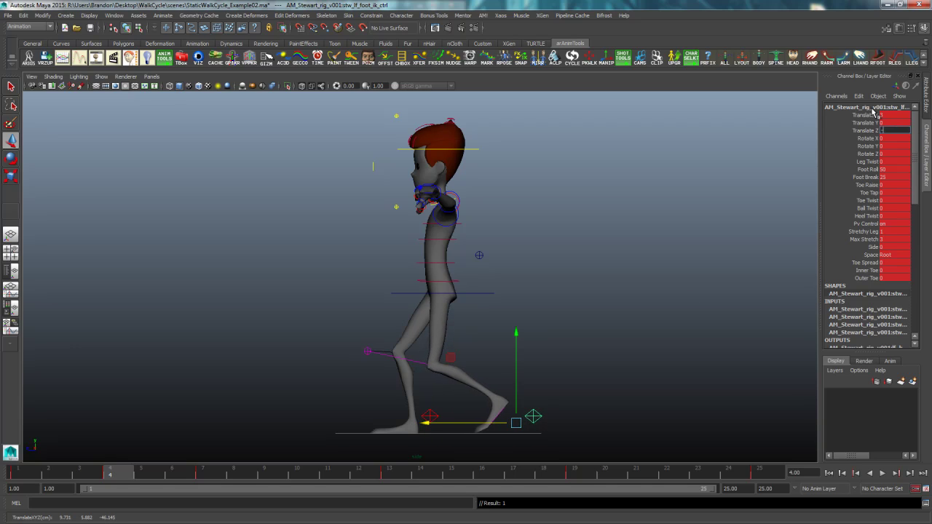
text(-45)
key(Return)
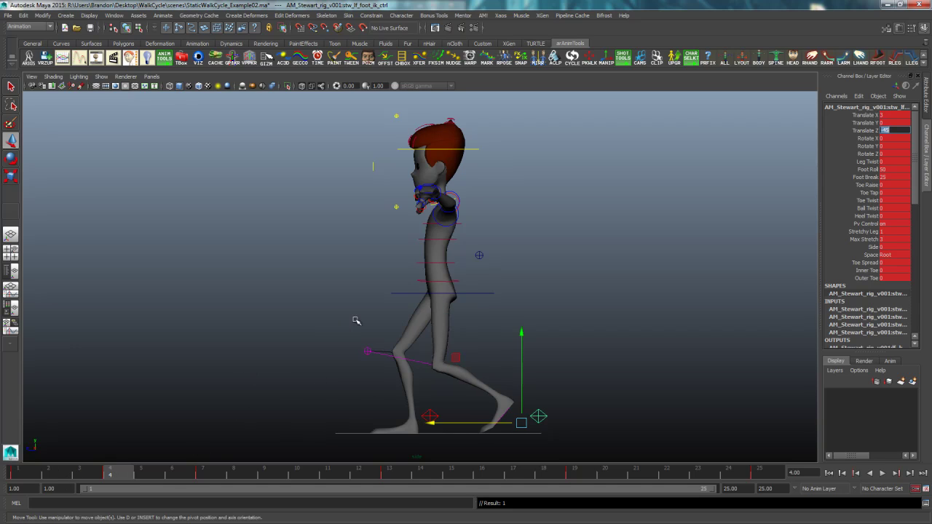
Preview the walk cycle and select the COG, hip, knee and foot controls together
drag(327, 445, 637, 306)
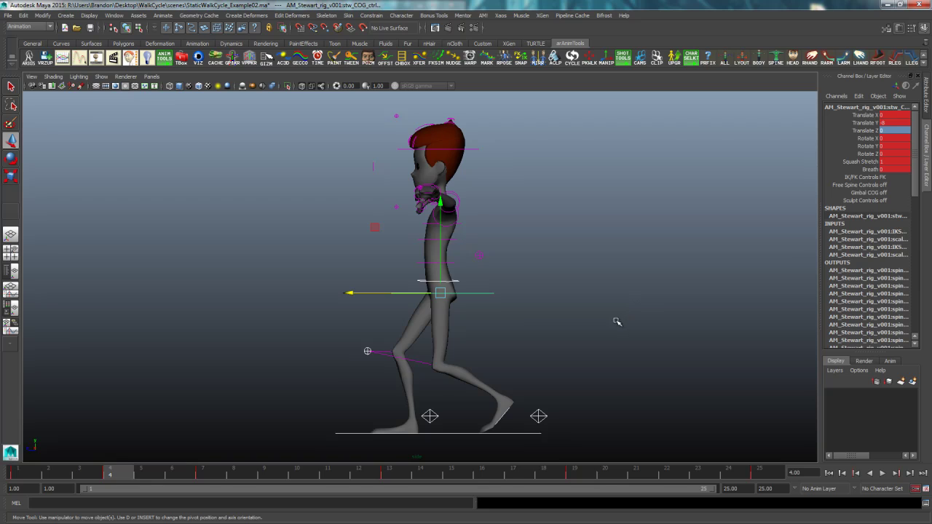
key(alt+v)
key(Escape)
drag(319, 453, 640, 285)
drag(315, 450, 641, 269)
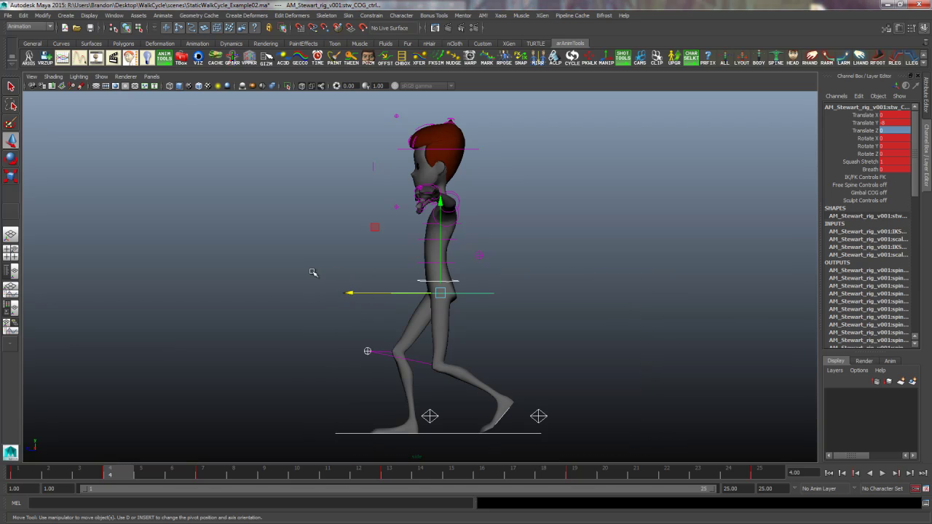
drag(312, 270, 618, 466)
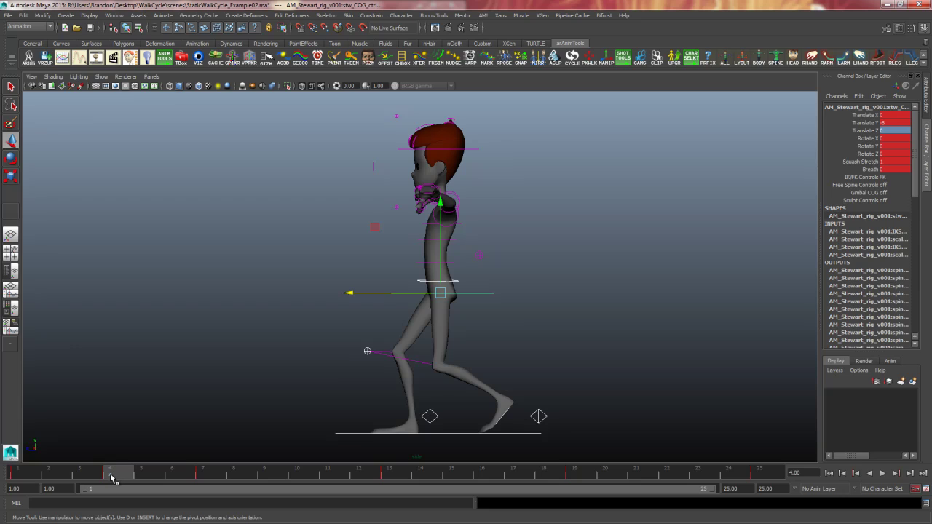
Copy the selected controls' frame 4 pose to frame 16, key it, and check it against the neighbouring keys
drag(123, 481, 480, 488)
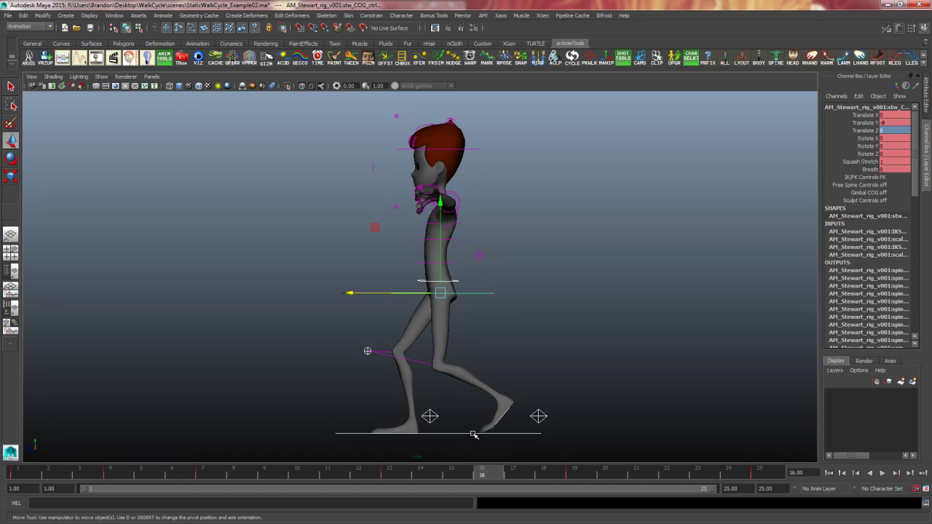
key(s)
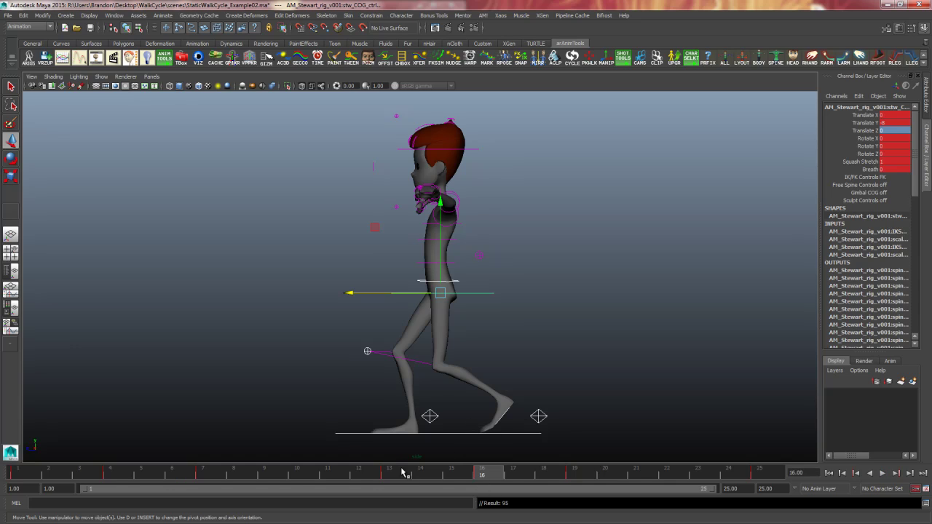
mouse_move(403, 474)
mouse_down()
mouse_move(386, 475)
mouse_move(484, 478)
mouse_up()
key(comma)
key(period)
Mirror the hip rotation at frame 16 by setting the hip control's Rotate Y to -7.5 and Rotate Z to -2.5
click(458, 282)
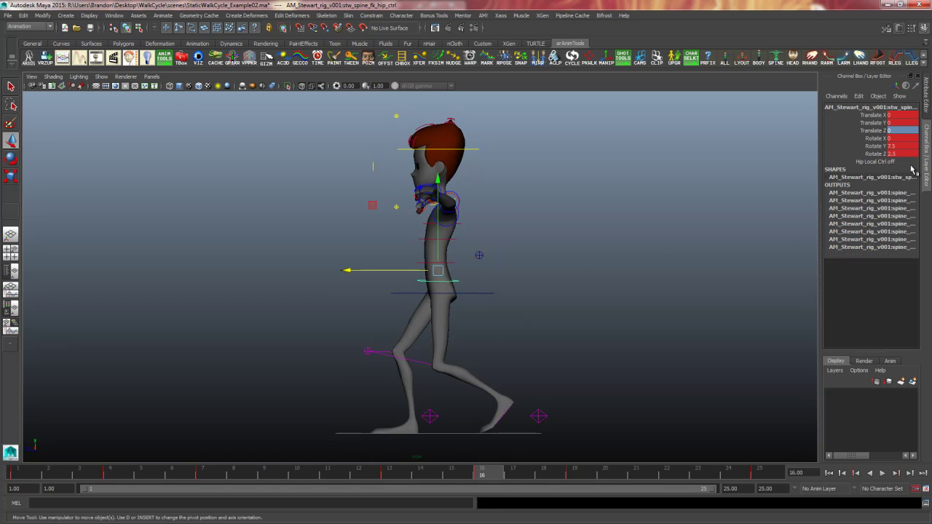
click(900, 146)
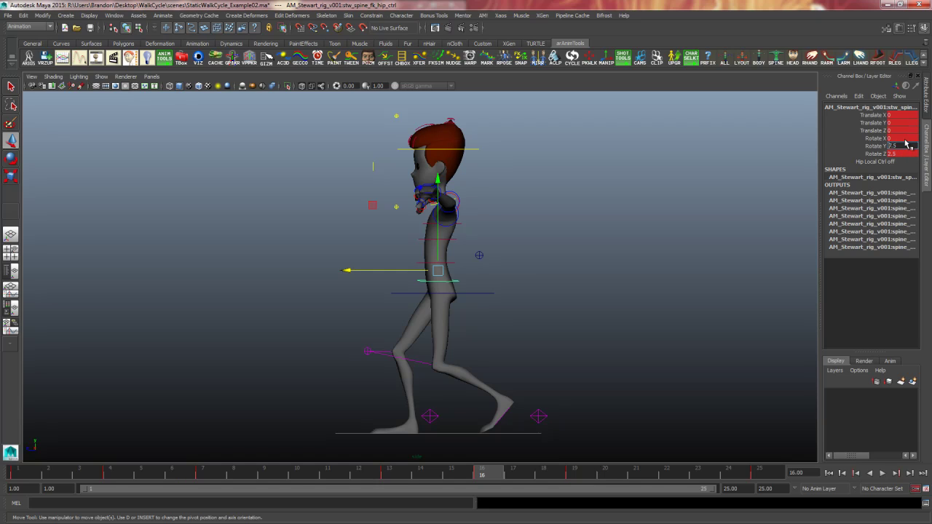
key(Return)
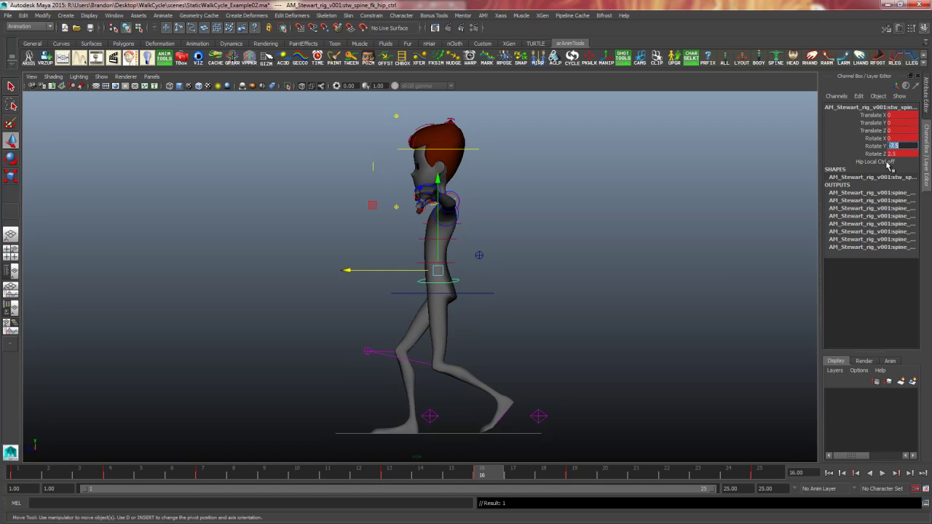
click(891, 154)
key(Return)
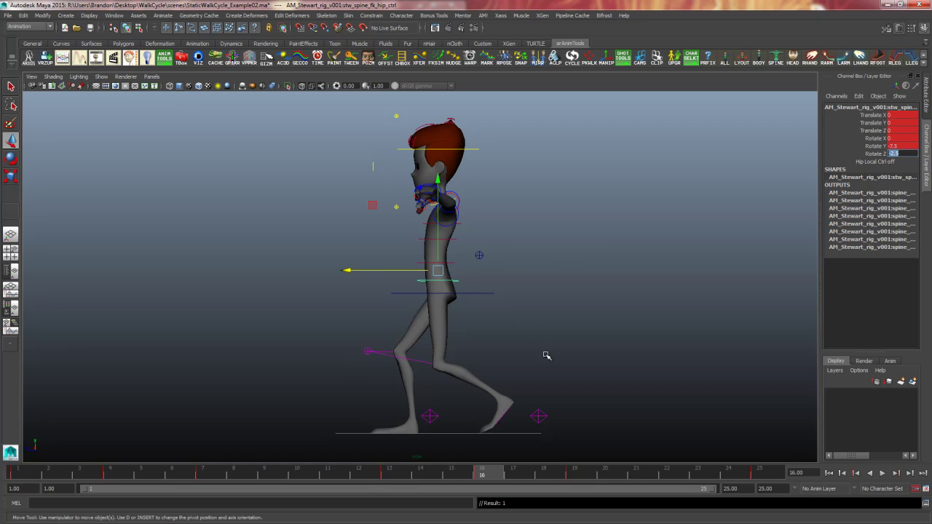
Select the COG control and compare its frame 4 pose with the neighbouring keys in the front view
click(493, 295)
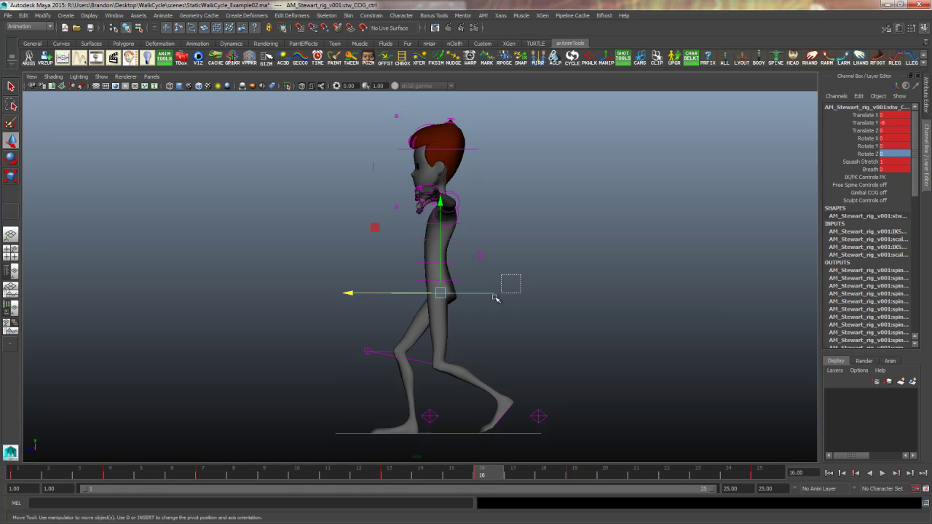
click(514, 286)
key(ctrl+z)
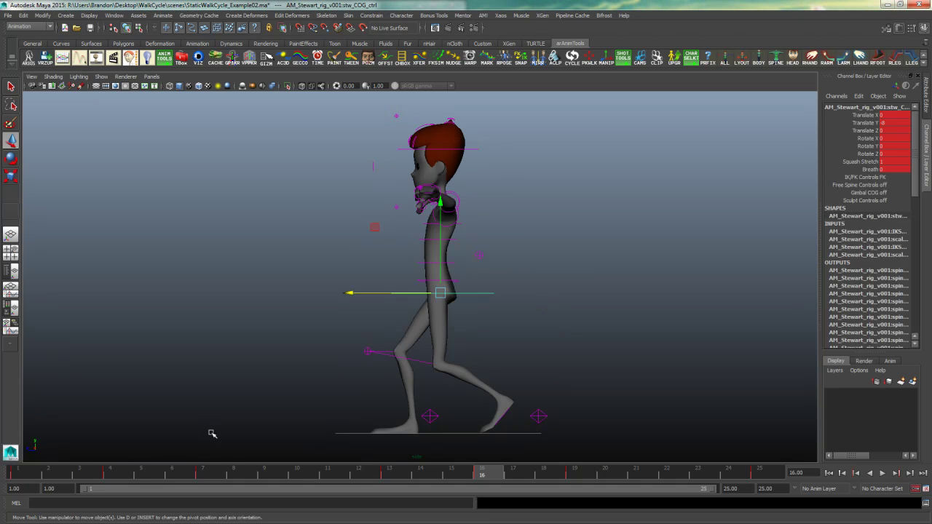
click(121, 477)
key(space)
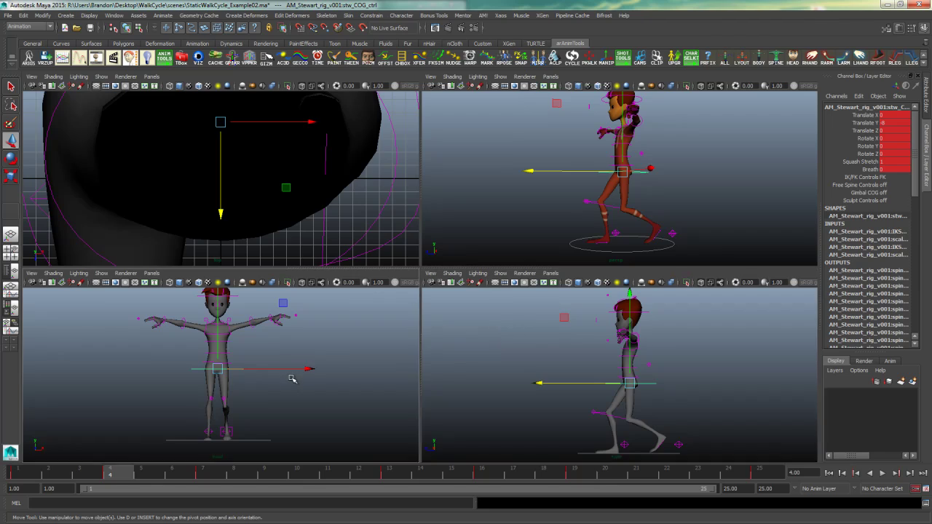
key(space)
key(comma)
key(period)
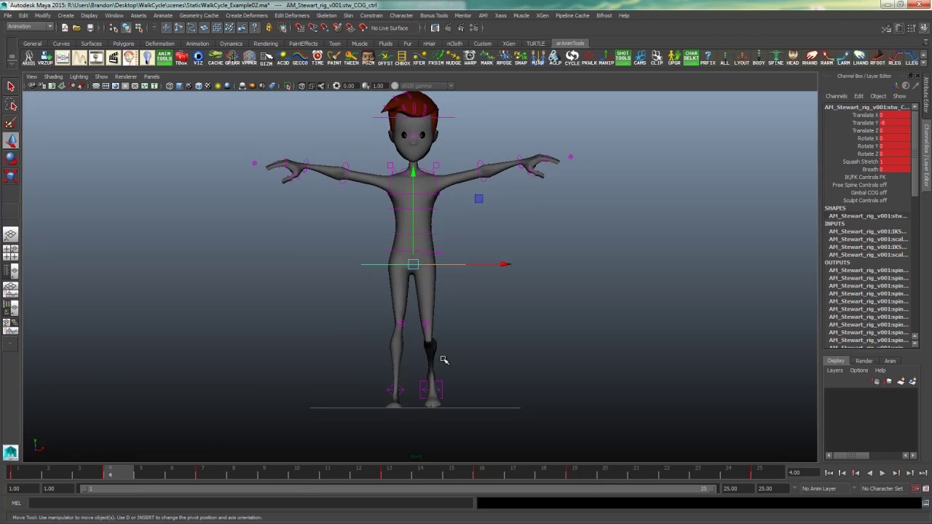
key(period)
key(comma)
key(comma)
key(comma)
Try shifting the COG control sideways at frame 4, undo the move, and check the frame 7 pose for reference
drag(500, 264, 474, 265)
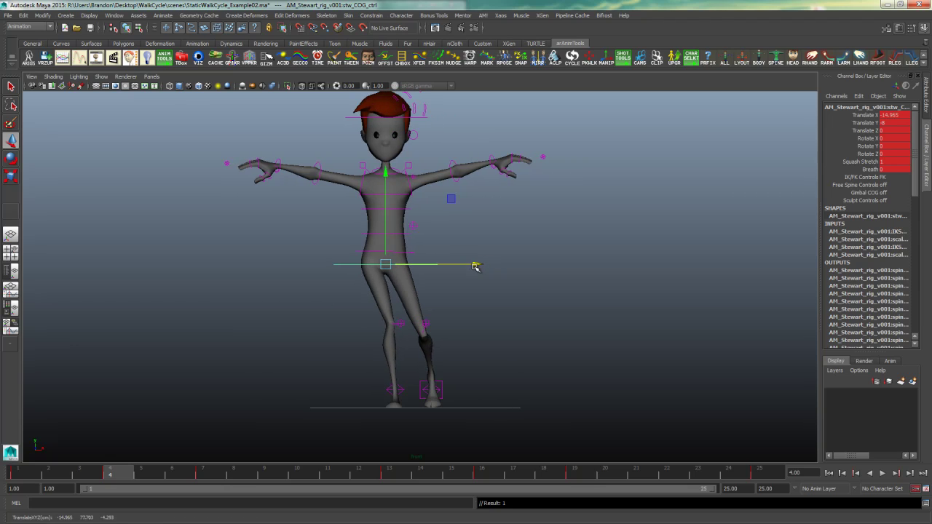
key(ctrl+z)
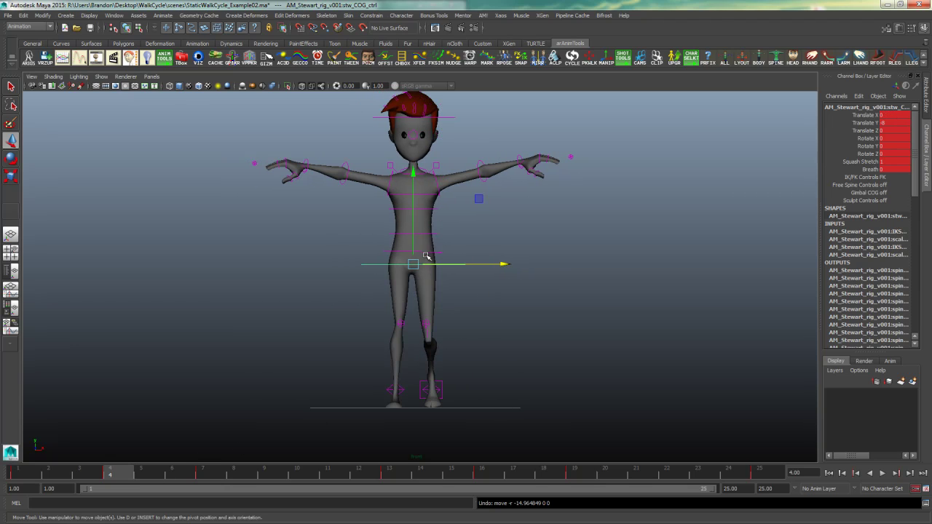
click(212, 475)
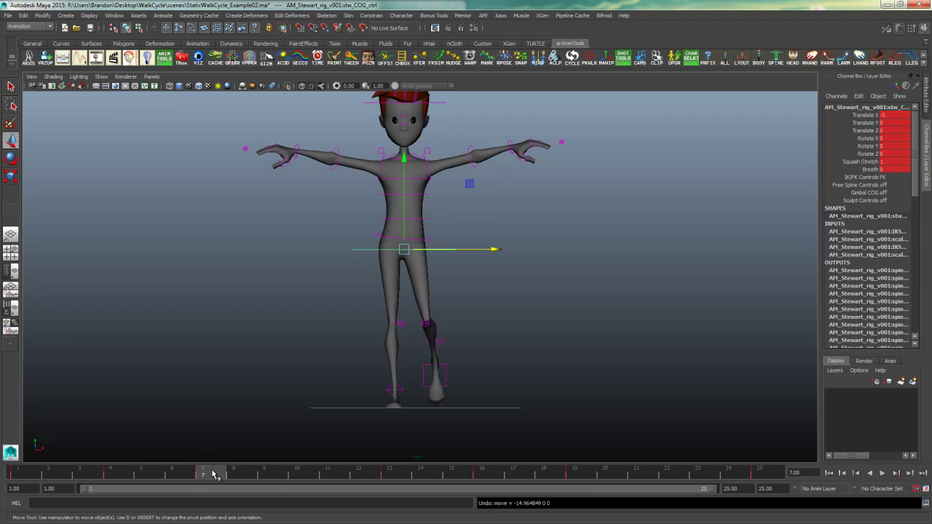
click(126, 474)
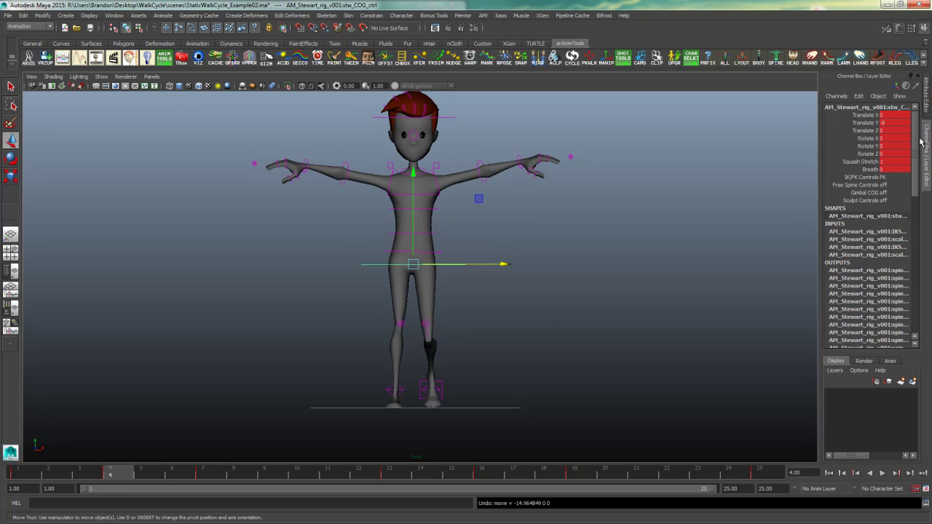
Set the COG control's Translate X to -2.5 at frame 4 and to 2.5 at frame 16
double_click(893, 117)
text(-2.5)
key(Return)
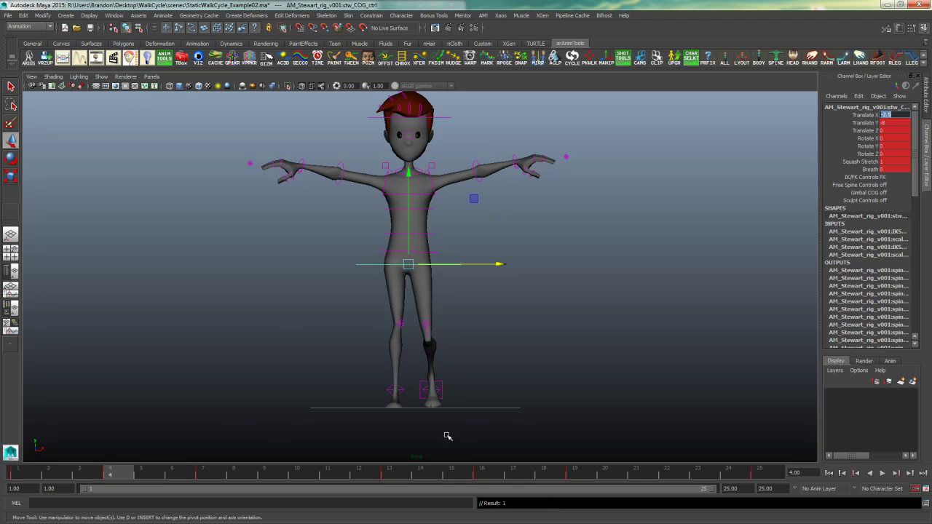
click(484, 474)
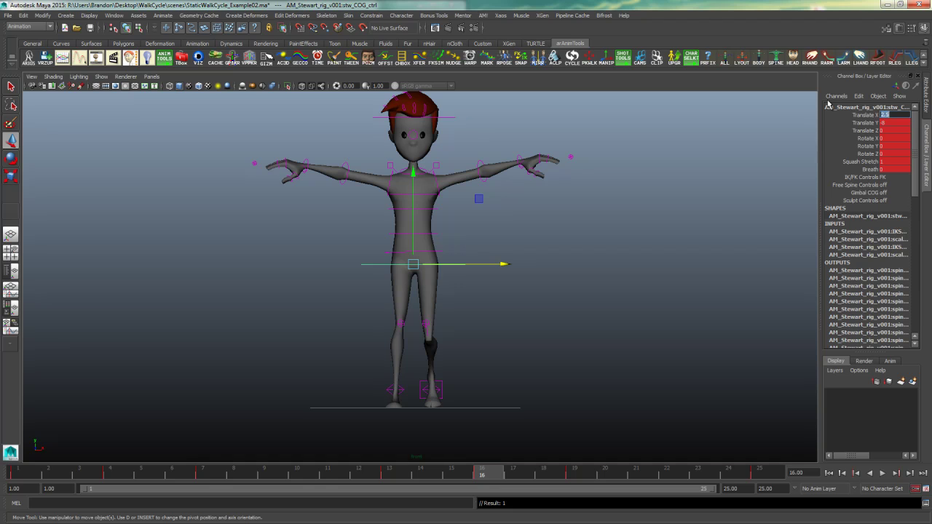
Copy the left foot control's frame 4 key in the perspective view
click(574, 369)
key(space)
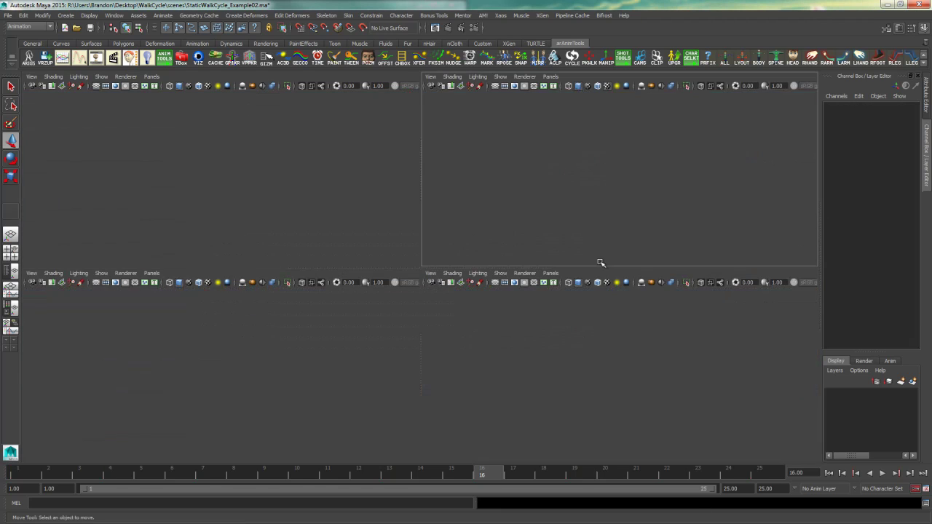
key(space)
alt+drag(517, 315, 537, 368)
click(518, 325)
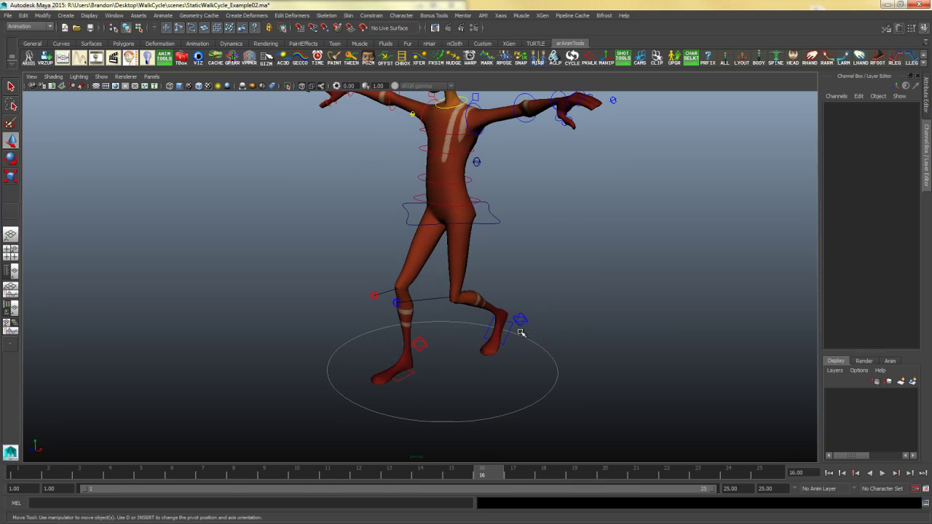
click(116, 475)
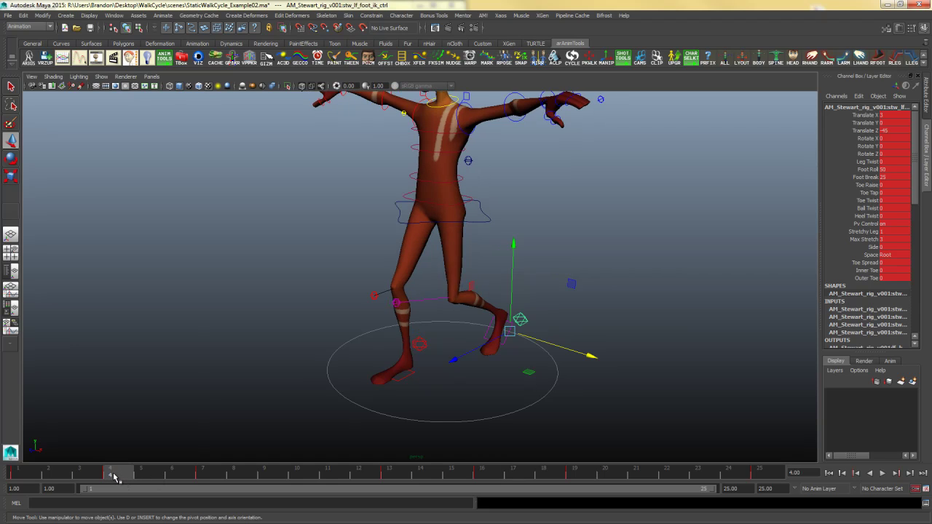
right_click(113, 477)
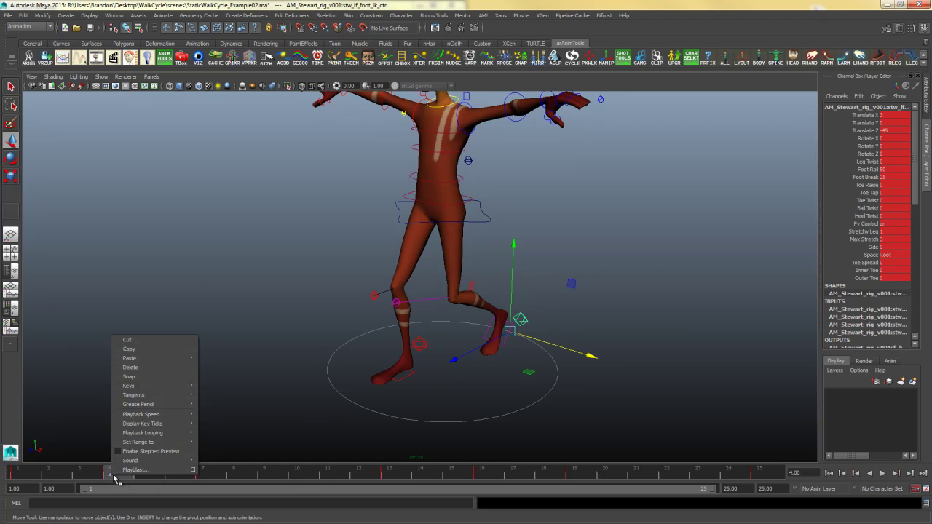
click(138, 350)
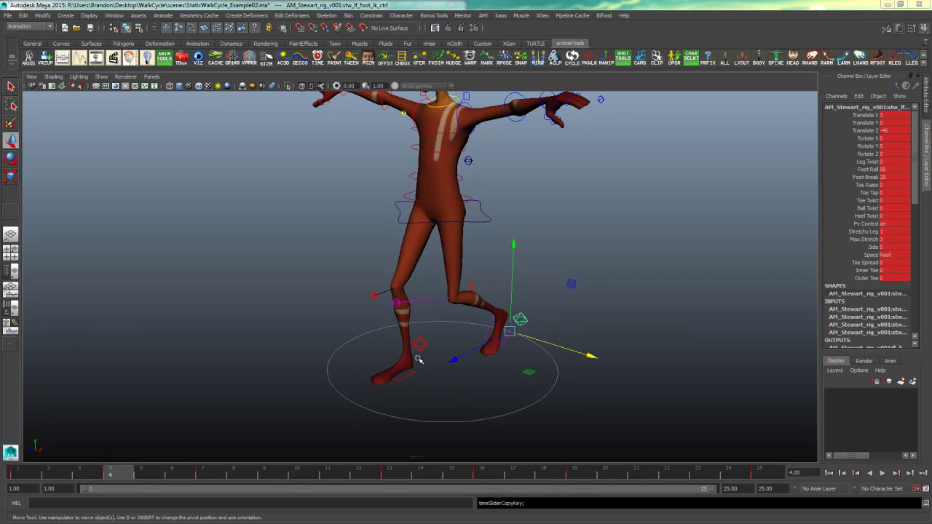
Paste the copied key onto the right foot control at frame 16 and set its Translate X to -3
click(433, 337)
click(428, 342)
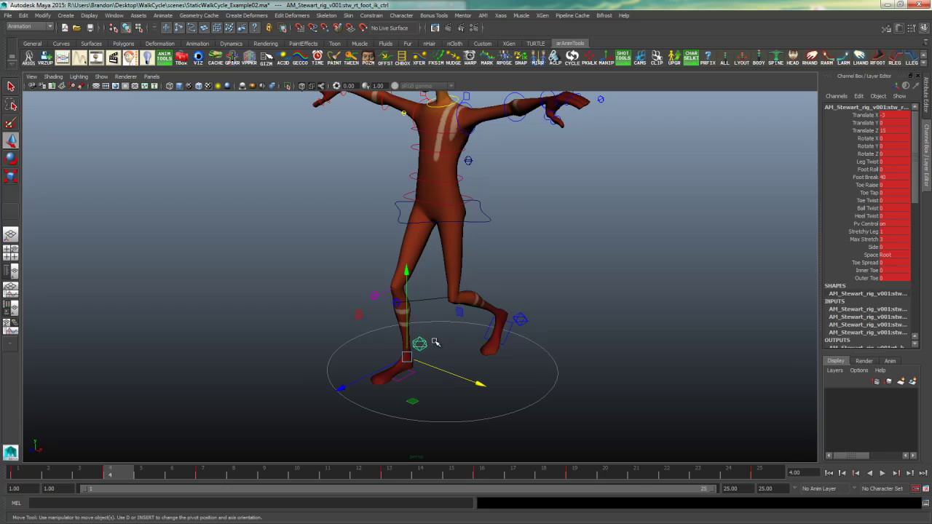
click(488, 477)
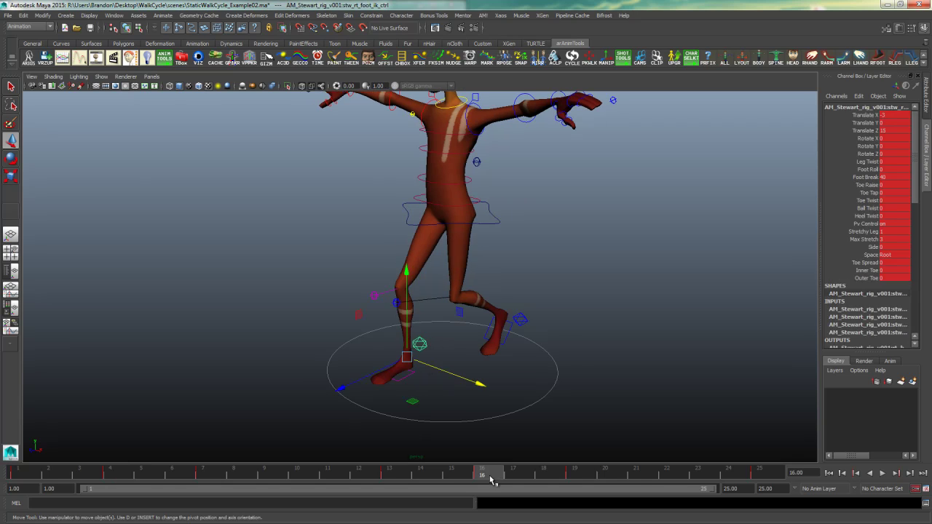
right_click(491, 480)
click(601, 363)
alt+drag(705, 222, 641, 280)
click(883, 116)
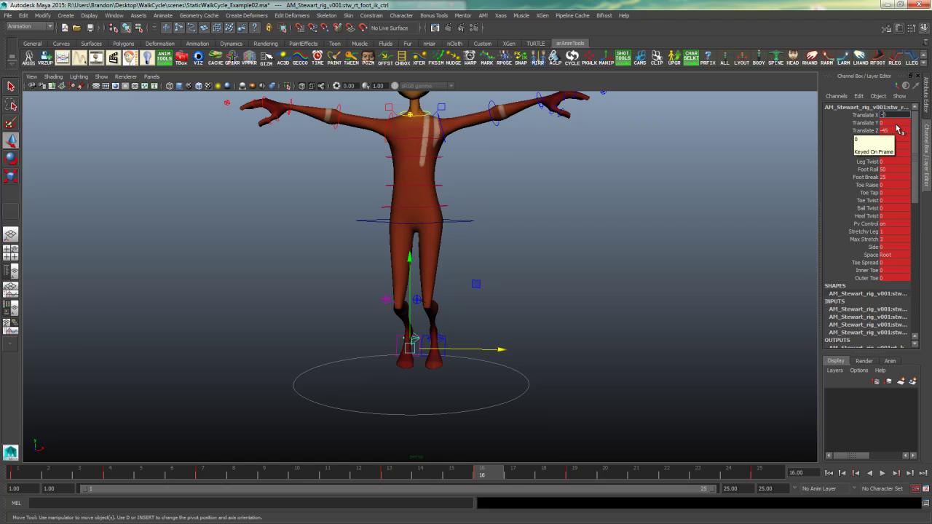
key(Return)
alt+drag(569, 327, 438, 394)
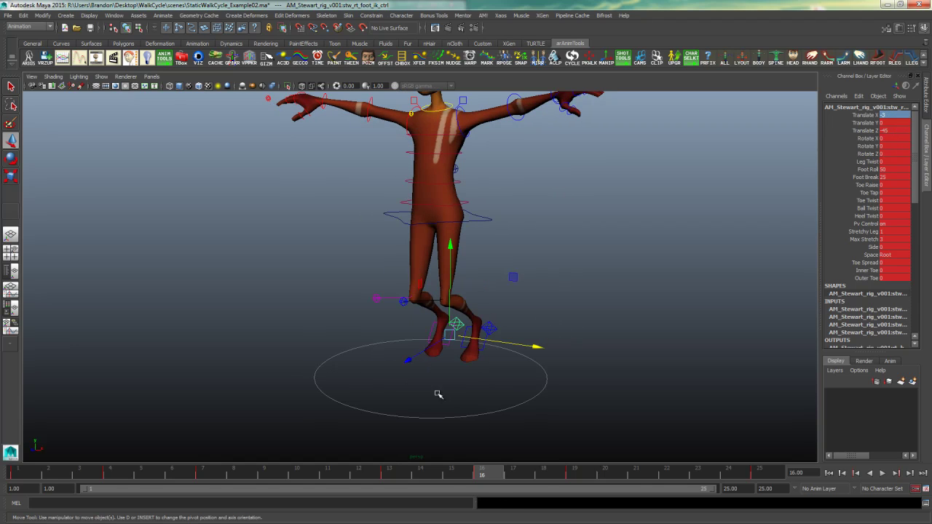
Copy the right foot control's key at frame 4
click(125, 477)
click(428, 362)
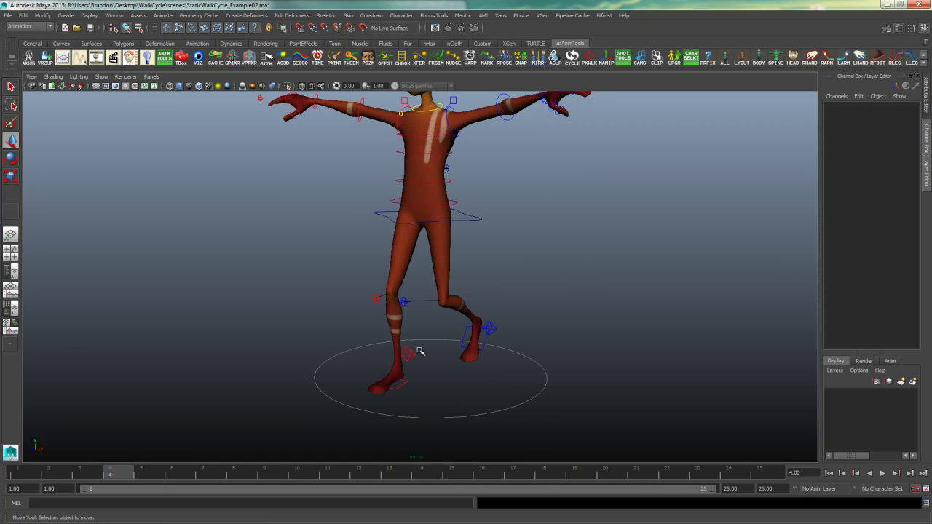
click(416, 353)
right_click(120, 475)
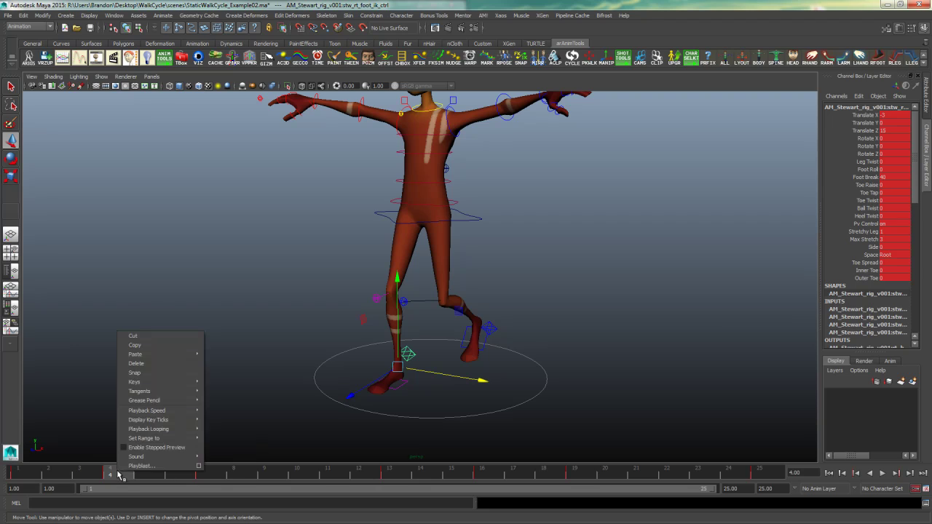
click(142, 349)
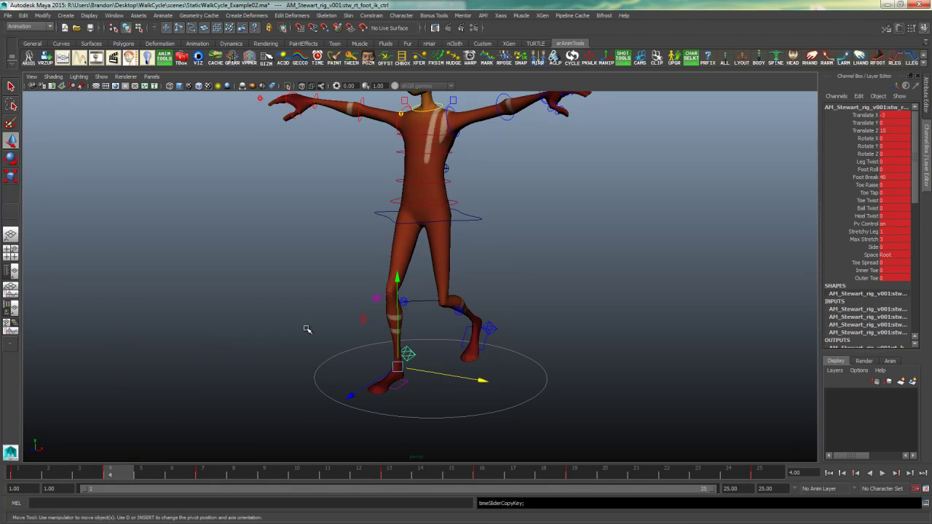
Paste the copied key onto the left foot control at frame 16 and set its Translate X to 3
click(492, 331)
click(481, 474)
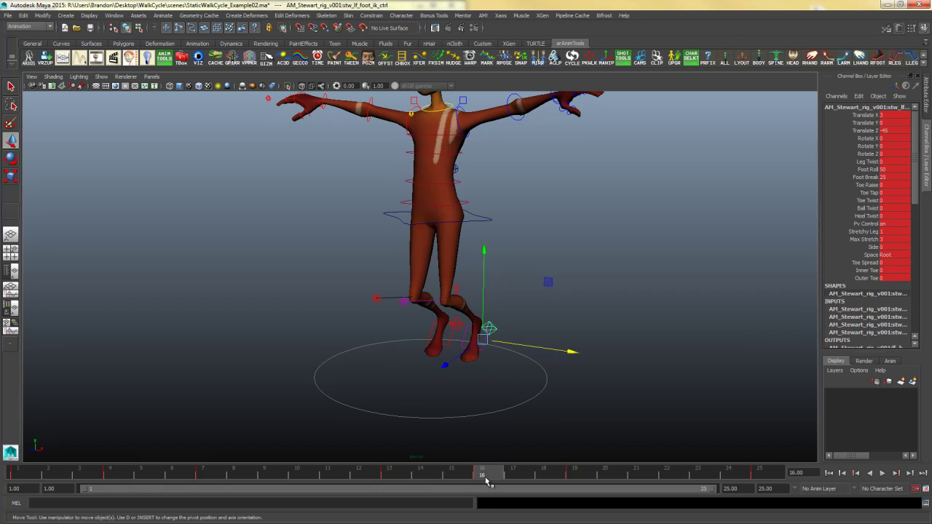
right_click(482, 473)
mouse_move(554, 356)
click(589, 363)
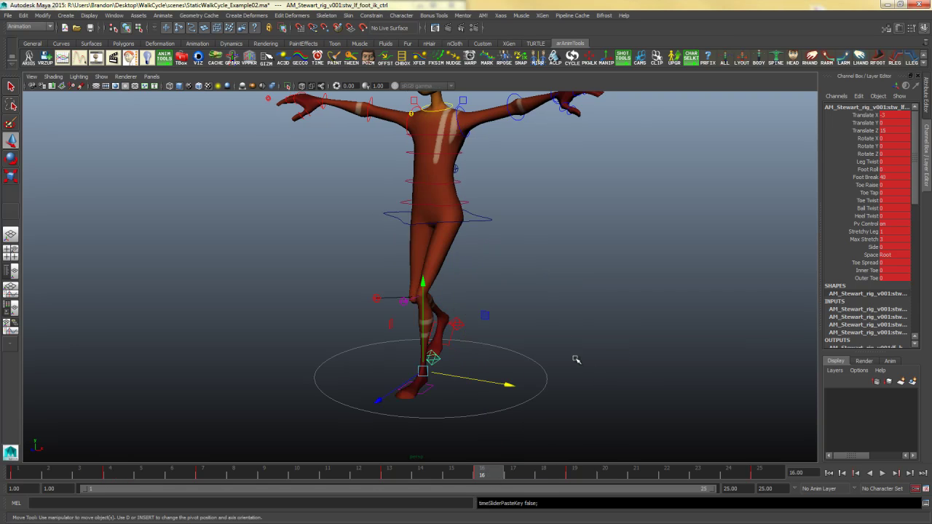
click(883, 116)
text(-3)
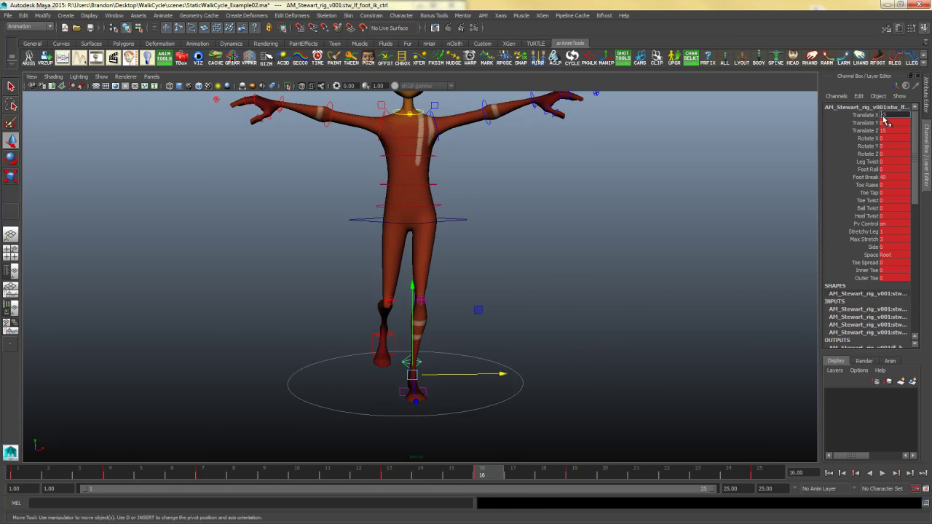
key(Return)
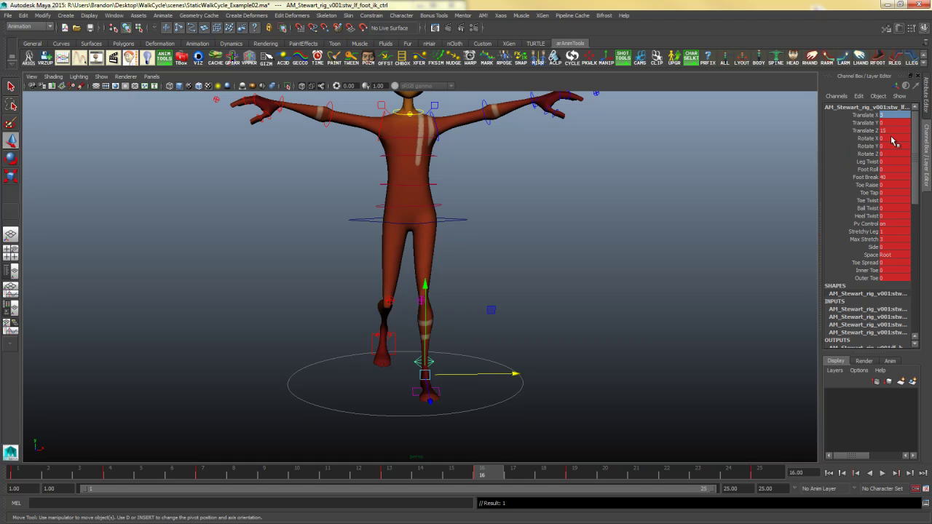
Review the walk cycle in the side view by stepping through the root control's keys from frame 1 to 25
alt+drag(607, 317, 524, 316)
click(614, 318)
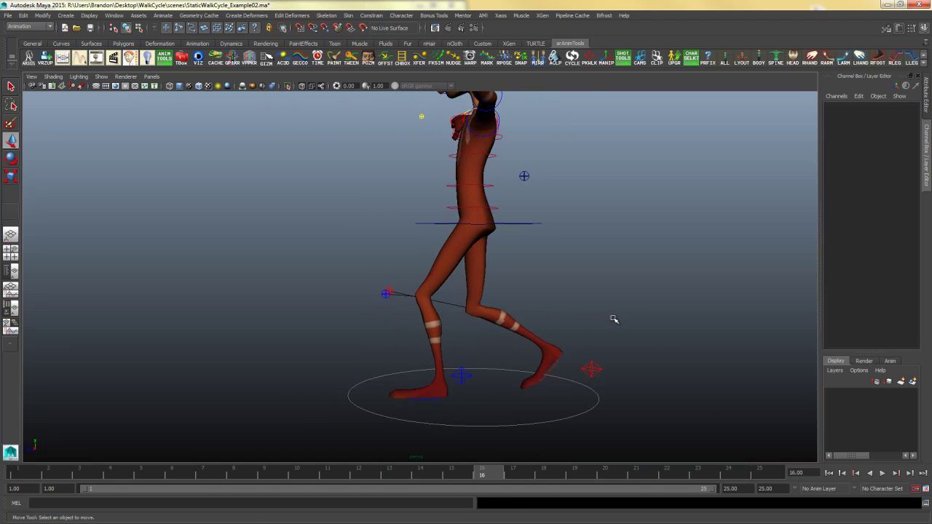
key(space)
key(space)
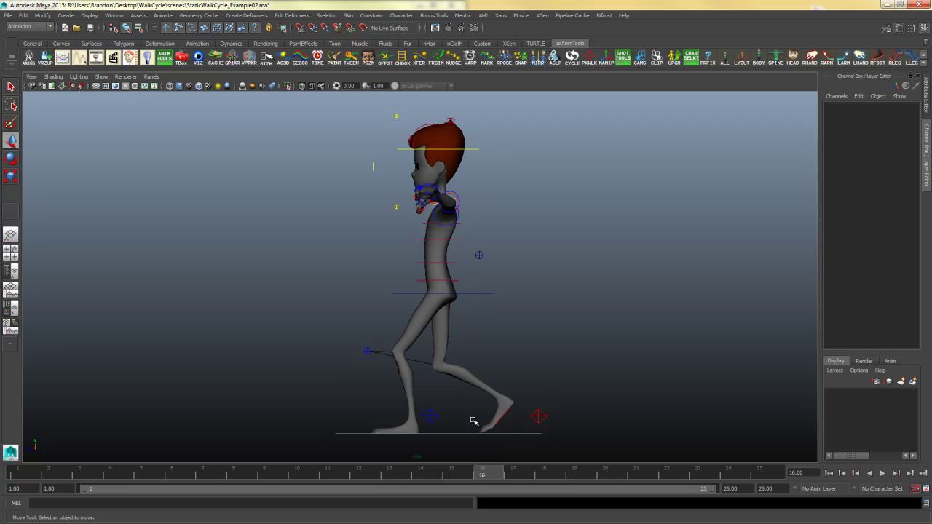
click(829, 472)
drag(553, 403, 524, 437)
key(q)
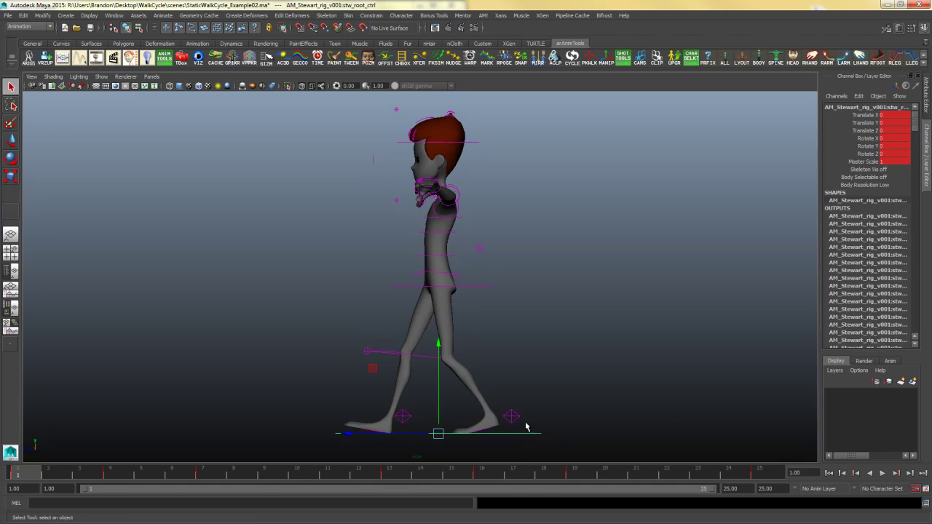
key(w)
key(q)
key(period)
key(period)
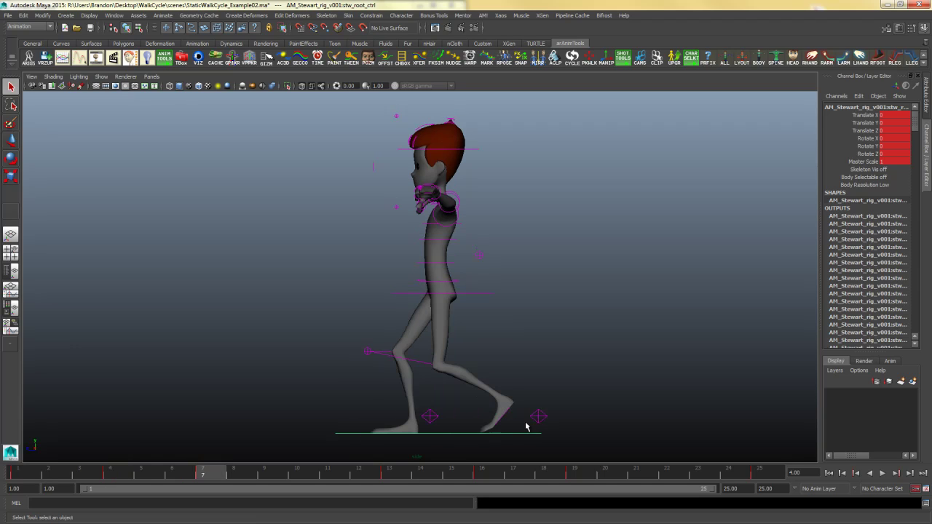
key(period)
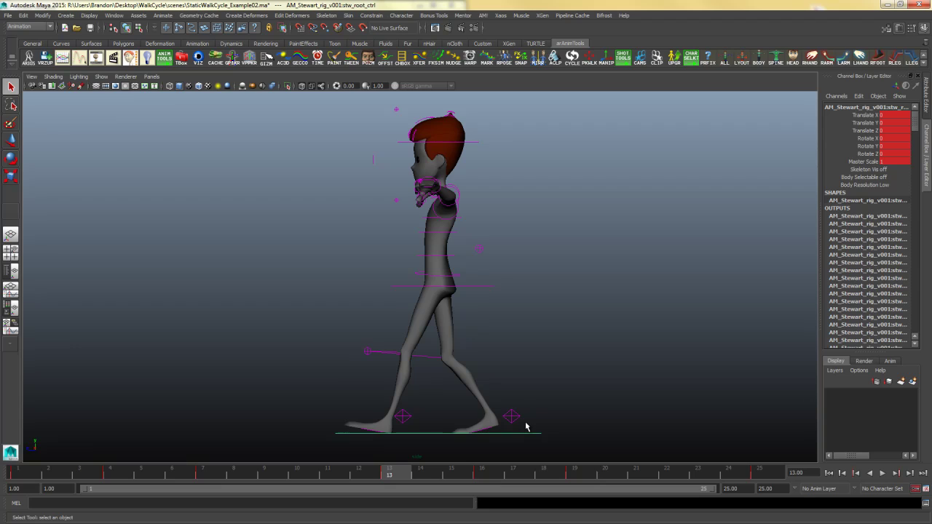
key(period)
key(period)
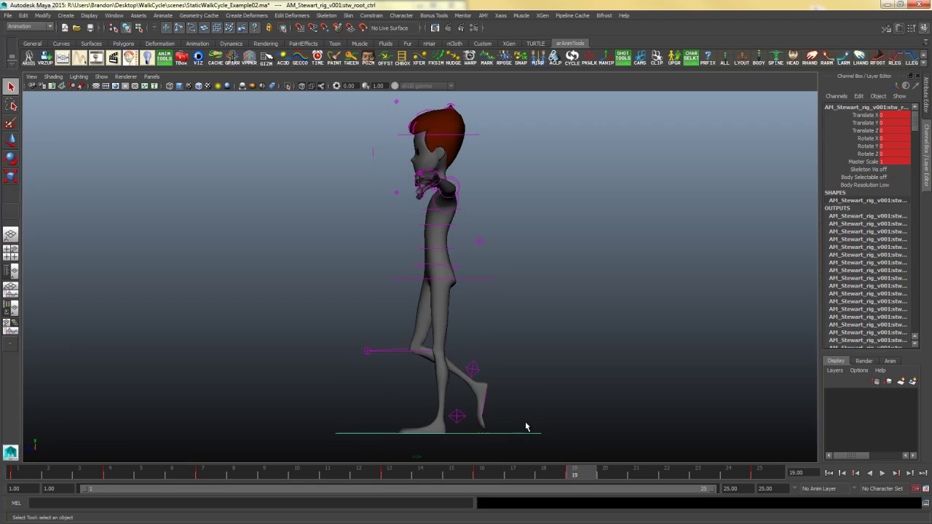
key(period)
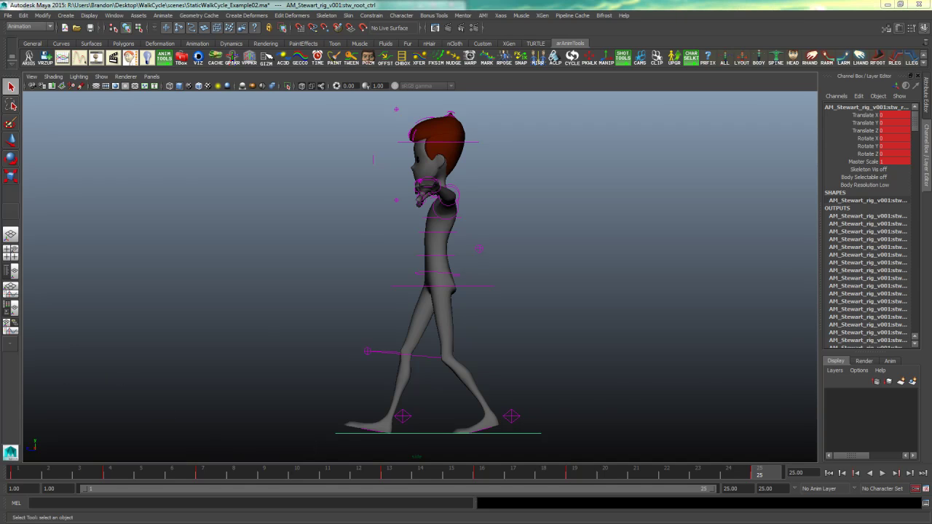
Consult the walk cycle reference chart in Windows Photo Viewer, minimize it, and go to frame 10 in Maya
key(alt+Tab)
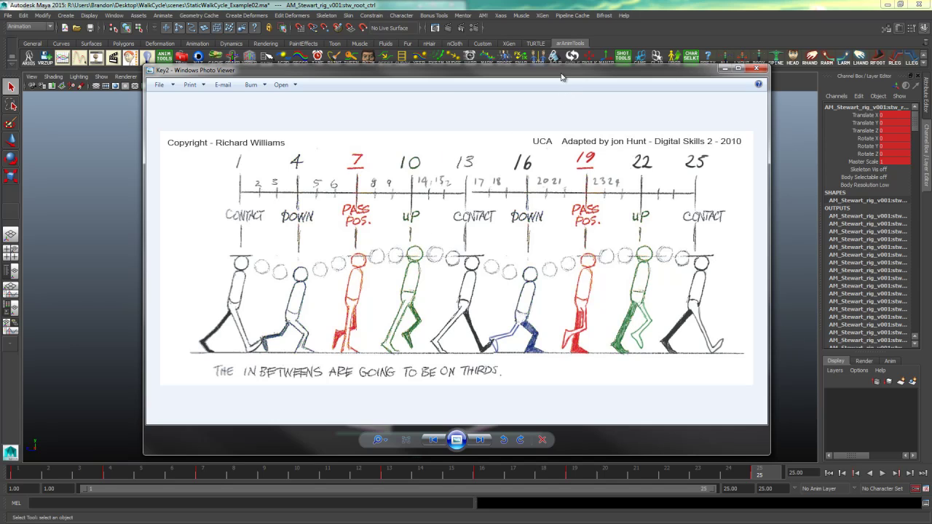
click(725, 68)
click(307, 475)
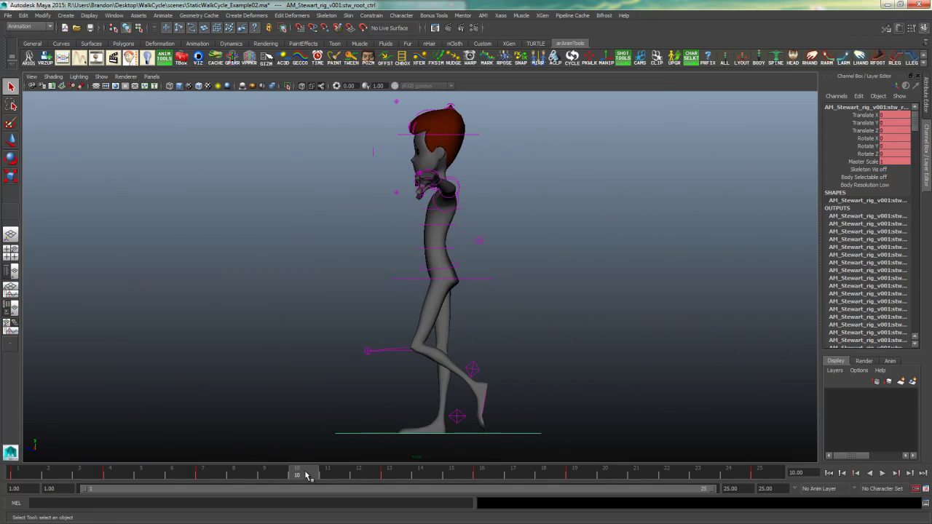
Select the root, COG, hip, knee and foot controls and set a key on all of them at frame 10
drag(316, 454, 622, 259)
drag(320, 455, 574, 256)
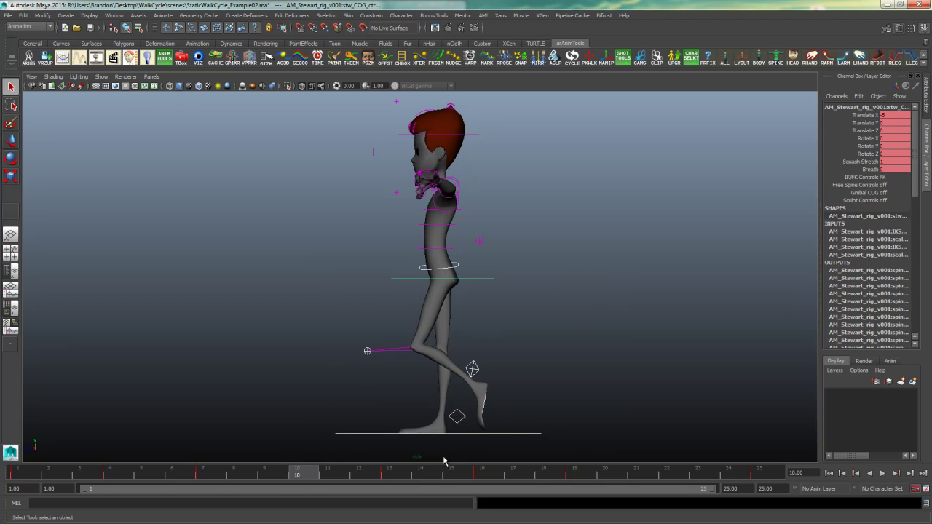
key(s)
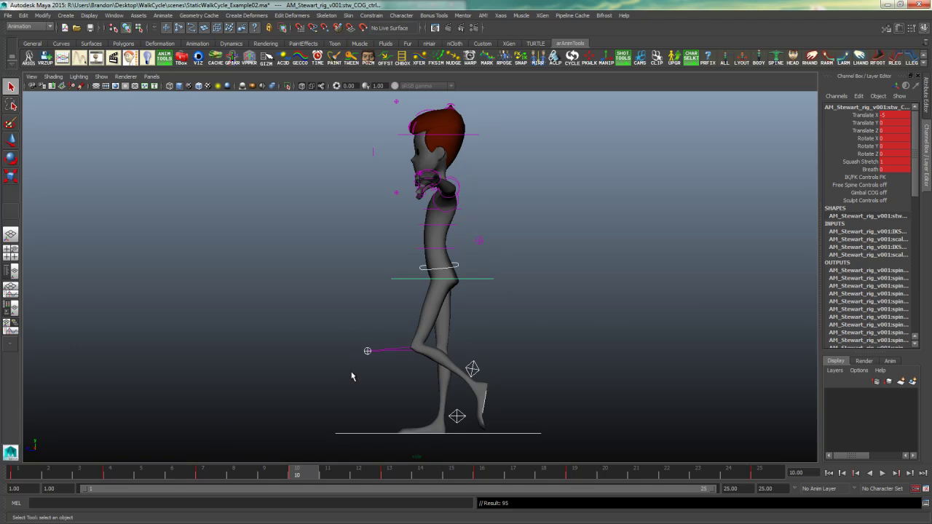
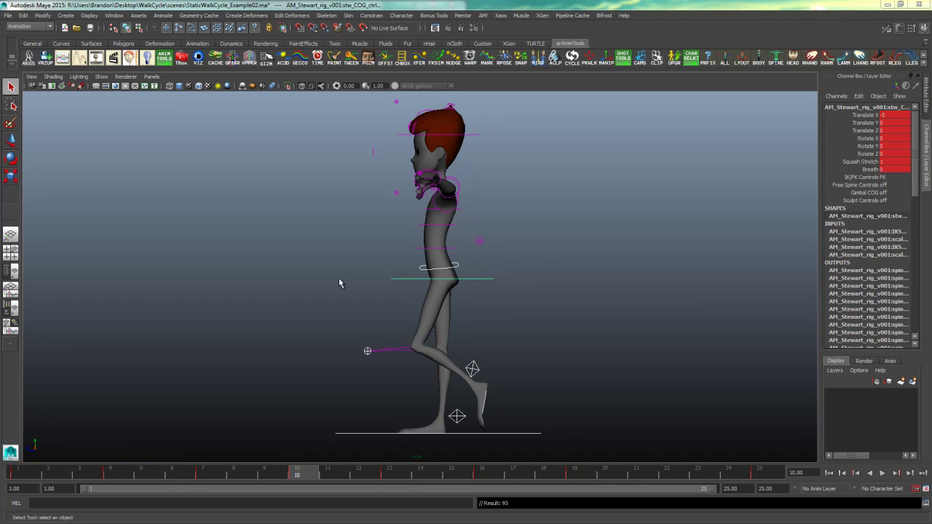
Raise the COG control at frame 10 and set its Translate Y to 1
click(489, 283)
key(w)
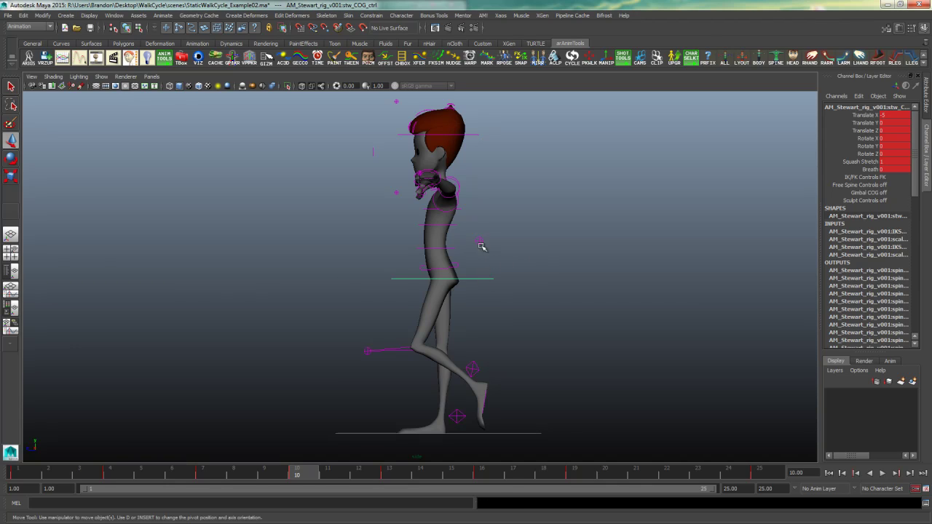
click(481, 278)
drag(442, 187, 440, 176)
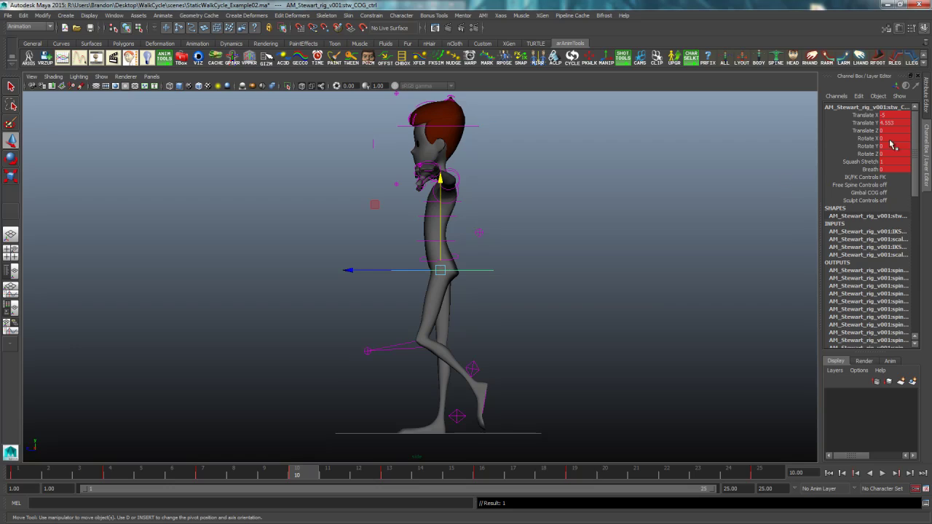
drag(443, 182, 442, 186)
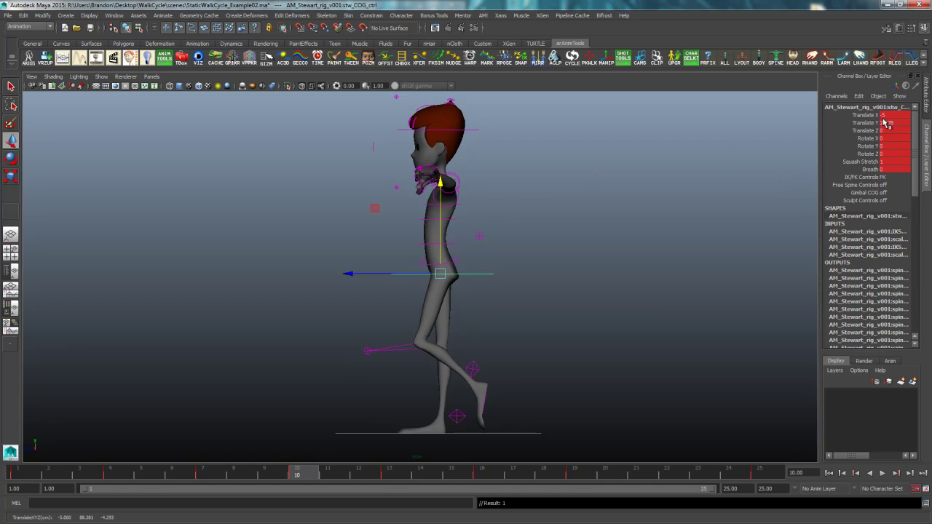
click(890, 123)
text(1)
key(Return)
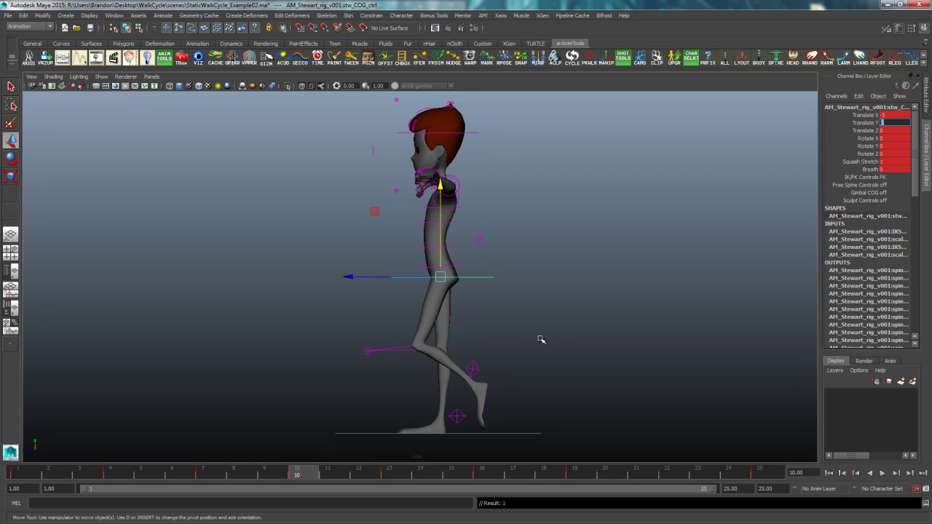
Try rotating the hip control about its X axis at frame 10 and undo the rotation
click(460, 265)
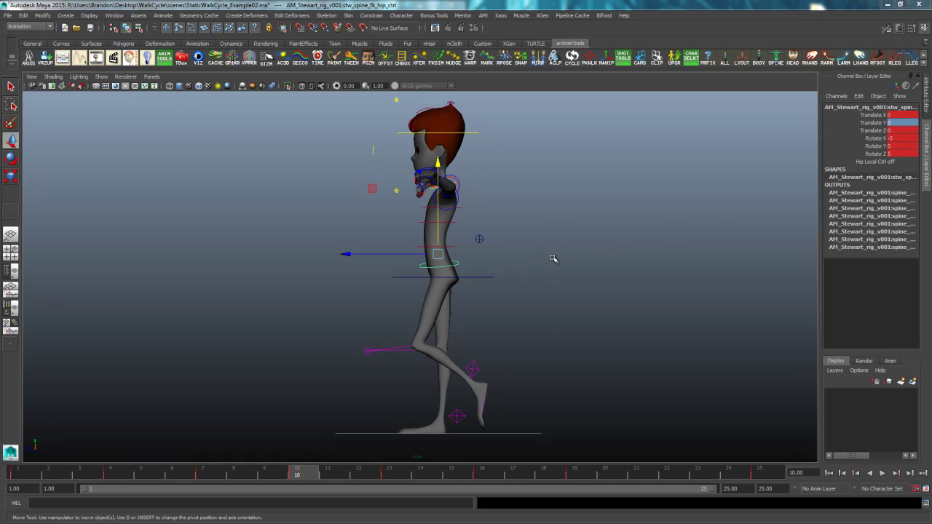
click(514, 283)
click(454, 266)
key(e)
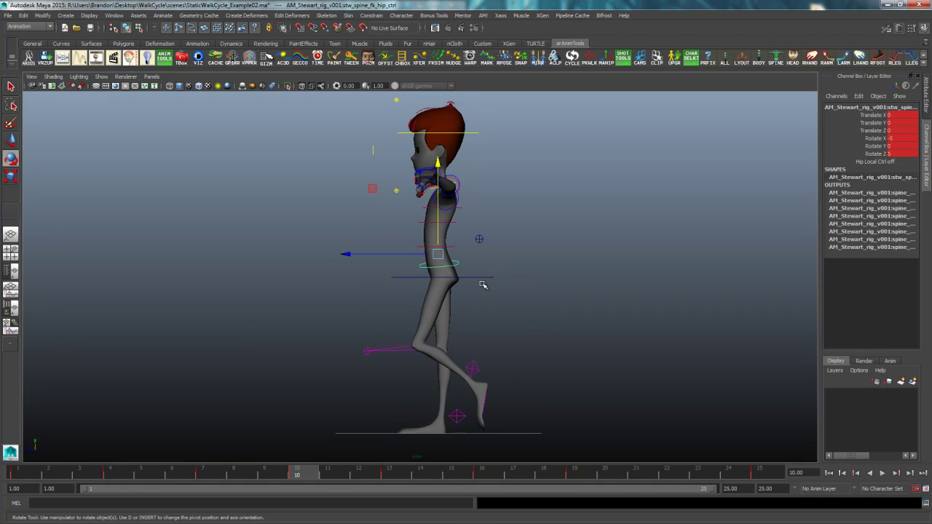
drag(353, 230, 373, 222)
key(ctrl+z)
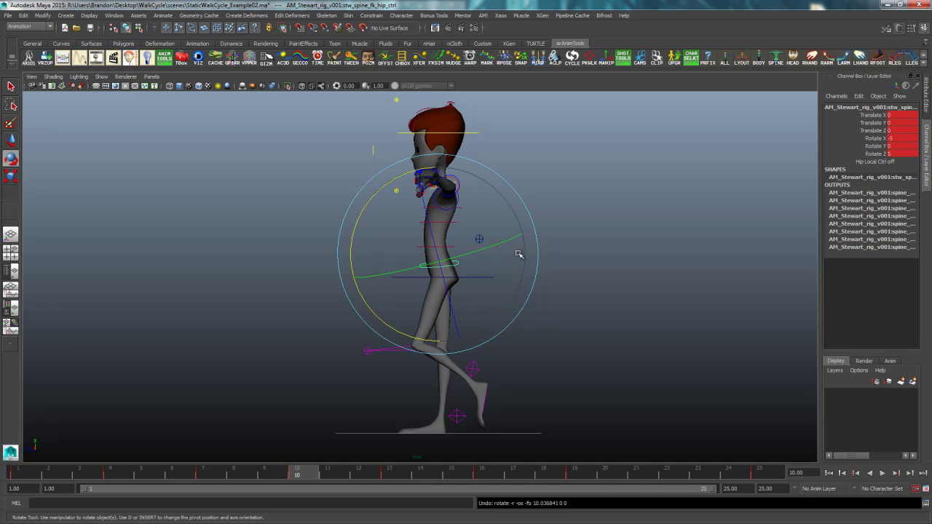
Move the left foot control forward and up to about Translate Y 35.3 and Translate Z 23.1 at frame 10
click(474, 370)
key(w)
drag(476, 388, 398, 359)
Set the hip control's Rotate X to 0 at frame 10
click(463, 261)
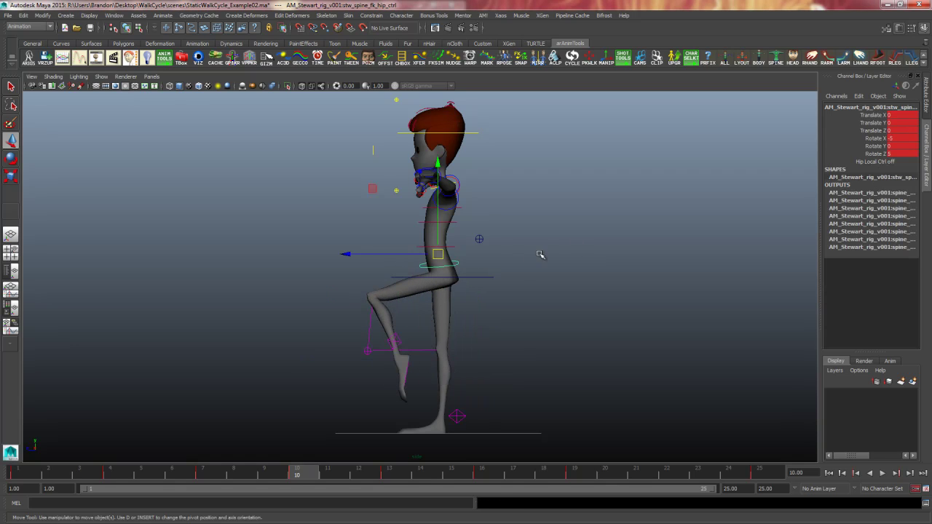
click(900, 138)
text(0)
key(Return)
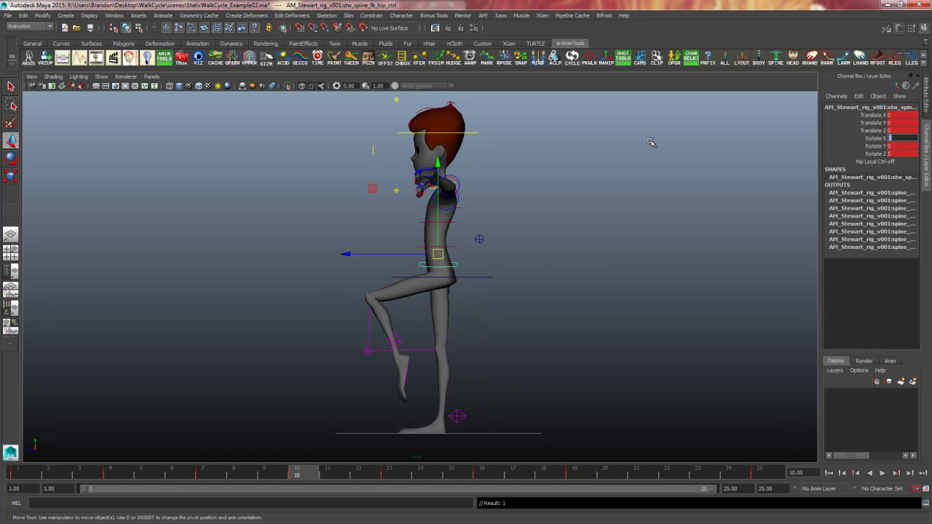
Check the hip pose at frame 13 in the perspective view and set the hip control's Rotate Y to -7.5 at frame 10
click(488, 265)
click(467, 279)
key(e)
key(space)
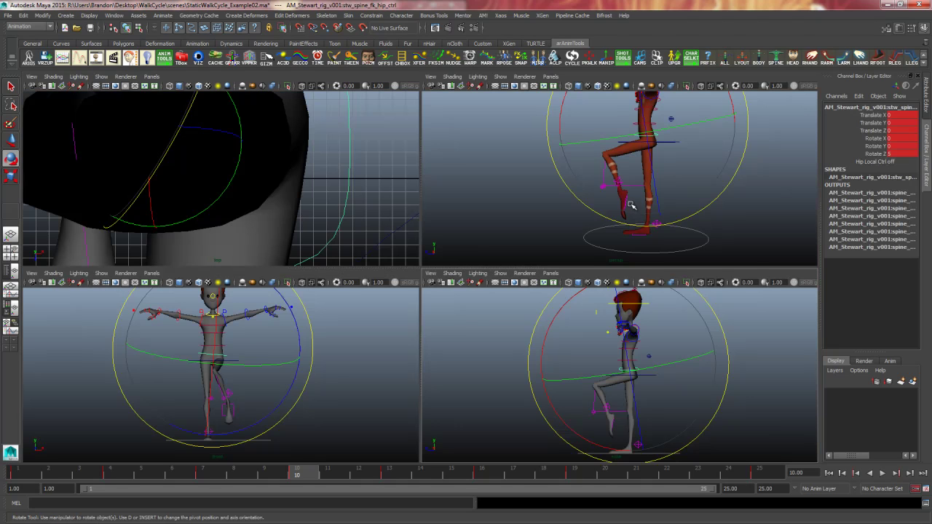
key(space)
alt+drag(583, 233, 378, 417)
click(391, 474)
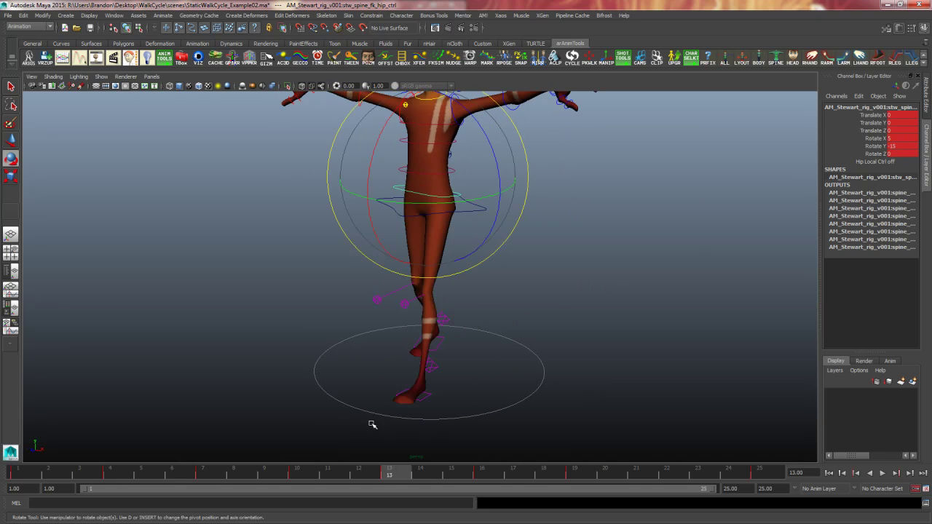
click(298, 479)
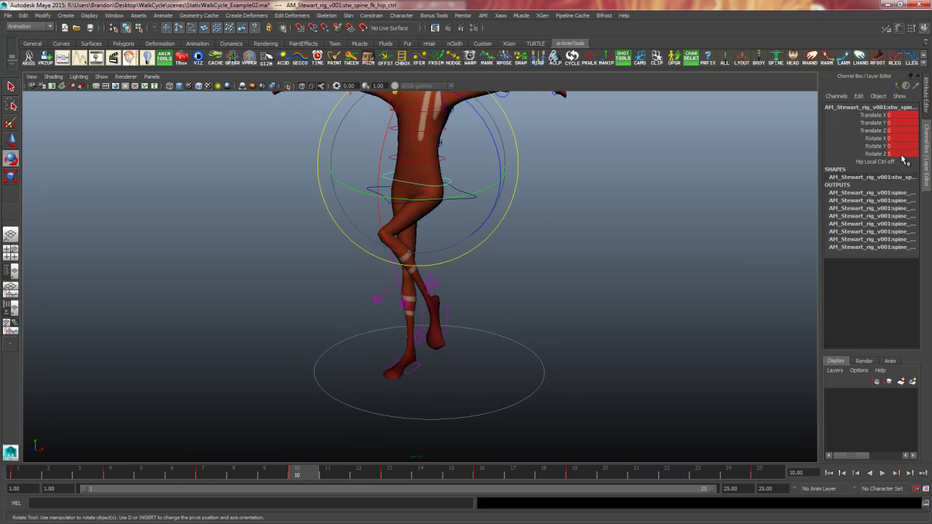
double_click(907, 146)
key(Return)
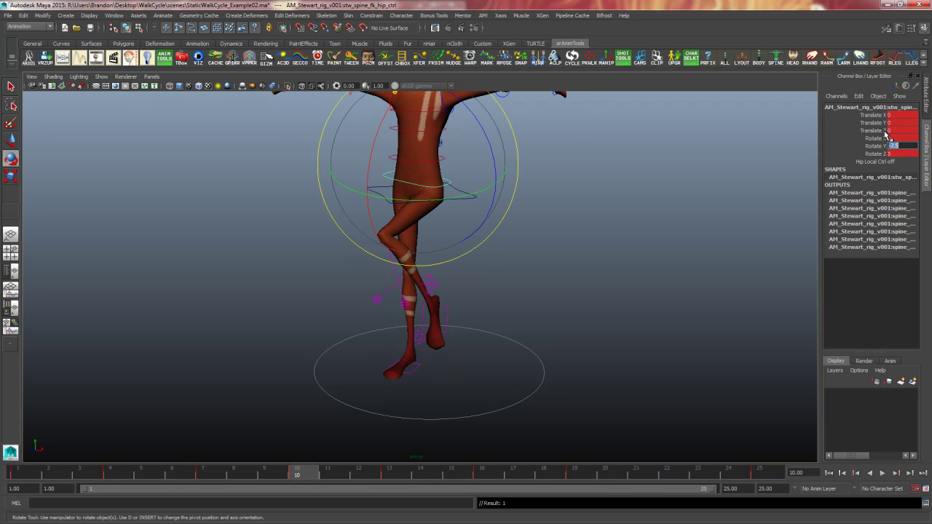
Compare the hips with frame 7 and set the hip control's Rotate Z to 2.5 at frame 10
click(220, 476)
click(309, 477)
alt+drag(596, 329, 601, 310)
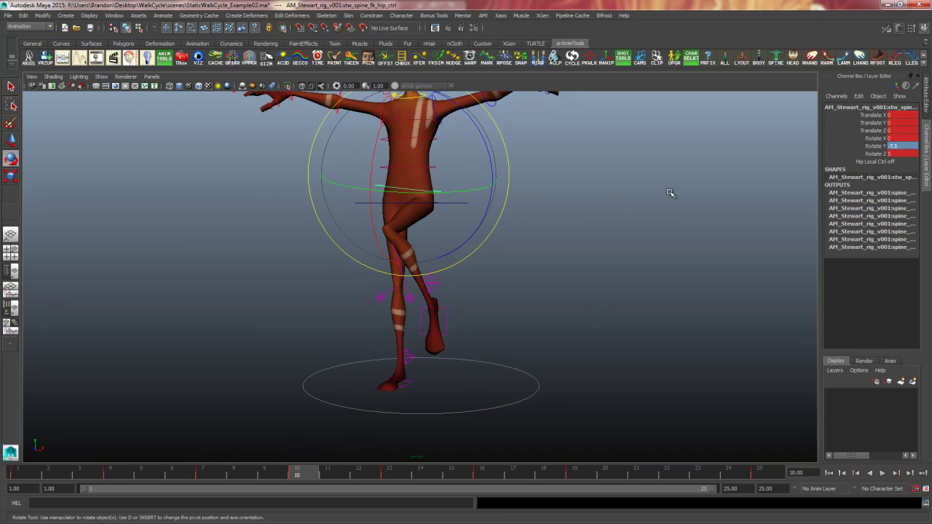
click(906, 153)
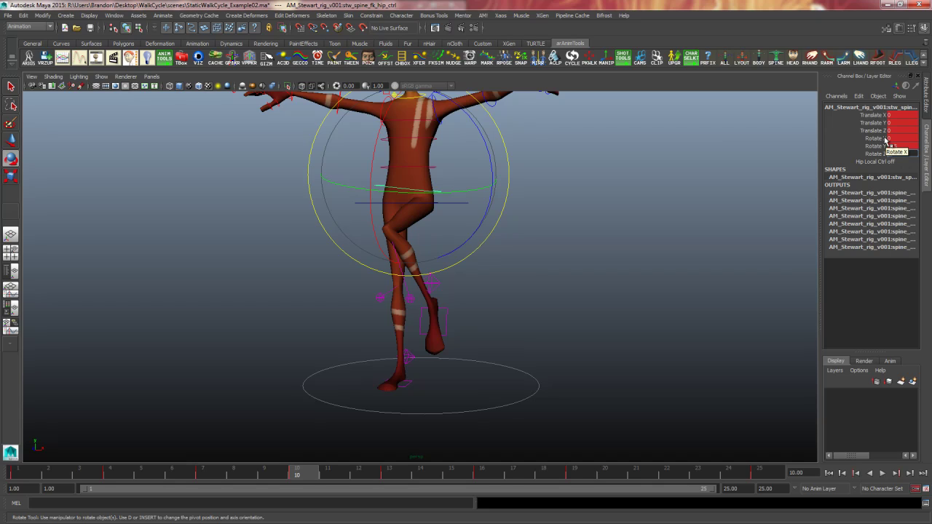
click(895, 153)
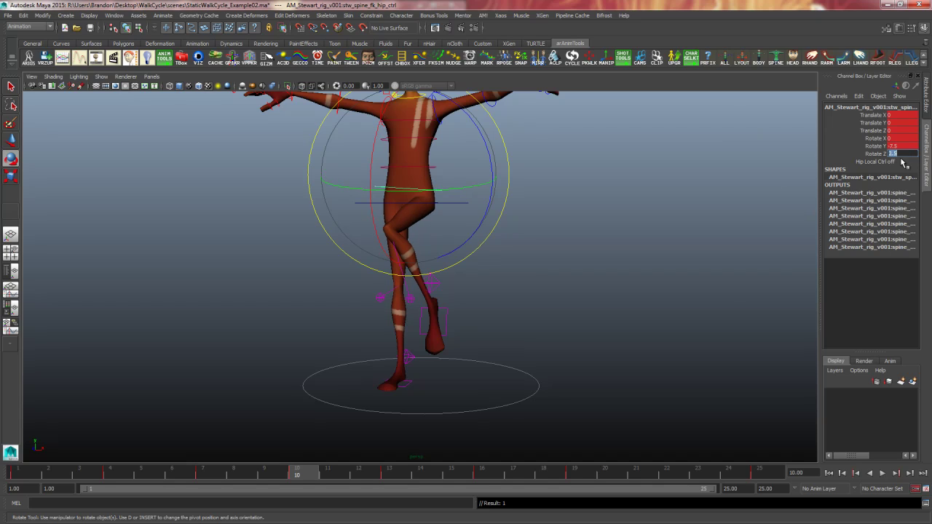
Slide the right foot control backward to about Translate Z -42.8 at frame 10
mouse_move(517, 287)
alt+mouse_down()
mouse_move(556, 301)
mouse_move(472, 305)
mouse_move(517, 285)
alt+mouse_up()
key(space)
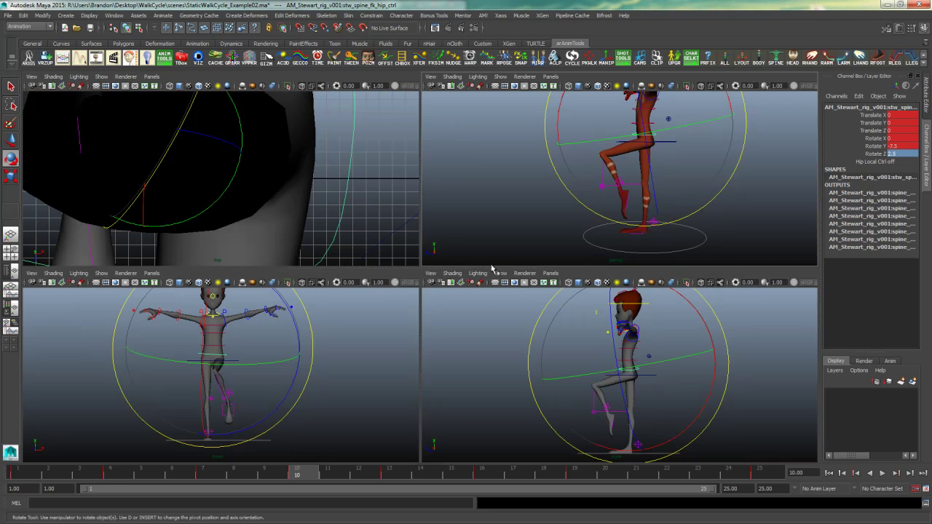
key(space)
alt+drag(562, 312, 554, 292)
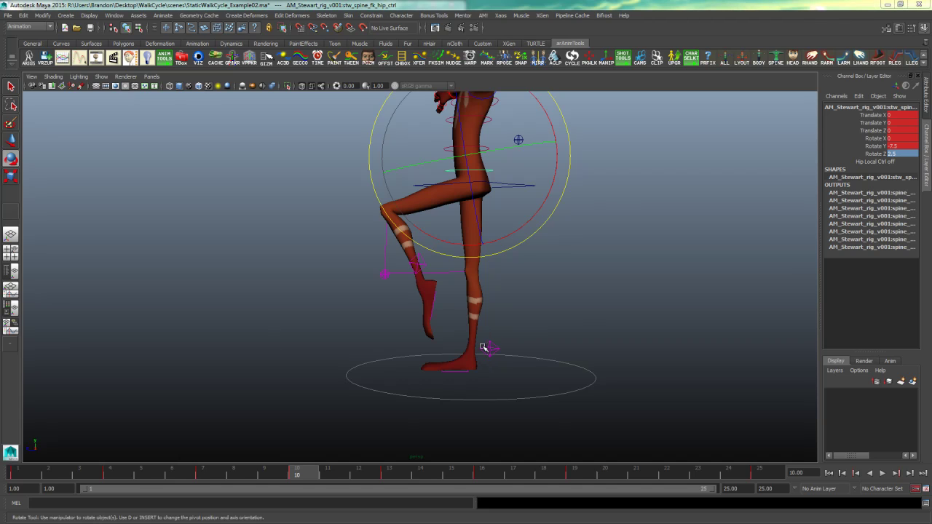
alt+drag(483, 347, 508, 340)
click(514, 375)
key(w)
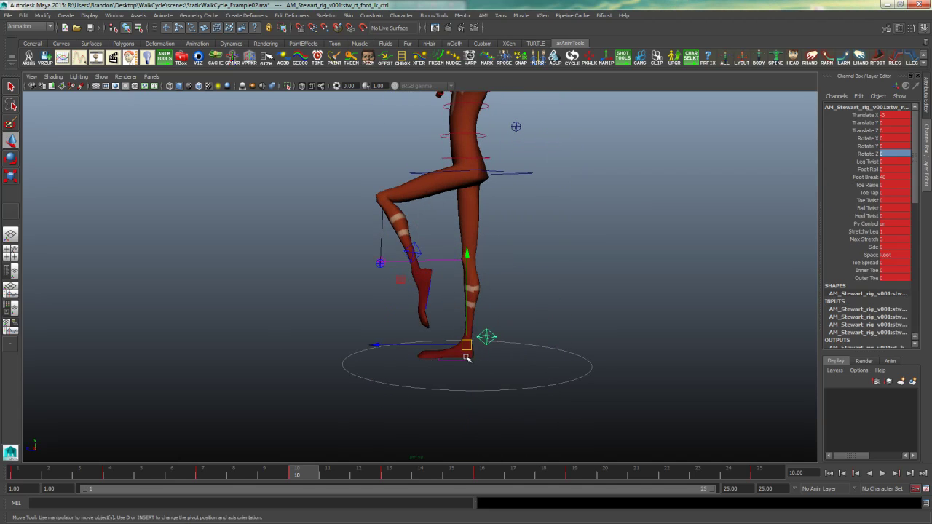
click(387, 345)
drag(442, 341, 482, 340)
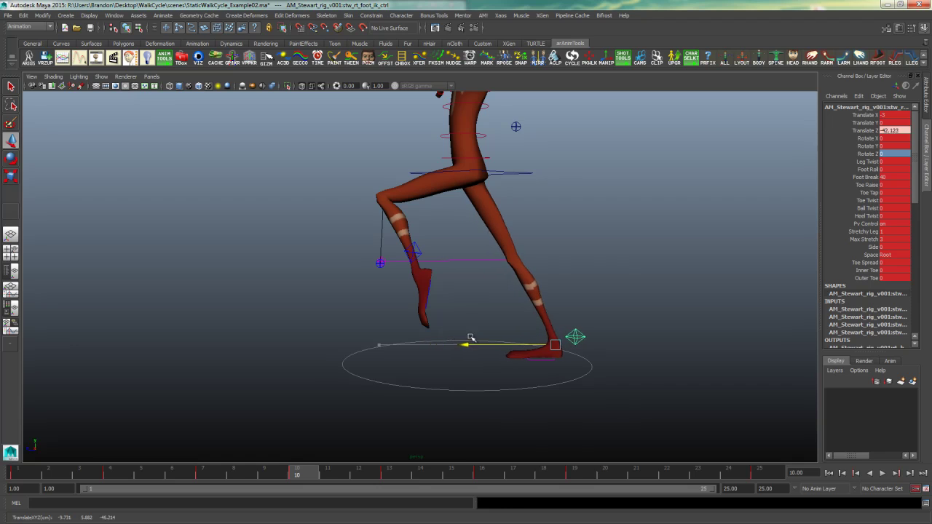
Compare the right foot's placement at frames 7, 10 and 13 in the side view
key(e)
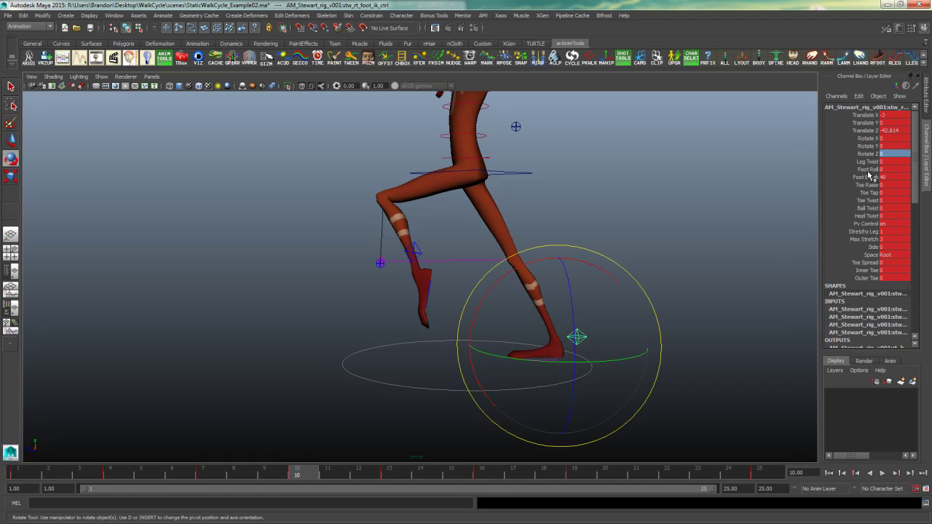
click(389, 473)
click(565, 356)
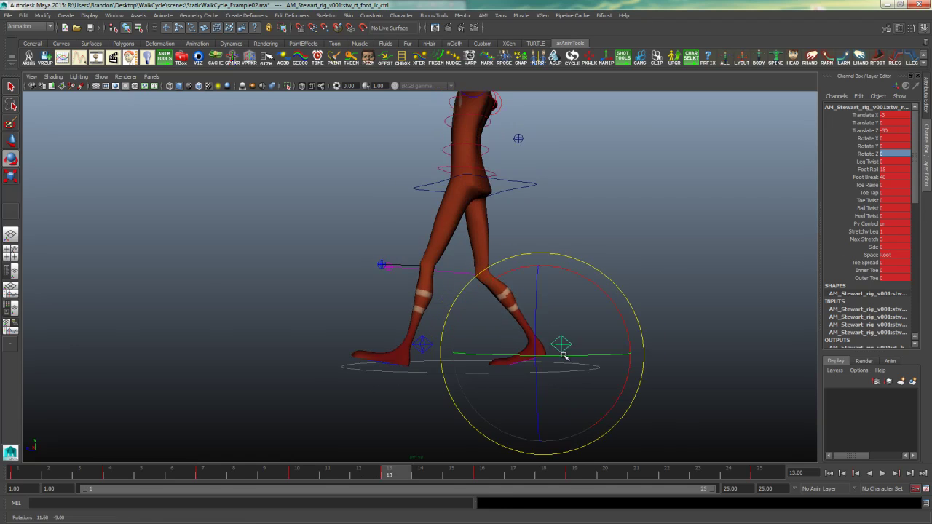
key(space)
key(space)
scroll(466, 292, up, 2)
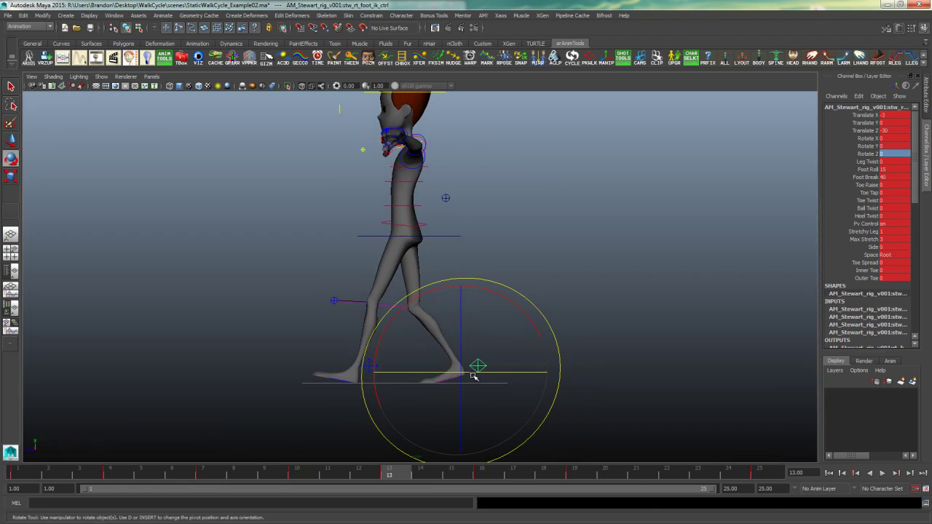
click(221, 472)
click(389, 473)
click(316, 473)
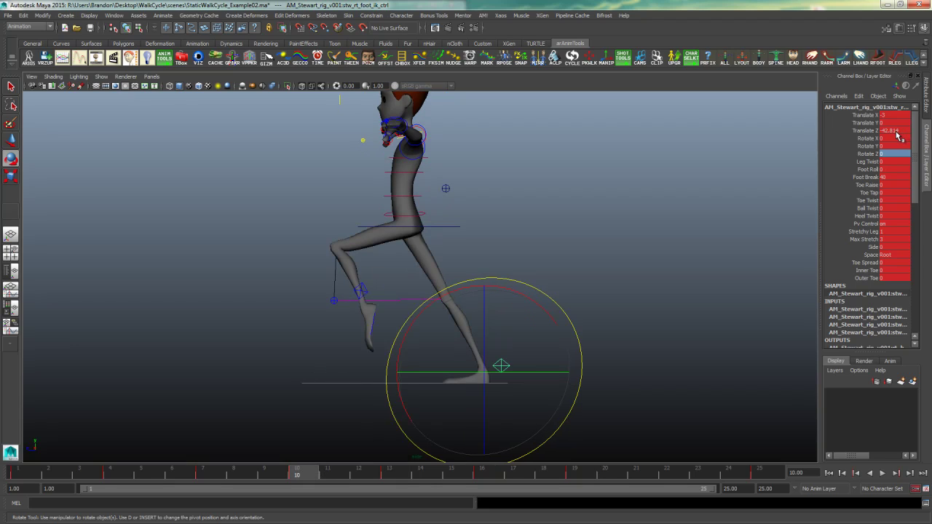
Set the right foot control's Translate Z to -15 at frame 10
double_click(896, 132)
key(BackSpace)
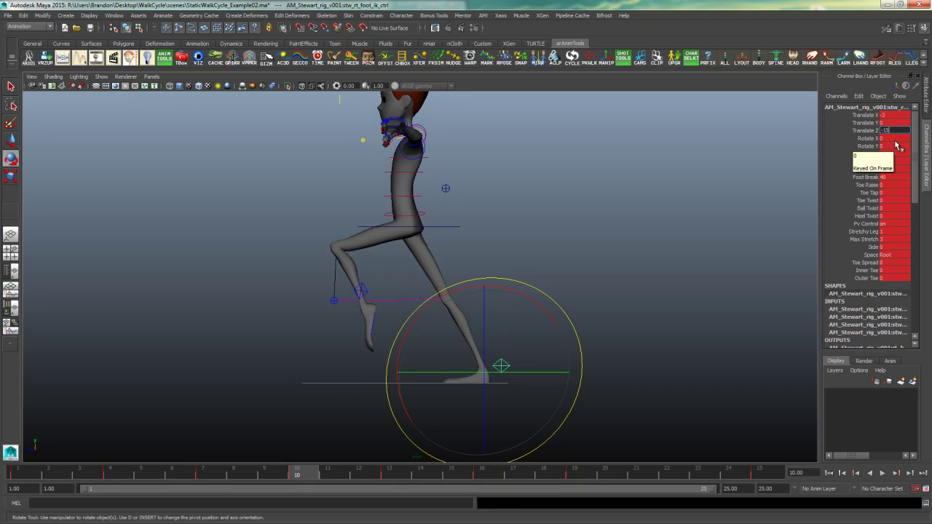
text(-15)
key(Return)
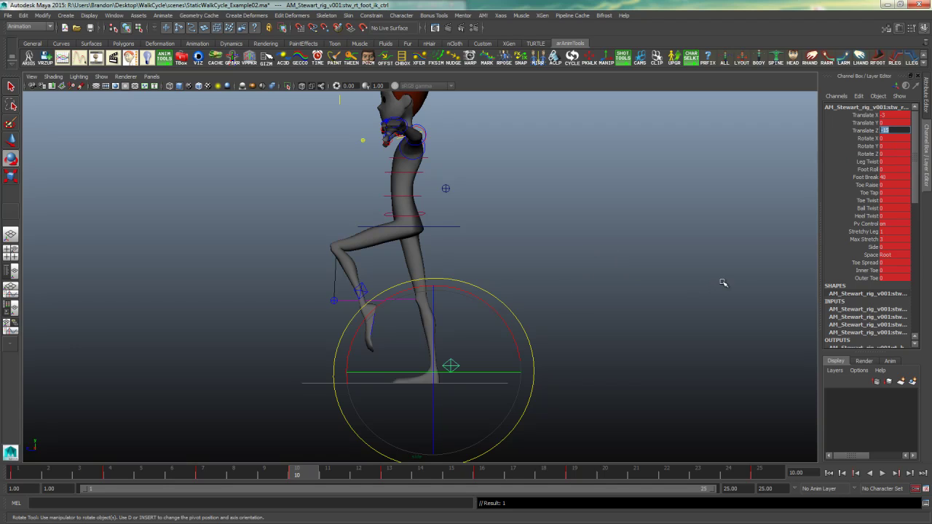
Set the right foot control's Foot Roll to 10 at frame 10
click(870, 169)
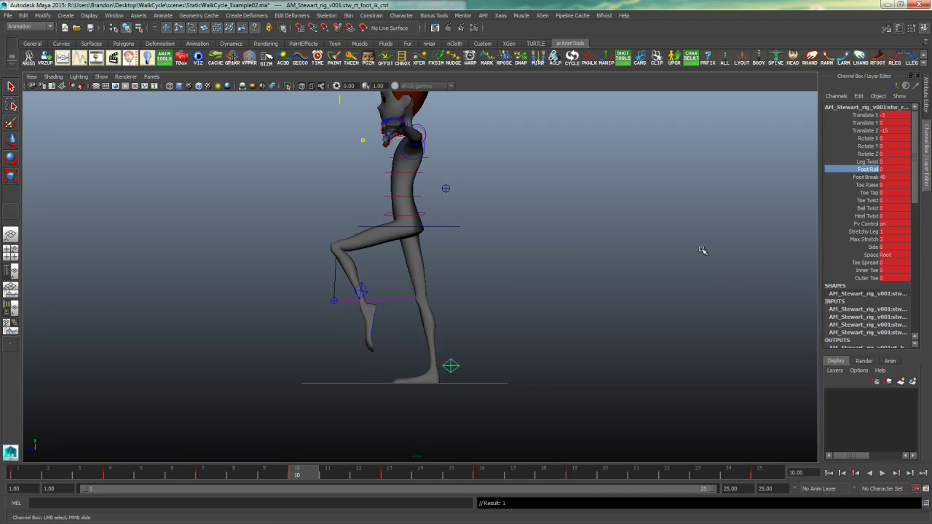
mouse_move(701, 250)
middle_down()
mouse_move(672, 266)
mouse_move(694, 263)
middle_up()
click(892, 170)
text(1)
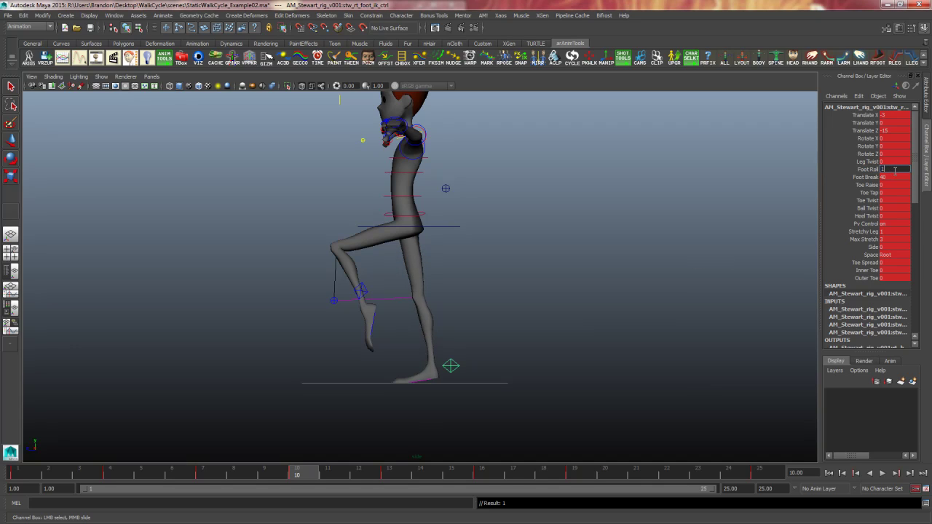
text(0)
key(Return)
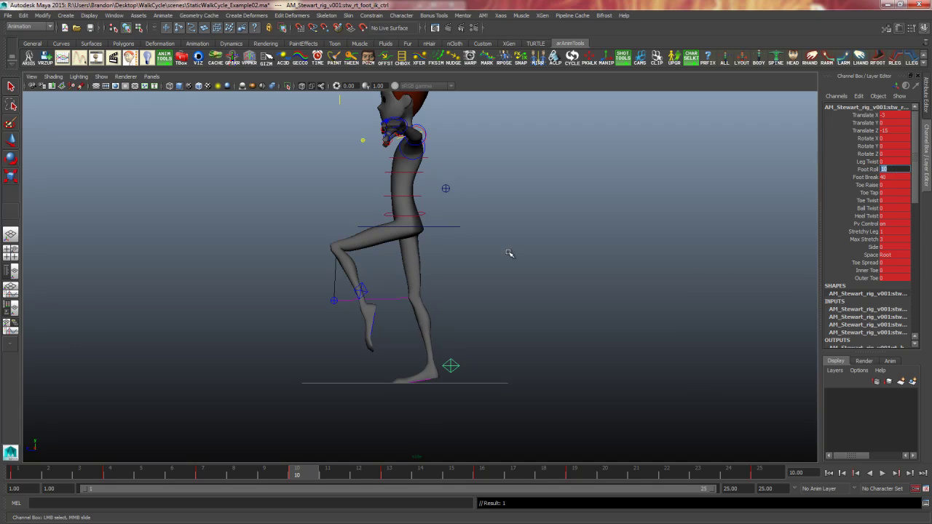
click(362, 291)
key(e)
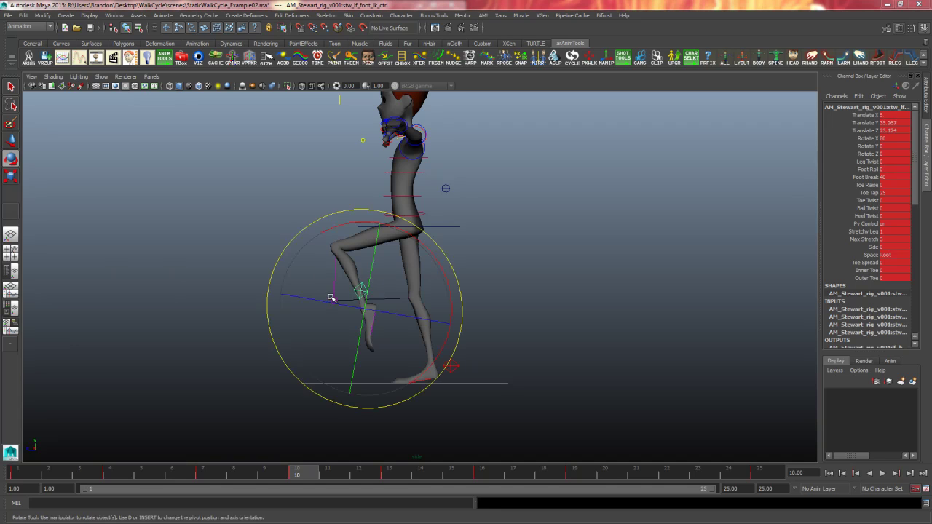
drag(448, 298, 428, 347)
key(w)
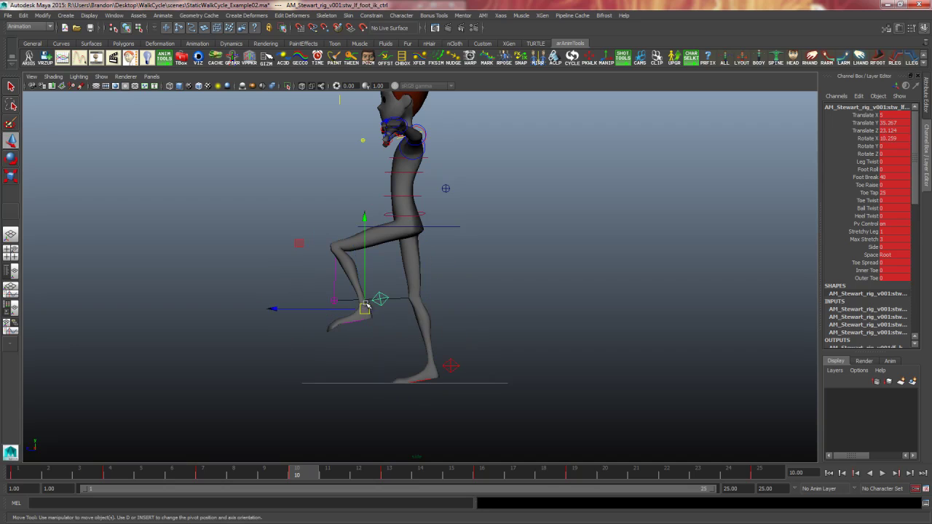
drag(380, 297, 352, 360)
key(e)
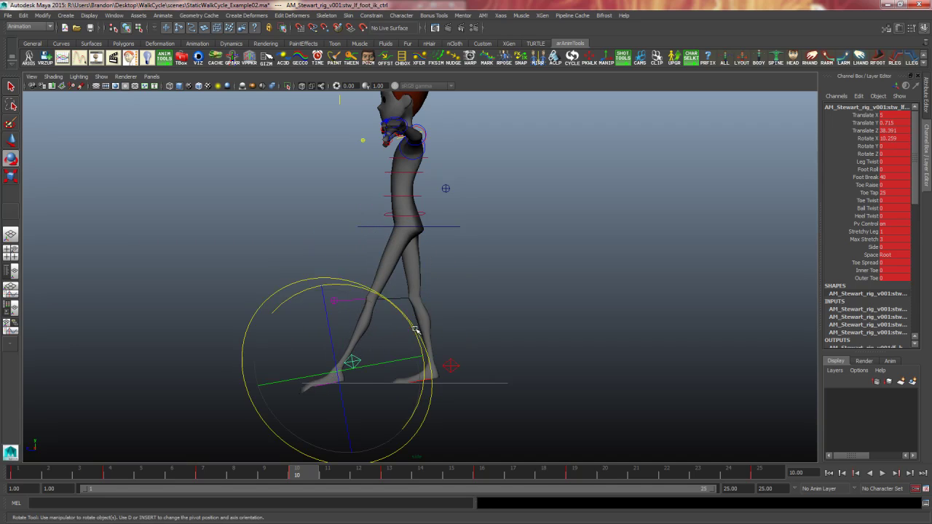
key(ctrl+z)
key(ctrl+z)
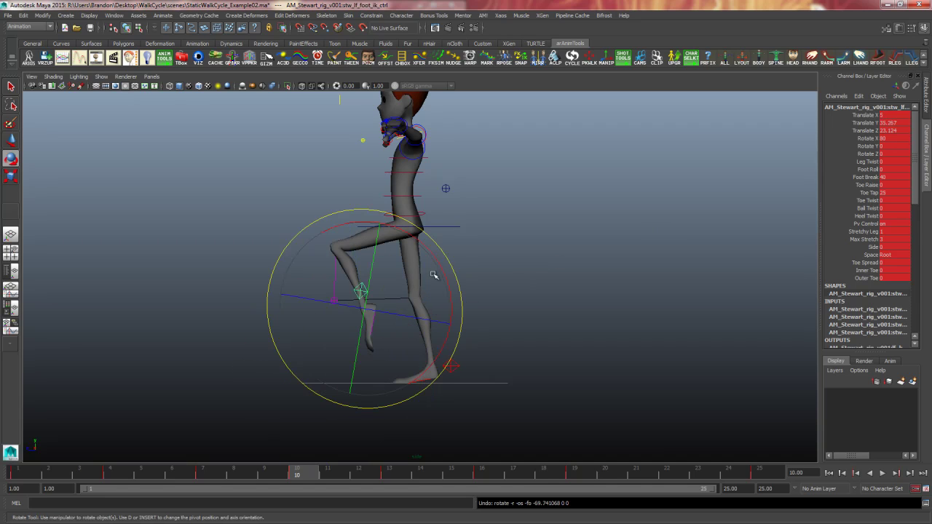
Rotate the left foot control to about Rotate X 34.8 and lower it to Translate Y 20, Translate Z about 14.3 at frame 10
drag(437, 273, 433, 321)
key(w)
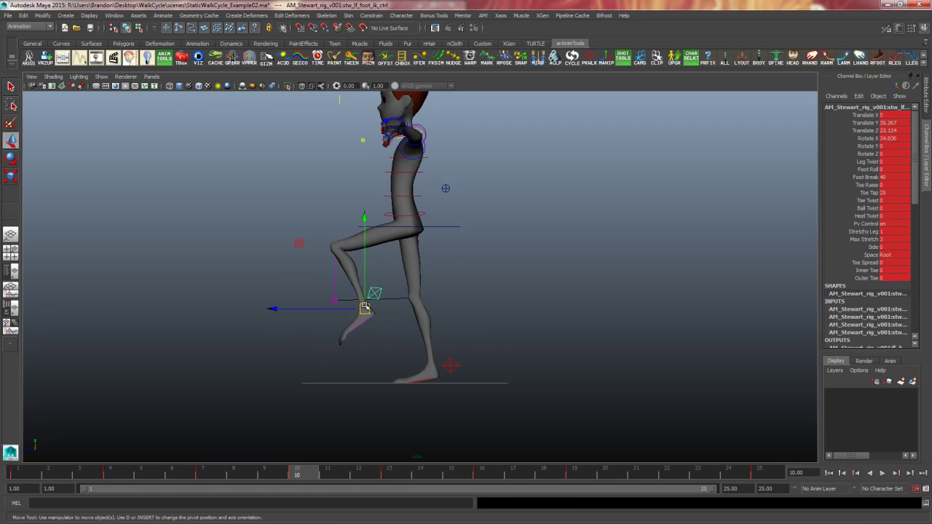
drag(378, 304, 391, 332)
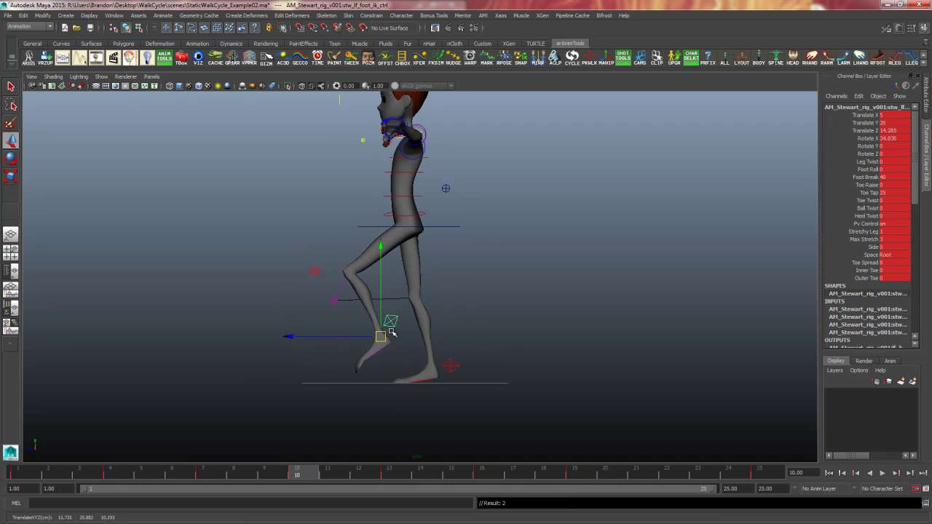
Set the left foot control's Toe Tap to 5 at frame 10
click(871, 193)
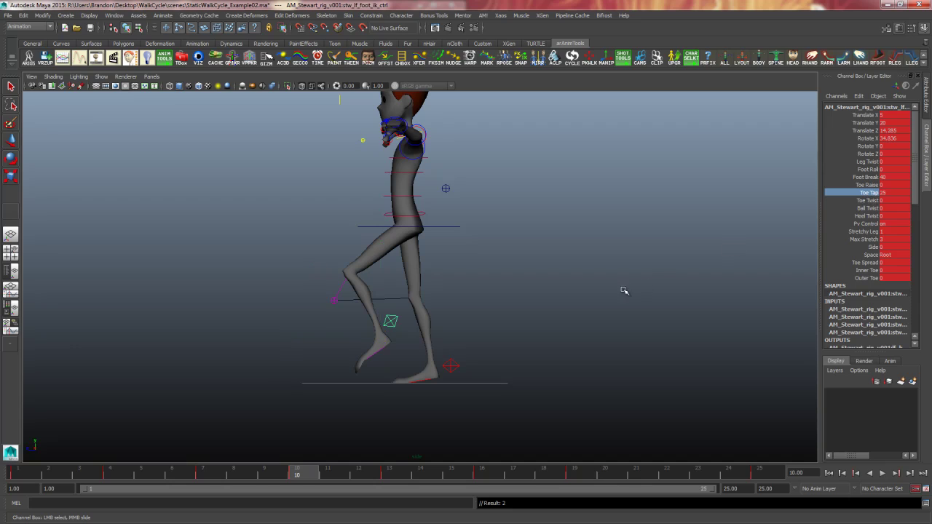
middle_drag(564, 287, 506, 297)
double_click(896, 195)
text(5)
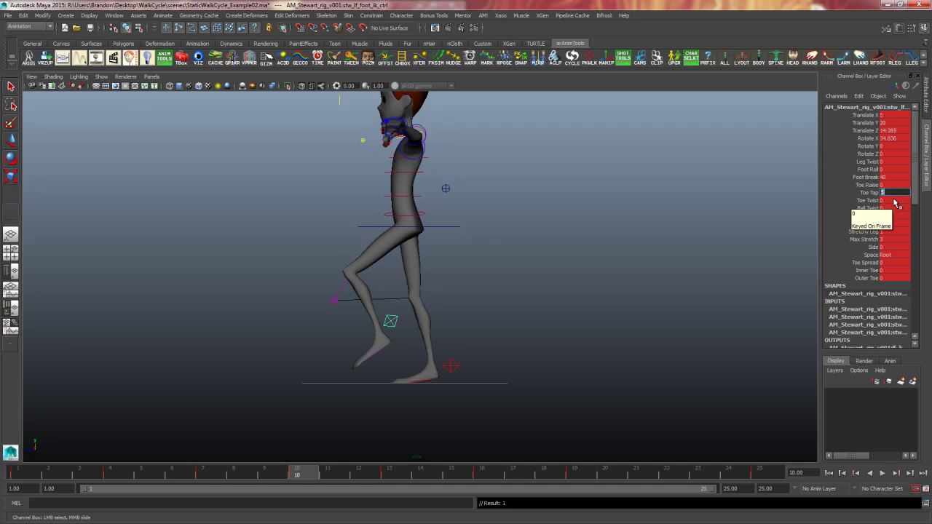
key(Return)
Lower the left foot control and set its Translate Y to 15 at frame 10
key(w)
key(e)
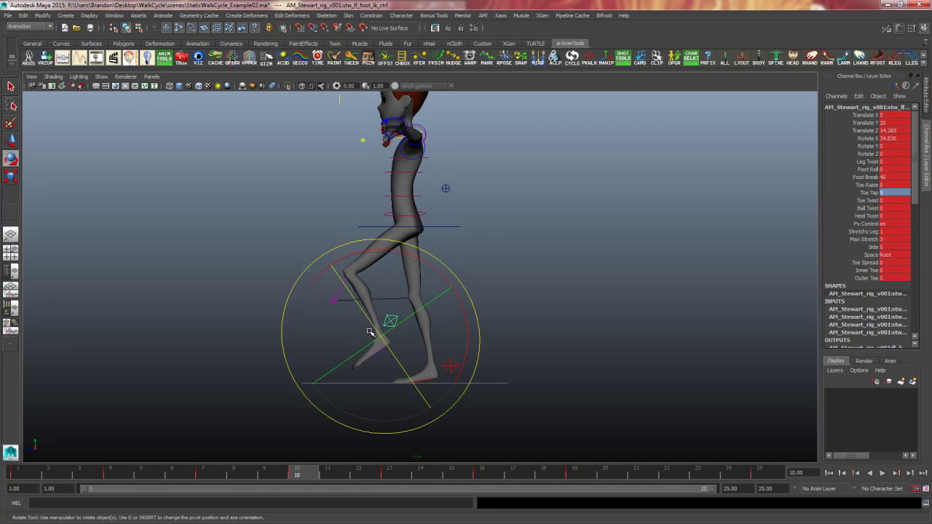
key(w)
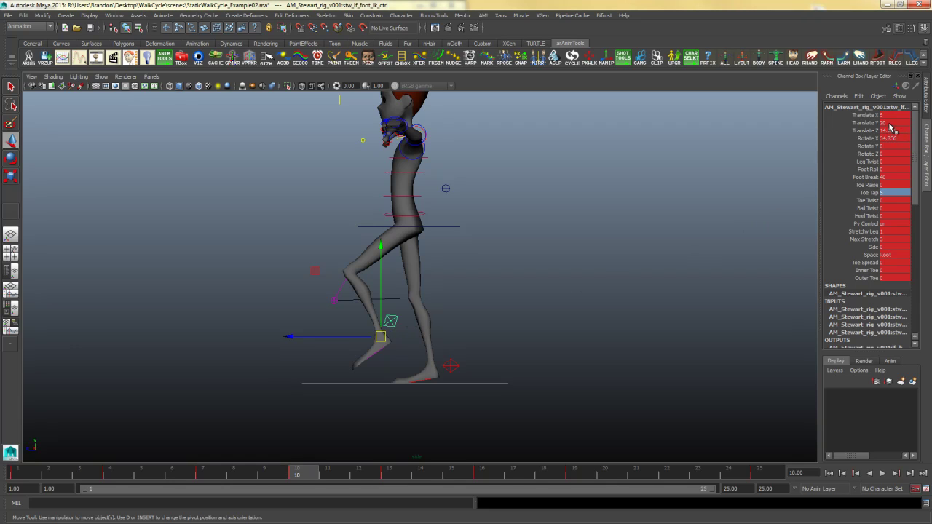
drag(381, 250, 382, 257)
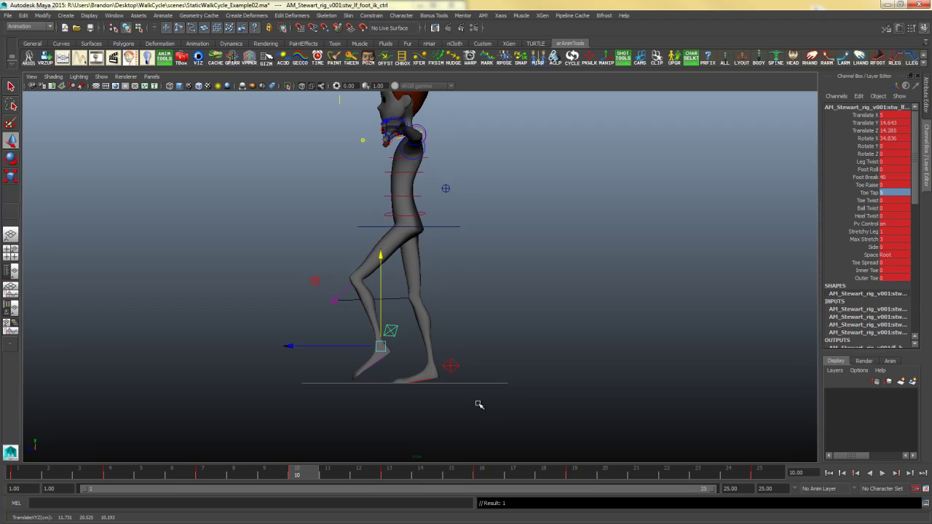
click(892, 129)
middle_drag(367, 381, 801, 204)
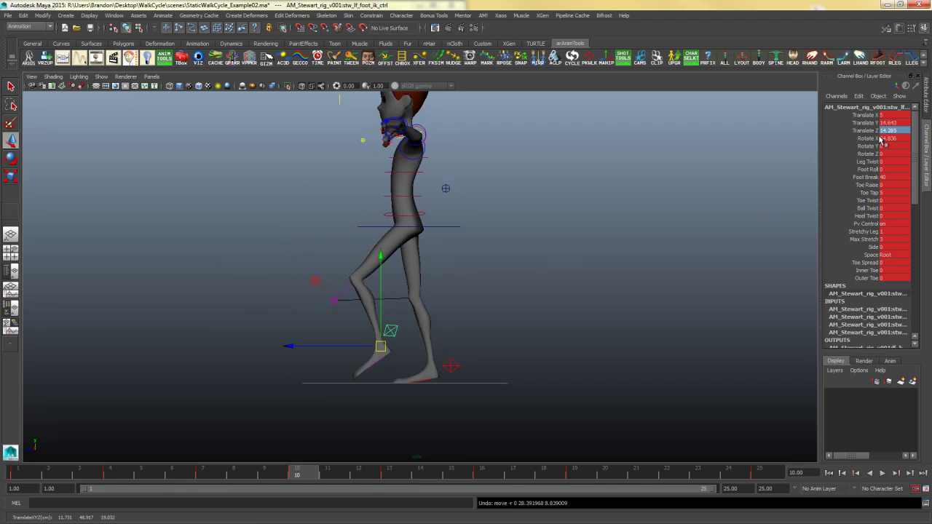
click(890, 123)
text(1)
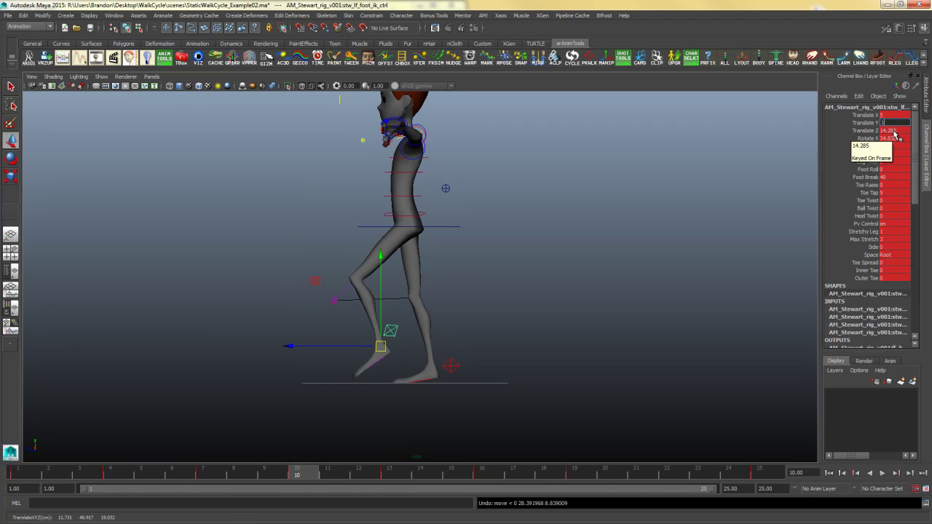
text(5)
key(Return)
Compare the left foot's placement with frames 7 and 13, and set its control's Translate Z to 20 at frame 10
drag(290, 346, 288, 346)
click(213, 475)
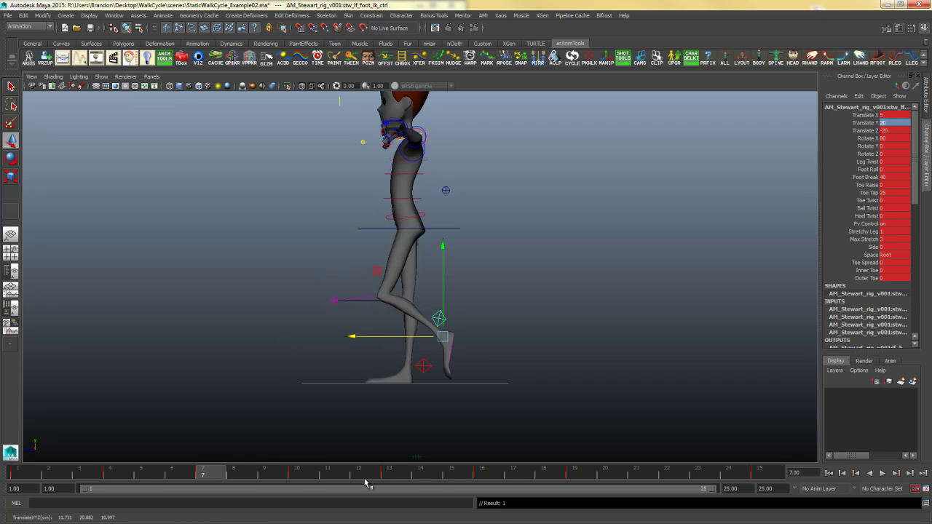
click(389, 475)
click(301, 474)
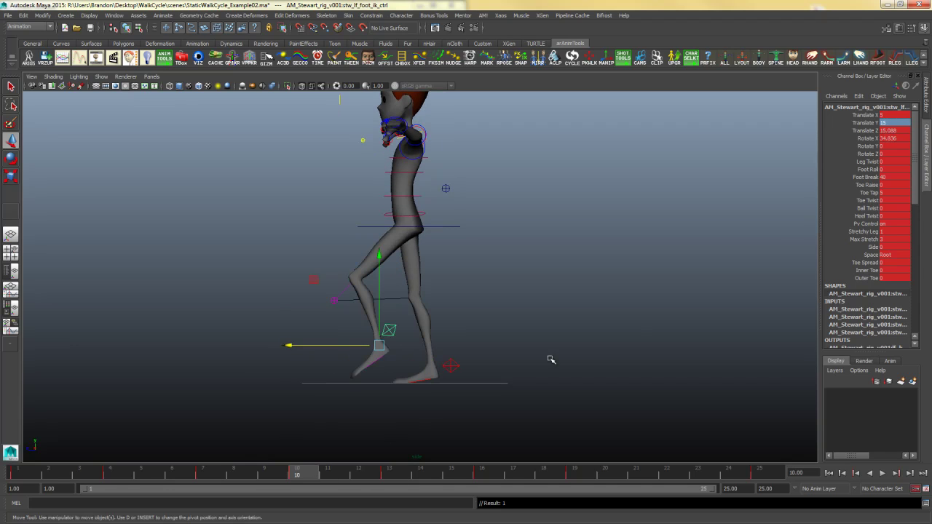
click(897, 132)
text(2)
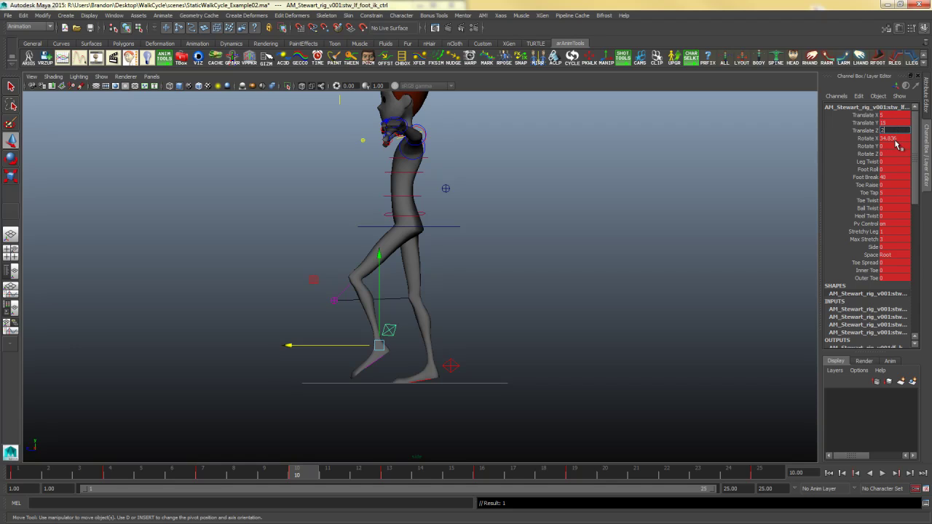
text(0)
key(Return)
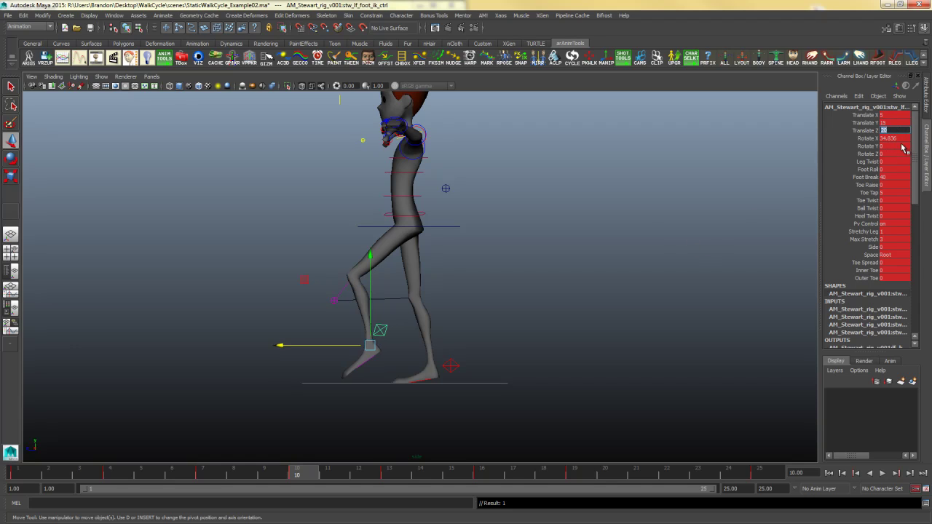
text(0)
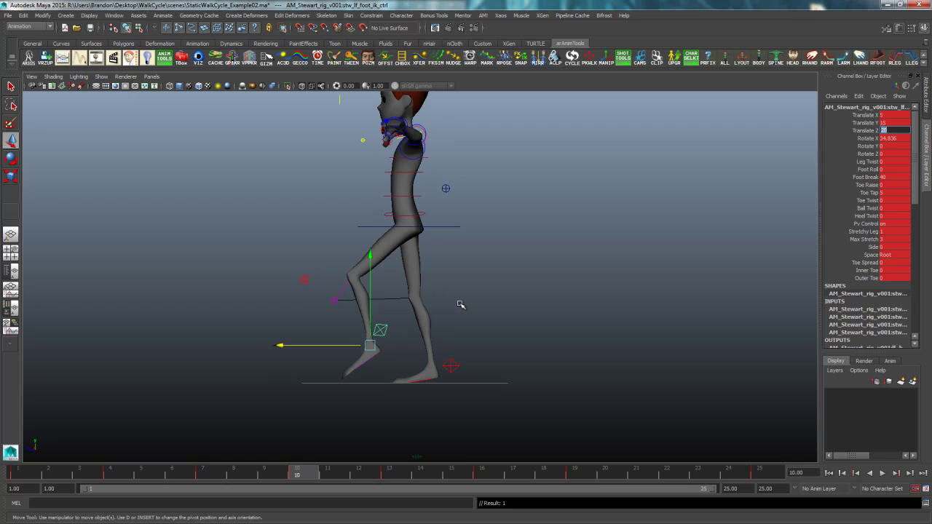
key(Escape)
Set the left foot control's Rotate X to 20 at frame 10
key(e)
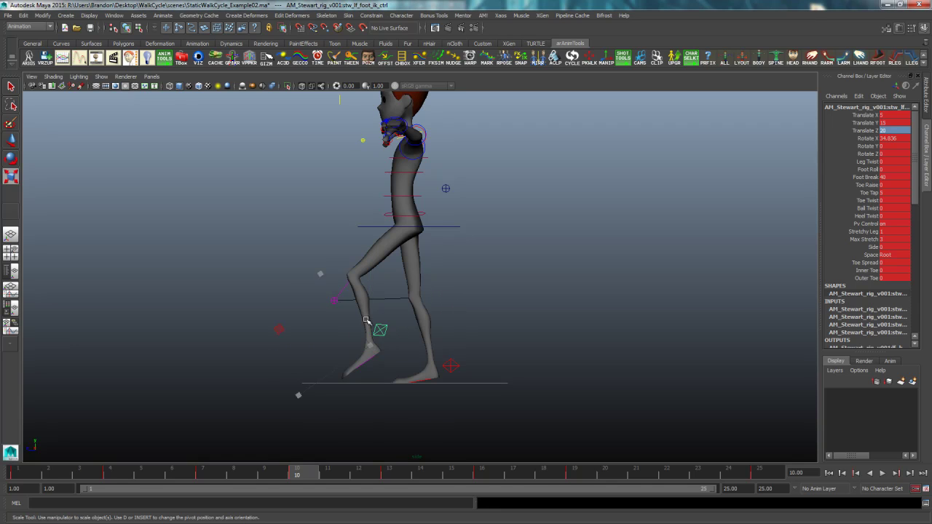
drag(347, 265, 430, 270)
key(ctrl+z)
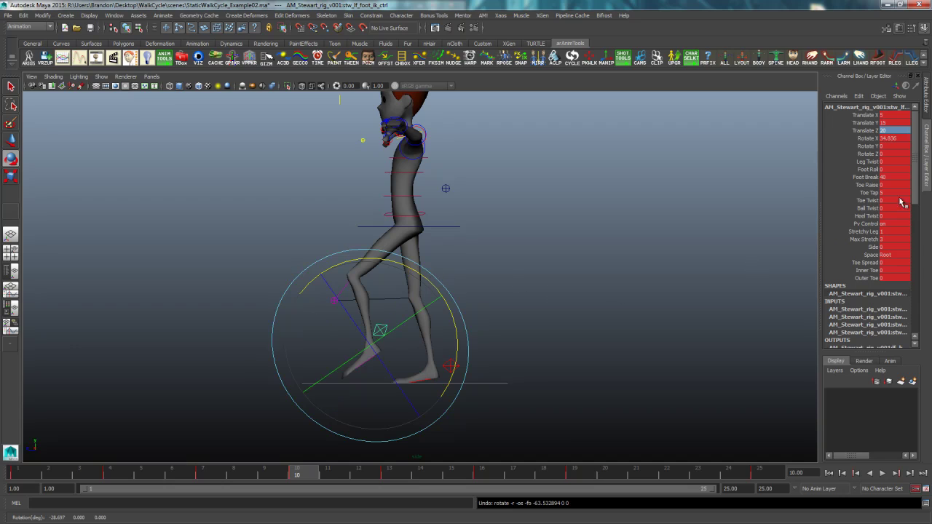
double_click(885, 139)
text(20)
key(Return)
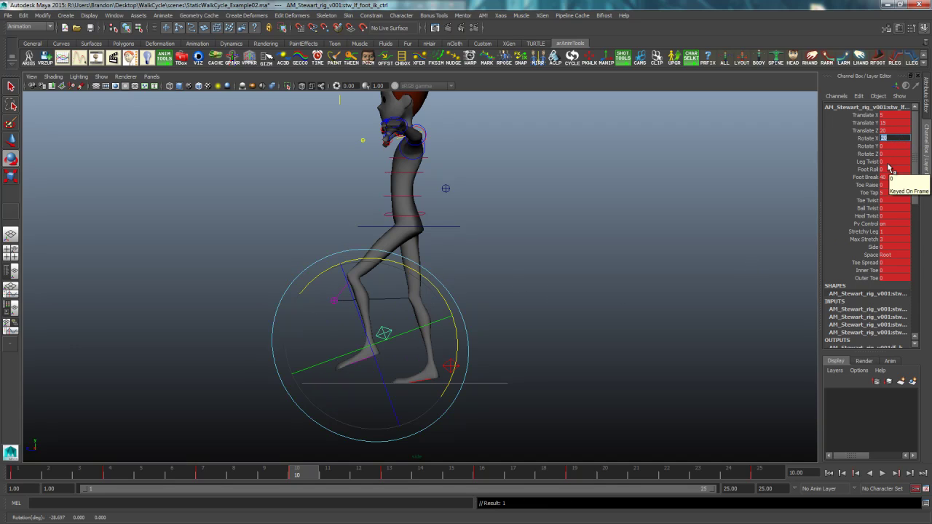
Copy the pose of the COG, leg and foot controls from frame 10 to frame 22
click(549, 292)
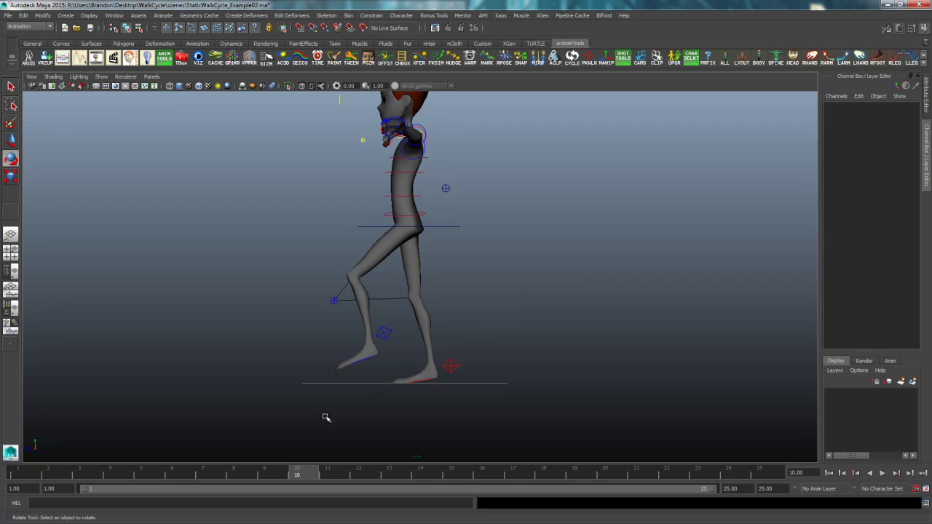
drag(287, 426, 566, 206)
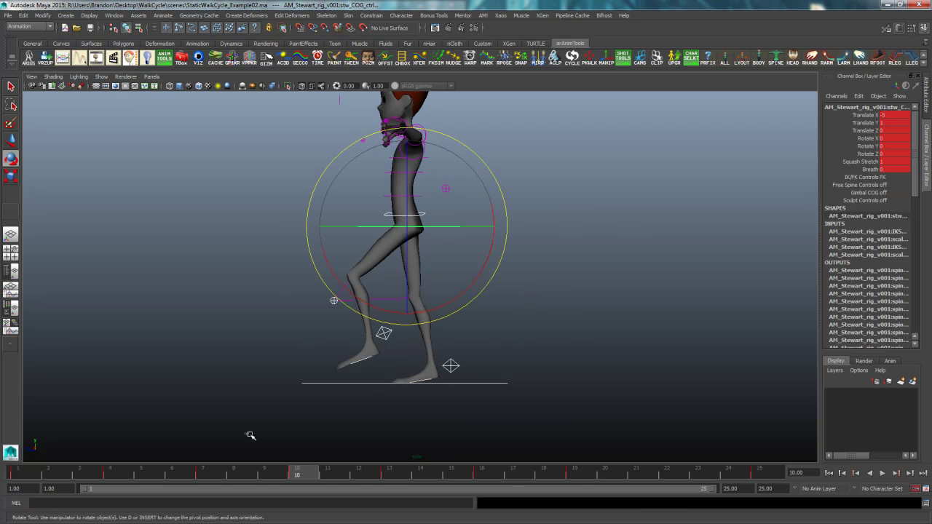
drag(246, 435, 597, 234)
drag(303, 476, 667, 475)
click(605, 383)
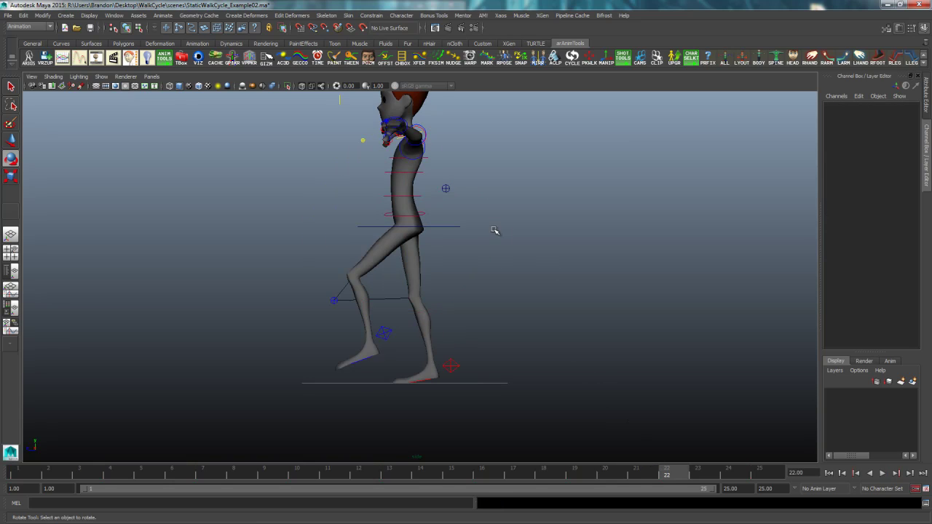
Select the COG control at frame 10 and show the character in the front view
click(453, 226)
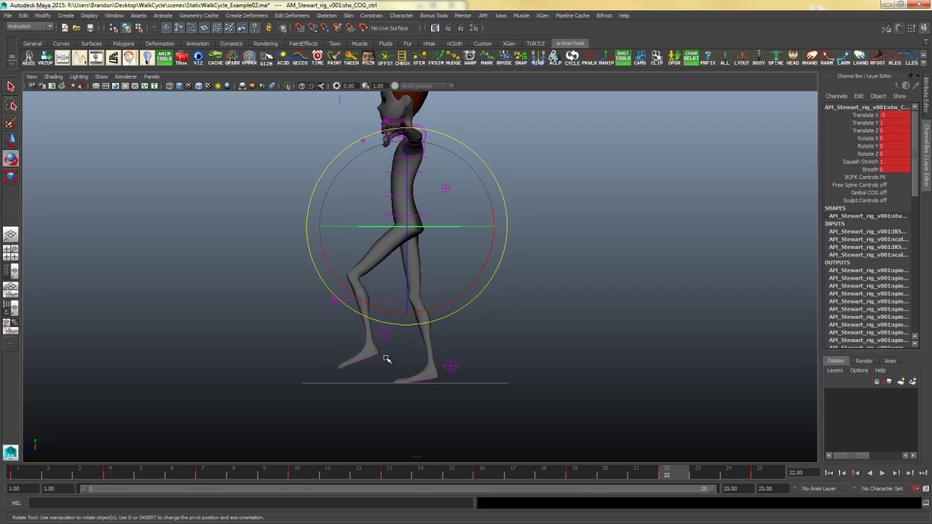
click(303, 473)
click(493, 229)
click(459, 227)
key(space)
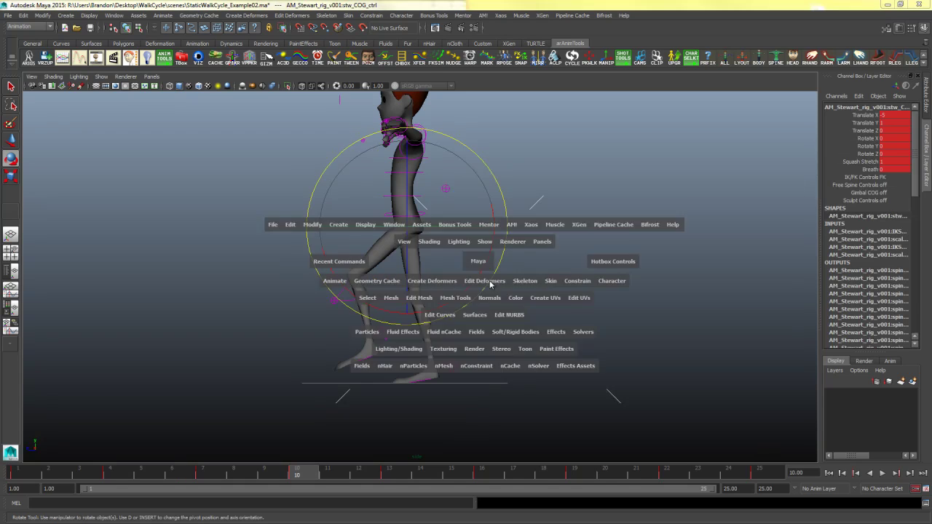
key(space)
click(466, 246)
click(453, 281)
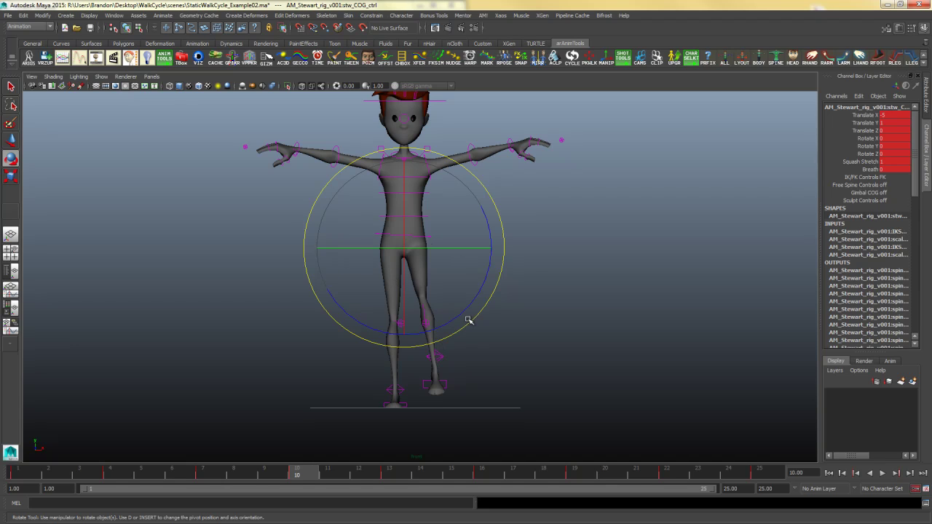
Compare the hips' sideways position between the keys at frames 7 and 10 in the front view
key(comma)
key(period)
key(comma)
key(period)
key(w)
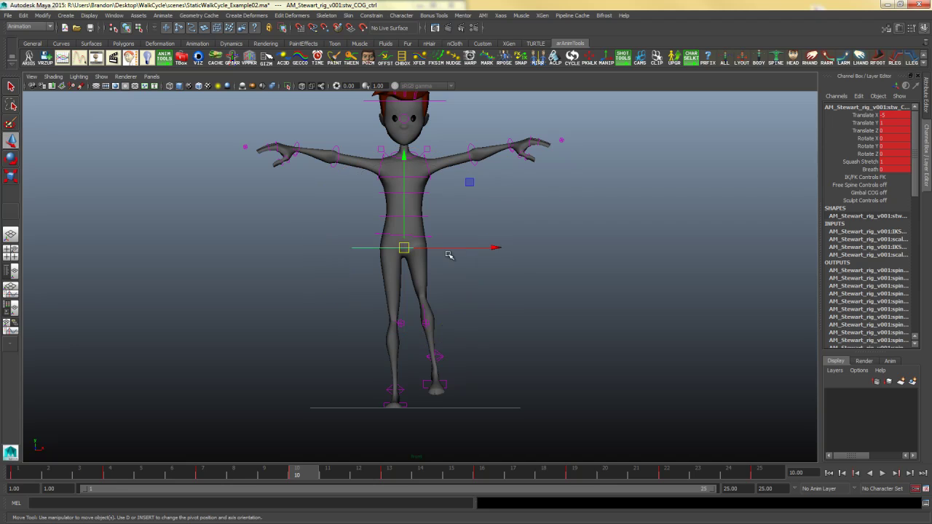
key(comma)
key(period)
drag(467, 248, 496, 249)
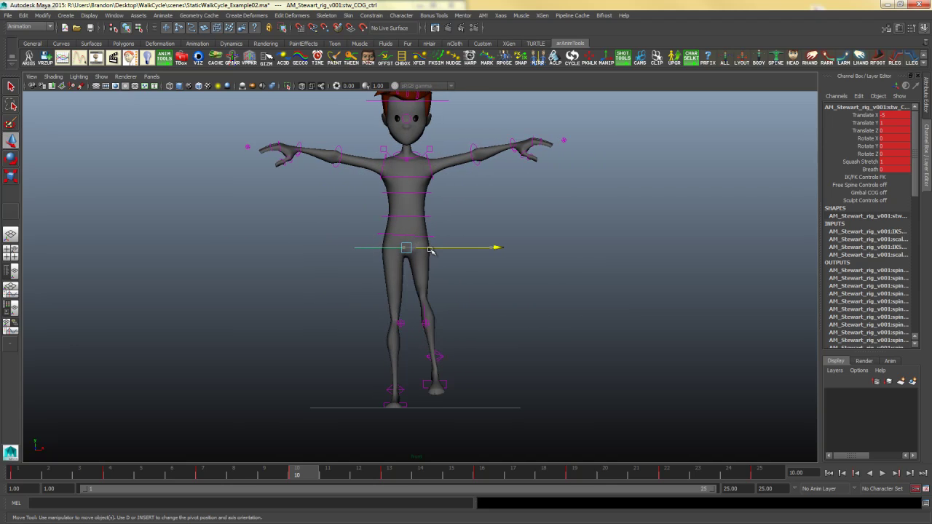
key(ctrl+z)
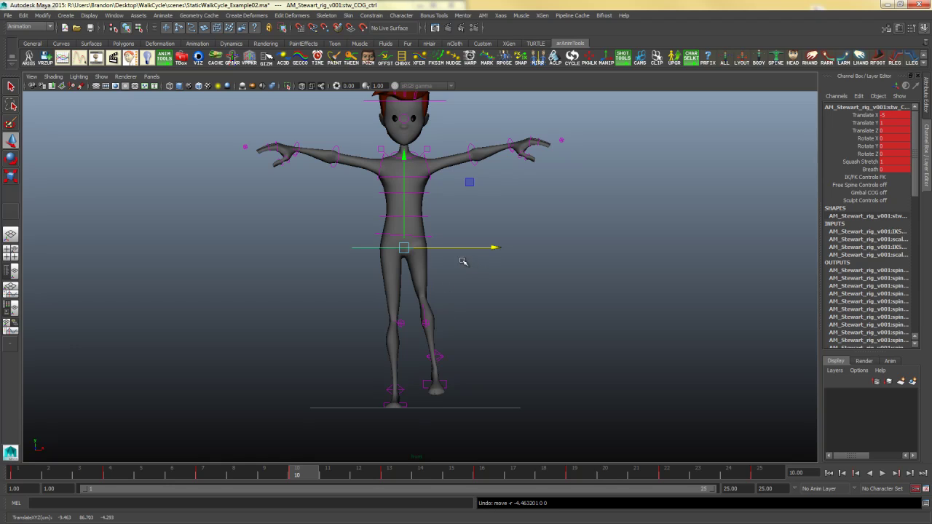
key(comma)
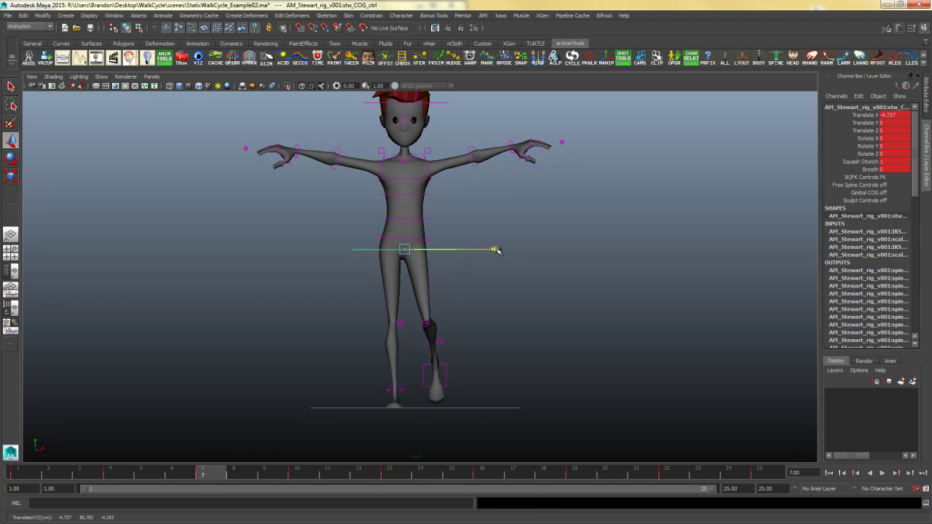
drag(494, 250, 308, 254)
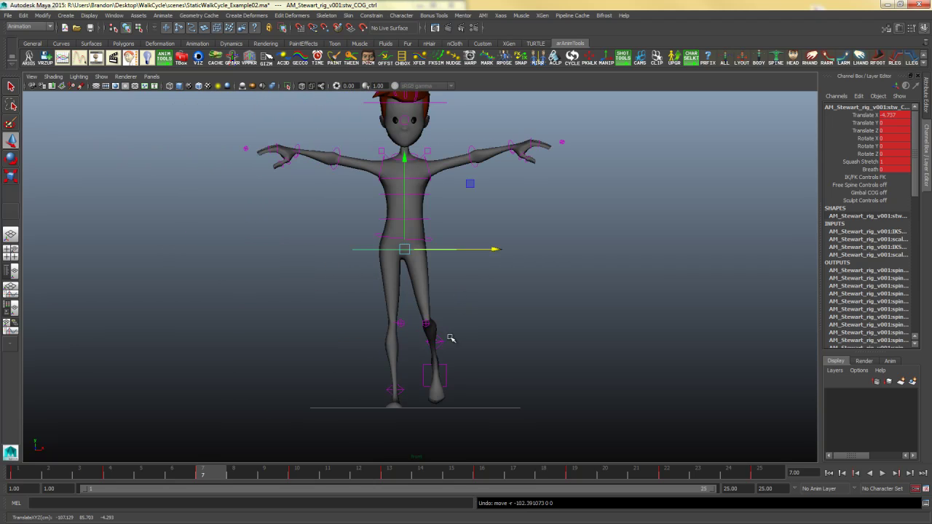
Set the COG control's Translate X to 2.5 at frame 22
double_click(900, 115)
click(297, 474)
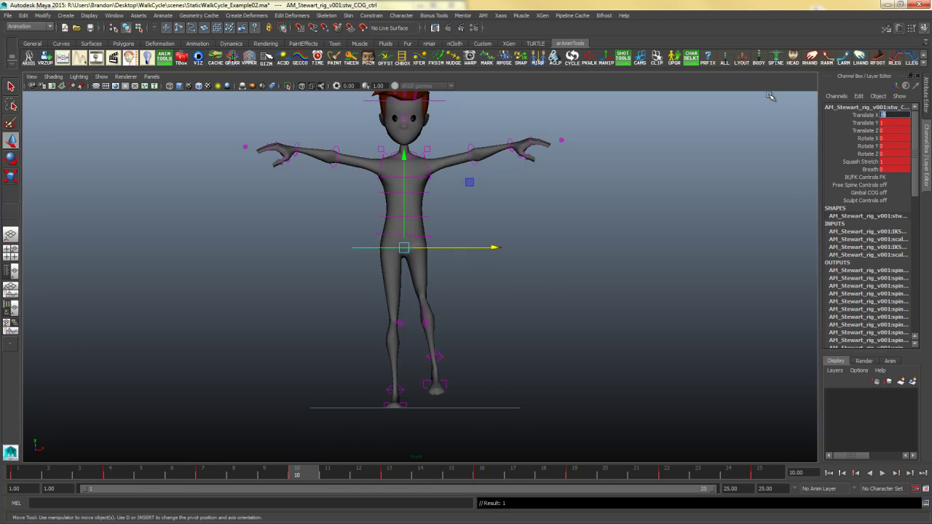
drag(641, 475, 674, 468)
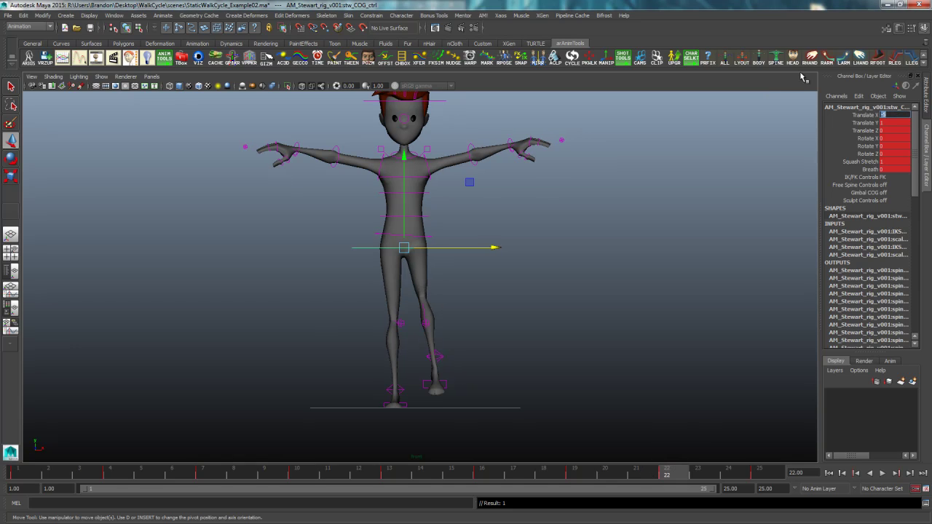
key(Return)
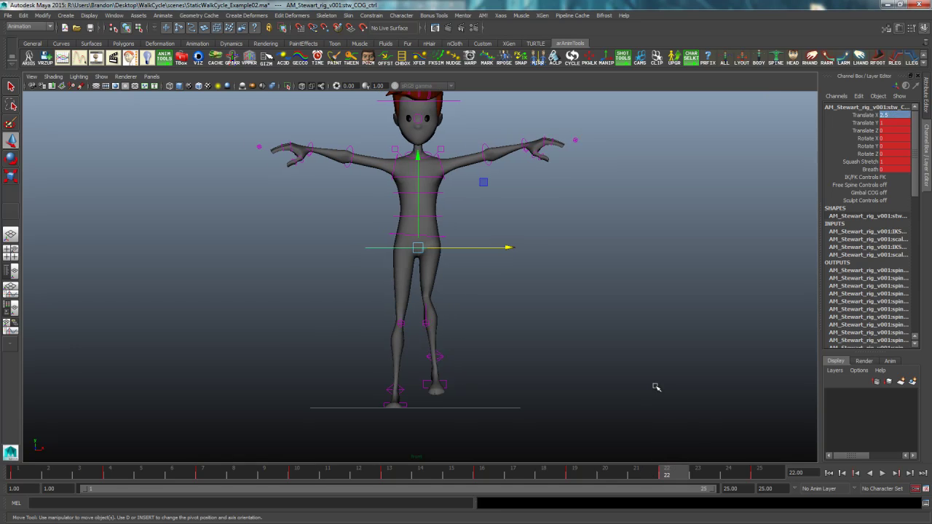
Select the hip control at frame 22 and set its Rotate Y to 7.5 and Rotate Z to -2.5
click(641, 380)
click(456, 235)
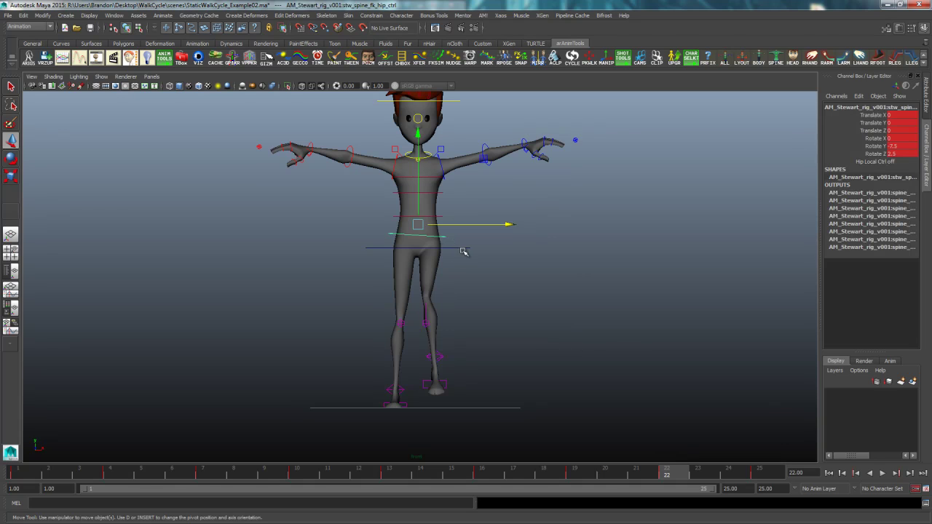
key(space)
key(space)
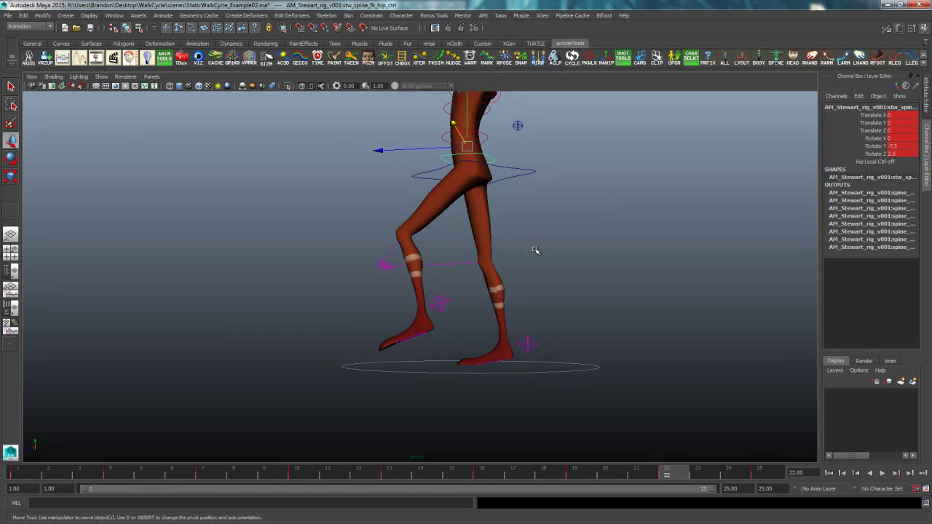
key(e)
alt+drag(535, 251, 641, 342)
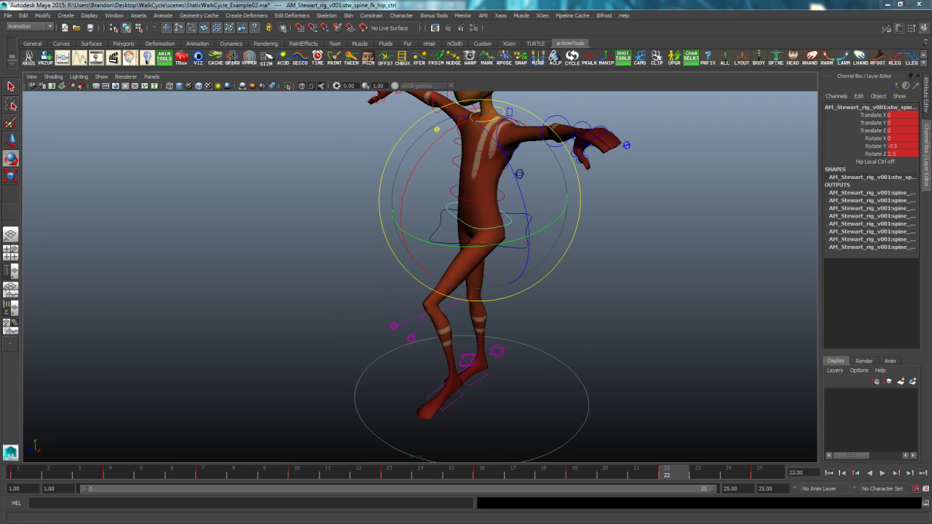
alt+drag(219, 204, 267, 198)
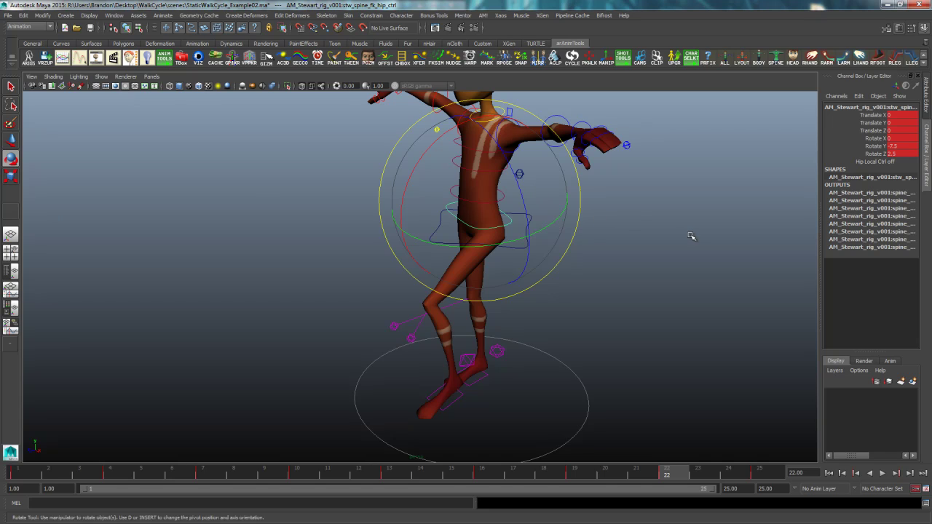
click(539, 220)
alt+drag(535, 226, 473, 214)
click(459, 217)
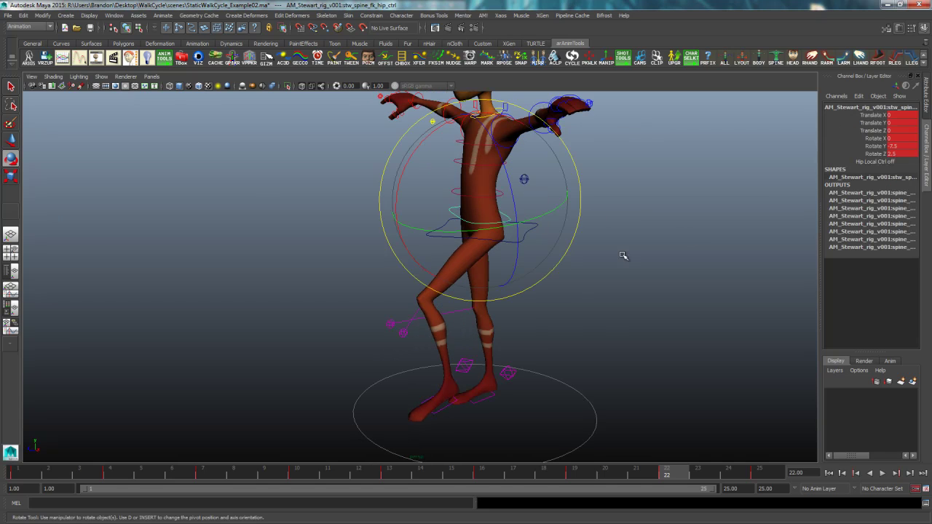
click(900, 147)
click(890, 154)
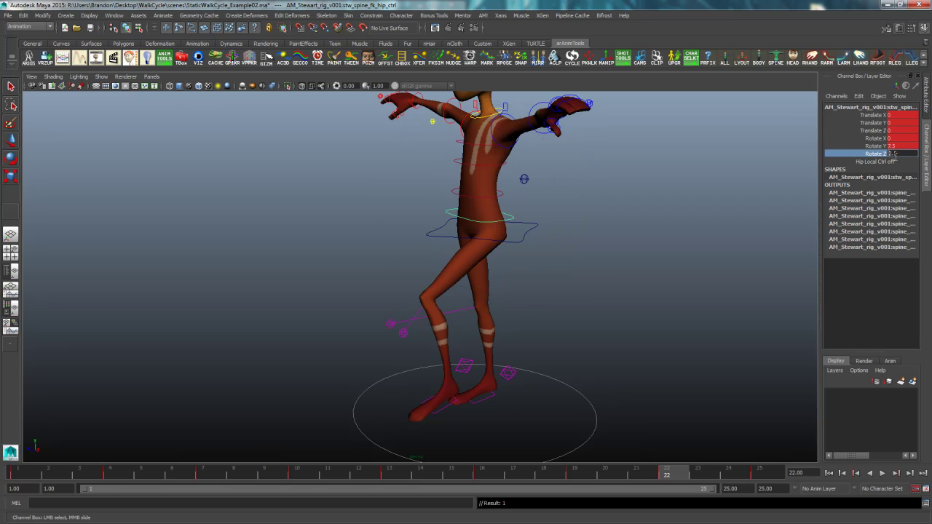
text(-2.5)
key(Return)
Select the left foot IK control and copy its key at frame 10
alt+drag(721, 298, 662, 241)
click(620, 327)
alt+drag(619, 327, 499, 349)
click(481, 354)
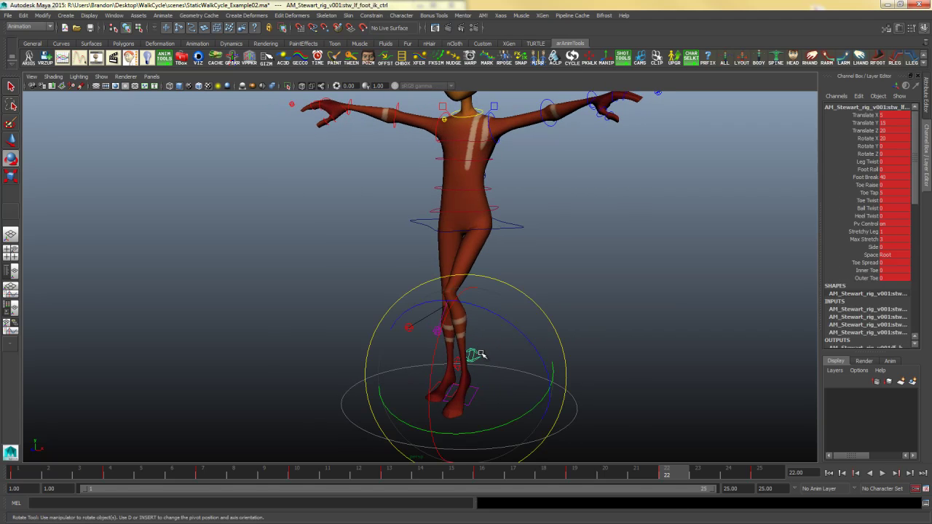
click(299, 473)
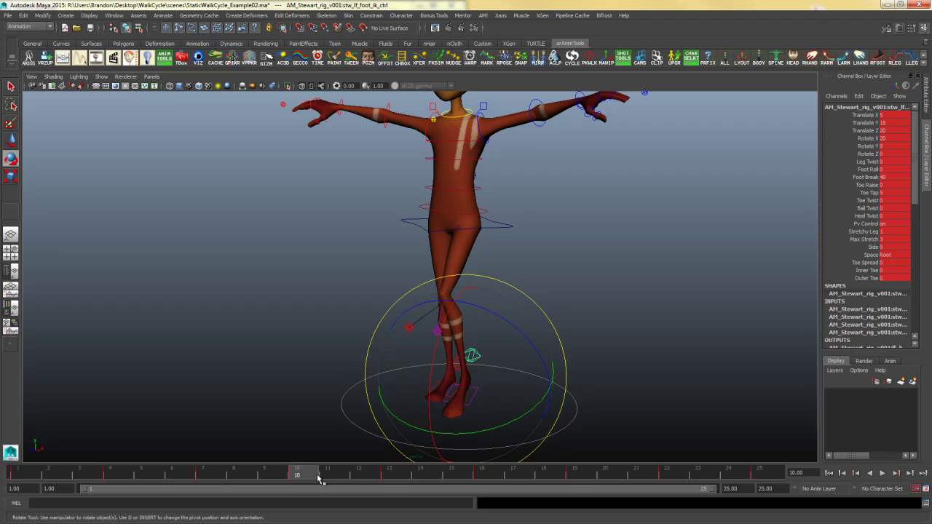
right_click(304, 478)
mouse_move(343, 357)
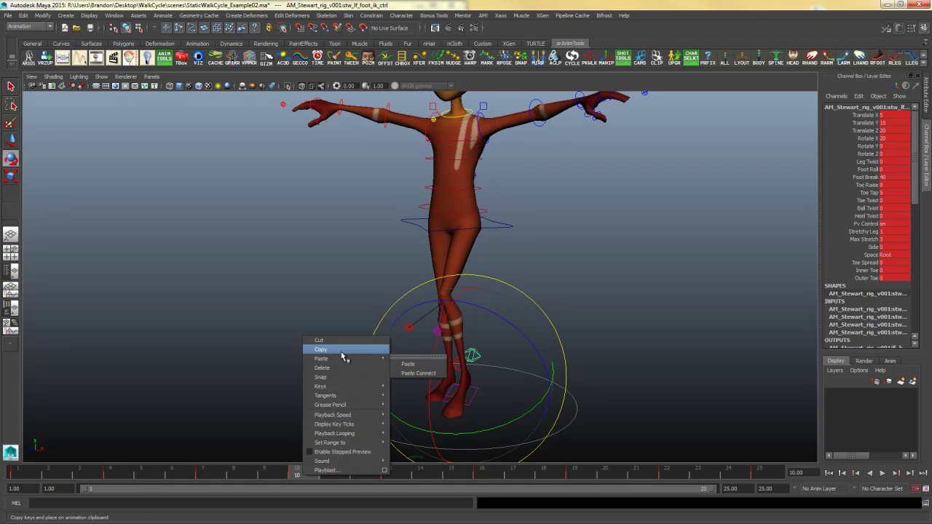
click(405, 365)
Paste the copied key onto the right foot IK control at frame 22 and set its Translate X to -5
click(449, 373)
click(453, 370)
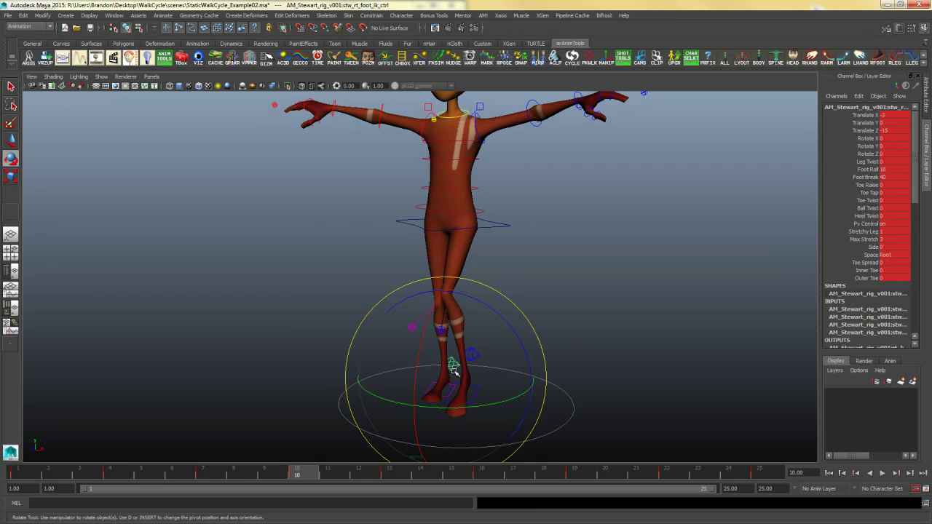
click(668, 475)
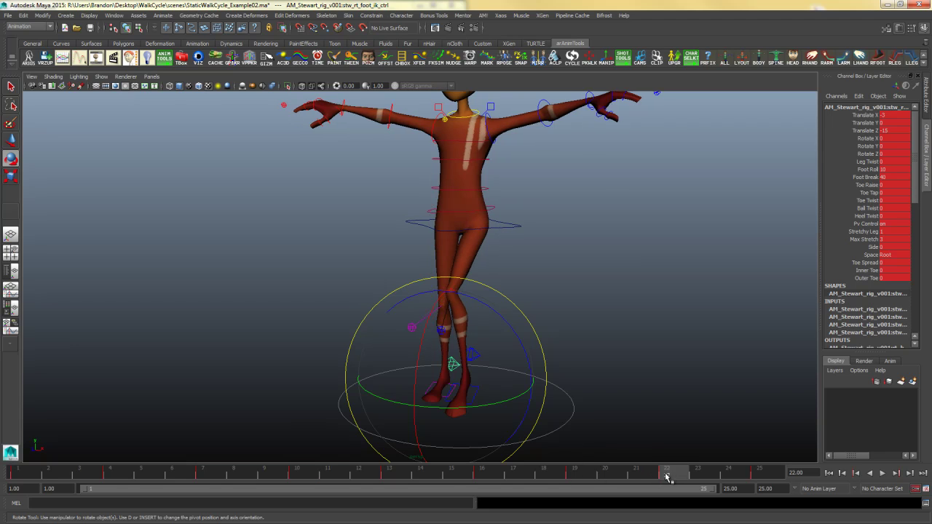
right_click(673, 477)
mouse_move(750, 359)
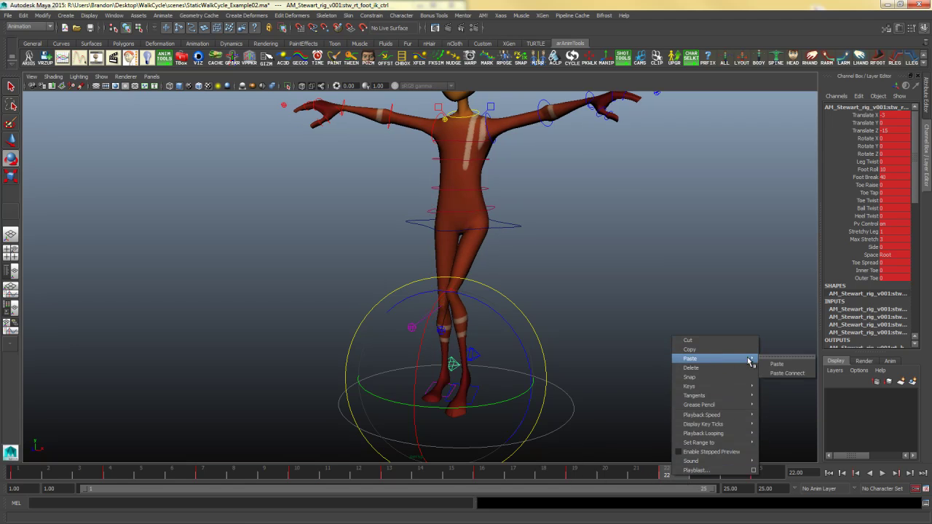
click(776, 366)
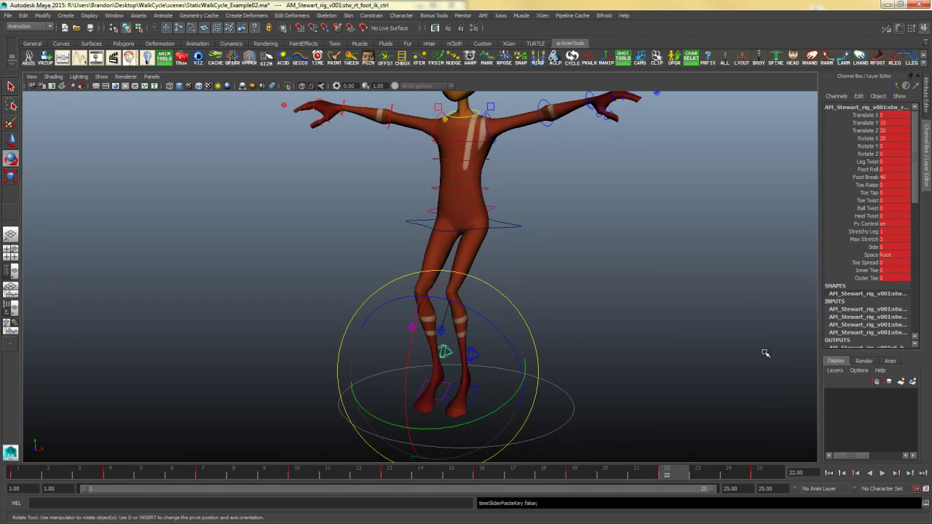
double_click(890, 116)
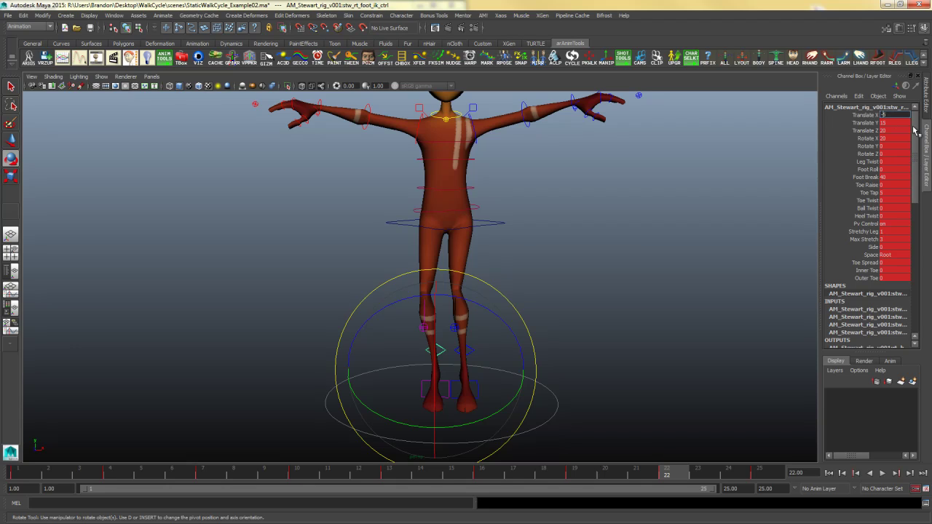
text(-5)
key(Return)
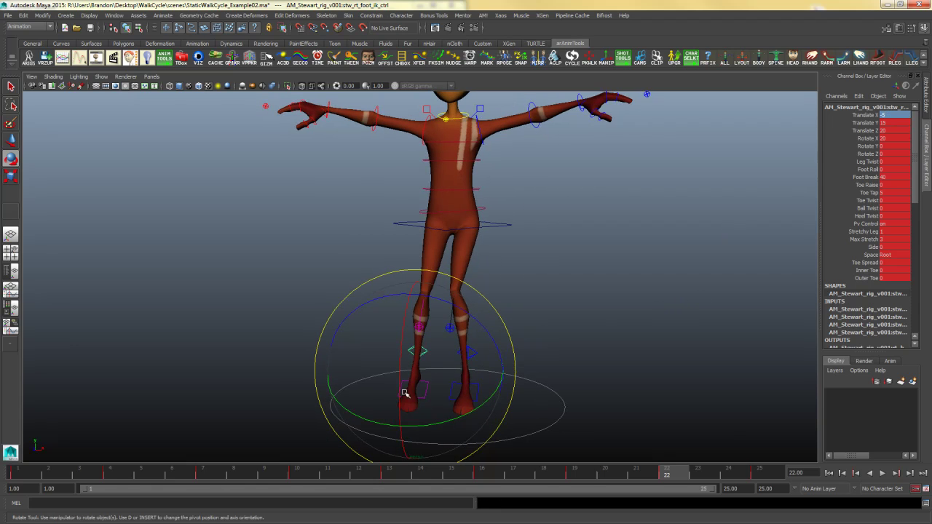
Copy the right foot IK control's key at frame 10
click(296, 475)
click(590, 365)
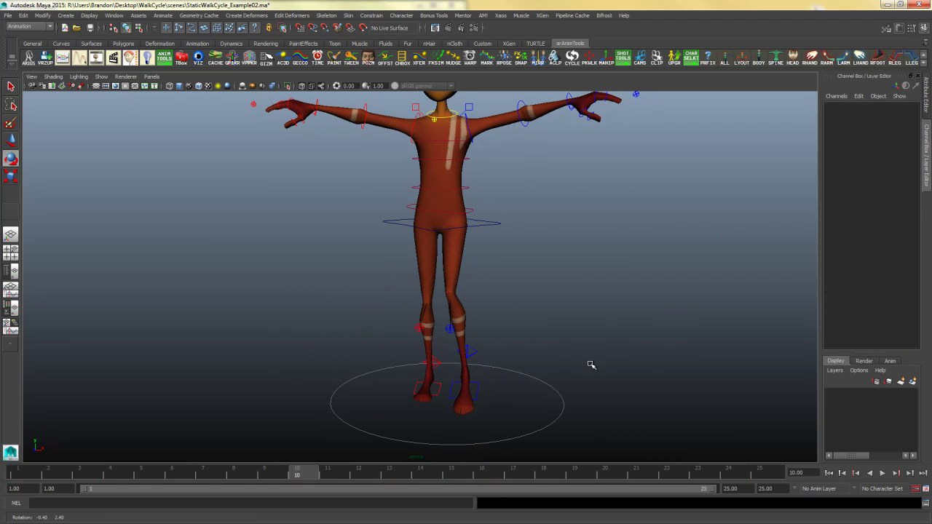
click(429, 366)
right_click(299, 472)
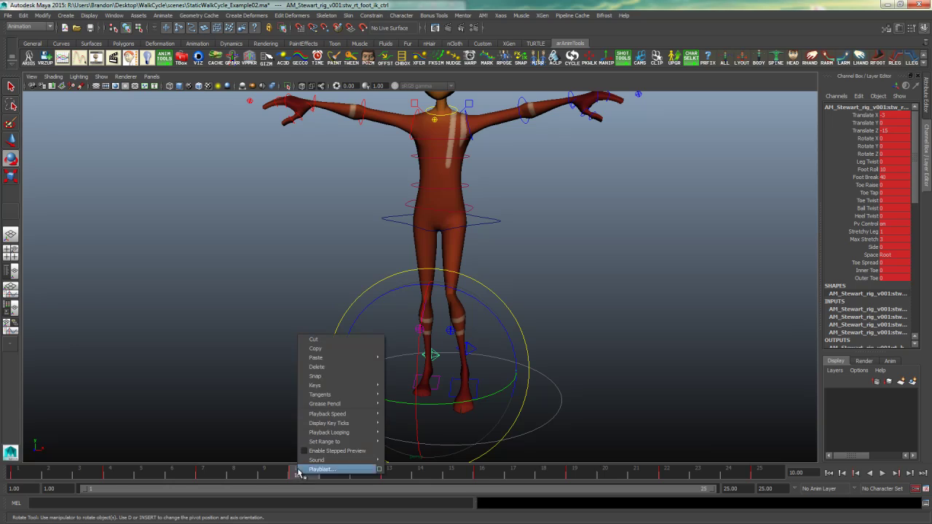
click(416, 359)
Paste the copied key onto the left foot IK control at frame 22 and set its Translate X to 3
click(614, 327)
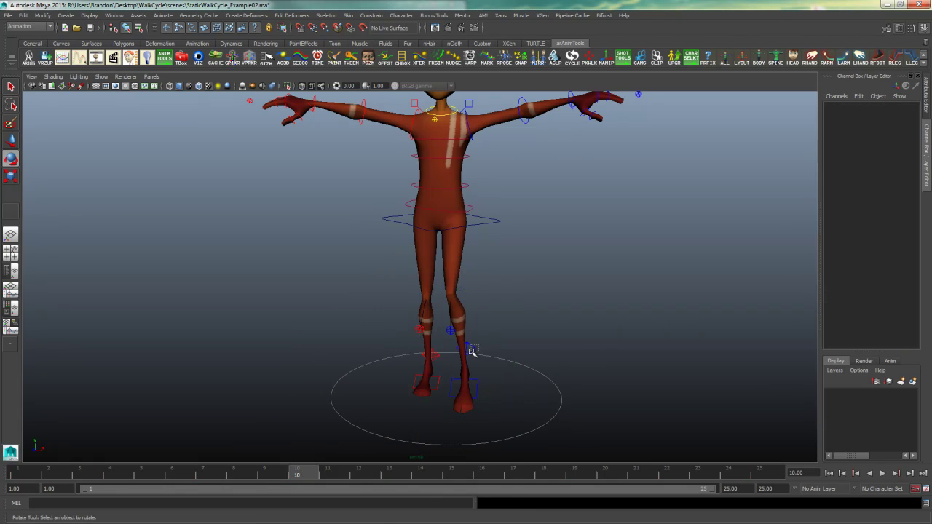
click(472, 352)
click(672, 475)
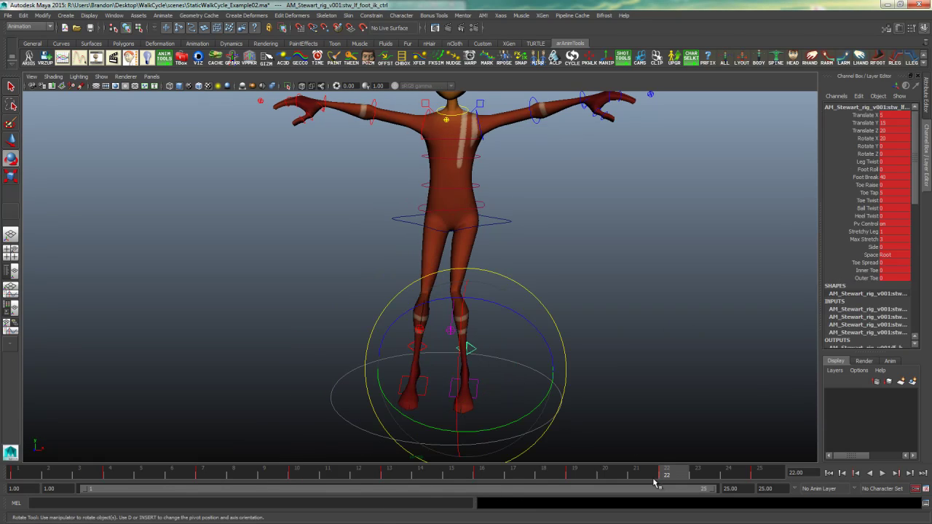
right_click(676, 482)
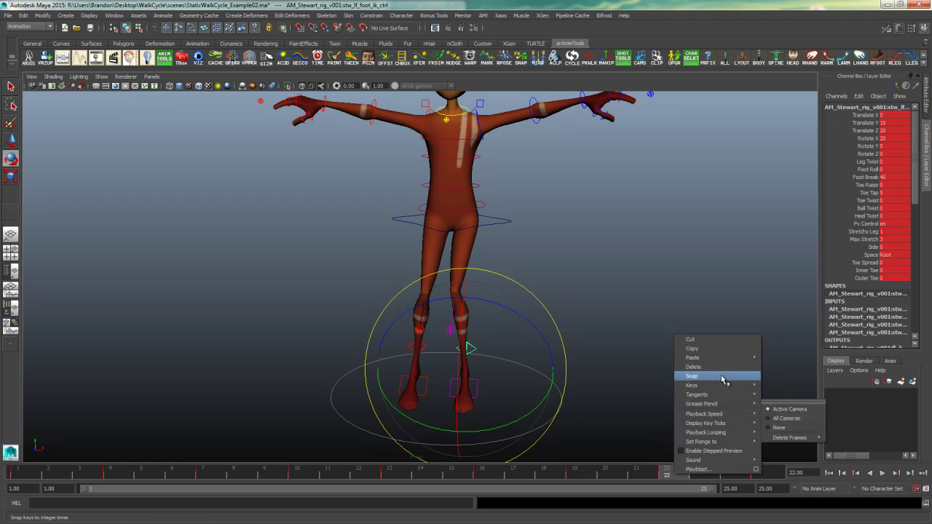
mouse_move(721, 359)
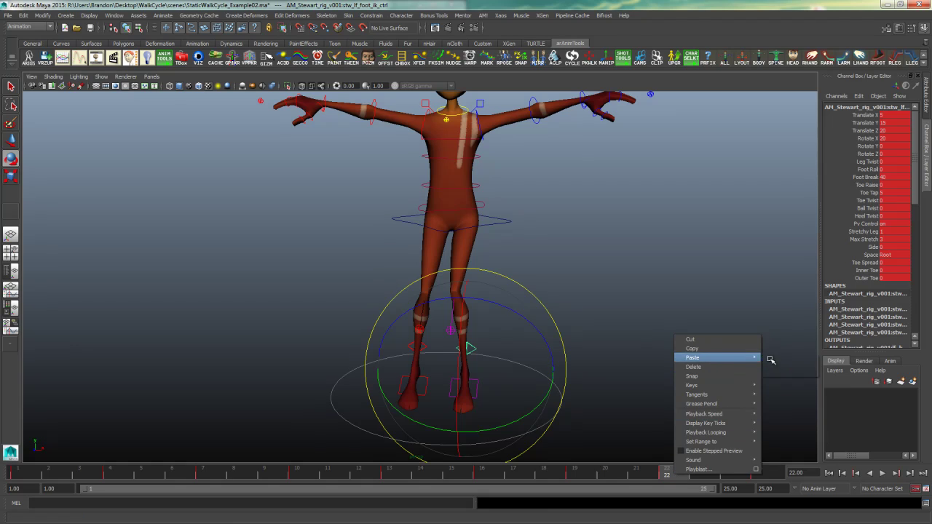
click(779, 362)
click(884, 115)
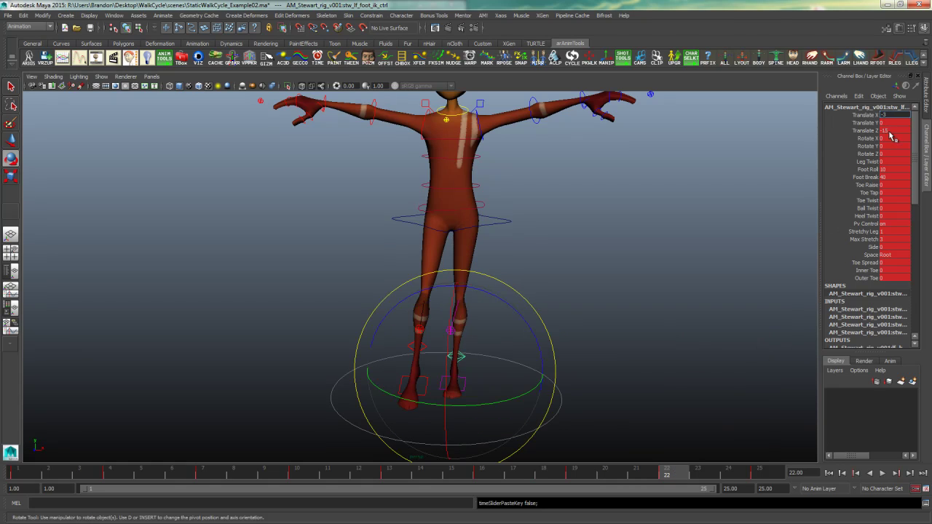
text(3)
key(Return)
Show the character in the side view with textured shading and save the scene
alt+drag(700, 273, 641, 295)
click(631, 306)
key(space)
key(space)
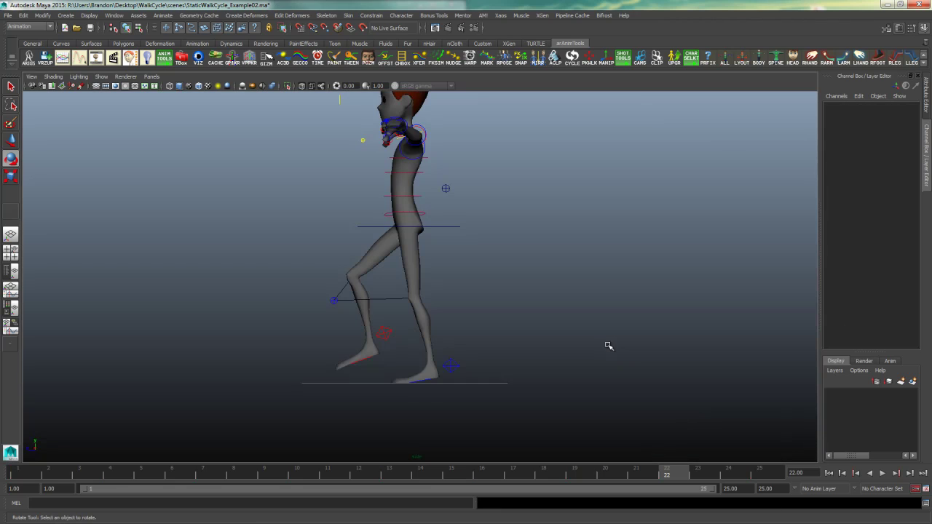
key(6)
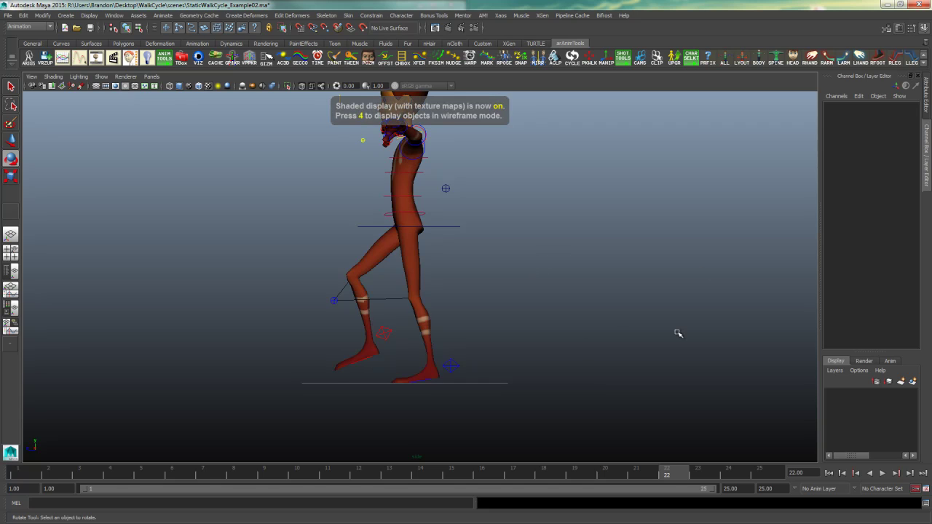
mouse_move(677, 333)
alt+middle_down()
mouse_move(571, 353)
mouse_move(582, 362)
alt+middle_up()
key(ctrl+s)
alt+middle_drag(559, 330, 558, 349)
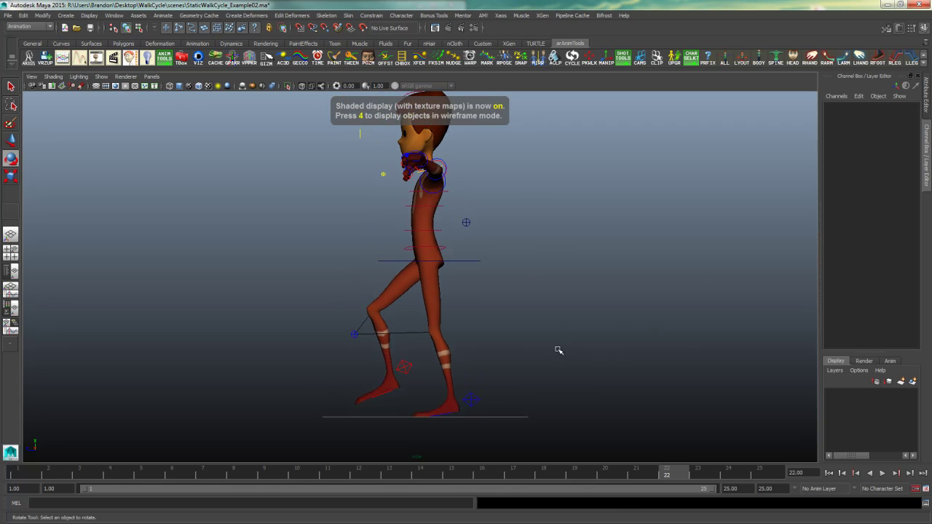
Hide the NURBS curves in the side view and frame the whole character
click(101, 76)
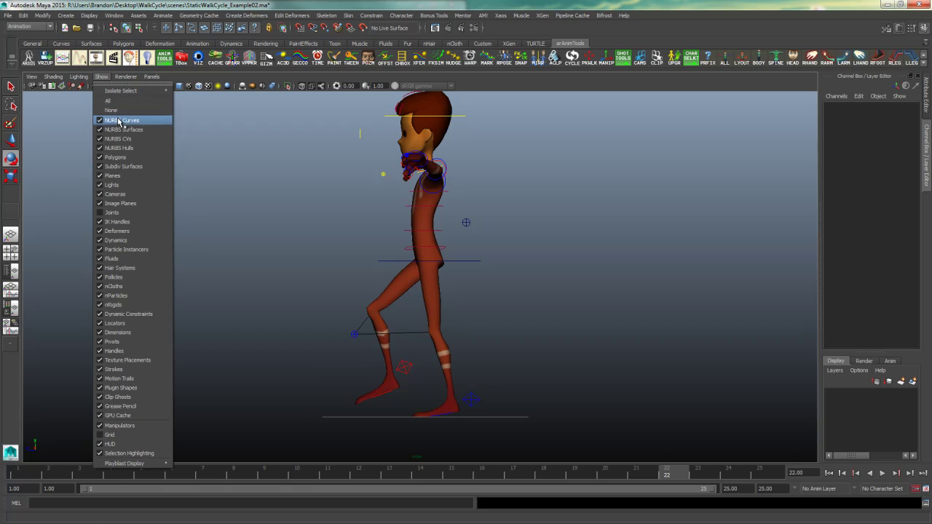
click(124, 122)
alt+middle_drag(540, 308, 502, 333)
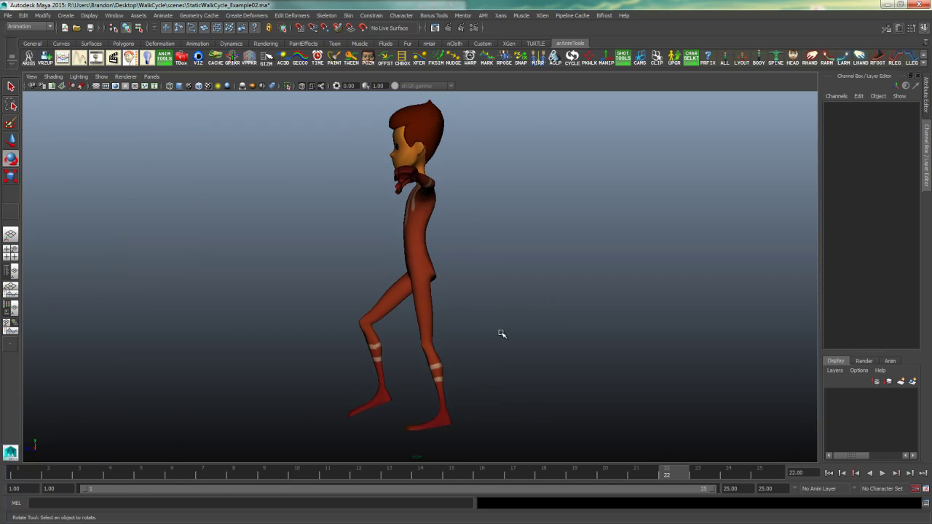
alt+drag(502, 333, 476, 375)
Create a playblast of the walk cycle from the side view with saving to file left off
right_click(458, 474)
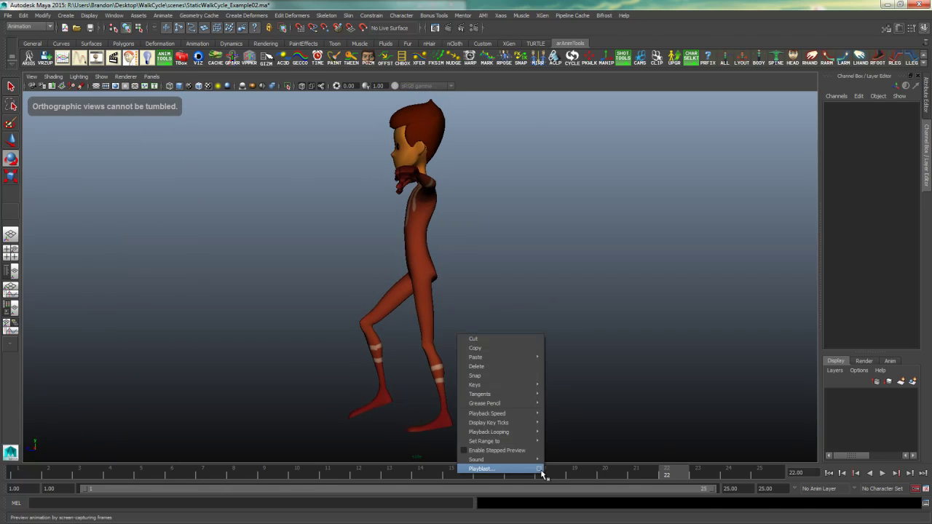
click(541, 469)
scroll(572, 311, down, 3)
scroll(572, 310, down, 1)
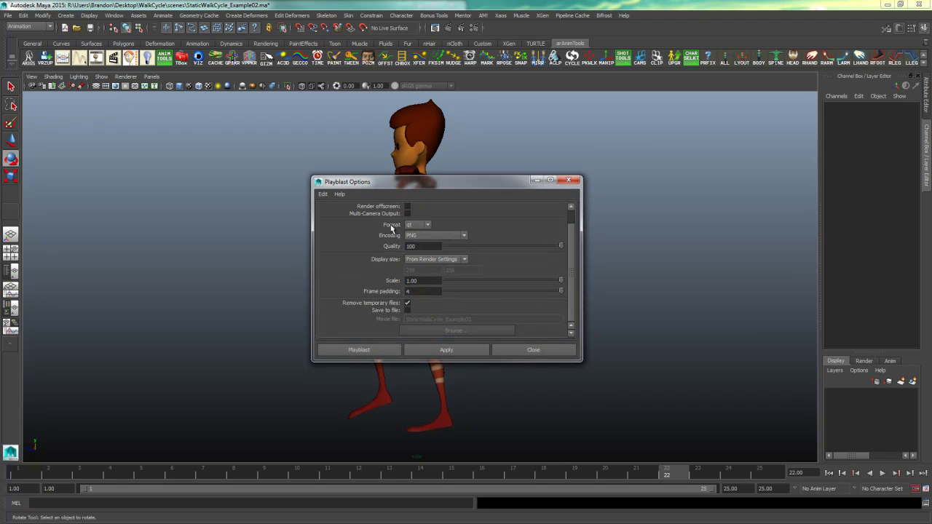
click(407, 311)
click(407, 311)
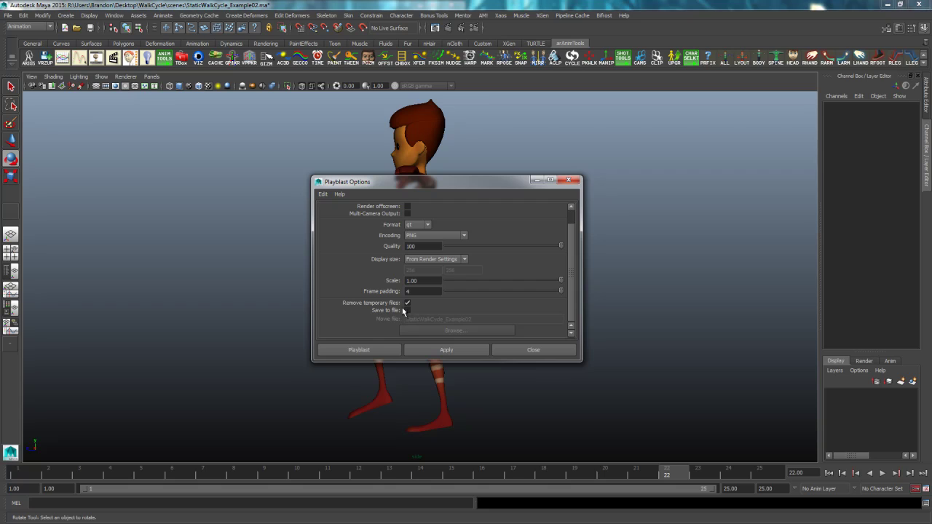
click(378, 349)
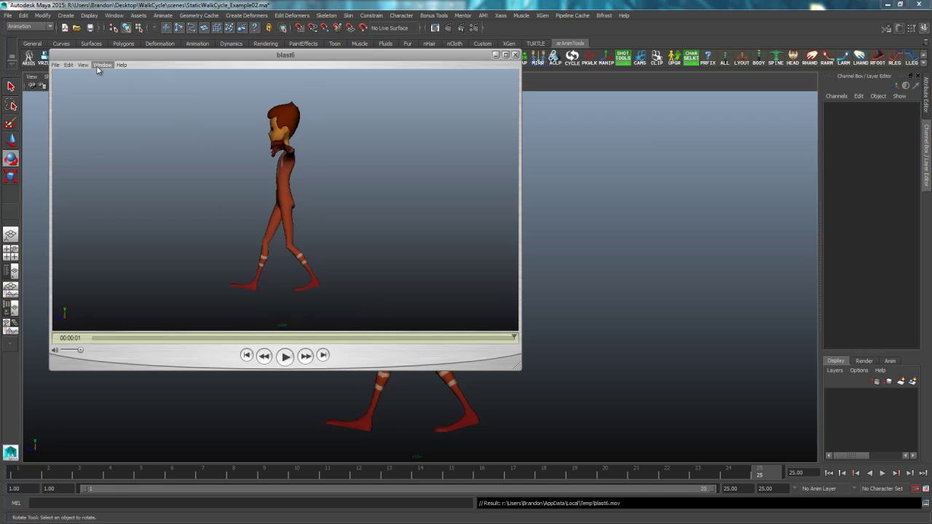
Play the playblast movie to review the walk cycle and close the player
click(68, 65)
mouse_move(83, 65)
click(98, 174)
click(285, 356)
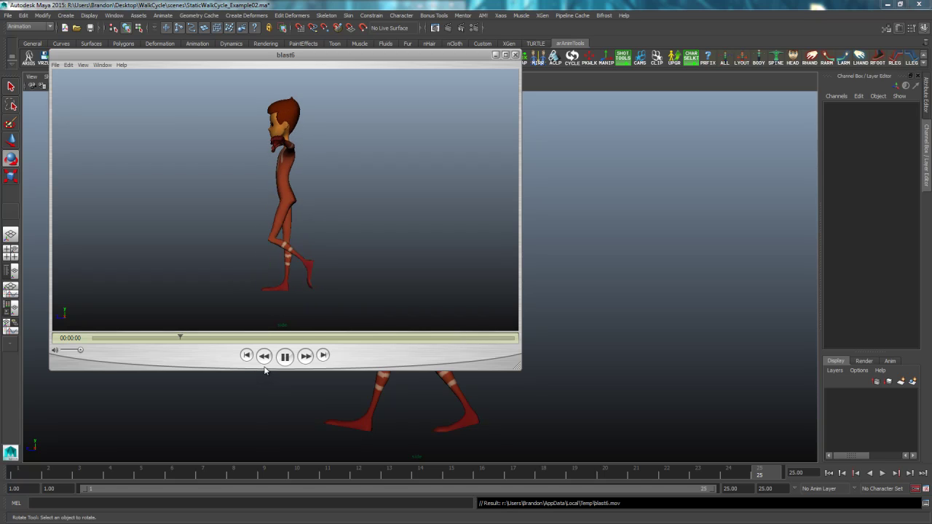
click(515, 55)
Go to frame 1, show the rig's control curves again and compare the pose with frame 25
click(26, 477)
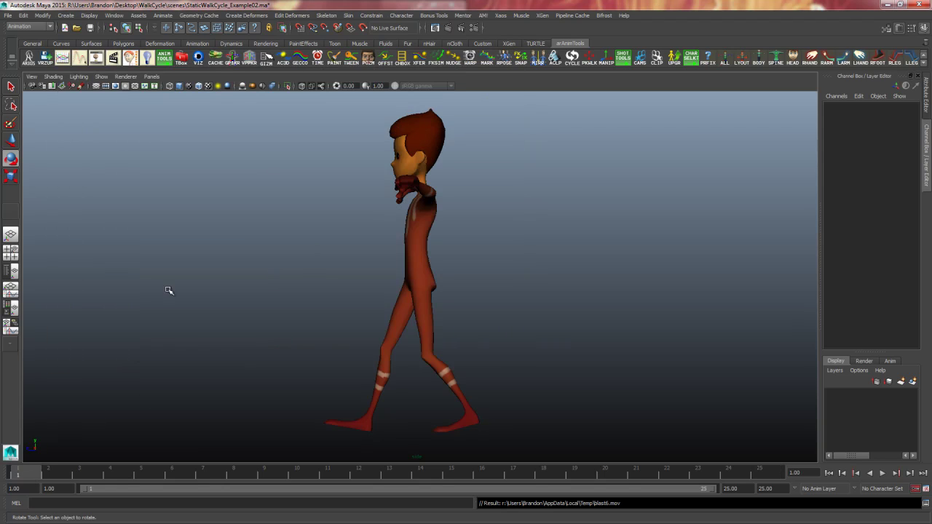
click(198, 59)
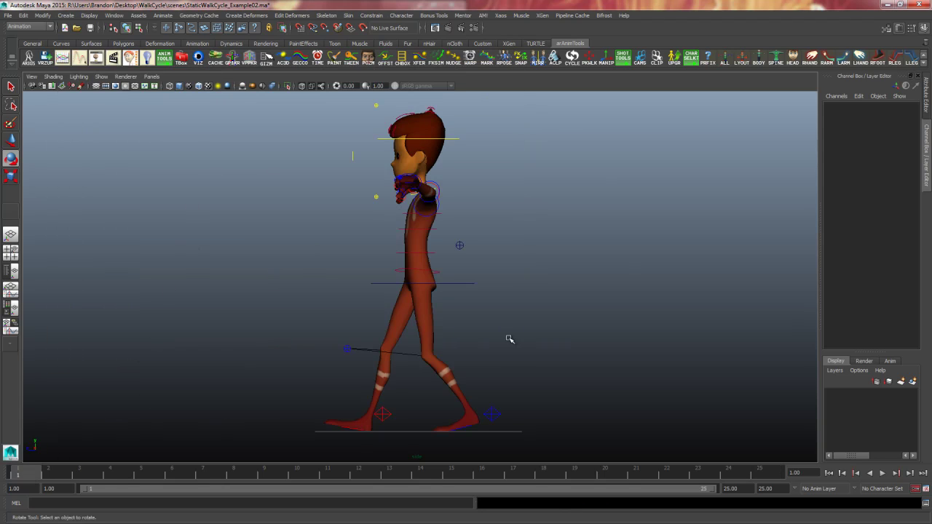
click(760, 473)
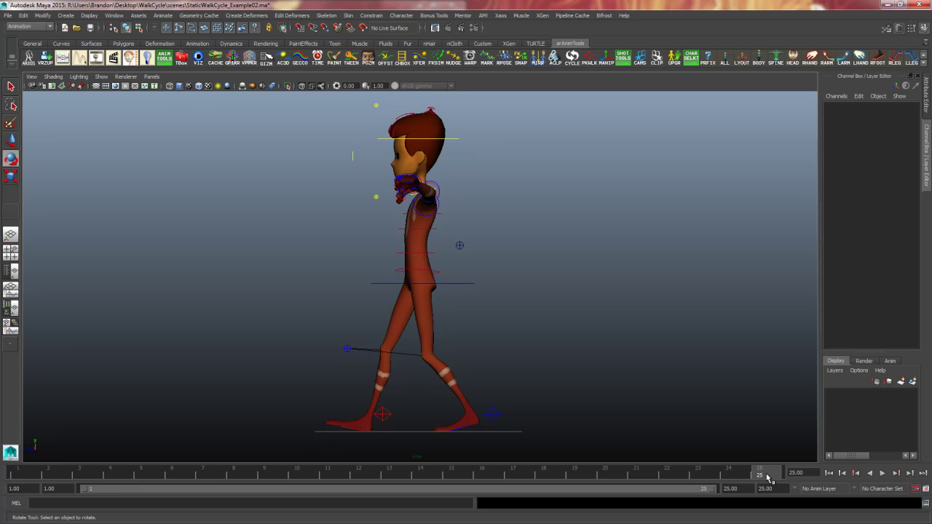
Compare the poses at frames 1 and 25, and set the playback range to end at frame 24
click(22, 475)
click(769, 474)
click(743, 490)
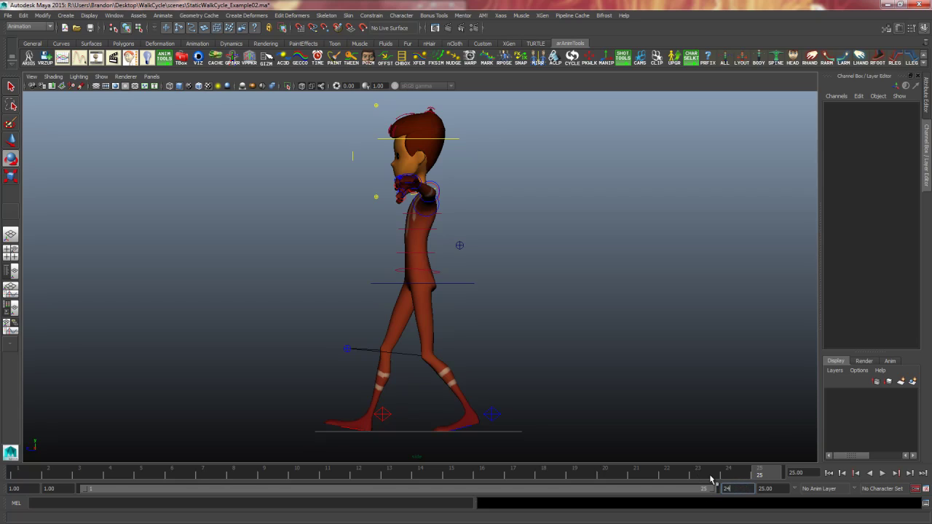
text(24)
key(Return)
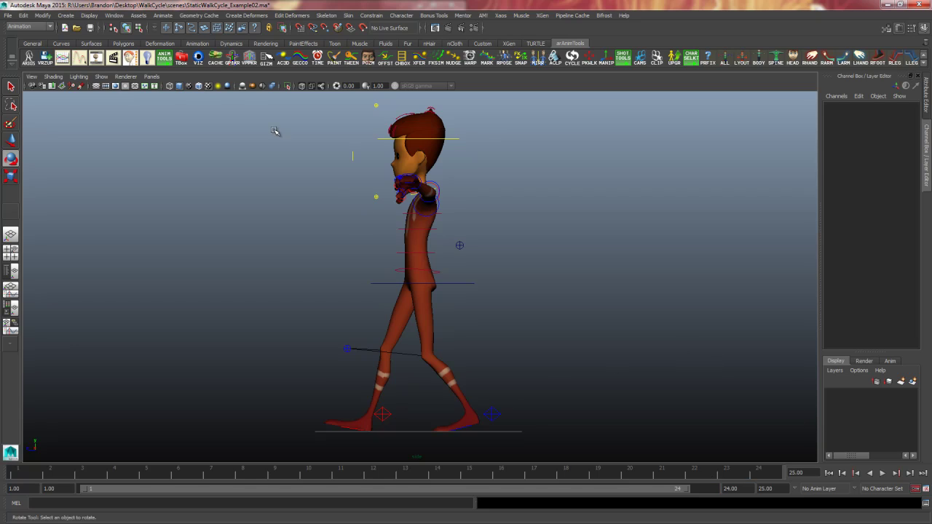
Playblast the 24-frame walk cycle with the rig's control curves hidden, and close the player after reviewing it
click(198, 58)
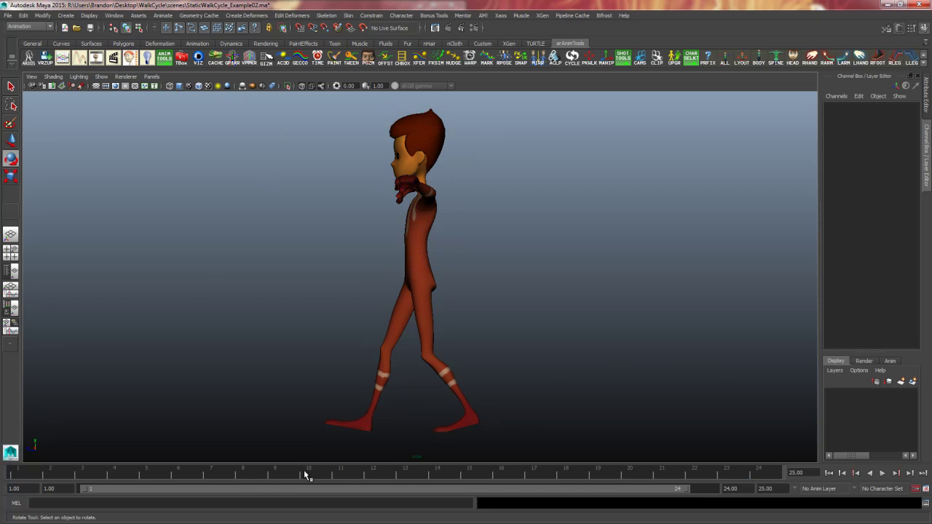
right_drag(304, 469, 368, 472)
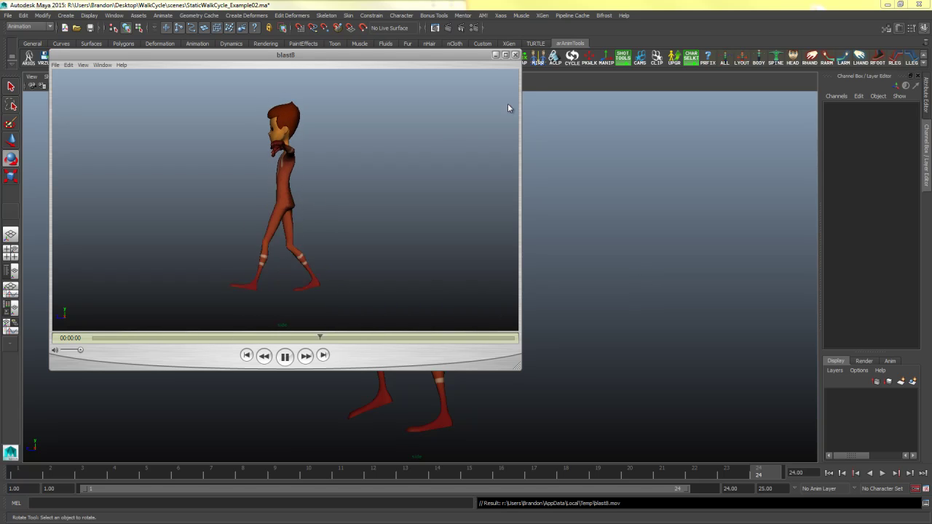
click(515, 56)
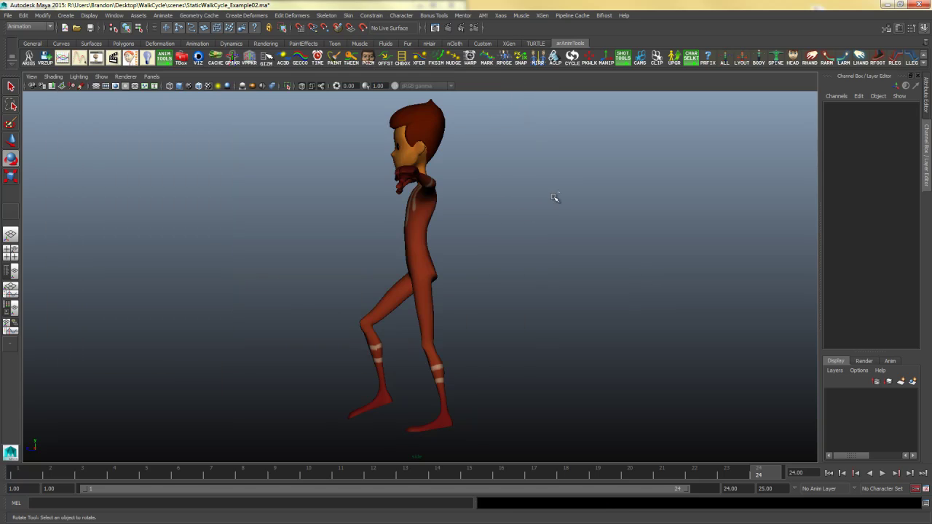
Show the control curves again, select the hip control and step through its keyed poses from frame 1 to 19, comparing rotation values
click(198, 58)
click(446, 274)
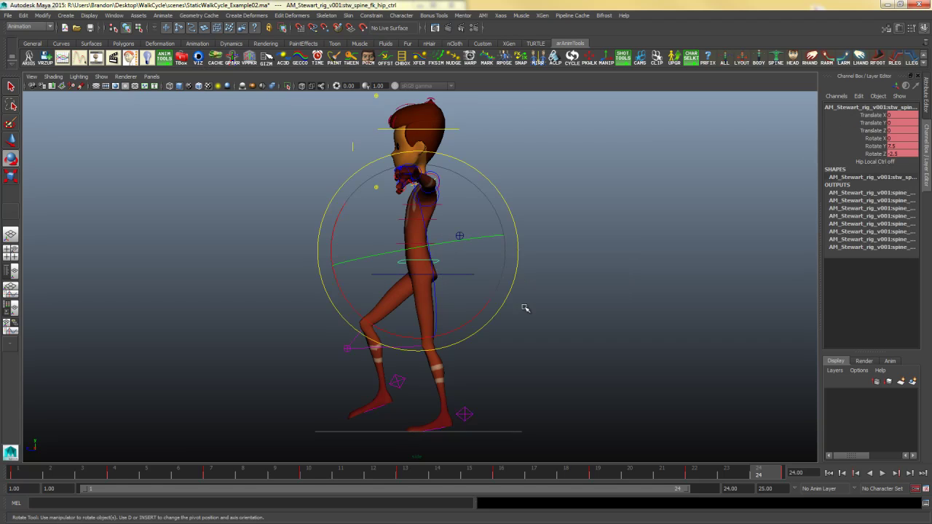
click(21, 473)
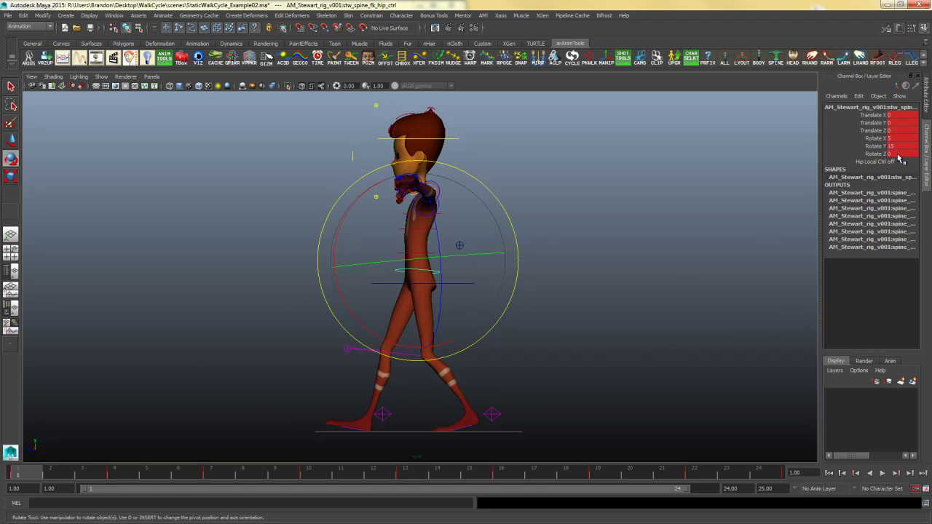
key(period)
key(comma)
key(period)
key(period)
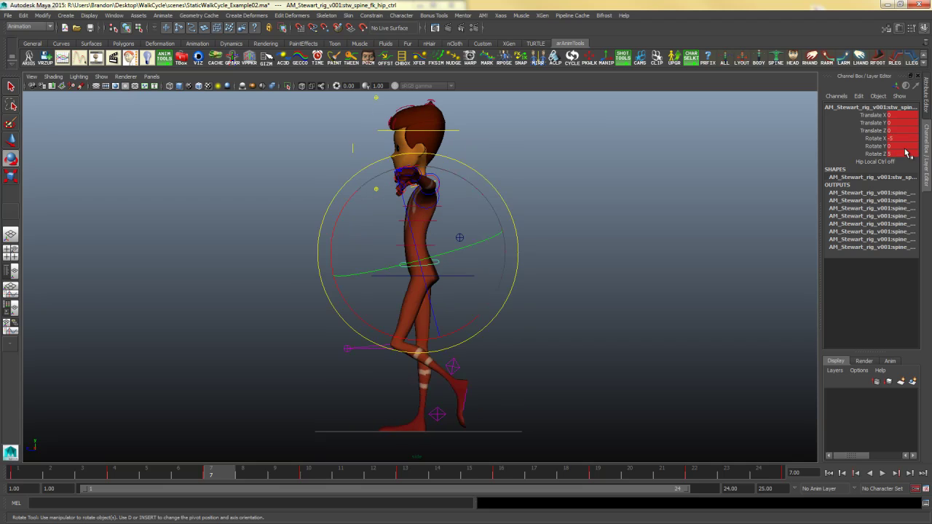
key(period)
key(comma)
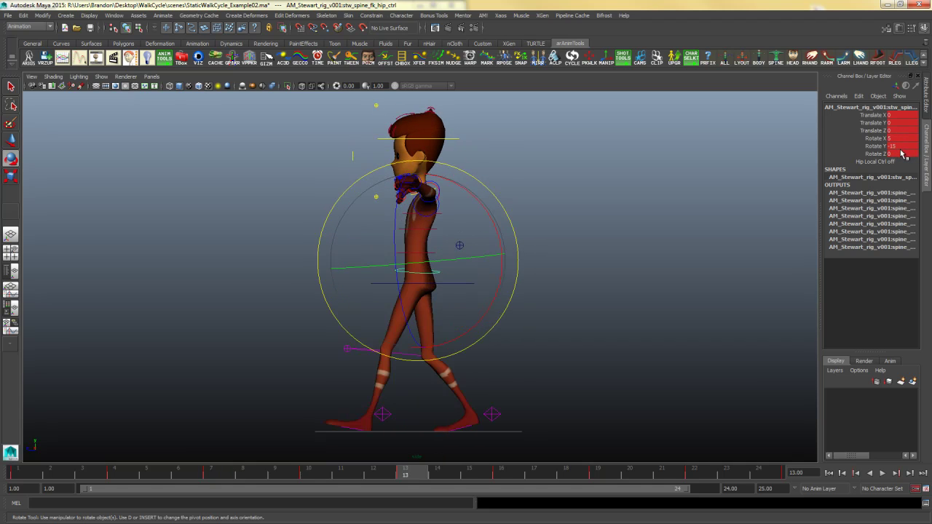
key(period)
key(period)
key(comma)
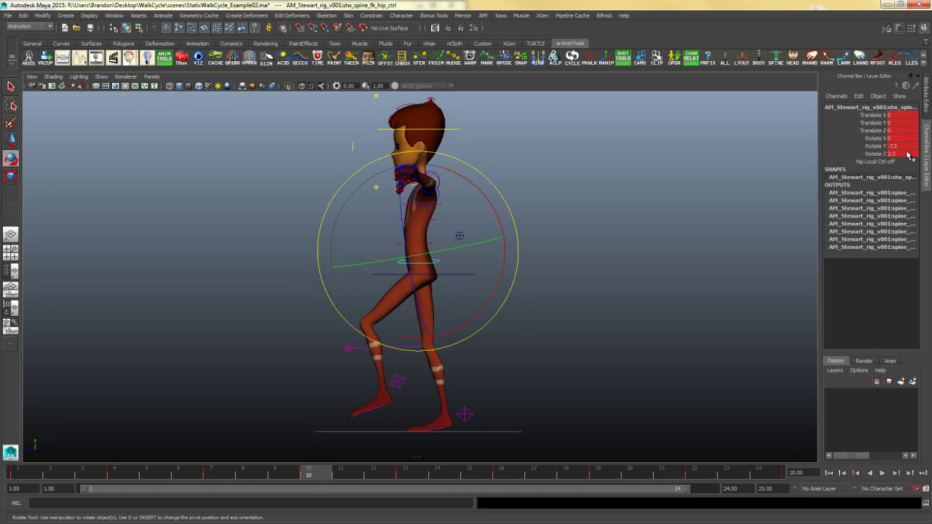
key(period)
key(period)
key(comma)
key(period)
key(period)
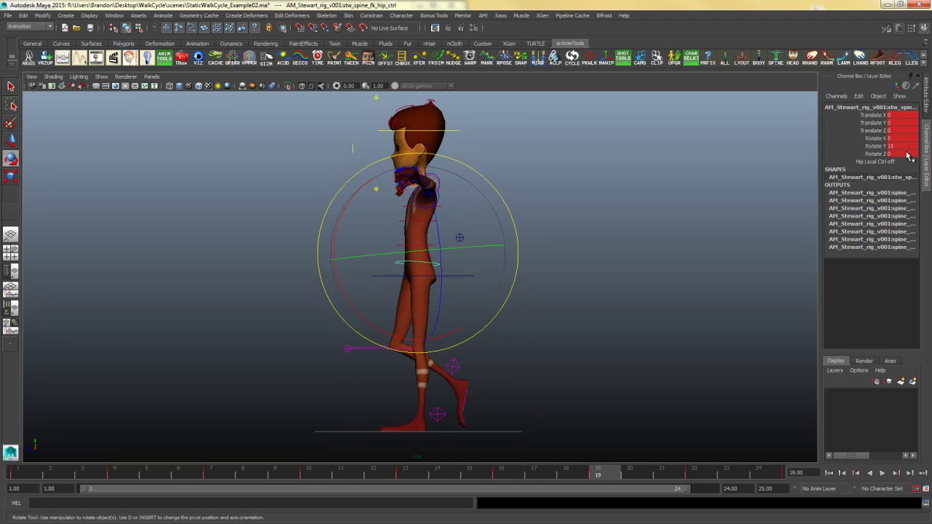
Step back and forth between the hip control's keys around frames 19, 22 and 1 to examine the rotation in the second half
key(comma)
key(period)
key(comma)
key(period)
key(period)
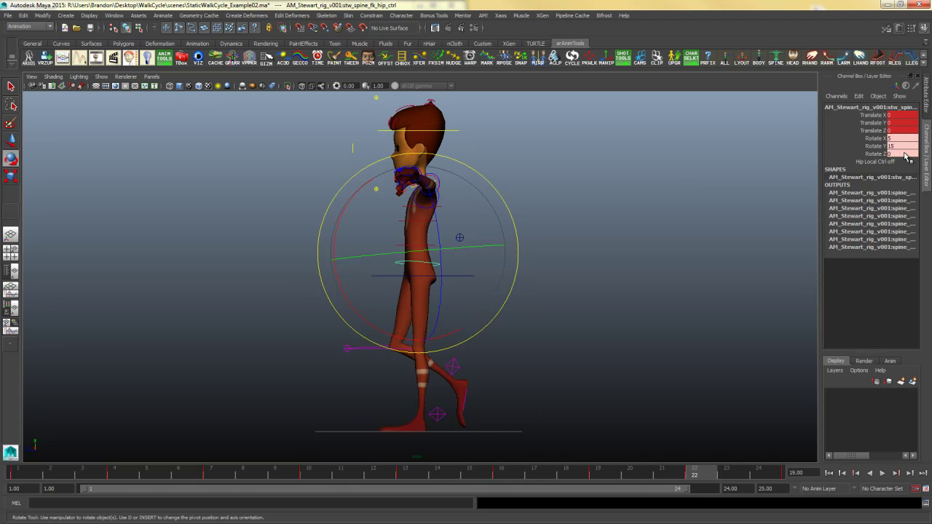
key(comma)
key(comma)
key(period)
key(period)
key(period)
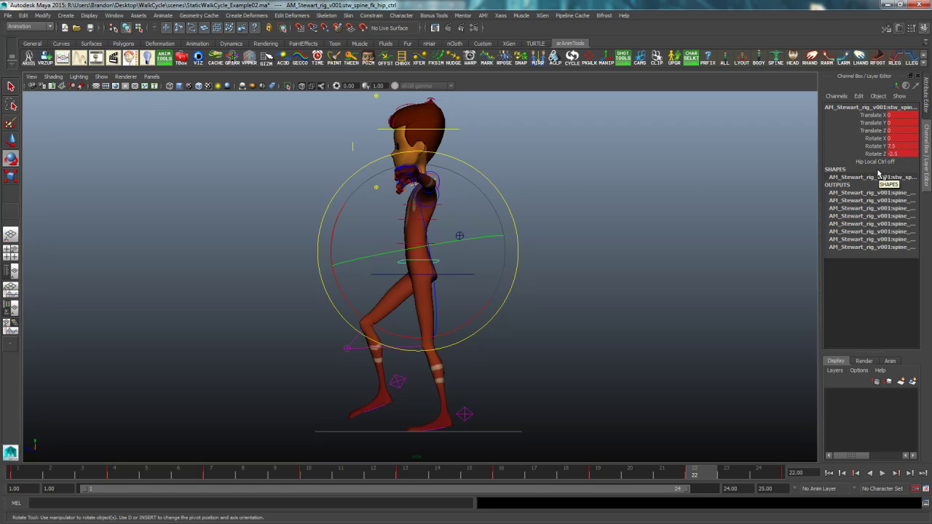
key(comma)
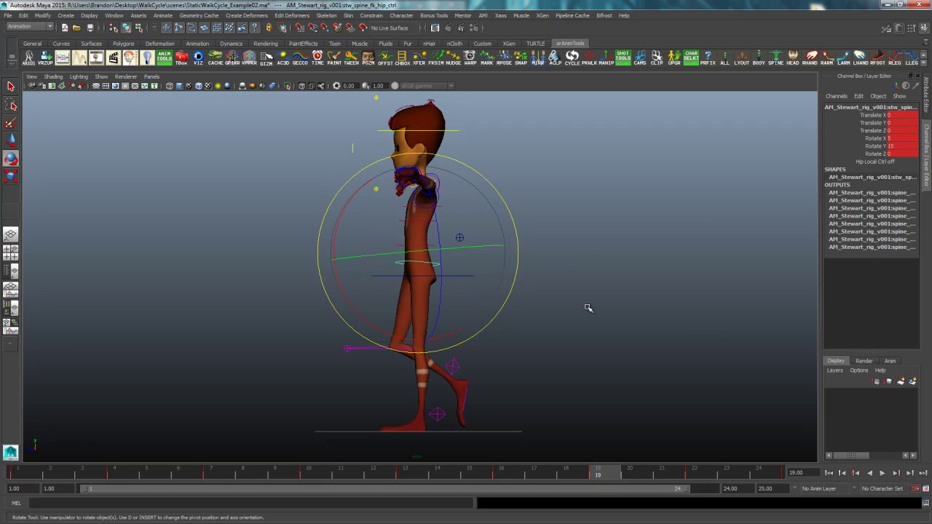
key(period)
key(comma)
key(period)
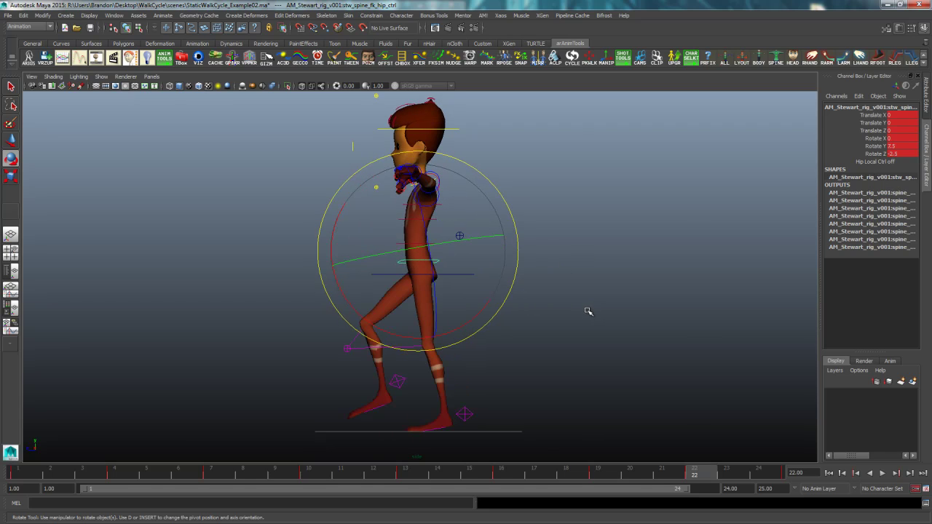
key(comma)
key(period)
key(comma)
key(period)
key(comma)
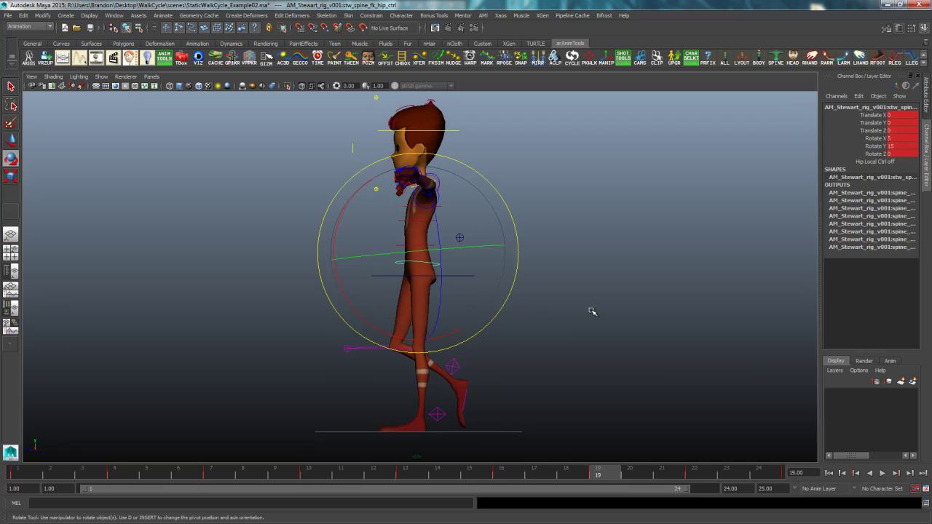
key(period)
key(period)
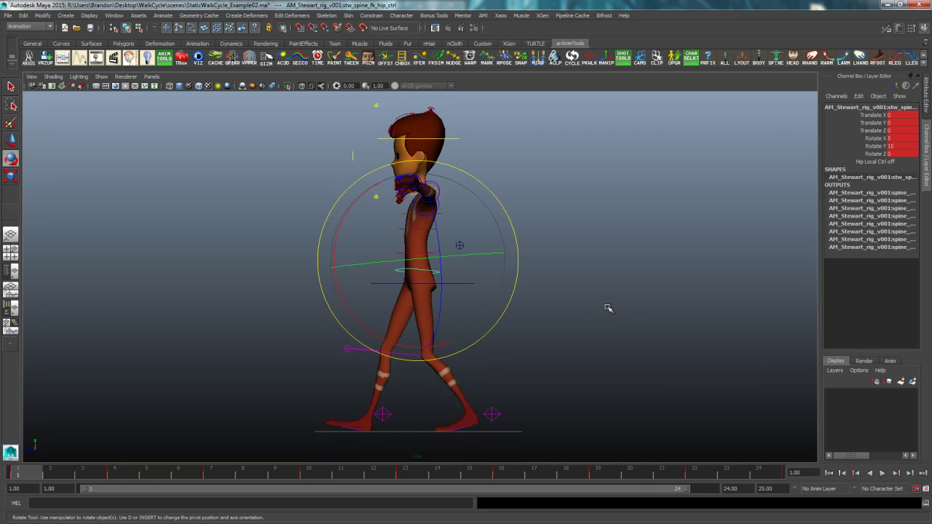
key(comma)
key(period)
key(comma)
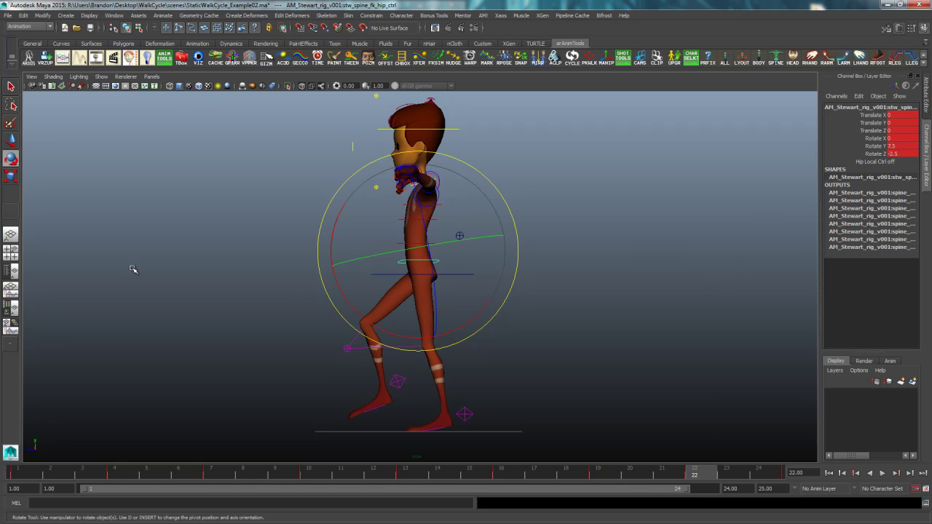
At frame 19, set the hip control's Rotate X to -5, Rotate Y to 0 and Rotate Z to -5
key(comma)
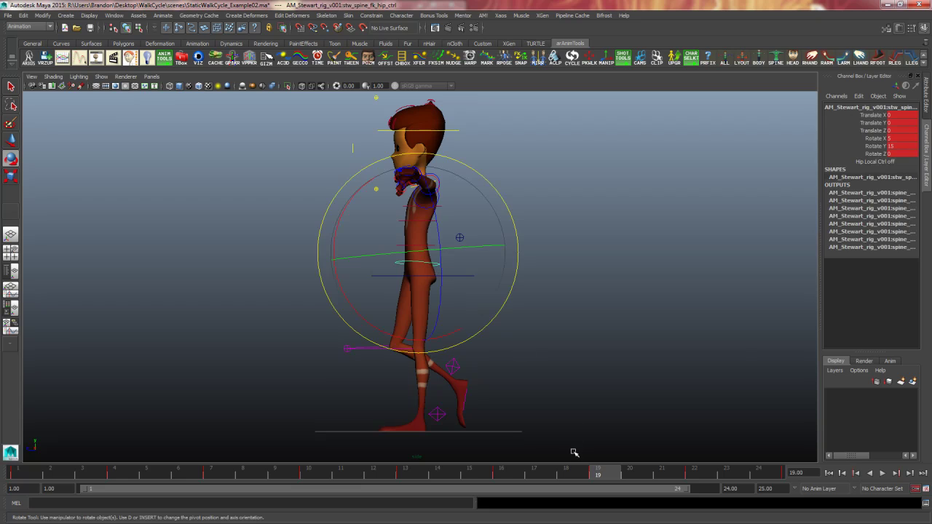
key(comma)
key(period)
double_click(889, 138)
text(15)
key(Return)
double_click(904, 145)
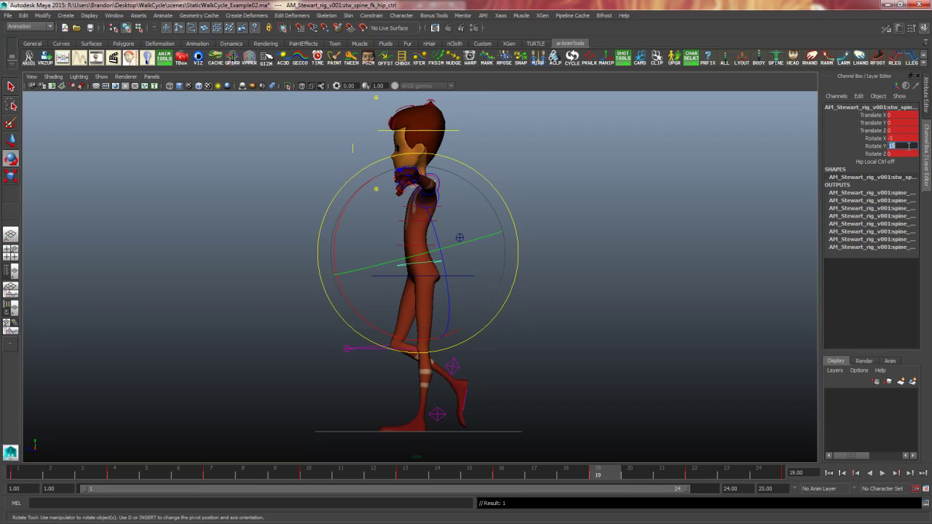
text(0)
key(Return)
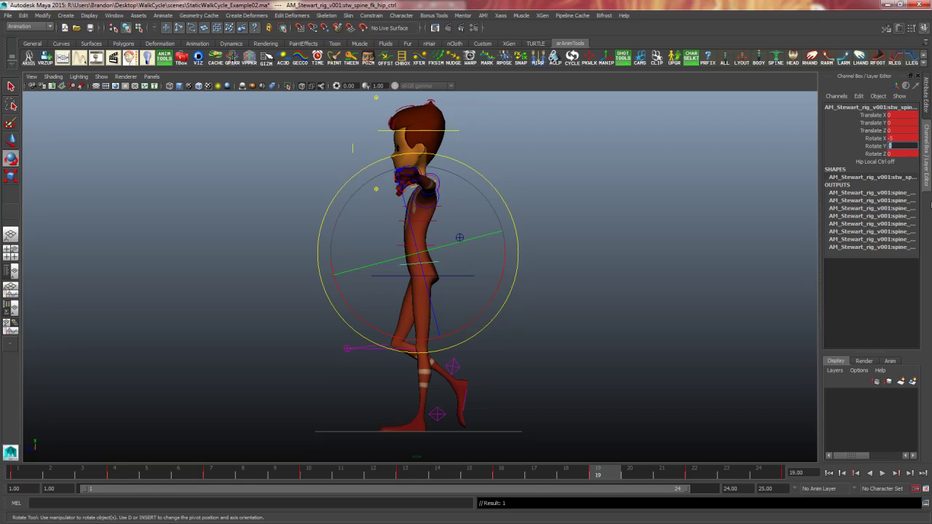
double_click(908, 155)
key(Return)
Scrub from frame 16 to 24 and play the cycle to check the hip motion, and save the scene
click(504, 476)
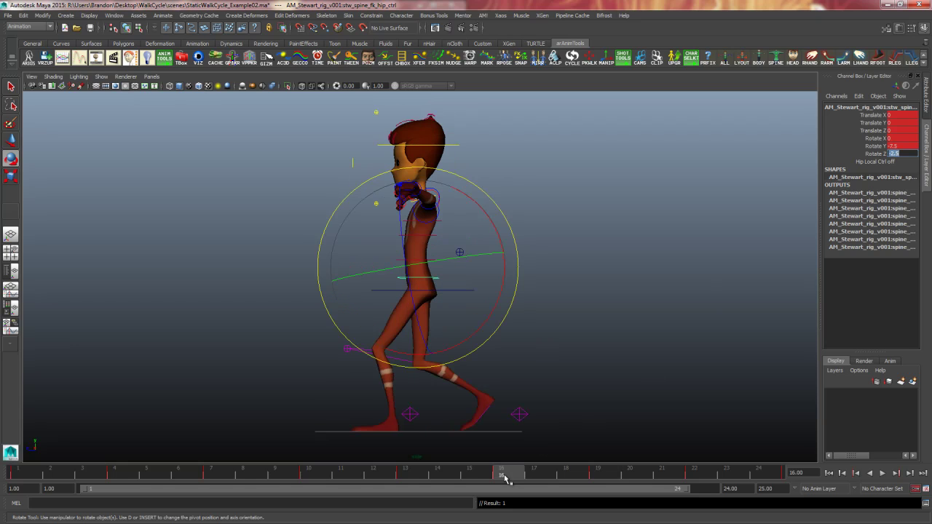
drag(530, 477, 765, 477)
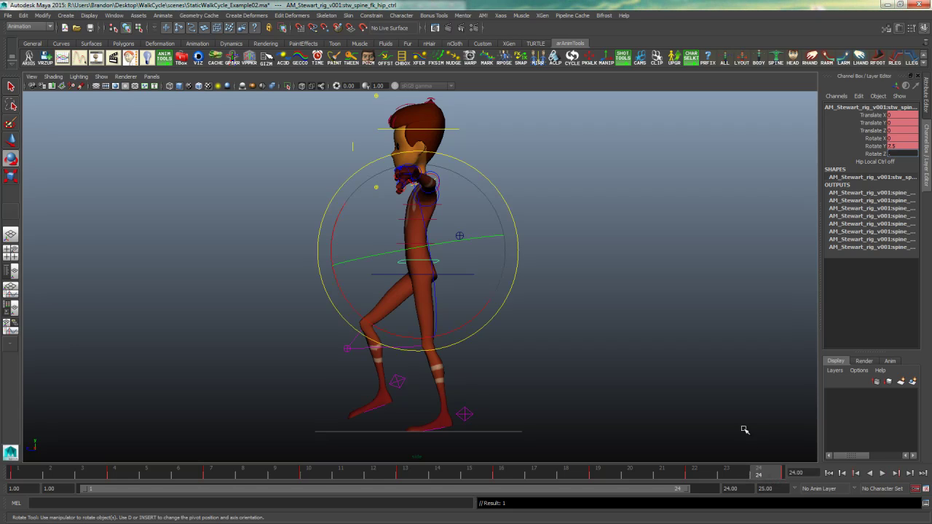
click(744, 429)
click(762, 477)
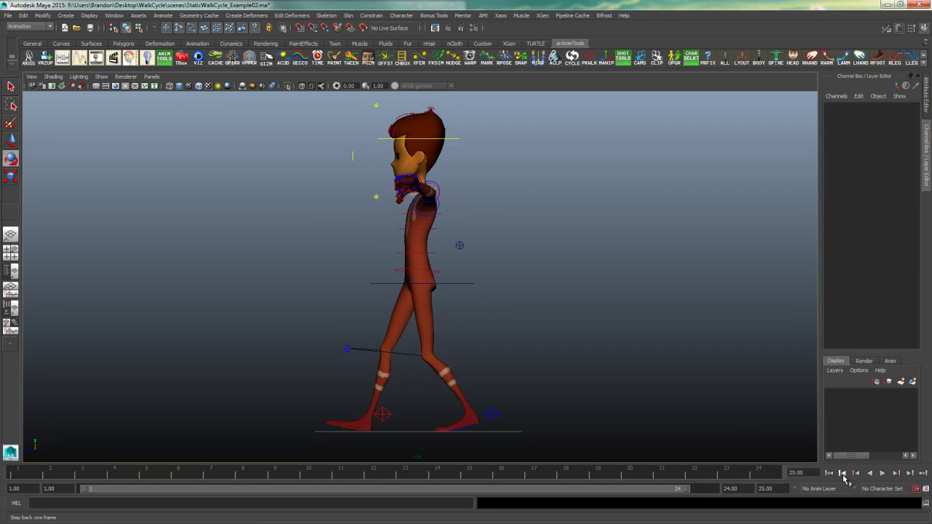
click(882, 474)
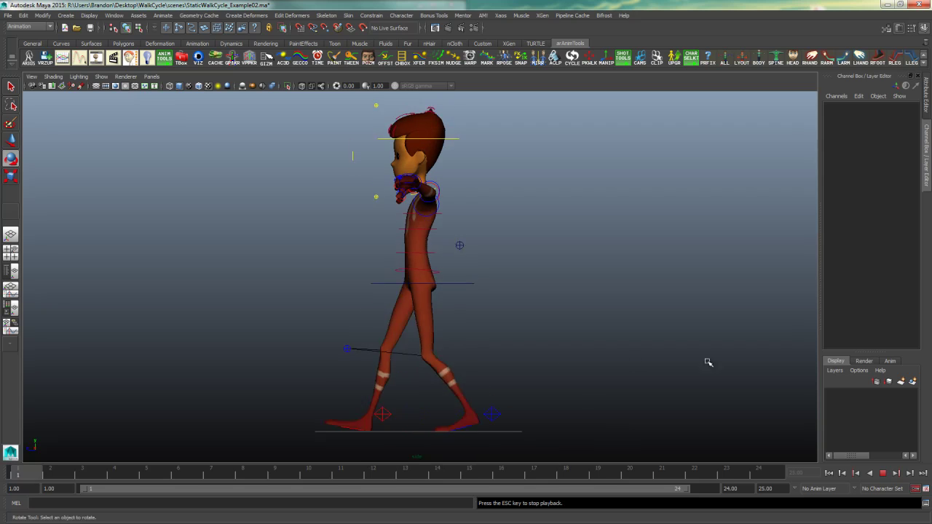
key(Escape)
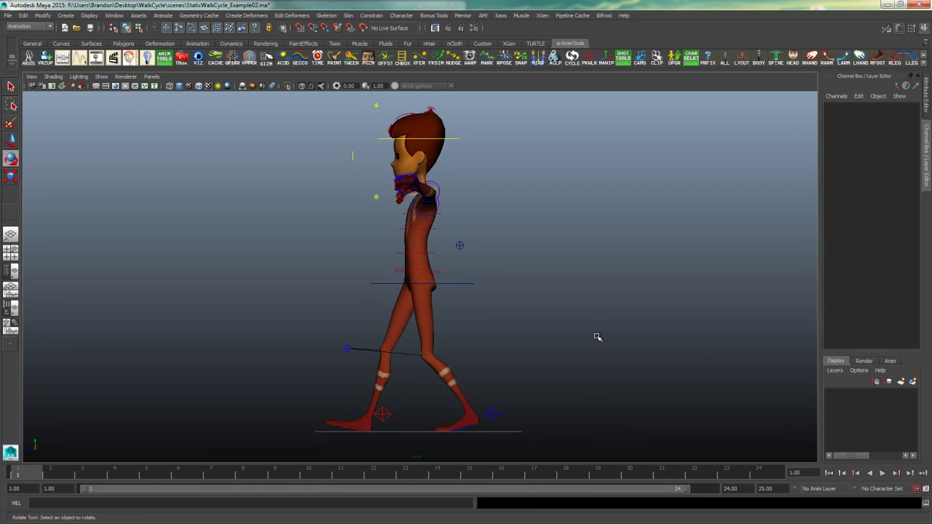
key(ctrl+s)
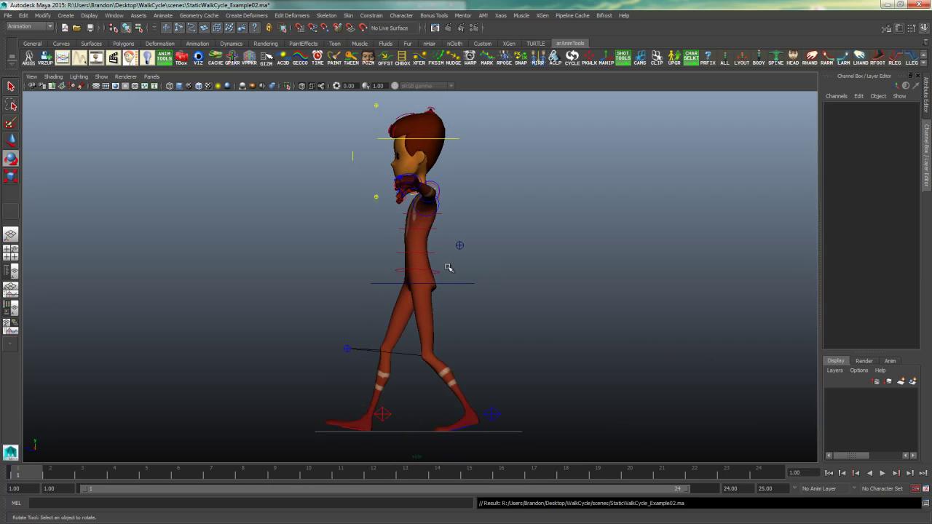
Select the hip control and check its rotation values at frames 4, 7 and 10
click(449, 268)
click(116, 474)
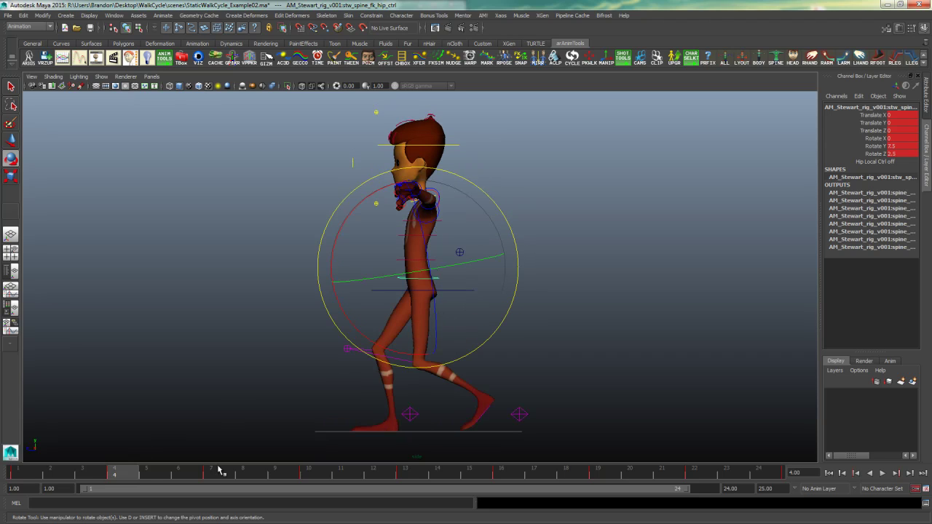
click(216, 475)
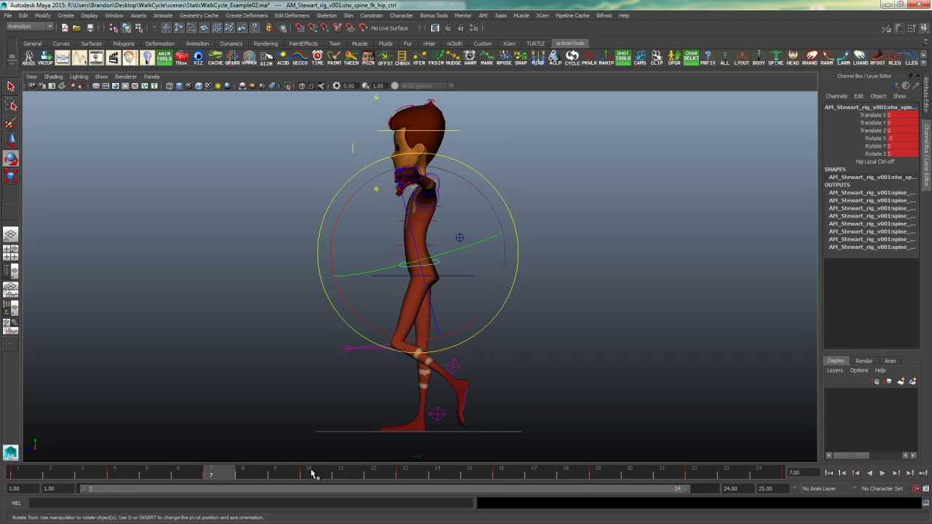
click(311, 474)
click(618, 246)
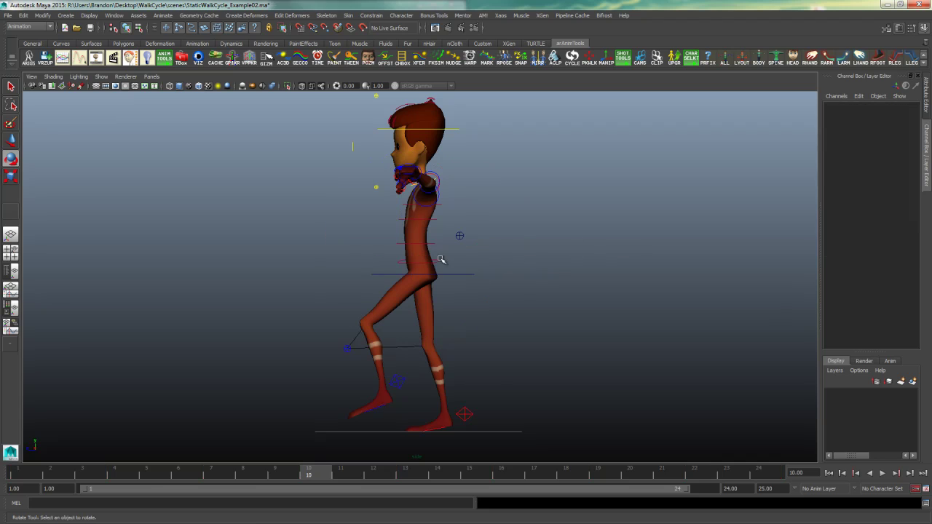
Examine the hip control's Rotate X, Rotate Y and Rotate Z curves one by one in the Graph Editor
click(443, 259)
click(122, 16)
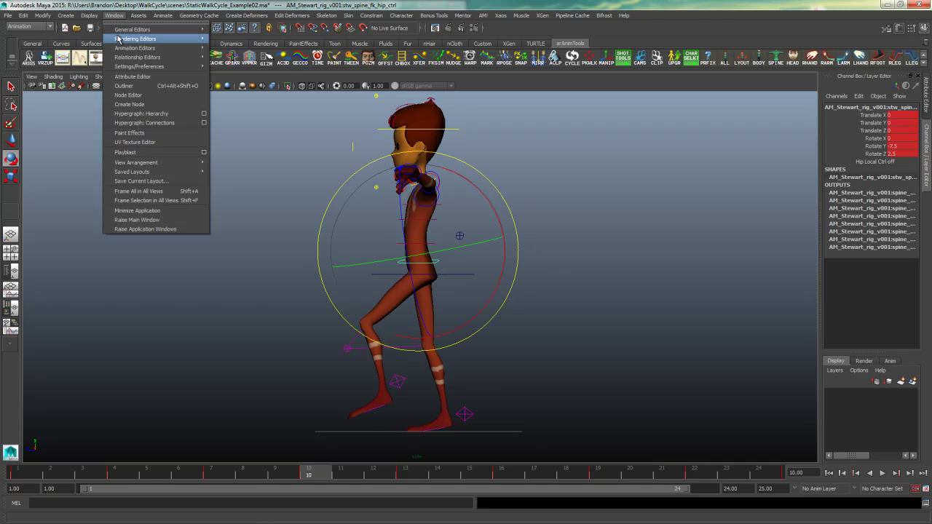
mouse_move(149, 46)
click(240, 52)
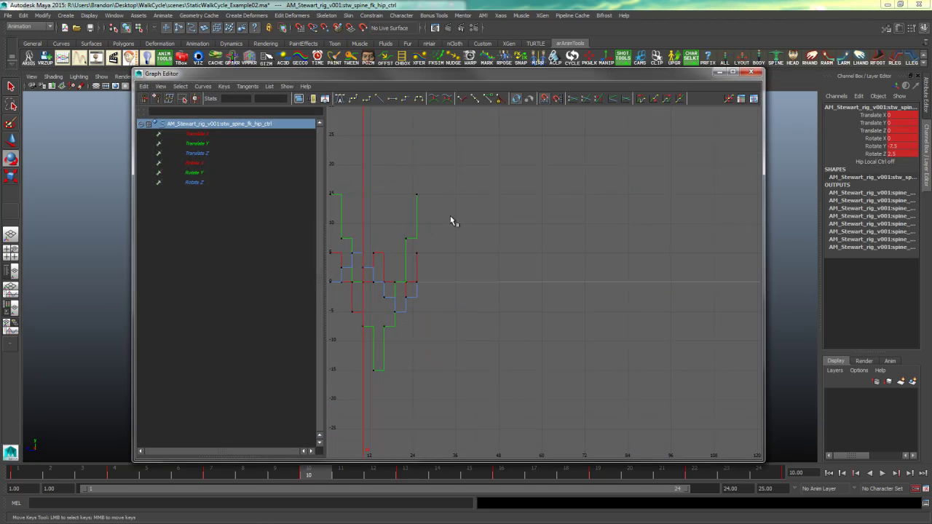
click(203, 163)
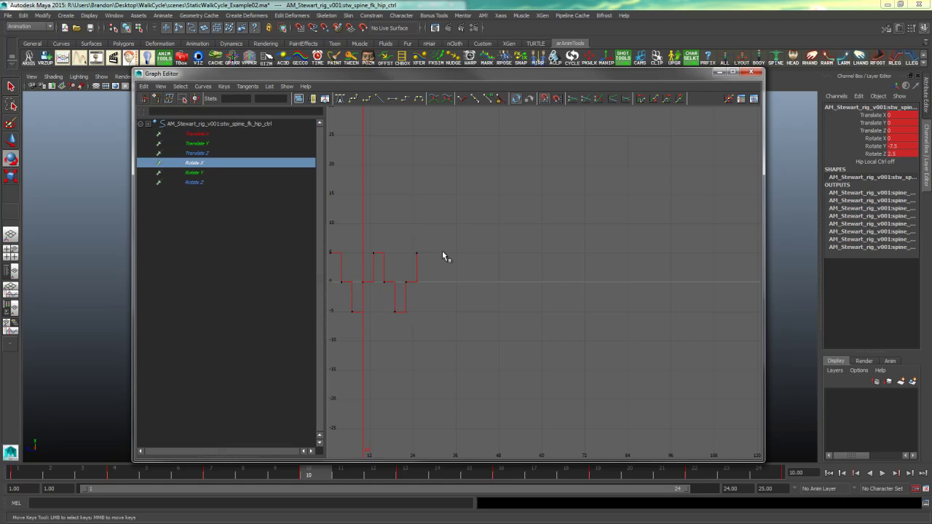
key(f)
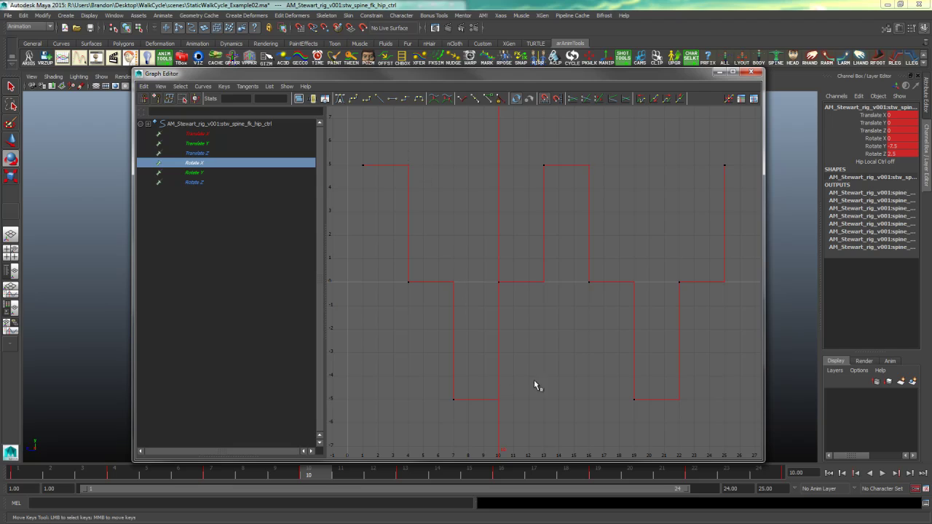
click(205, 172)
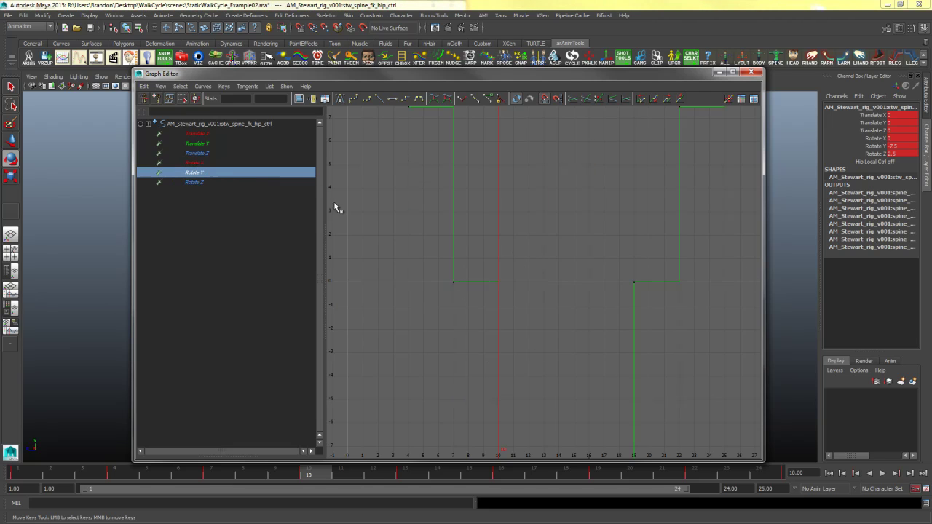
key(f)
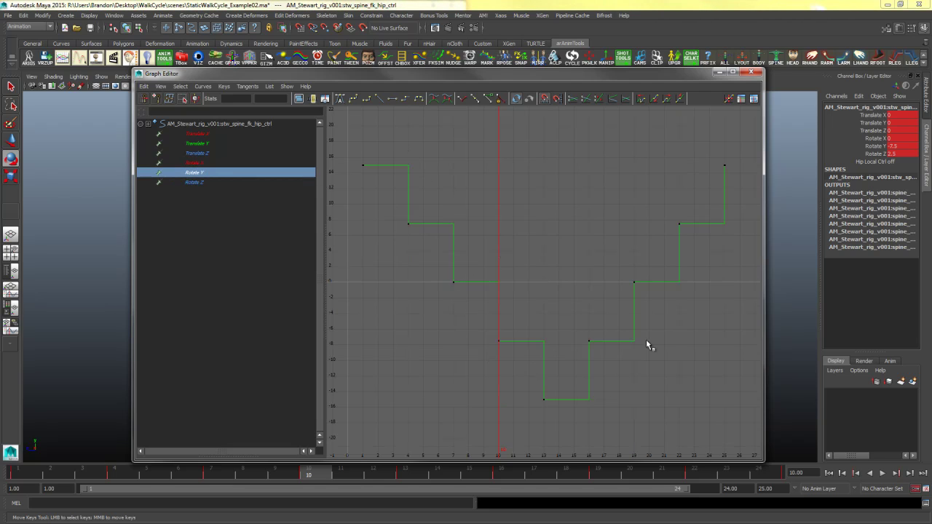
click(220, 182)
key(f)
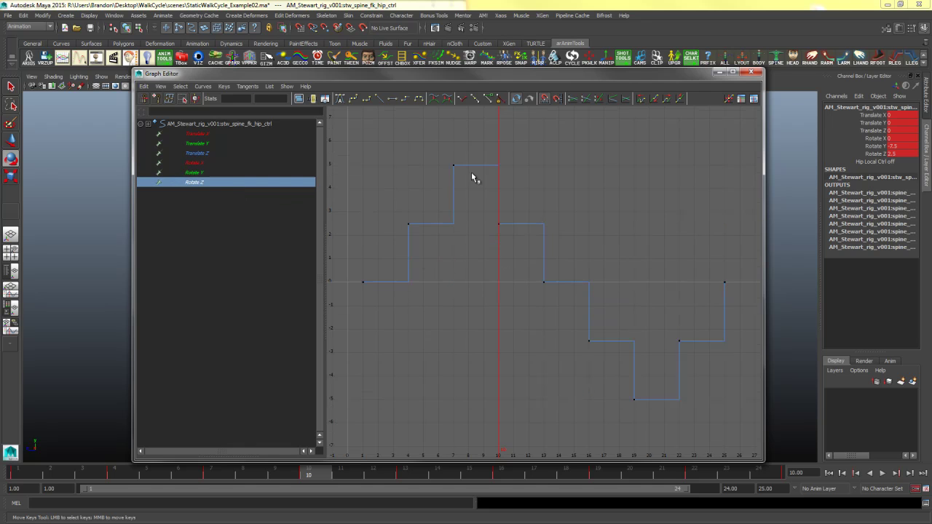
click(753, 72)
key(e)
click(475, 266)
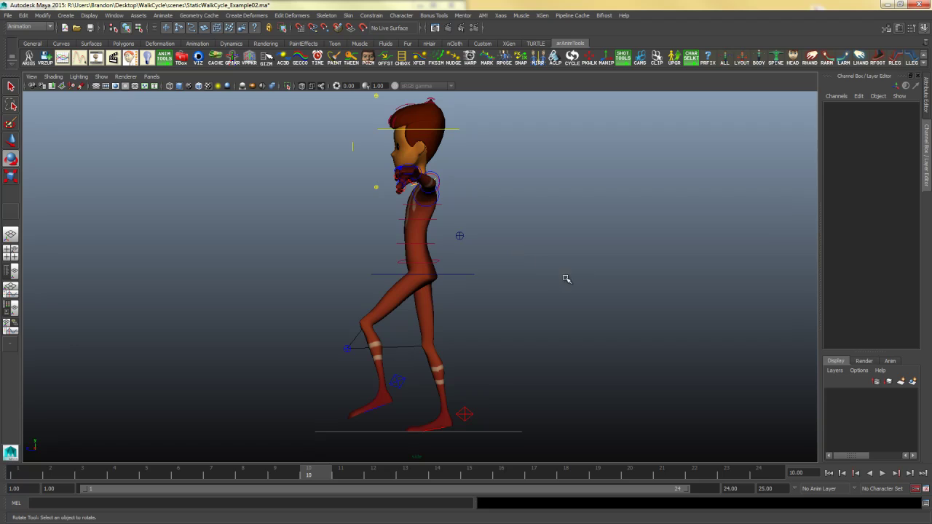
Select all the upper-body controls above the hips, including the spine, arms, hands and head, and key them at frame 1
key(space)
key(space)
alt+middle_drag(602, 260, 502, 296)
alt+middle_drag(562, 313, 562, 339)
key(q)
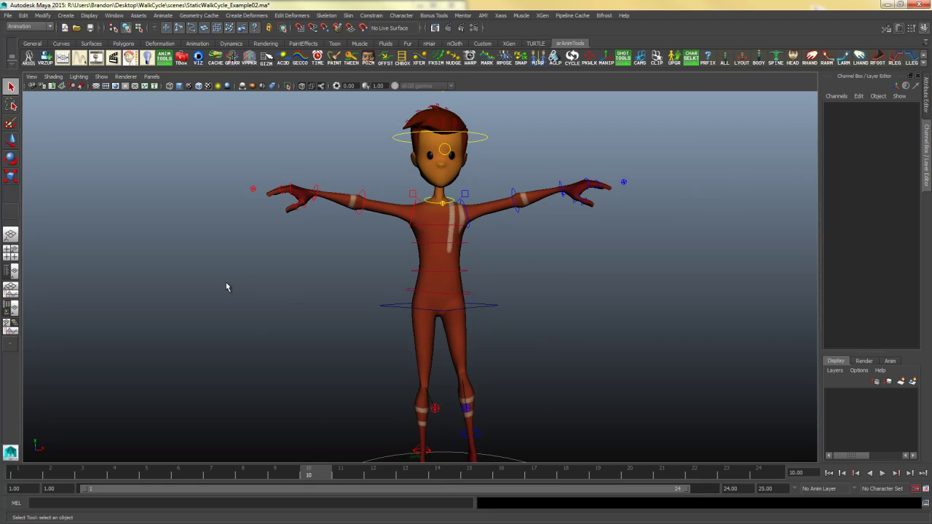
drag(226, 284, 704, 98)
click(18, 475)
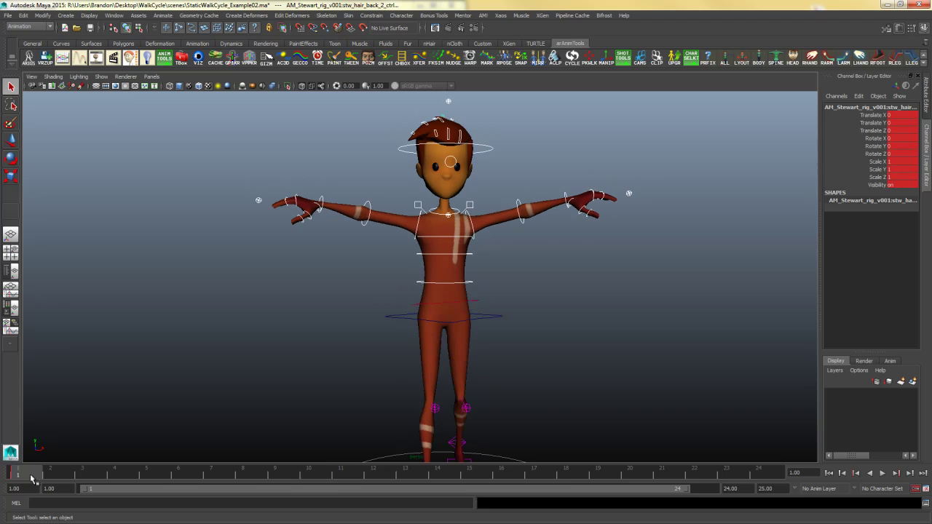
key(s)
alt+drag(583, 314, 525, 195)
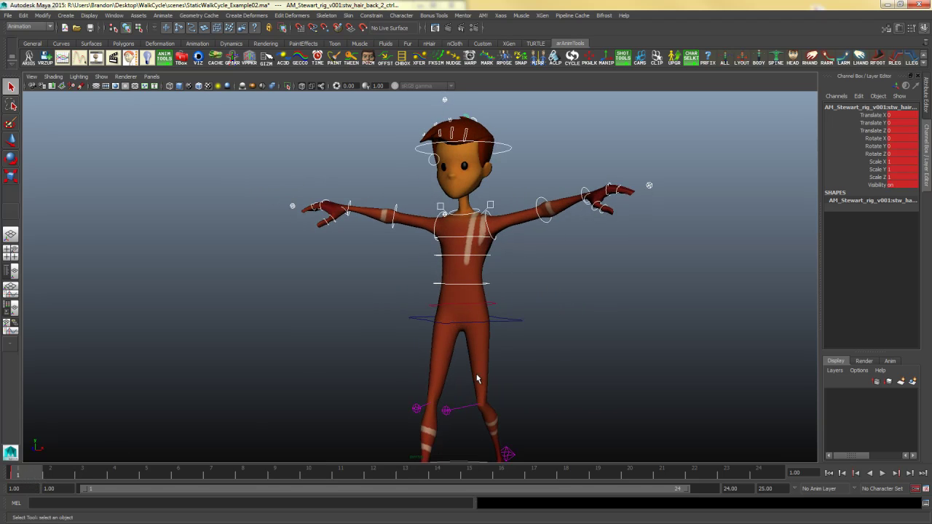
alt+middle_drag(477, 379, 430, 334)
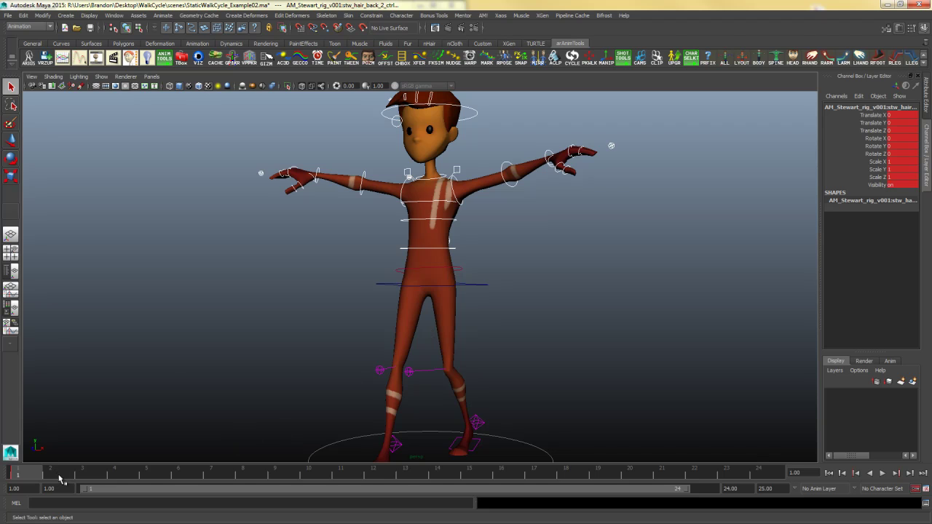
shift+drag(59, 475, 782, 470)
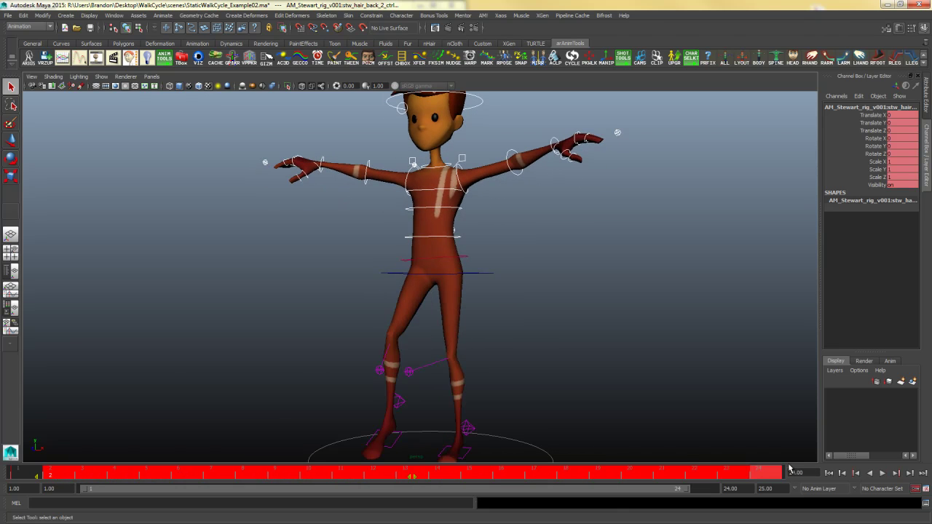
click(122, 478)
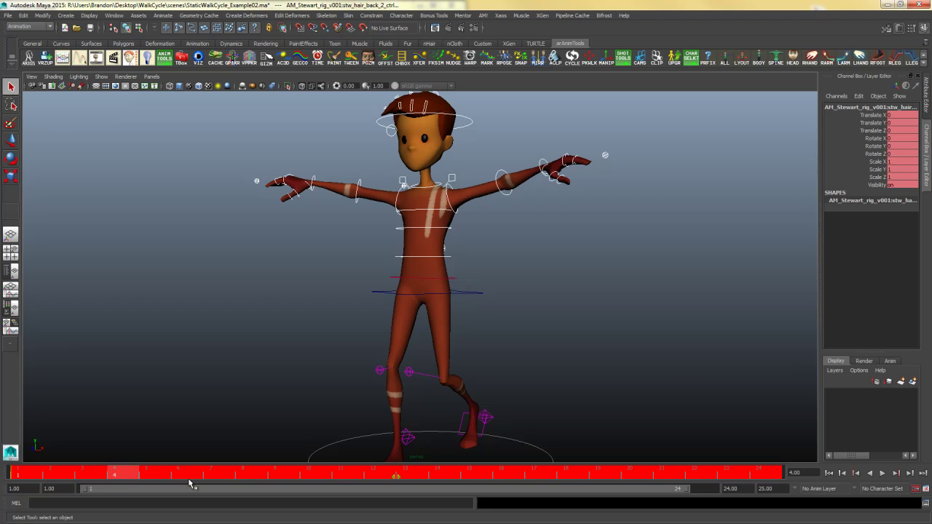
right_click(210, 473)
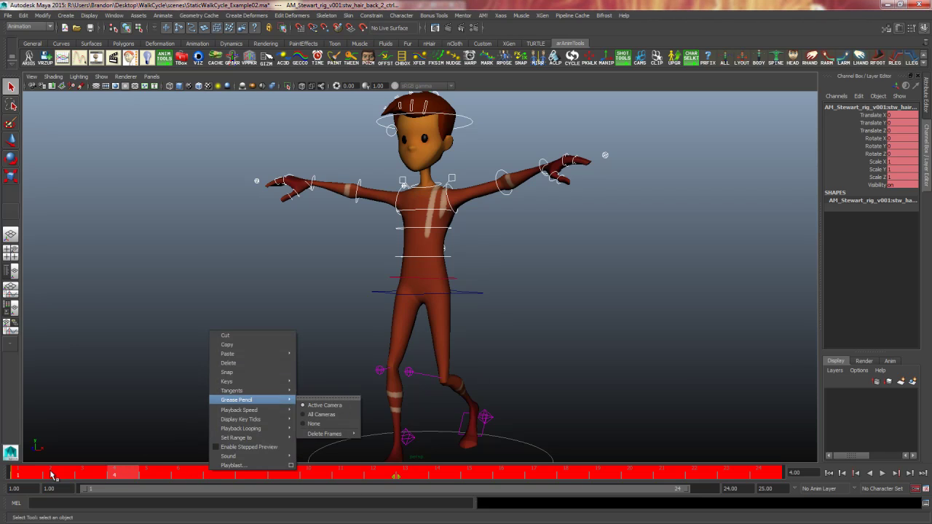
click(30, 477)
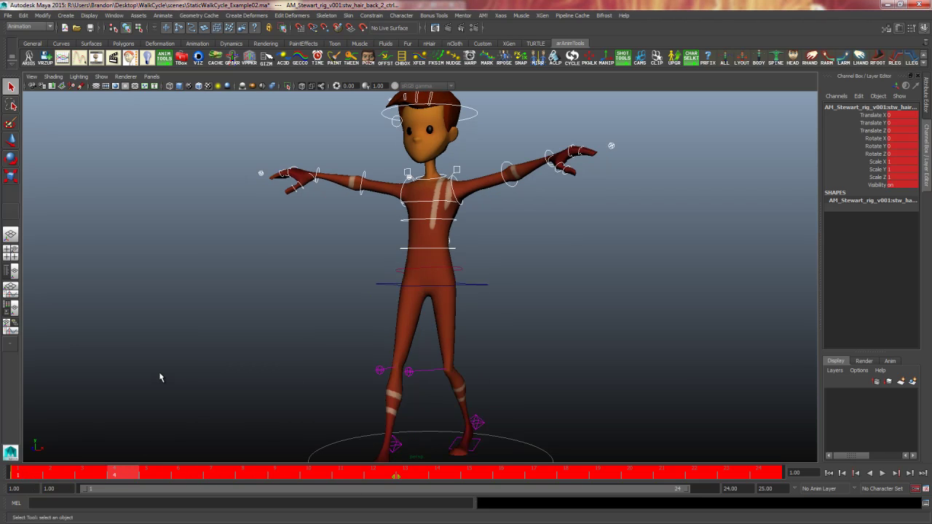
click(208, 399)
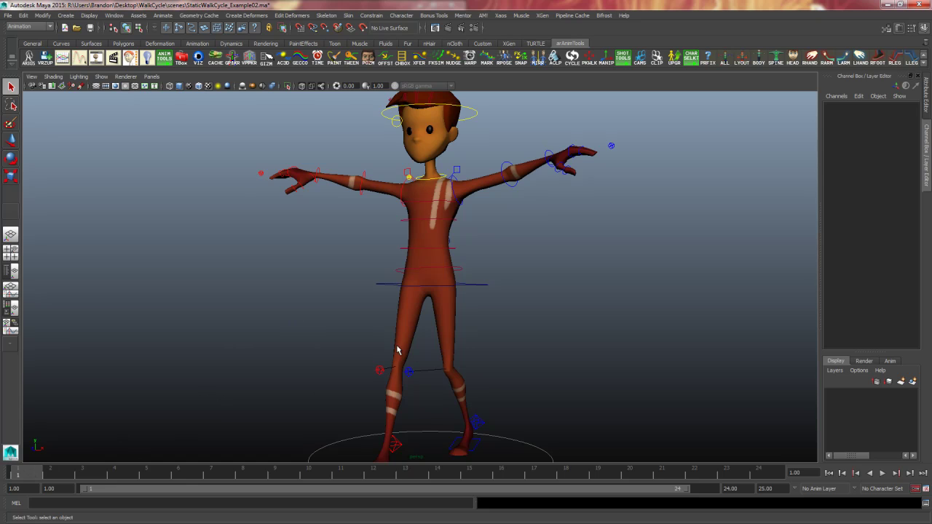
Select the lower, upper and shoulder spine controls at frame 1 and rotate them about -8.1 in Y
alt+drag(397, 351, 474, 382)
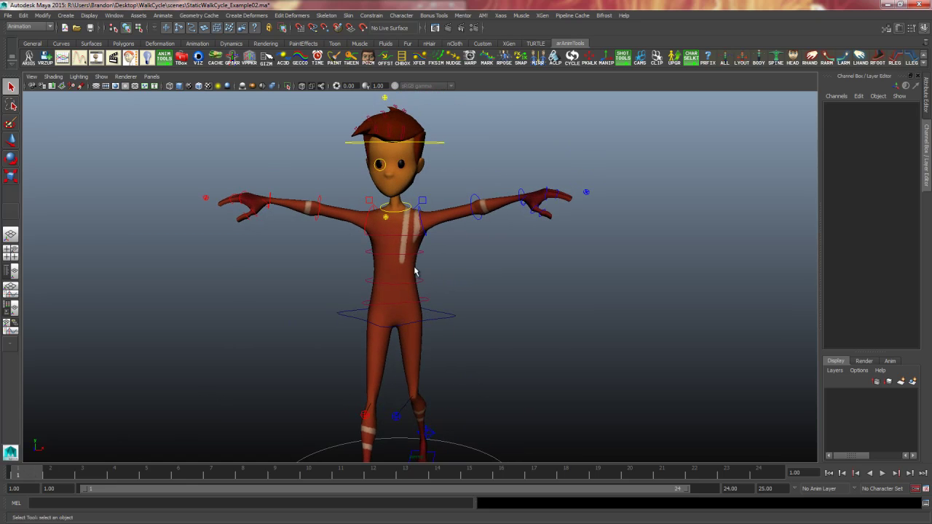
click(408, 284)
click(413, 255)
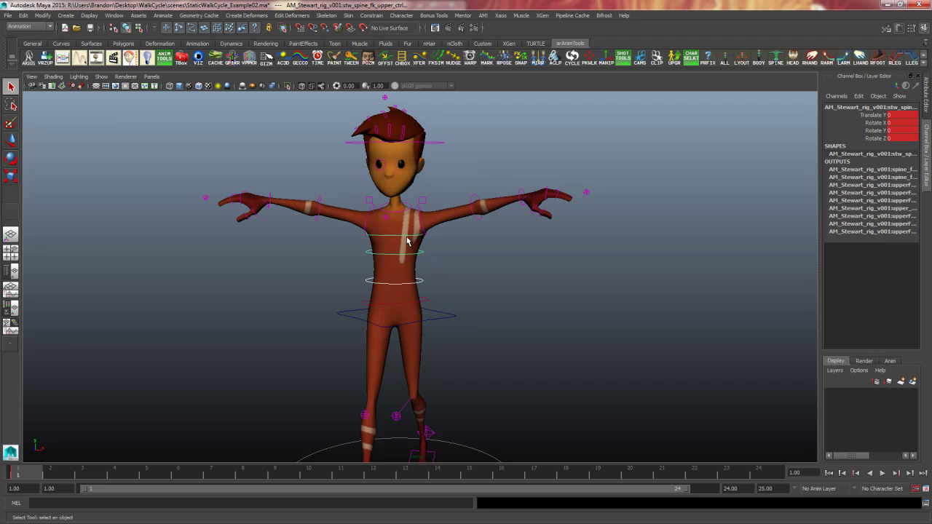
key(e)
mouse_move(457, 315)
alt+mouse_down()
mouse_move(481, 327)
mouse_move(460, 324)
alt+mouse_up()
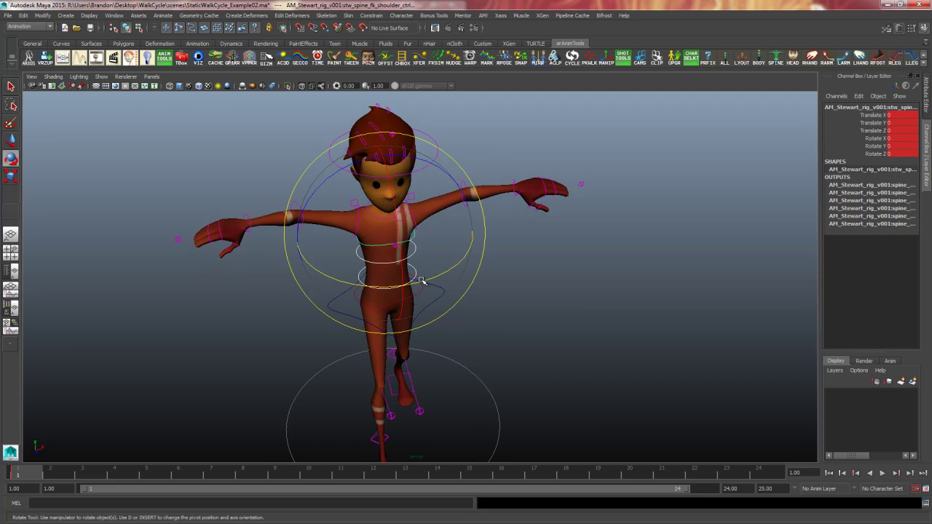
mouse_move(421, 283)
mouse_down()
mouse_move(399, 284)
mouse_move(433, 284)
mouse_move(410, 285)
mouse_move(435, 271)
mouse_move(419, 284)
mouse_up()
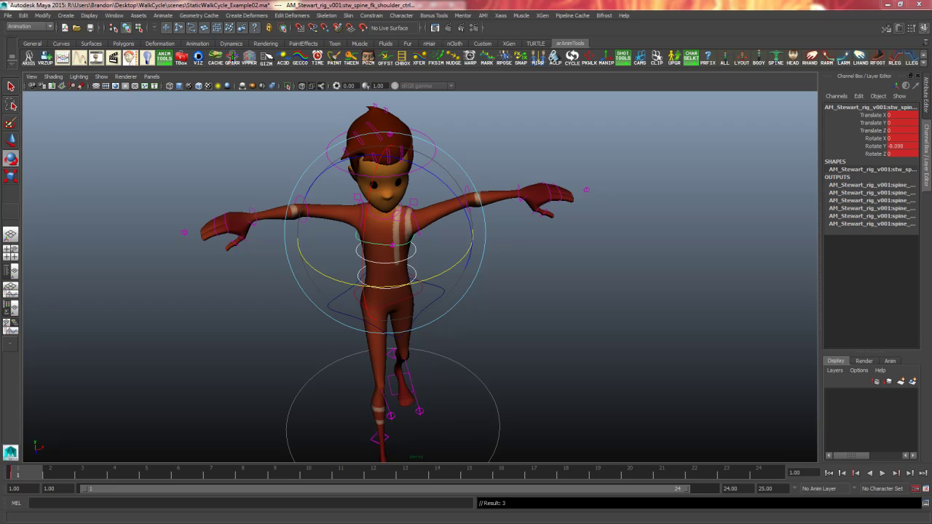
At frame 1, set Rotate Y of the lower, upper and shoulder spine controls to -10
click(610, 267)
key(q)
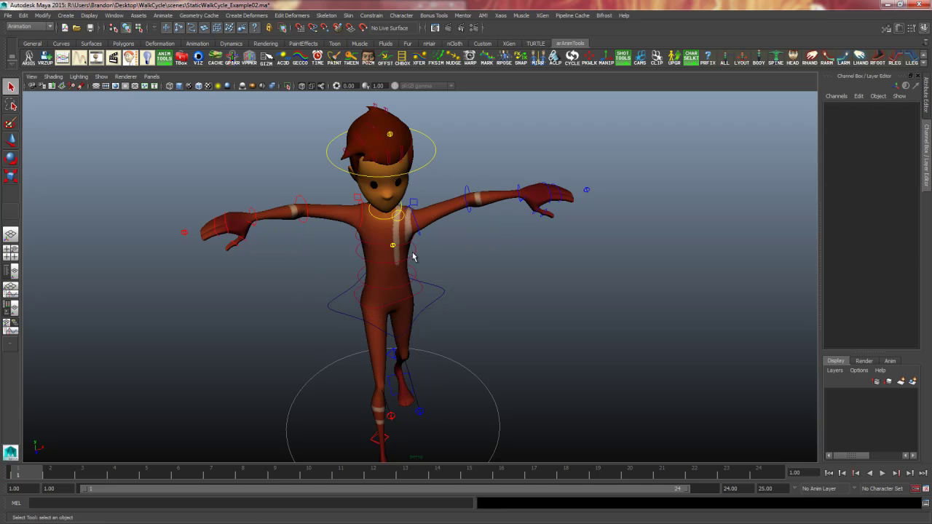
click(407, 248)
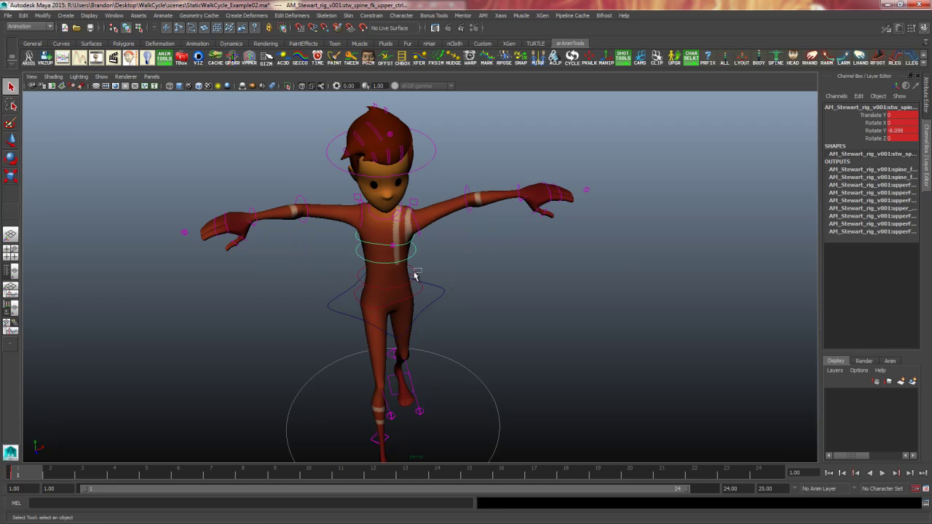
shift+click(415, 276)
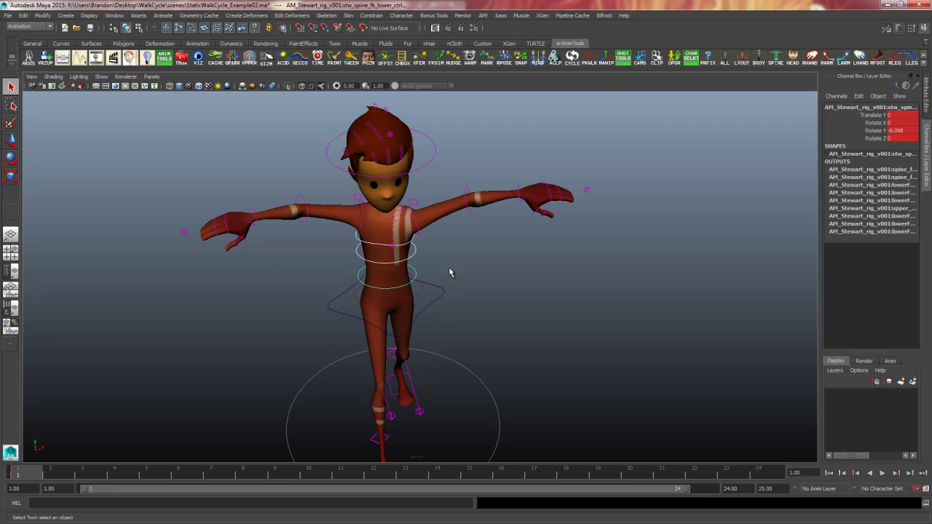
double_click(904, 131)
key(BackSpace)
text(-10)
key(Return)
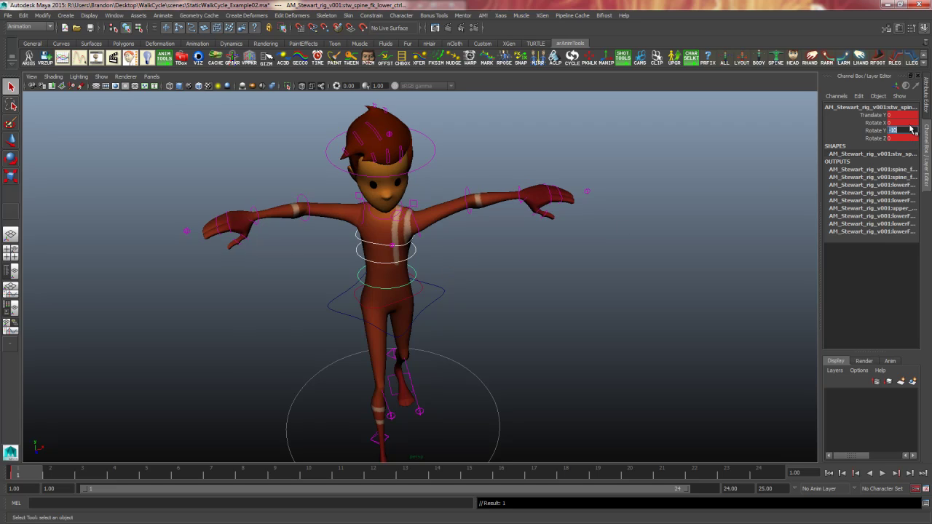
Key the three spine controls at frame 24 with the same twist as at frame 1
alt+drag(579, 332, 595, 333)
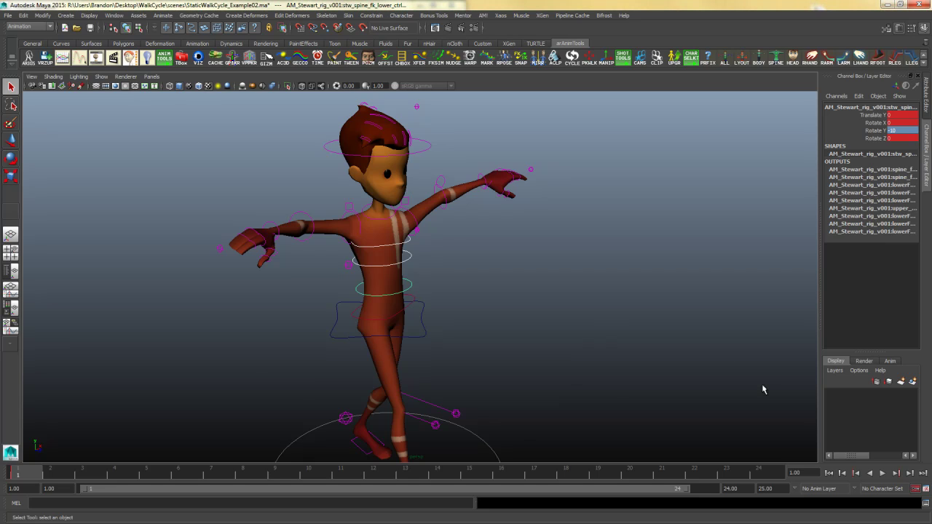
click(766, 472)
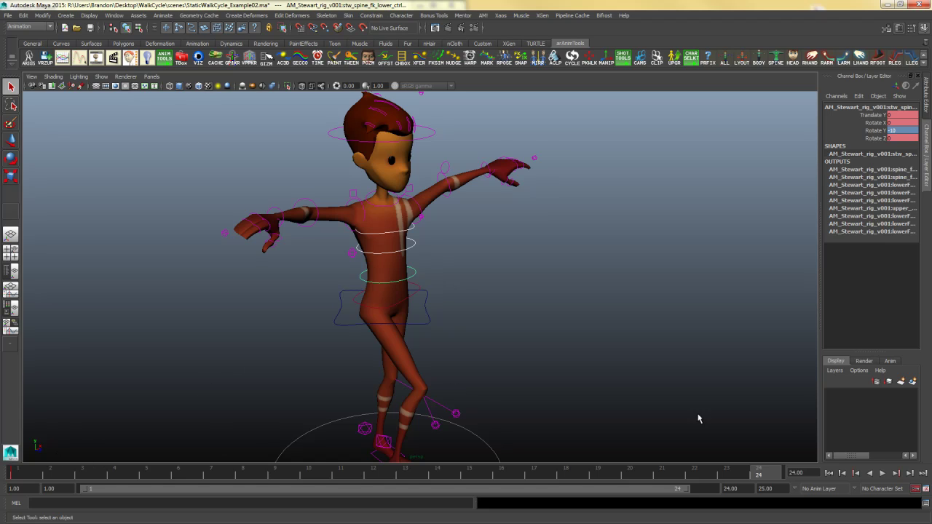
key(s)
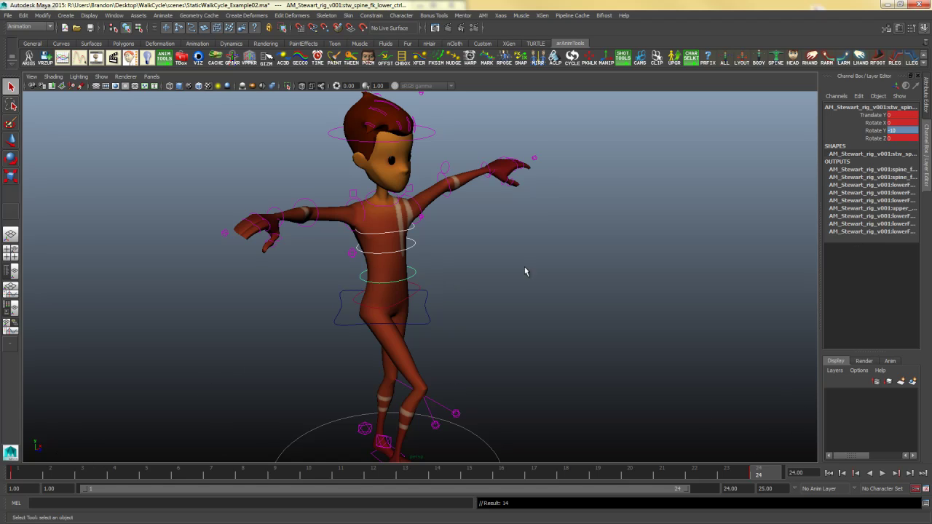
At frame 13, set the three spine controls' Rotate Y to 10 and compare the twist with frames 1, 4 and 9
key(comma)
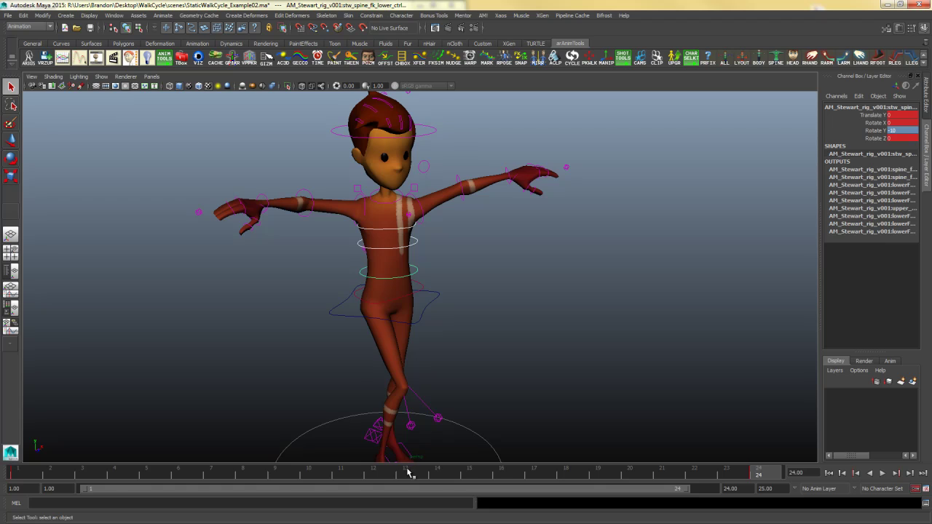
click(412, 473)
click(900, 132)
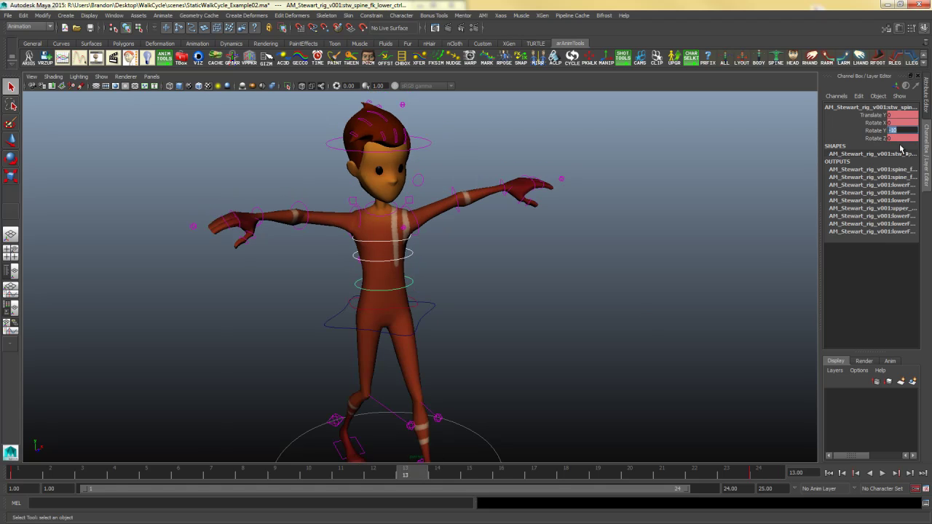
text(10)
key(Return)
alt+drag(661, 323, 481, 382)
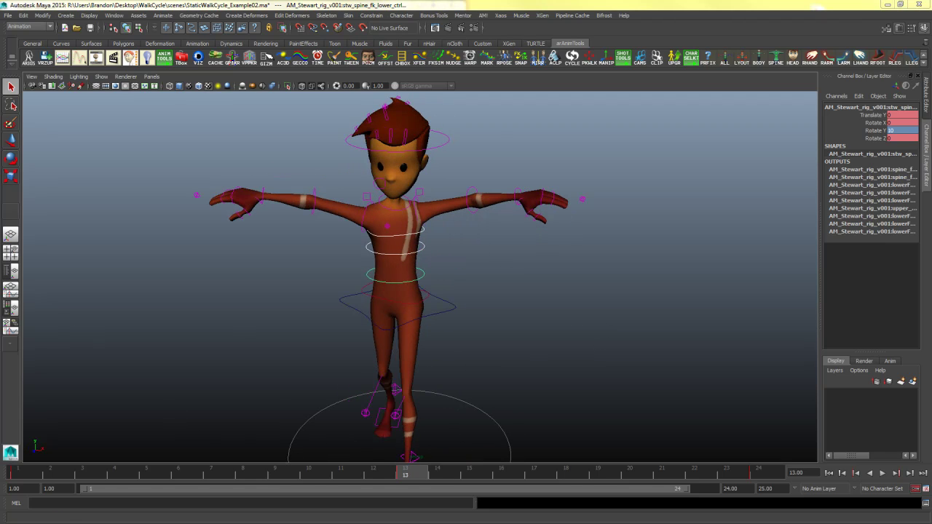
click(114, 474)
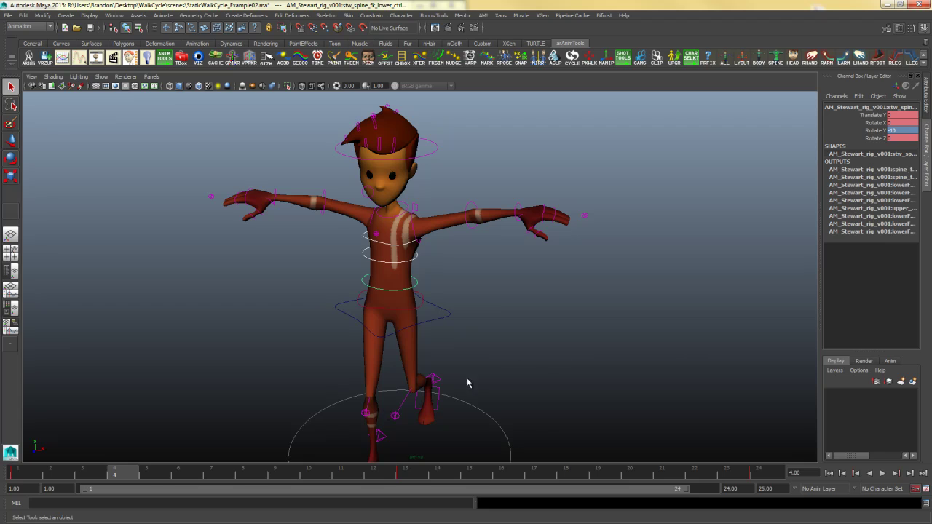
click(284, 472)
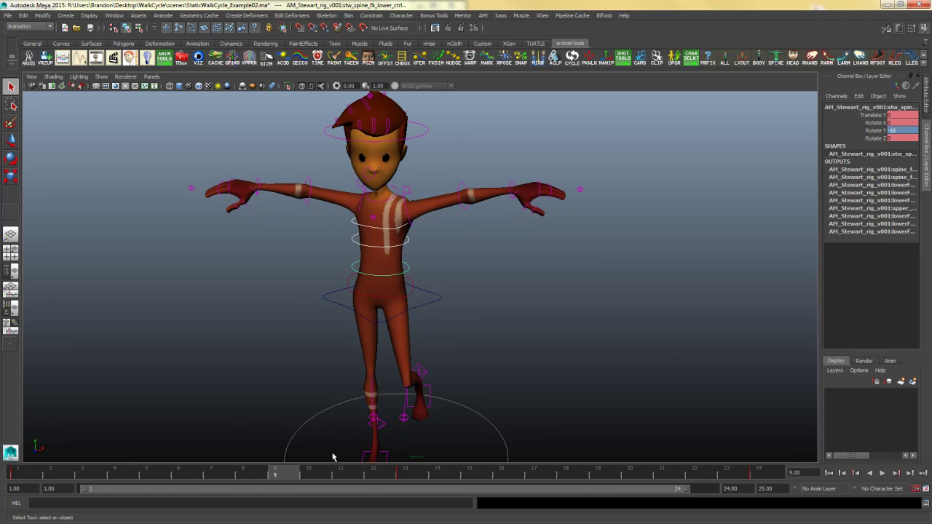
click(27, 474)
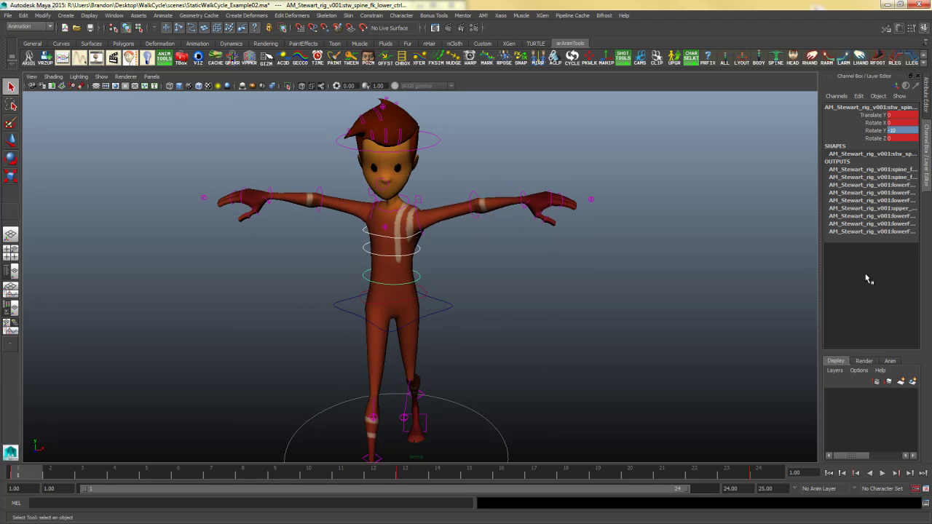
click(409, 478)
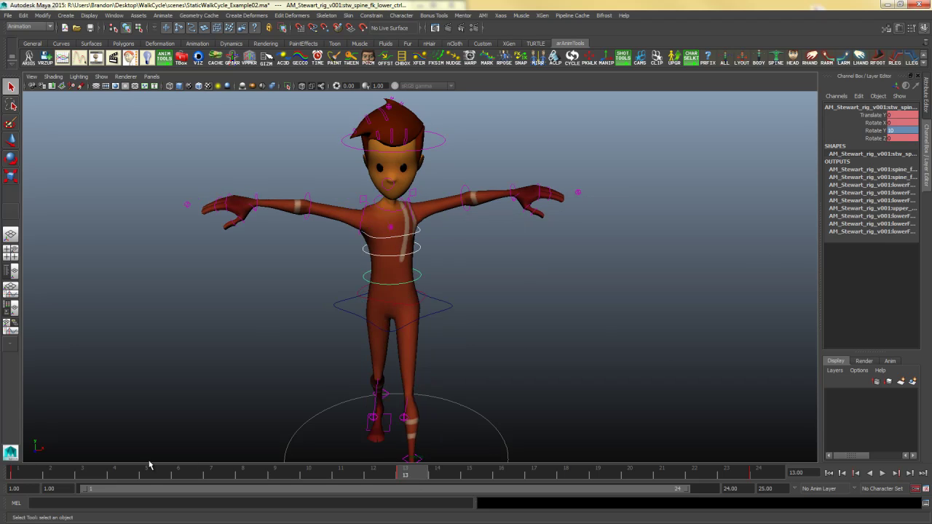
At frame 4, set Rotate Y of the three spine controls to -5 and compare the twist with frame 1
click(124, 478)
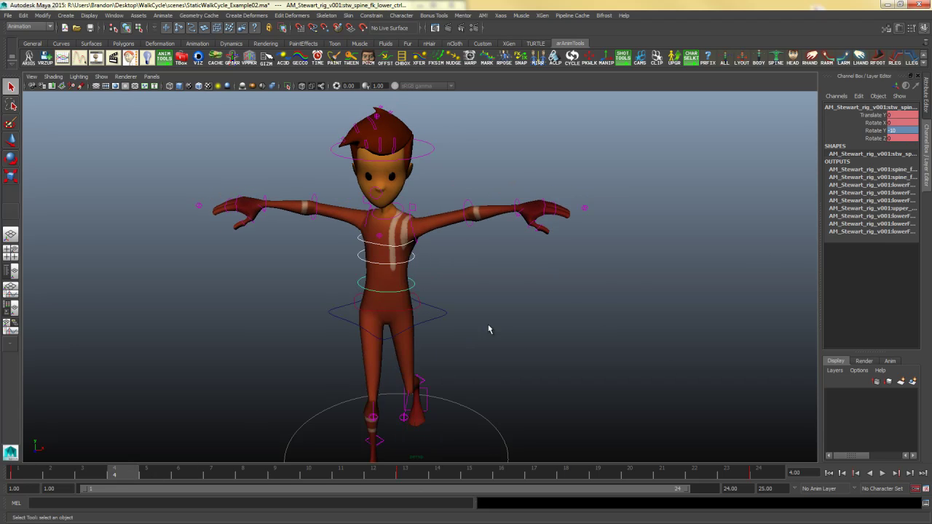
click(898, 129)
text(5)
key(Return)
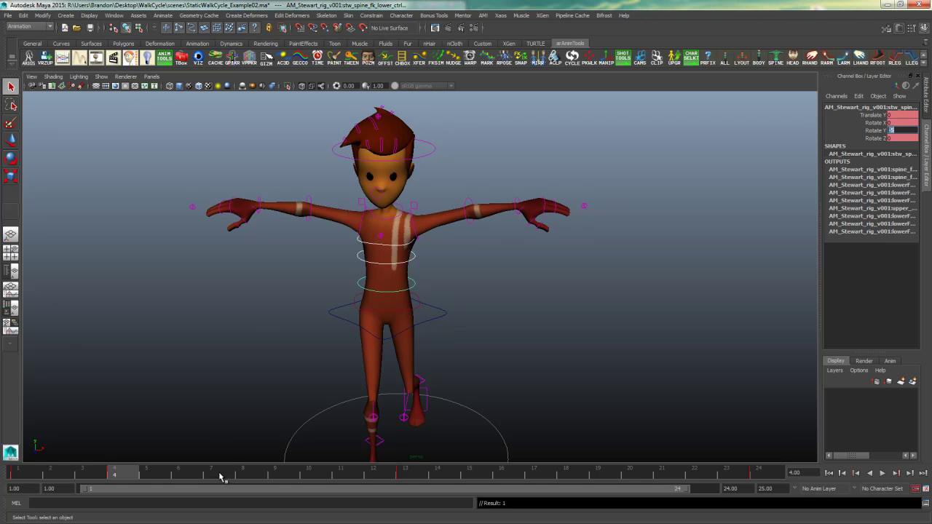
click(216, 476)
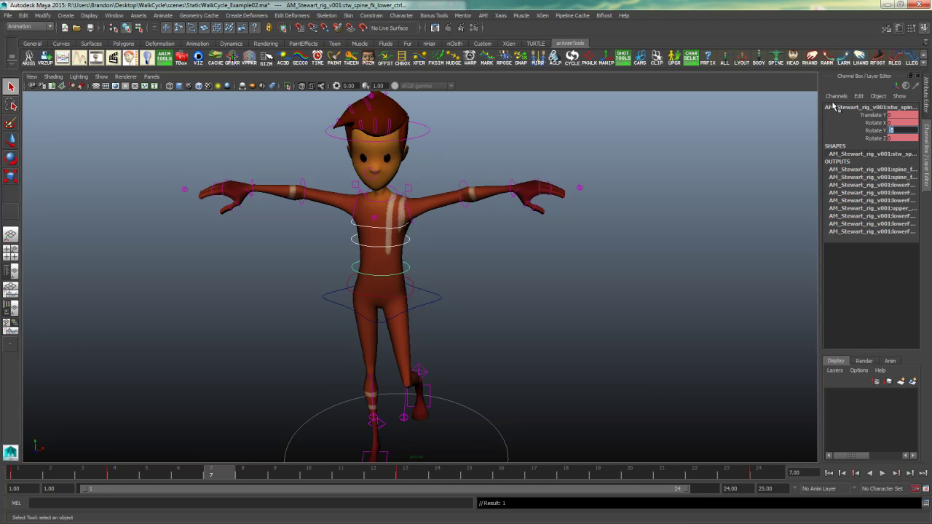
text(-5)
drag(122, 471, 18, 472)
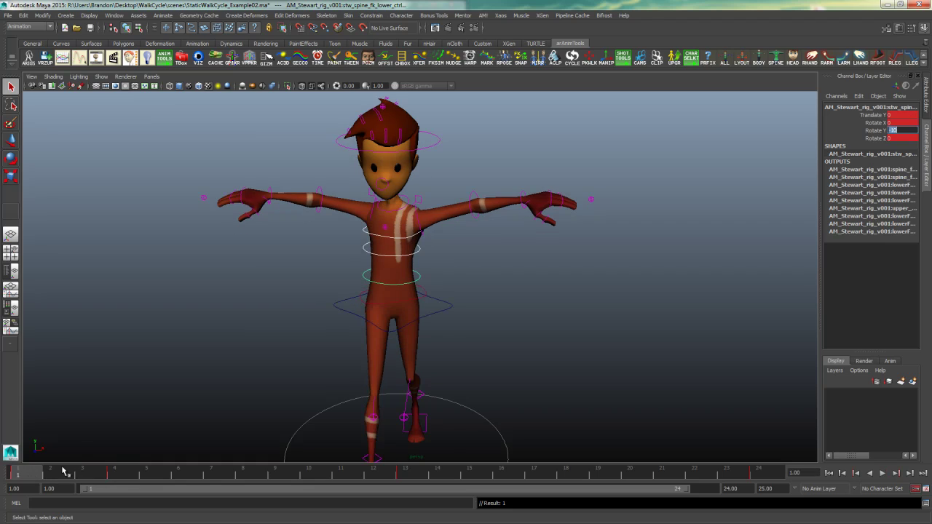
click(117, 474)
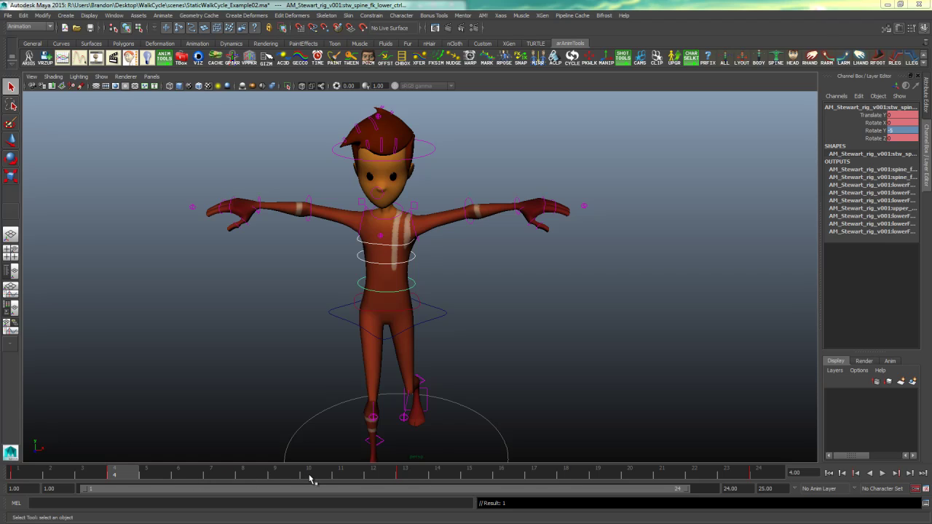
At frame 7, set Rotate Y of the three spine controls to 0
click(217, 475)
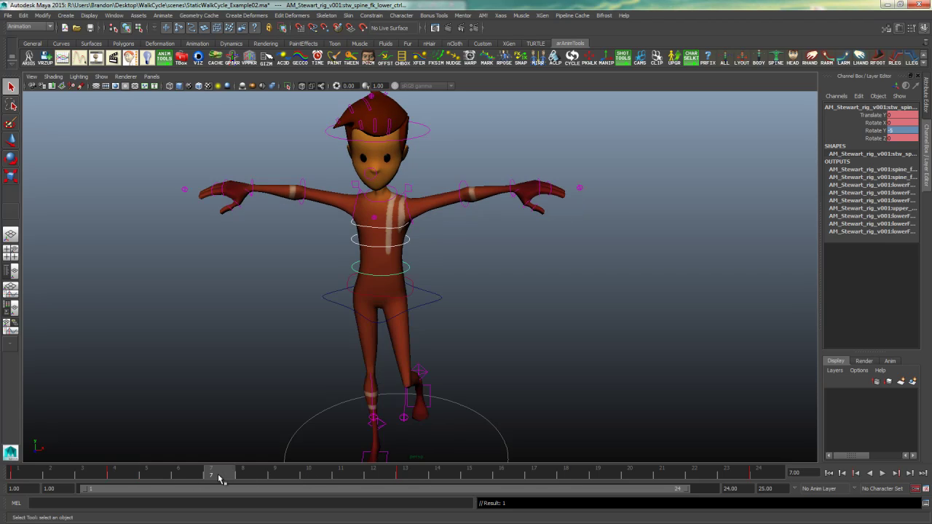
alt+drag(433, 258, 456, 246)
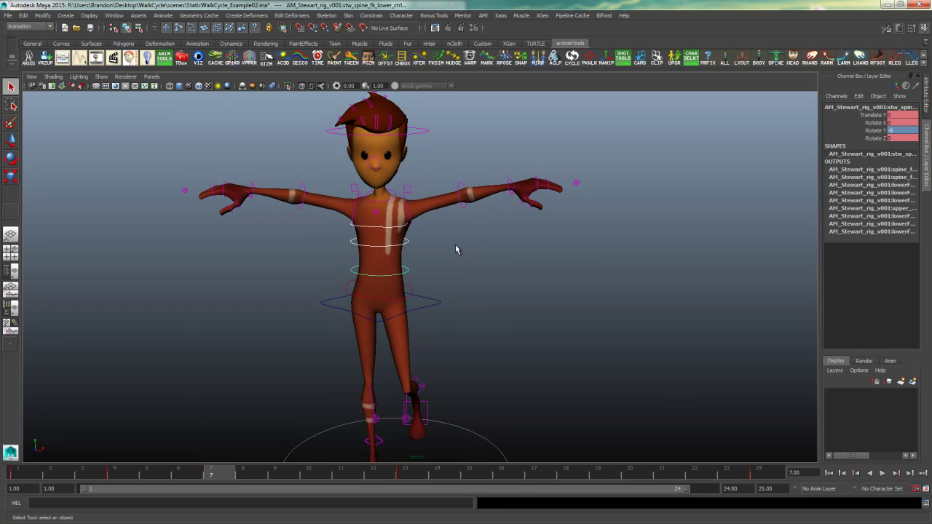
click(903, 133)
text(0)
key(Return)
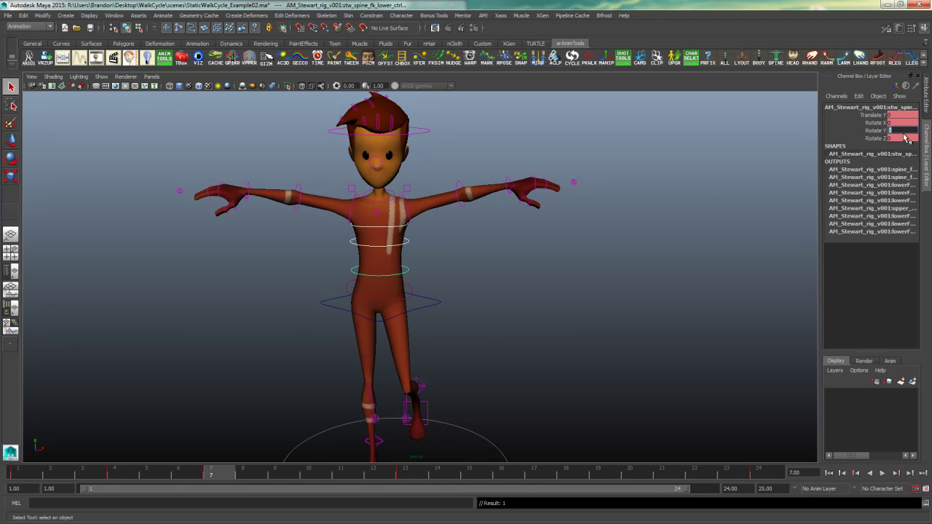
At frame 10, set the three spine controls' Rotate Y to 5 and check the twist at the frame 13 key
click(309, 475)
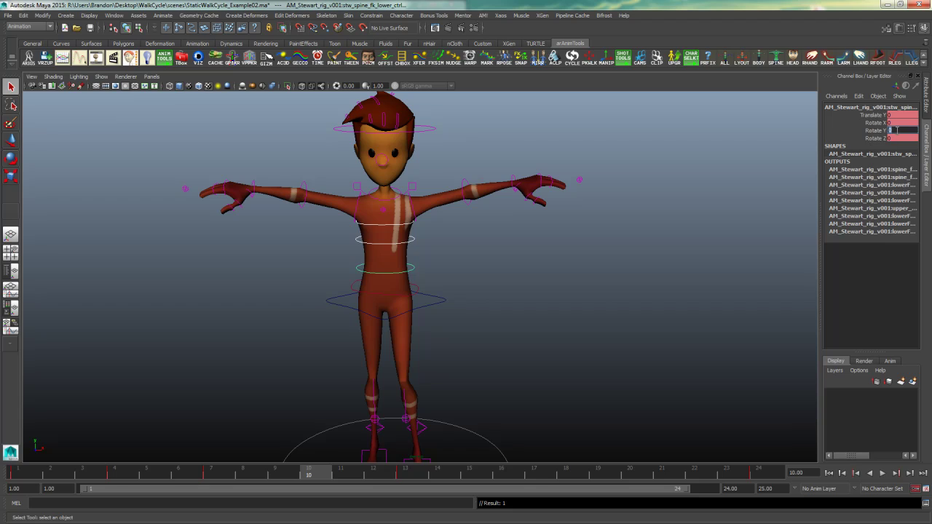
text(5)
key(Return)
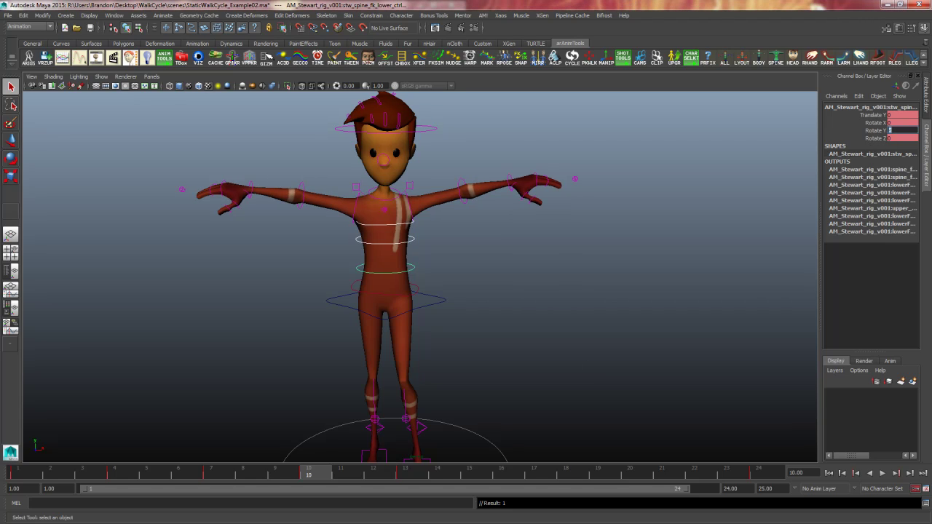
click(890, 129)
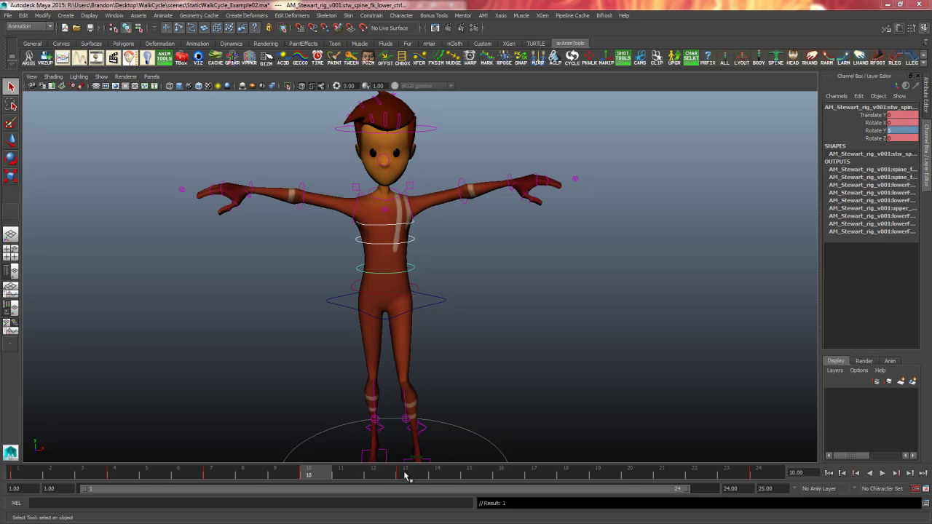
key(period)
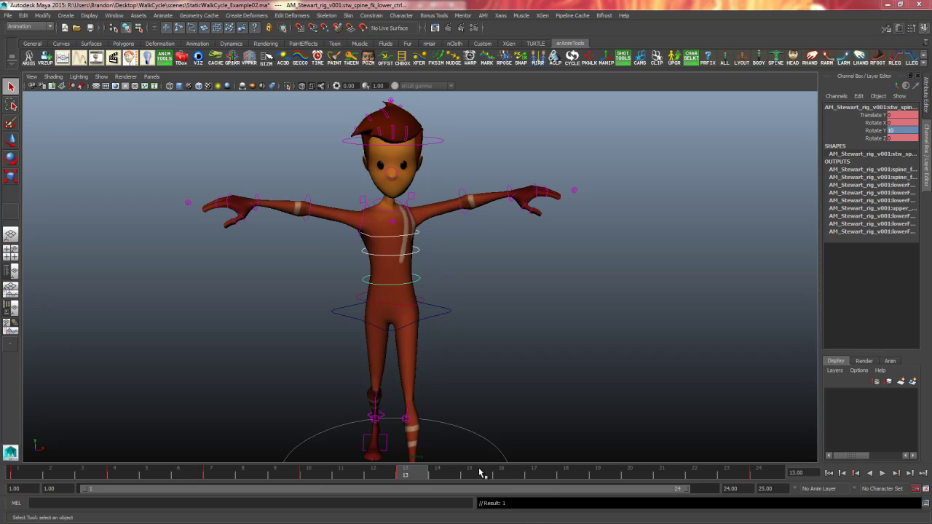
At frame 16, set Rotate Y of the three spine controls to 5
click(509, 476)
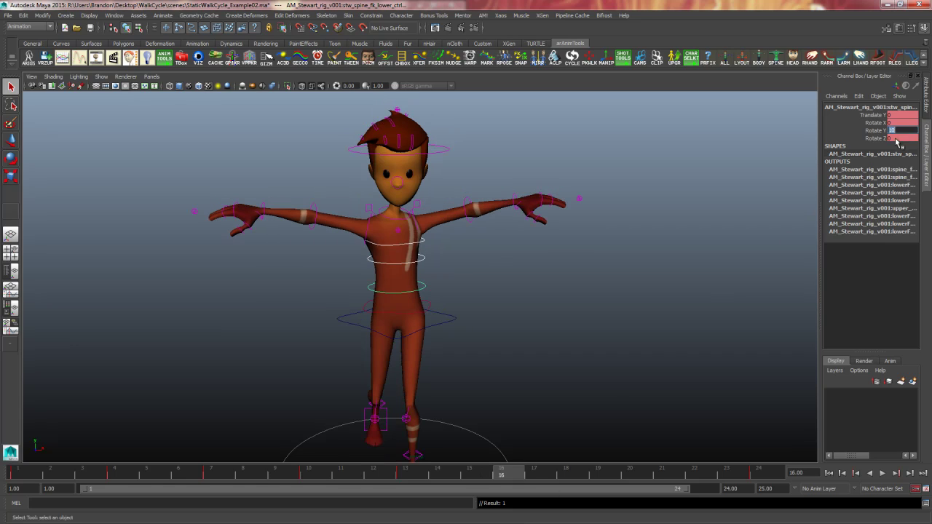
text(5)
key(Return)
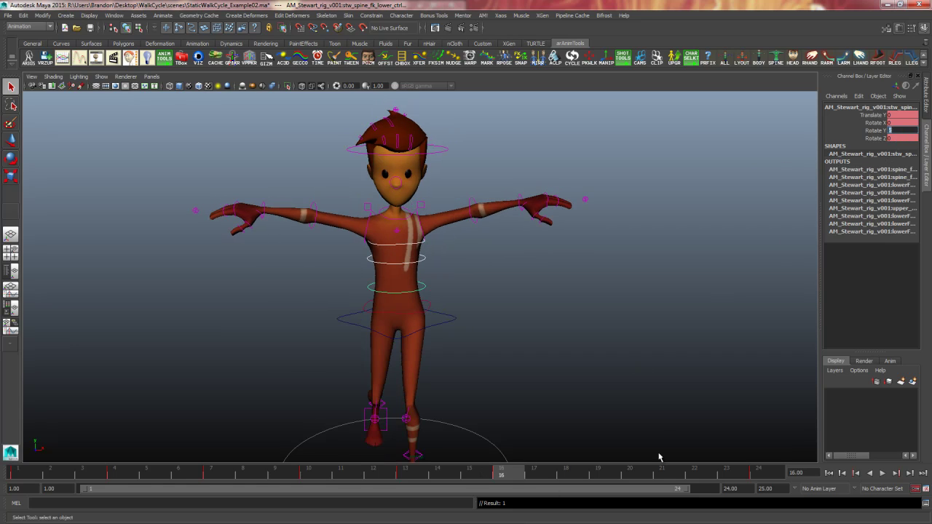
Set the three spine controls' Rotate Y to 0 at frame 19 and to -5 at frame 22
click(609, 476)
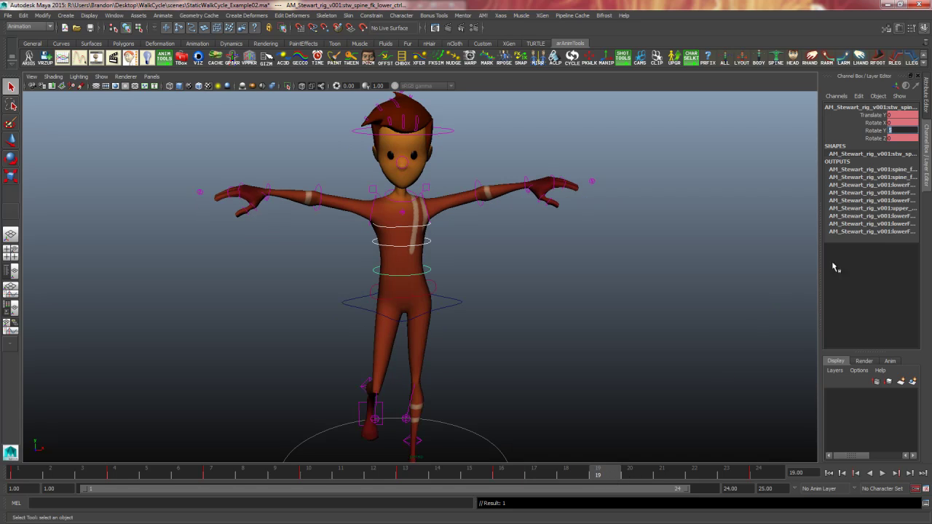
key(Return)
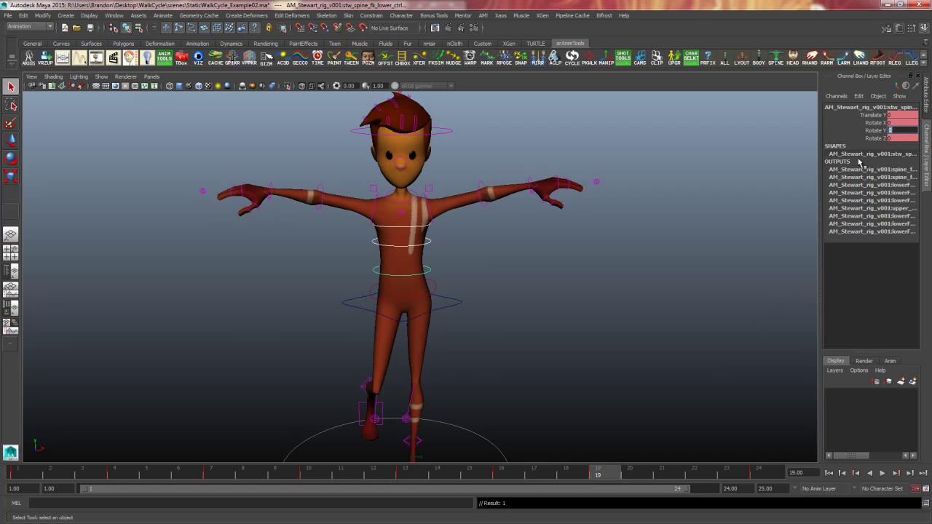
click(697, 476)
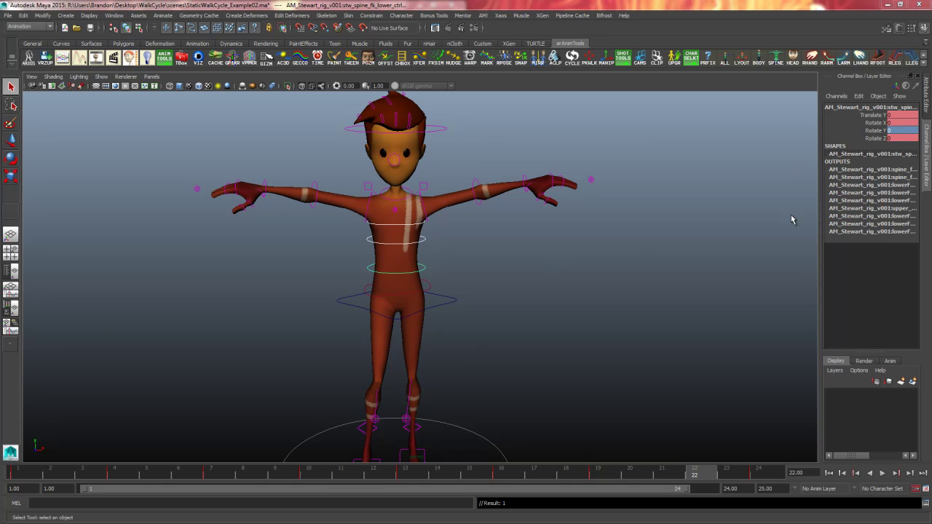
text(5)
key(Return)
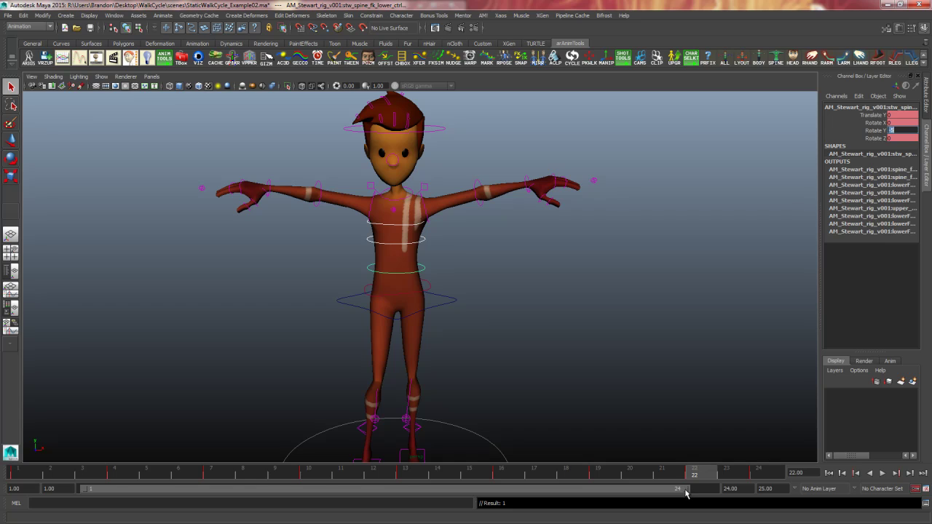
Extend the playback range to frame 25 and move the three spine controls' keys from frame 24 to frame 25
drag(687, 496, 713, 495)
click(726, 490)
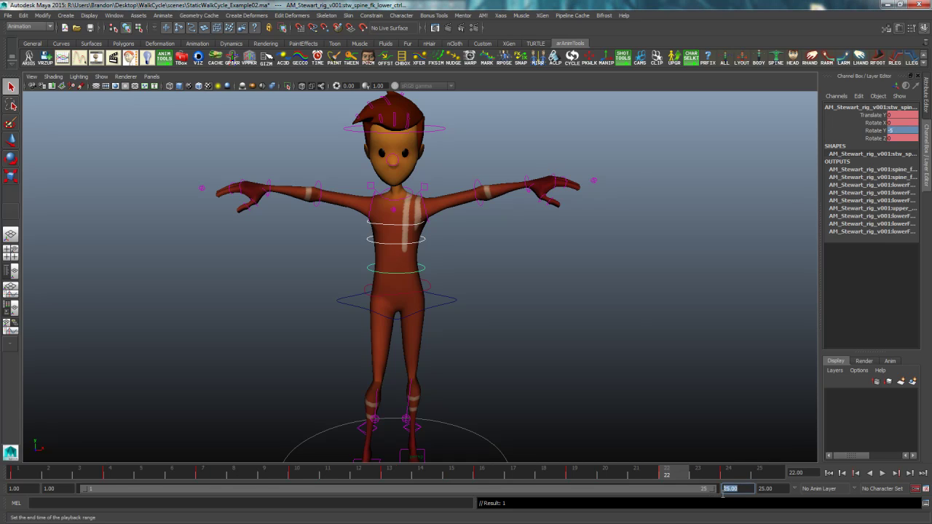
click(431, 282)
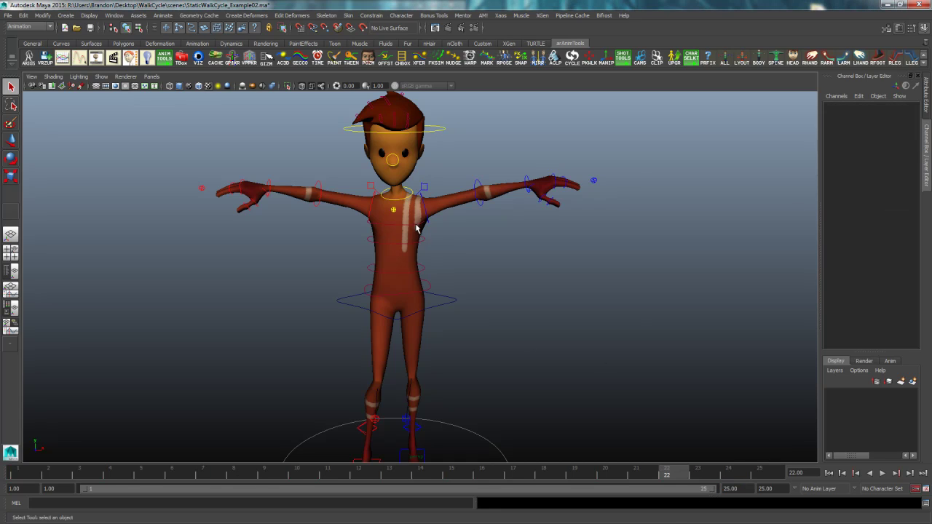
click(417, 231)
click(423, 257)
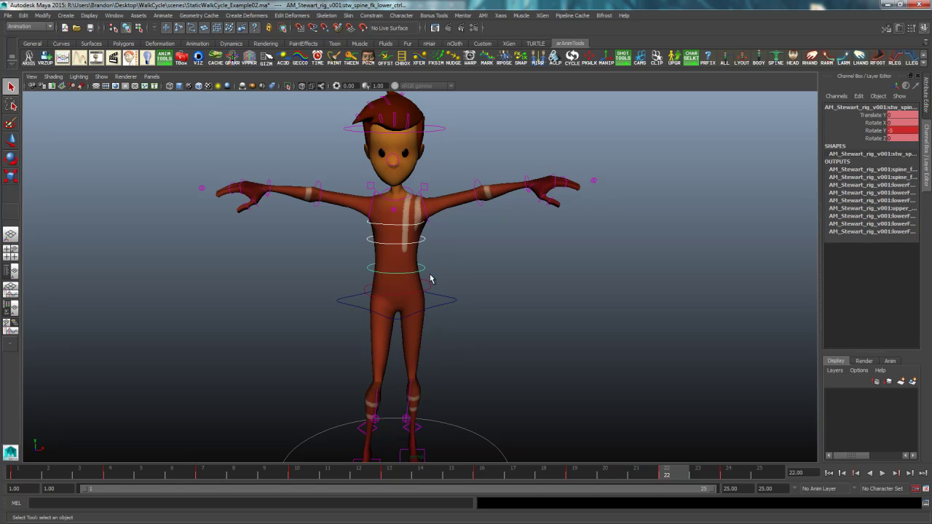
click(731, 475)
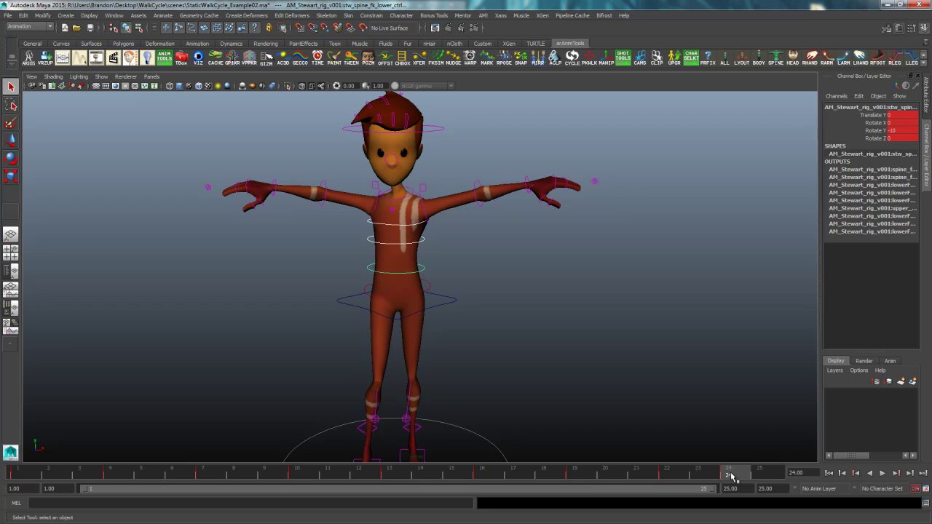
shift+click(739, 477)
drag(748, 481, 765, 474)
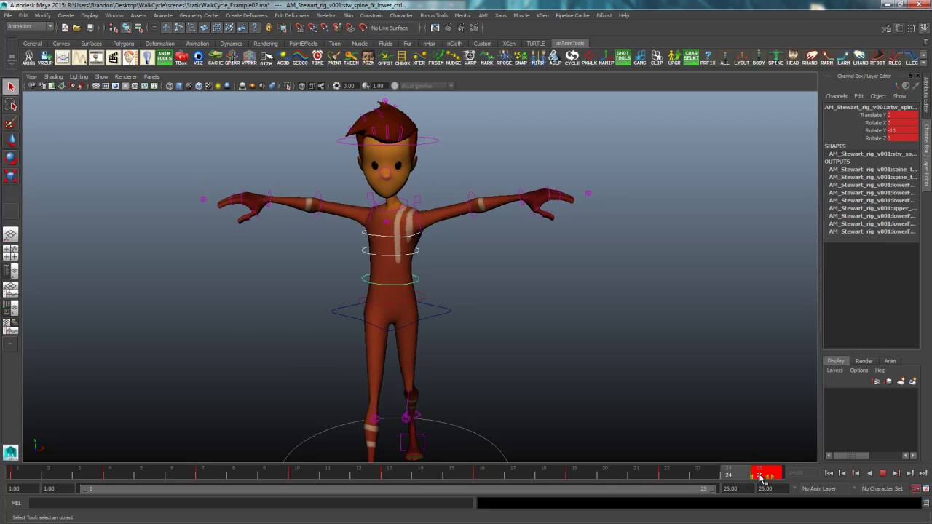
Reselect the spine controls and play the walk cycle to review the spine twist and the key timing
click(757, 439)
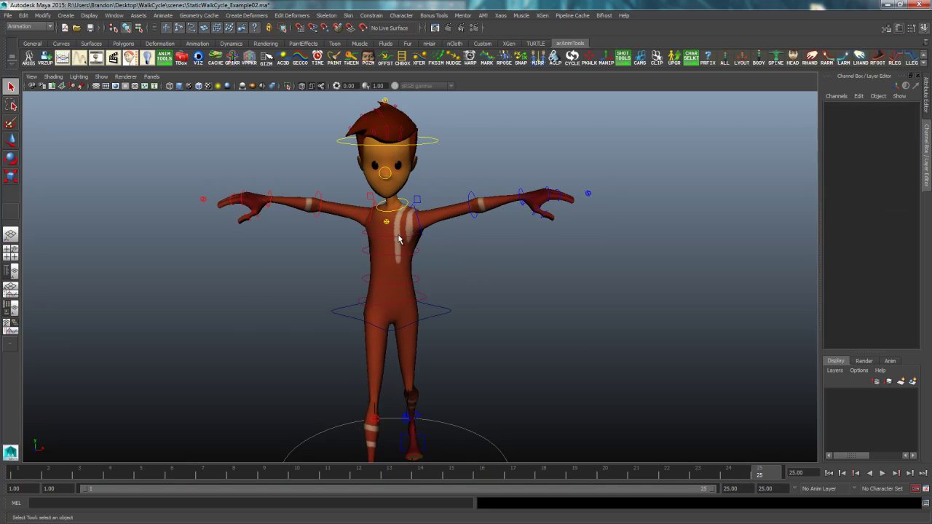
click(398, 287)
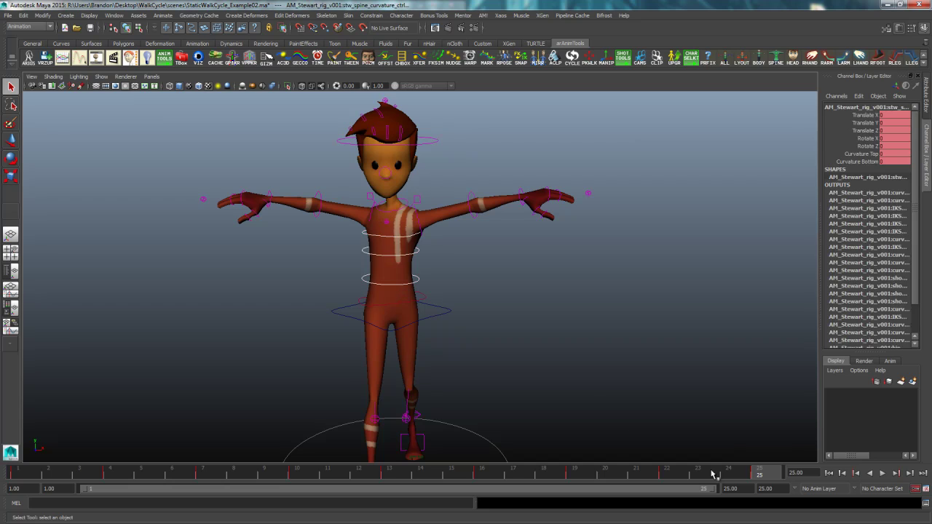
double_click(762, 474)
click(718, 478)
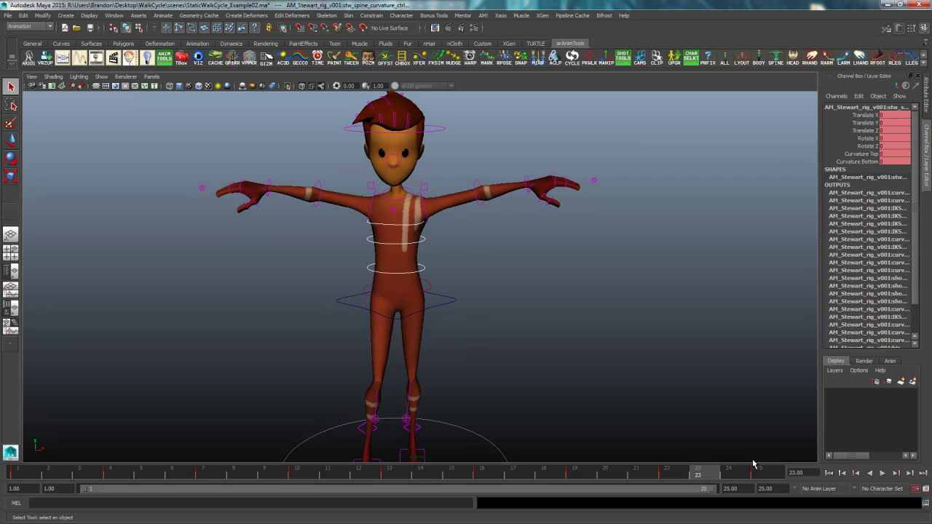
click(882, 475)
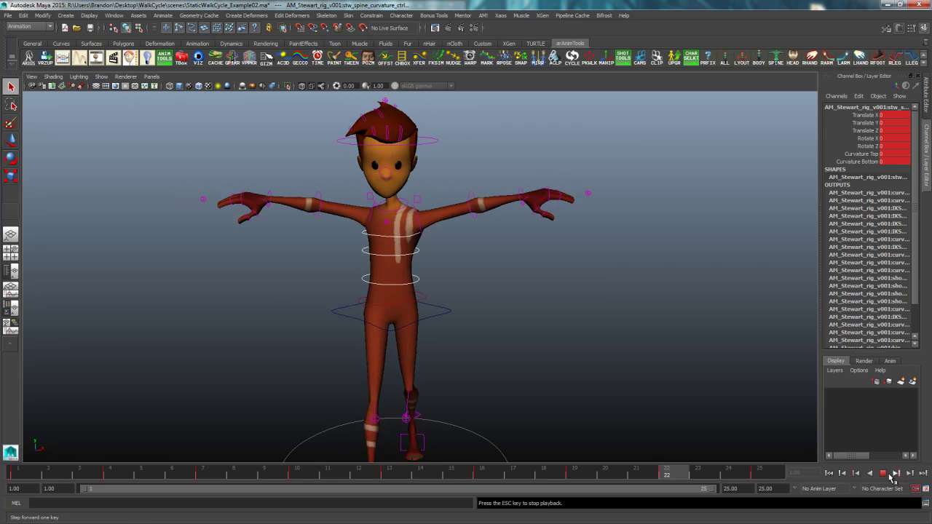
click(882, 474)
alt+drag(570, 327, 532, 369)
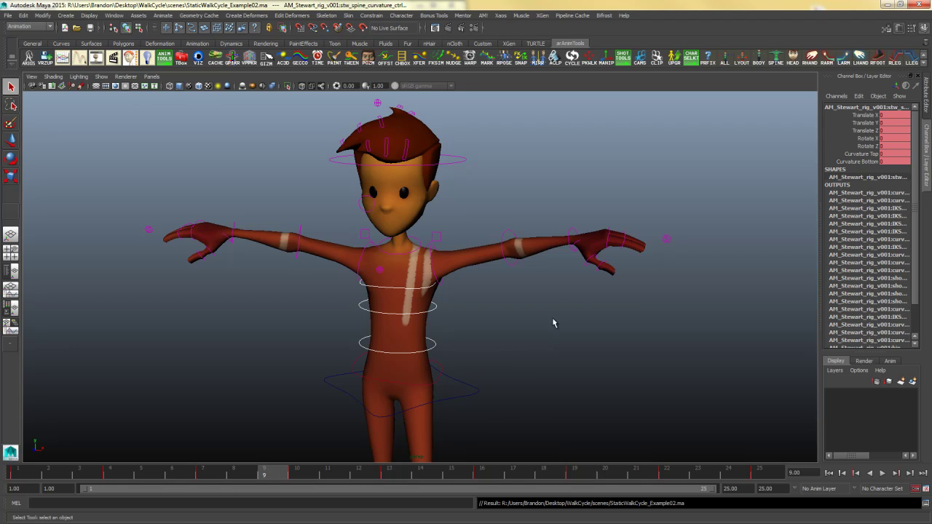
scroll(586, 363, down, 3)
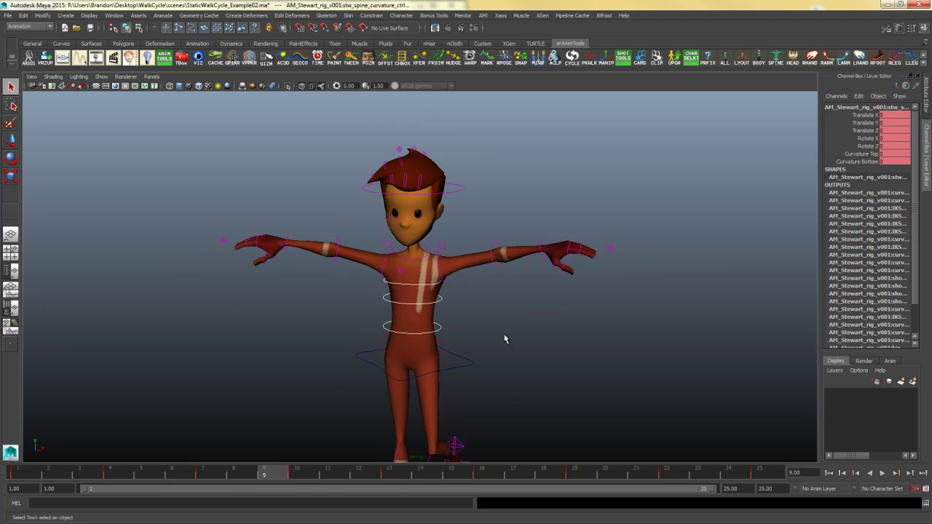
Deselect the controls, examine the walk pose reference drawing in Windows Photo Viewer, and return to frame 1 in Maya
click(472, 339)
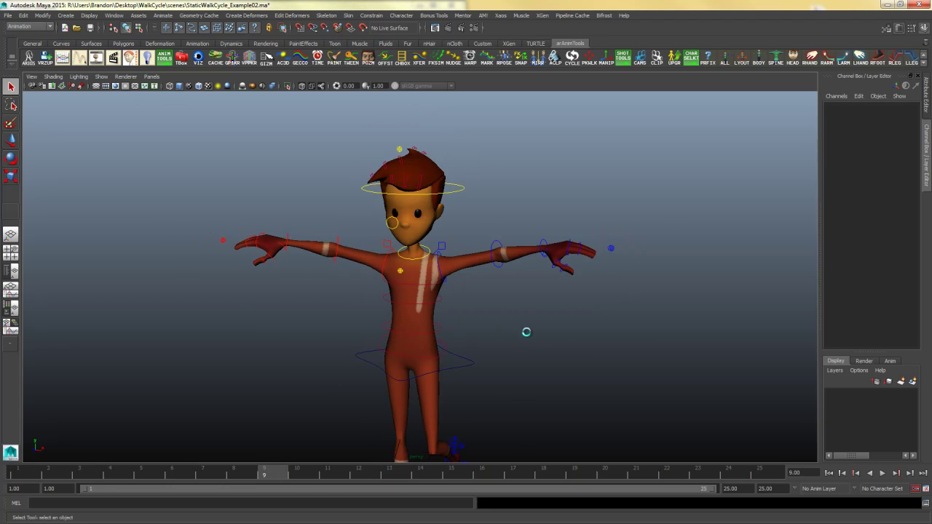
key(ctrl+z)
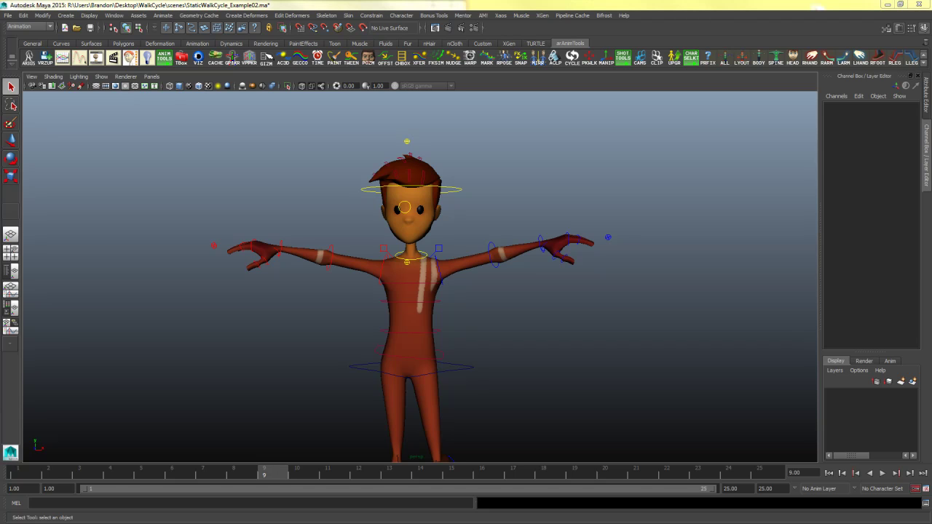
key(alt+Tab)
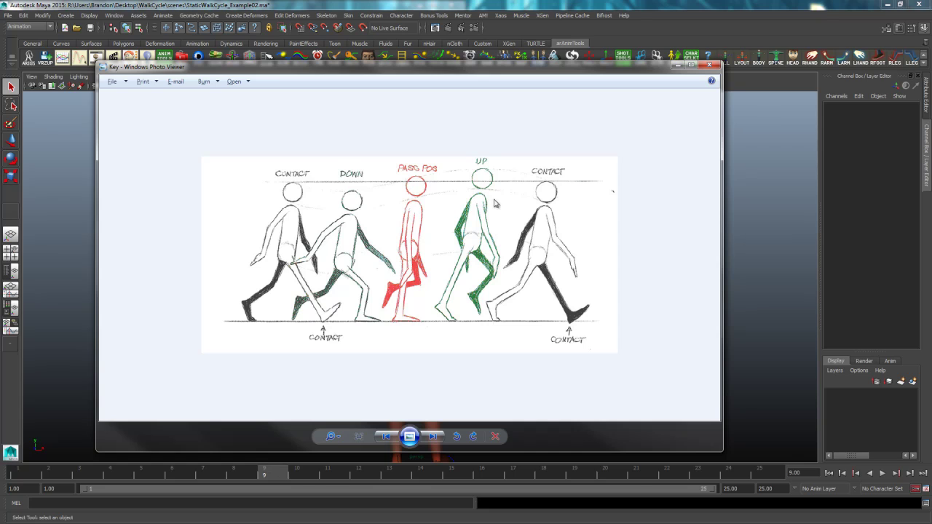
drag(506, 71, 508, 73)
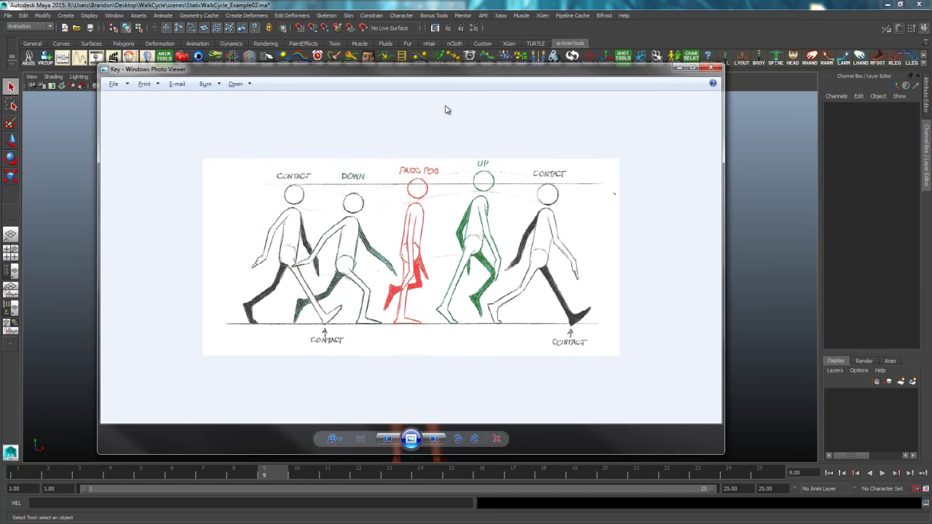
drag(572, 69, 0, 13)
click(33, 13)
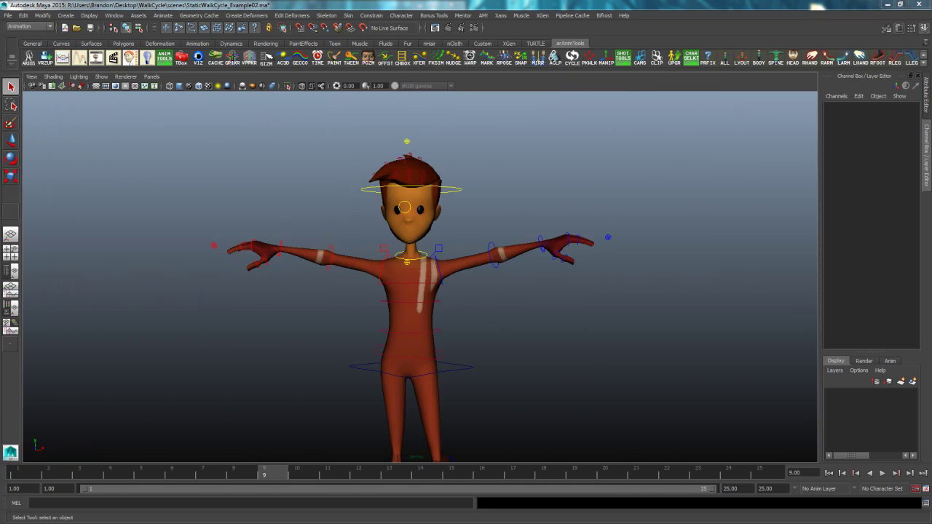
alt+drag(603, 340, 498, 329)
click(19, 472)
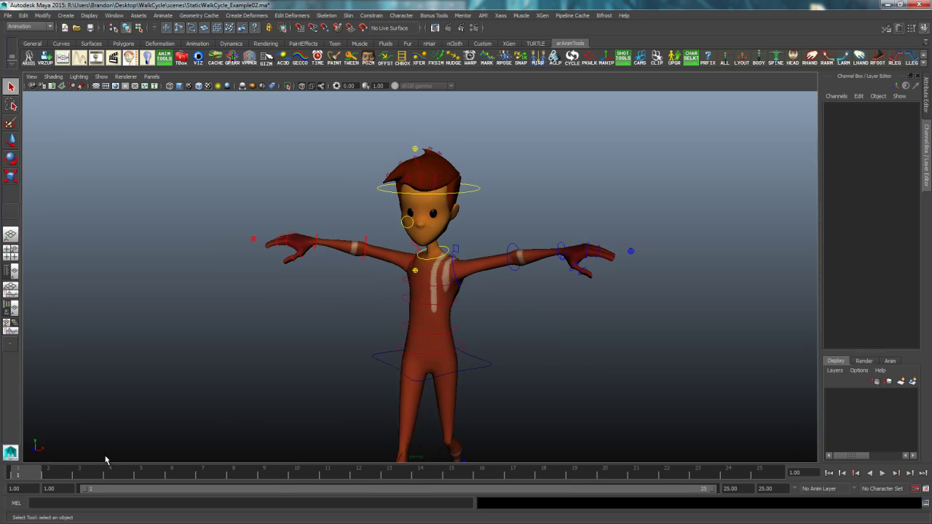
At frame 1, rotate the left upper arm FK control down beside the torso, to about X 18, Y -14, Z -64
click(458, 270)
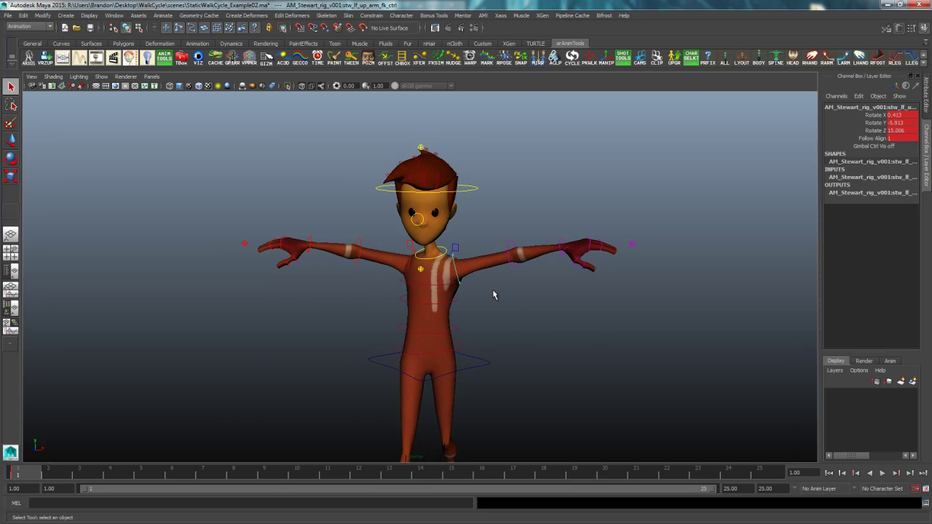
alt+right_drag(505, 327, 516, 337)
alt+drag(516, 337, 456, 352)
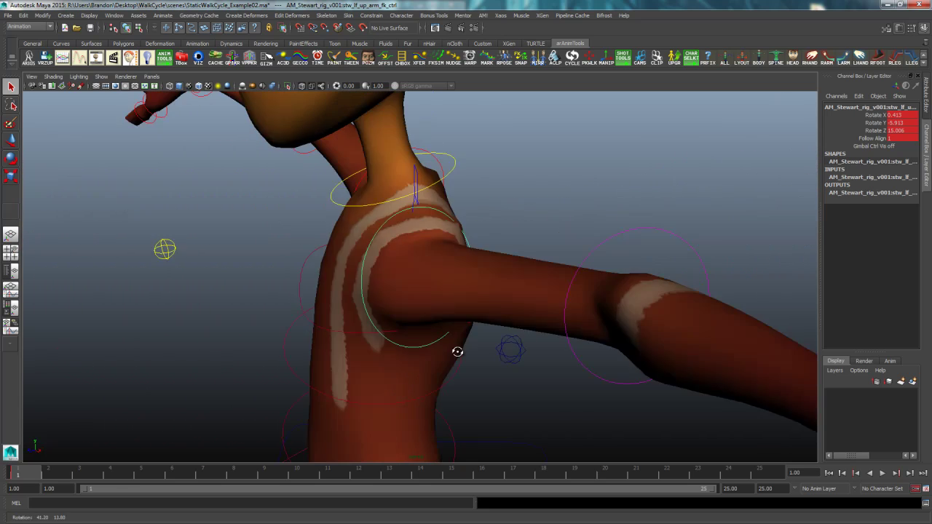
alt+right_drag(456, 352, 410, 335)
alt+drag(410, 335, 485, 352)
key(e)
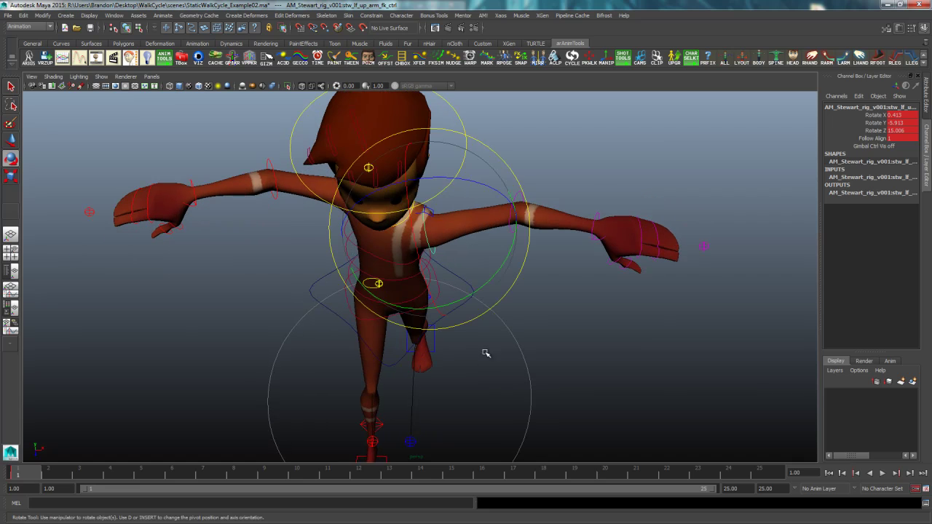
drag(509, 233, 562, 330)
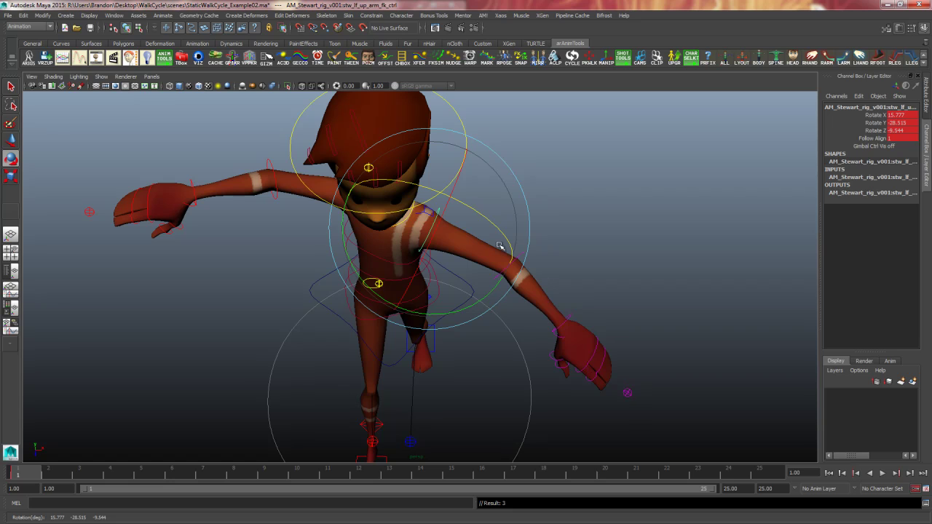
drag(485, 230, 283, 175)
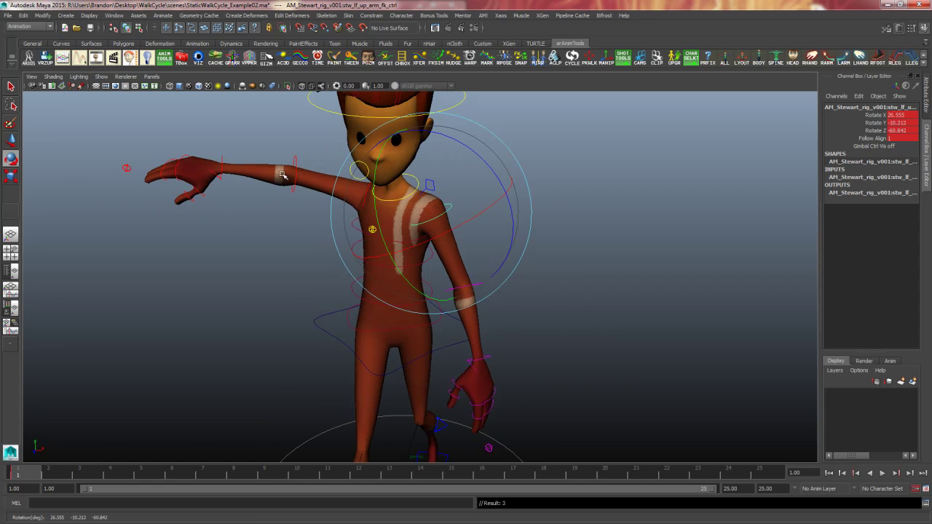
drag(410, 236, 510, 295)
In the side view, refine the left upper arm's forward swing, rotating it to about X 24, Y -19, Z -77
key(space)
key(space)
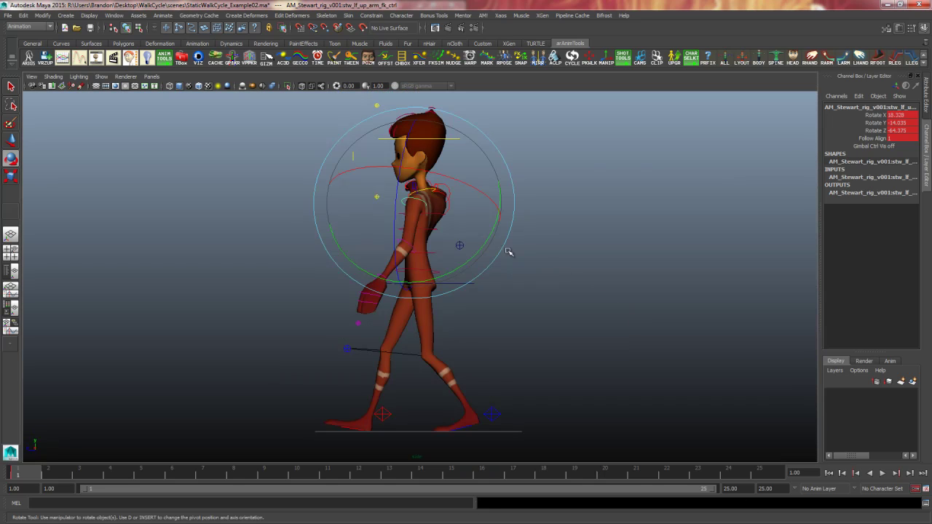
drag(509, 252, 317, 218)
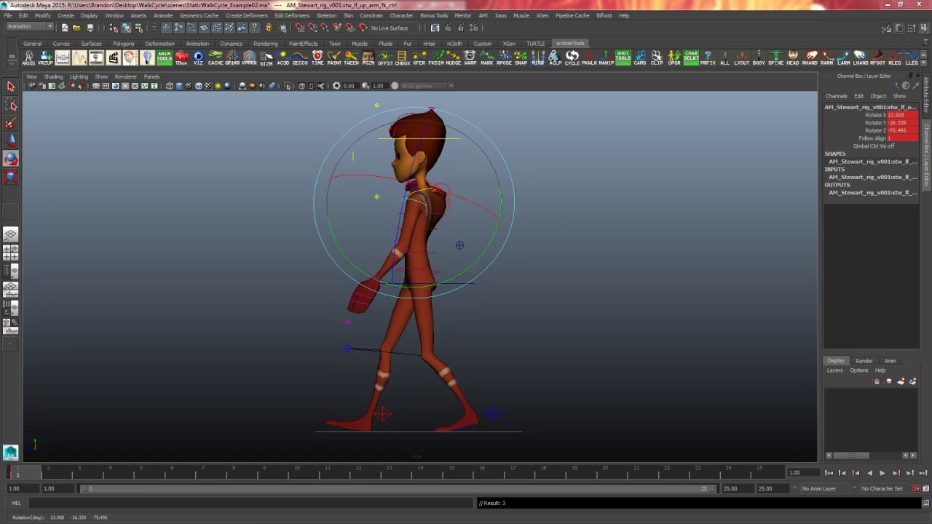
click(616, 290)
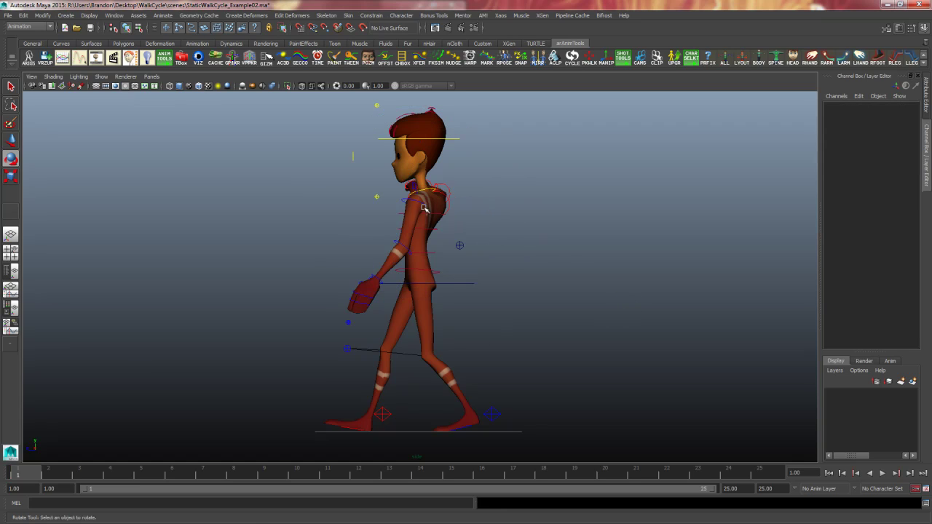
click(425, 209)
drag(425, 209, 491, 240)
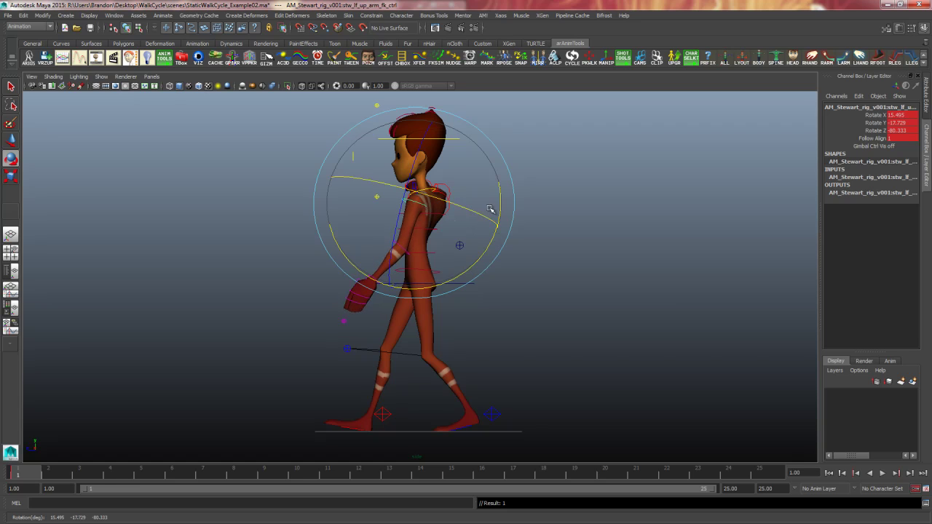
drag(470, 208, 437, 210)
Twist the left upper arm in the perspective view and set its Rotate X to 35, Rotate Y to -20 and Rotate Z to -75
key(space)
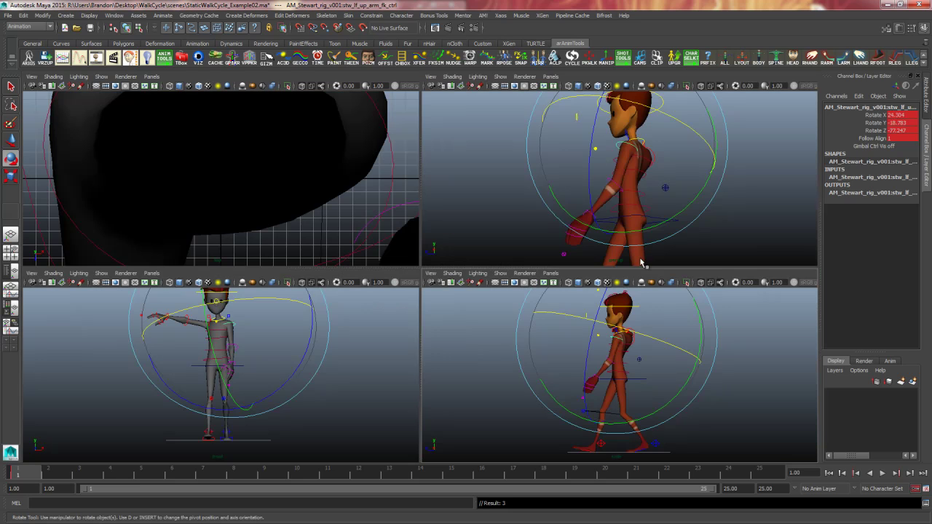
key(space)
alt+drag(537, 254, 641, 262)
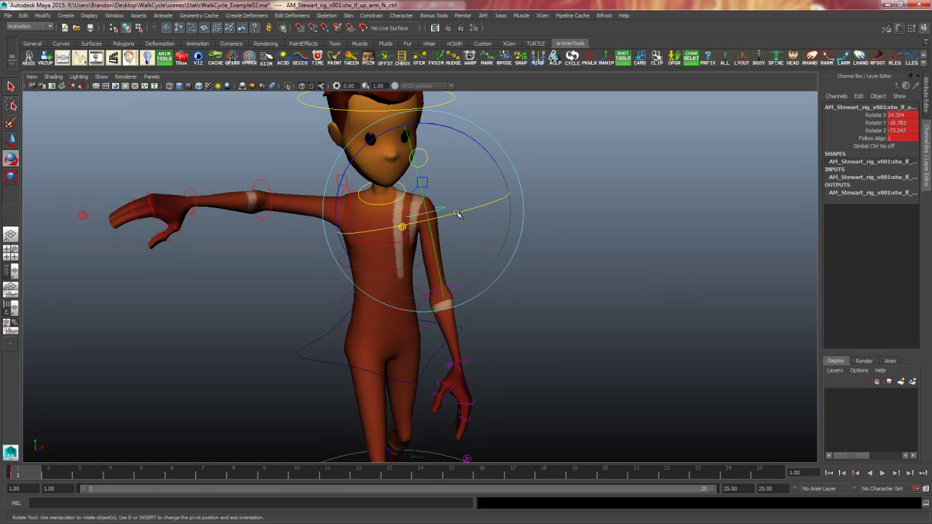
drag(435, 218, 541, 221)
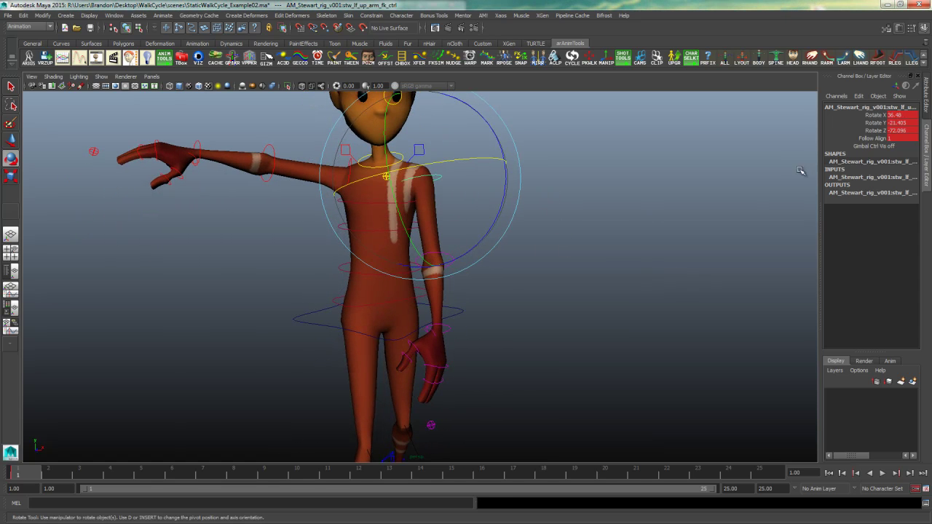
double_click(901, 115)
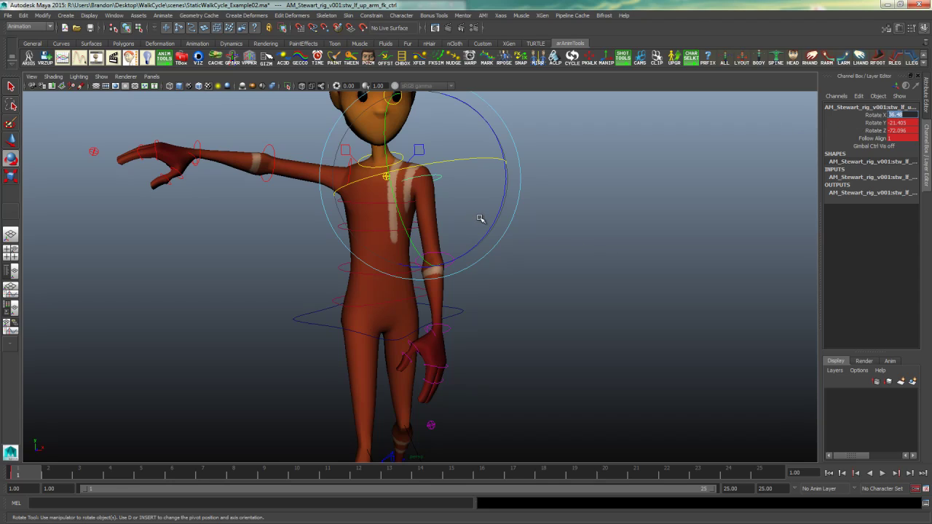
key(Tab)
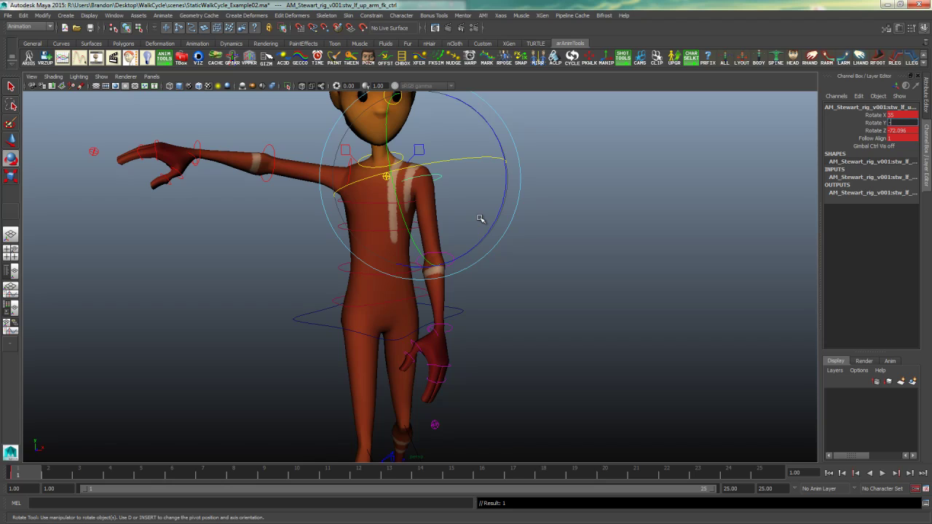
key(Tab)
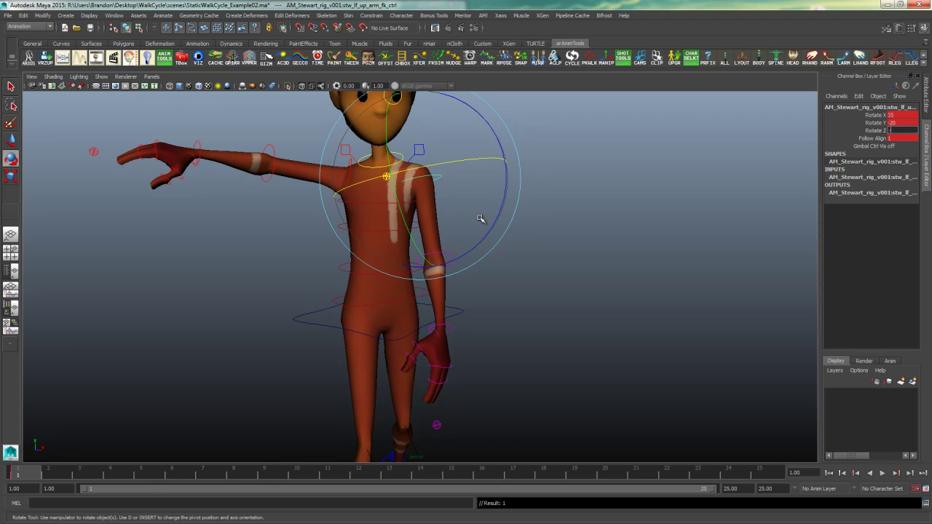
key(Return)
In the front view, rotate the left upper arm outward from the leg, to a Rotate Z of about -68, and deselect it
alt+drag(483, 222, 520, 327)
key(space)
key(space)
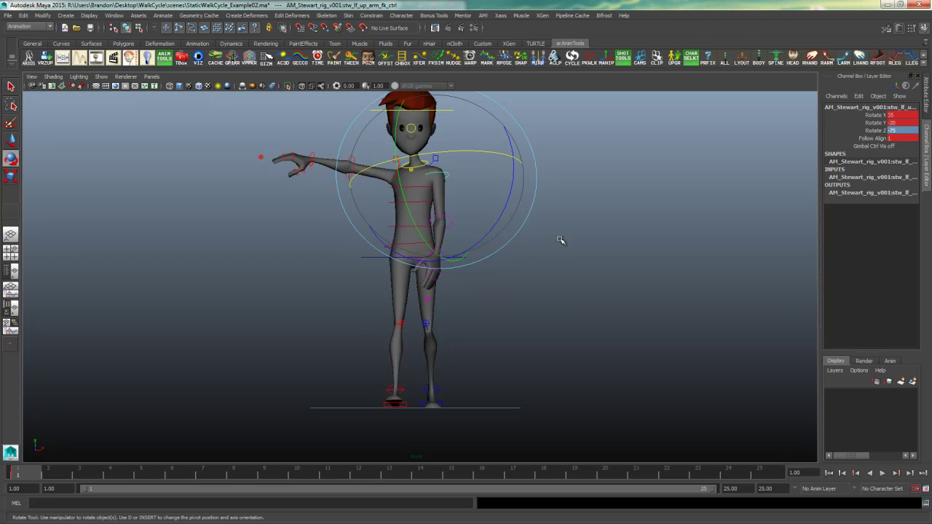
drag(499, 225, 503, 220)
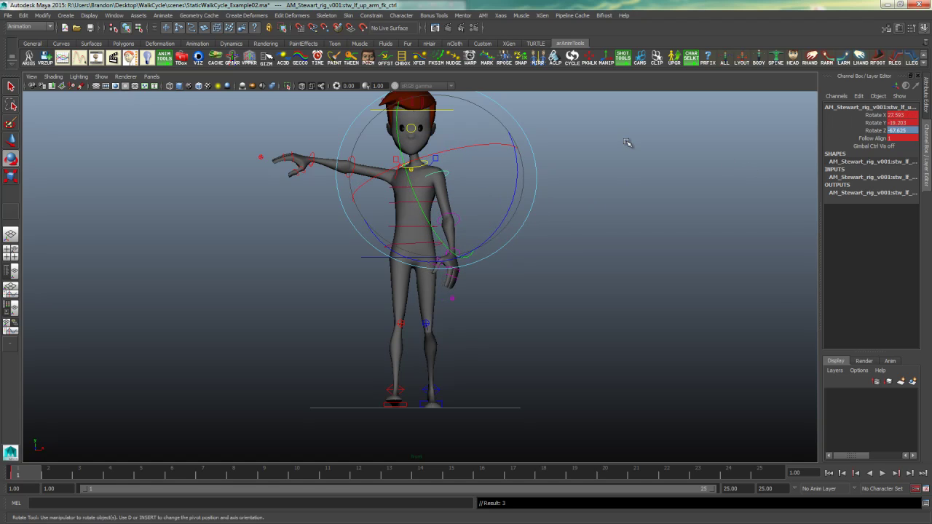
click(592, 199)
Select the left clavicle control, try rotating it forward freely, and undo the rotation attempts
click(444, 164)
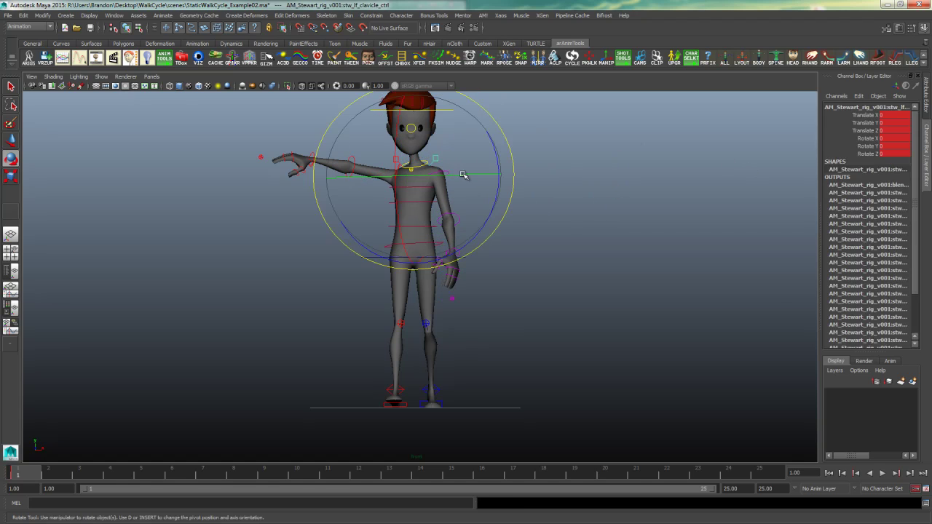
key(space)
key(space)
alt+drag(597, 260, 452, 242)
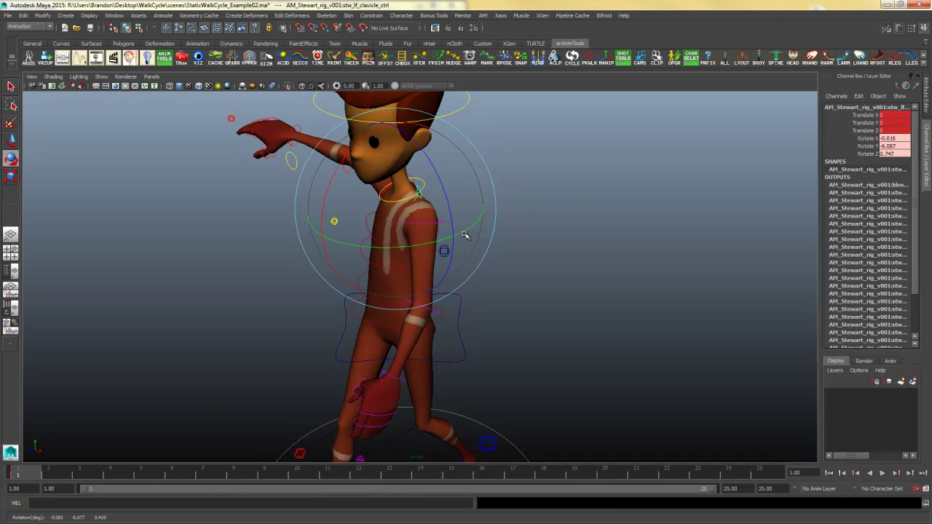
key(ctrl+z)
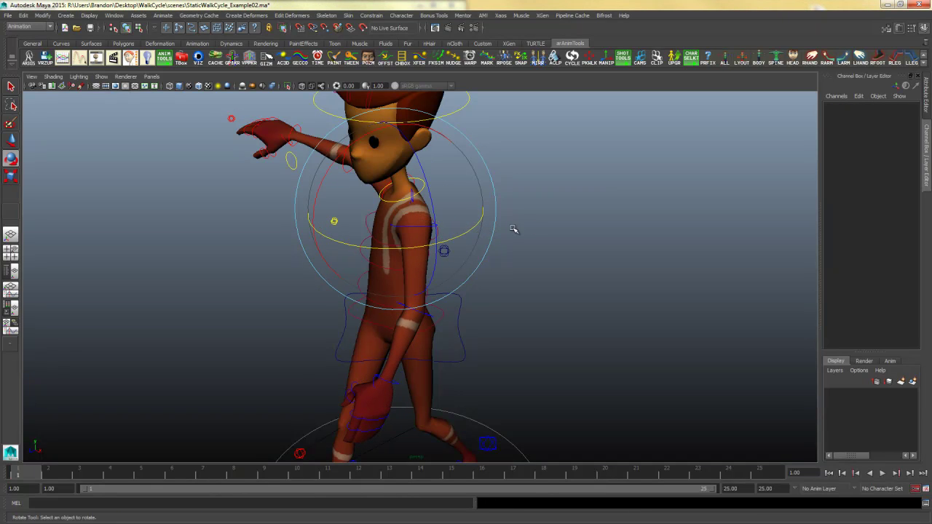
alt+drag(506, 197, 565, 216)
click(415, 204)
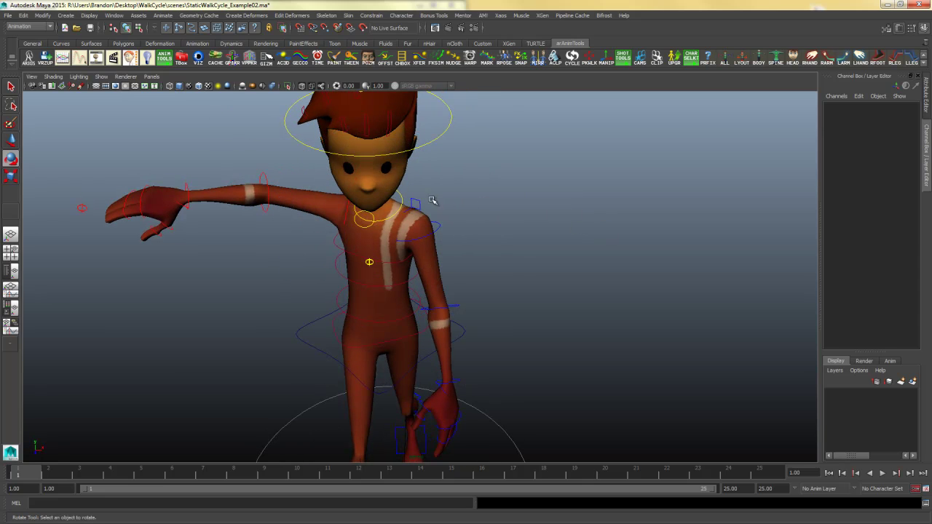
drag(462, 252, 452, 253)
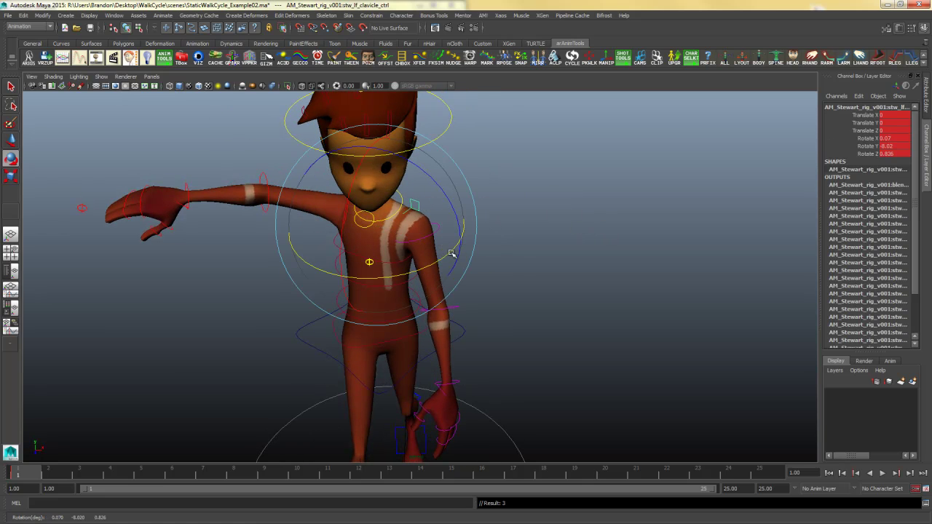
key(ctrl+z)
key(ctrl+z)
key(ctrl+z)
key(ctrl+z)
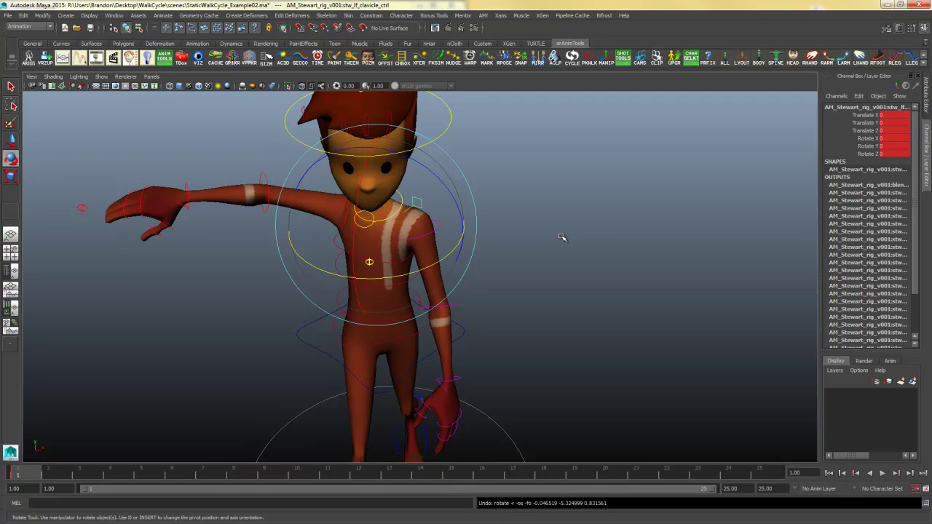
Rotate the left clavicle forward and set its Rotate Y to -5
drag(446, 258, 452, 260)
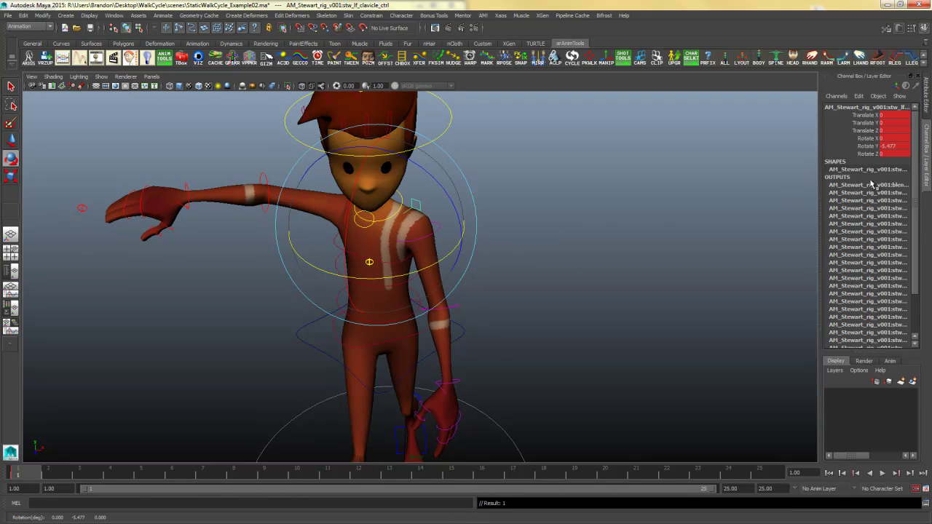
click(898, 146)
alt+drag(575, 254, 405, 338)
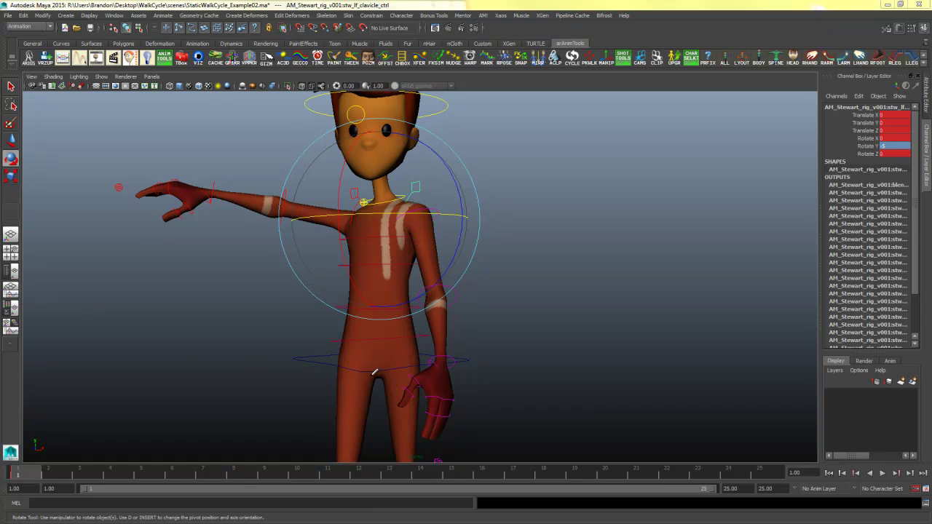
drag(271, 362, 553, 329)
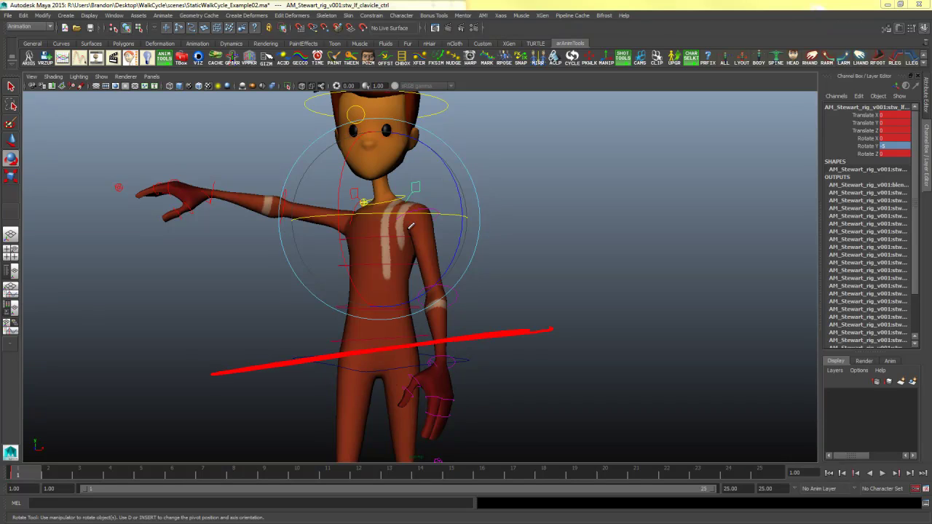
drag(325, 166, 546, 260)
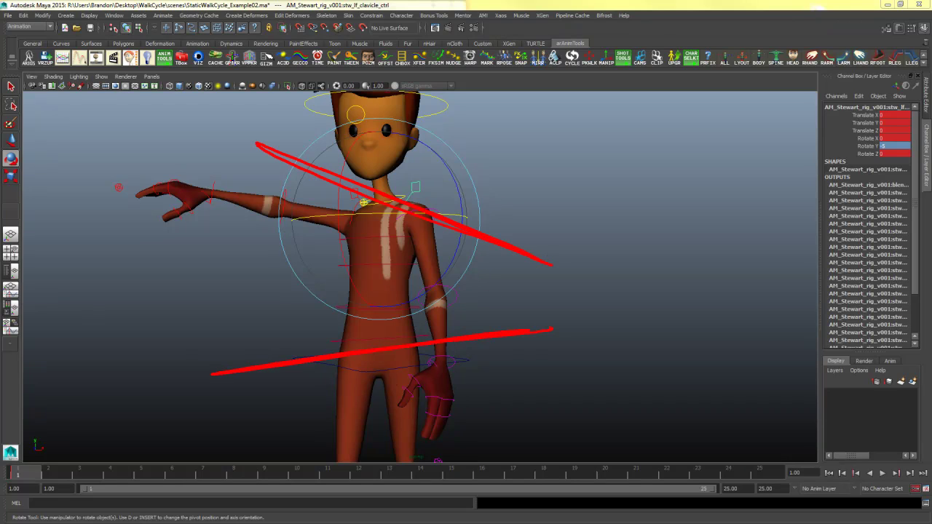
key(Escape)
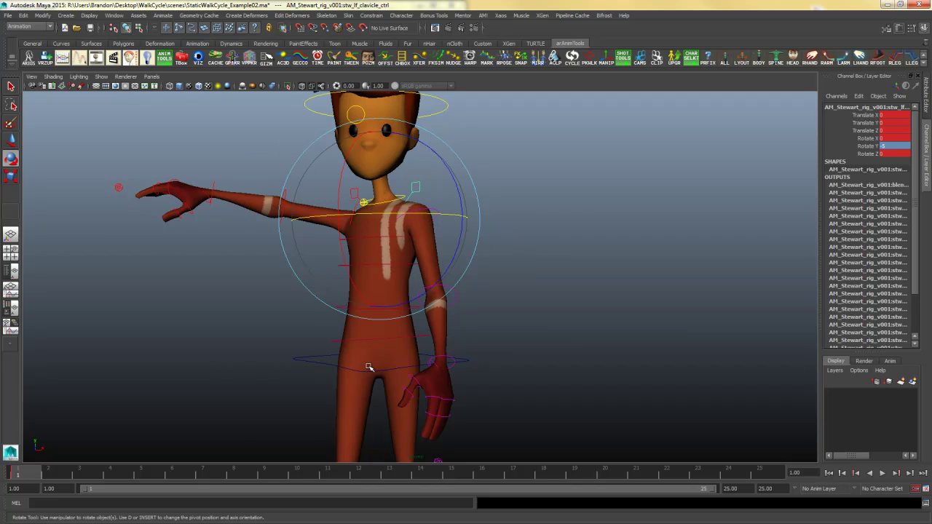
Rotate the left clavicle down slightly, to a Rotate Z of about -2.1, so the shoulder line opposes the hips
alt+drag(370, 367, 380, 355)
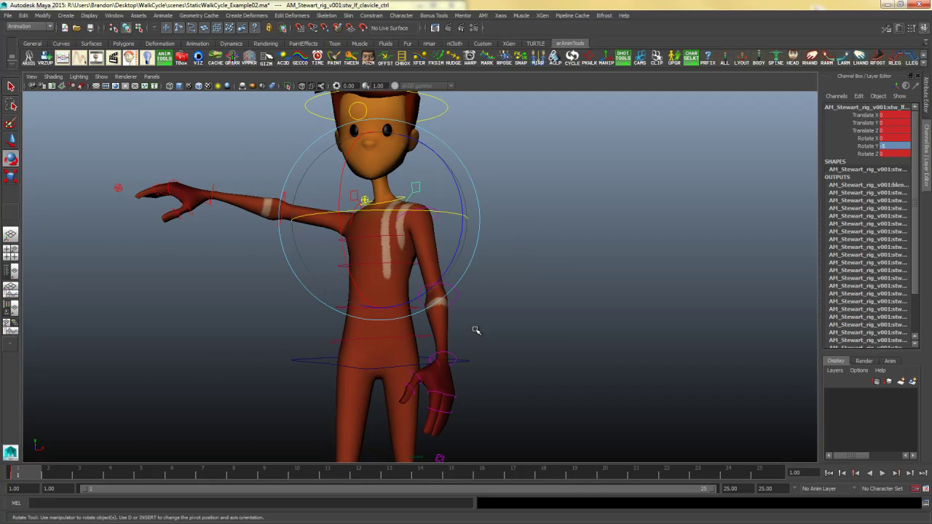
alt+drag(507, 268, 509, 248)
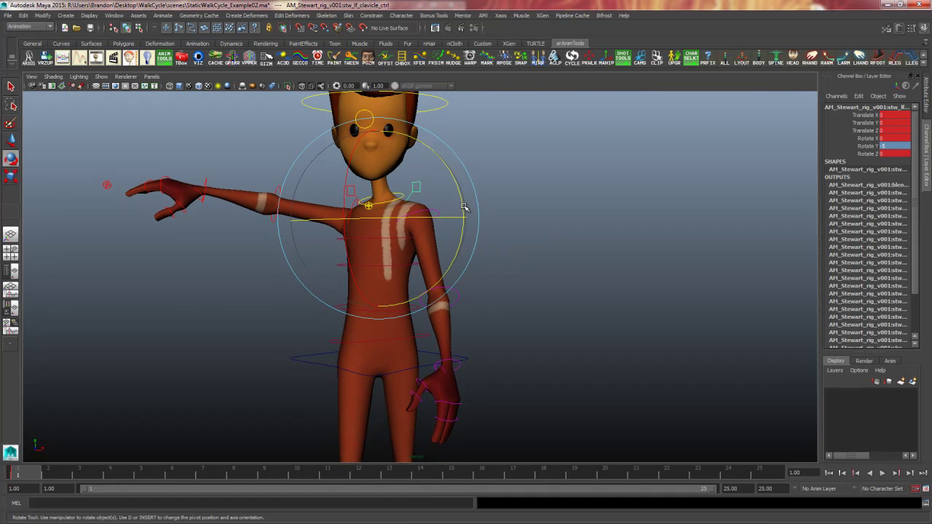
drag(461, 208, 502, 254)
alt+drag(574, 228, 506, 243)
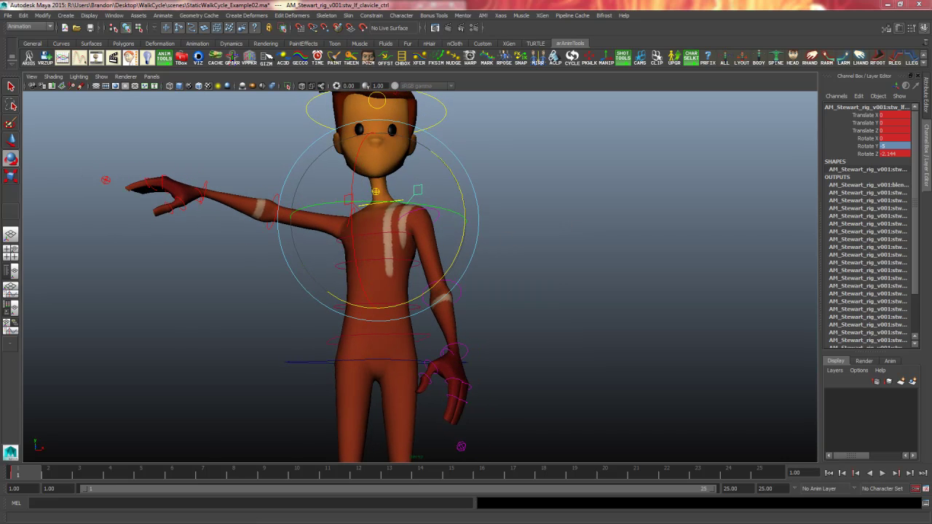
click(635, 308)
click(388, 337)
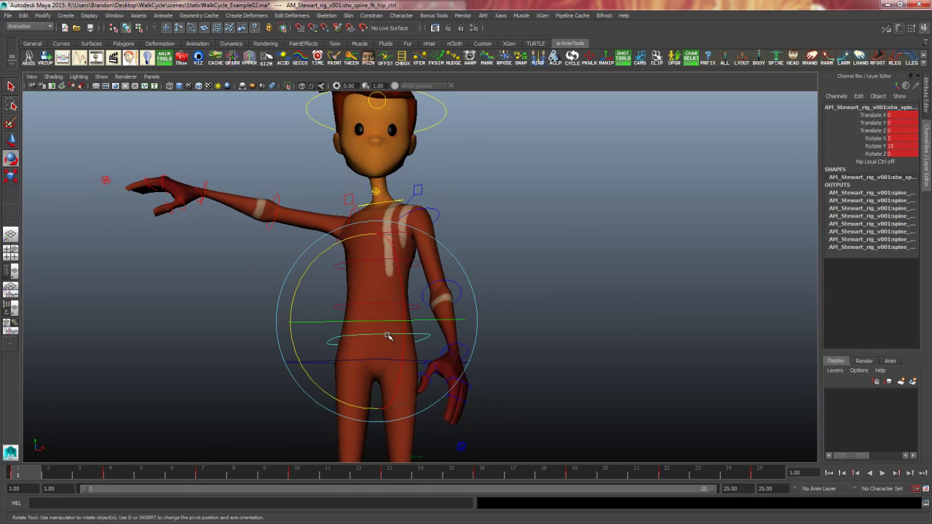
click(525, 291)
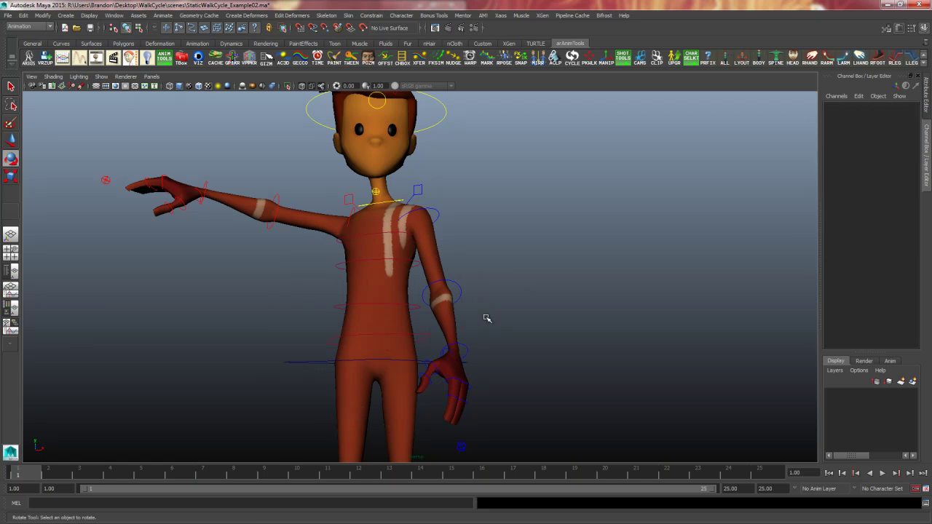
click(431, 356)
drag(431, 356, 440, 355)
key(ctrl+z)
key(ctrl+z)
key(ctrl+z)
key(ctrl+z)
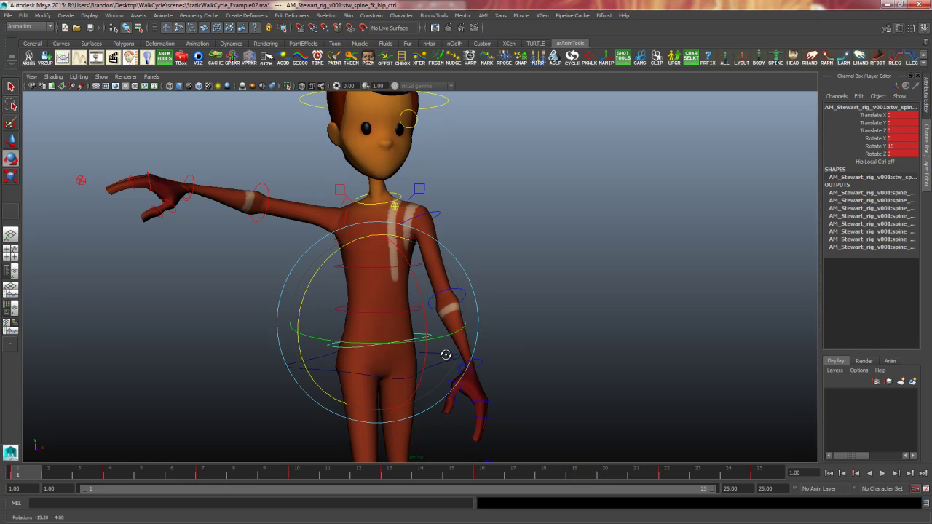
Adjust the left clavicle control's Rotate Z to a rounded value and deselect the control
click(419, 189)
double_click(897, 154)
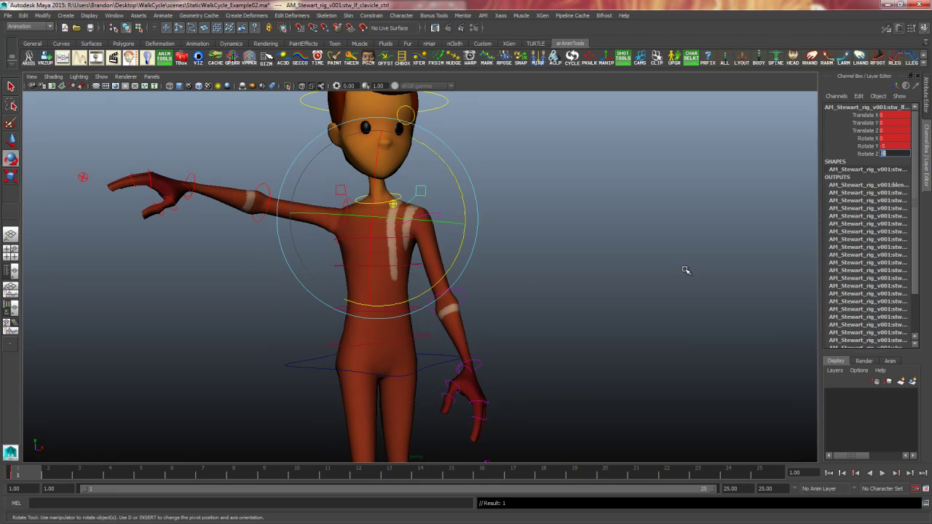
alt+drag(687, 271, 604, 291)
click(604, 291)
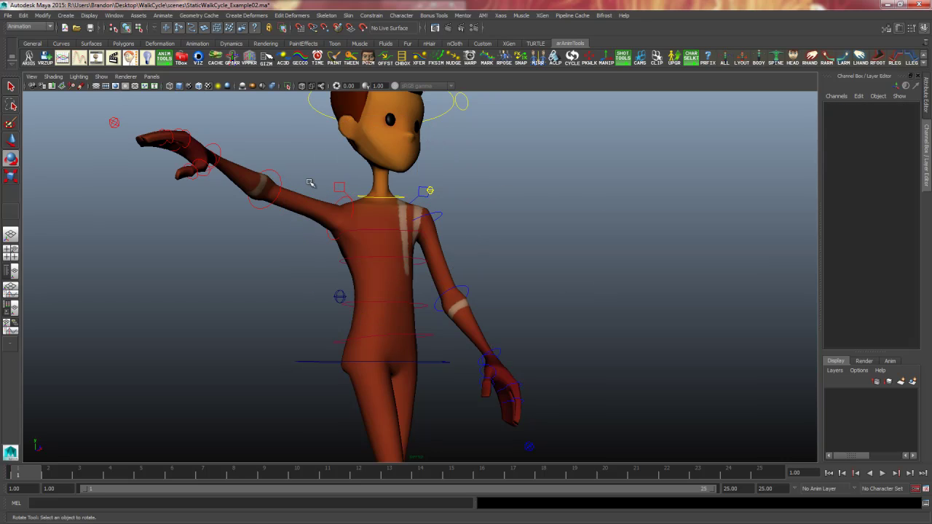
Set the right clavicle's Rotate Y to 5 and its Rotate Z to a positive value, opposing the left shoulder
click(340, 188)
double_click(896, 147)
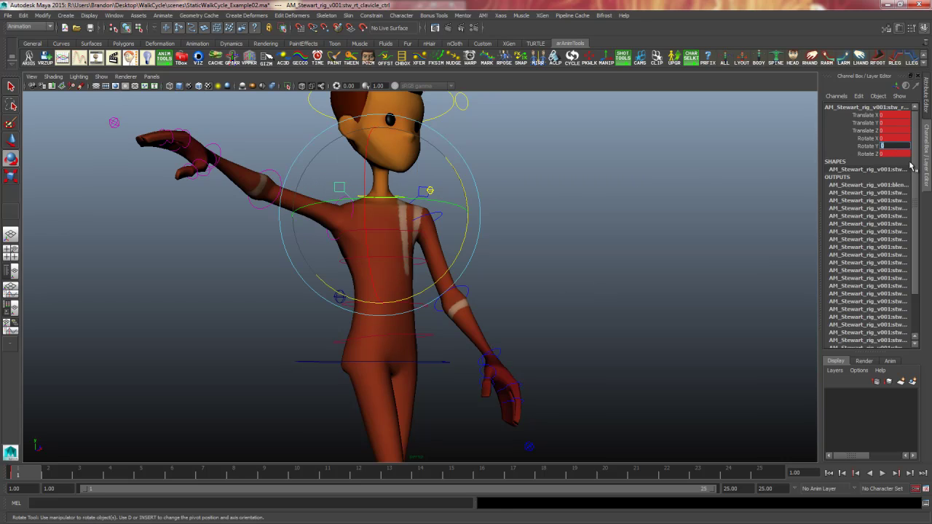
text(5)
key(Tab)
key(alt+v)
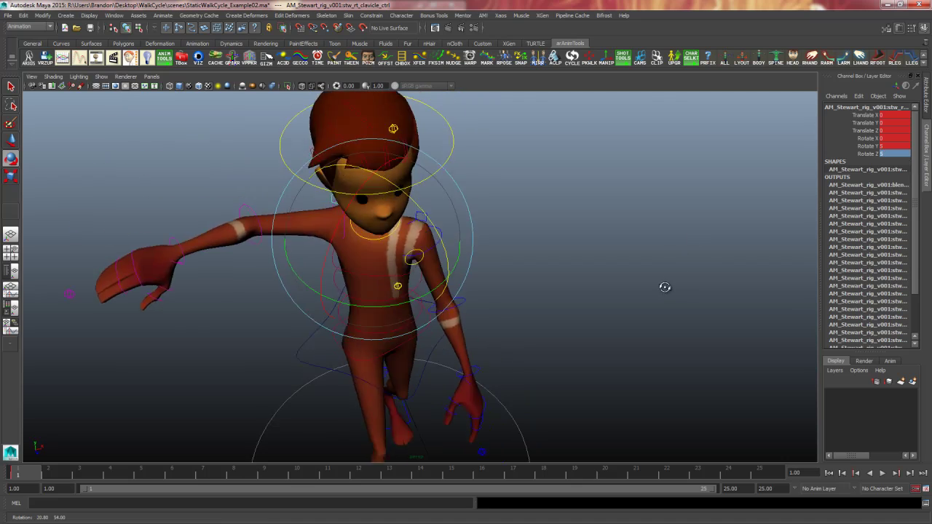
click(517, 264)
Bend the left elbow slightly forward, round its Rotate Y to -5, and deselect it
alt+drag(517, 265, 359, 284)
click(380, 298)
alt+drag(460, 315, 475, 318)
double_click(901, 115)
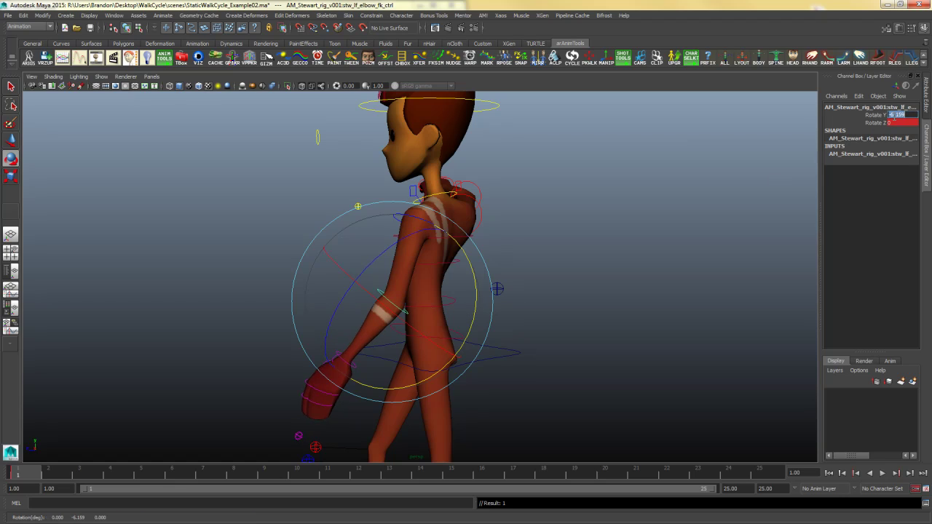
text(0)
key(Return)
key(Return)
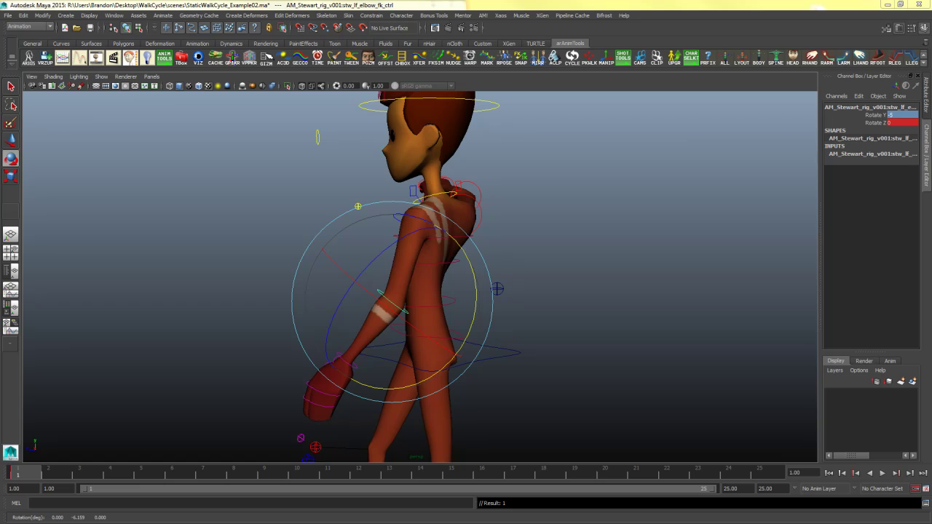
click(562, 283)
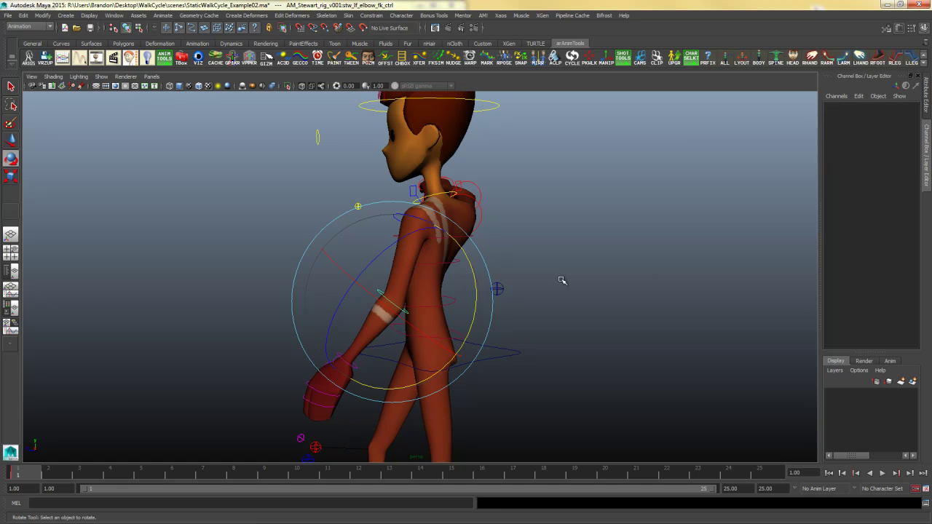
Set the left elbow's Rotate Y to -10 and deselect the control
click(390, 303)
double_click(904, 115)
text(-1)
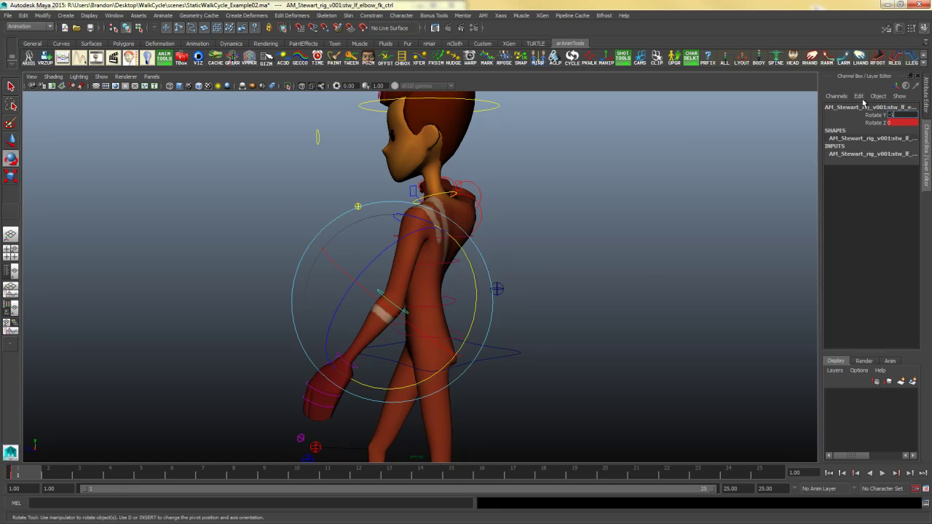
text(0)
key(Return)
alt+drag(550, 308, 643, 352)
click(626, 344)
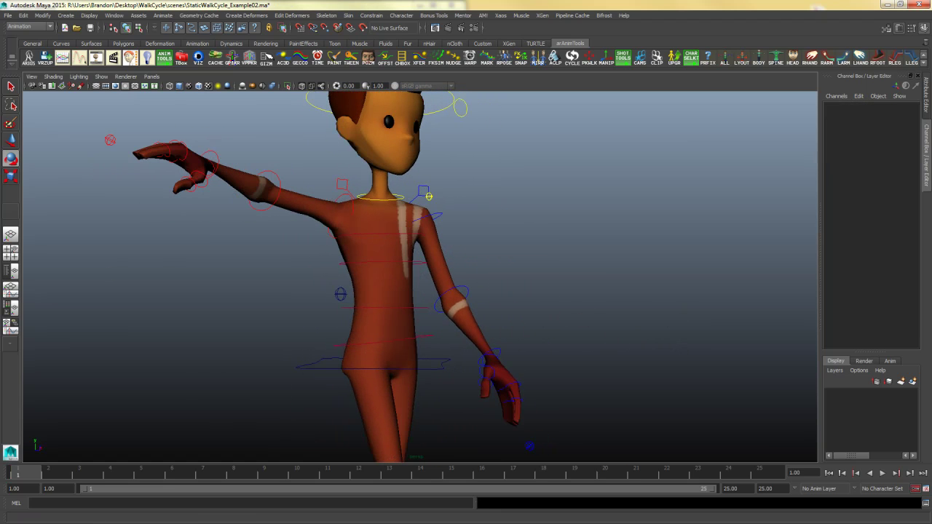
Rotate the left wrist so the hand turns in beside the thigh, to a Rotate X of about 20.7
key(e)
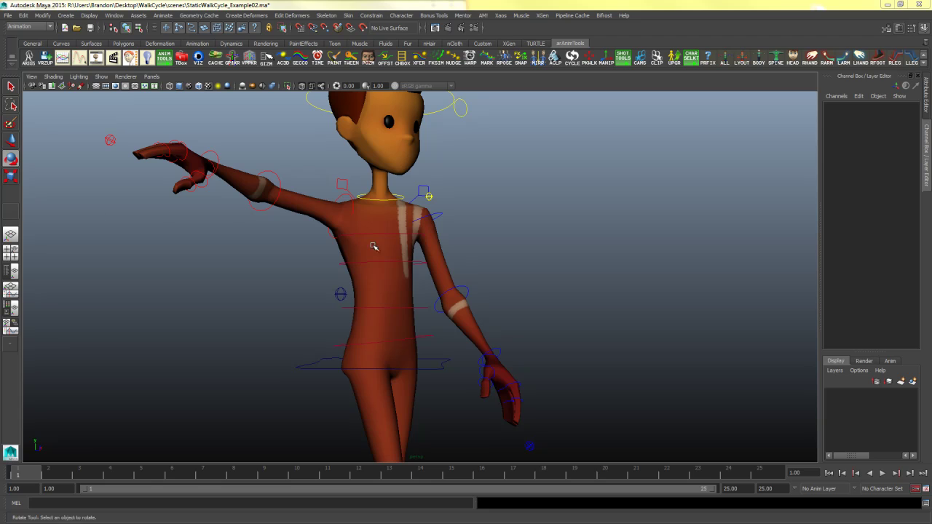
click(510, 352)
drag(492, 321, 505, 342)
key(space)
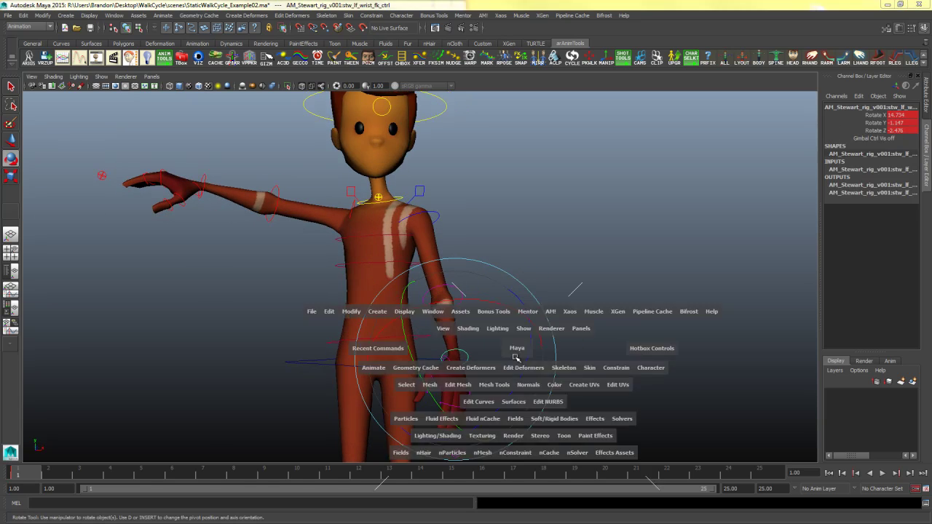
drag(295, 351, 270, 347)
key(space)
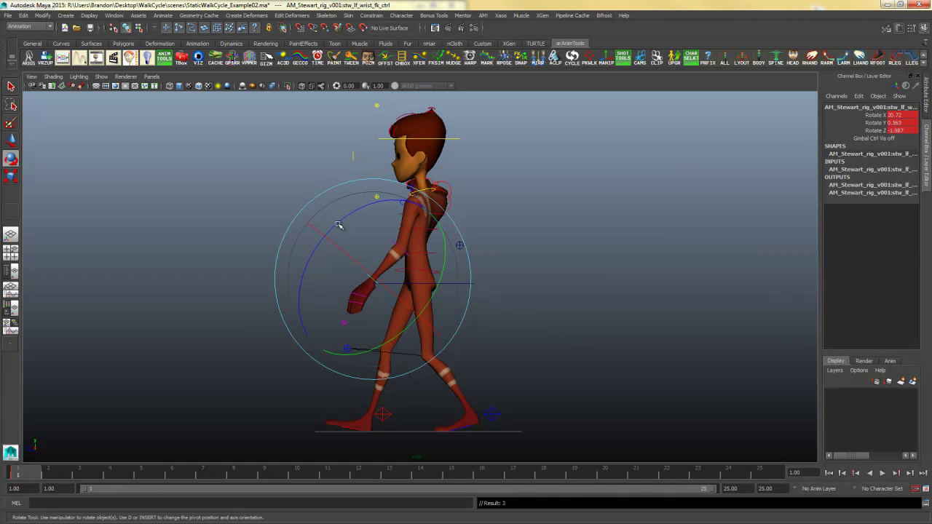
In the side view, rotate the left wrist to a Rotate Z of about -11.6 and deselect it
drag(339, 224, 408, 237)
key(space)
key(space)
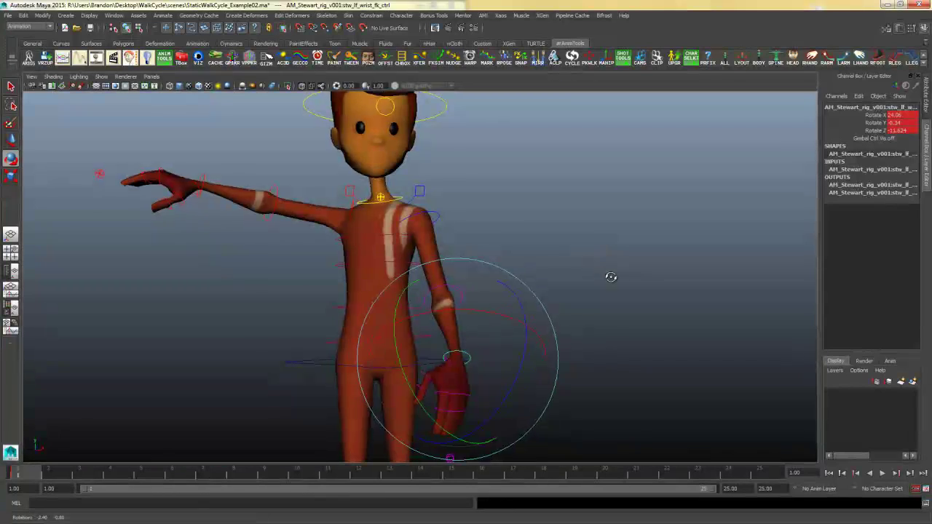
alt+drag(611, 277, 528, 249)
click(529, 250)
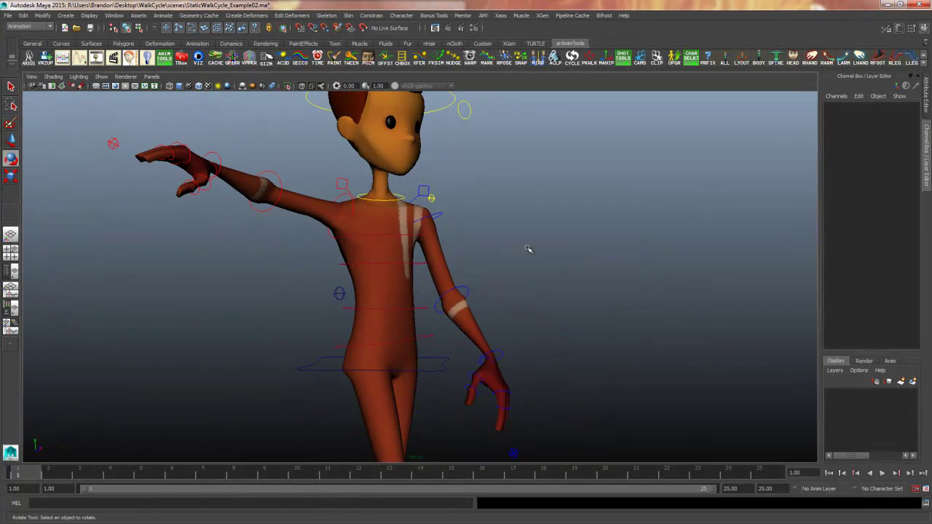
Rotate the right upper arm down beside the body in the front view, to a Rotate Z of about -80
click(359, 208)
alt+drag(359, 208, 395, 267)
key(space)
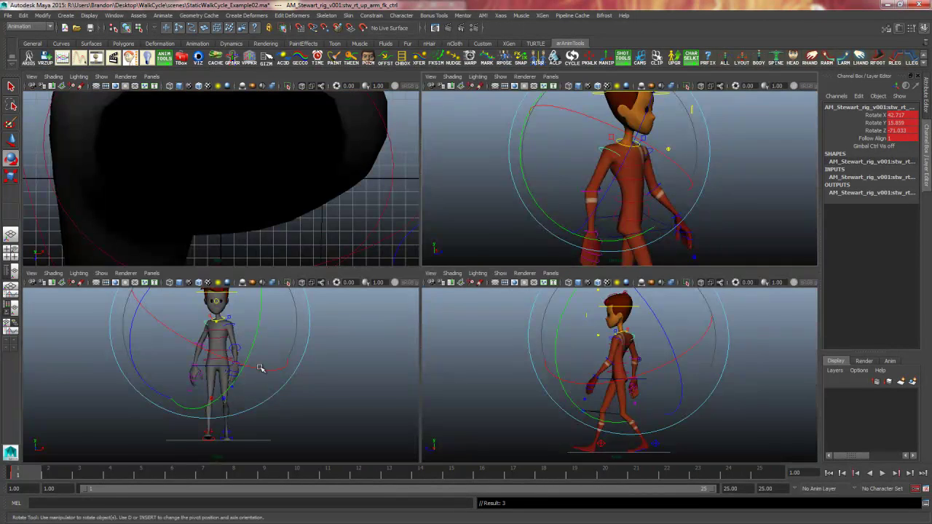
key(space)
drag(355, 128, 368, 197)
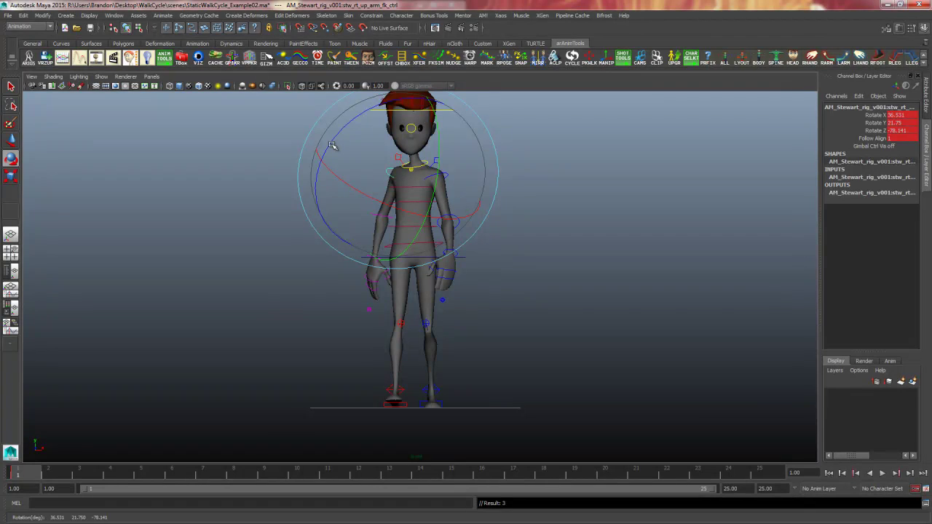
drag(332, 146, 345, 160)
key(space)
key(space)
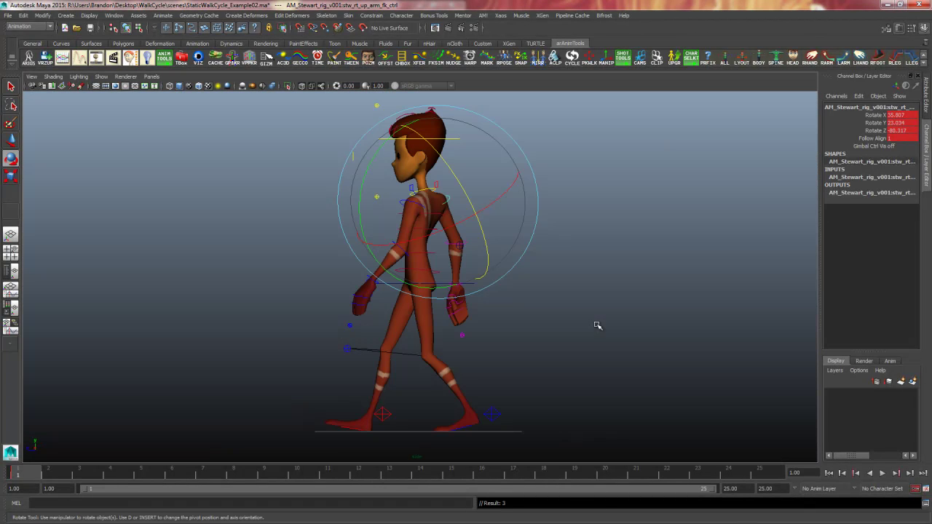
Set the right upper arm's Rotate X to 30, Rotate Y to 20 and Rotate Z to -75, and deselect it
drag(534, 181, 539, 183)
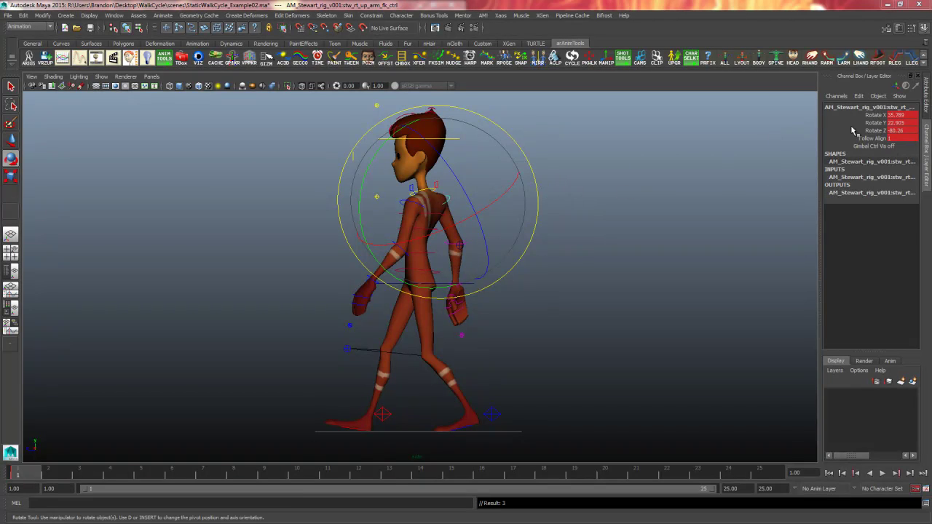
double_click(908, 115)
text(30)
key(Tab)
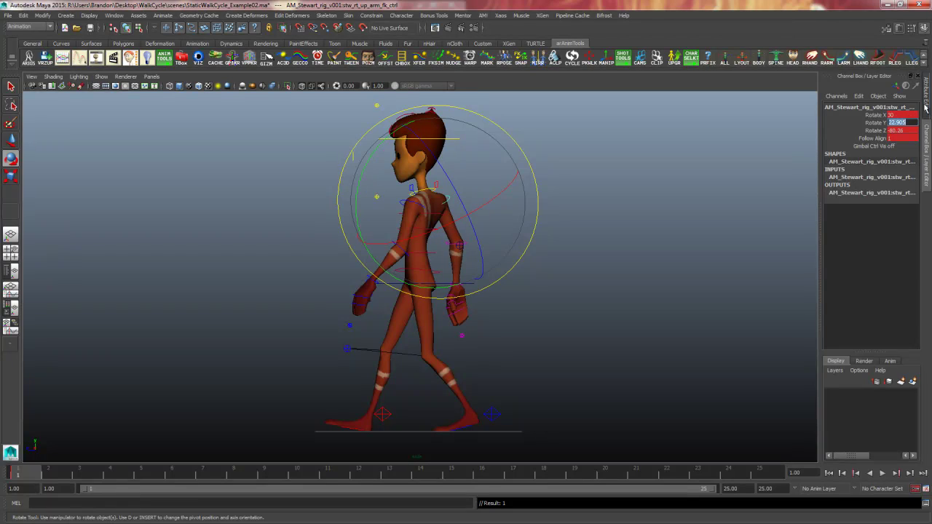
key(Tab)
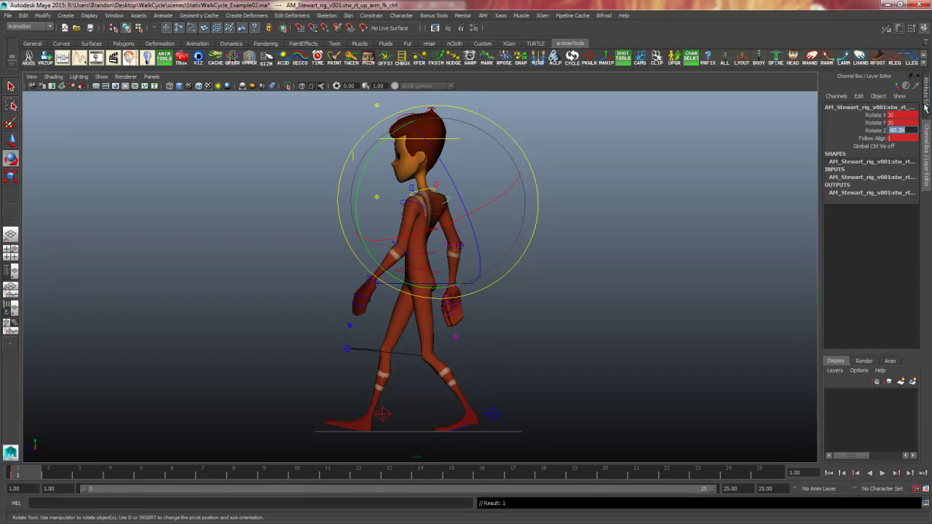
text(-75)
key(Return)
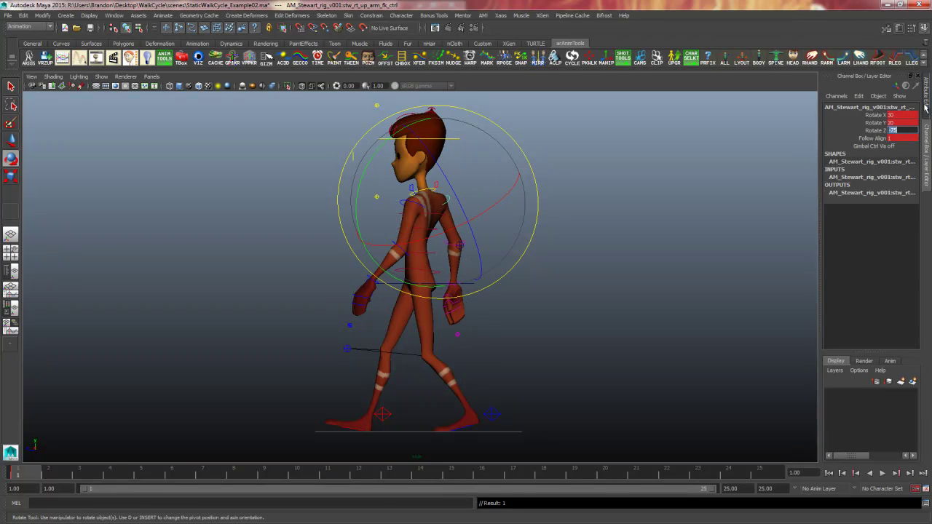
click(584, 252)
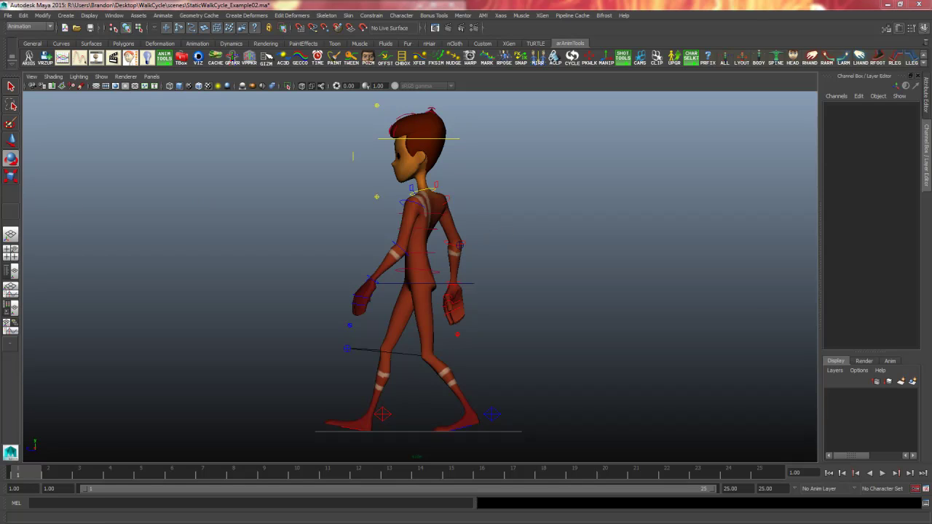
Set the right elbow's Rotate Y to -10 and deselect the control
click(445, 242)
double_click(902, 115)
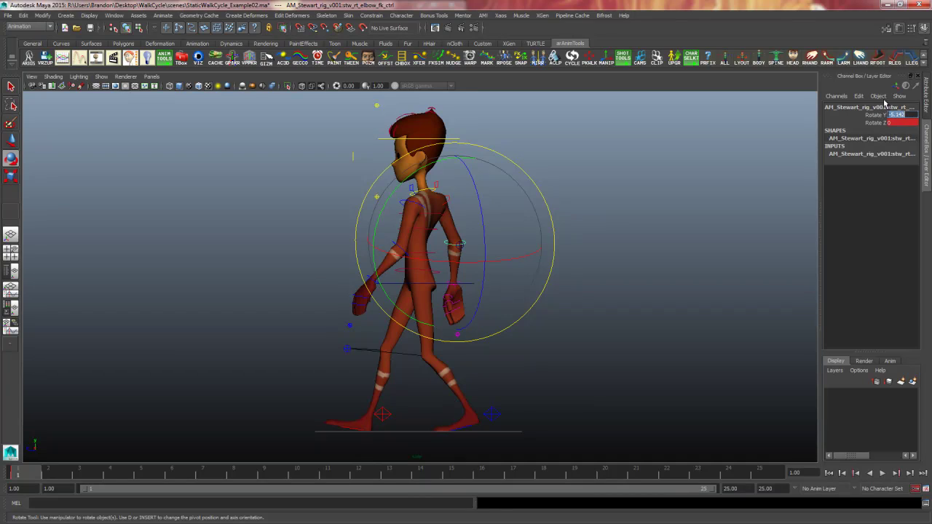
text(-10)
key(Return)
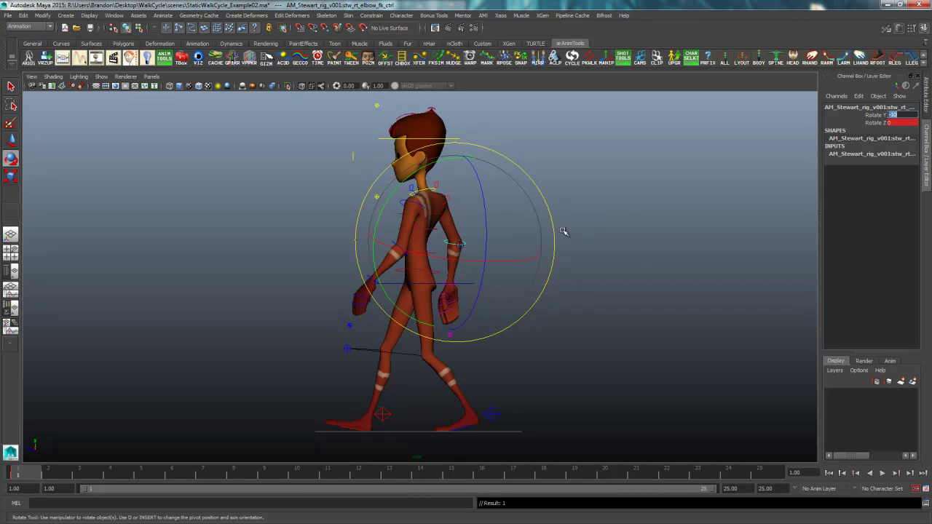
click(678, 210)
In the front view, tilt the neck control to straighten the head, to a Rotate Z of about -4.35, and deselect it
key(space)
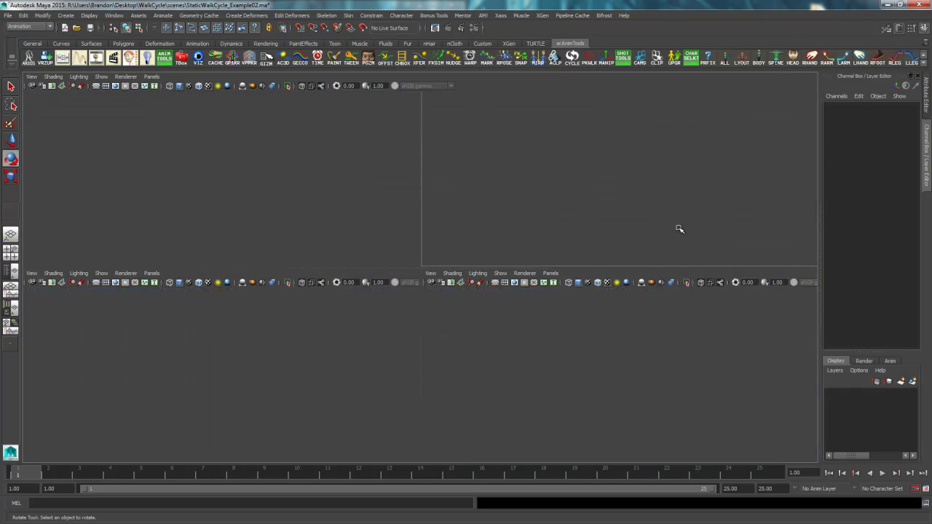
key(space)
alt+drag(628, 242, 493, 238)
key(space)
key(space)
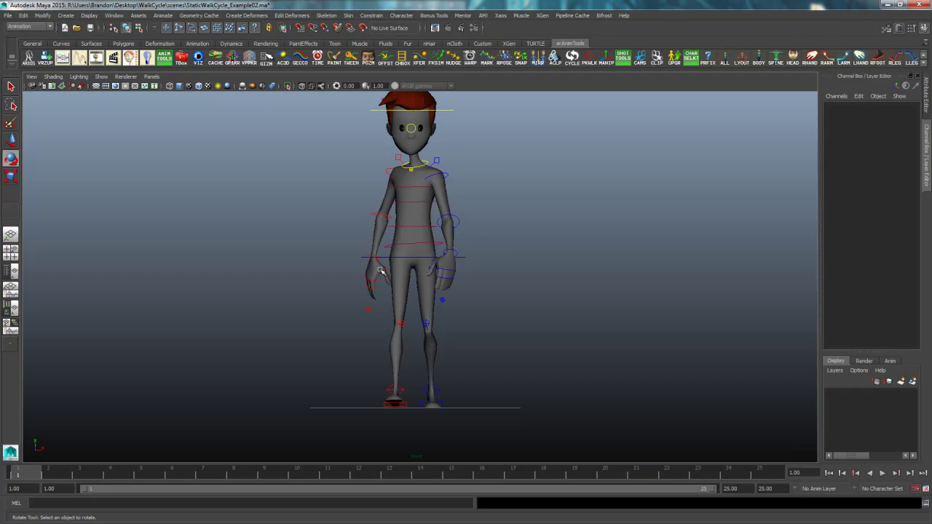
alt+drag(381, 270, 455, 287)
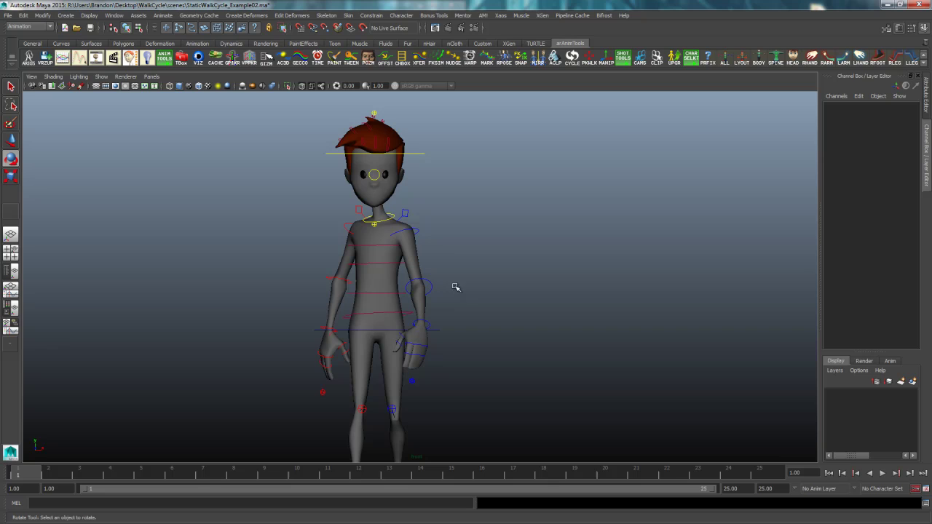
click(393, 217)
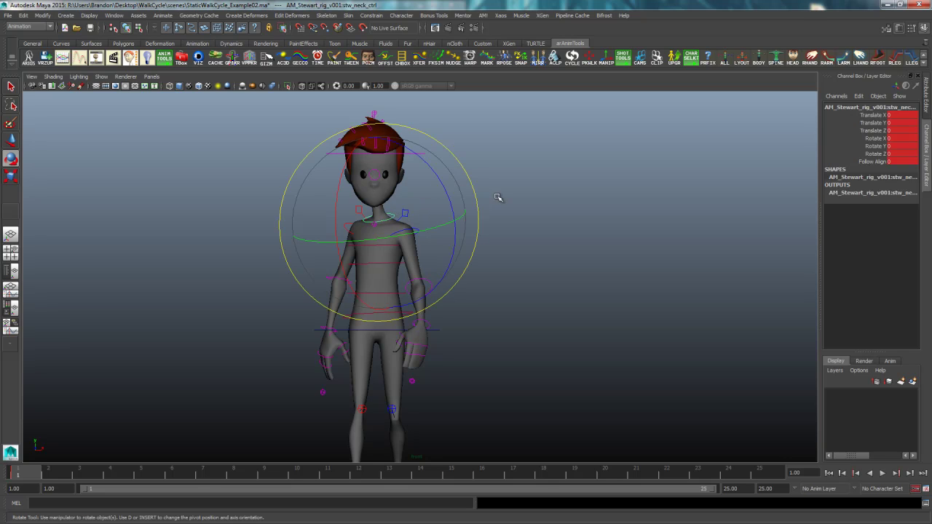
drag(467, 174, 474, 182)
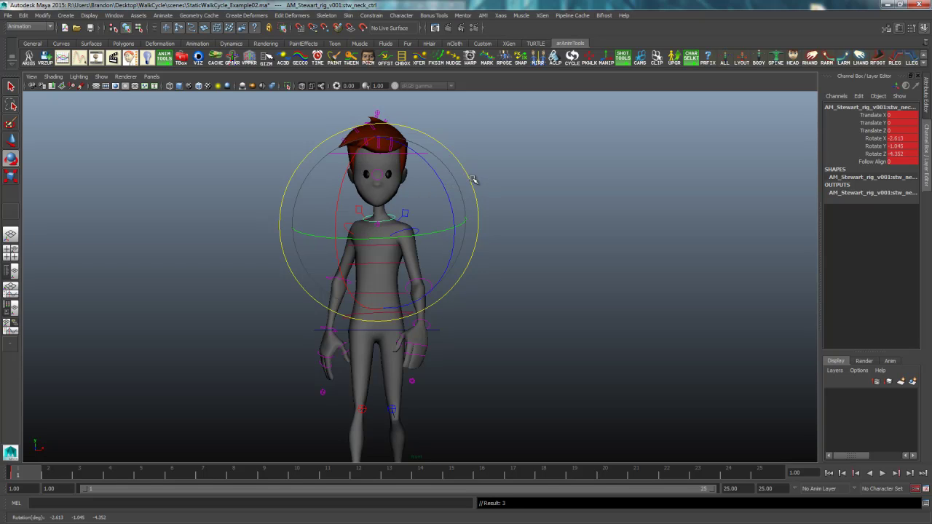
click(508, 201)
Try tilting the head control in the side view at frame 3, and undo the rotation
key(space)
key(space)
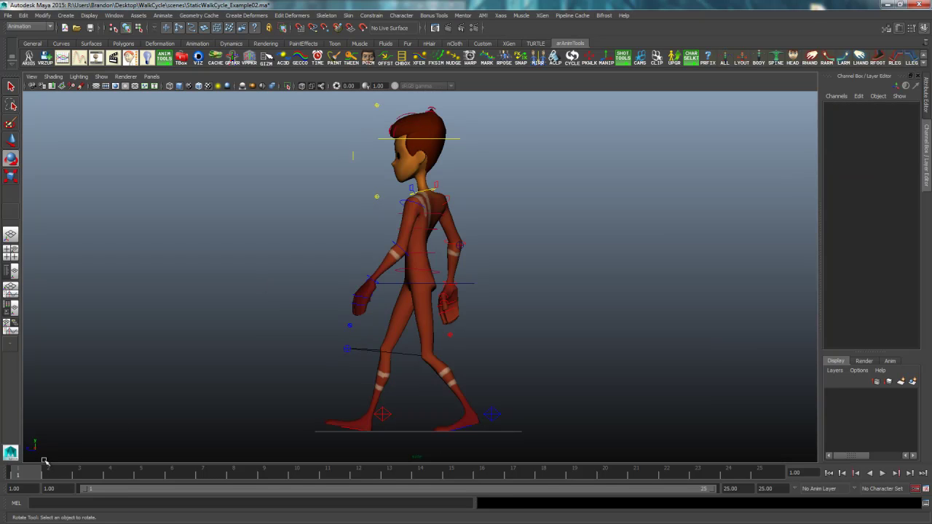
mouse_move(87, 474)
mouse_down()
mouse_move(132, 472)
mouse_move(80, 474)
mouse_up()
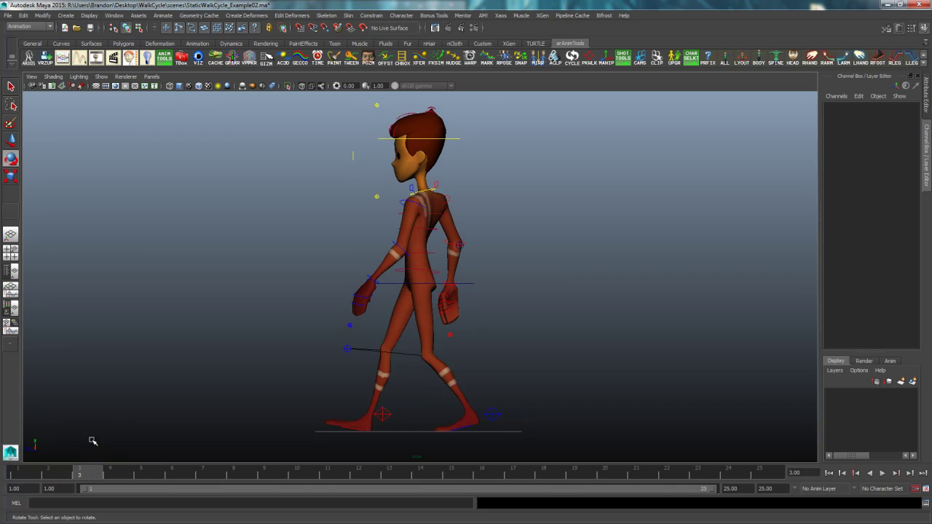
click(438, 137)
mouse_move(330, 122)
mouse_down()
mouse_move(340, 114)
mouse_move(336, 130)
mouse_up()
key(ctrl+z)
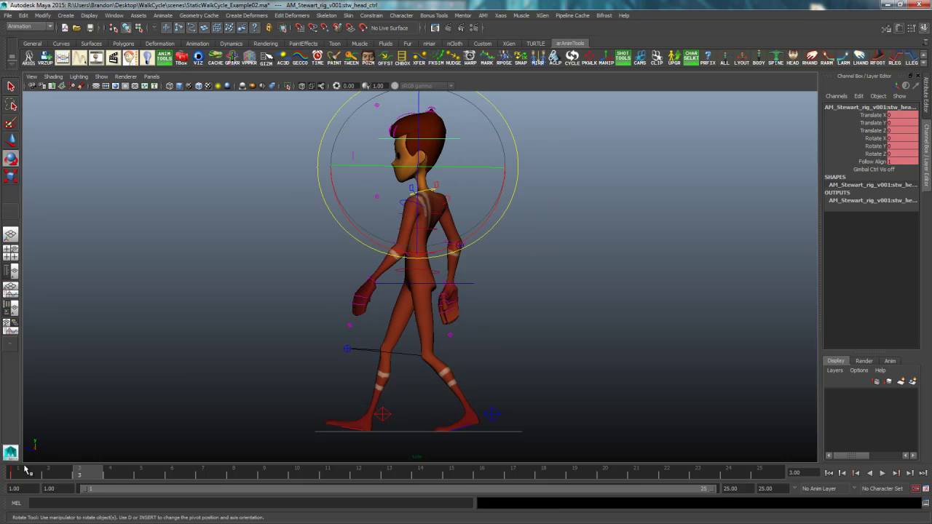
Return to frame 1 and inspect the character's pose from behind in the perspective view
click(26, 471)
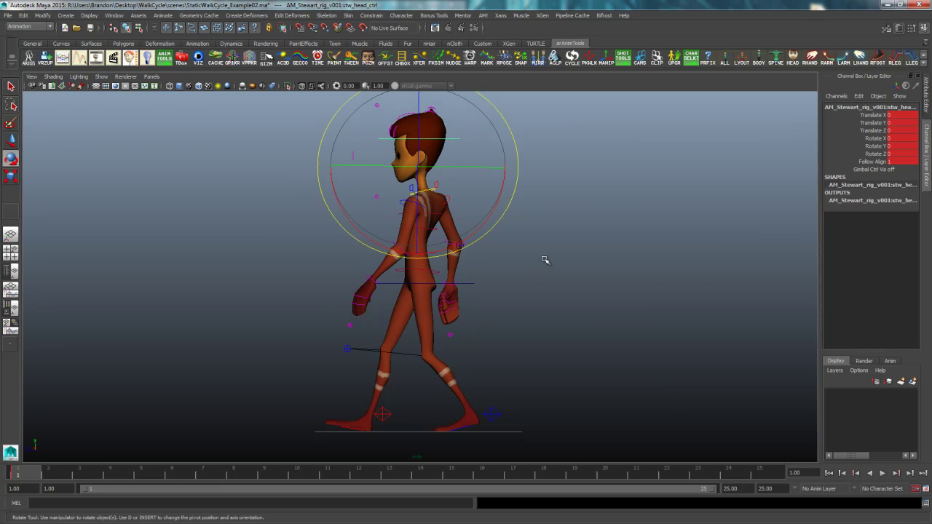
key(space)
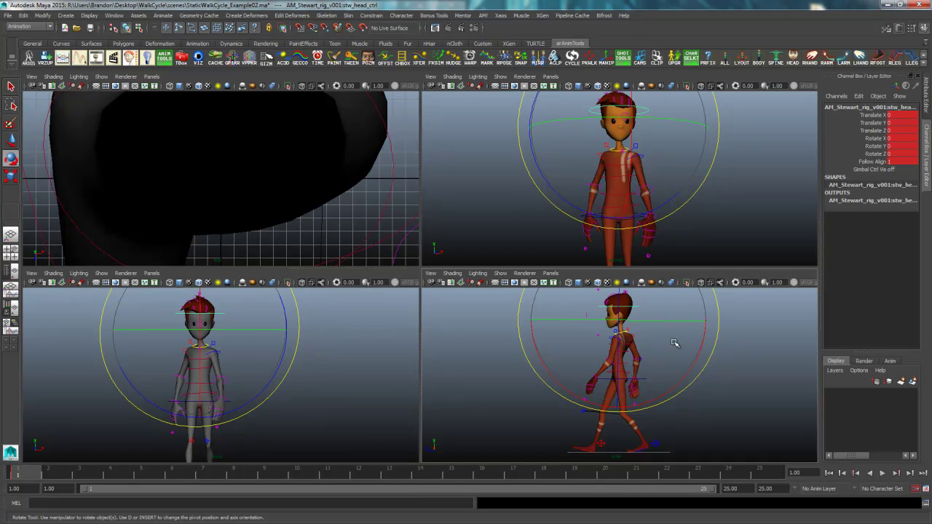
key(space)
alt+drag(662, 282, 616, 328)
key(space)
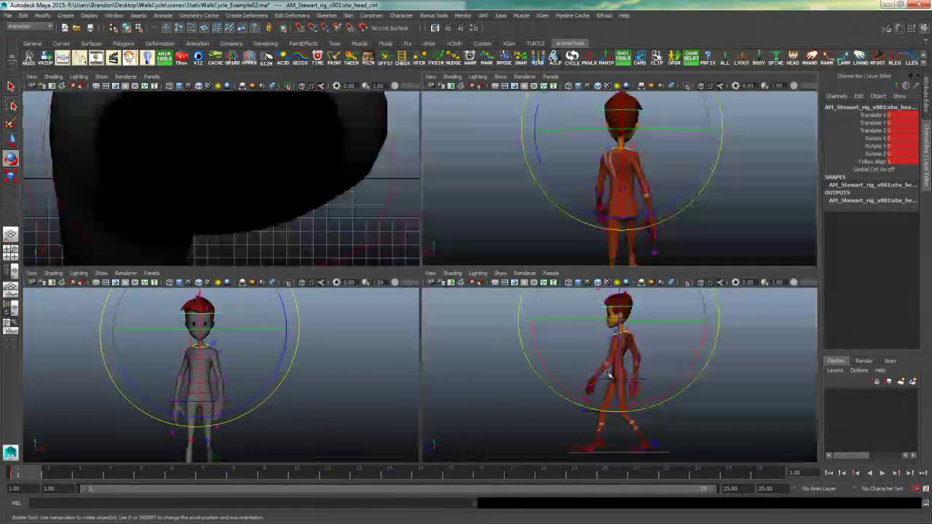
Select all of the character's rig controls in the perspective view and key them at frame 1
key(space)
alt+drag(639, 264, 279, 279)
scroll(316, 281, down, 3)
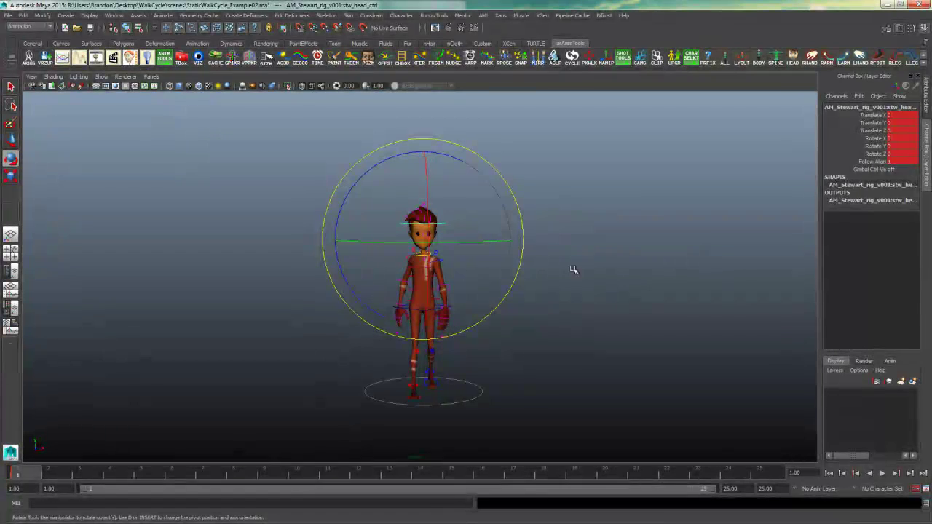
click(574, 270)
drag(606, 165, 268, 417)
key(s)
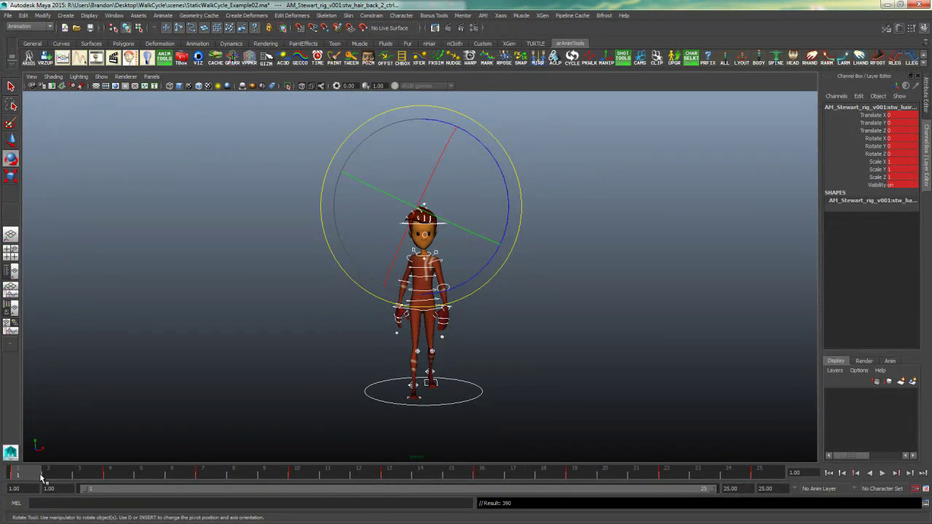
Copy the frame 1 pose to frame 25 as a key on all controls, undo the accidental pivot change and deselect everything
drag(41, 478, 744, 482)
key(Insert)
key(s)
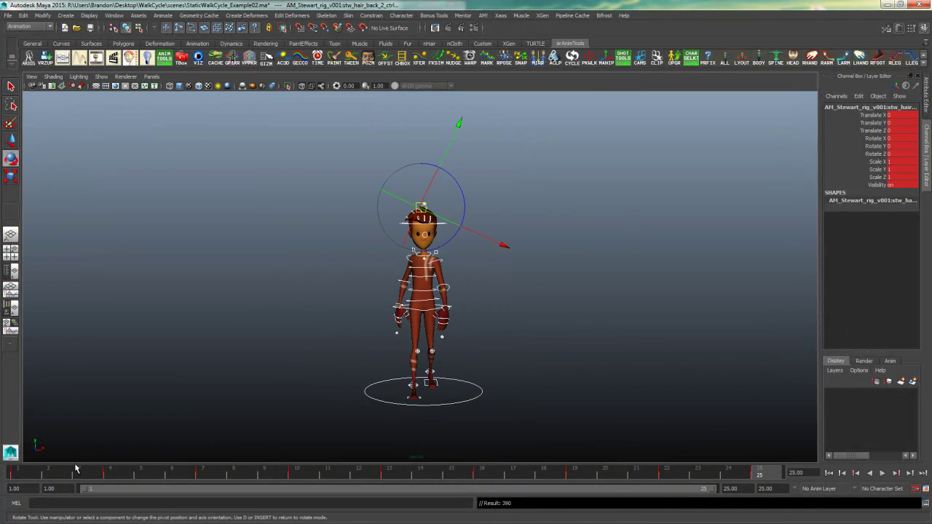
click(761, 479)
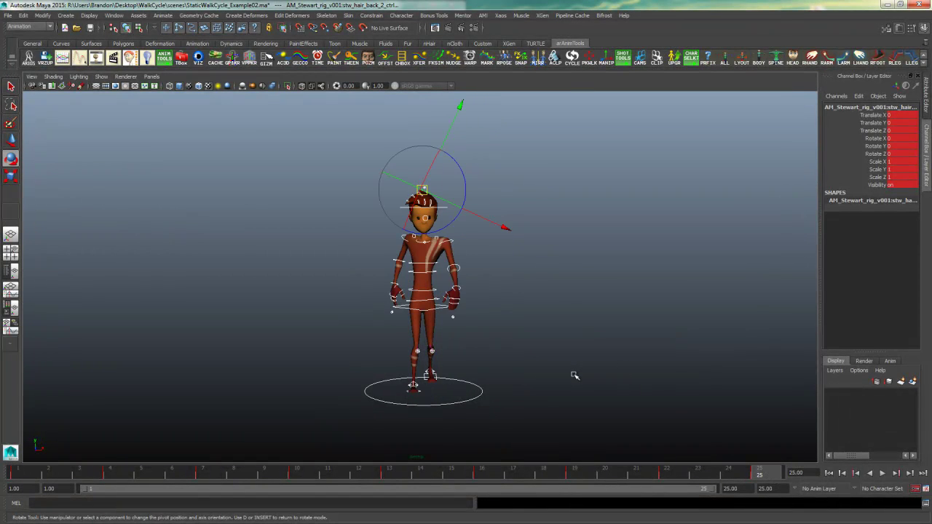
mouse_move(575, 375)
alt+mouse_down()
mouse_move(532, 373)
mouse_move(563, 378)
alt+mouse_up()
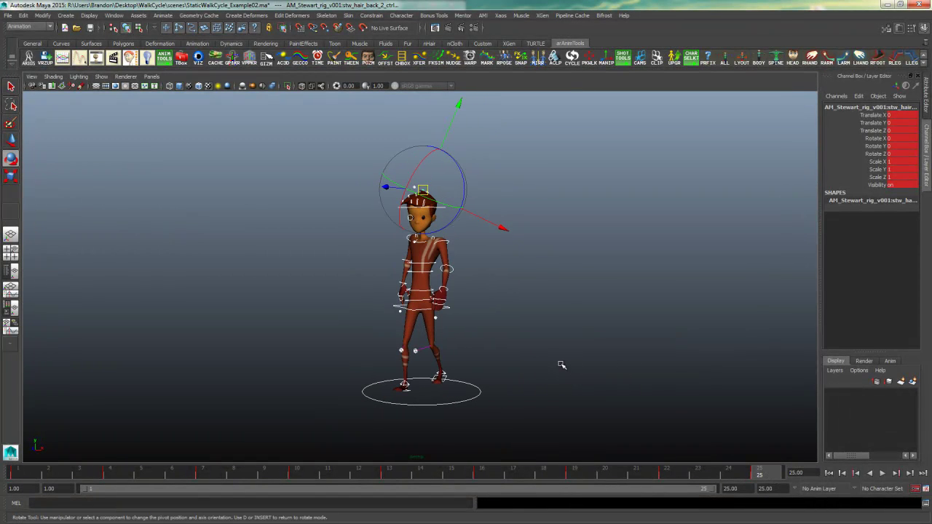
key(w)
key(ctrl+z)
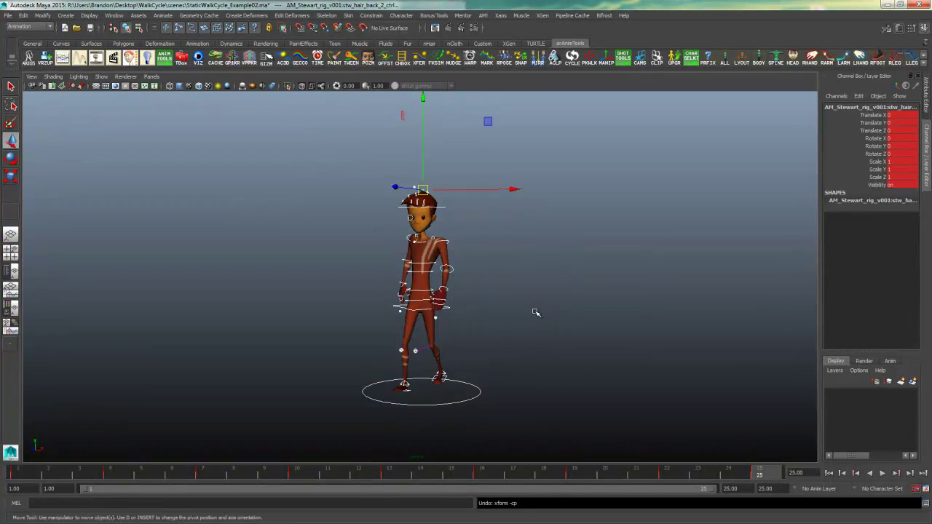
click(530, 316)
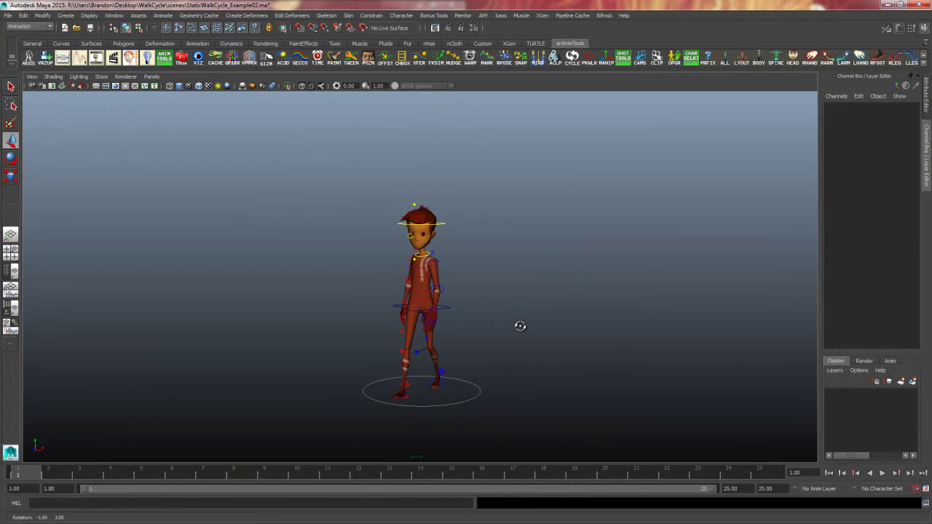
Compare the character's poses at frames 1 and 25, then view frame 25 from the side
click(760, 473)
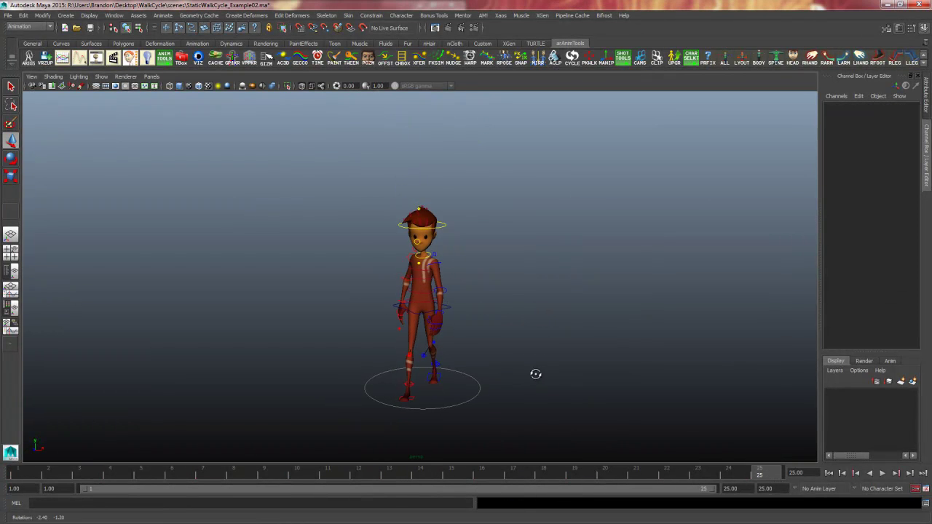
scroll(534, 375, up, 5)
click(29, 475)
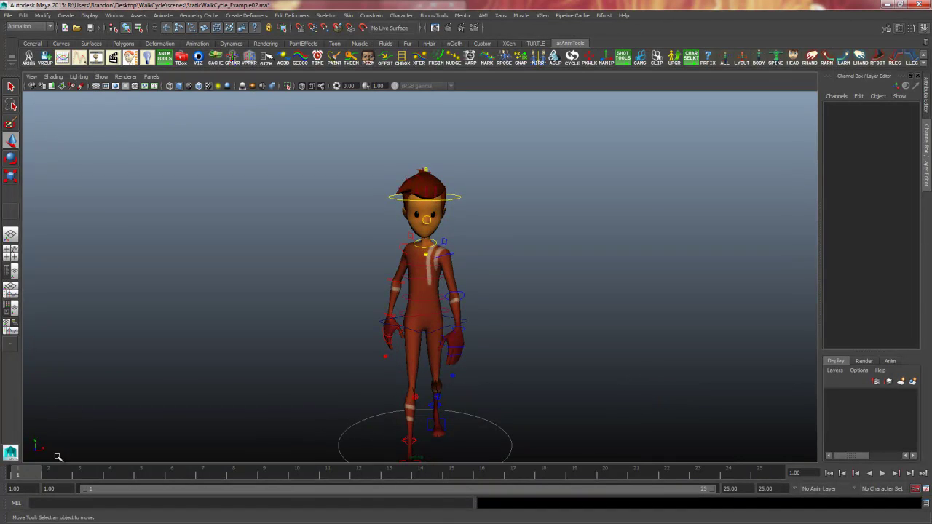
click(764, 476)
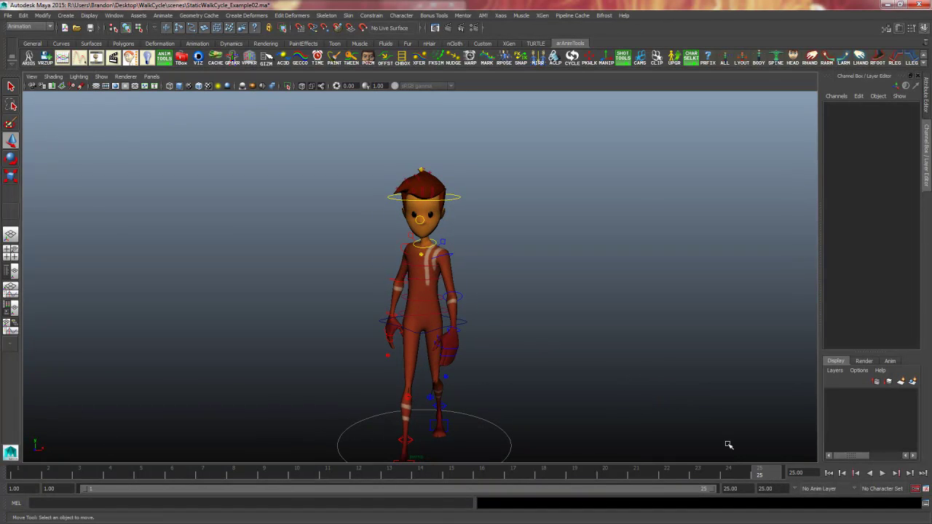
alt+drag(516, 295, 456, 320)
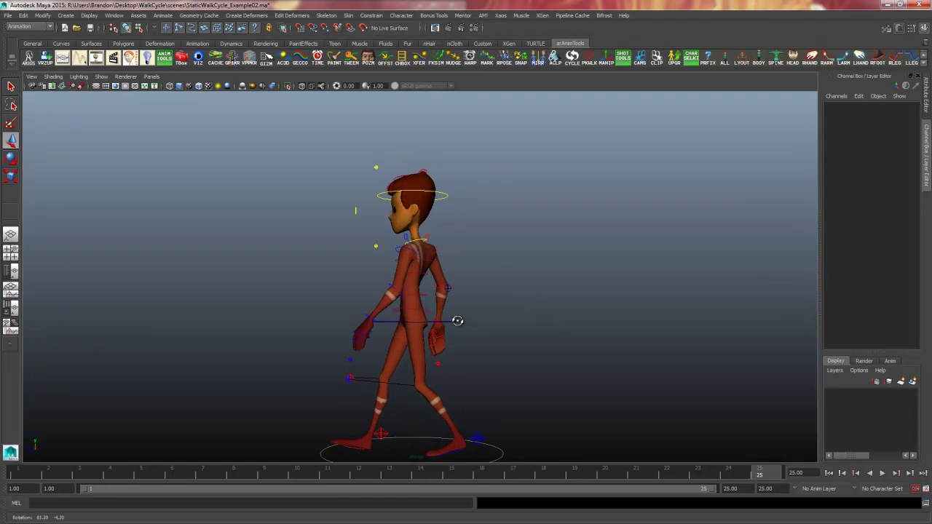
Go to frame 13 and inspect the opposite contact pose from the front and at an angle
click(417, 479)
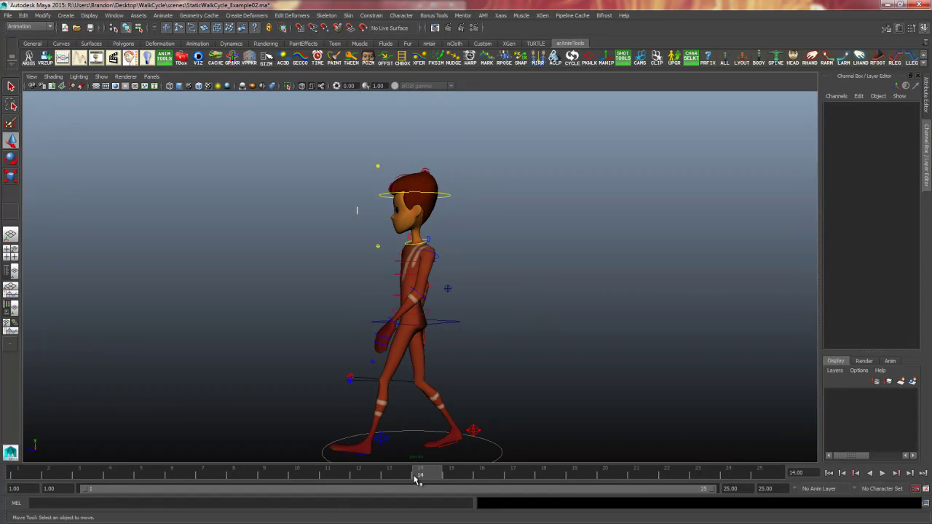
click(391, 476)
alt+drag(563, 396, 647, 395)
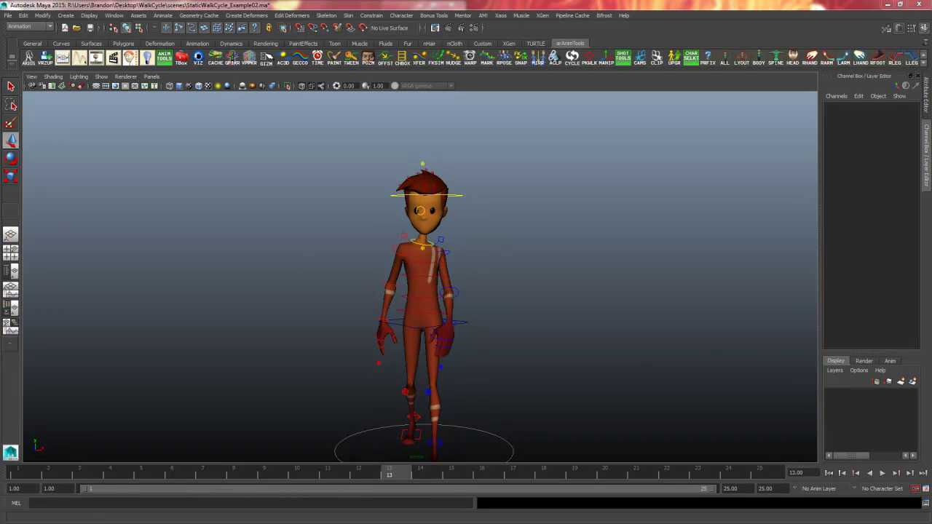
alt+drag(505, 301, 417, 287)
key(space)
key(space)
At frame 13, set the left clavicle control's Rotate Y and Rotate Z to 5
click(453, 284)
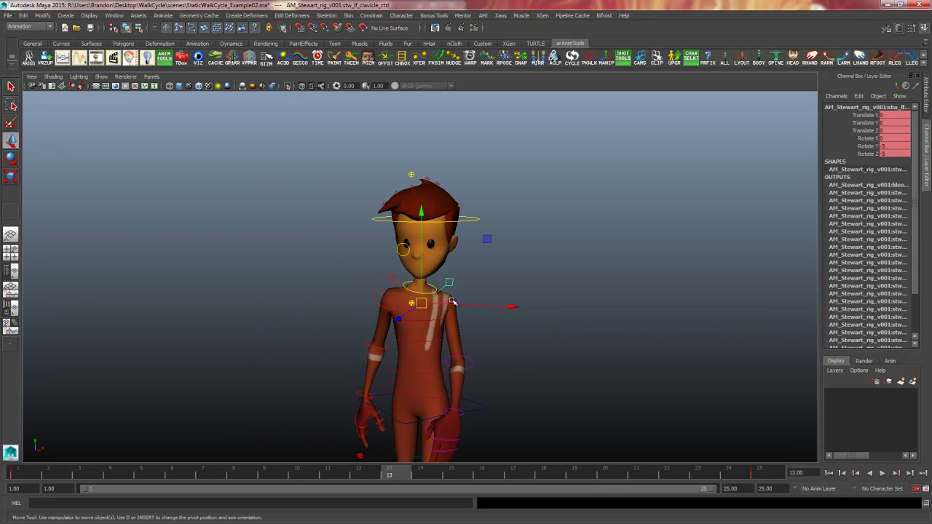
key(f)
scroll(429, 303, down, 2)
click(589, 214)
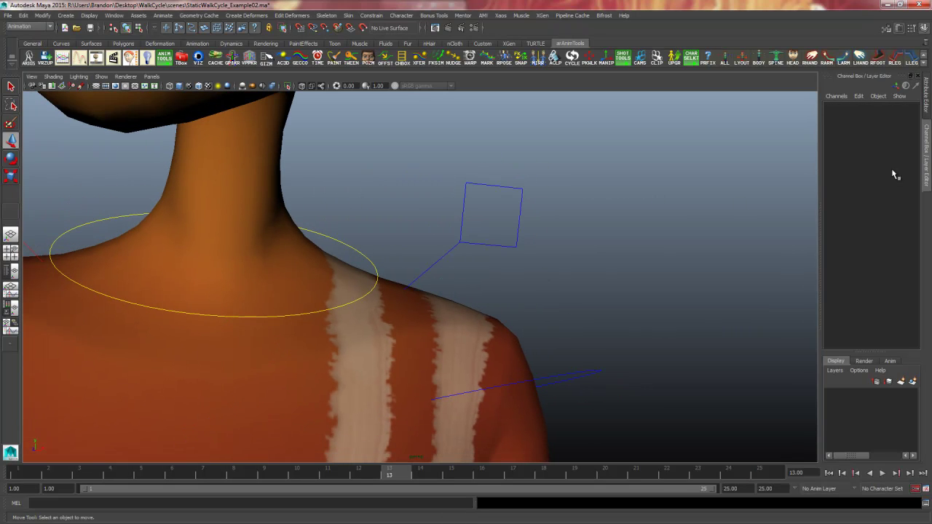
drag(602, 199, 514, 237)
click(896, 146)
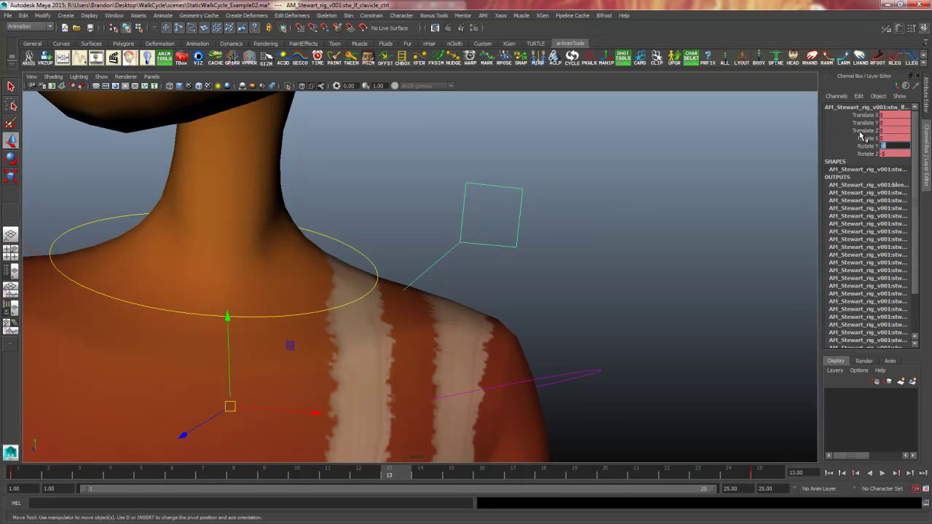
text(5)
key(Return)
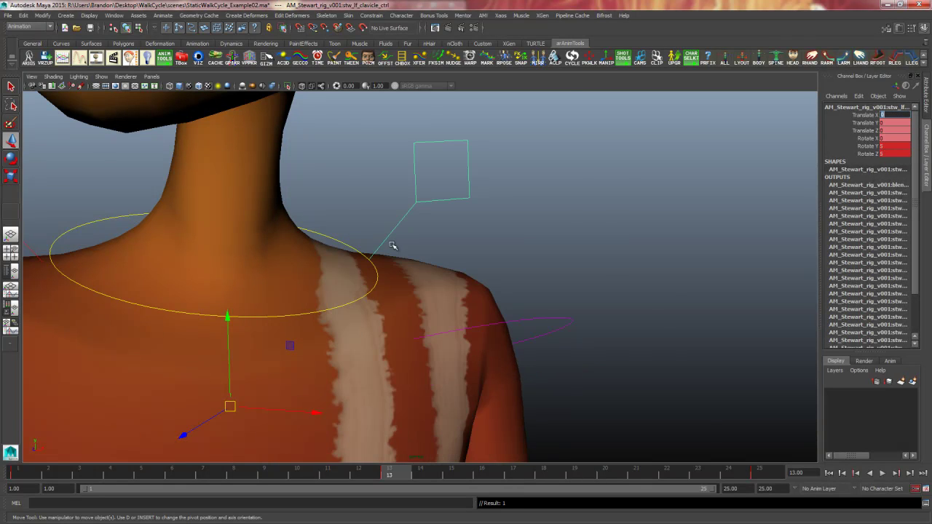
Set the right clavicle control's Rotate Y and Rotate Z to -5 at frame 13
alt+middle_drag(392, 245, 592, 253)
drag(183, 214, 218, 236)
click(885, 146)
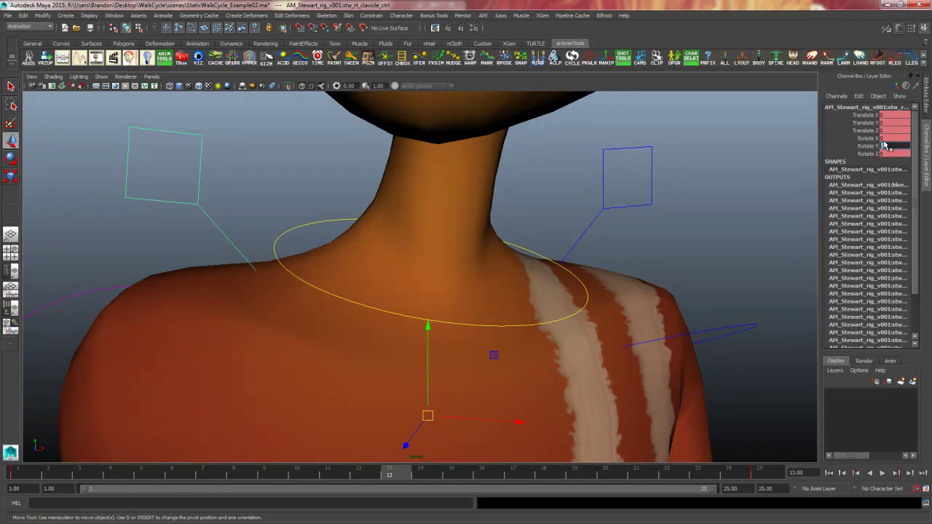
text(-5)
key(Return)
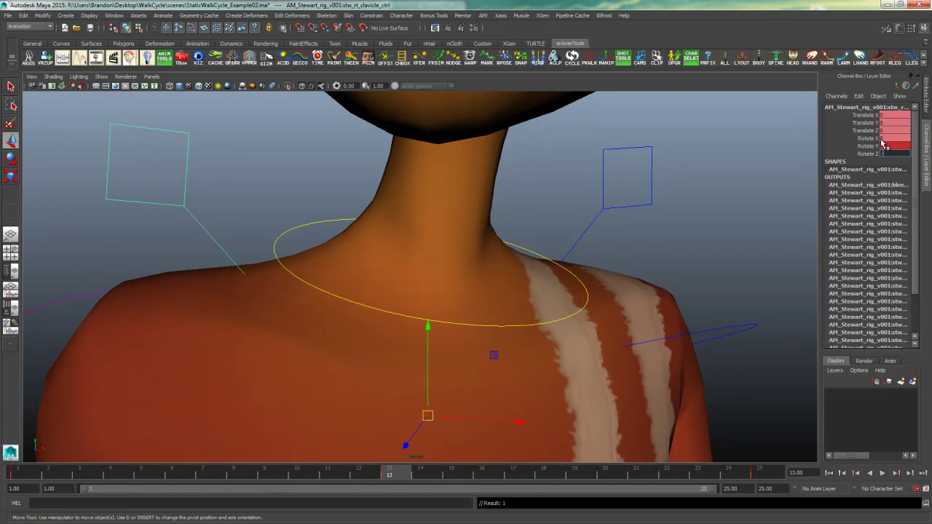
alt+right_drag(692, 272, 387, 287)
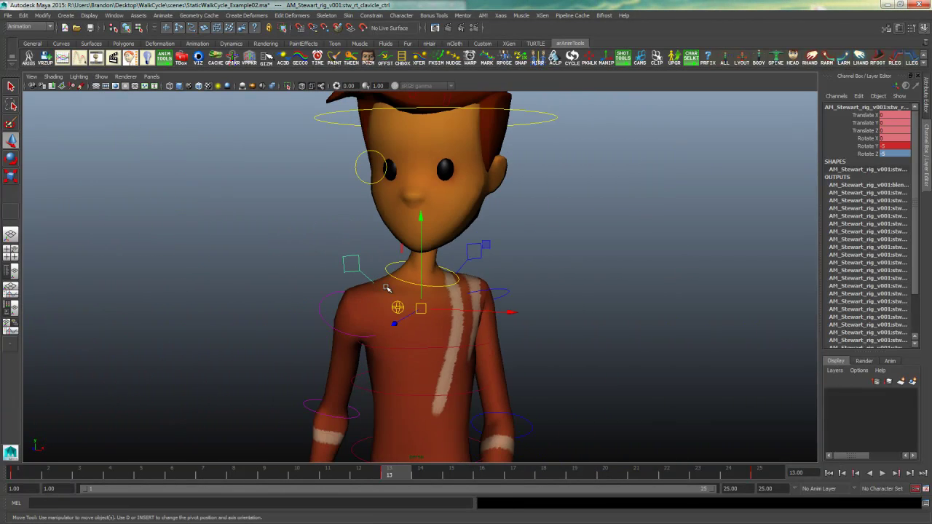
Select the left upper arm FK control and ready it for rotation in the side view at frame 13
alt+drag(387, 287, 458, 307)
click(459, 307)
key(space)
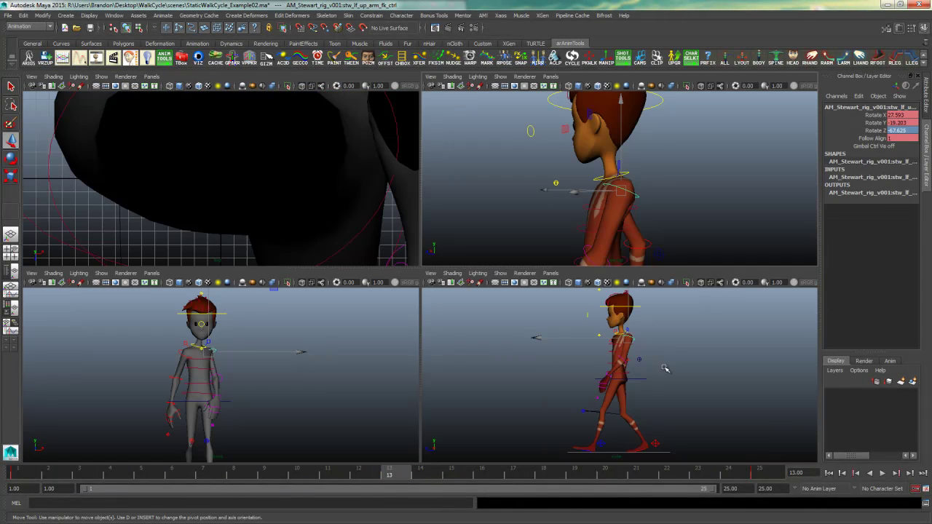
key(space)
key(e)
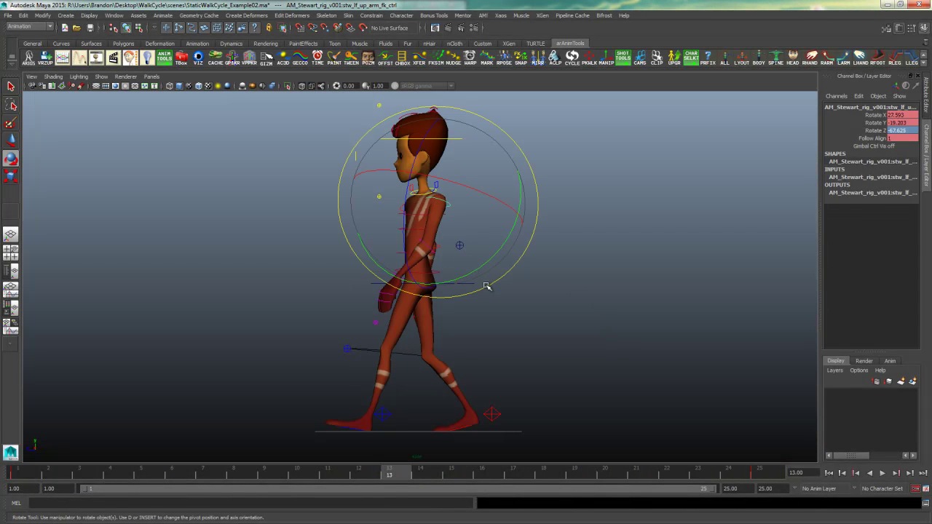
At frame 13, swing the left upper arm FK control behind the body and angle the arm slightly outward
drag(486, 287, 469, 182)
key(space)
key(space)
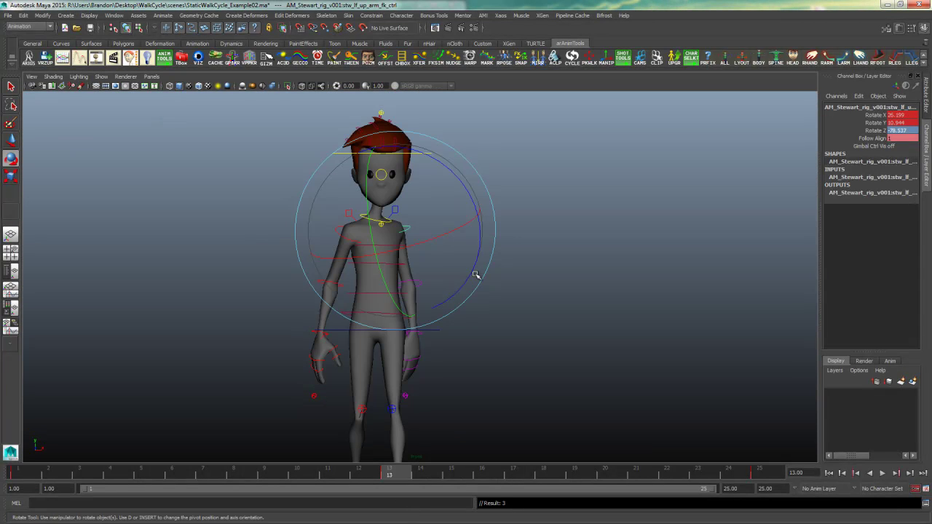
drag(475, 276, 479, 267)
click(541, 271)
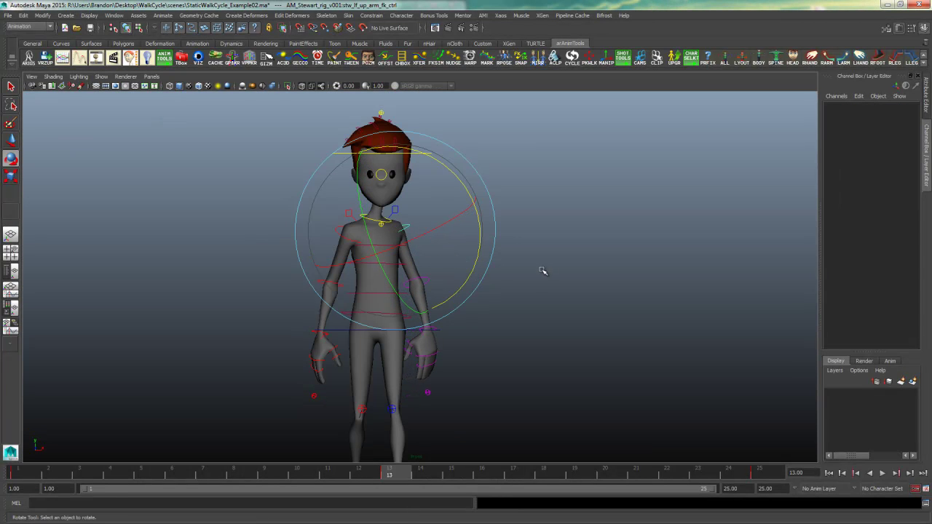
At frame 13, swing the right upper arm FK control forward and outward, to rotations of about 24.4, -10.5 and -68.7
click(389, 229)
key(space)
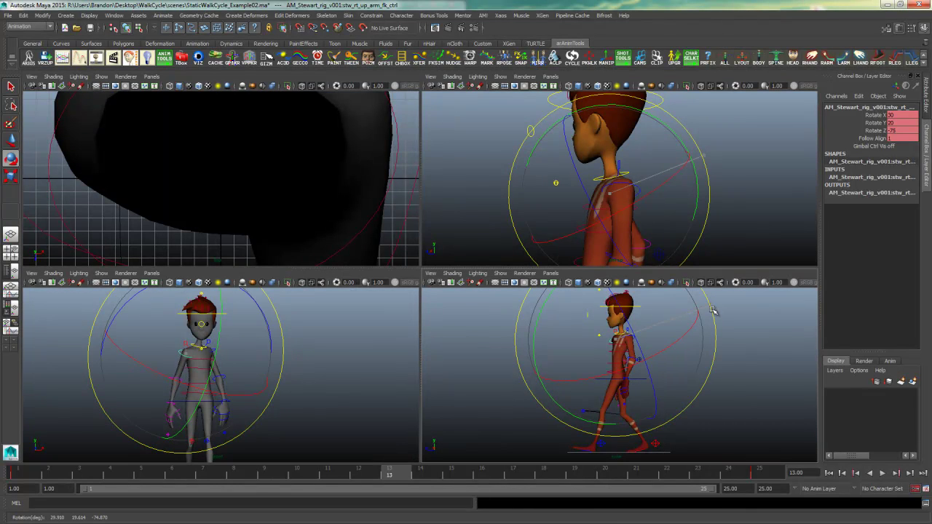
drag(713, 311, 670, 333)
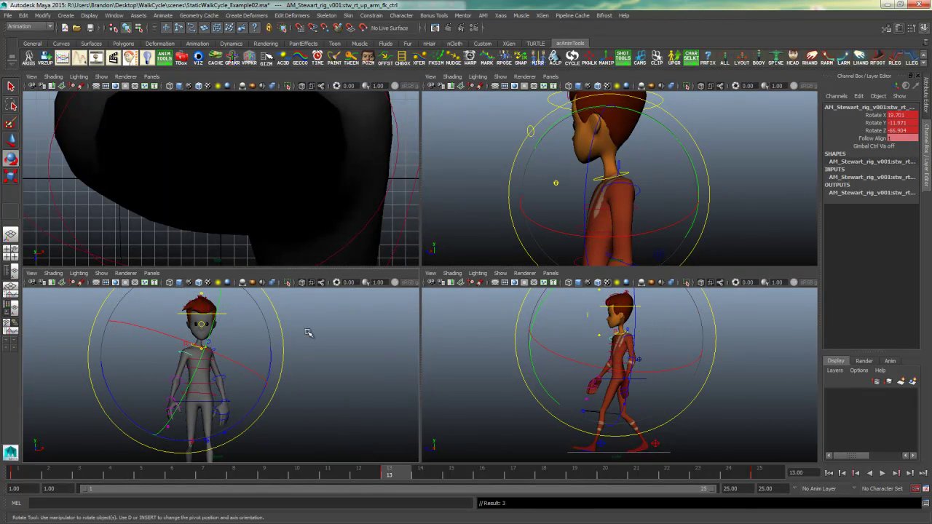
key(space)
drag(360, 284, 349, 279)
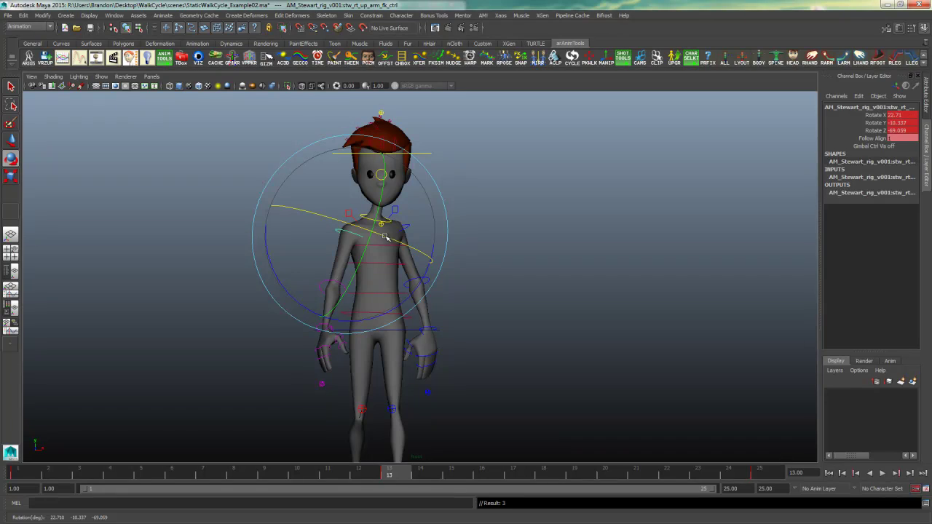
mouse_move(386, 237)
mouse_down()
mouse_move(375, 240)
mouse_move(386, 239)
mouse_up()
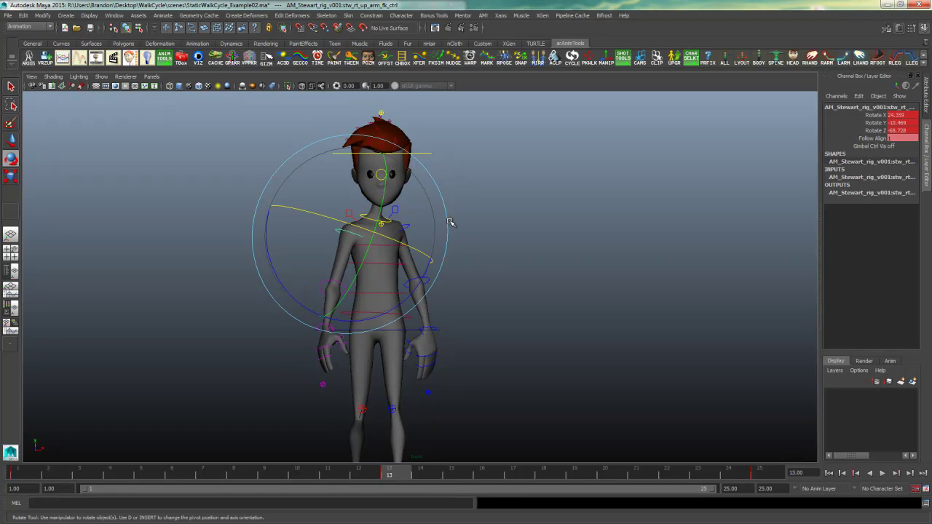
click(450, 221)
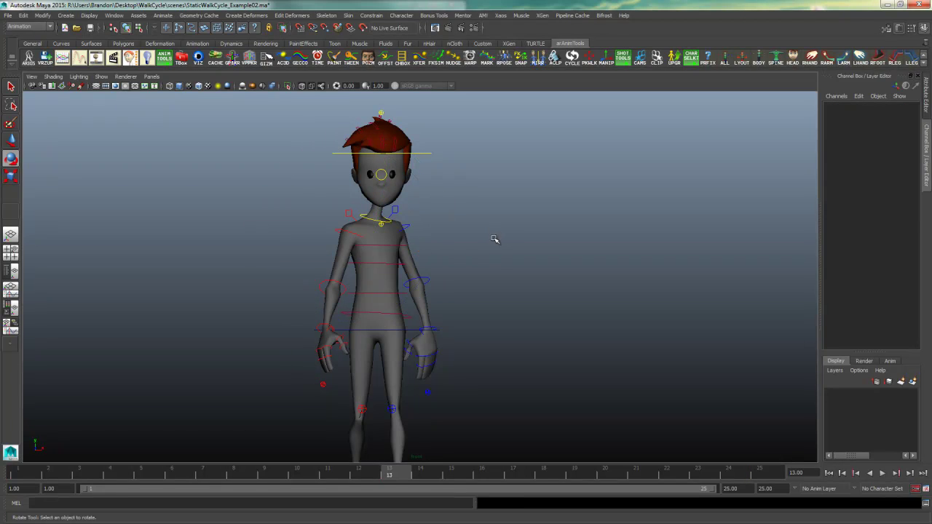
Rotate the neck control at frame 13 to about -7.4 in X, 0.7 in Y and 3.8 in Z
click(386, 225)
drag(295, 158, 287, 171)
key(space)
key(space)
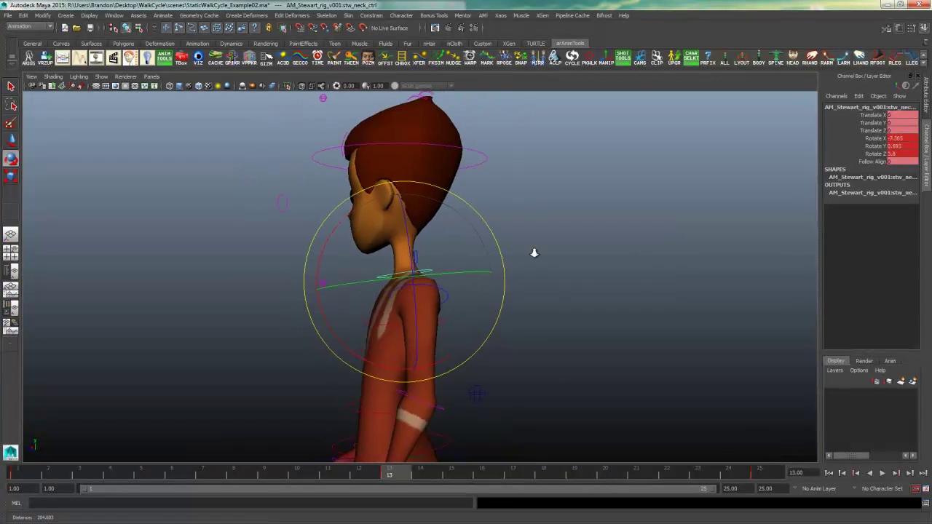
Examine the full-body contact pose at frame 13 from the side, front and three-quarter angles
alt+drag(535, 254, 202, 435)
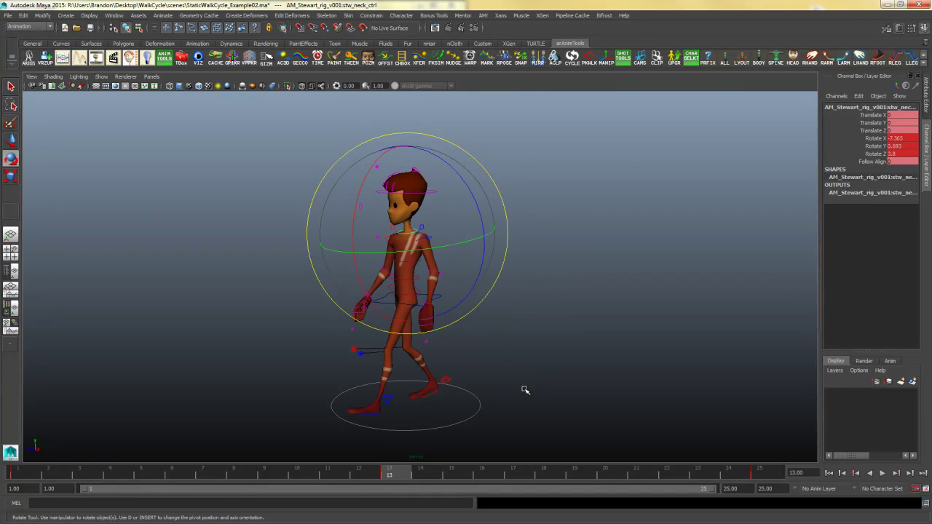
click(519, 322)
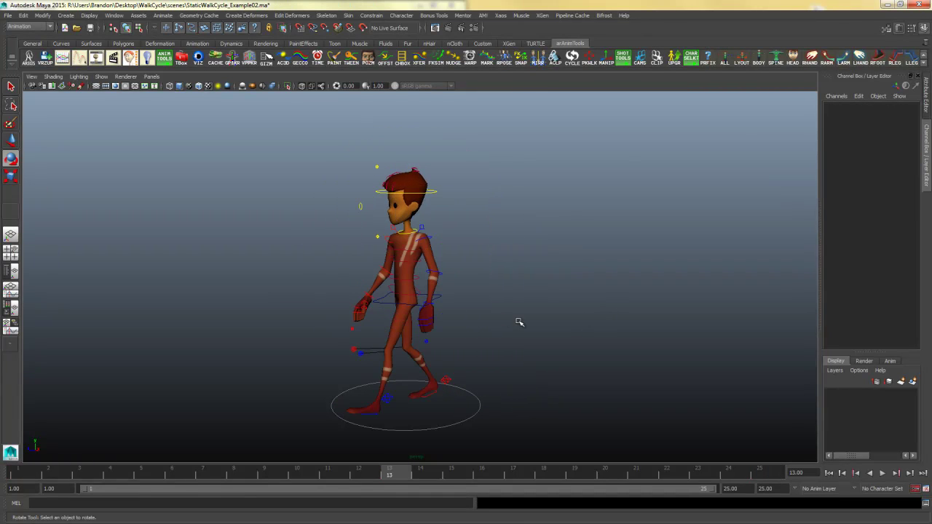
mouse_move(519, 322)
alt+mouse_down()
mouse_move(590, 325)
mouse_move(505, 316)
alt+mouse_up()
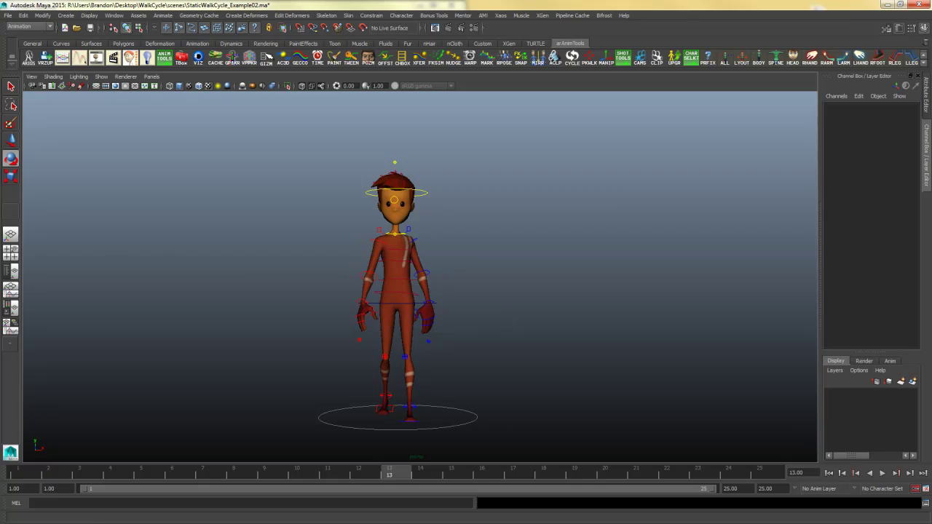
key(e)
alt+drag(478, 362, 476, 344)
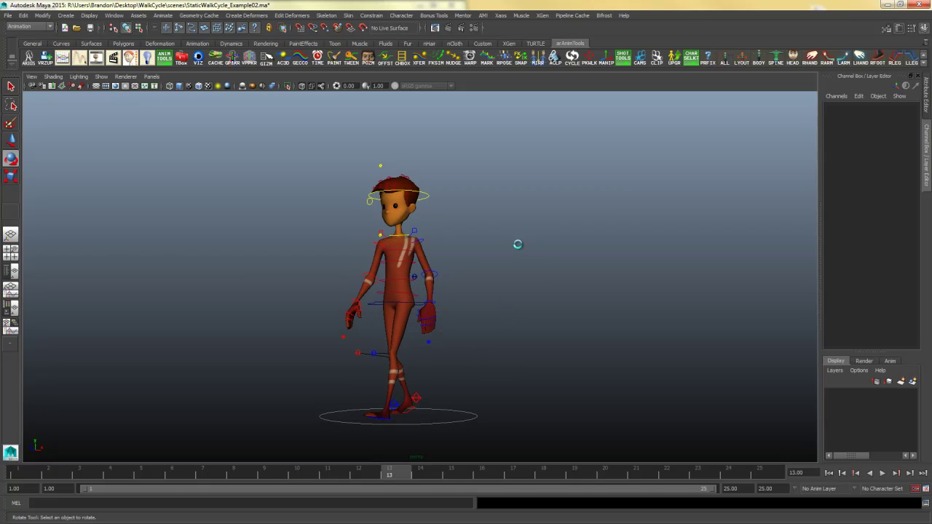
alt+drag(517, 243, 487, 267)
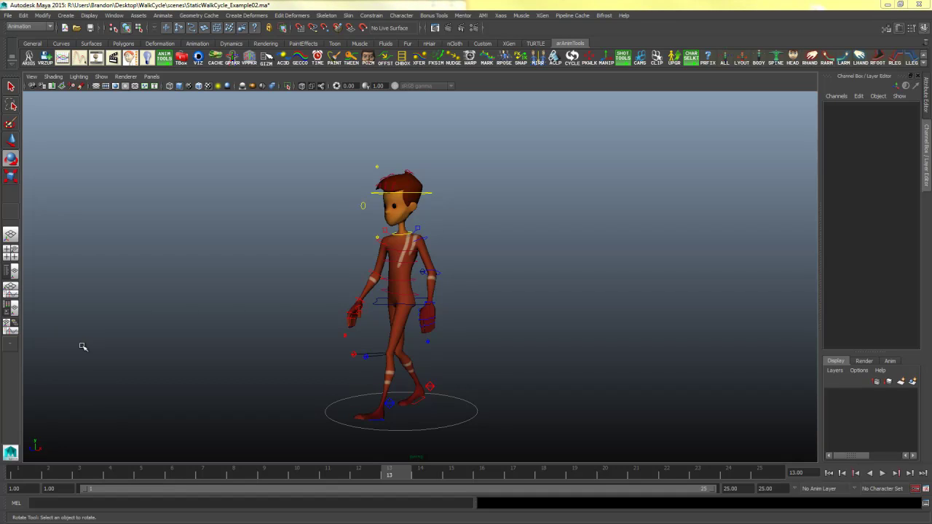
Go to frame 7 and compare the passing pose with the Key2 and Key walk cycle reference images in Windows Photo Viewer
click(216, 478)
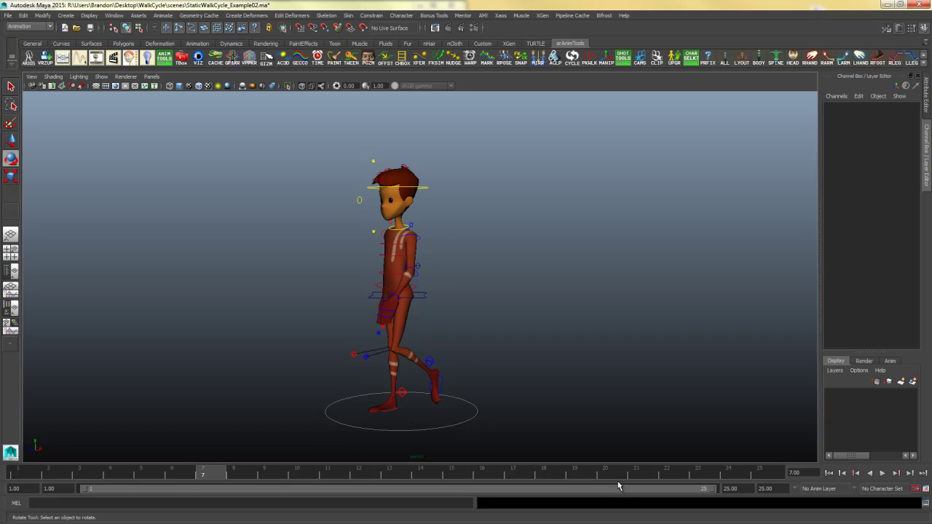
alt+drag(559, 332, 520, 332)
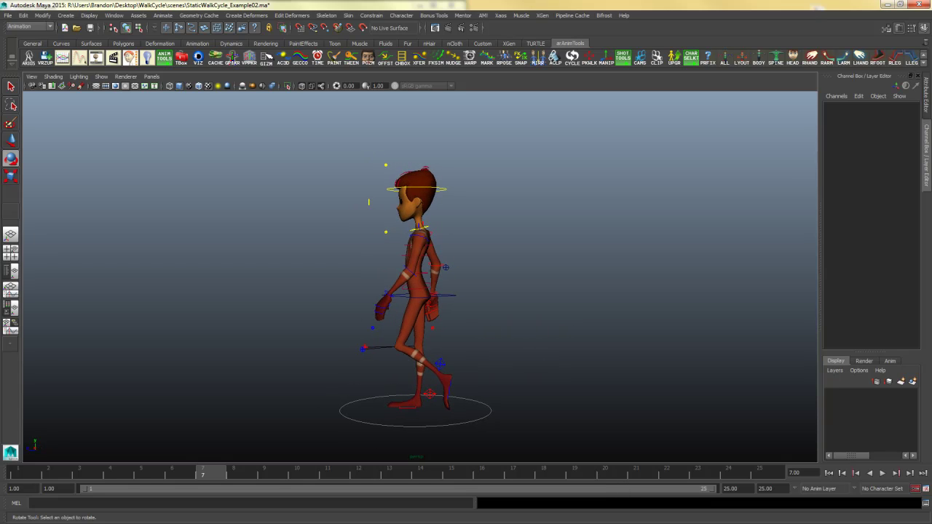
key(alt+Tab)
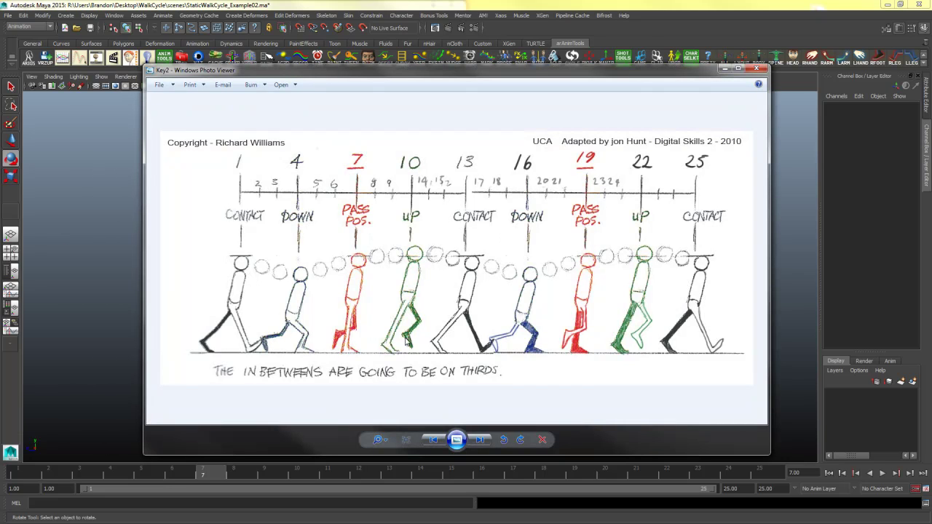
click(738, 68)
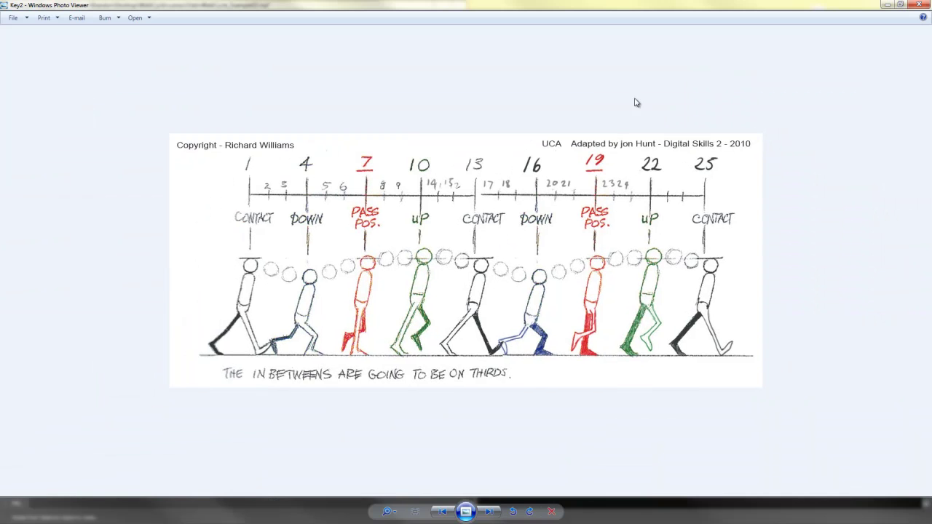
click(920, 6)
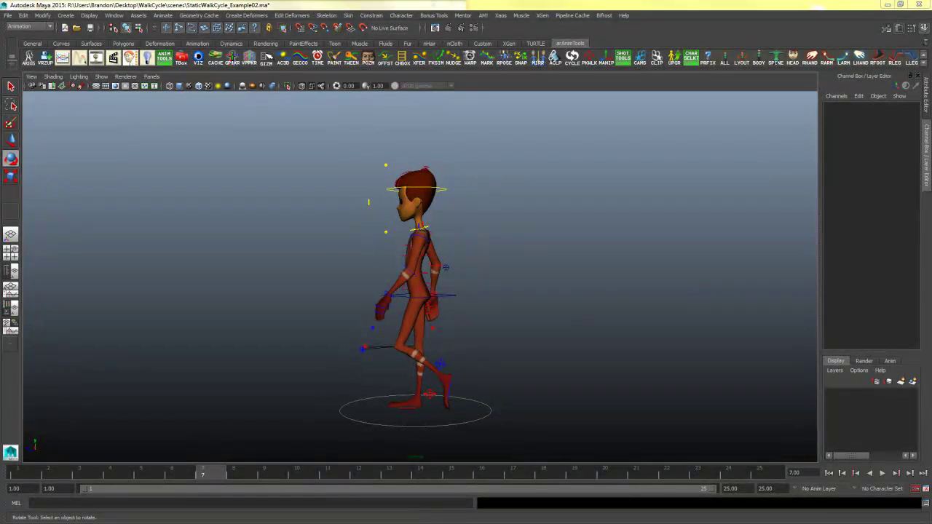
key(alt+Tab)
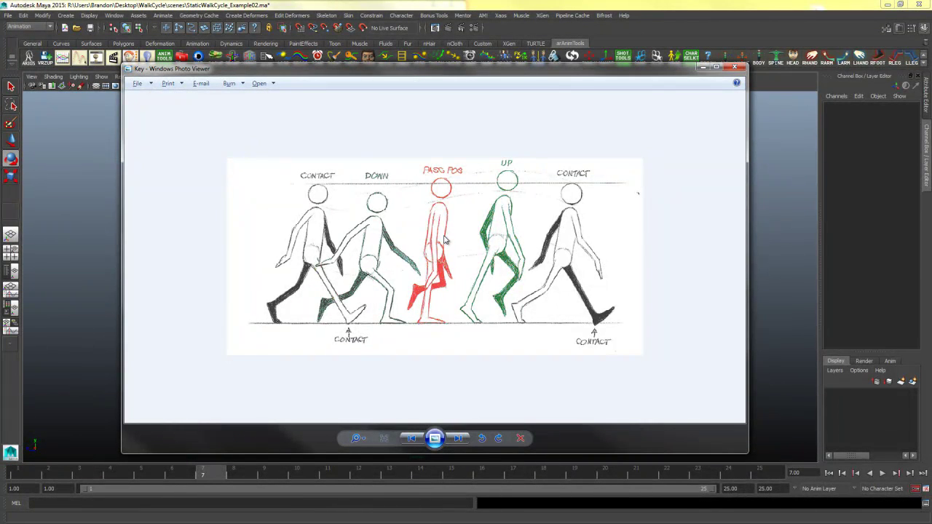
click(706, 67)
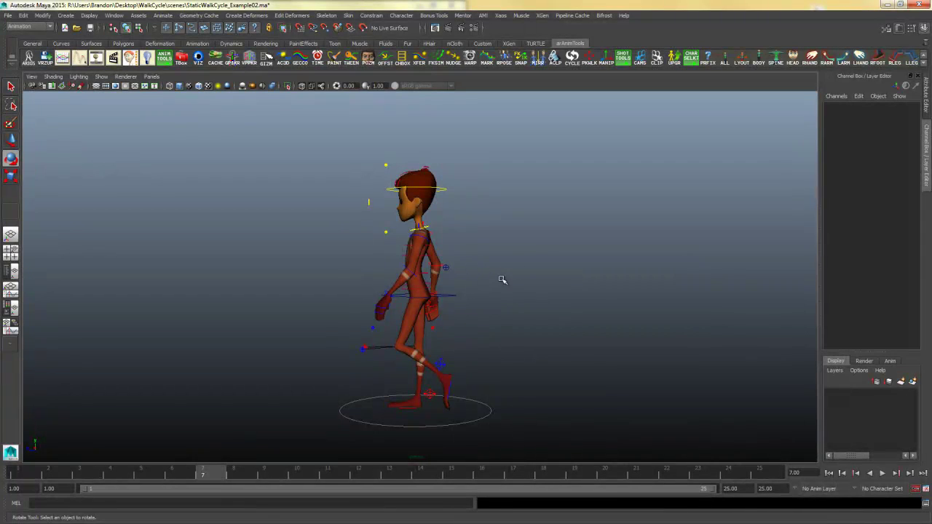
Set the left clavicle control's Rotate Y to 0 at frame 7
alt+drag(493, 289, 566, 307)
scroll(566, 308, up, 2)
click(409, 202)
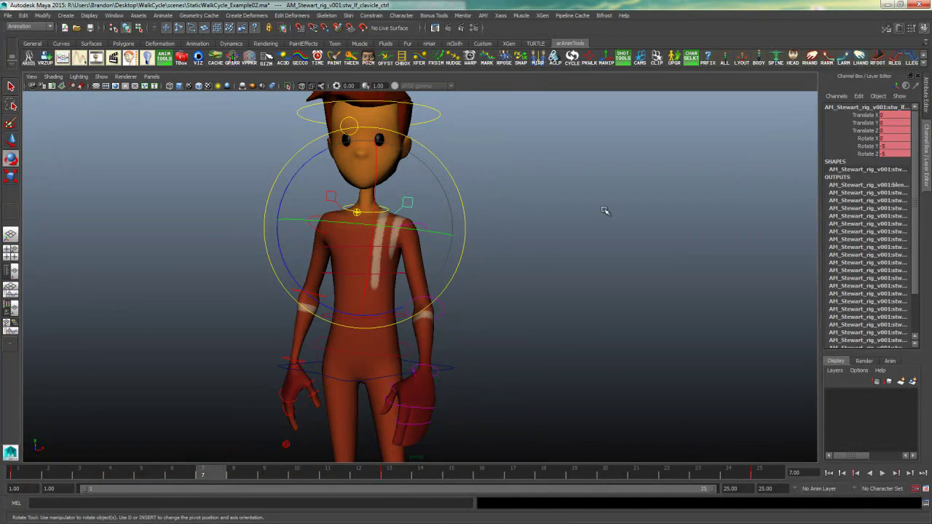
double_click(895, 145)
text(0)
key(Return)
click(323, 183)
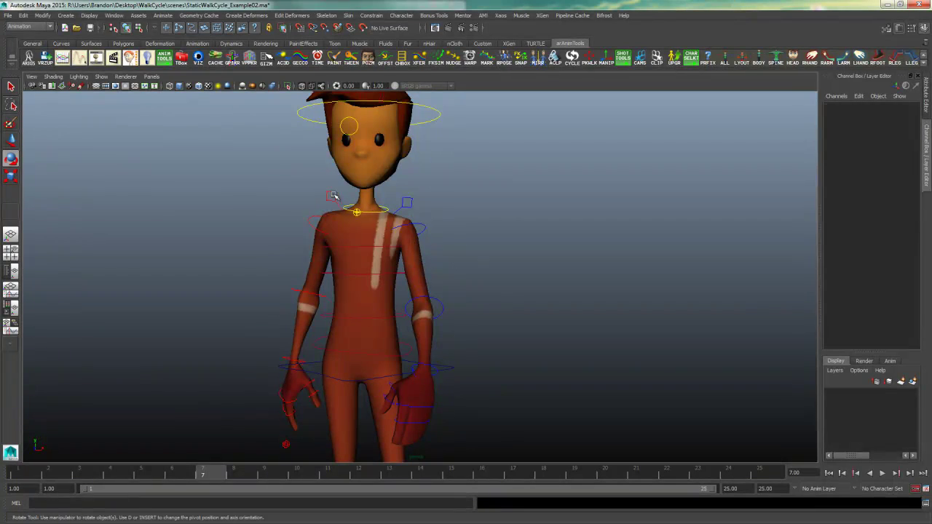
Set the right clavicle control's Rotate Y to 0 and Rotate Z to 2.5 at frame 7
click(330, 197)
double_click(893, 147)
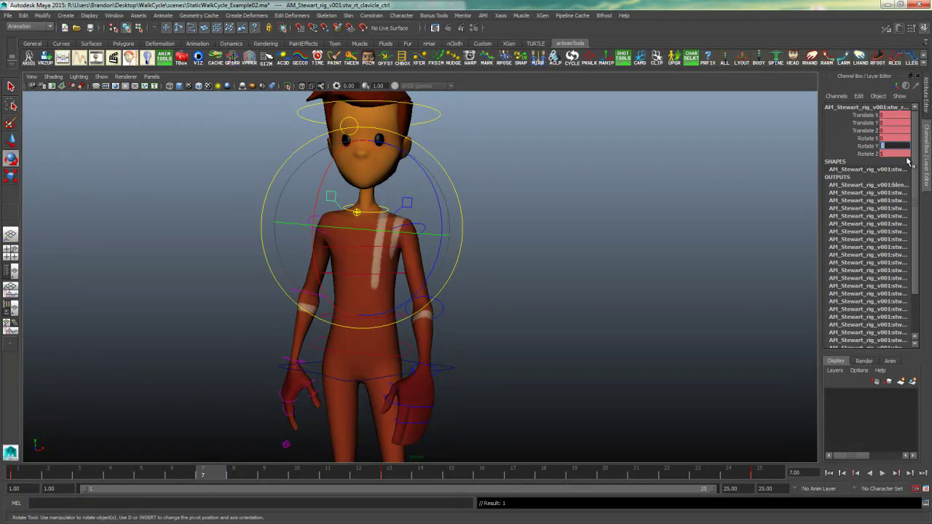
text(0)
key(Return)
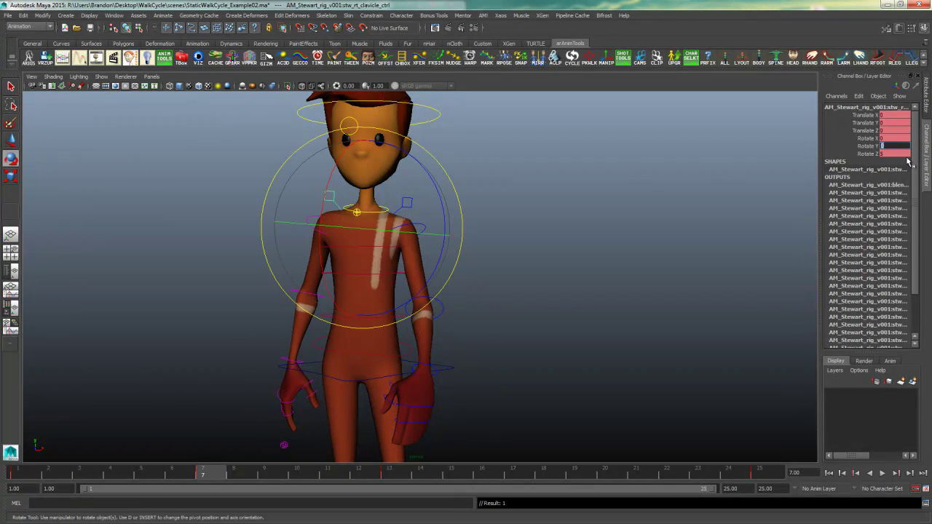
double_click(892, 153)
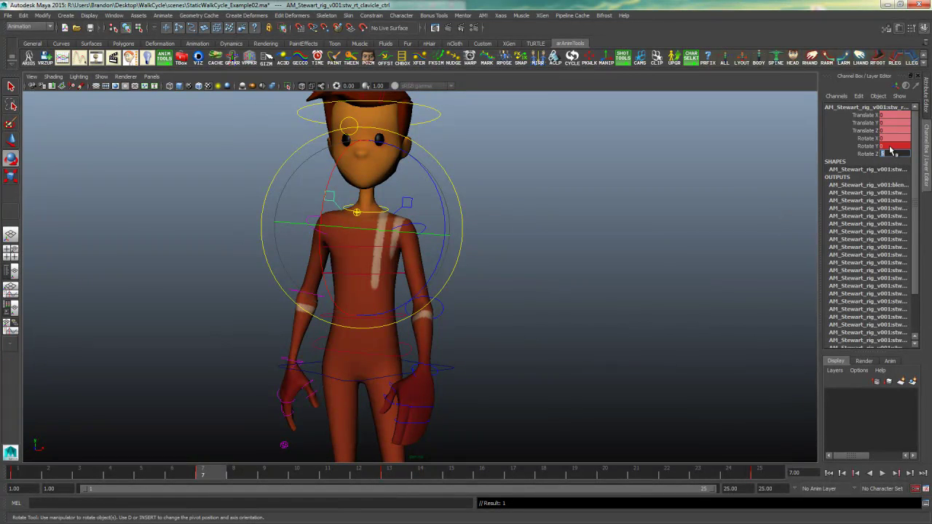
text(2.5)
key(Return)
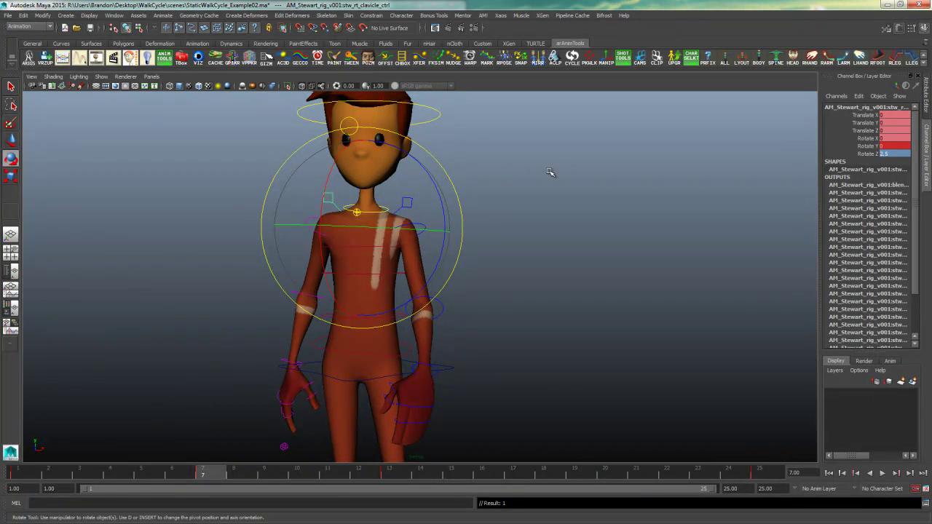
Set the left clavicle control's Rotate Z to -2.5 at frame 7 and check the shoulders
click(406, 203)
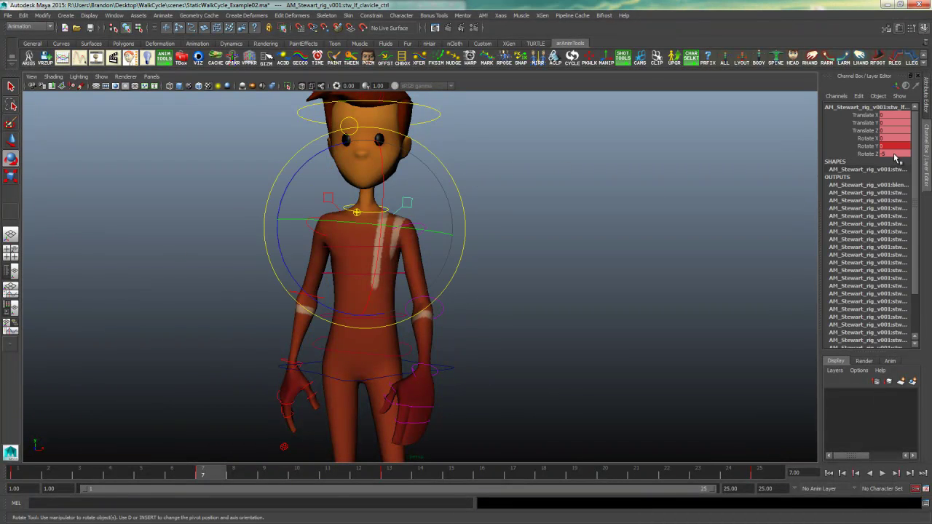
click(895, 153)
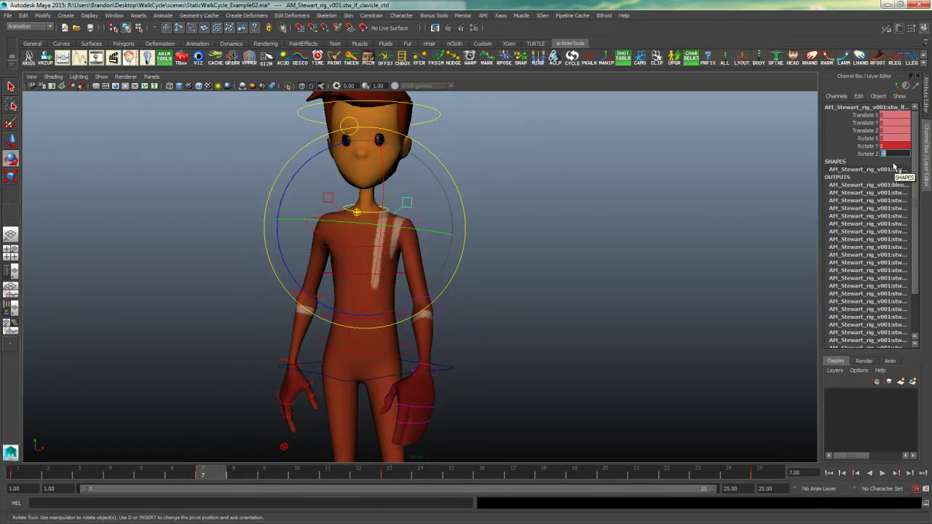
key(Return)
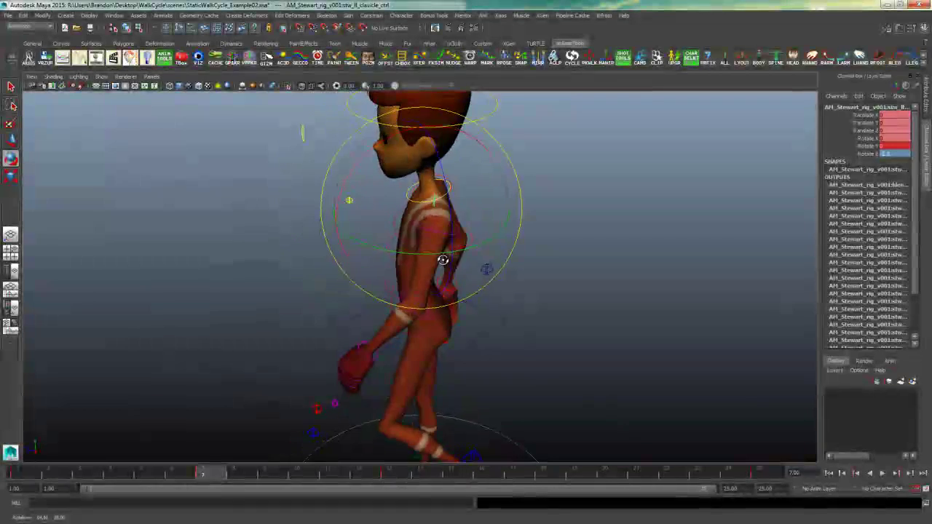
alt+drag(456, 254, 544, 269)
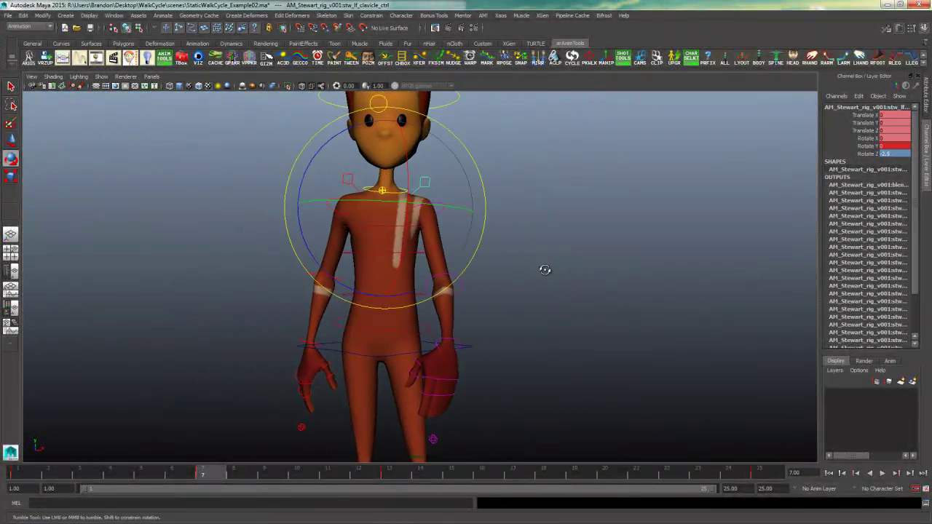
click(478, 206)
At frame 7, rotate the left upper arm FK control in the side view so the arm hangs down beside the body
click(456, 235)
alt+drag(456, 235, 561, 332)
key(space)
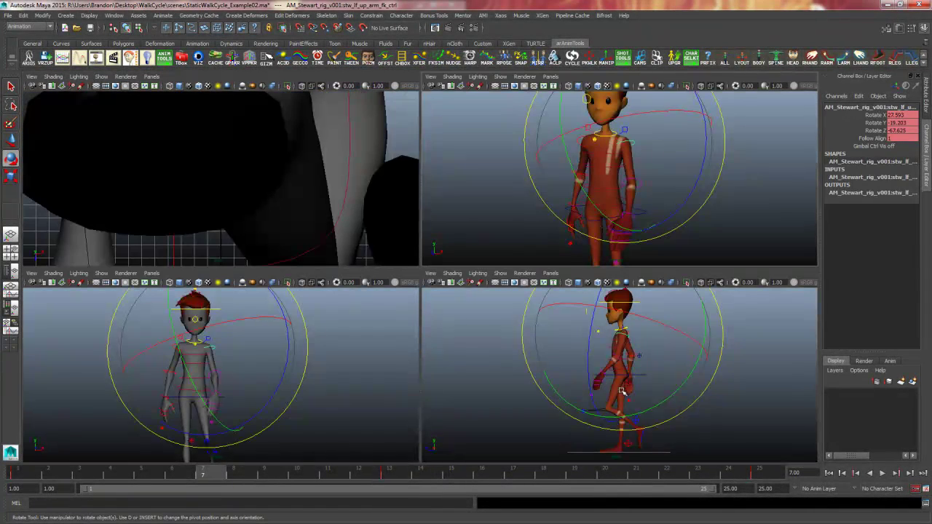
key(space)
drag(480, 289, 508, 290)
click(464, 259)
click(433, 246)
click(554, 276)
Rotate the left wrist FK control at frame 7 to about 22.7, -12.9 and 3, playing the animation to check the hand's drag
click(421, 286)
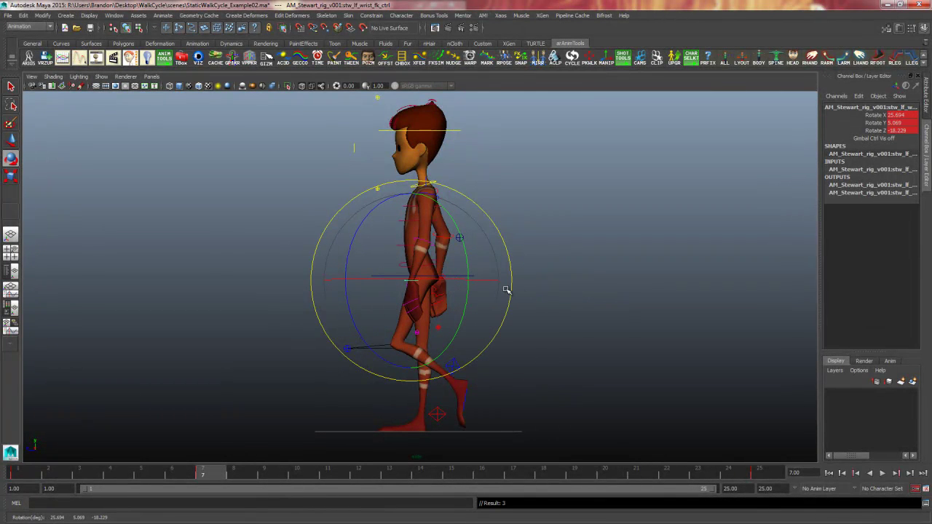
click(517, 297)
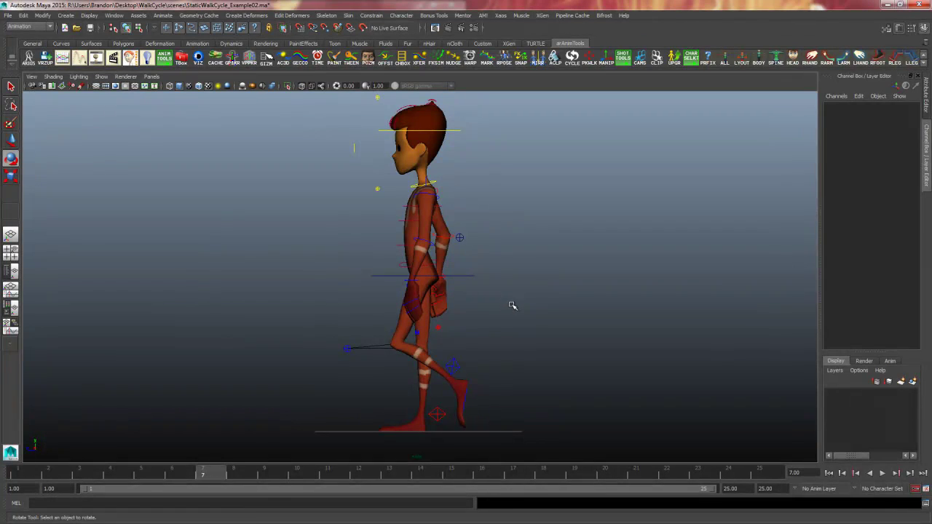
key(ctrl+z)
drag(513, 285, 504, 321)
key(alt+v)
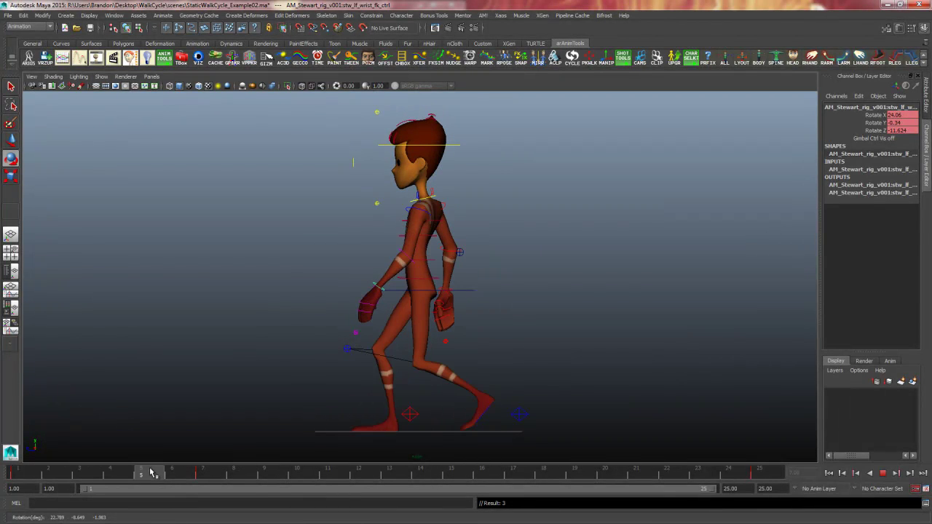
click(207, 475)
drag(518, 291, 467, 302)
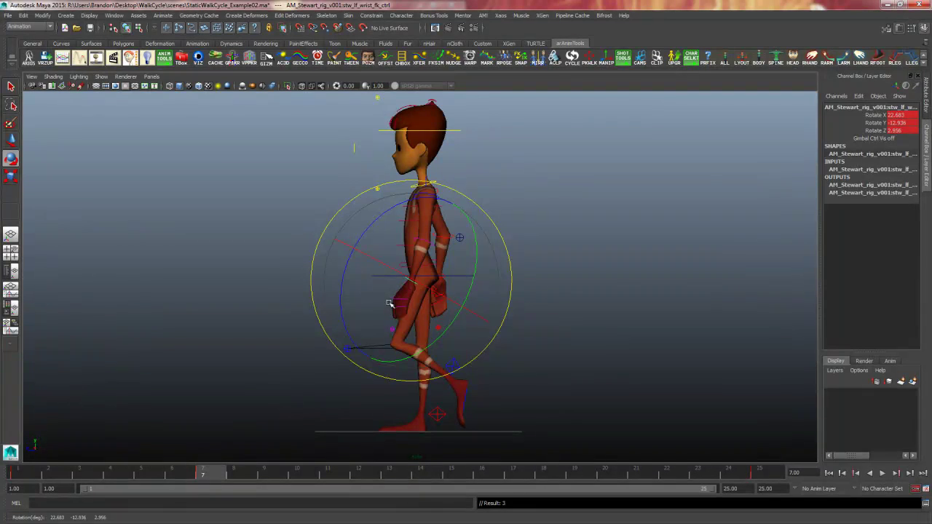
In the front view, rotate the left wrist FK control at frame 7 to about 25.8, -7.6 and 7.1
key(space)
key(space)
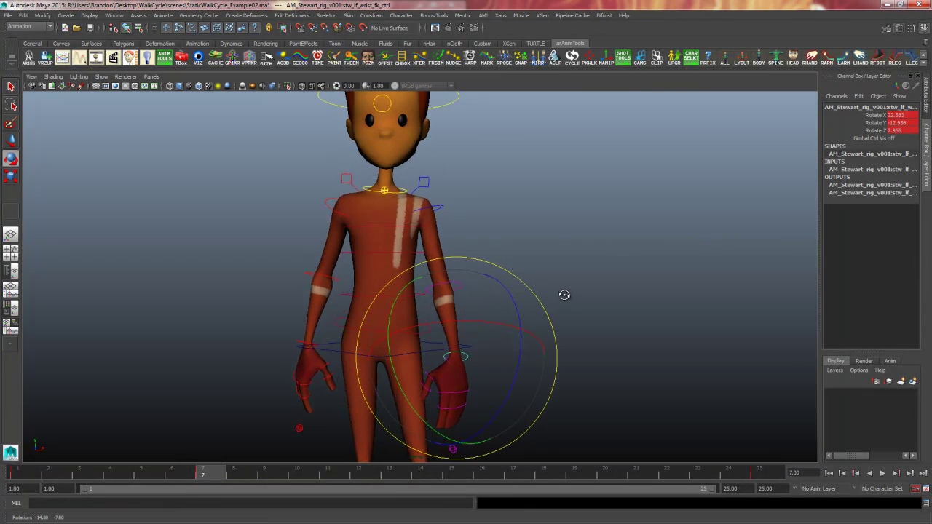
drag(538, 295, 522, 291)
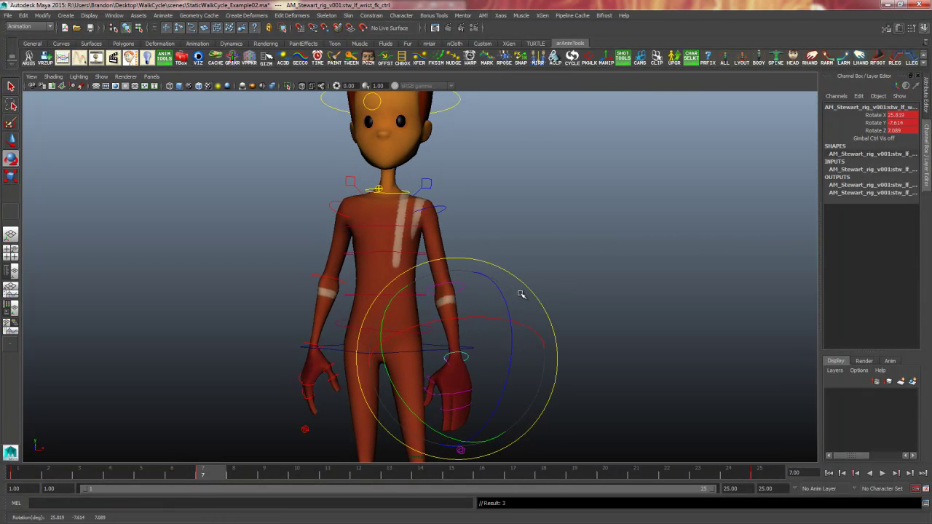
key(space)
key(space)
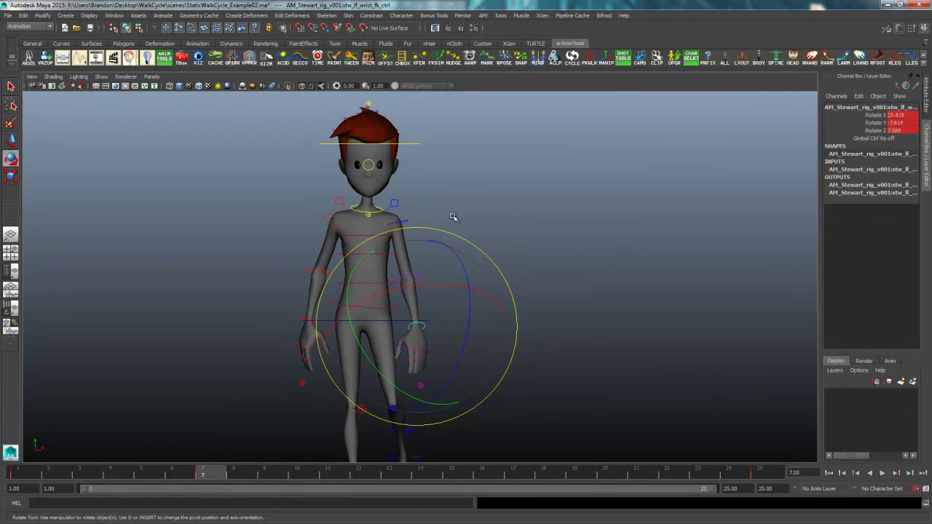
click(415, 222)
drag(420, 213, 416, 217)
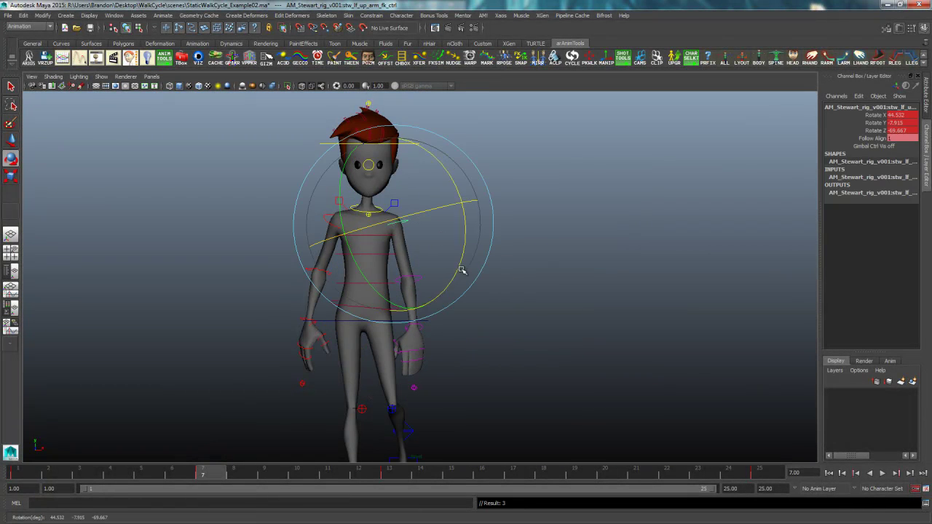
key(ctrl+z)
click(540, 260)
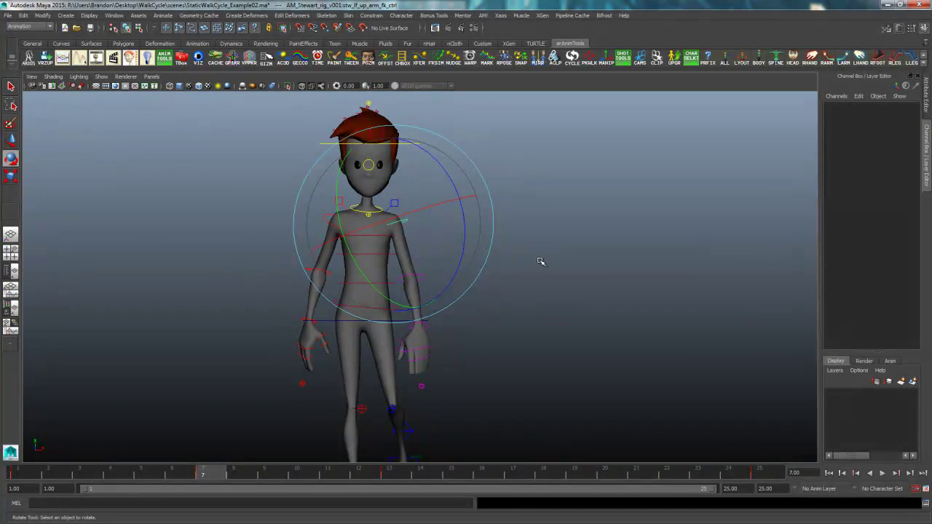
Rotate the right upper arm FK control at frame 7 to about 41.8, -2.9 and -69.7 so the arm hangs beside the body
click(333, 228)
key(space)
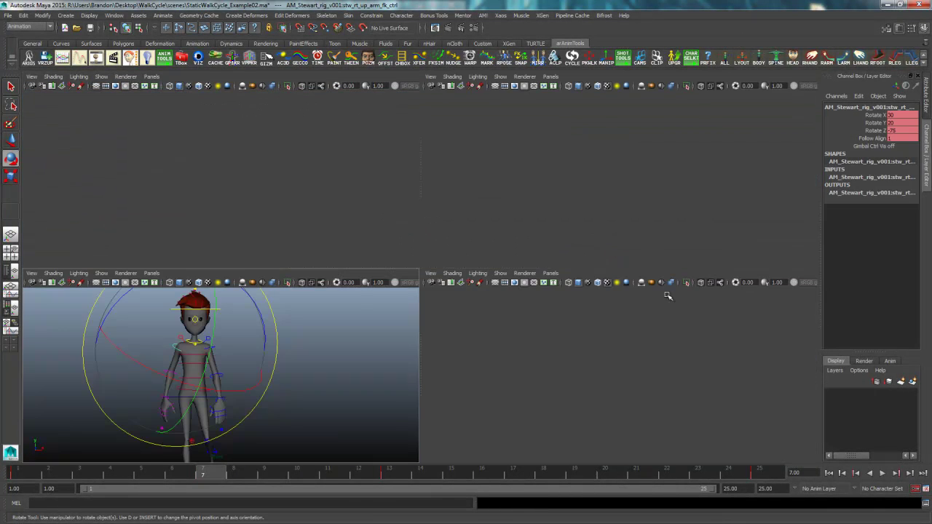
key(space)
drag(526, 181, 525, 214)
key(space)
key(space)
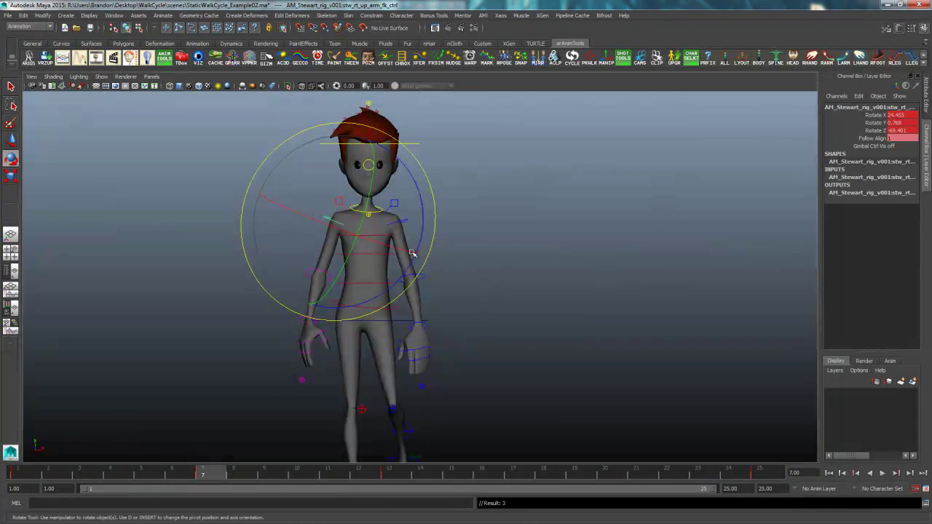
drag(399, 250, 377, 252)
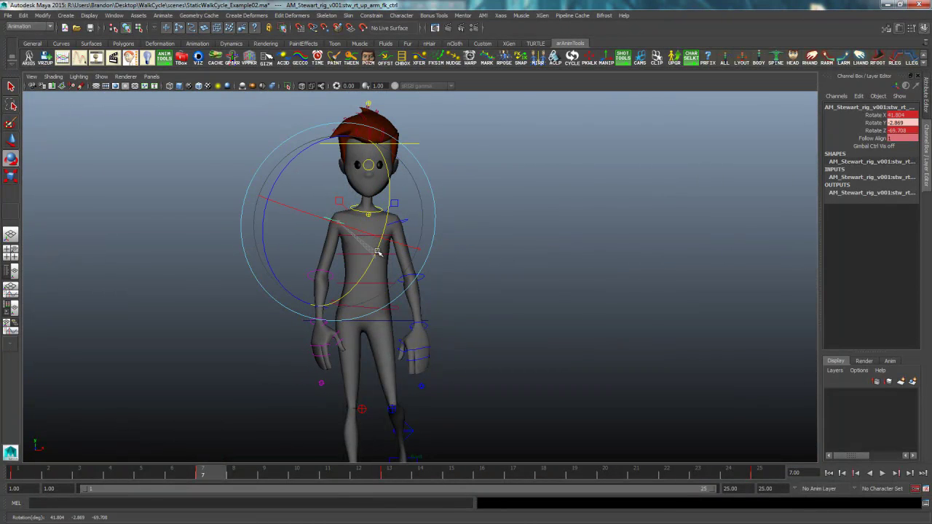
click(481, 290)
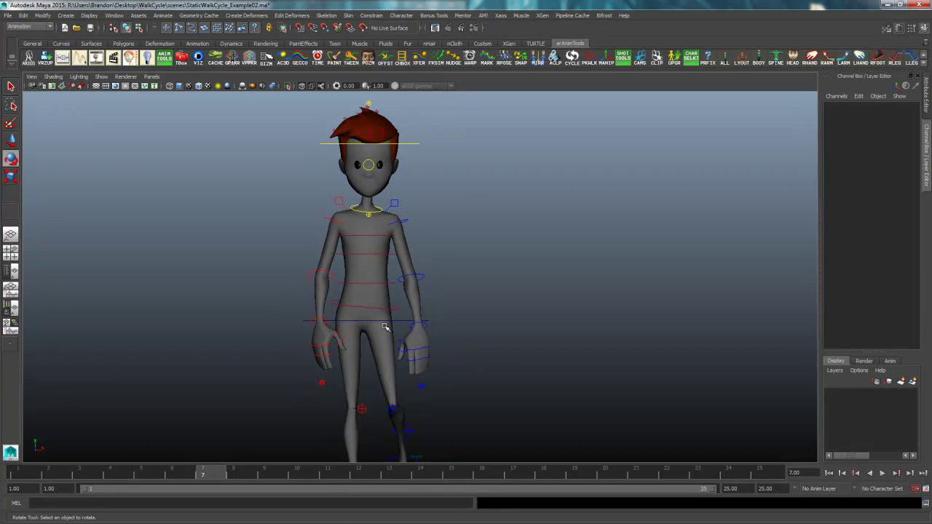
Rotate the right wrist FK control at frame 7, working from the character's right side
click(322, 320)
key(space)
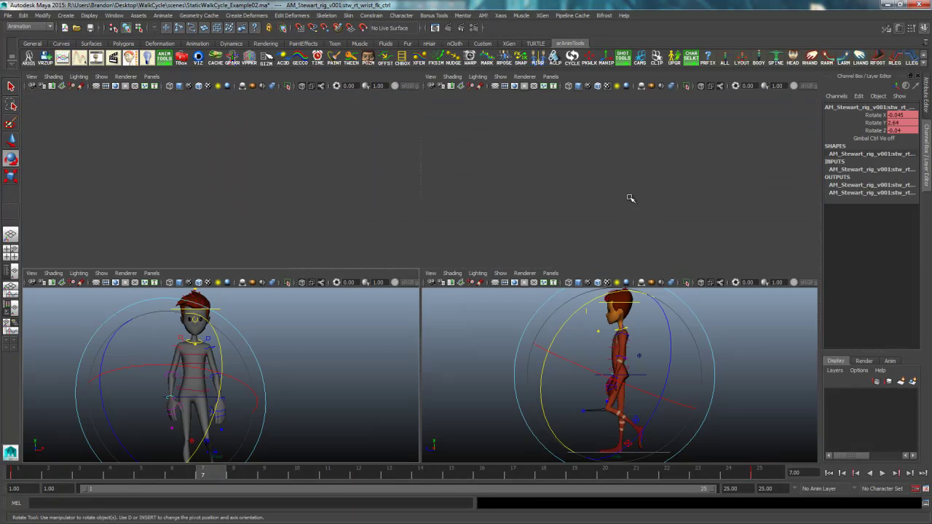
key(space)
alt+drag(445, 306, 537, 294)
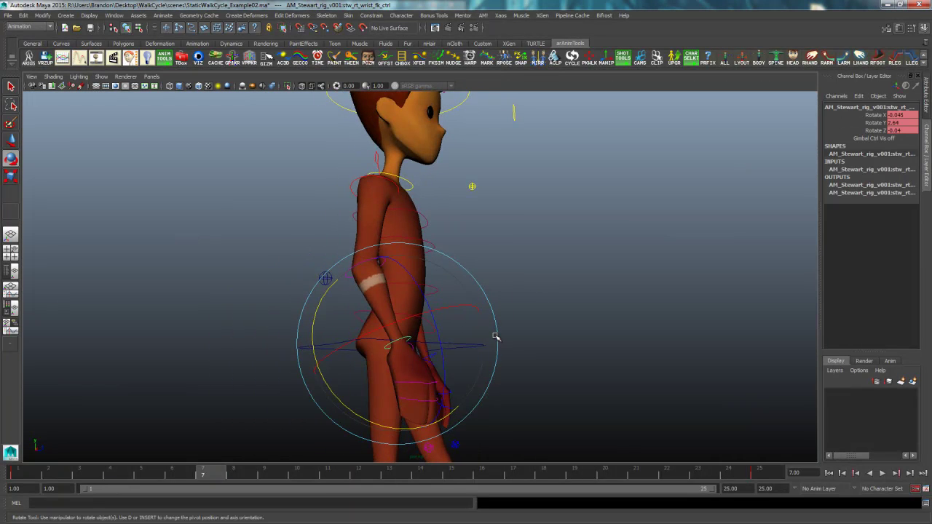
drag(497, 337, 475, 333)
Rotate the right elbow FK control at frame 7 to straighten the forearm slightly
click(348, 292)
click(348, 292)
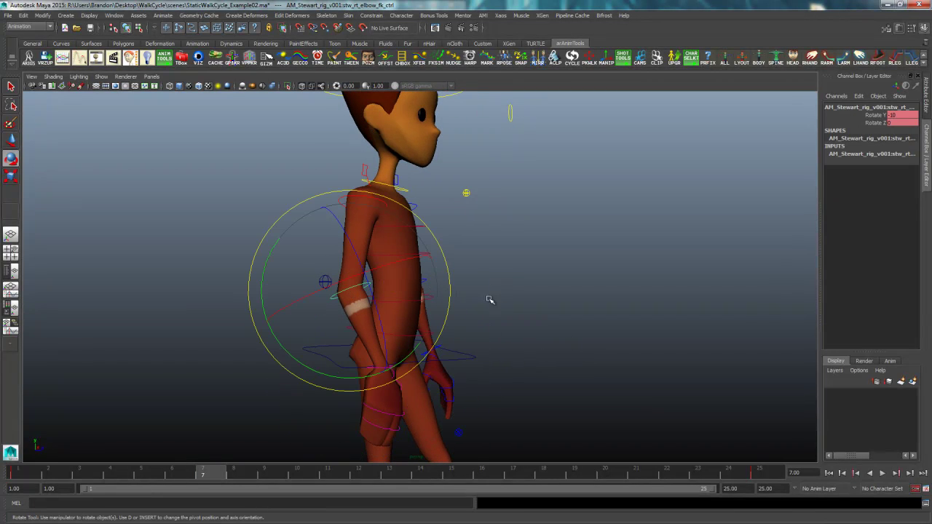
mouse_move(275, 334)
mouse_down()
mouse_move(257, 321)
mouse_move(270, 327)
mouse_up()
alt+drag(269, 327, 379, 292)
click(379, 292)
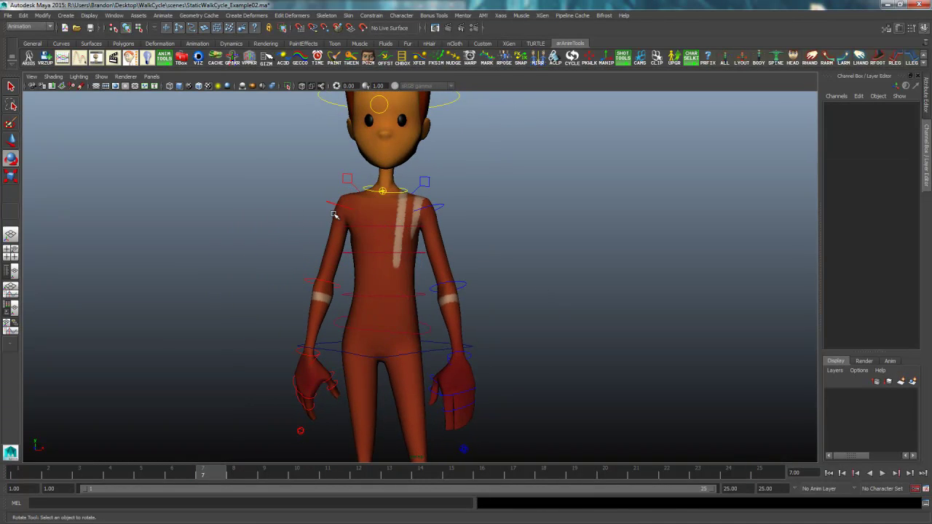
Refine the right upper arm FK control's rotation at frame 7 to about 37.6, -2.8 and -71.7
click(347, 209)
key(space)
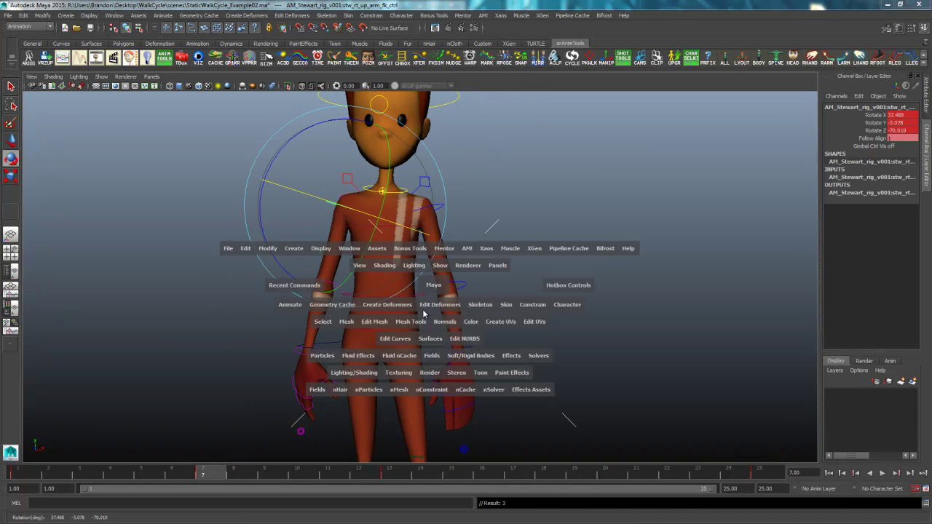
key(space)
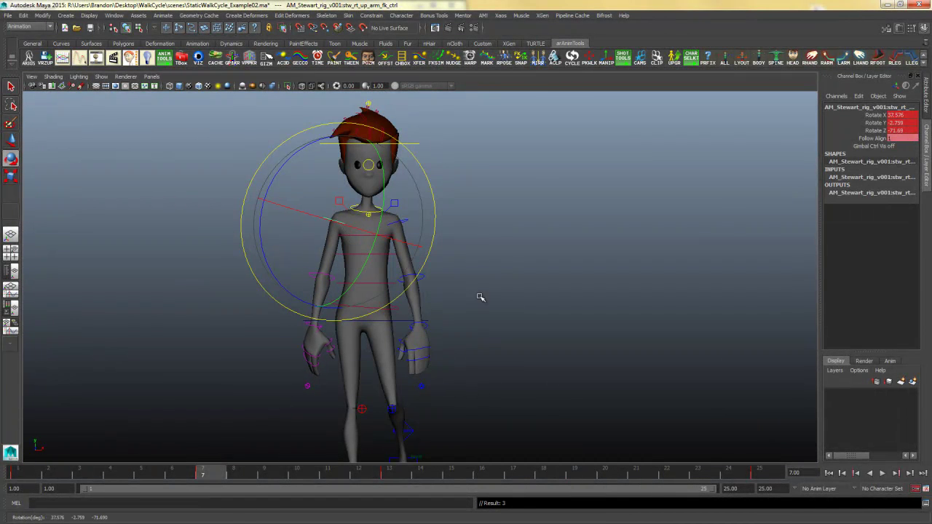
click(483, 296)
Rotate the right wrist FK control at frame 7 to about 7.5, 17.9 and -13.6 and check the pose from several angles
click(318, 323)
drag(226, 283, 218, 287)
key(space)
key(space)
alt+drag(661, 250, 602, 256)
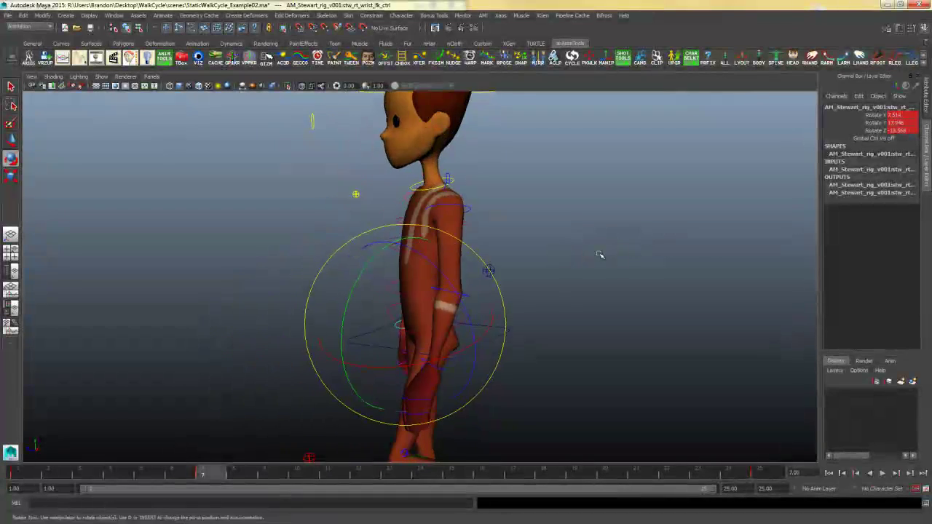
scroll(602, 256, down, 3)
alt+drag(467, 291, 535, 302)
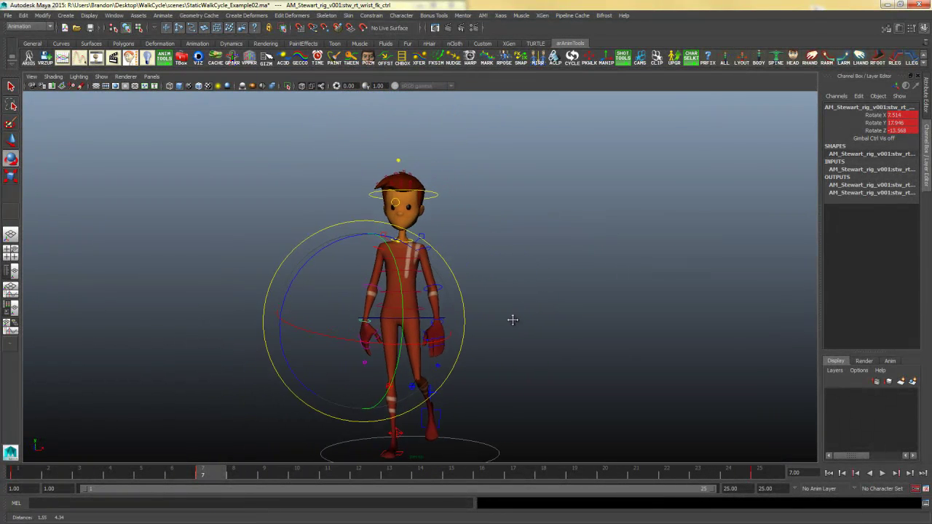
scroll(641, 313, up, 5)
Select the clavicle, upper arm, elbow and wrist controls of both arms and copy their frame 7 pose to frame 19
key(q)
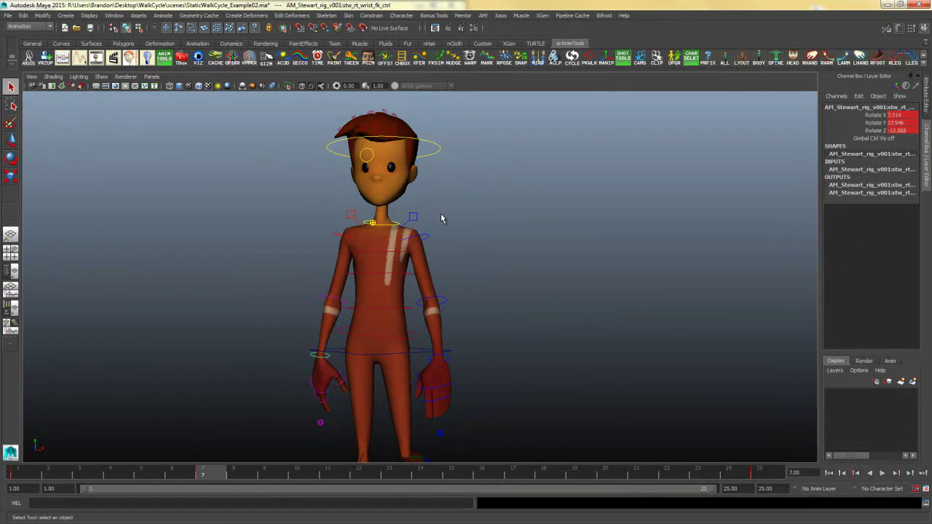
scroll(462, 236, up, 3)
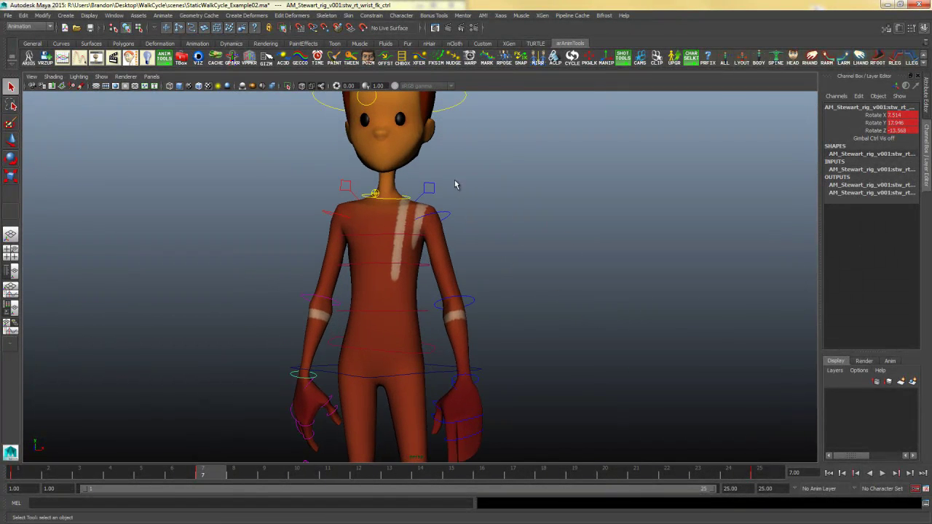
click(429, 189)
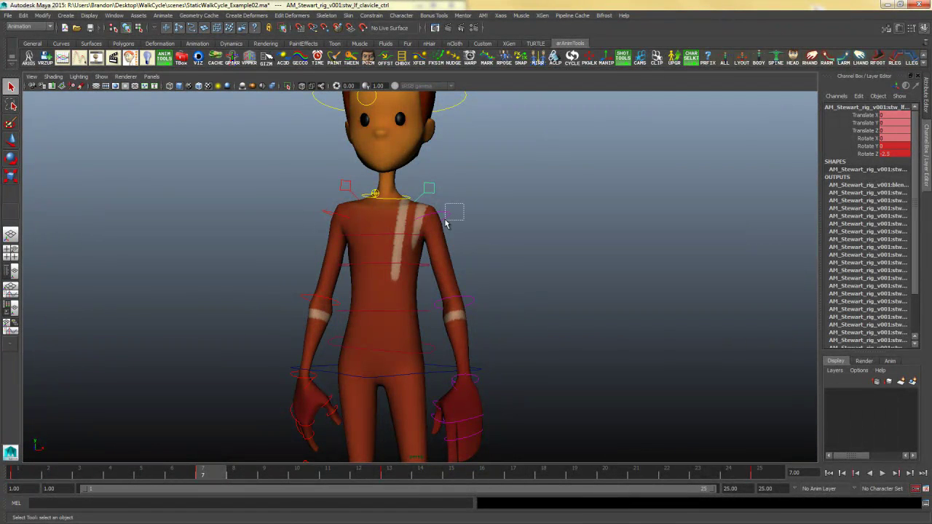
drag(446, 221, 447, 223)
shift+drag(472, 307, 472, 307)
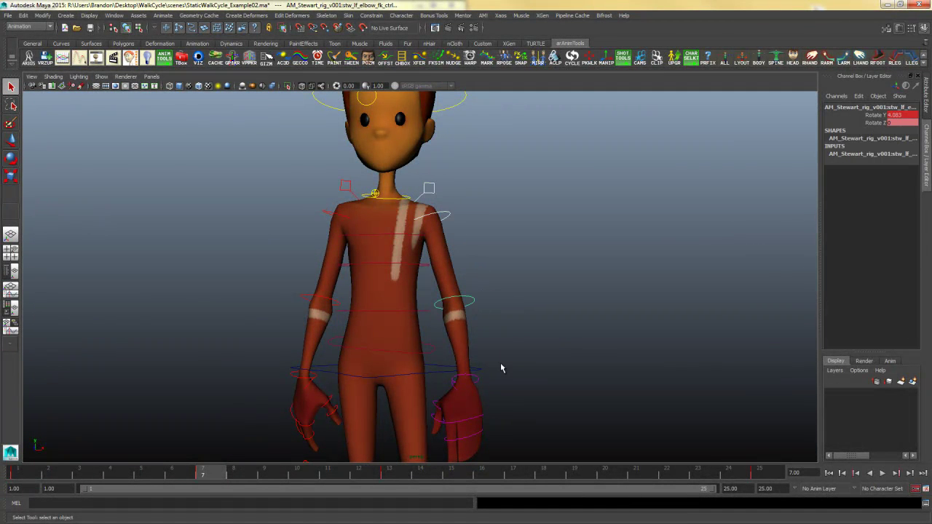
shift+click(477, 385)
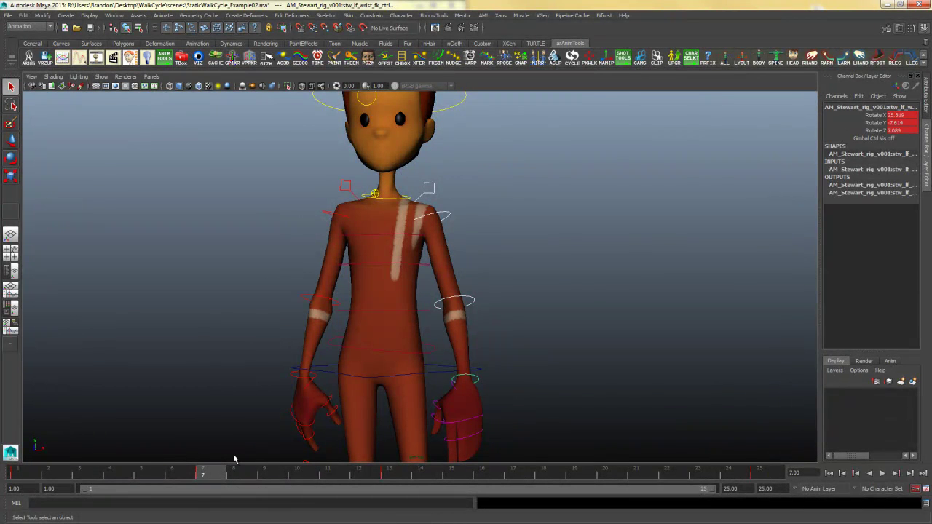
click(348, 190)
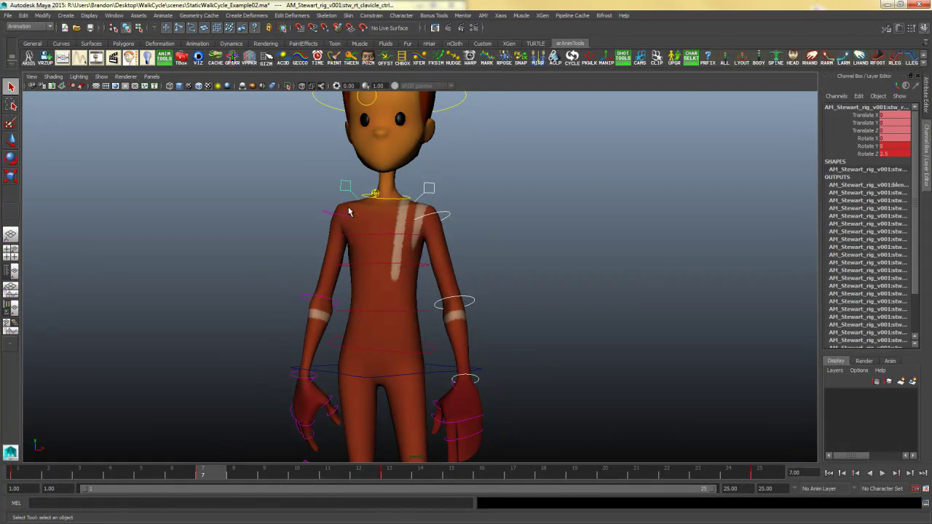
click(329, 216)
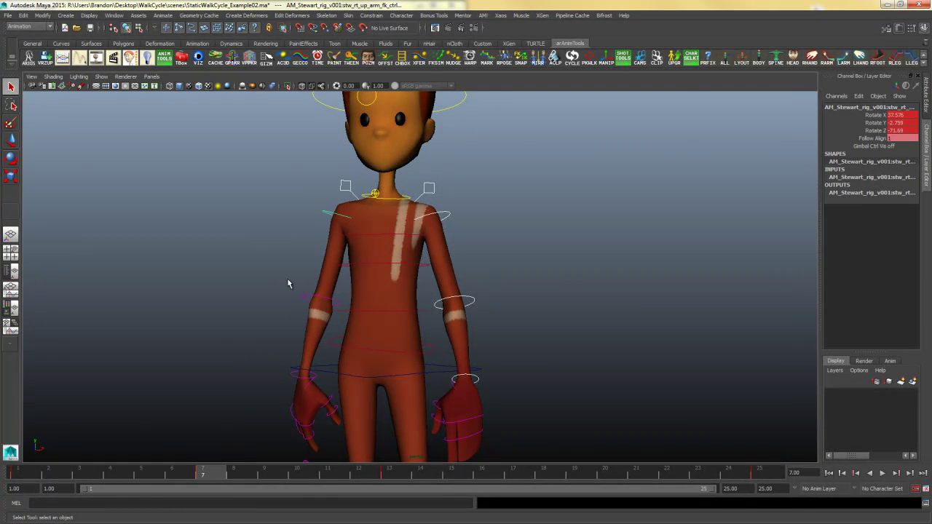
click(308, 304)
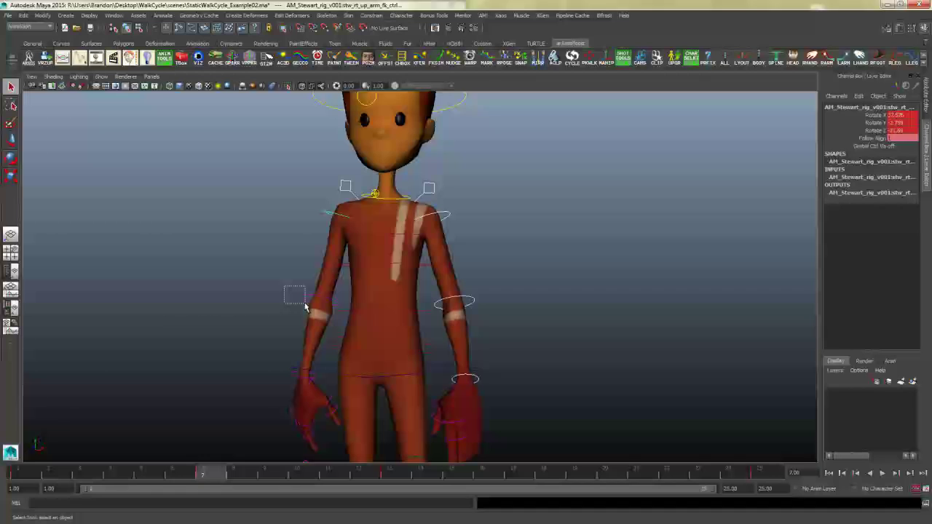
click(295, 380)
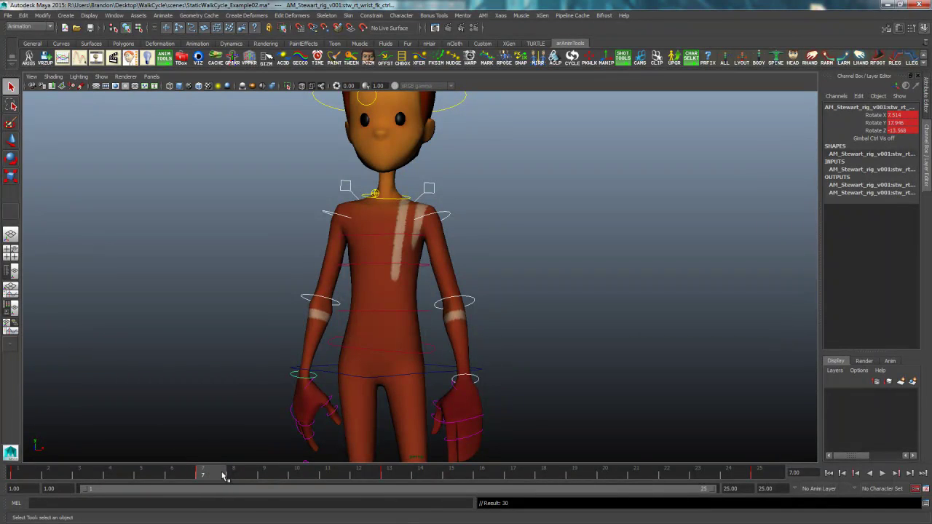
drag(224, 475, 567, 481)
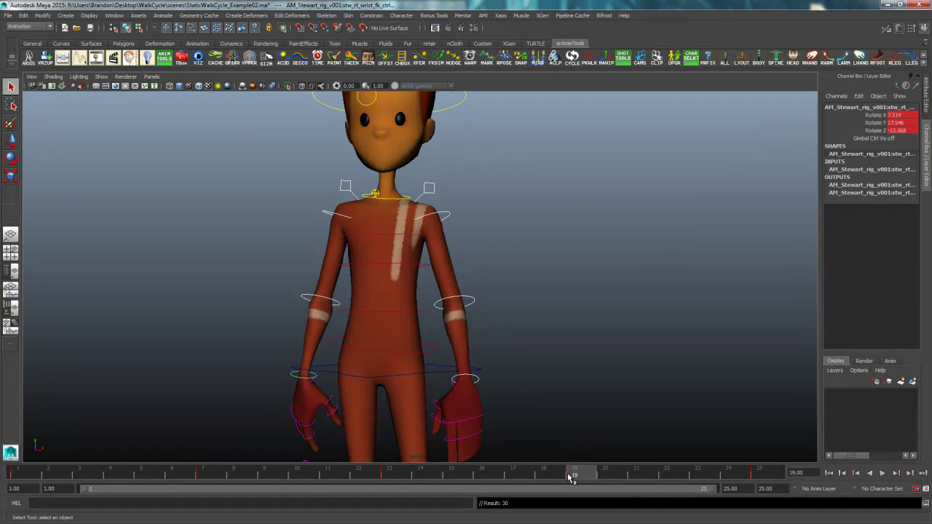
At frame 19, rotate the left wrist FK control's Z to about -25.7 so the hand drags the opposite way
alt+drag(539, 445, 594, 404)
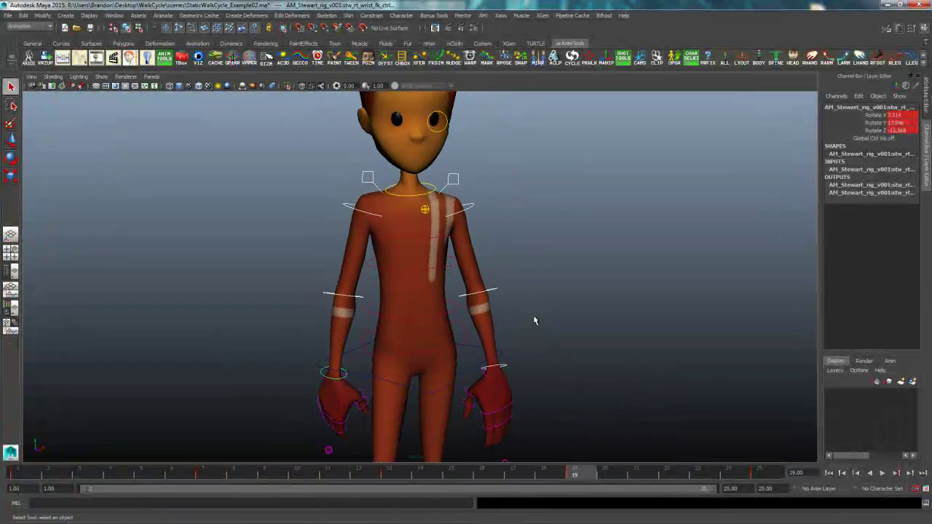
alt+drag(562, 287, 508, 290)
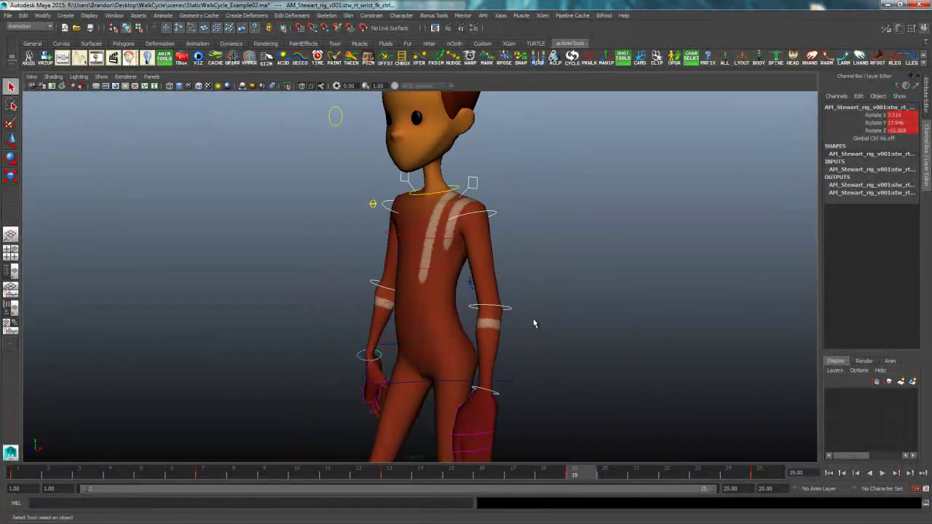
mouse_move(534, 323)
alt+mouse_down()
mouse_move(520, 302)
mouse_move(545, 317)
alt+mouse_up()
click(509, 298)
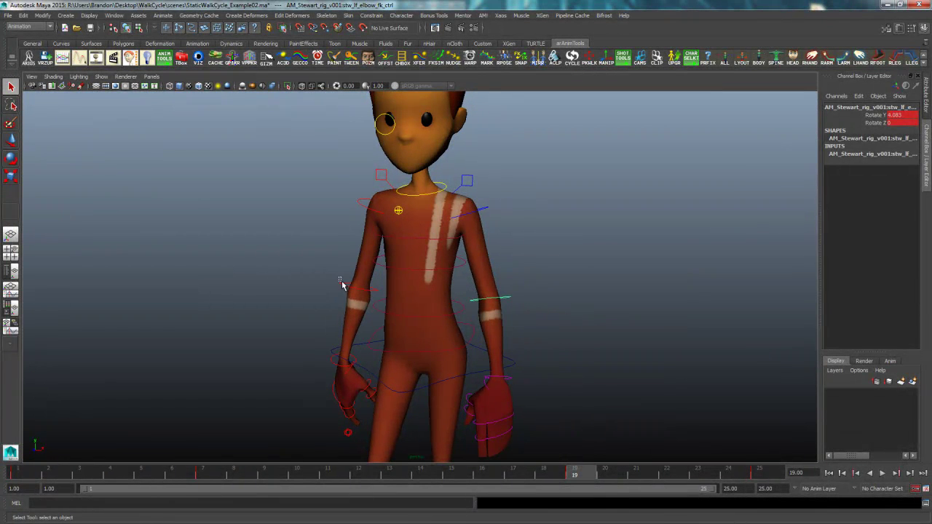
key(e)
mouse_move(530, 303)
alt+mouse_down()
mouse_move(587, 296)
mouse_move(515, 303)
alt+mouse_up()
alt+drag(450, 303, 456, 337)
click(512, 298)
click(432, 337)
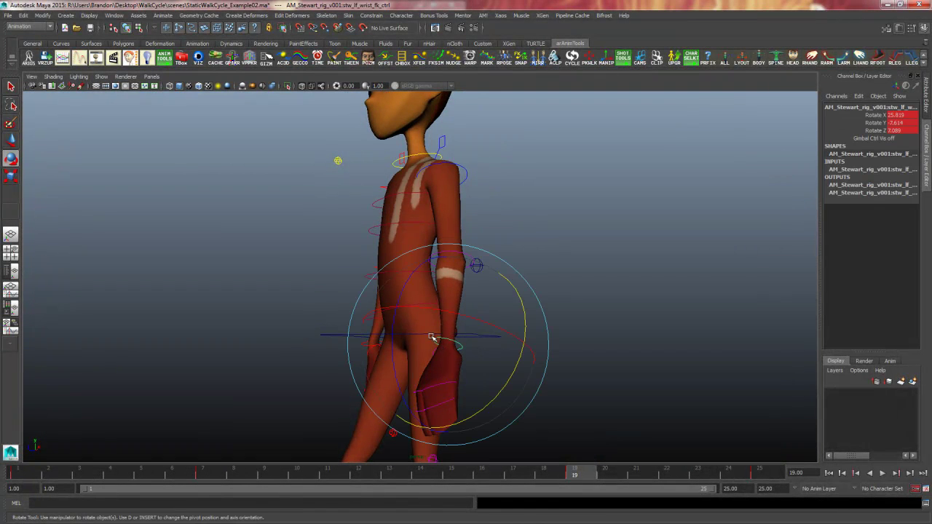
drag(390, 322, 392, 338)
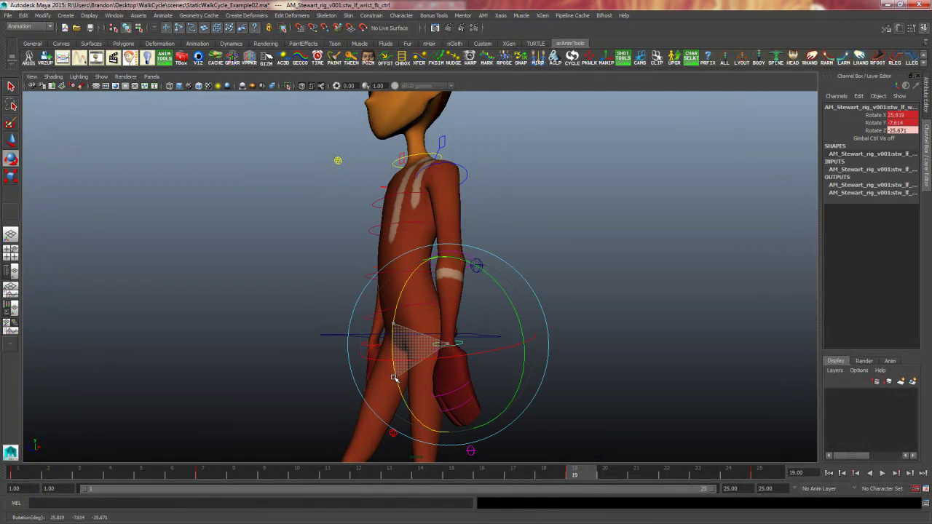
drag(393, 377, 395, 378)
alt+drag(427, 376, 588, 386)
click(542, 346)
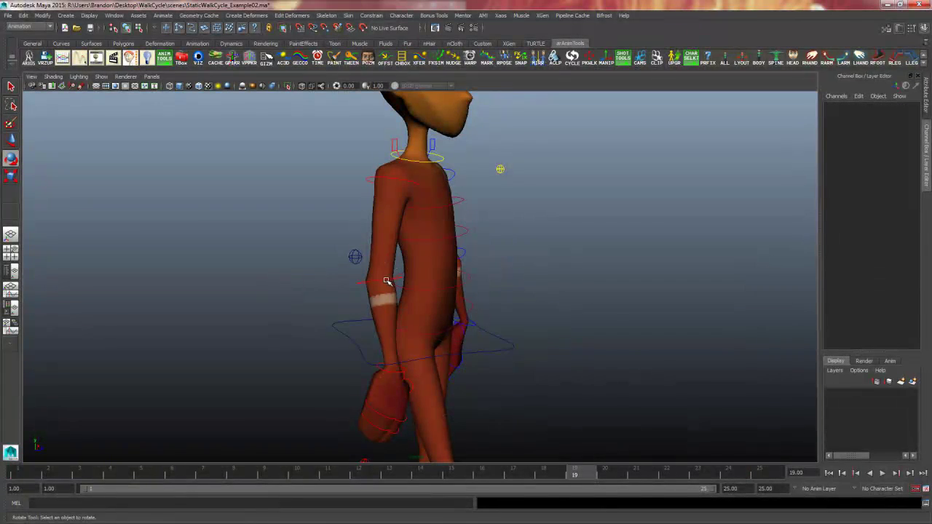
Rotate the right wrist FK control at frame 19 to about 0.9, -5.2 and 5.0 and key it
click(386, 281)
alt+drag(451, 306, 607, 319)
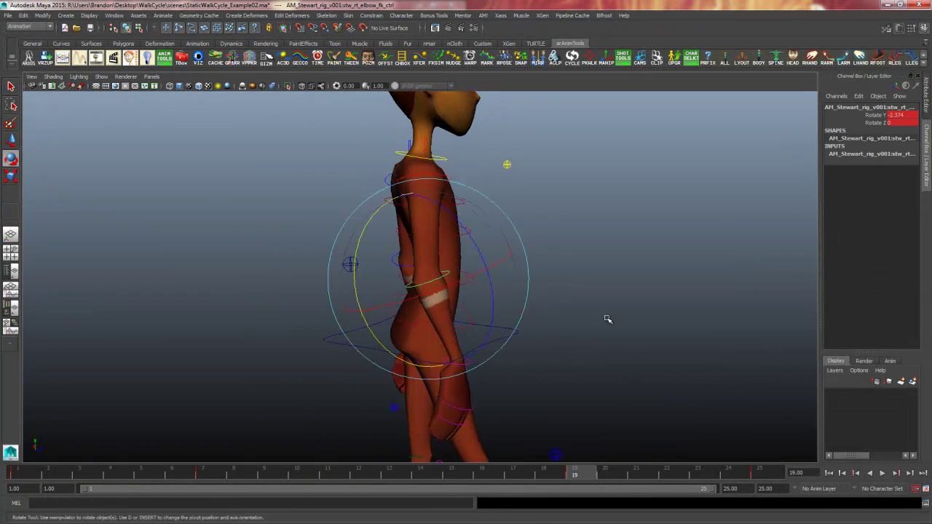
click(474, 360)
click(471, 342)
alt+drag(501, 310, 388, 322)
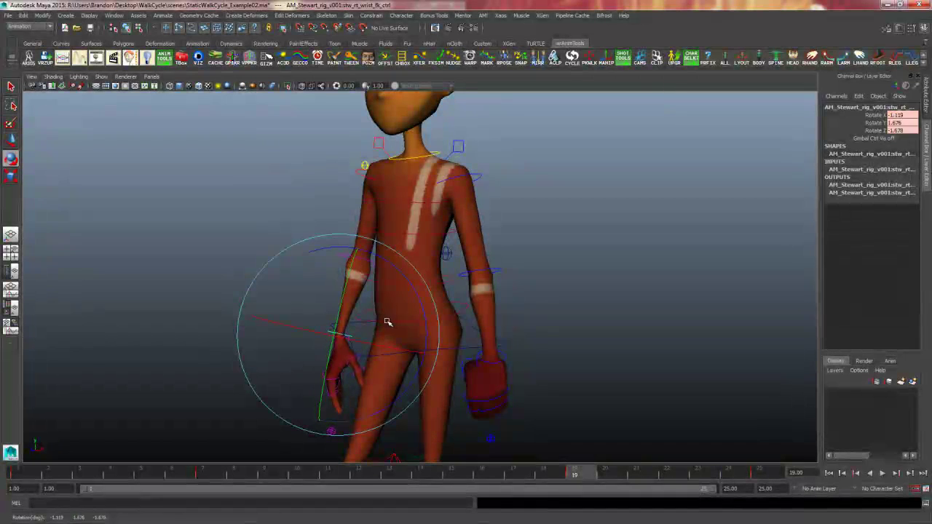
key(s)
drag(310, 271, 63, 257)
key(s)
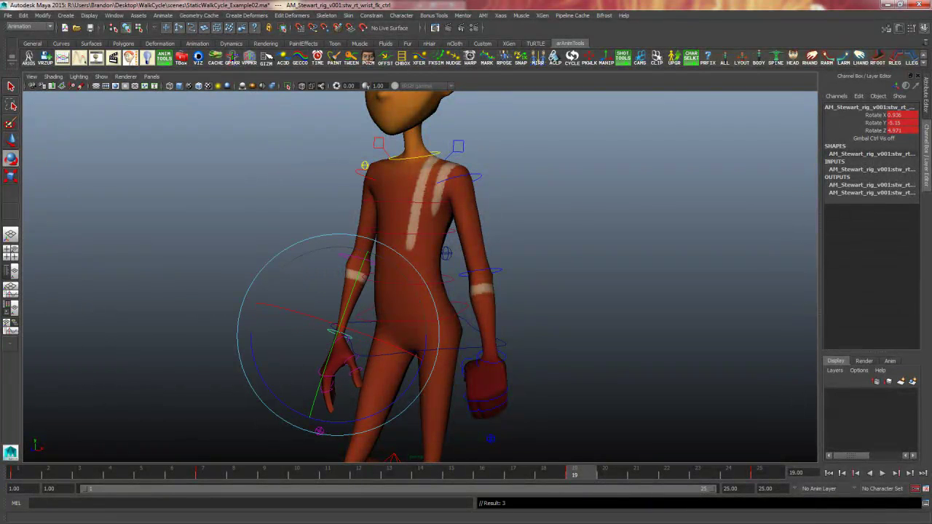
Inspect the frame 19 arm pose from the side, back and front
click(273, 233)
alt+drag(273, 233, 728, 281)
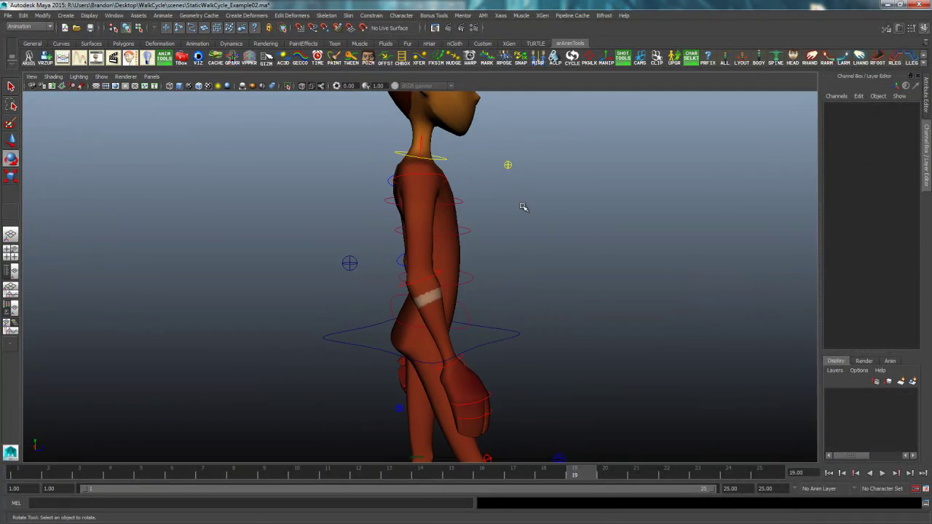
click(445, 181)
drag(515, 219, 446, 258)
click(446, 188)
click(417, 195)
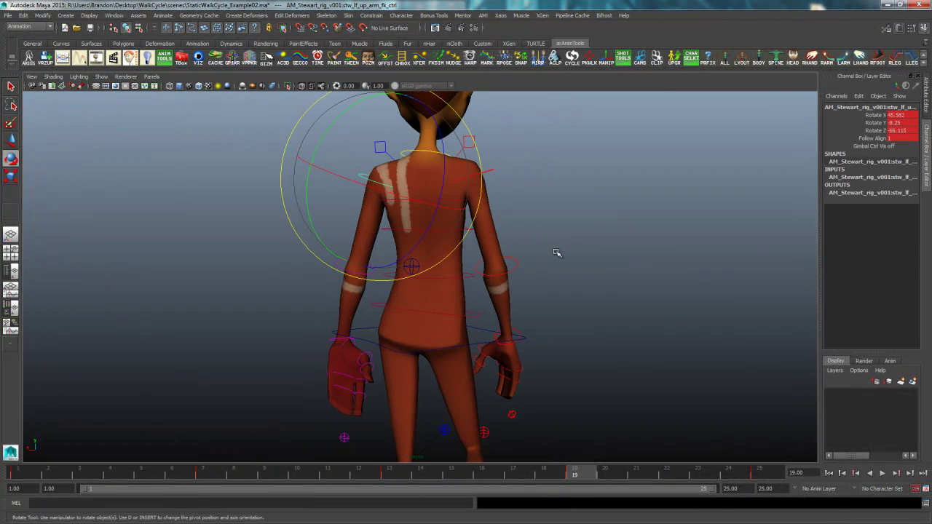
alt+drag(561, 292, 602, 308)
key(space)
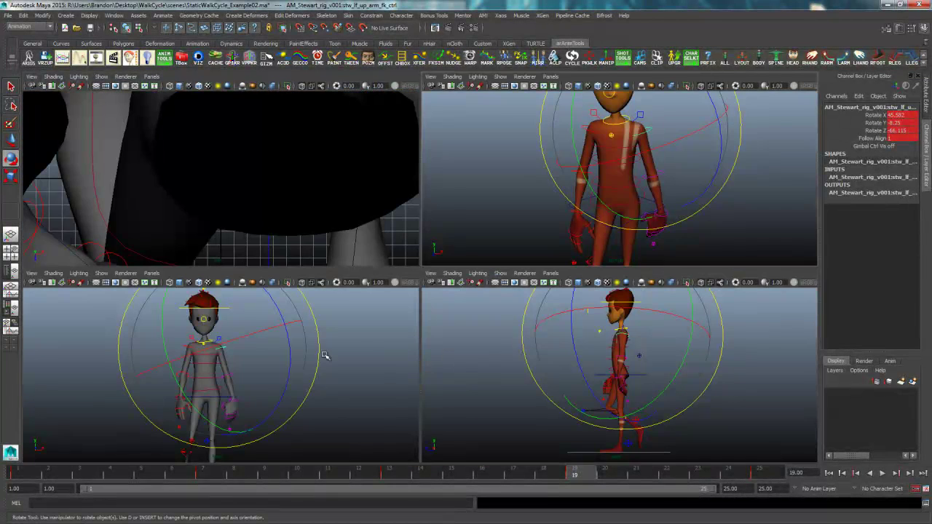
key(space)
click(542, 274)
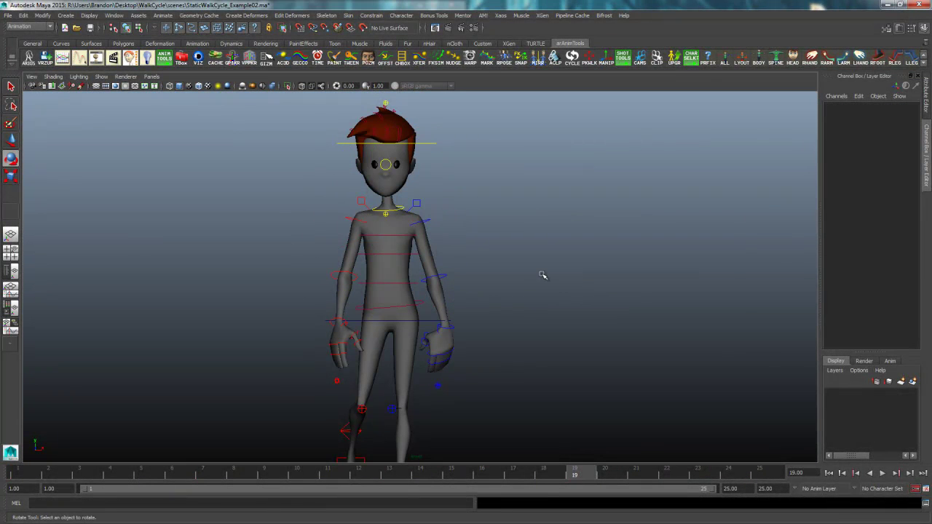
Rotate the neck control at frame 19 to about -7.4, 0.4 and 1.8 in the front view
click(400, 212)
click(539, 284)
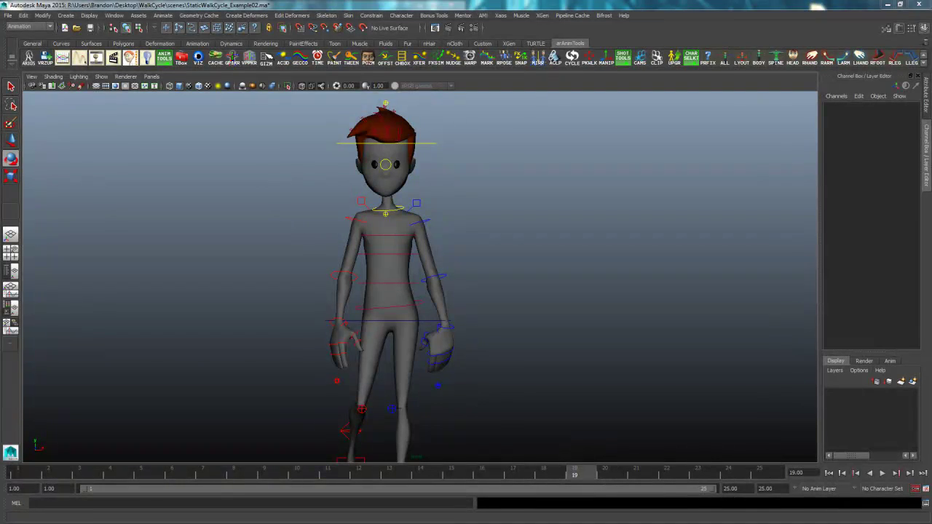
click(400, 211)
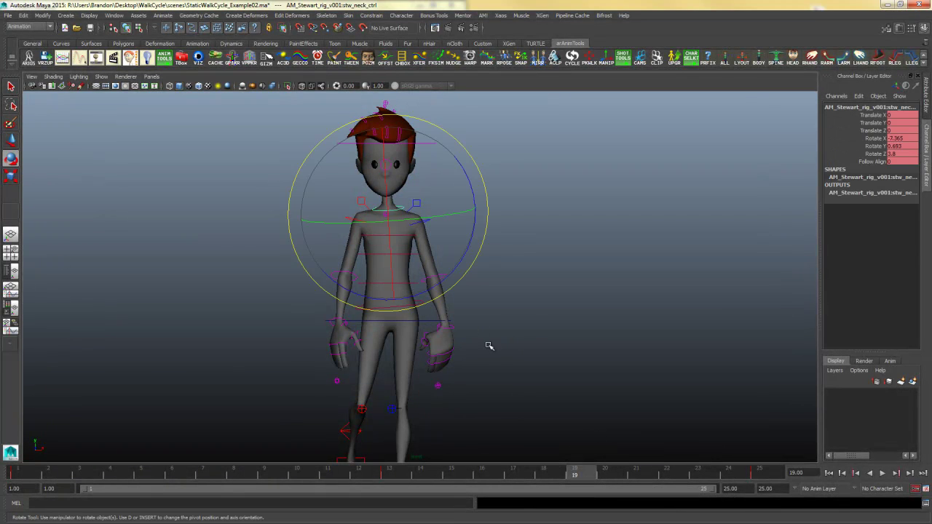
drag(474, 196, 475, 199)
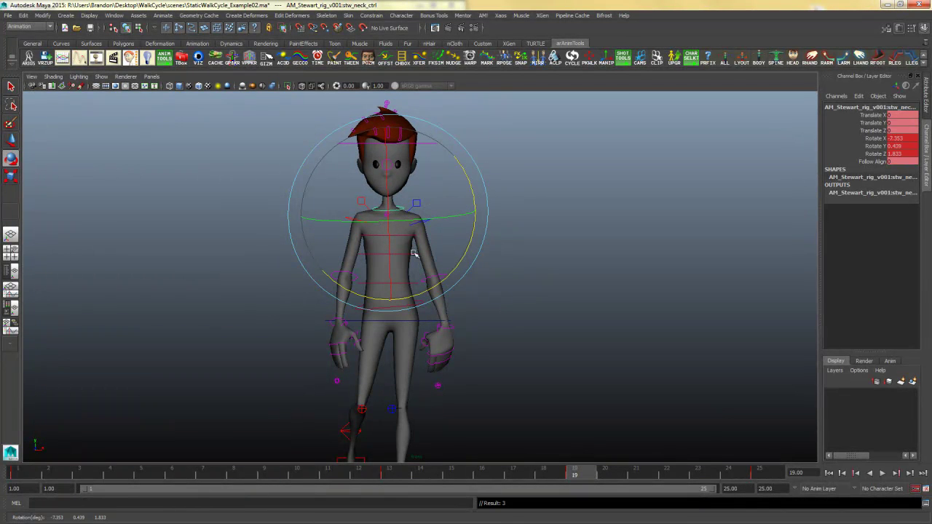
Rotate the neck control at frame 7 to about -2.6, -0.9 and -0.1 and key it
click(206, 470)
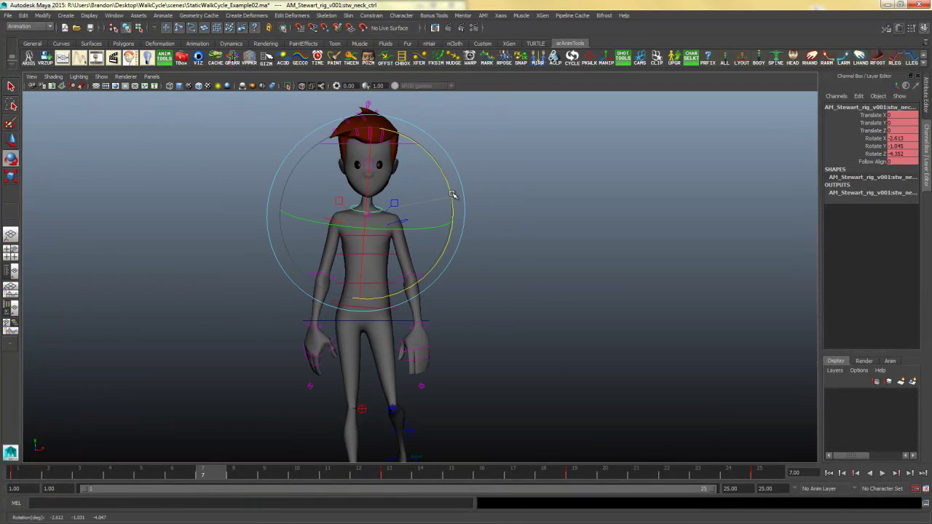
drag(453, 195, 455, 199)
key(s)
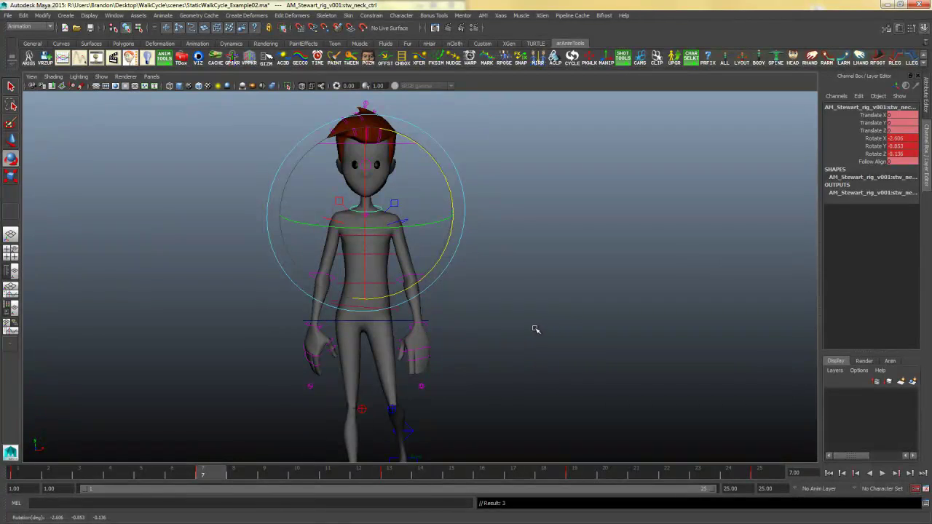
Play back the walk cycle in the perspective view and review the frame 7 pose from several angles
click(536, 329)
key(space)
key(space)
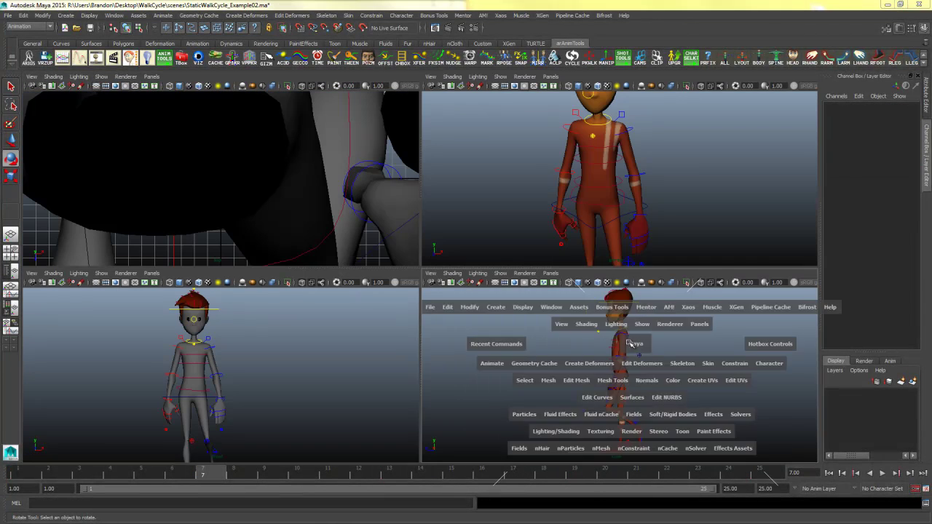
key(space)
key(space)
key(space)
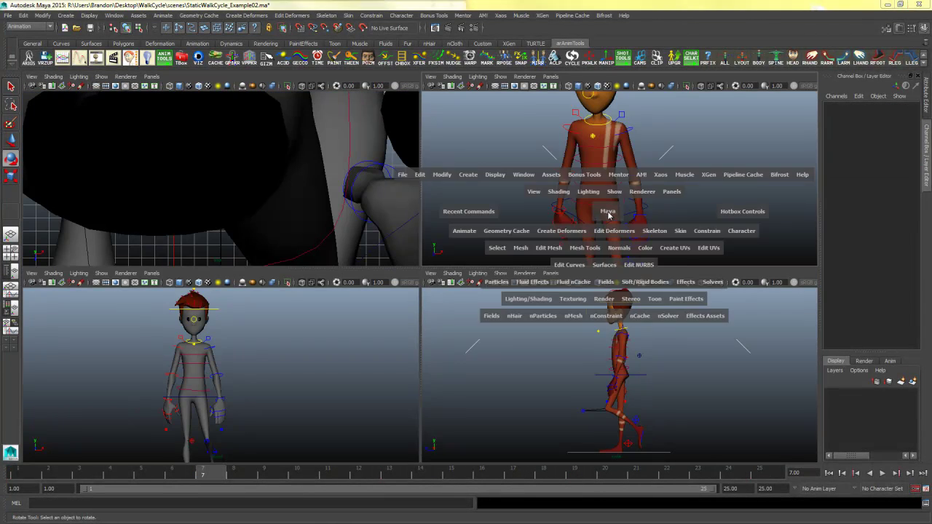
key(alt+v)
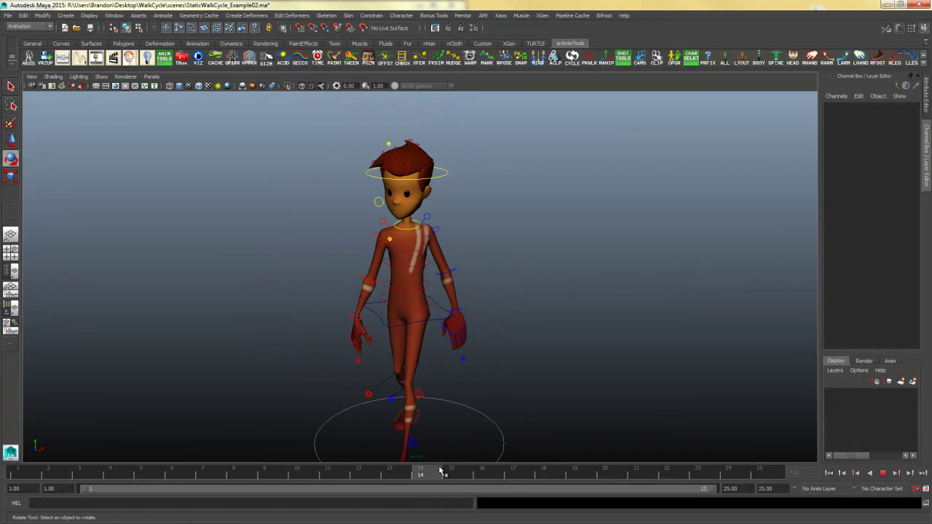
drag(707, 474, 203, 475)
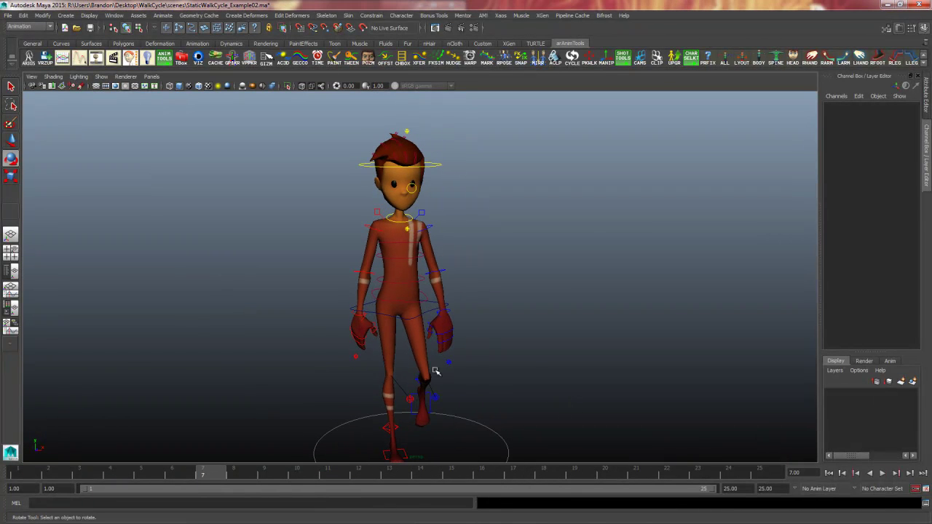
drag(197, 401, 593, 343)
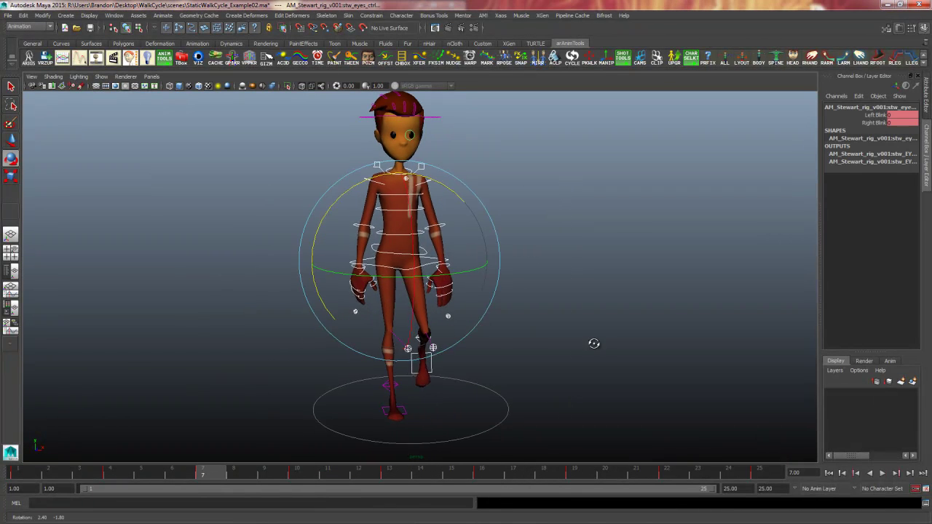
alt+right_drag(556, 371, 692, 368)
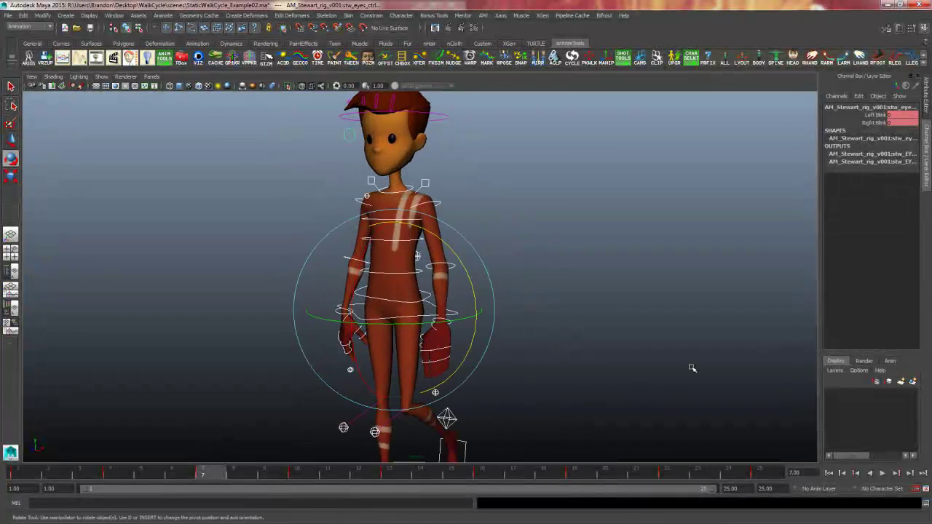
click(624, 329)
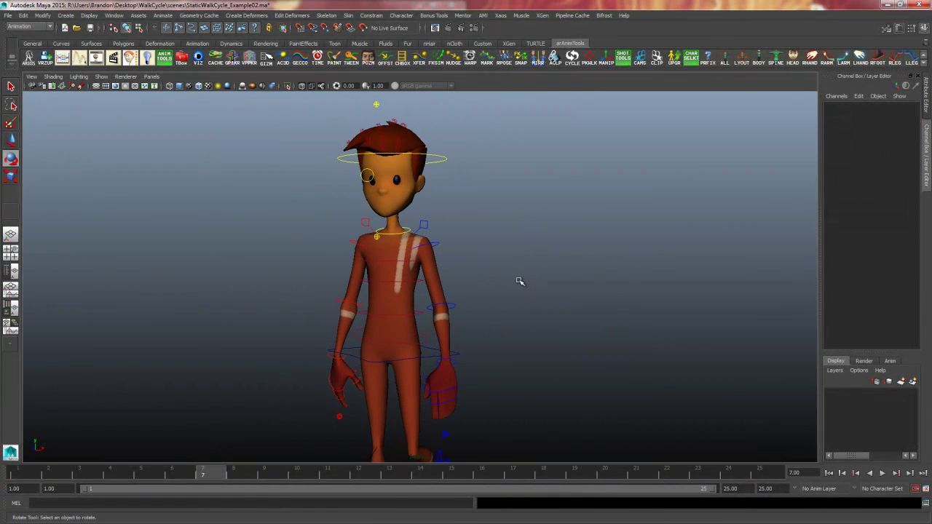
At frame 4, swing the left upper arm FK control forward to about 19.3, -38.8 and -63.3 in the side view
key(q)
click(446, 246)
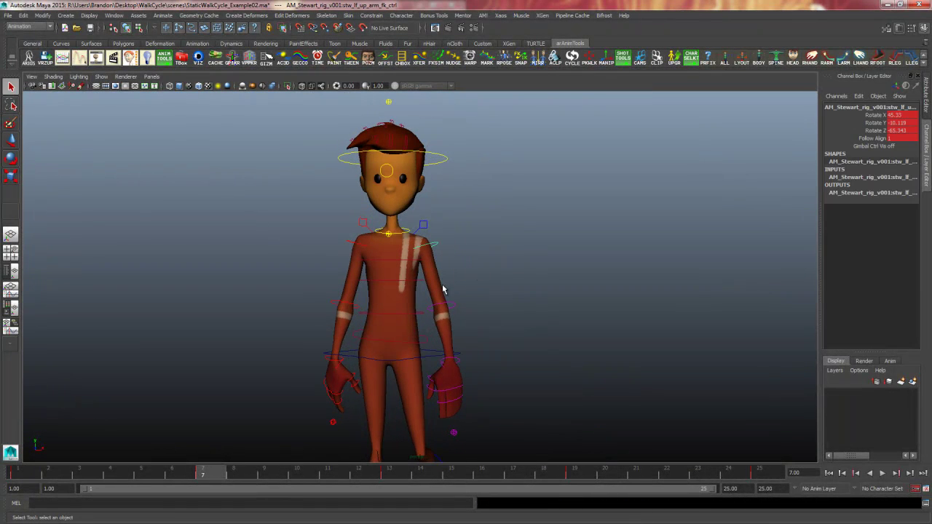
click(120, 474)
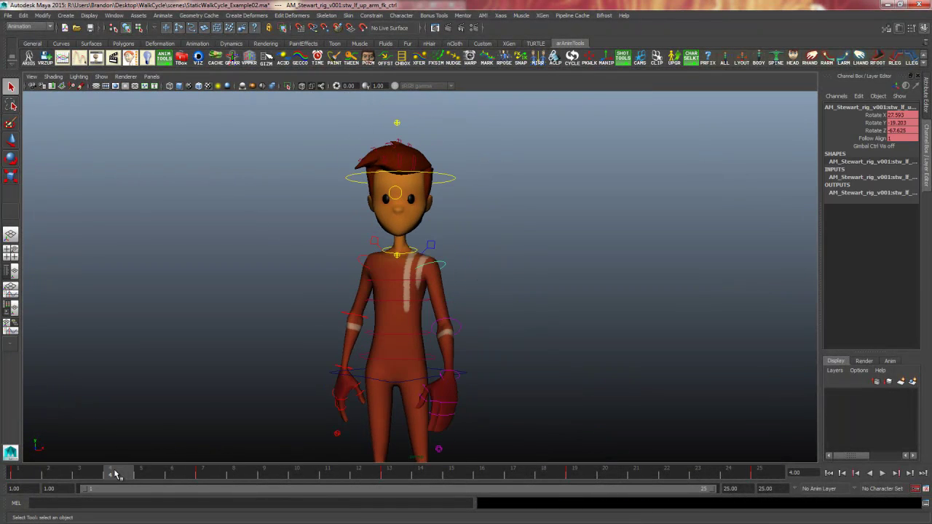
mouse_move(512, 366)
alt+mouse_down()
mouse_move(555, 368)
mouse_move(528, 368)
alt+mouse_up()
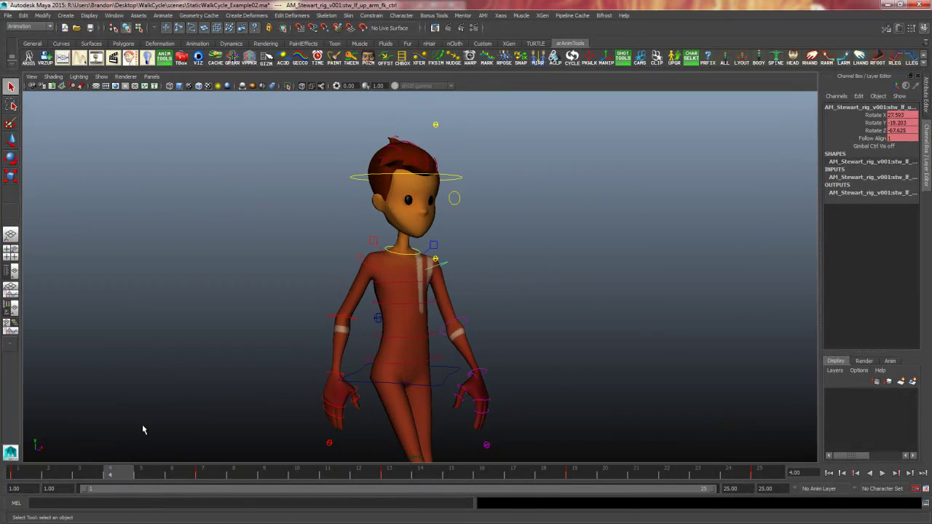
alt+drag(539, 262, 453, 264)
alt+drag(433, 264, 475, 327)
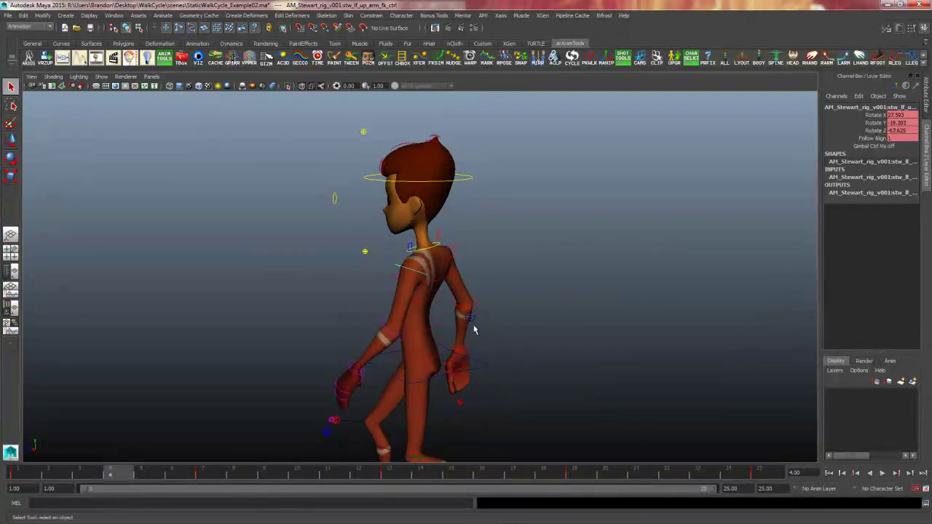
key(space)
key(space)
key(e)
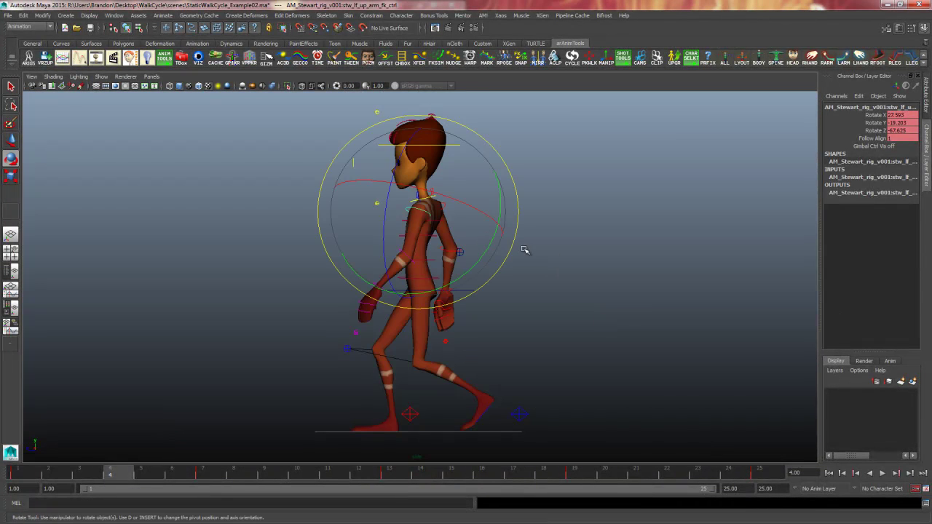
drag(515, 213, 530, 241)
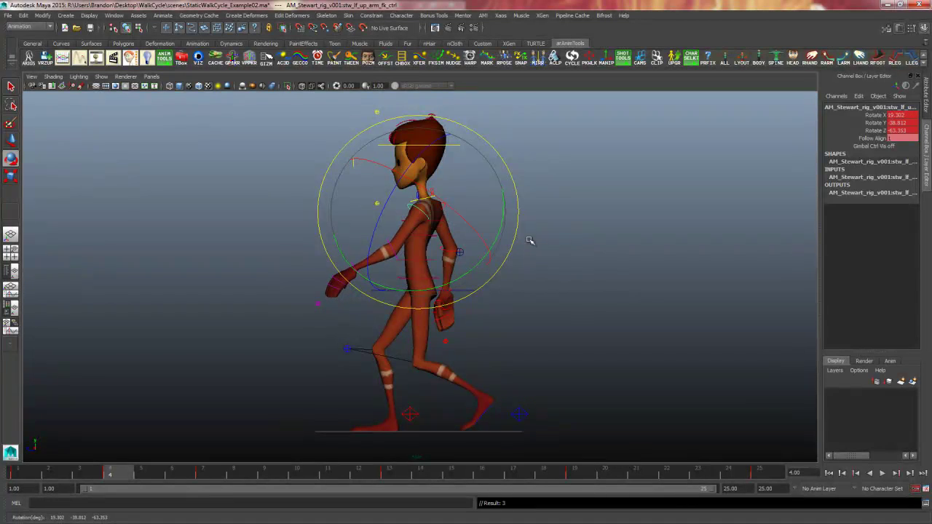
click(599, 260)
Switch to Windows Photo Viewer and study the Down pose's arms in the walk cycle reference drawing
click(389, 250)
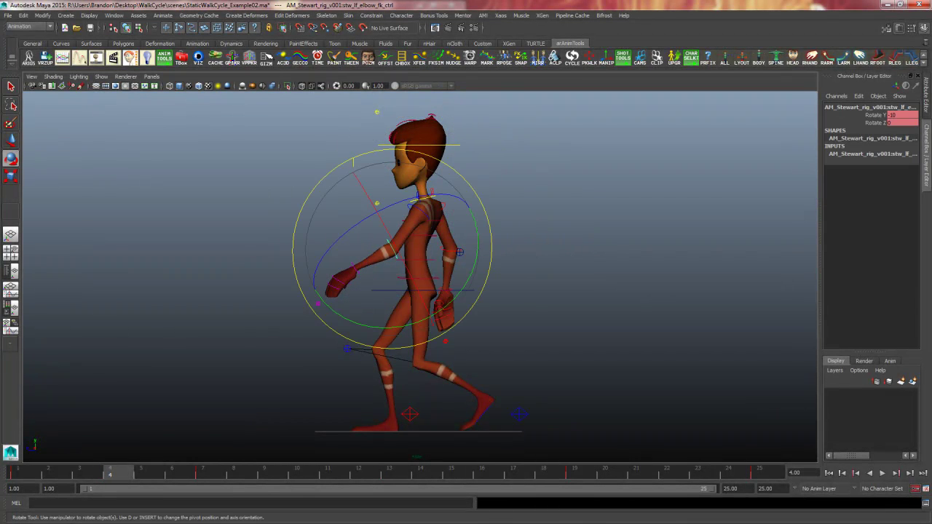
key(alt+Tab)
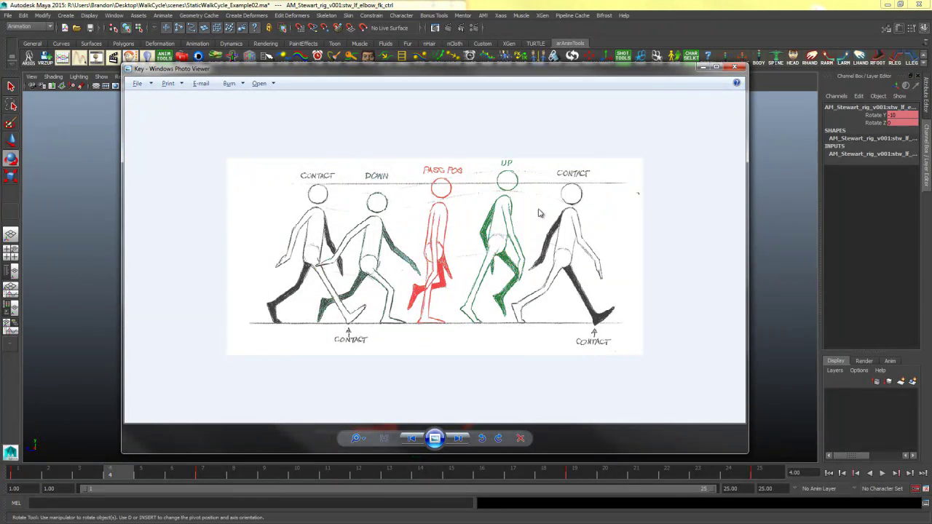
click(703, 68)
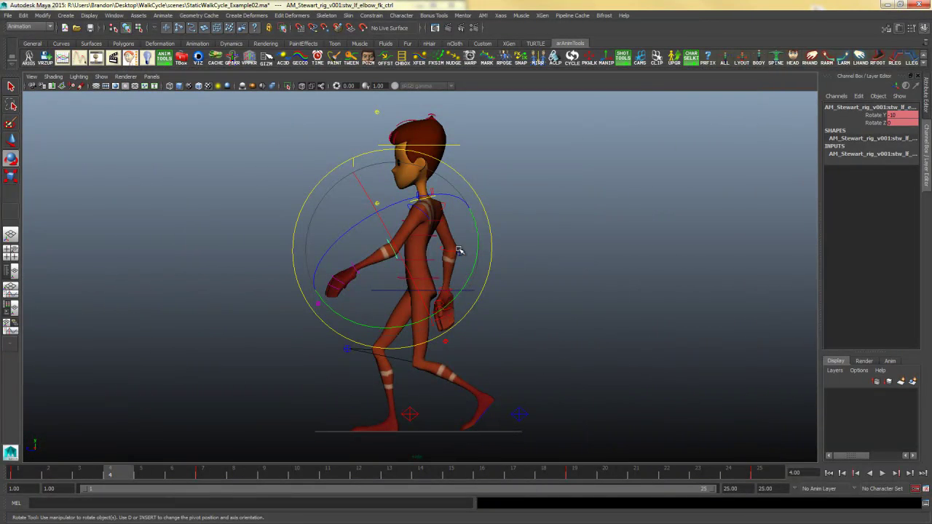
Rotate the left wrist FK control at frame 4 to about 23.6, -8.4 and -0.6 and check the hand in perspective
click(363, 277)
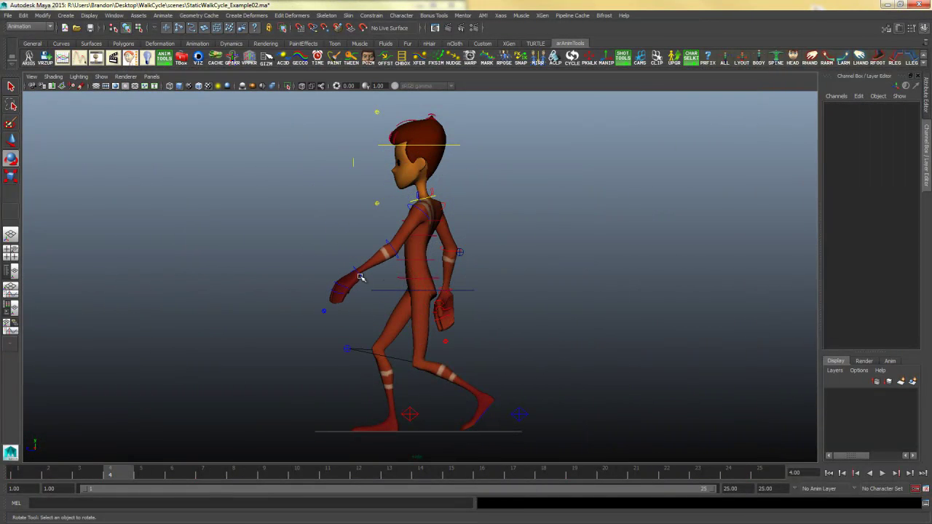
click(371, 276)
click(455, 268)
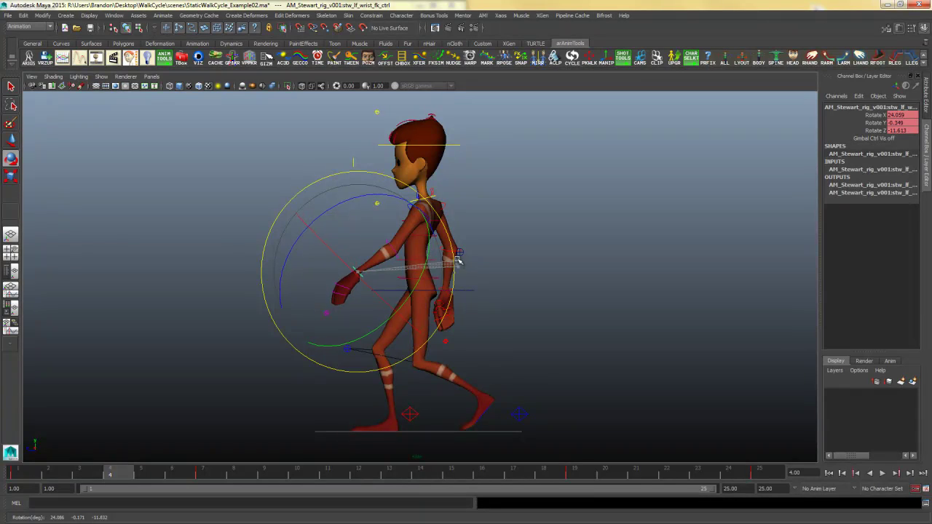
drag(457, 261, 559, 282)
key(space)
key(space)
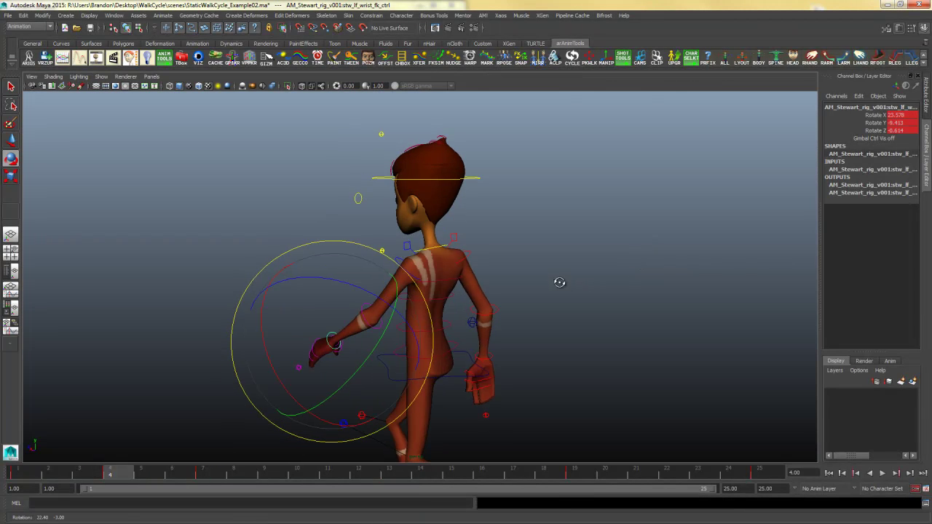
click(527, 292)
Swing the right upper arm FK control farther behind the body at frame 4 in the side view
click(470, 255)
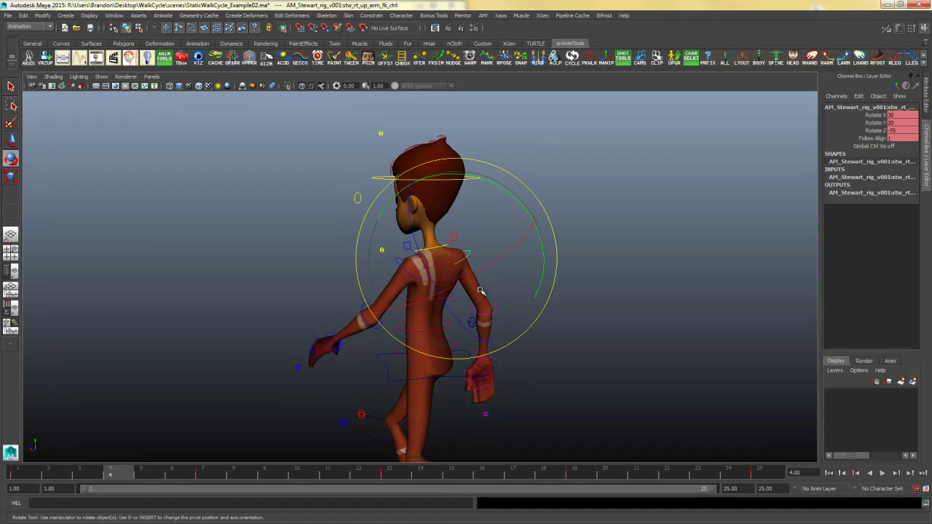
key(space)
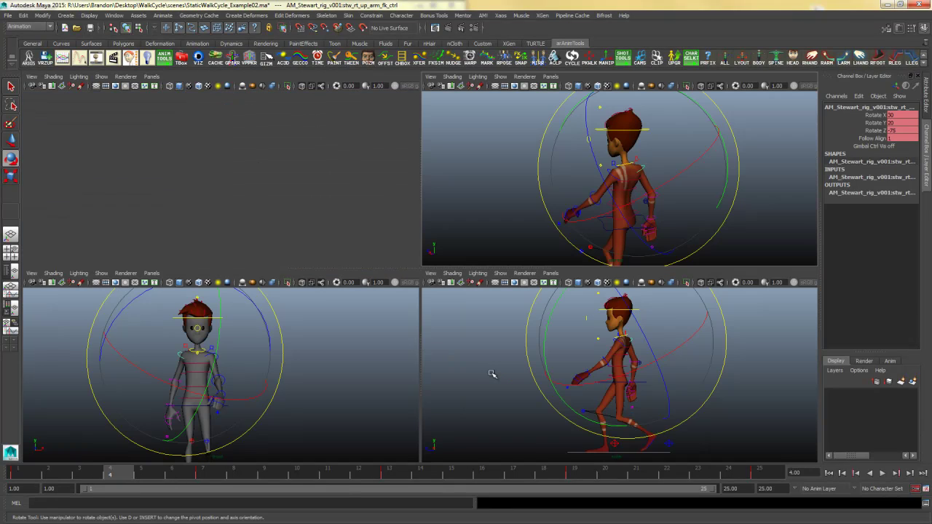
key(space)
drag(536, 210, 539, 192)
click(547, 211)
Rotate the right elbow FK control at frame 4 so the forearm straightens out behind the body
click(469, 244)
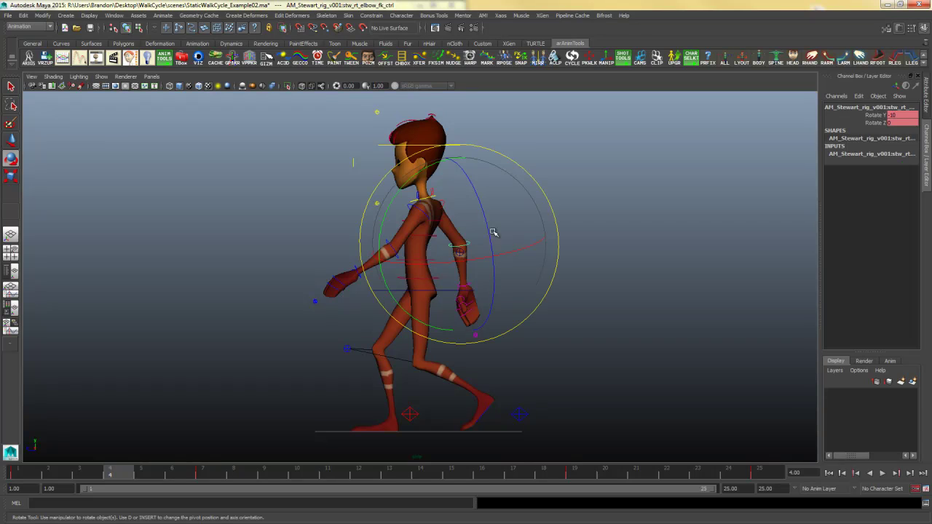
drag(413, 178, 453, 190)
click(600, 244)
Rotate the right wrist FK control at frame 4 to about 0.7, 8.3 and -1.8 and check the hand in perspective
click(484, 281)
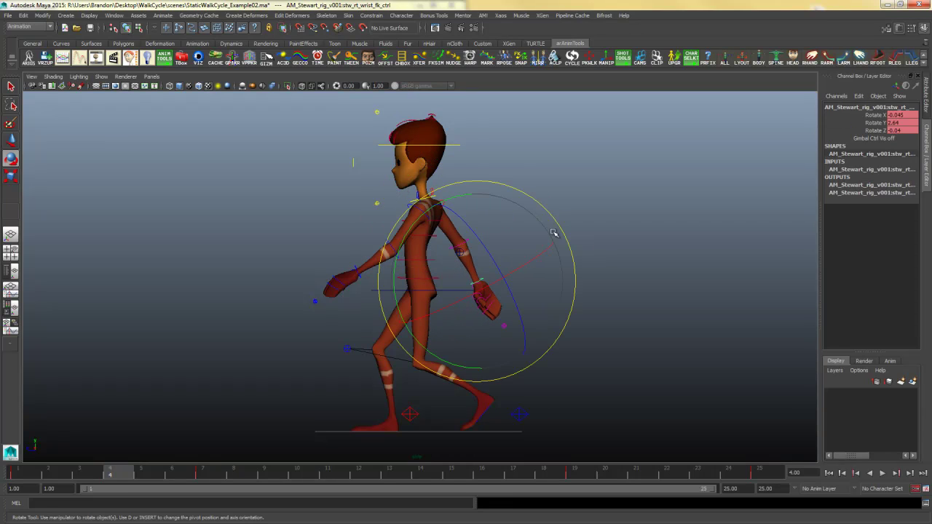
mouse_move(562, 224)
mouse_down()
mouse_move(553, 226)
mouse_move(570, 221)
mouse_up()
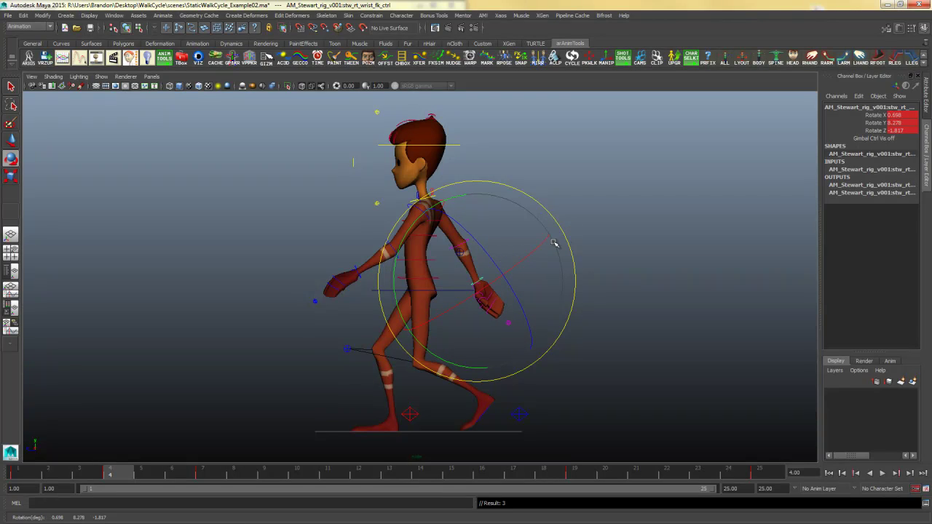
key(space)
key(space)
mouse_move(539, 271)
alt+mouse_down()
mouse_move(664, 260)
mouse_move(560, 267)
mouse_move(546, 254)
alt+mouse_up()
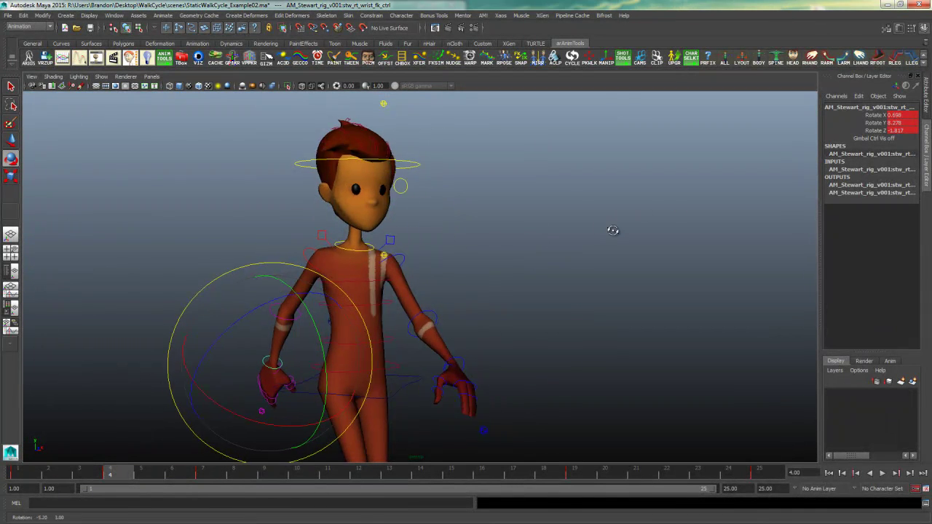
Set the left clavicle control's Rotate Z to 0 at frame 4
click(427, 243)
click(433, 250)
alt+drag(461, 261, 404, 263)
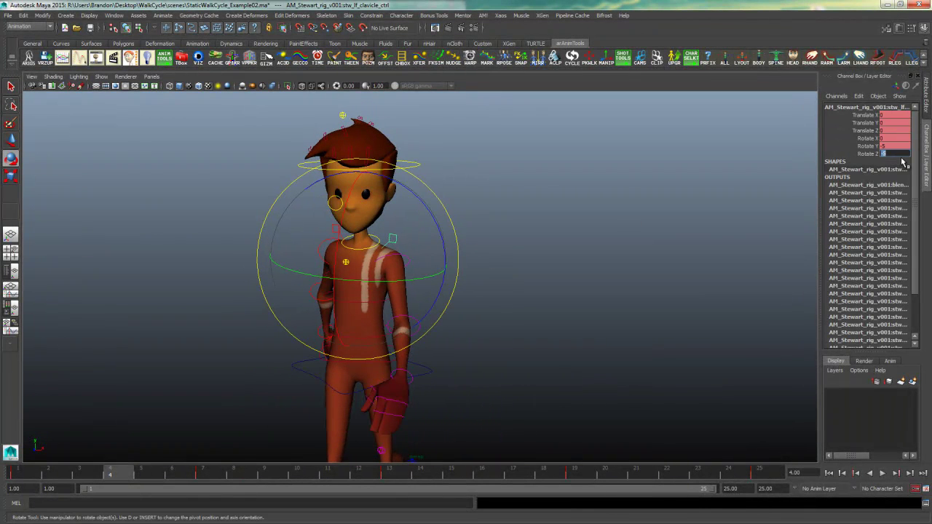
key(Return)
alt+drag(573, 275, 531, 313)
Try tilting the FK hip control further in Z at frame 4 while comparing it with the left clavicle's rotation
click(531, 312)
click(386, 352)
alt+drag(386, 352, 547, 300)
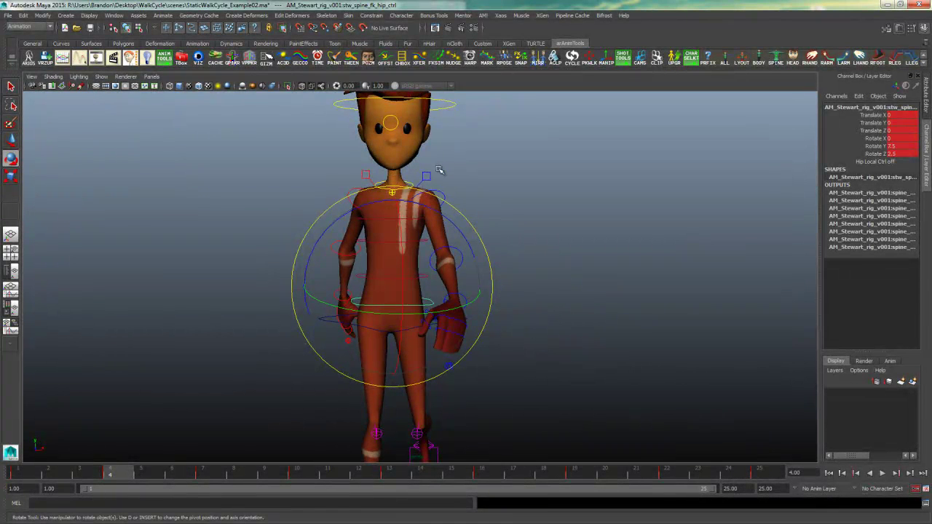
drag(452, 163, 426, 177)
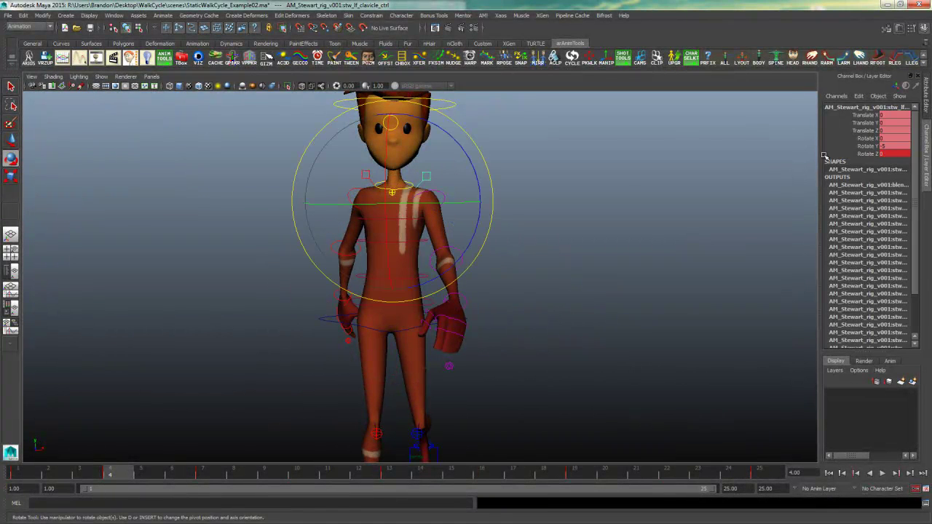
mouse_move(426, 270)
mouse_down()
mouse_move(444, 310)
mouse_move(434, 279)
mouse_up()
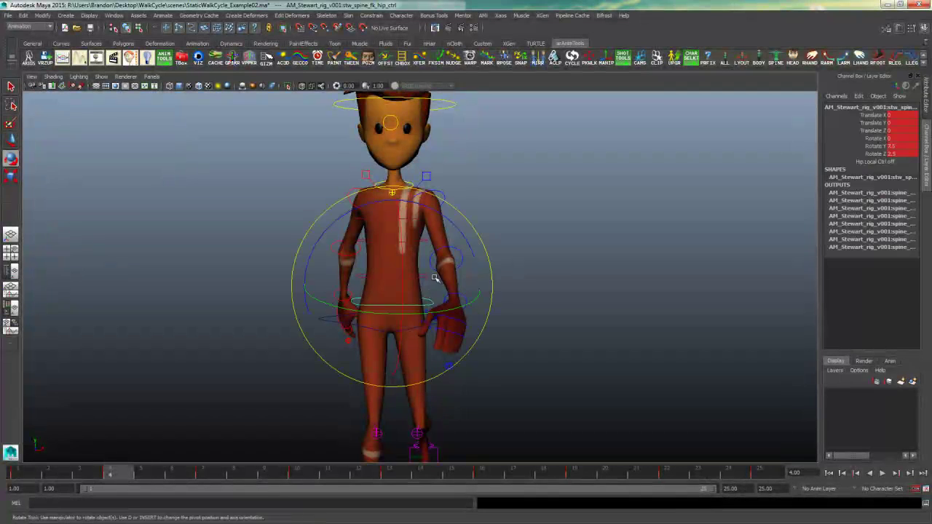
drag(454, 230, 458, 229)
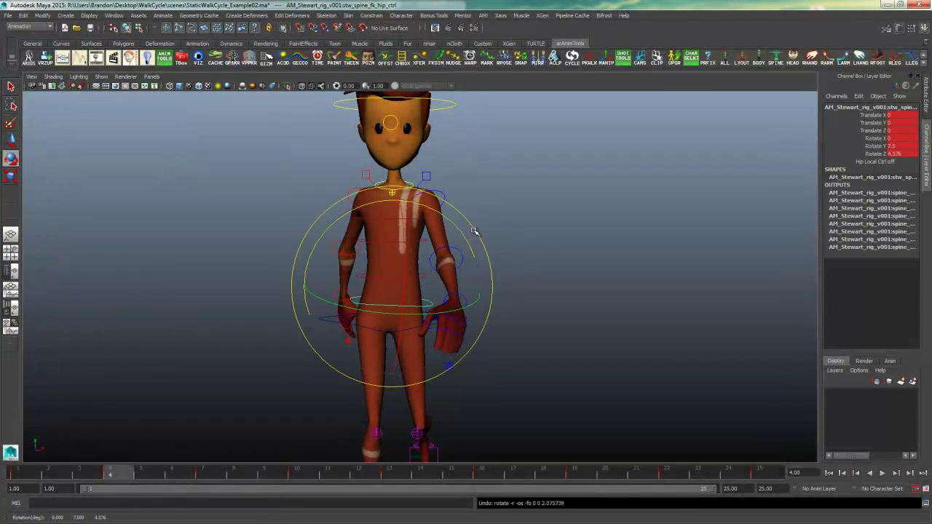
Set the left clavicle control's rotation to 0, -10 and 2.5 at frame 4, checking the shoulder in perspective
drag(424, 183, 468, 151)
click(896, 153)
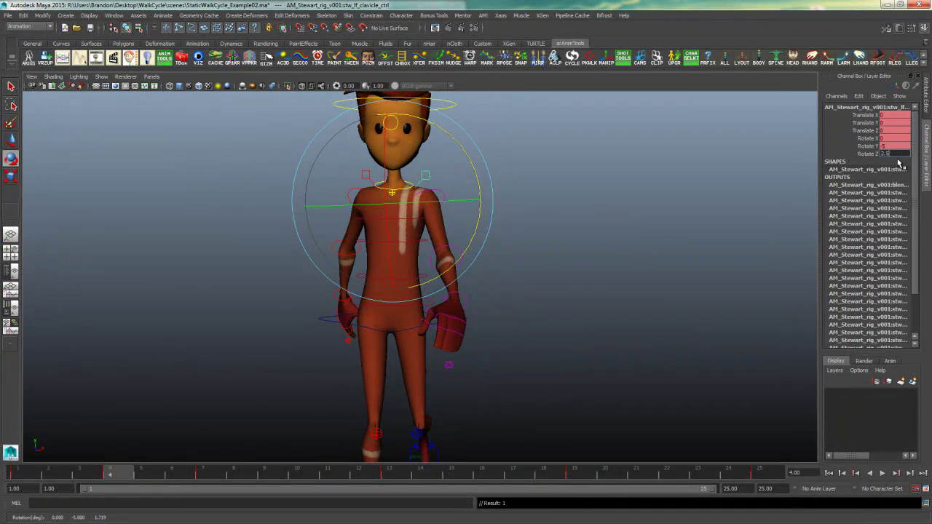
key(Return)
drag(495, 195, 418, 217)
click(894, 137)
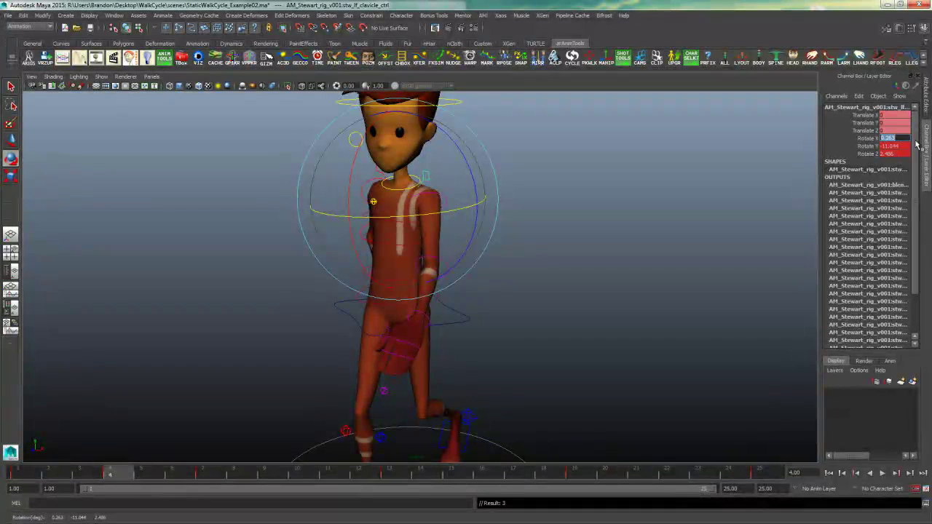
text(0)
key(Tab)
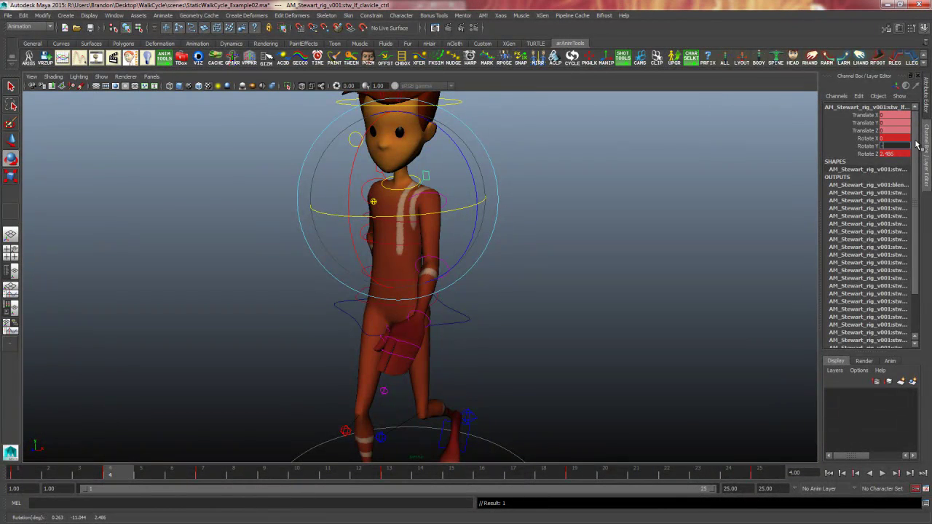
alt+drag(627, 240, 576, 230)
click(564, 228)
click(454, 177)
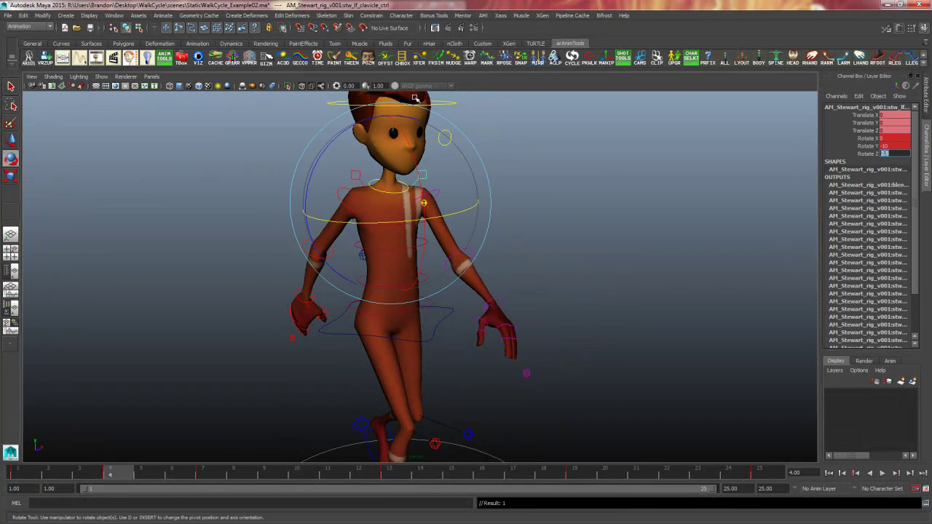
Set the right clavicle control's Rotate Y to 10 and Rotate Z to 2.5 at frame 4
click(357, 144)
drag(357, 172, 357, 172)
click(884, 145)
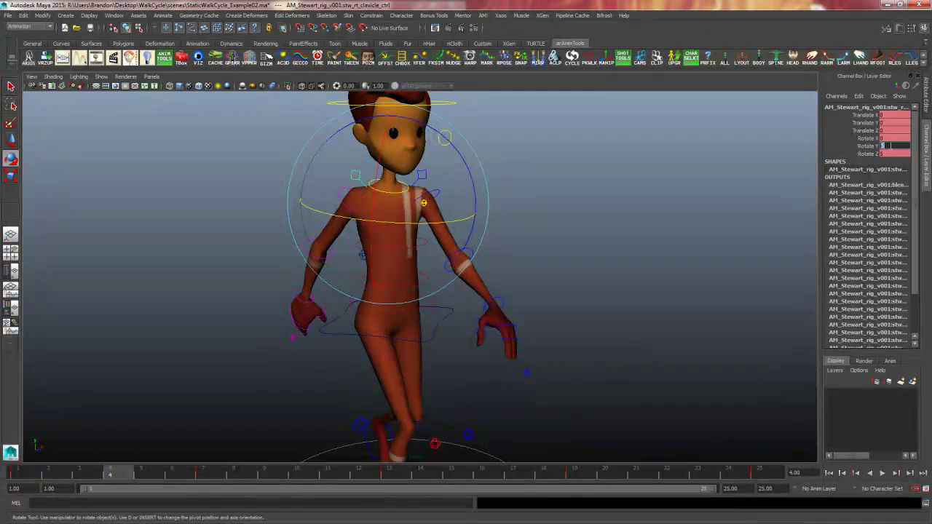
text(10)
key(Tab)
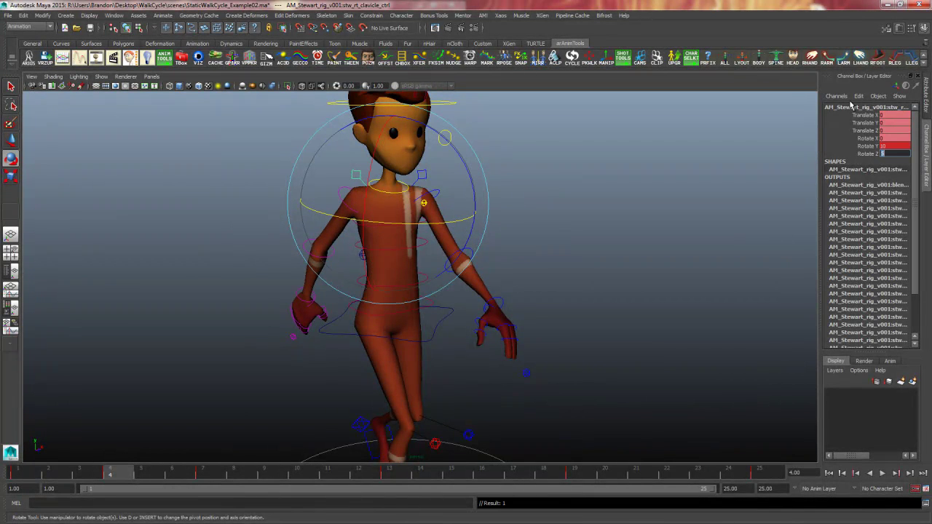
text(2.5)
key(Return)
alt+drag(729, 226, 598, 276)
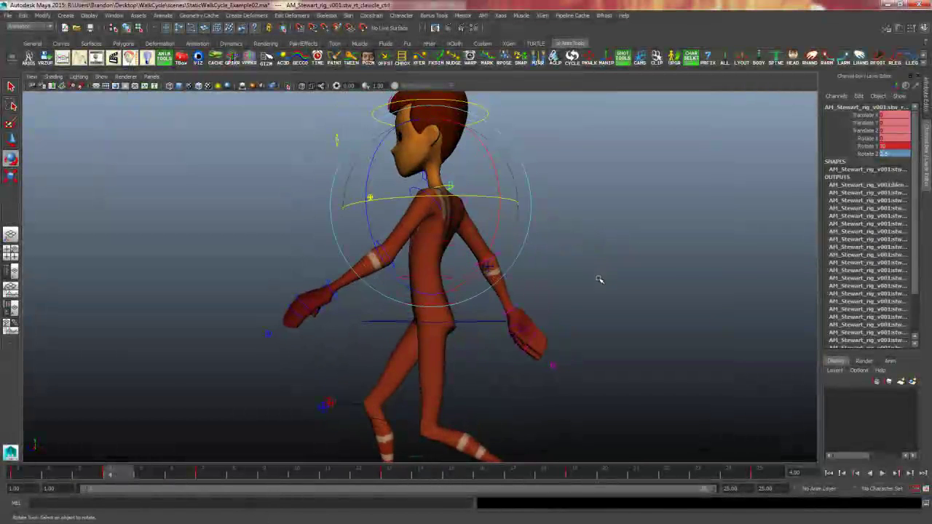
Swing the right upper arm FK control slightly forward at frame 4 in the side view
click(597, 277)
key(space)
key(space)
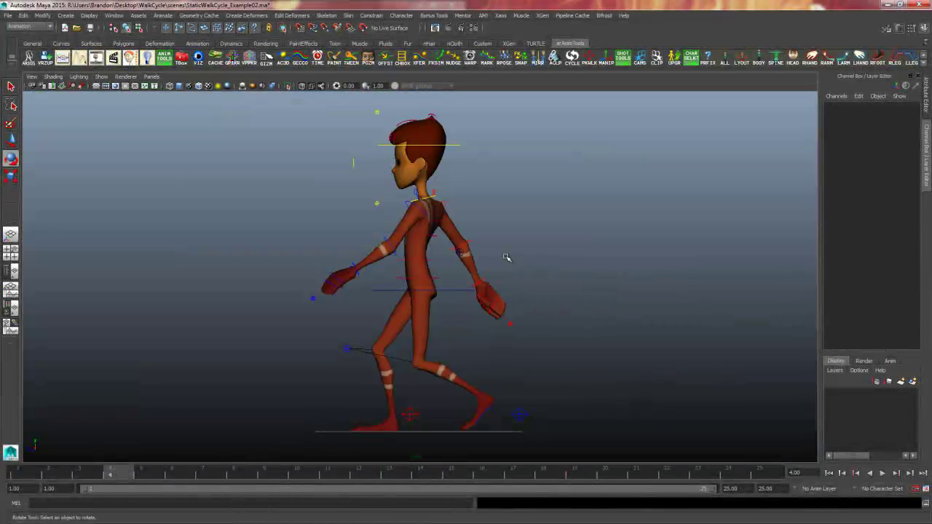
click(448, 205)
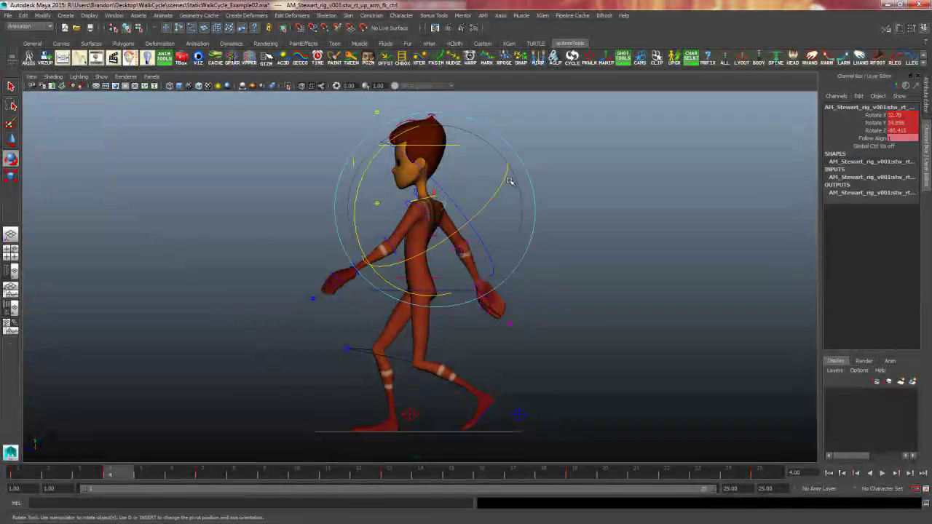
drag(510, 179, 531, 186)
Lower the left upper arm FK control at frame 4 to about 21.1, -34.9 and -64, key it and preview the cycle
click(431, 208)
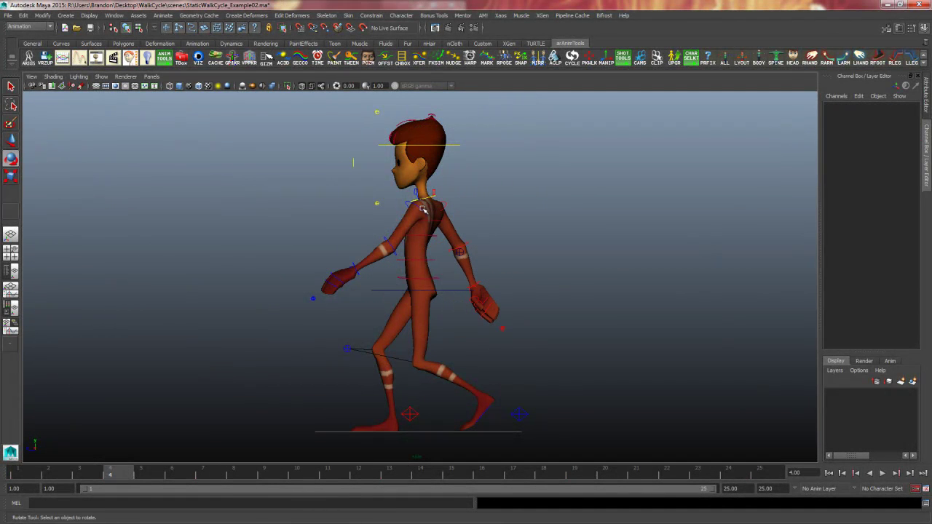
click(422, 209)
mouse_move(512, 247)
mouse_down()
mouse_move(518, 243)
mouse_move(518, 254)
mouse_up()
key(s)
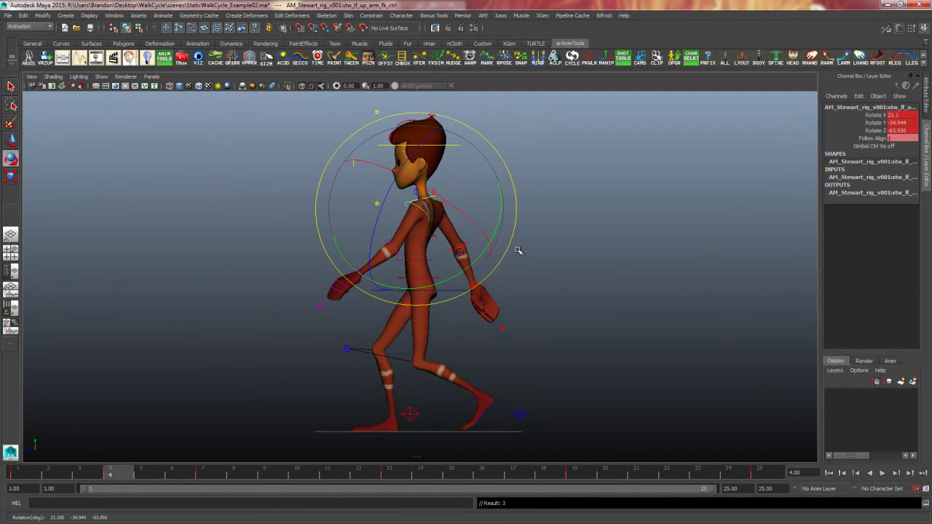
key(alt+v)
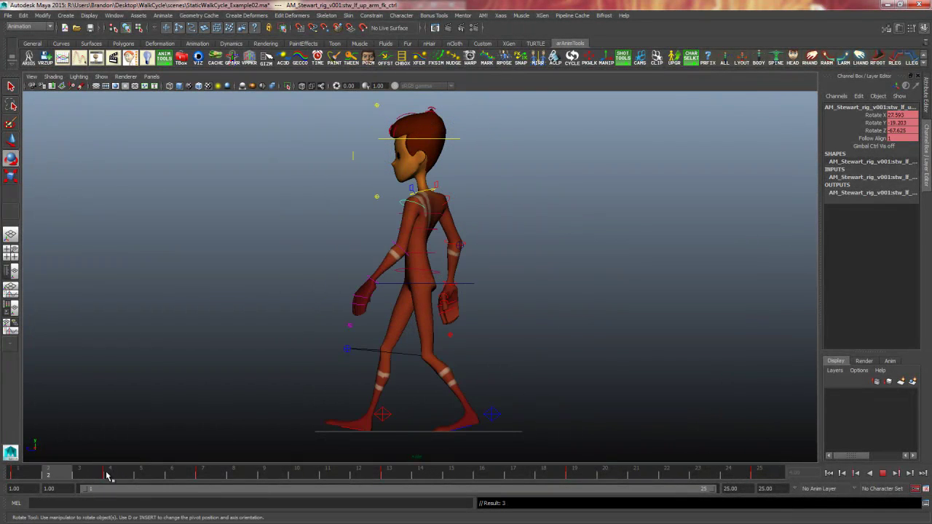
click(117, 479)
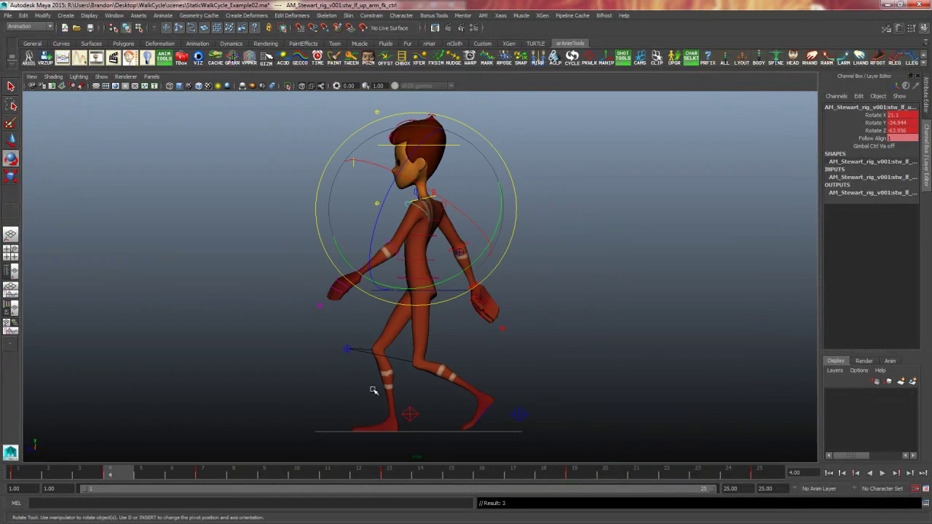
Select the clavicle, upper arm, elbow and wrist FK controls of both arms and key them at frame 4
click(594, 330)
key(space)
key(space)
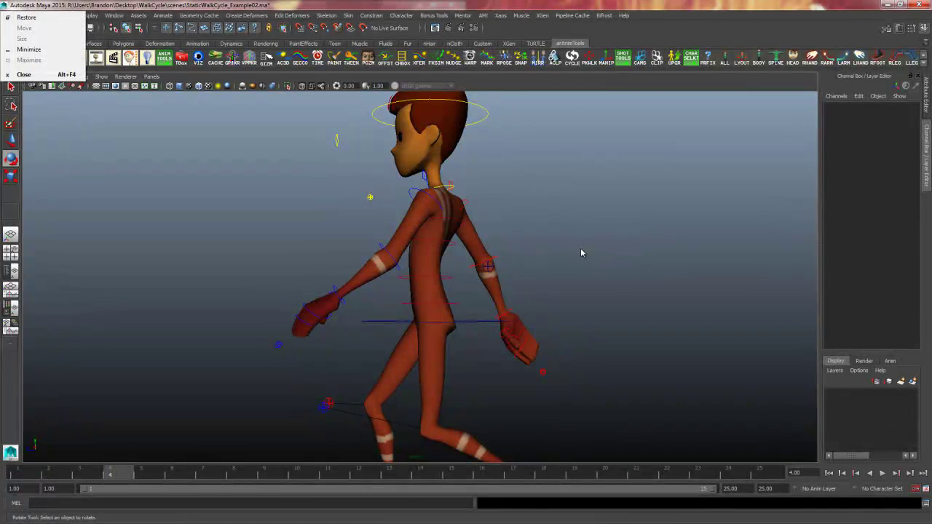
alt+drag(580, 248, 673, 256)
key(q)
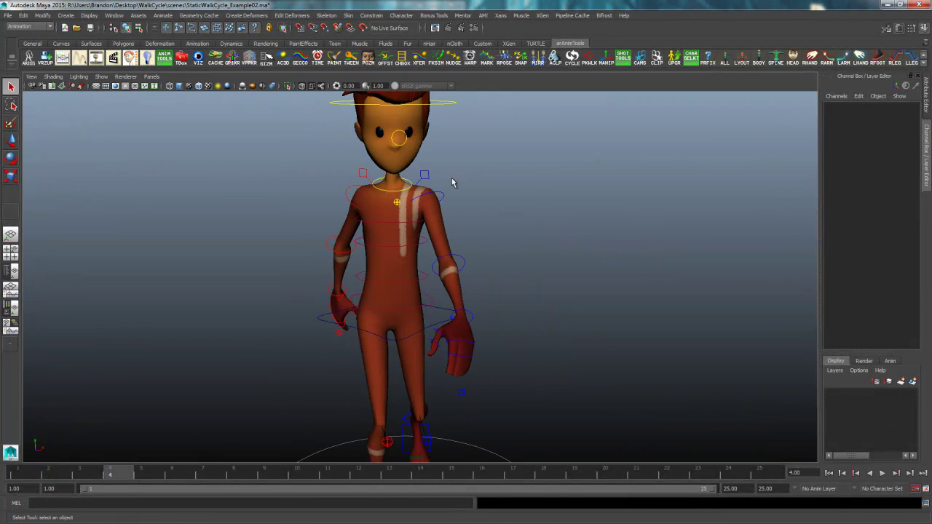
alt+middle_drag(432, 180, 455, 186)
click(446, 195)
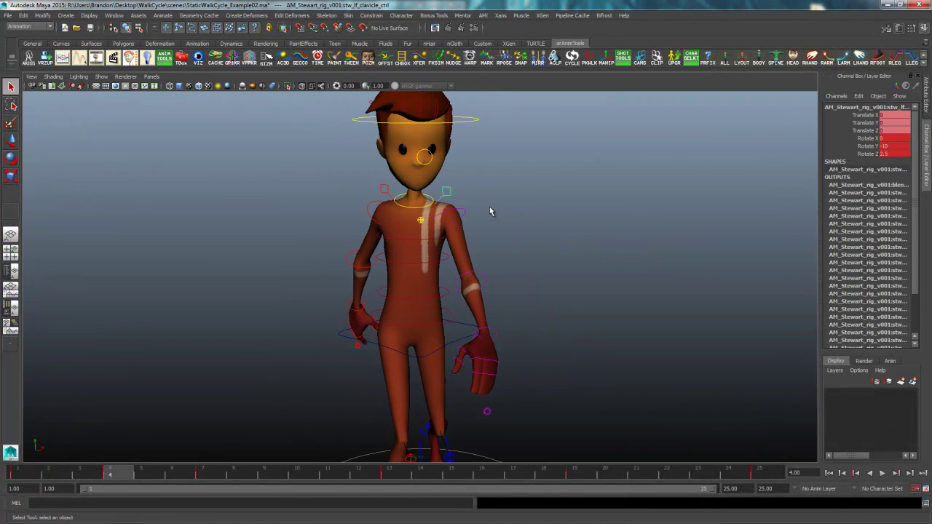
shift+click(493, 284)
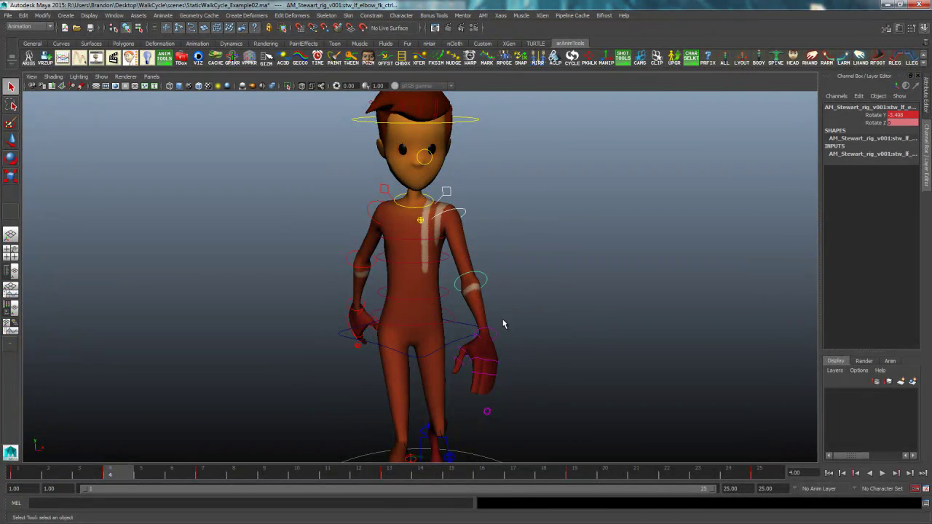
shift+click(496, 336)
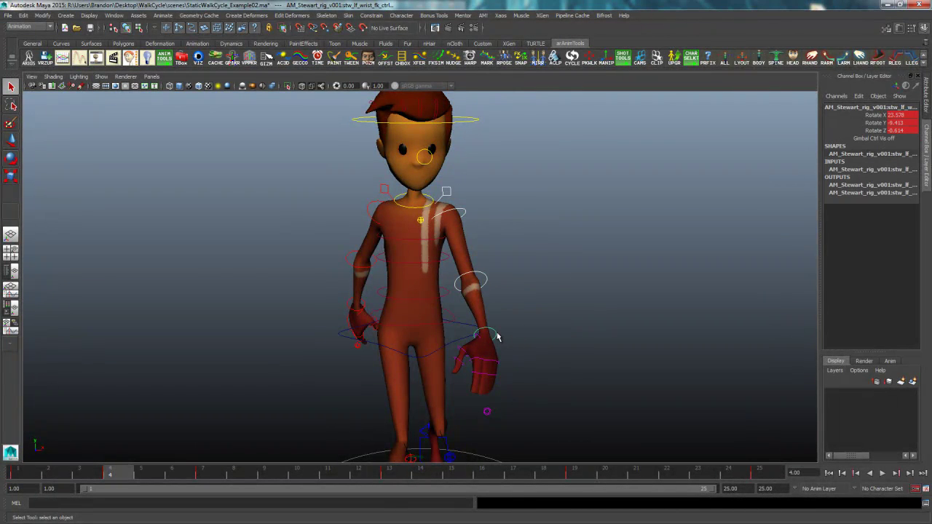
click(383, 192)
click(354, 259)
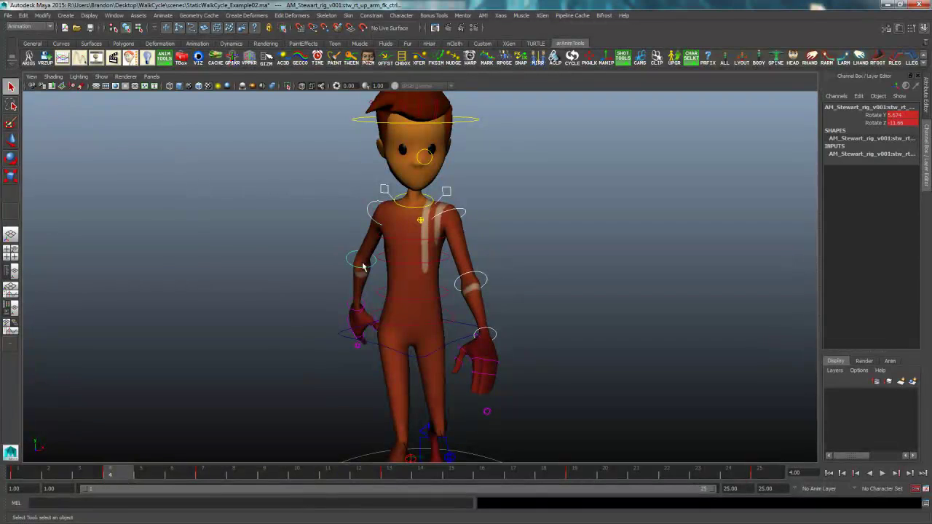
click(351, 311)
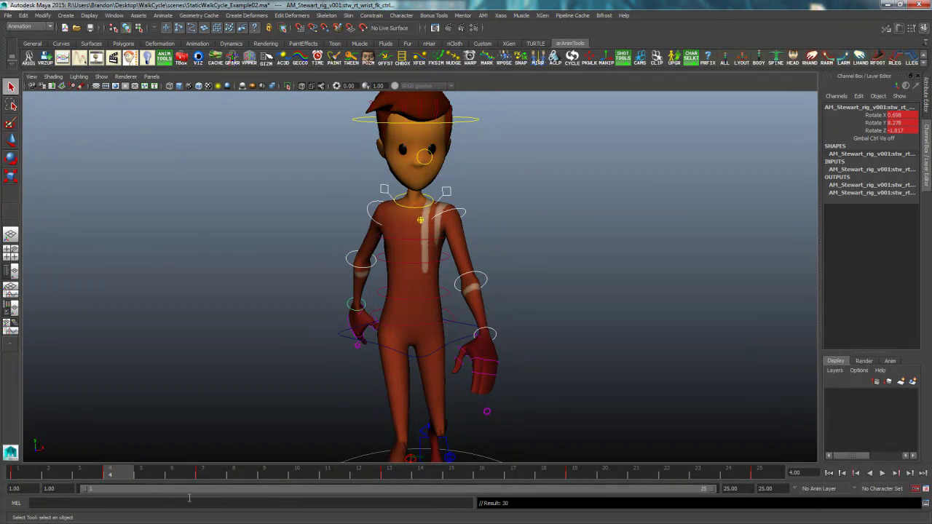
Go to frame 16 and swing the left upper arm FK control behind the body to about 34.2, 32.9 and -78.4
click(483, 474)
alt+drag(537, 423, 486, 420)
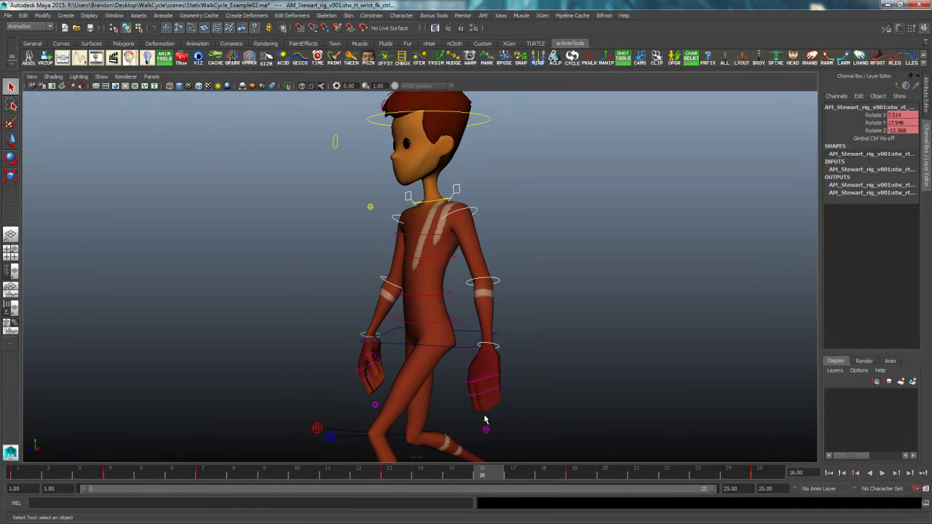
alt+drag(545, 384, 561, 365)
click(479, 220)
alt+drag(479, 220, 481, 243)
key(e)
key(space)
key(space)
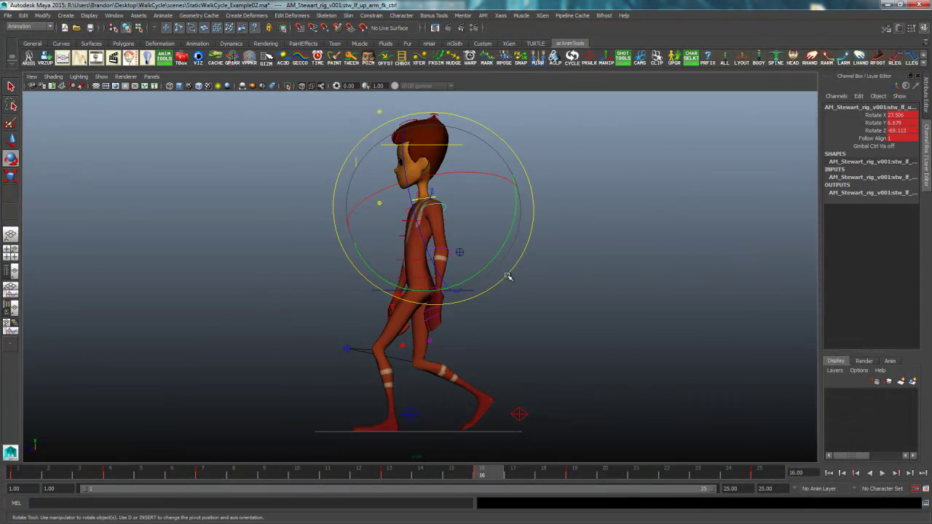
drag(506, 277, 555, 241)
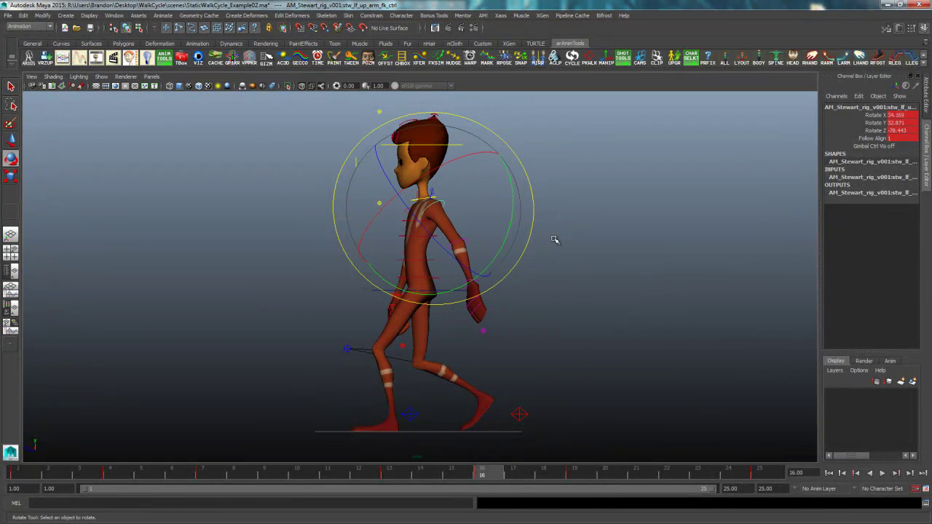
Rotate the left elbow FK control at frame 16 so the forearm extends farther behind the body
click(555, 241)
click(480, 246)
drag(480, 246, 546, 254)
Rotate the left wrist FK control at frame 16 to about 33.3, -10.5 and -15.3 and check the hand in perspective
click(499, 274)
click(495, 278)
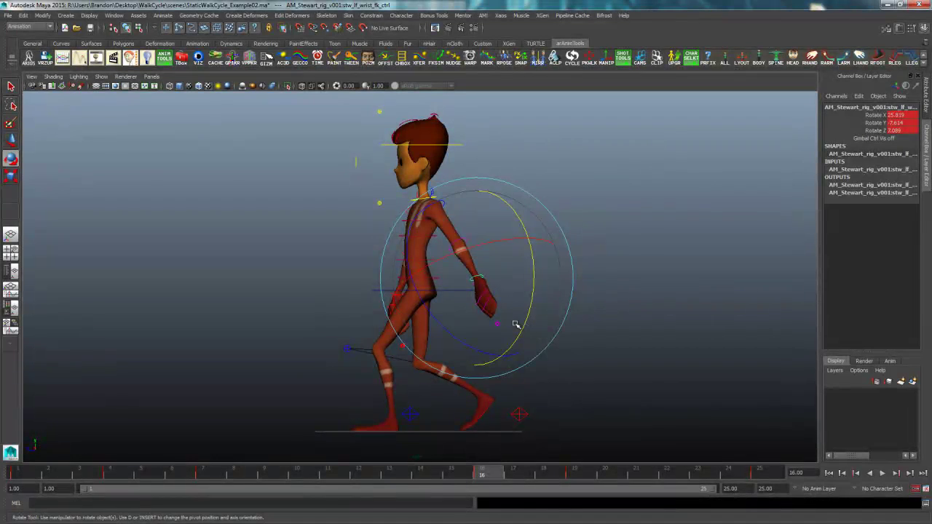
mouse_move(438, 313)
mouse_down()
mouse_move(443, 331)
mouse_move(442, 303)
mouse_move(429, 312)
mouse_up()
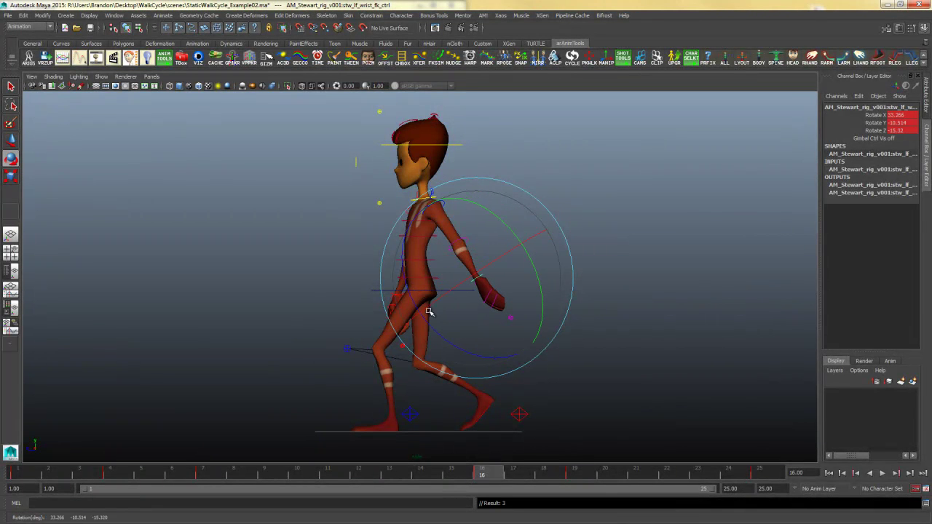
key(space)
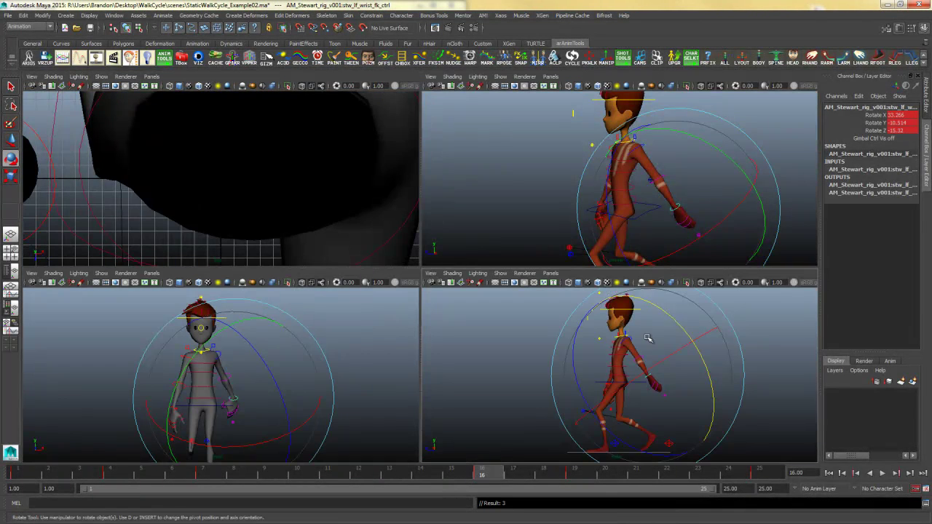
key(space)
alt+drag(559, 297, 699, 299)
key(space)
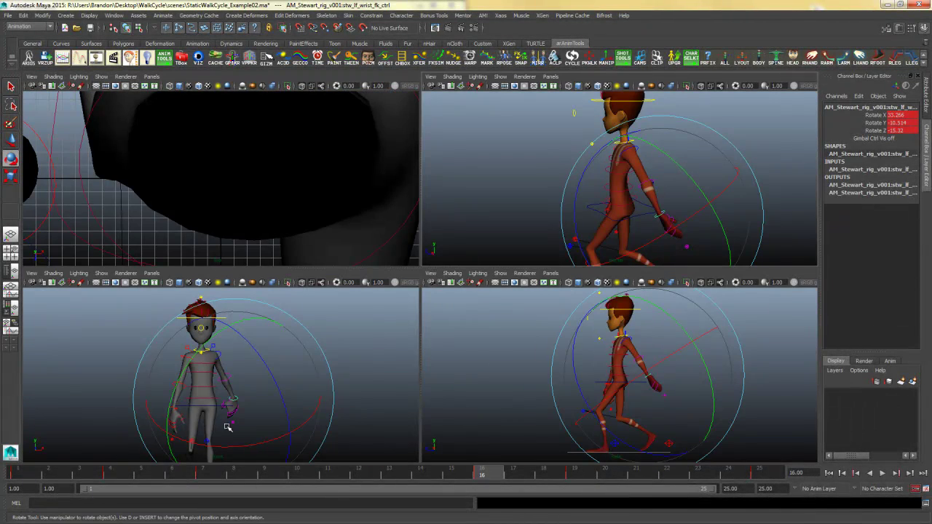
Compare the left arm's poses at frames 4 and 16 in the side view
key(space)
drag(119, 475, 470, 474)
click(118, 477)
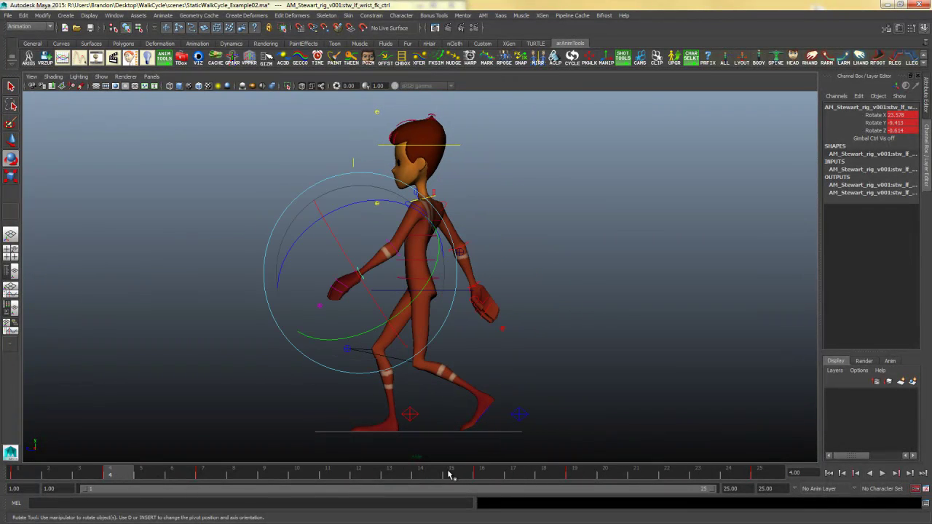
click(483, 473)
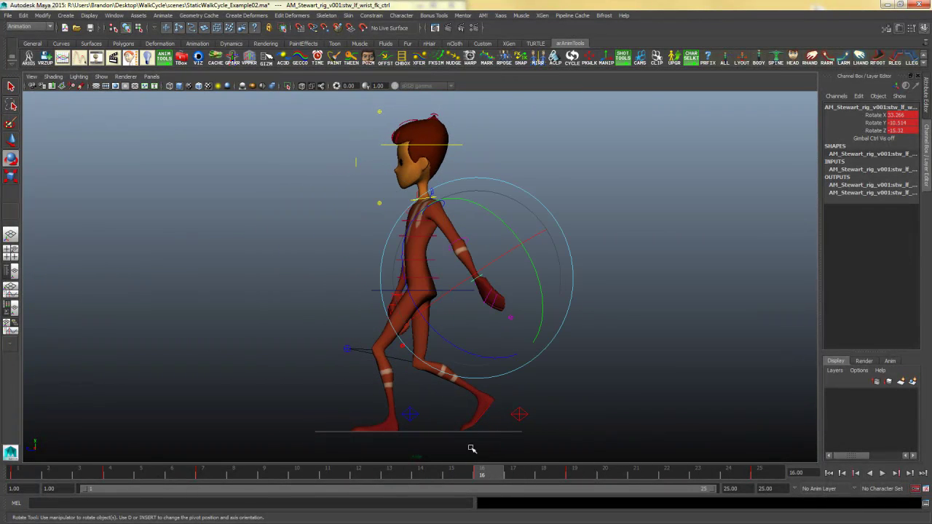
Set the left clavicle control's Rotate Y to 10 and Rotate Z to -2.5 at frame 16, checking the shoulders in perspective
click(596, 359)
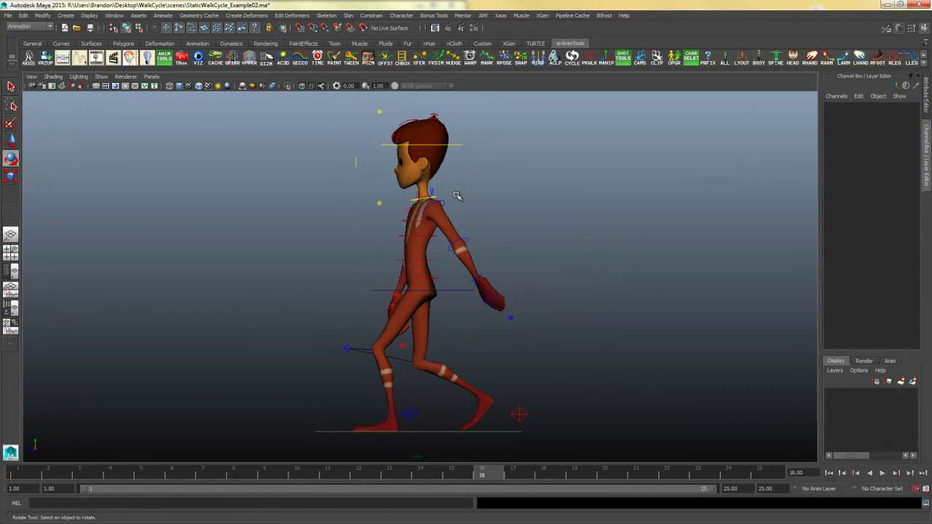
click(432, 191)
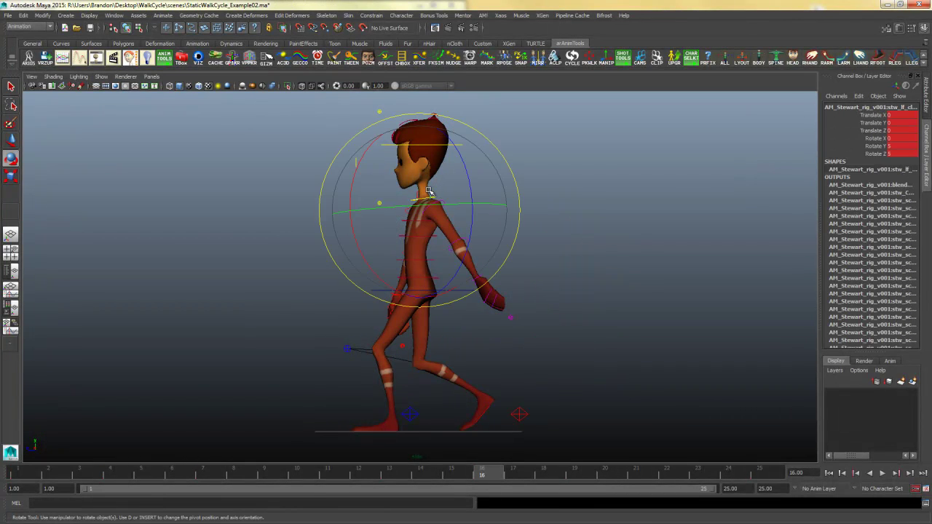
double_click(893, 146)
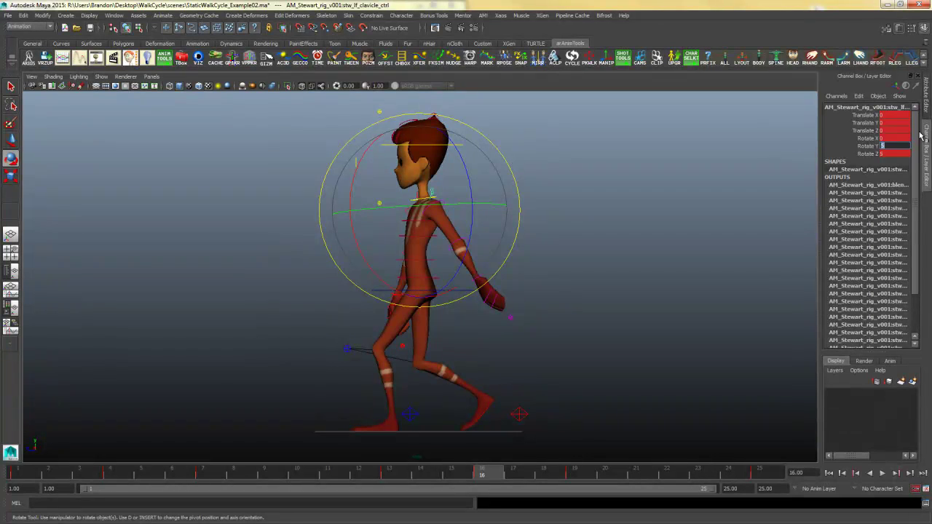
key(Tab)
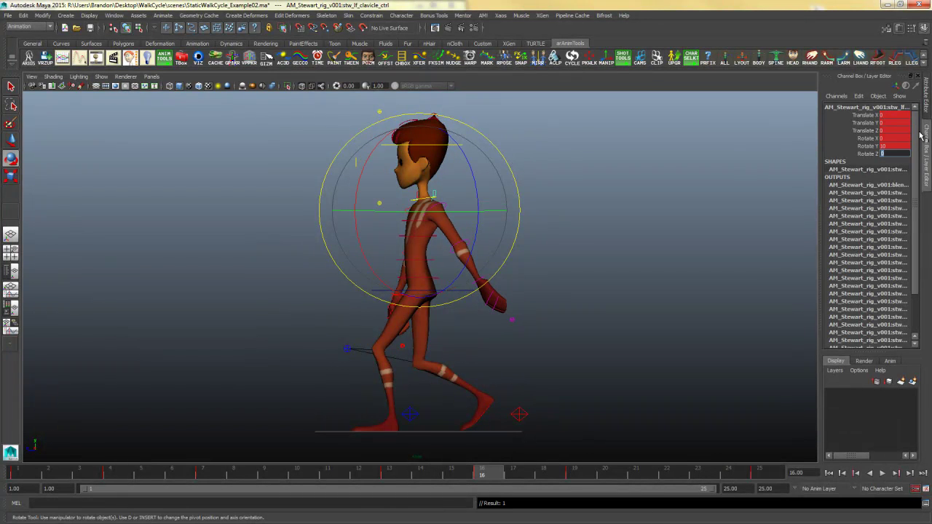
click(568, 210)
key(space)
key(space)
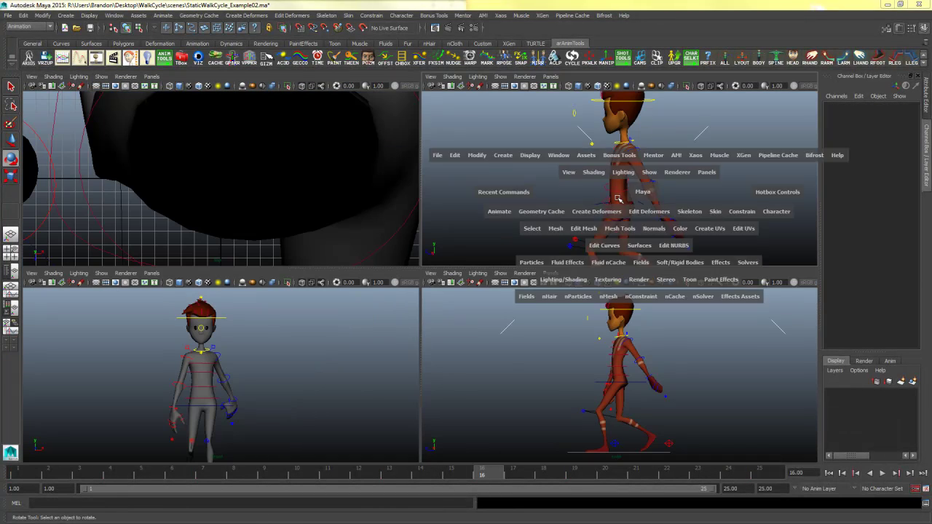
alt+drag(602, 191, 628, 225)
click(459, 192)
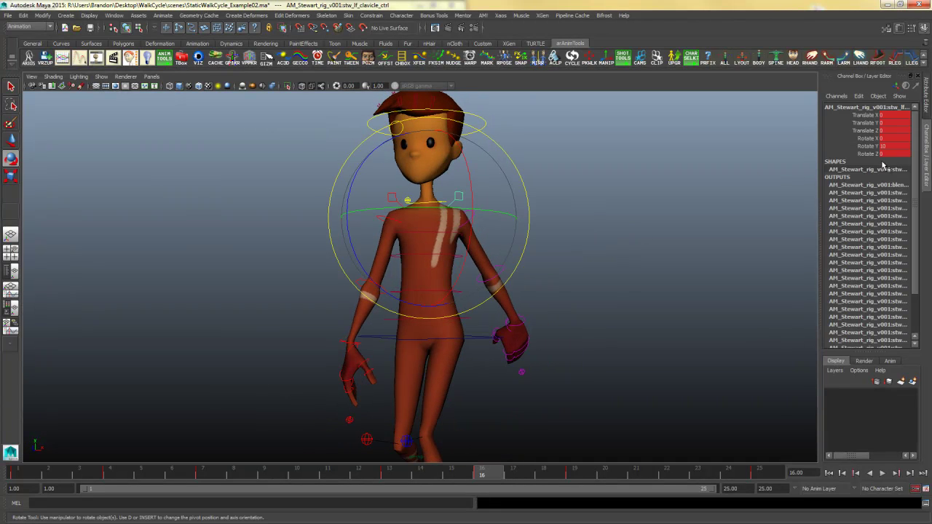
key(Return)
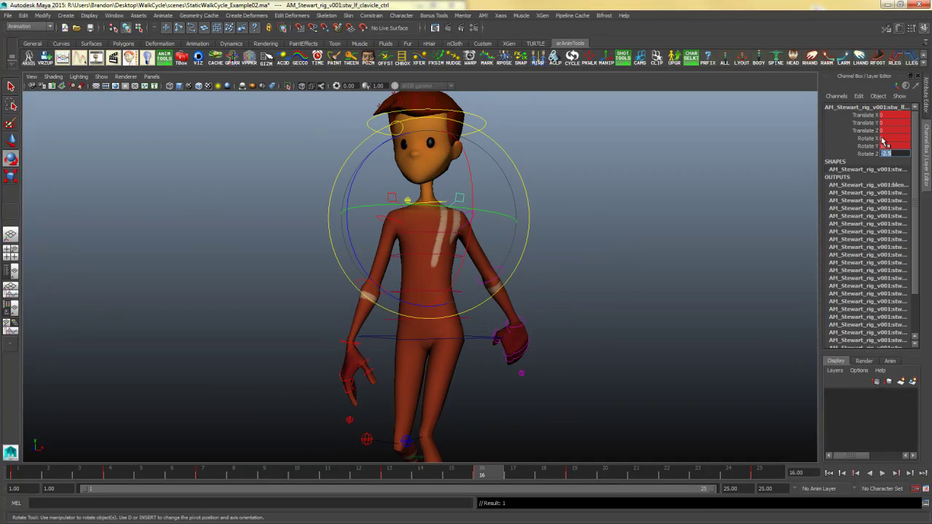
alt+drag(622, 243, 558, 281)
click(558, 282)
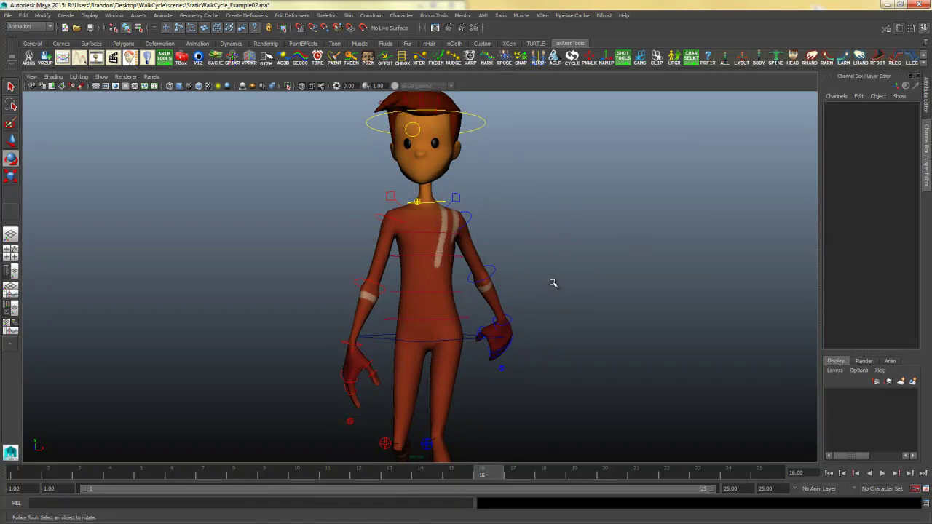
Rotate the left upper arm FK control in the front view at frame 16 so the arm hangs closer to the body
key(space)
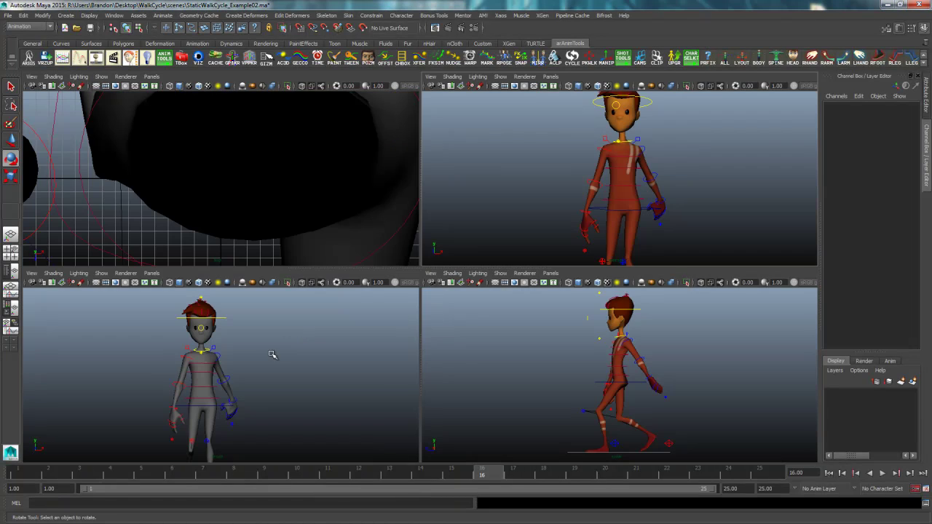
key(space)
click(441, 235)
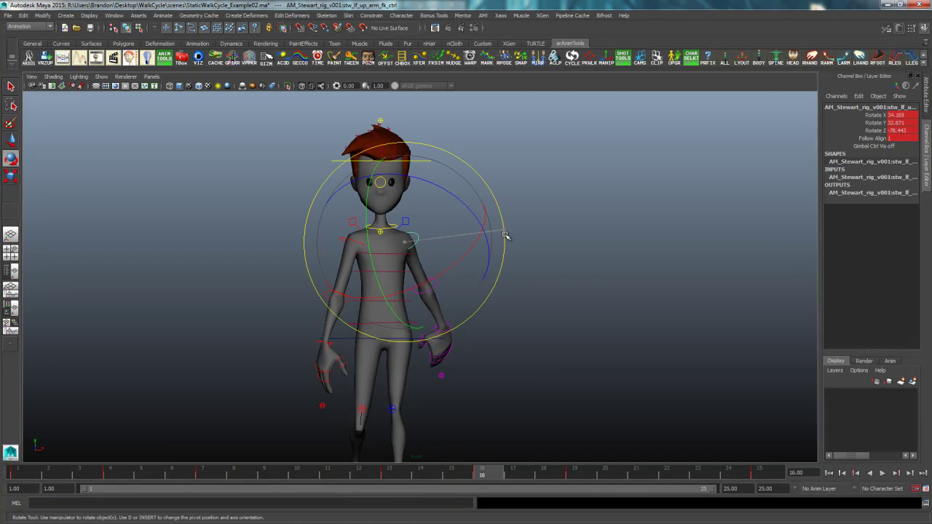
drag(507, 237, 491, 258)
click(478, 280)
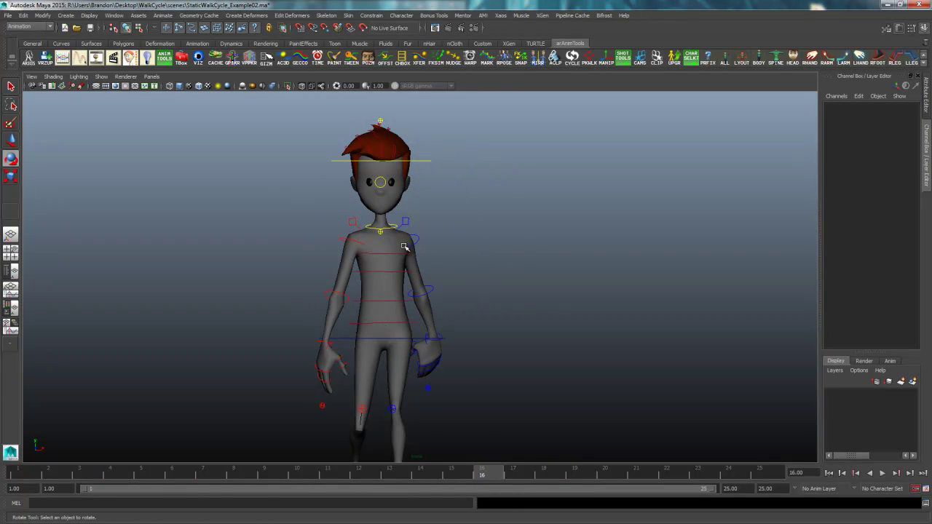
Swing the right upper arm FK control forward of the body at frame 16
click(357, 242)
key(space)
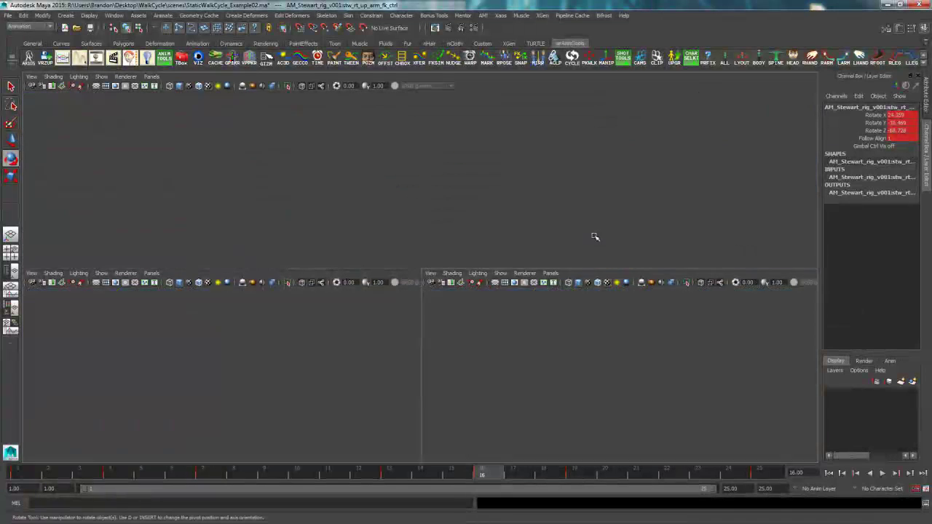
key(space)
drag(513, 184, 597, 237)
click(598, 237)
Adjust the right elbow and wrist FK controls in the side view to shape the forward forearm and hand at frame 16
click(386, 251)
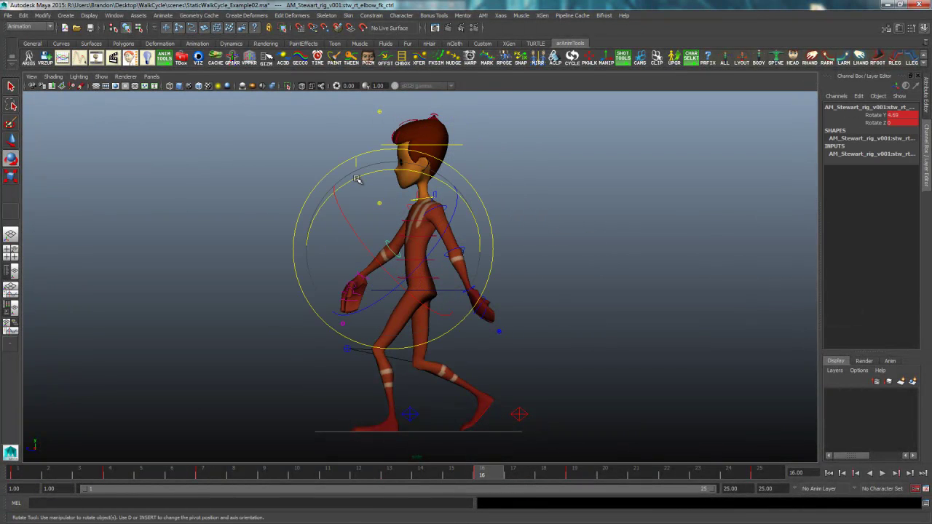
click(370, 281)
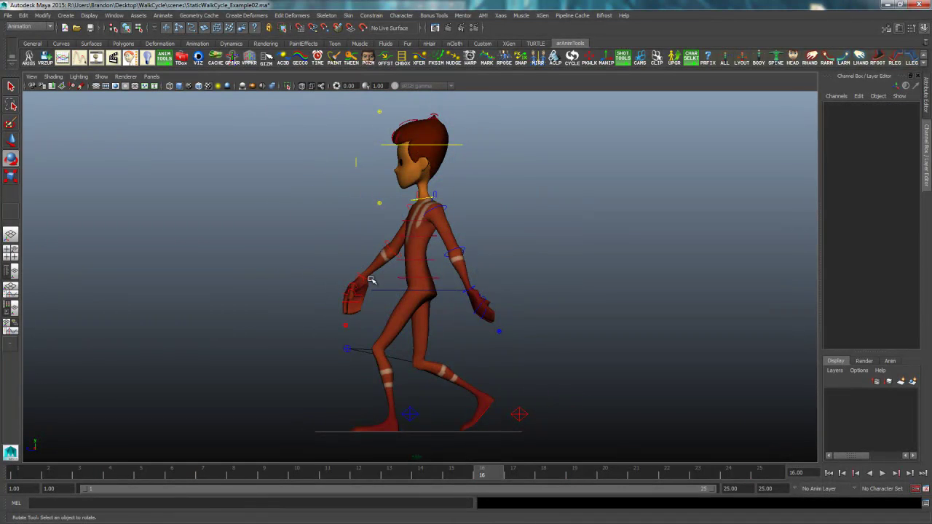
click(371, 280)
drag(329, 219, 320, 241)
click(526, 208)
key(space)
key(space)
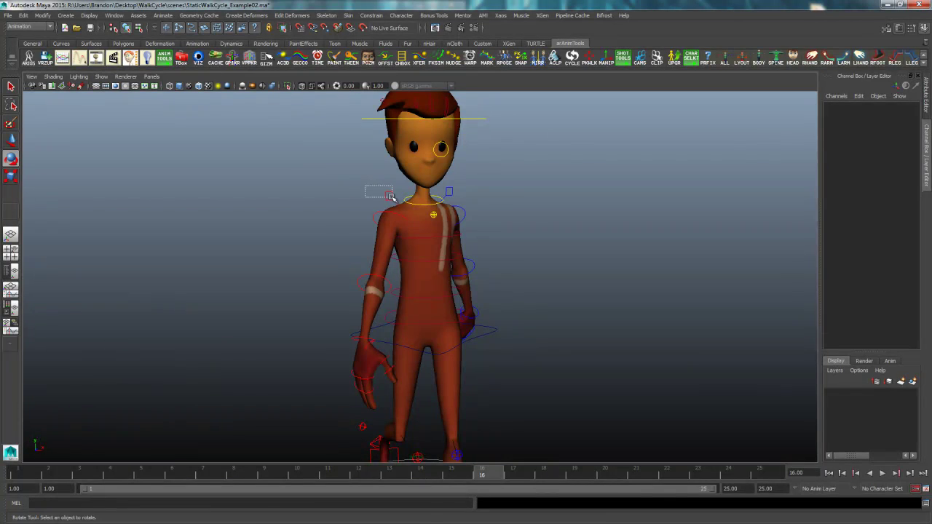
Set the right clavicle control's Rotate Y to -10 and Rotate Z to -2.5 at frame 16
drag(391, 197, 386, 198)
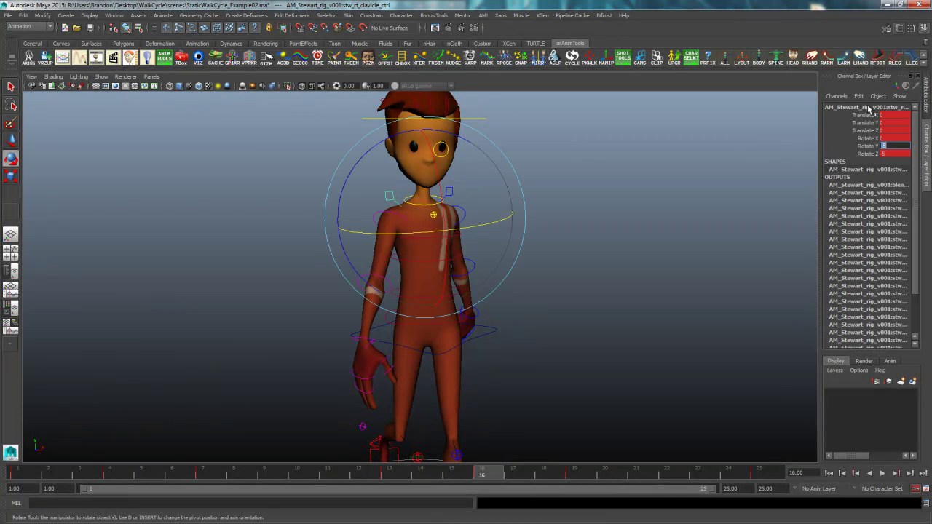
text(-10)
key(Return)
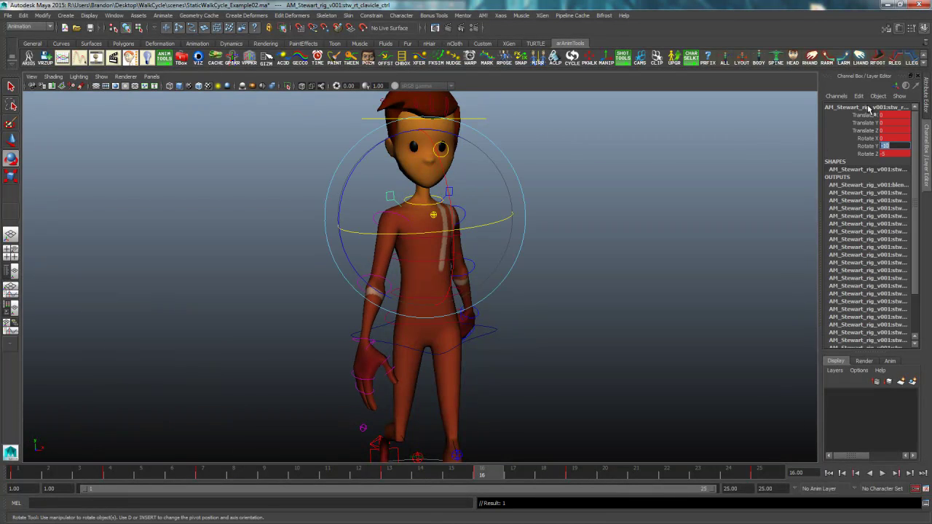
click(893, 154)
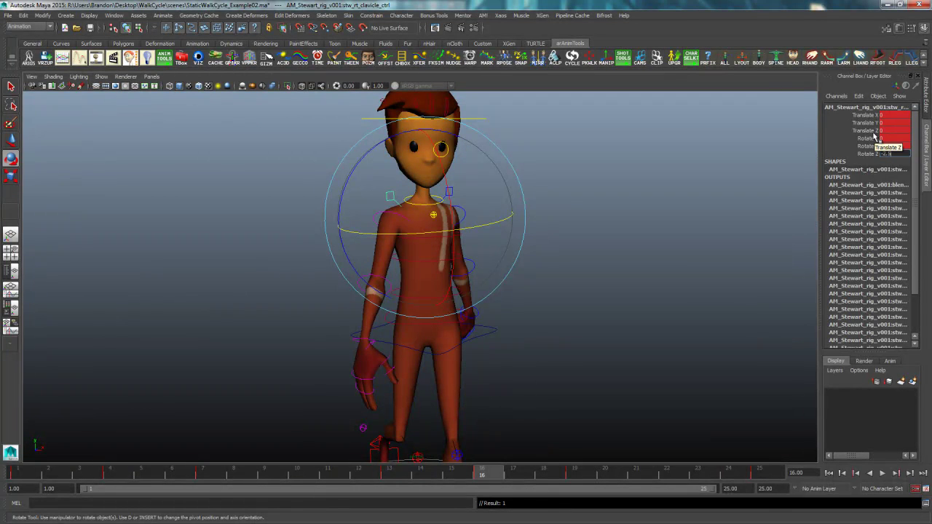
key(Return)
Try a slight Z rotation of the right clavicle control at frame 16 and undo the trial changes
key(ctrl+z)
key(ctrl+z)
key(ctrl+z)
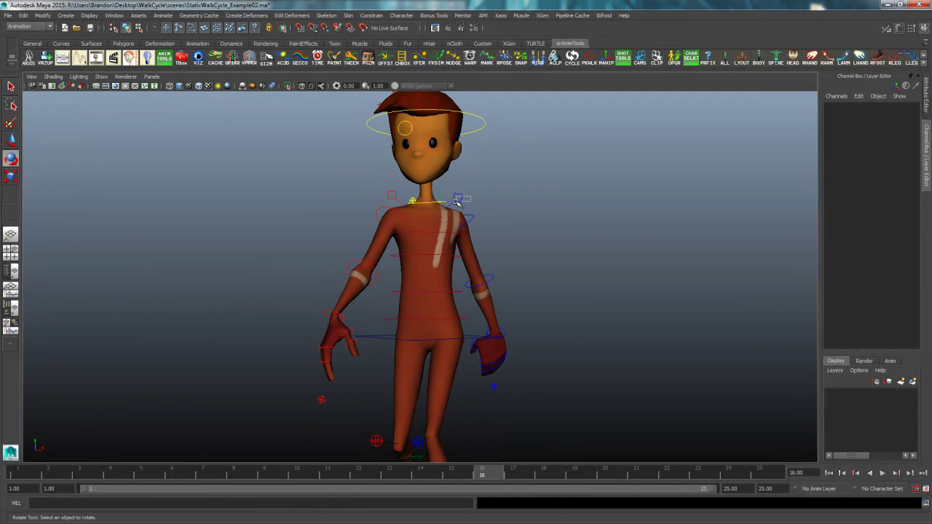
key(ctrl+z)
key(ctrl+z)
key(ctrl+z)
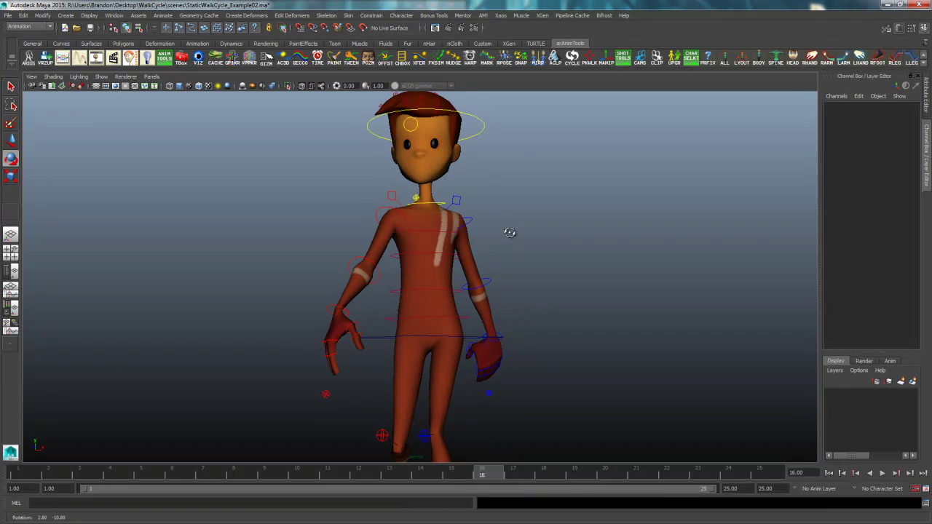
key(ctrl+z)
key(ctrl+z)
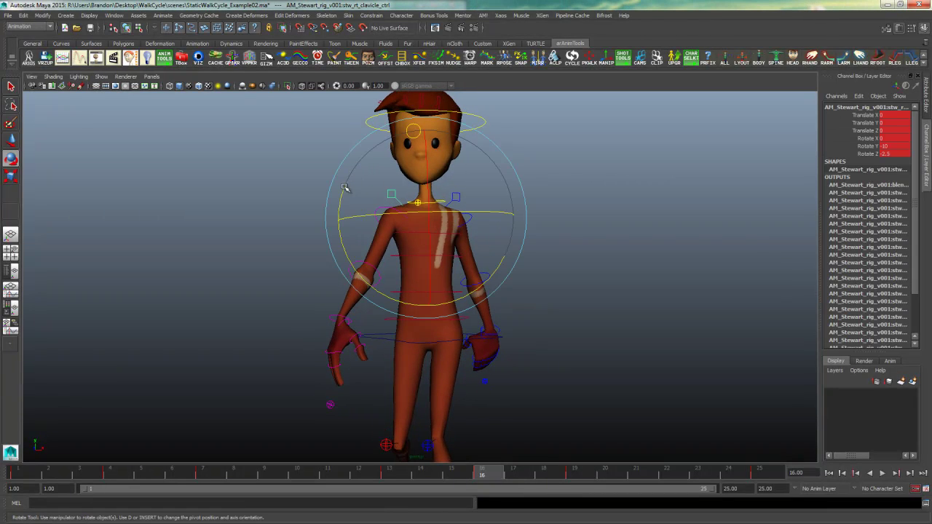
drag(345, 188, 341, 193)
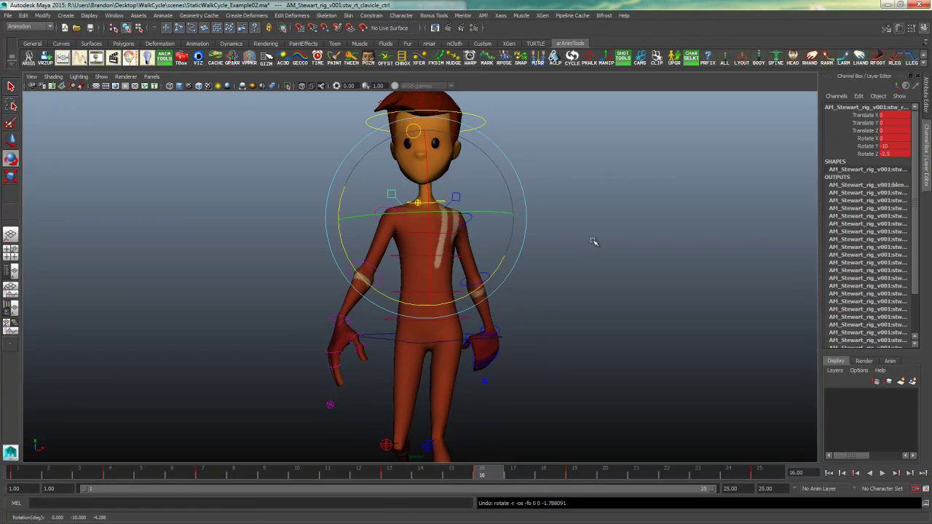
Try a slight Z rotation of the left clavicle control at frame 16
alt+drag(591, 242, 537, 204)
click(472, 198)
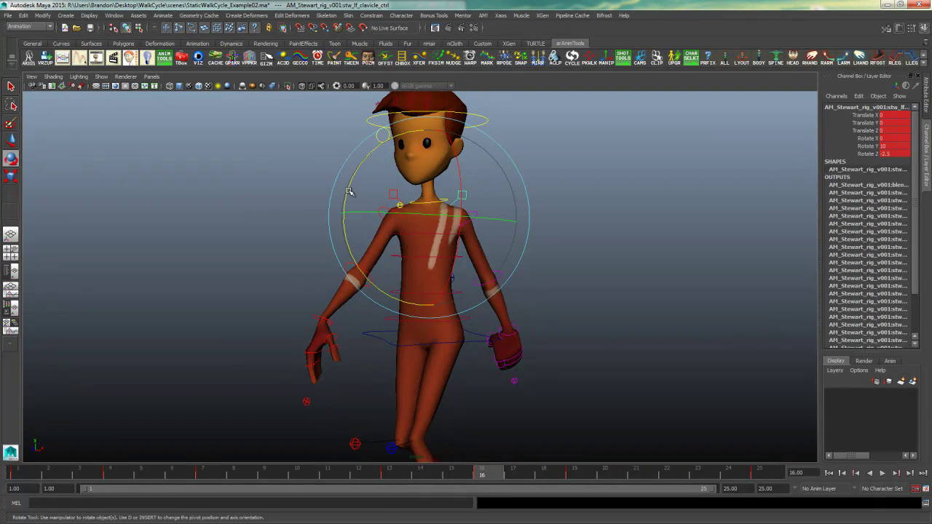
drag(348, 191, 351, 188)
click(633, 225)
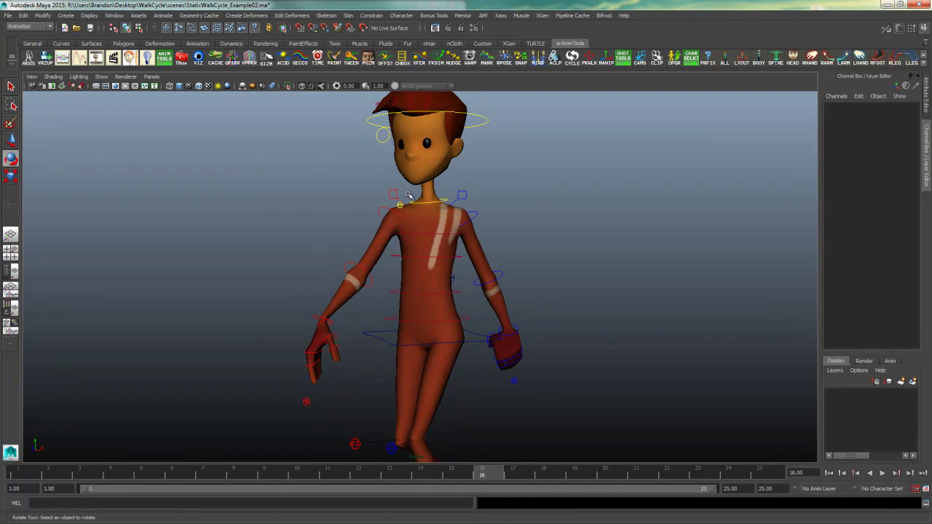
Rotate the right elbow FK control at frame 16 to about -6.5 in Y and -0.6 in Z
alt+drag(633, 225, 481, 229)
alt+drag(551, 229, 537, 262)
click(474, 281)
drag(380, 311, 570, 275)
key(space)
key(space)
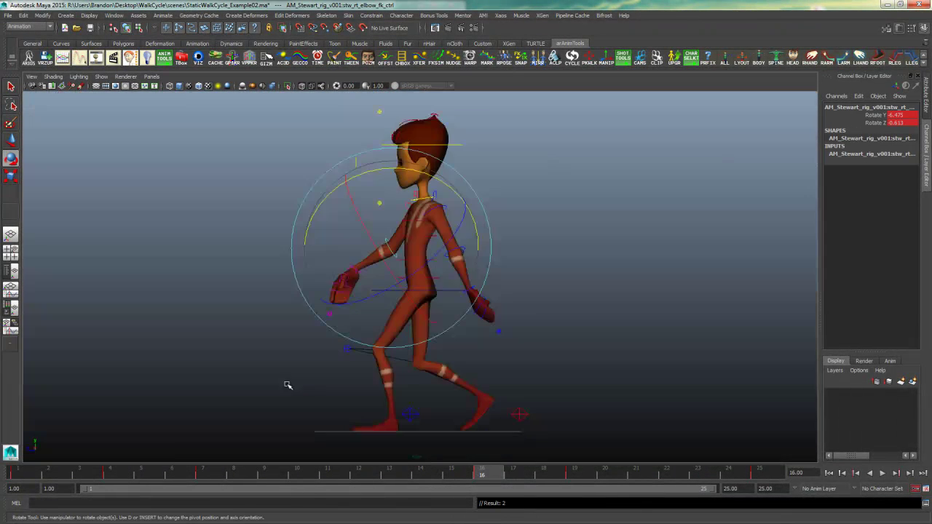
Compare the side-view arm poses at frames 4 and 16 and select all character controls to review their keys on the timeline
click(113, 474)
click(481, 474)
click(123, 475)
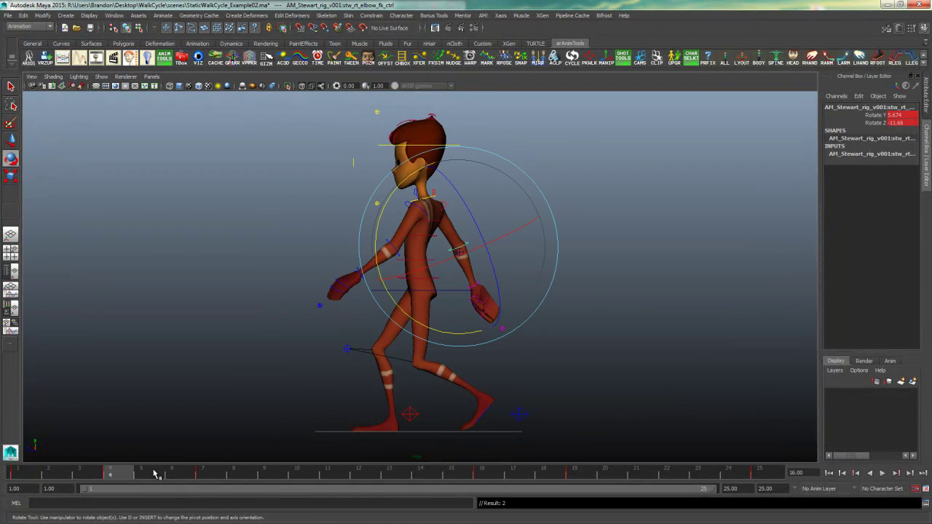
click(483, 475)
click(583, 245)
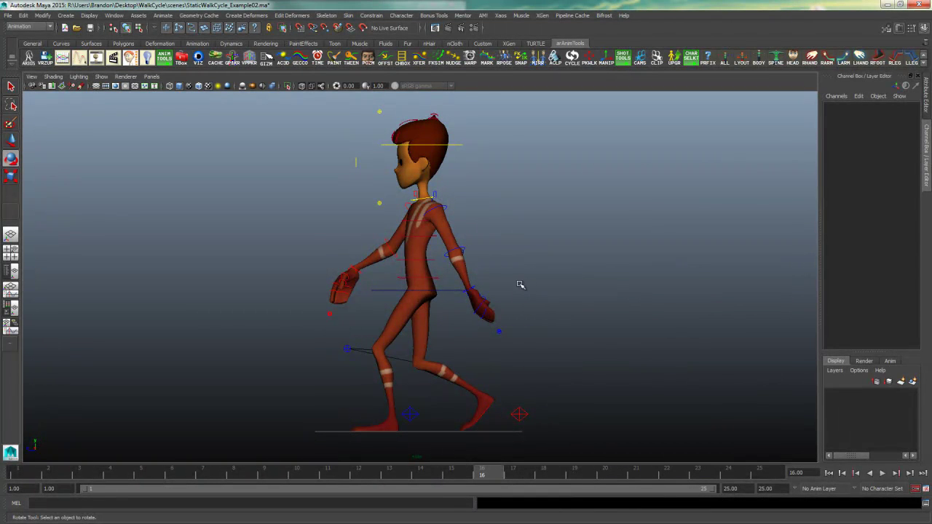
drag(610, 143, 241, 418)
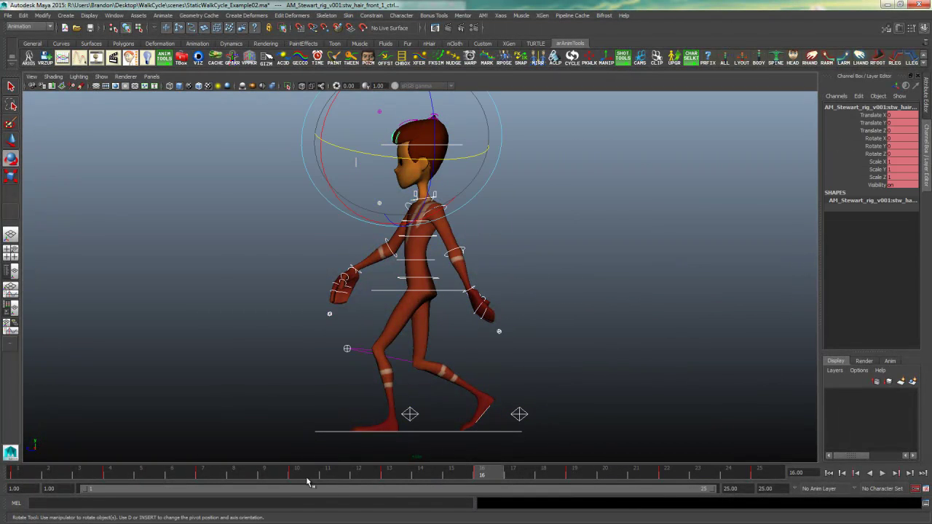
click(534, 368)
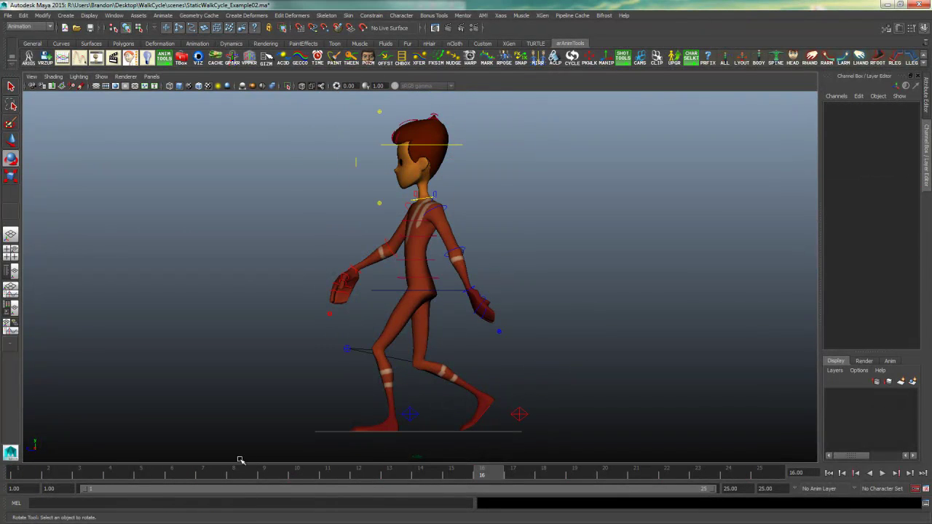
Examine the frame 16 pose in perspective and consult the walk cycle key pose reference drawing
key(space)
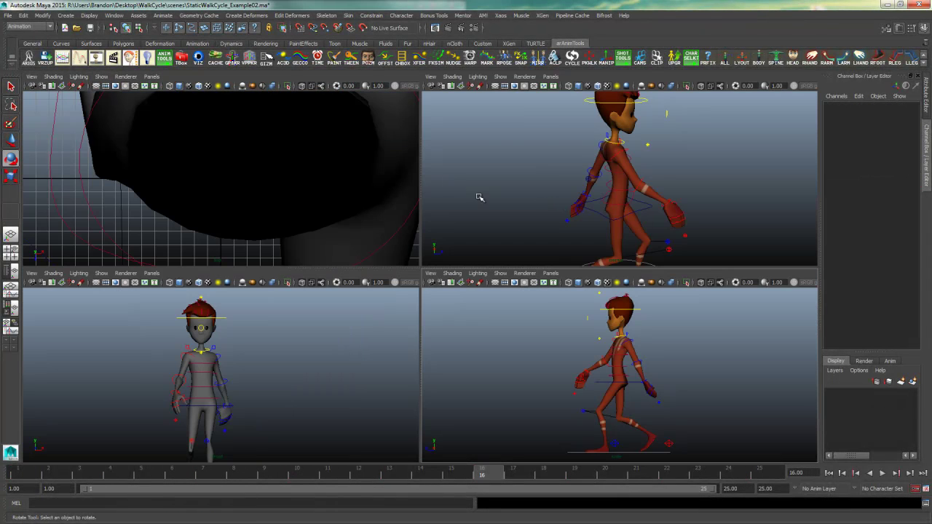
key(space)
alt+drag(581, 296, 472, 295)
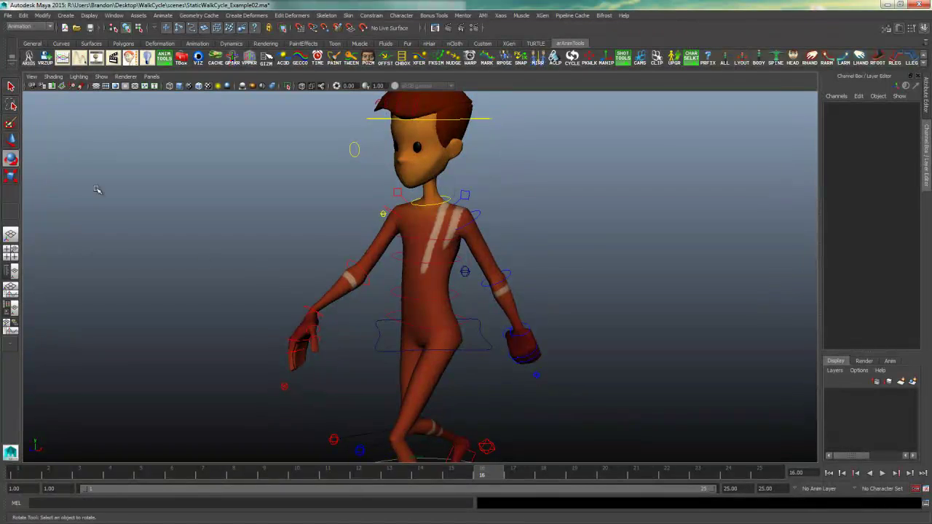
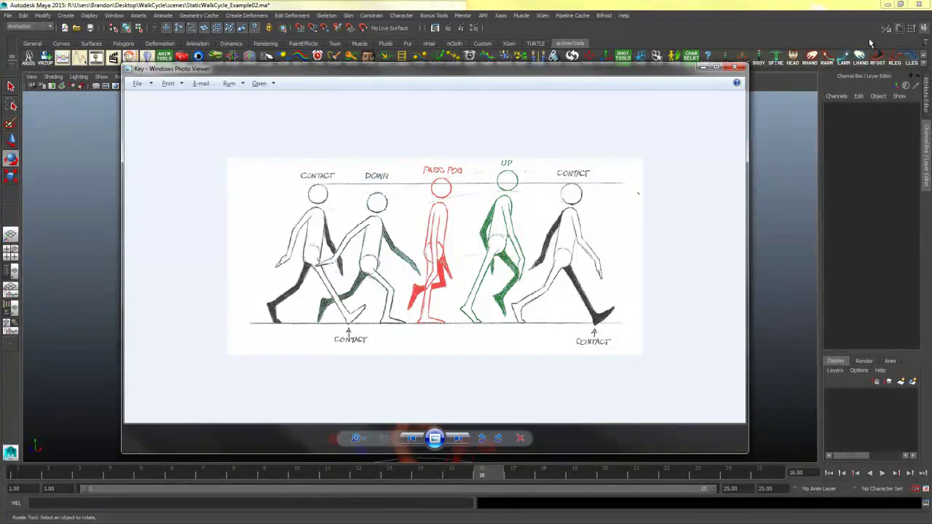
click(896, 6)
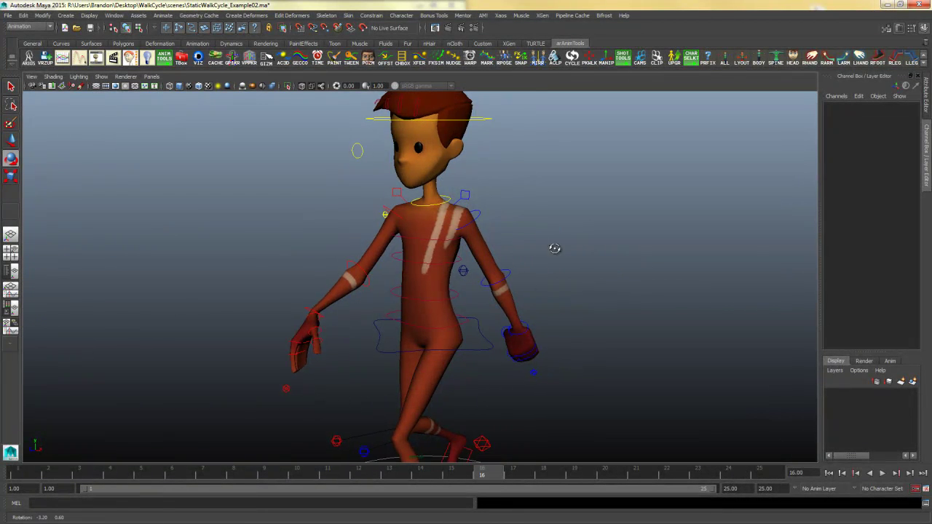
Go to frame 10 of the walk cycle and examine the arm and shoulder pose from the side and front
alt+right_drag(558, 258, 462, 272)
drag(561, 213, 266, 373)
click(291, 474)
alt+drag(354, 440, 583, 383)
click(596, 389)
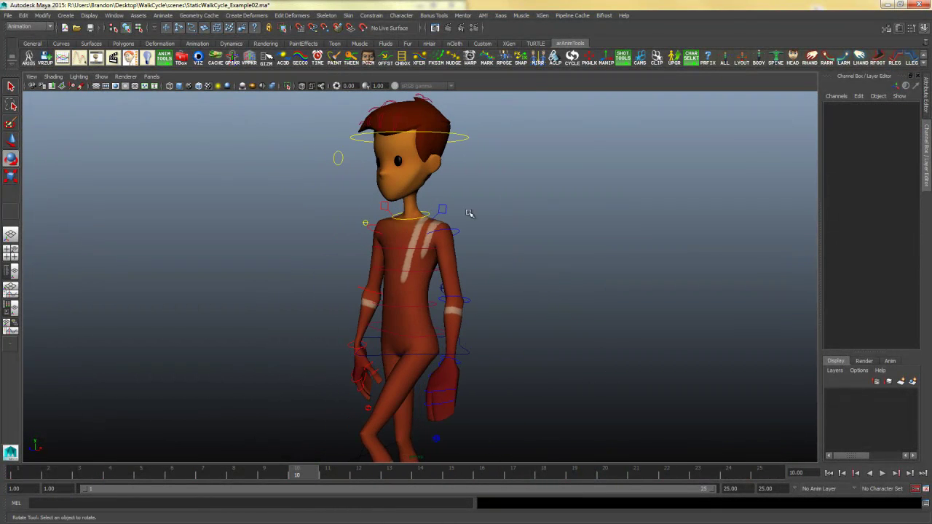
alt+drag(469, 212, 437, 214)
click(474, 252)
alt+drag(474, 252, 529, 240)
click(573, 263)
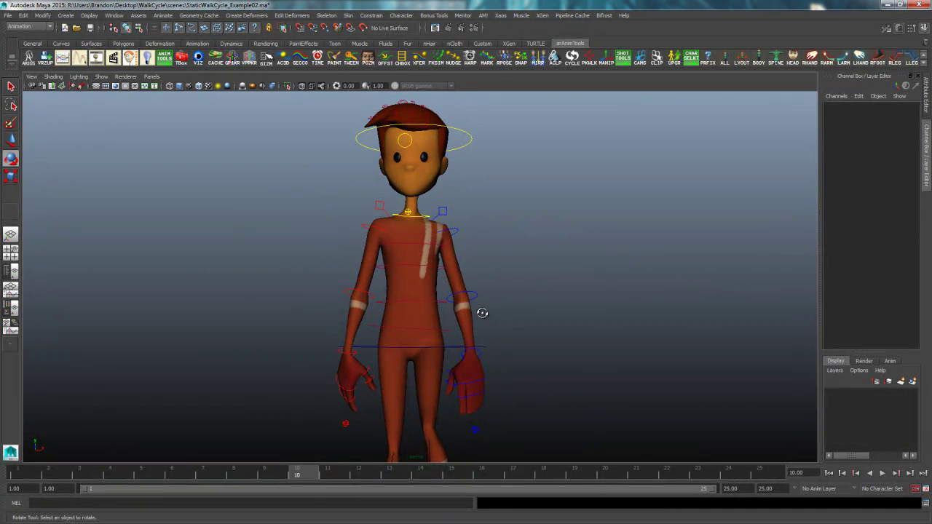
Set the left clavicle control's Rotate Z to 2.5 at frame 10
click(444, 210)
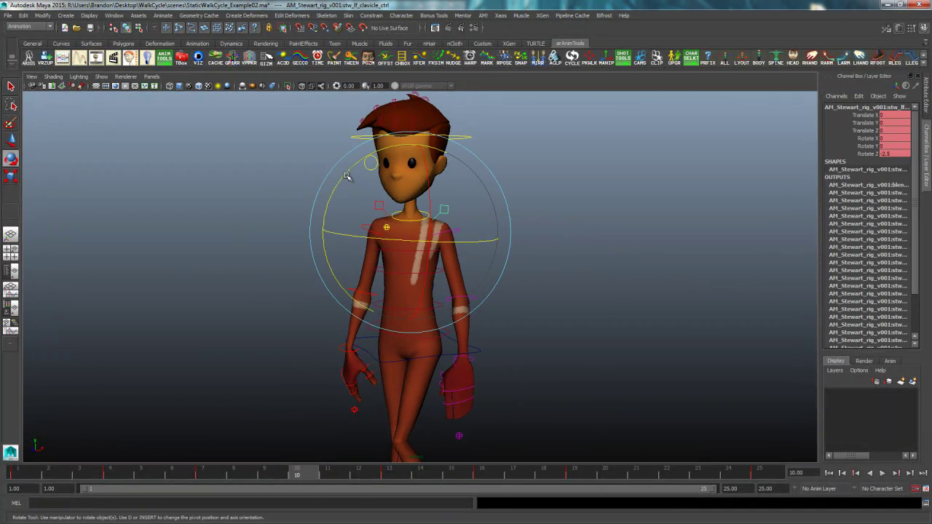
drag(347, 176, 583, 170)
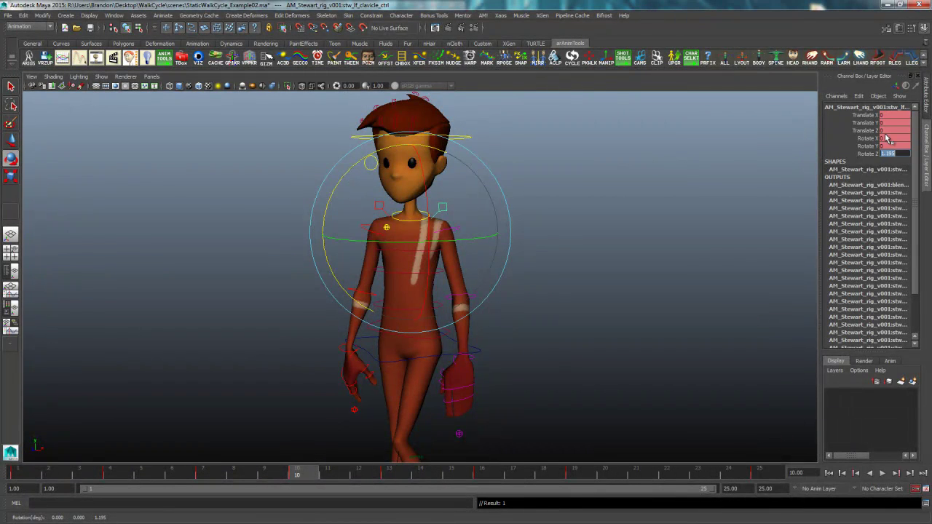
alt+drag(554, 251, 437, 350)
key(bracketleft)
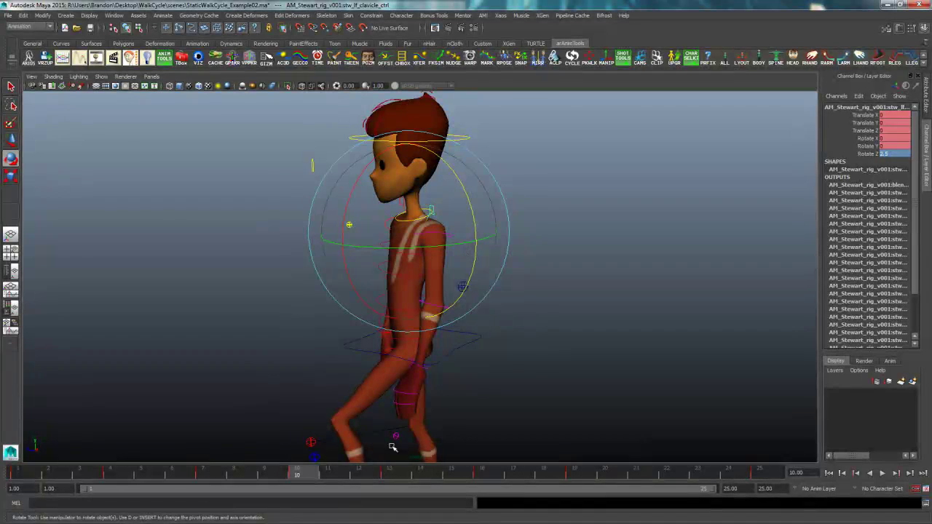
Check the shoulder motion at frames 13 and 7 and in playback, and set the left clavicle control's Rotate Y to 2.5 at frame 10
click(394, 474)
click(204, 474)
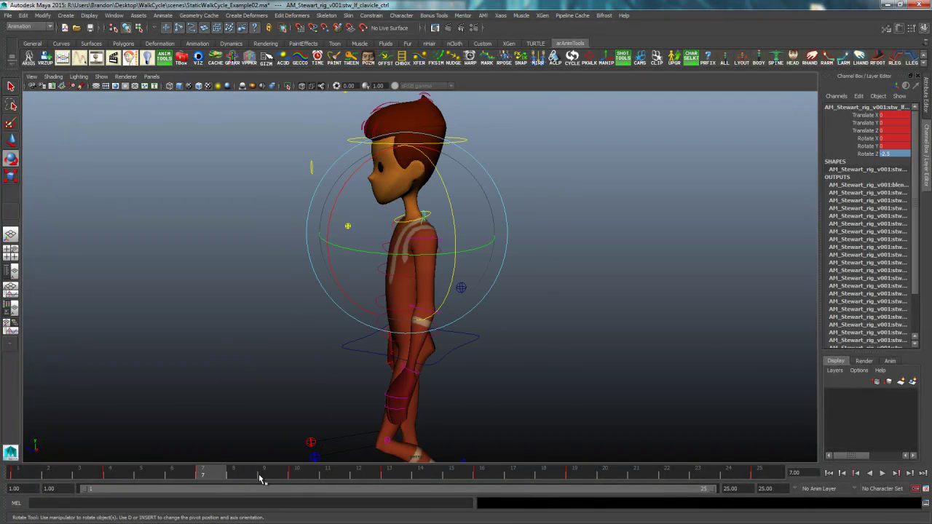
key(alt+v)
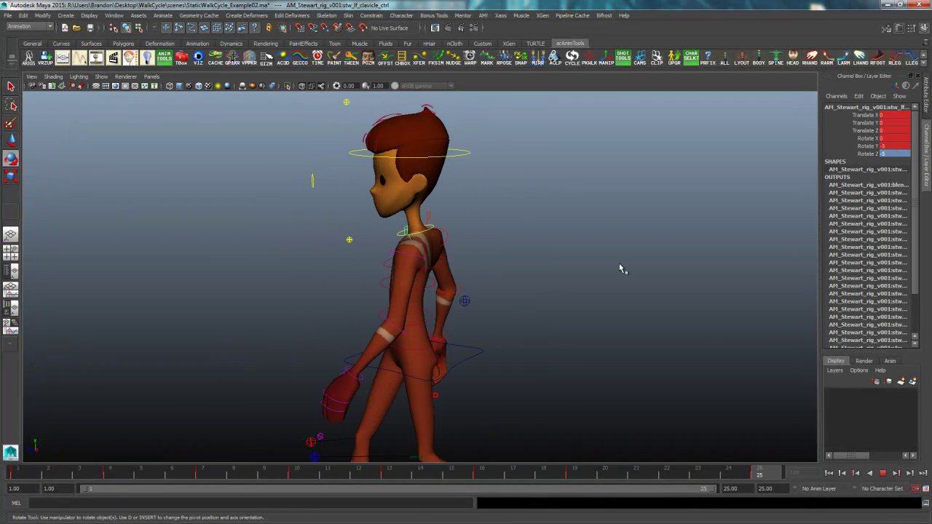
key(alt+v)
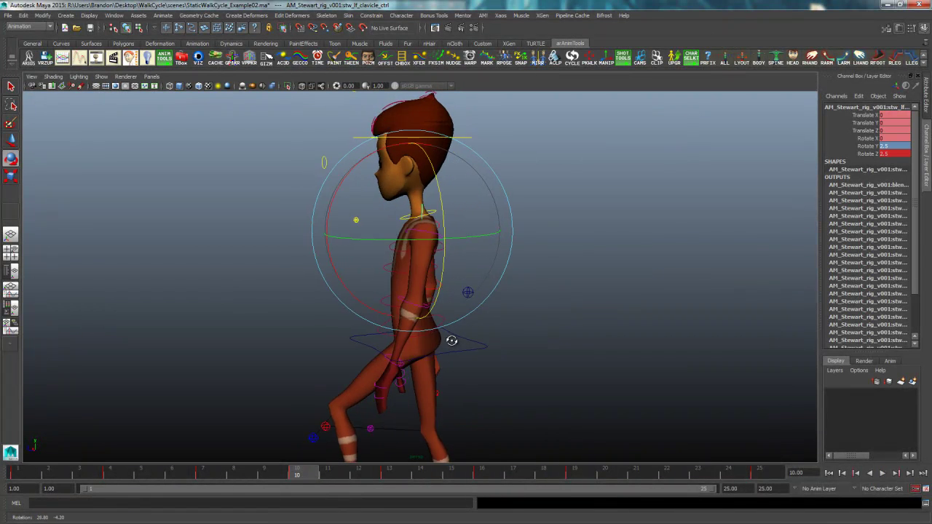
click(562, 343)
Bend the left elbow FK control at frame 10 to about -14.7 in Y
alt+drag(561, 343, 494, 296)
click(462, 239)
click(494, 295)
click(456, 294)
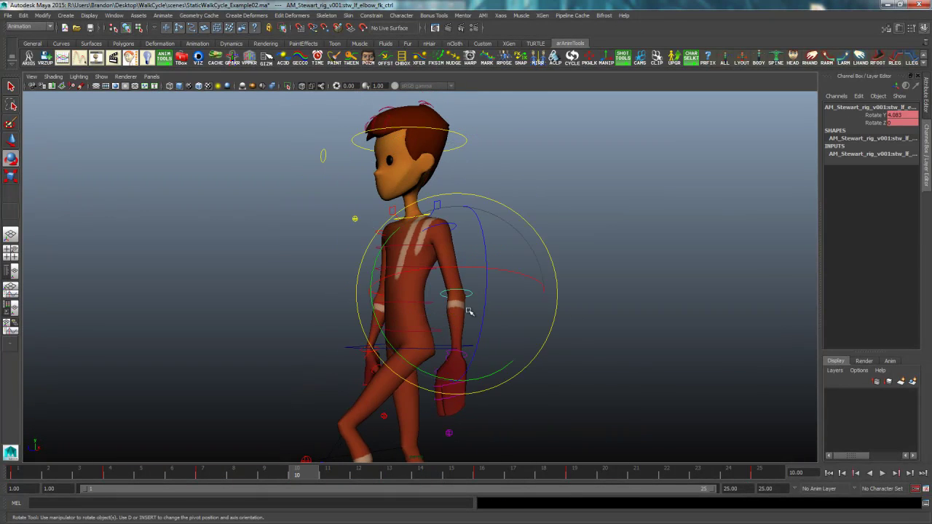
drag(393, 319, 382, 299)
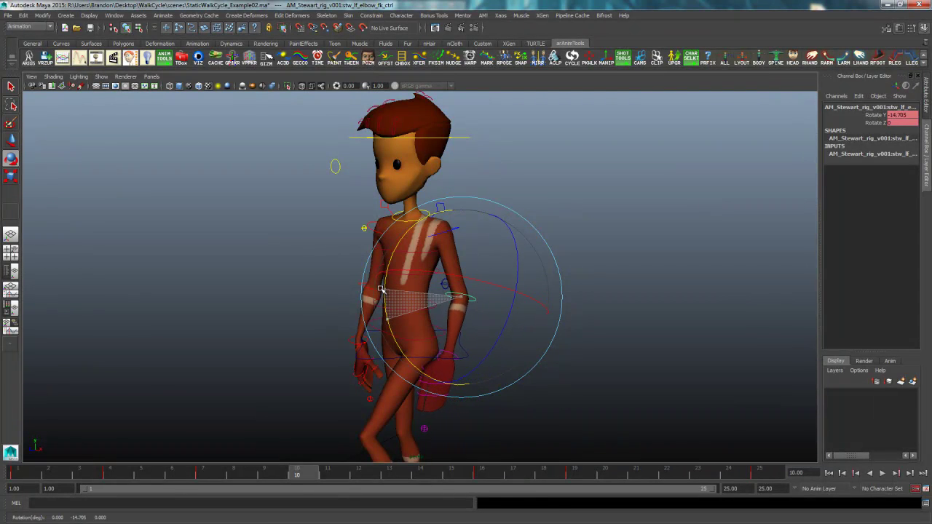
alt+drag(625, 323, 562, 291)
click(562, 292)
Rotate the left upper arm FK control at frame 10 using the orthographic views, swinging the arm backward
key(space)
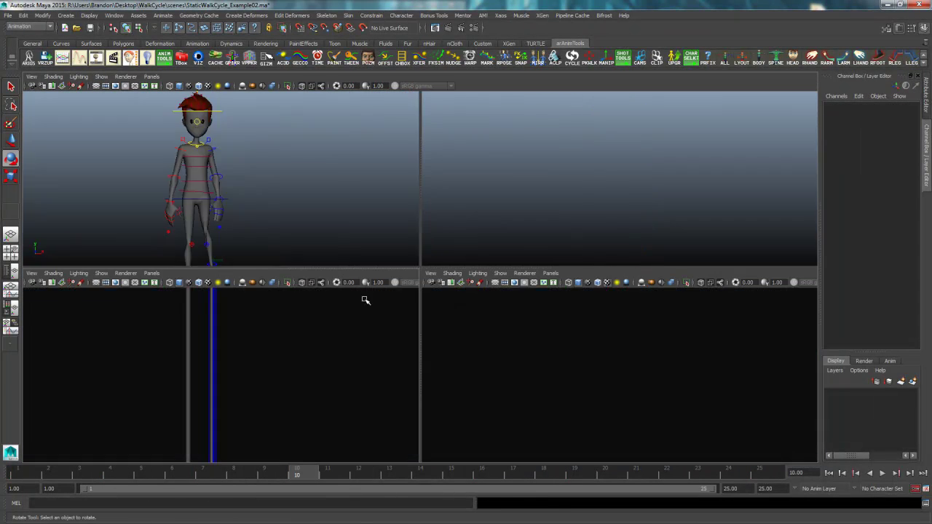
key(space)
click(412, 221)
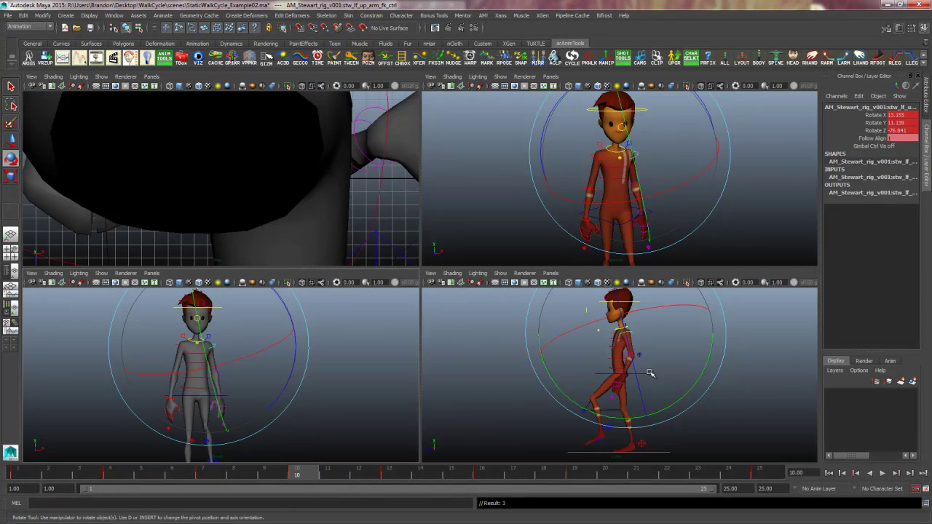
key(space)
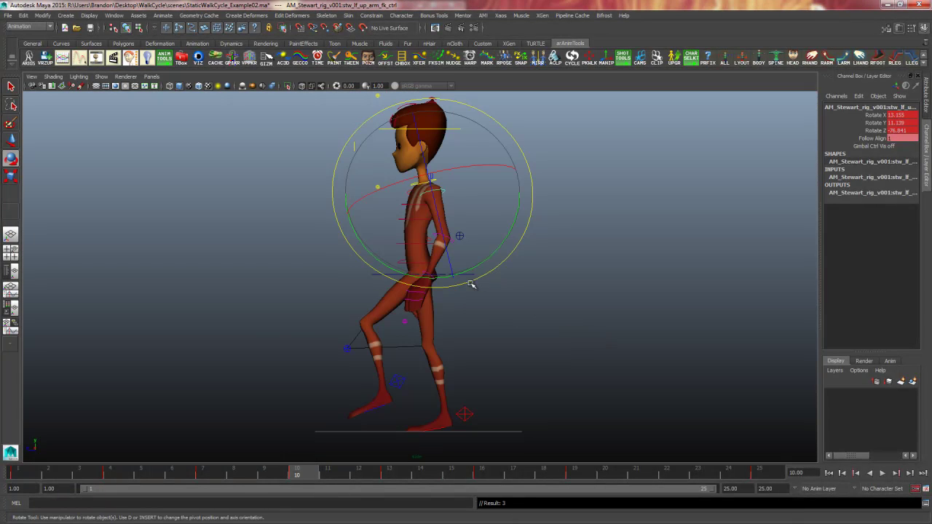
click(572, 285)
Rotate the left wrist FK control at frame 10 to about 29.9 in X, 9.0 in Y and -4.7 in Z
click(401, 274)
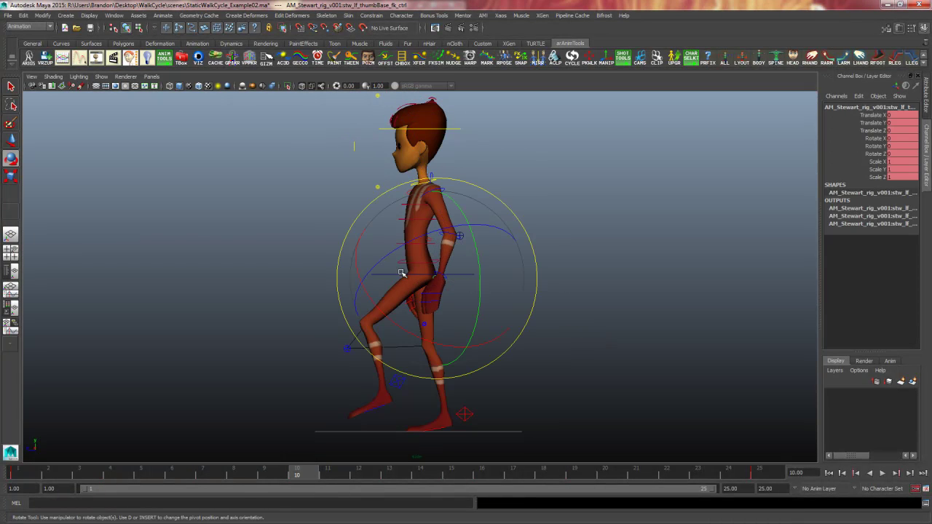
click(595, 294)
click(447, 277)
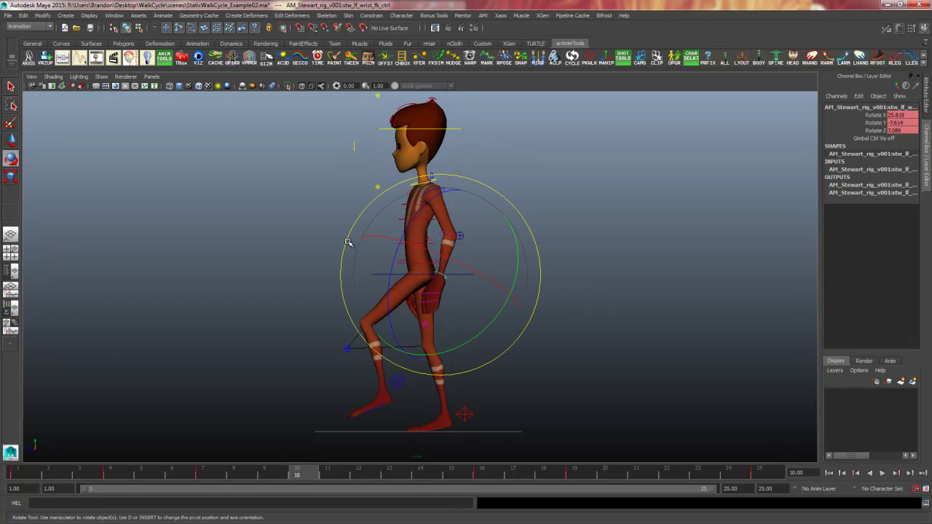
drag(349, 245, 350, 274)
key(space)
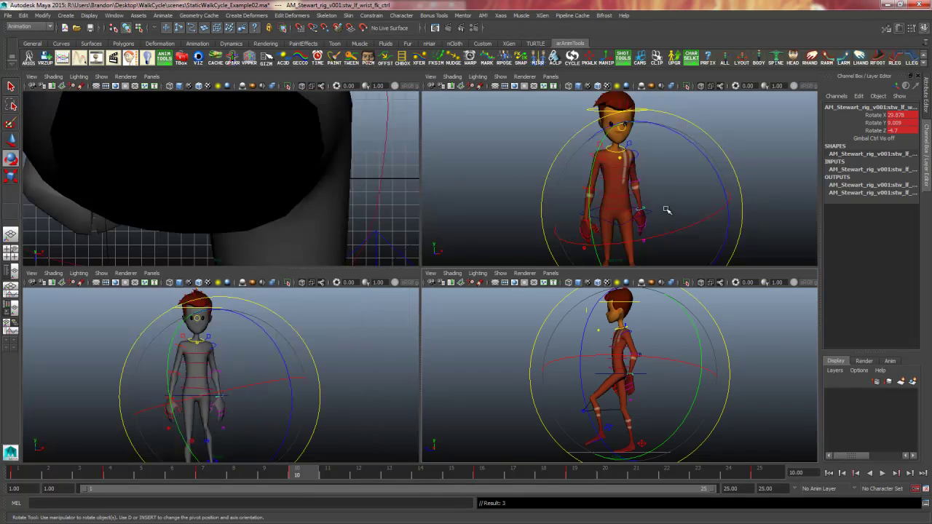
Rotate the right upper arm FK control at frame 10 to about 24 in X, -30 in Y and -70 in Z
key(space)
alt+drag(611, 274, 566, 264)
click(566, 264)
click(408, 237)
alt+drag(500, 308, 379, 284)
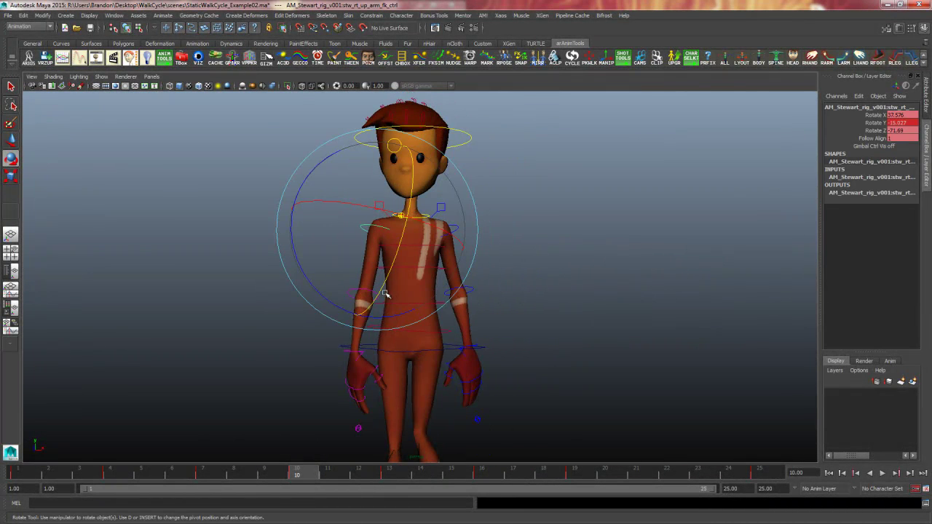
key(space)
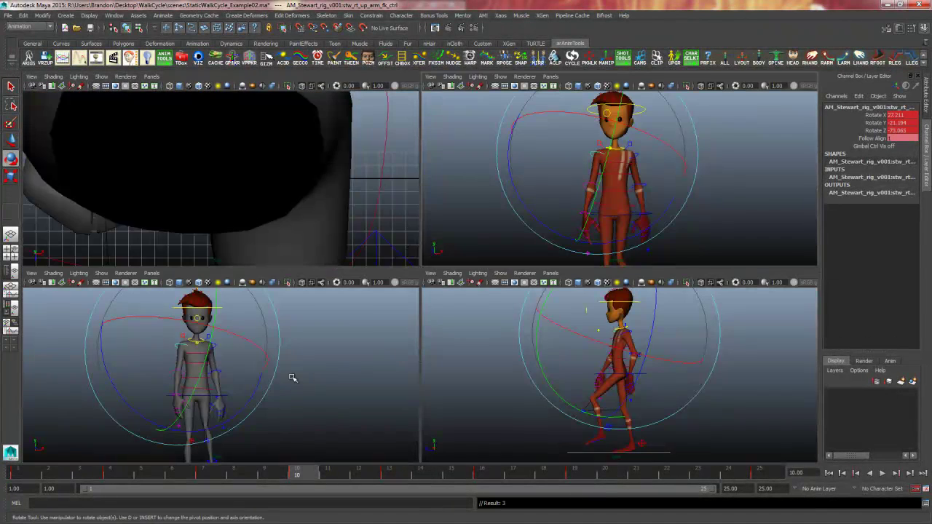
key(space)
drag(317, 310, 314, 277)
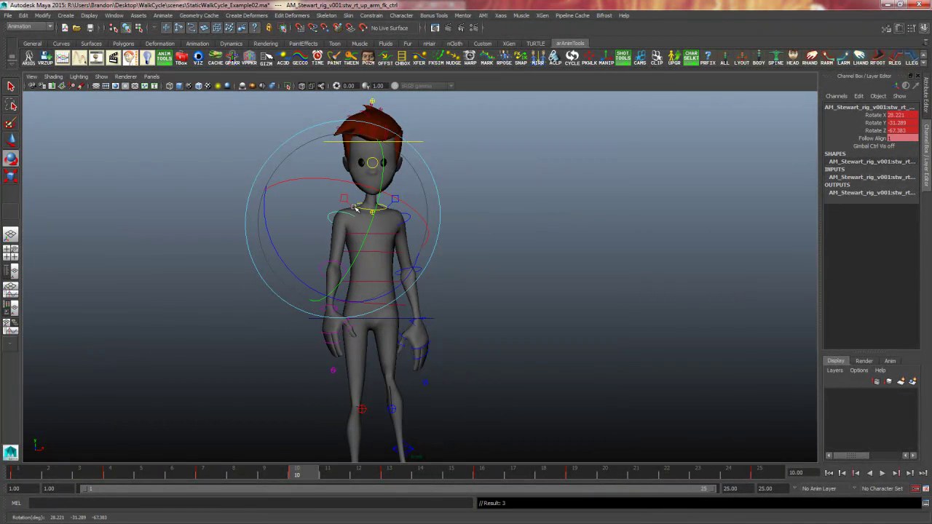
key(space)
key(space)
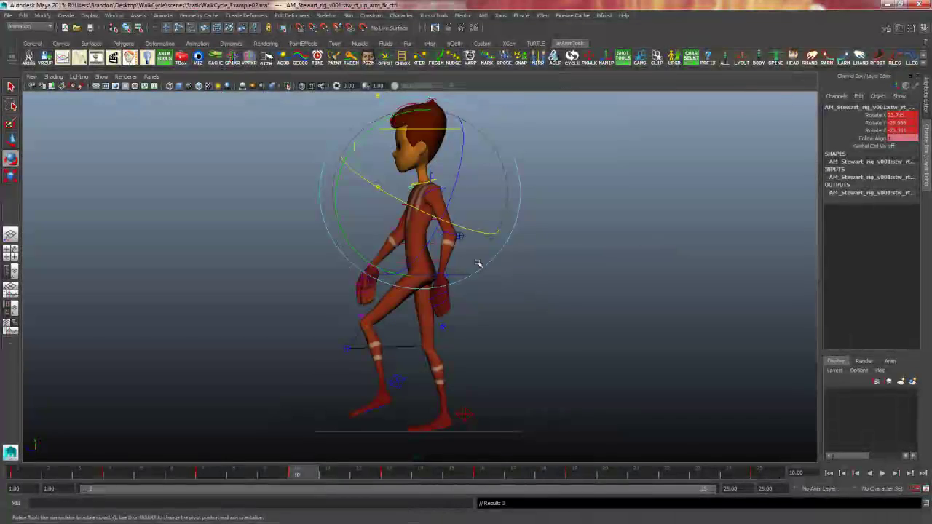
click(298, 229)
Rotate the right elbow FK control slightly in Y at frame 10
click(381, 223)
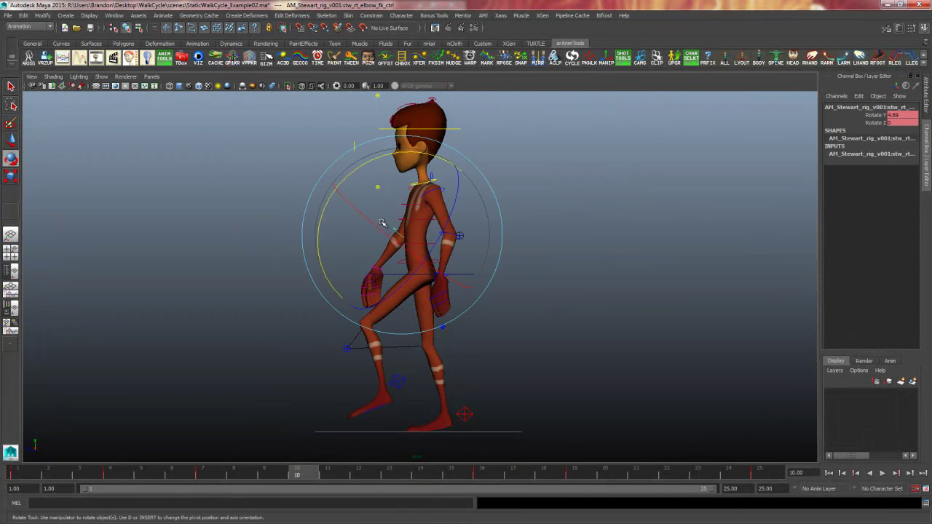
drag(328, 199, 328, 202)
click(261, 249)
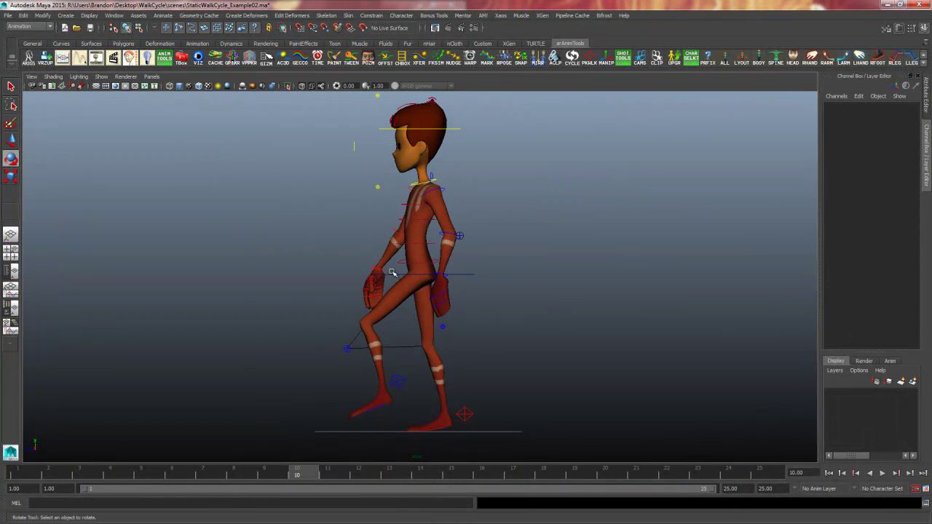
Rotate the right wrist FK control at frame 10 to about 7.9 in X, 19.5 in Y and -13.7 in Z
click(376, 272)
drag(306, 236, 312, 236)
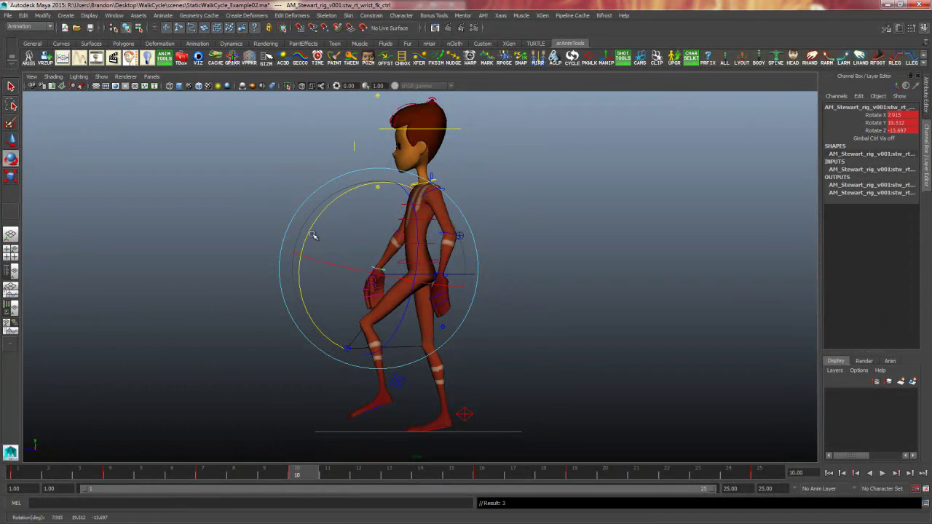
key(space)
key(space)
alt+middle_drag(602, 253, 598, 273)
click(591, 271)
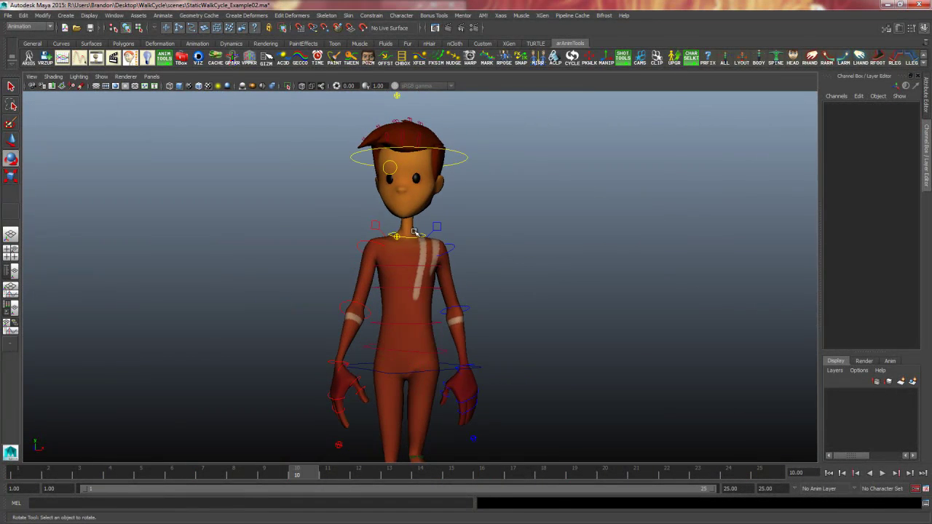
Set the right clavicle control's Rotate Z to 5 at frame 10
click(378, 228)
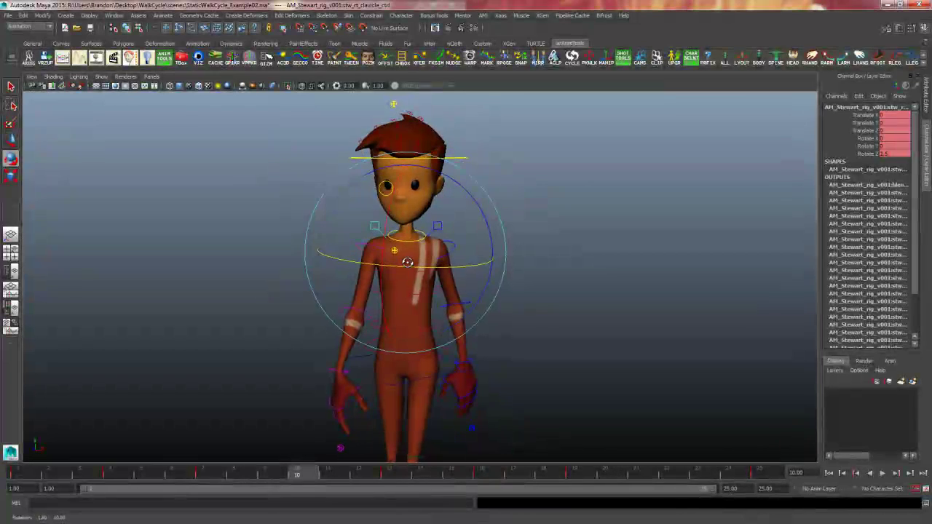
drag(481, 213, 478, 210)
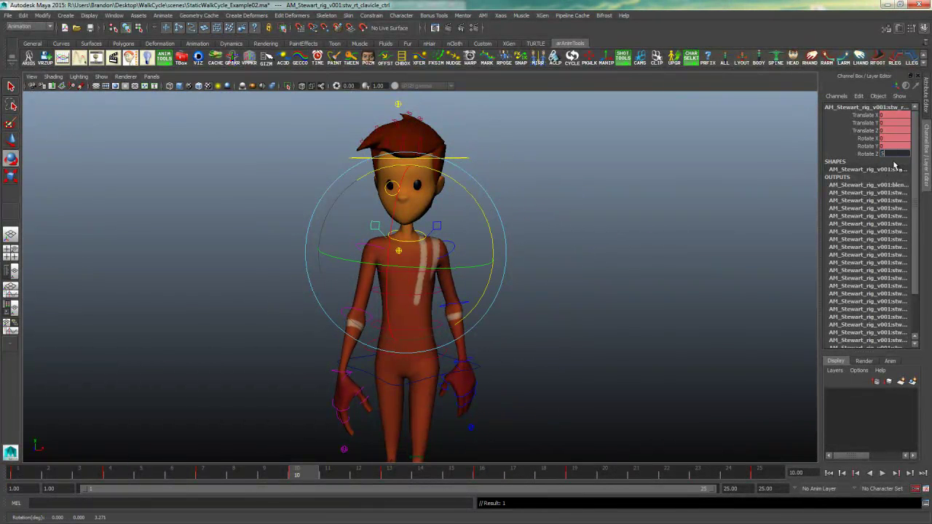
key(Return)
Undo the freehand Y rotation of the right clavicle control and set its Rotate Y to -5 at frame 10
alt+drag(765, 306, 478, 270)
key(ctrl+z)
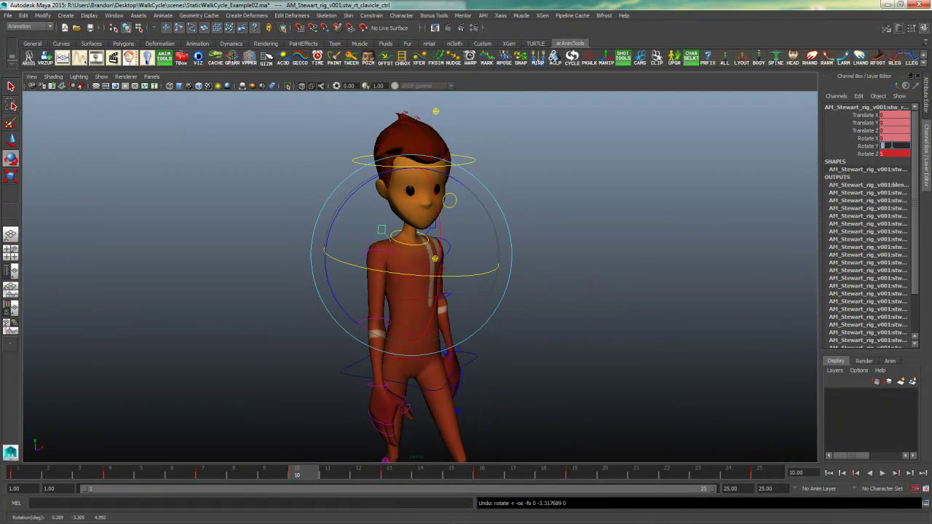
text(-5)
key(Return)
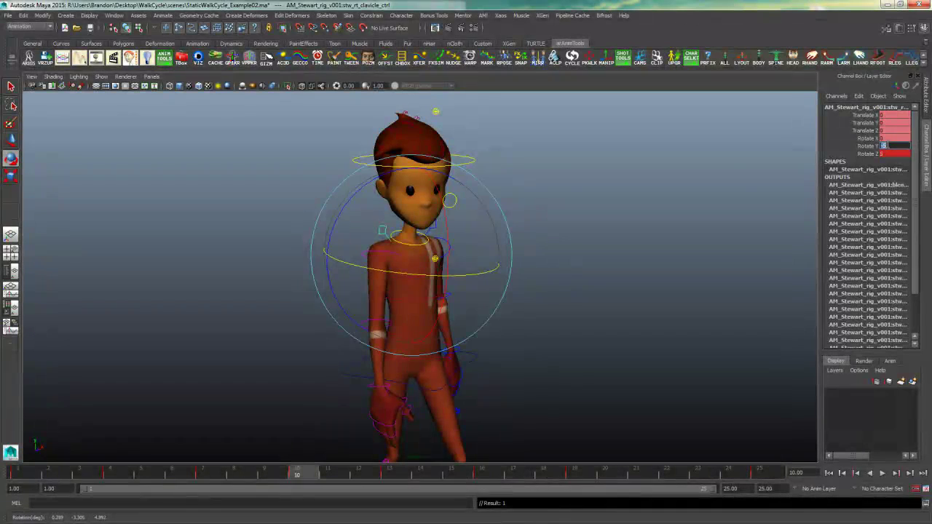
alt+drag(649, 310, 568, 306)
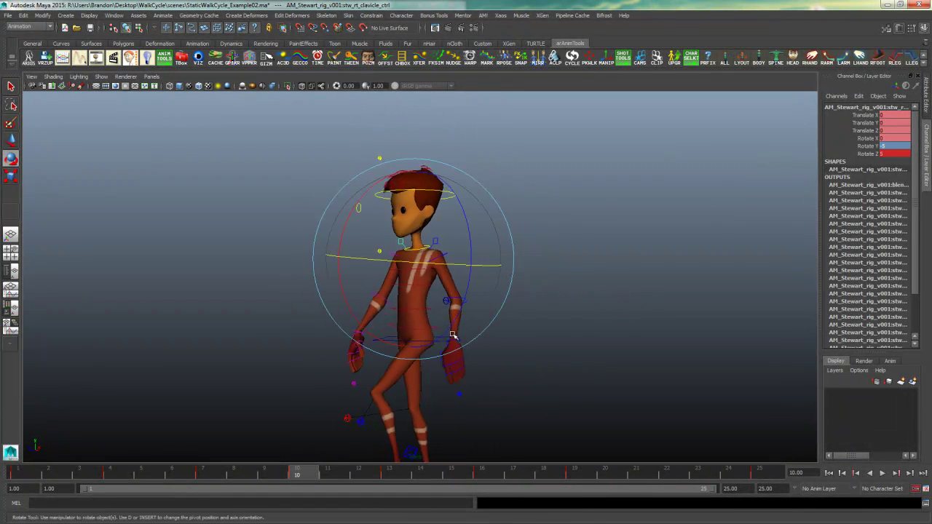
alt+right_drag(568, 306, 375, 305)
alt+drag(375, 305, 441, 309)
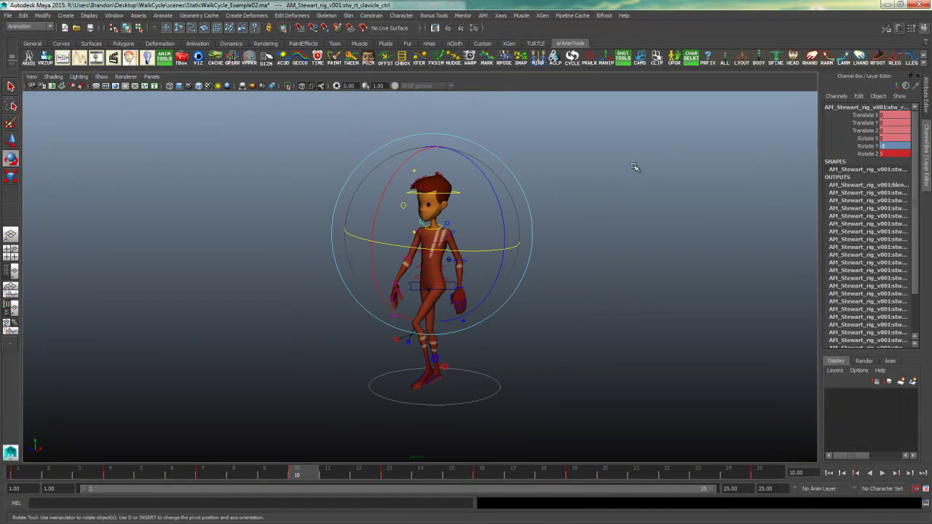
Select all character controls, play back the walk cycle and examine the pose at frame 22
drag(634, 167, 240, 413)
key(alt+v)
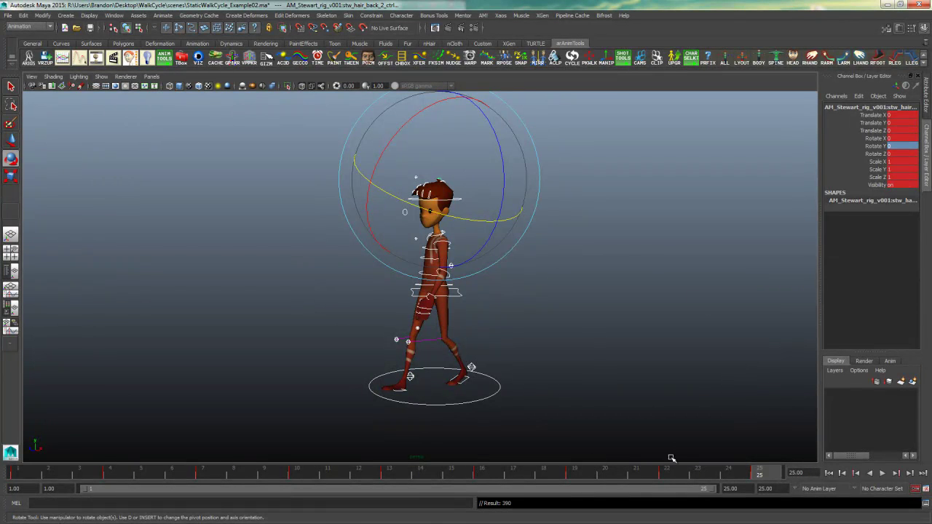
alt+drag(672, 458, 593, 360)
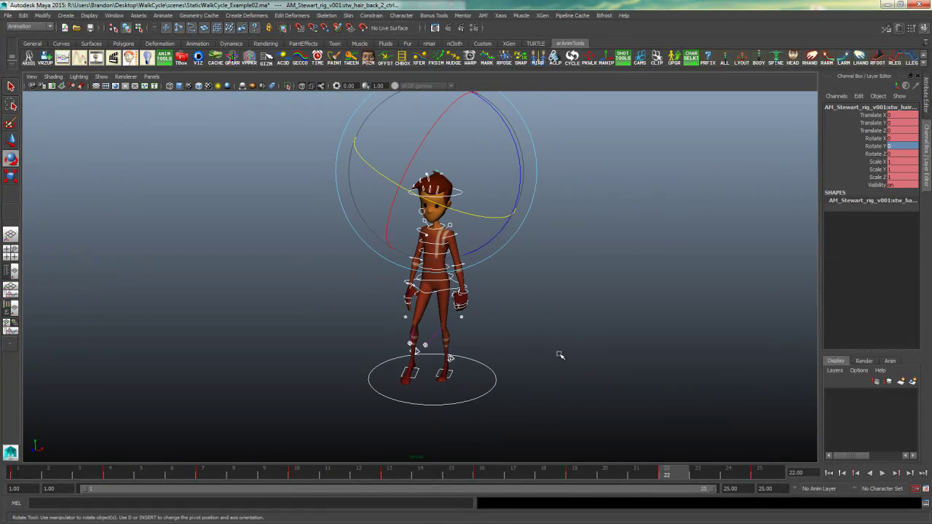
alt+right_drag(496, 319, 547, 325)
click(547, 325)
alt+drag(547, 325, 451, 298)
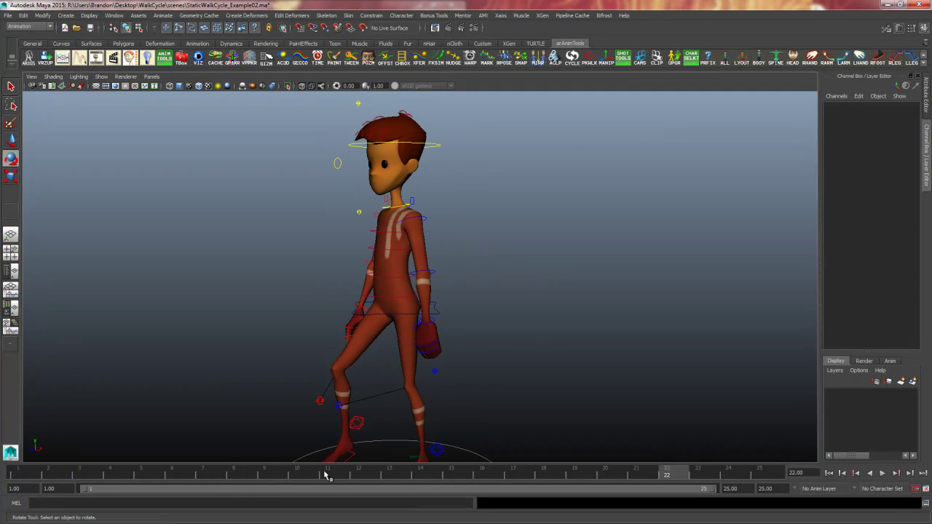
Select all character controls and compare the poses at frames 10 and 22 from the perspective and side views
drag(510, 230, 349, 360)
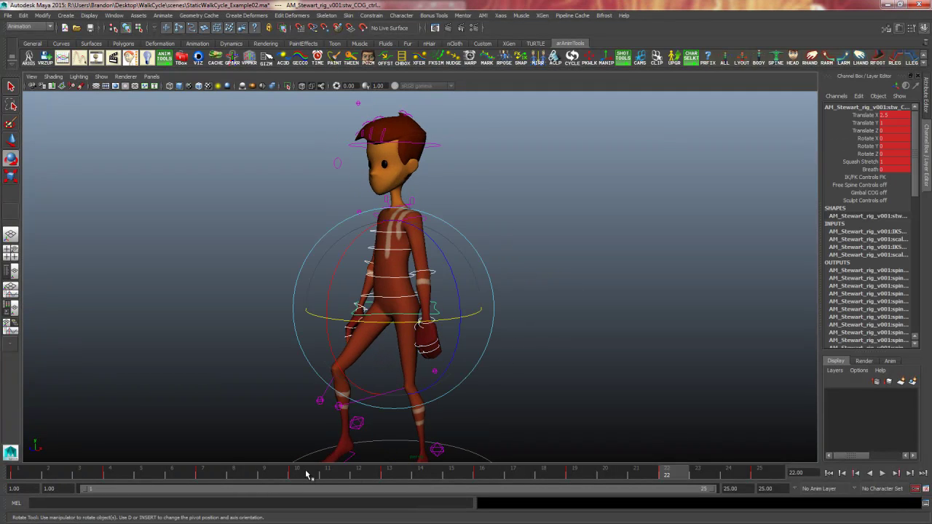
click(307, 475)
alt+drag(393, 441, 427, 397)
key(space)
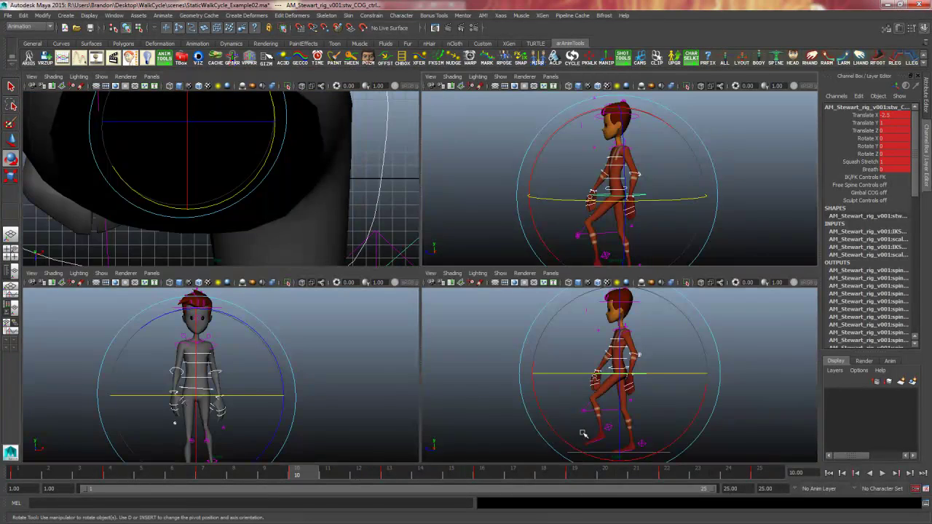
key(space)
click(669, 475)
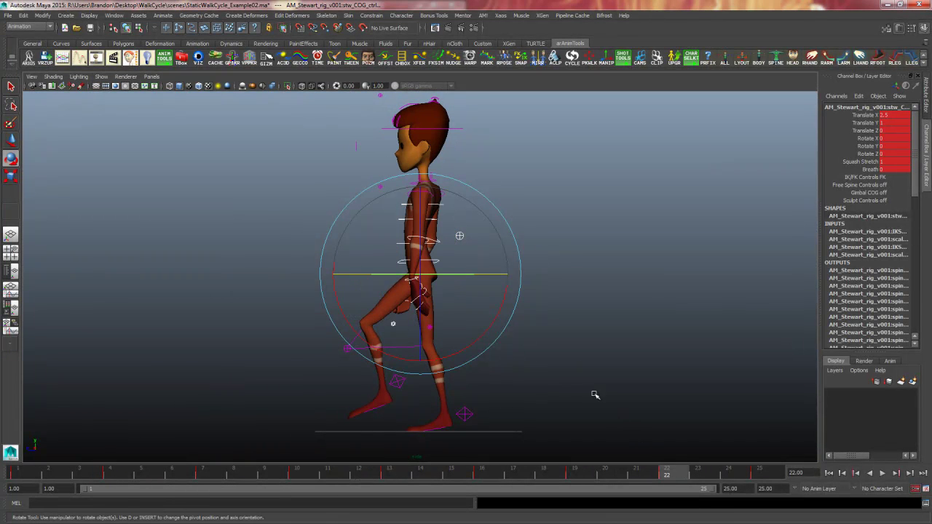
click(305, 475)
click(638, 379)
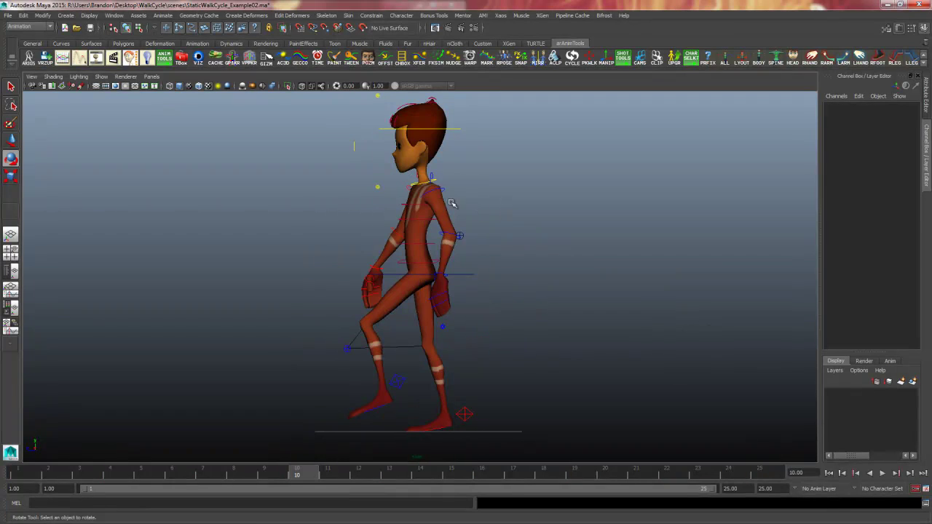
Check the left clavicle control's rotation at frame 10 and set its Rotate Y to -2.5 and Rotate Z to 2.5 at frame 22
click(432, 176)
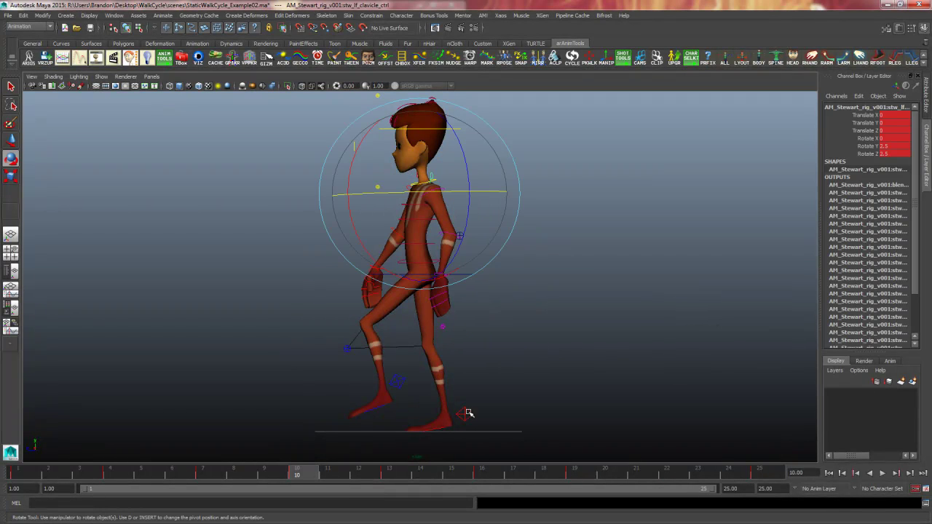
click(673, 475)
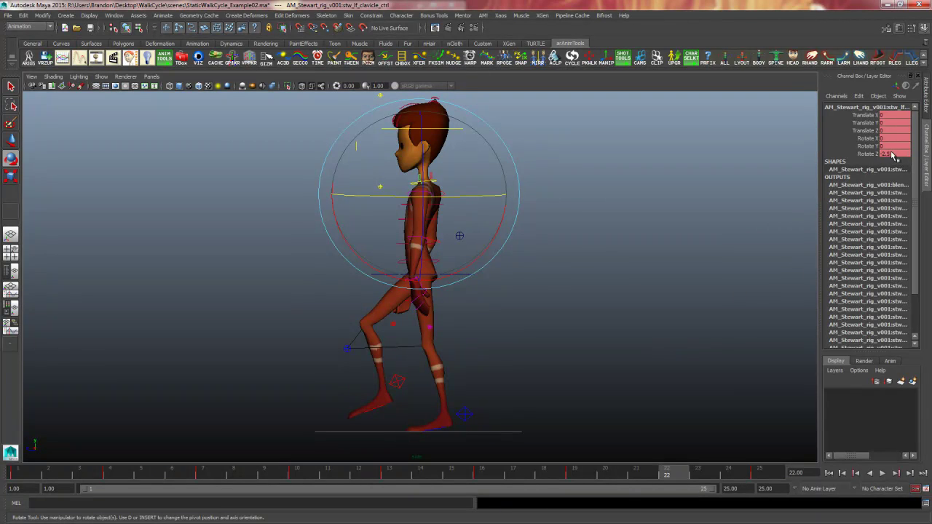
click(297, 474)
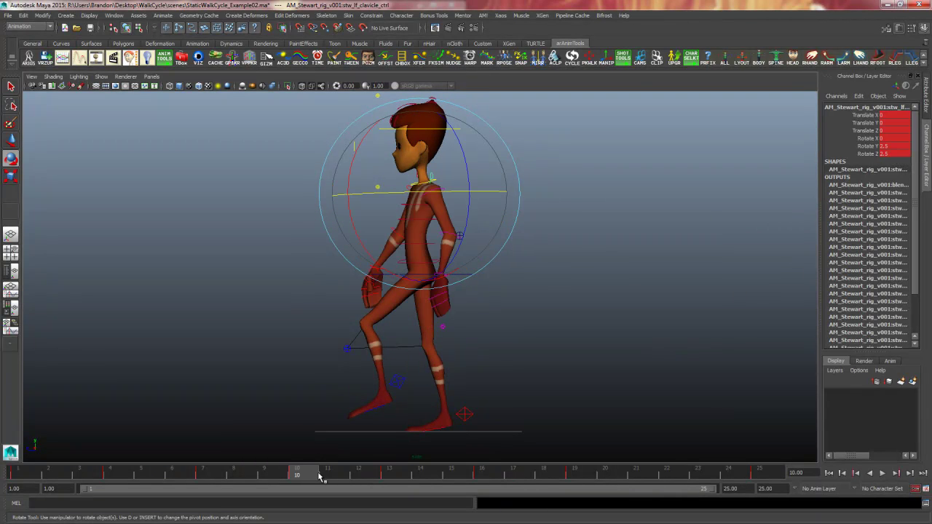
click(671, 475)
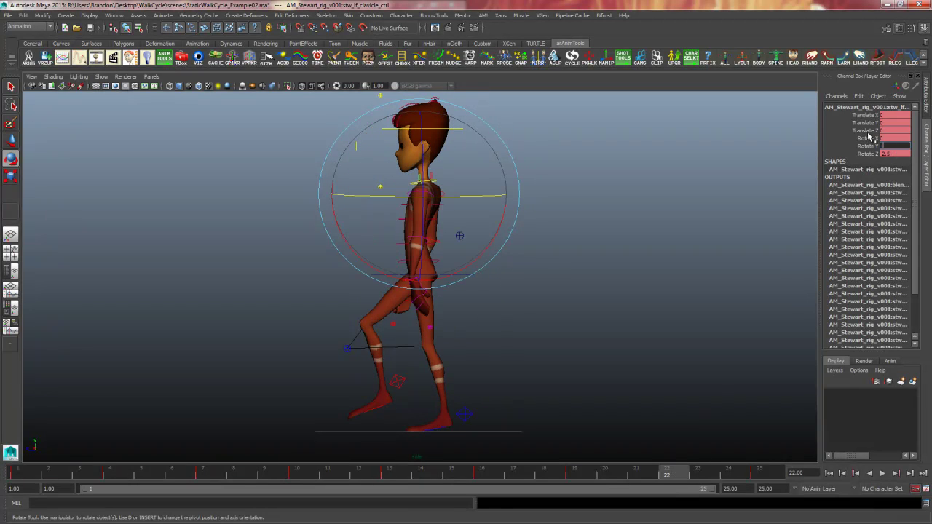
key(Tab)
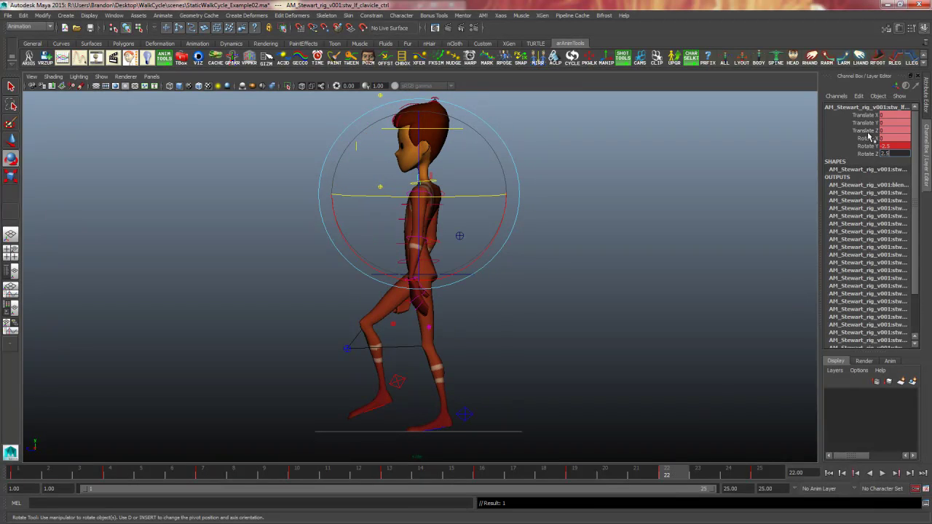
text(2.5)
key(Return)
click(656, 282)
Set the right clavicle control's Rotate Y to 5 and Rotate Z to -5 at frame 22 and compare the pose with frame 10
key(space)
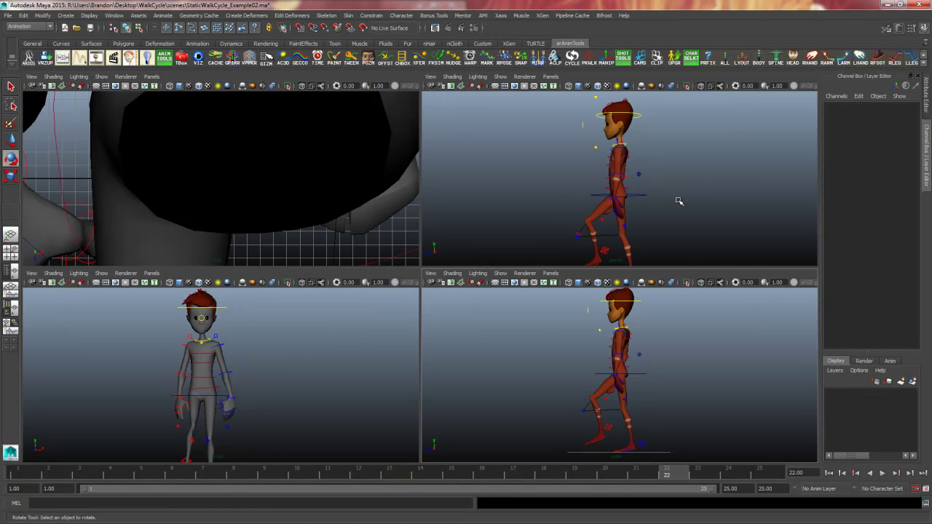
key(space)
alt+drag(558, 233, 598, 242)
click(359, 198)
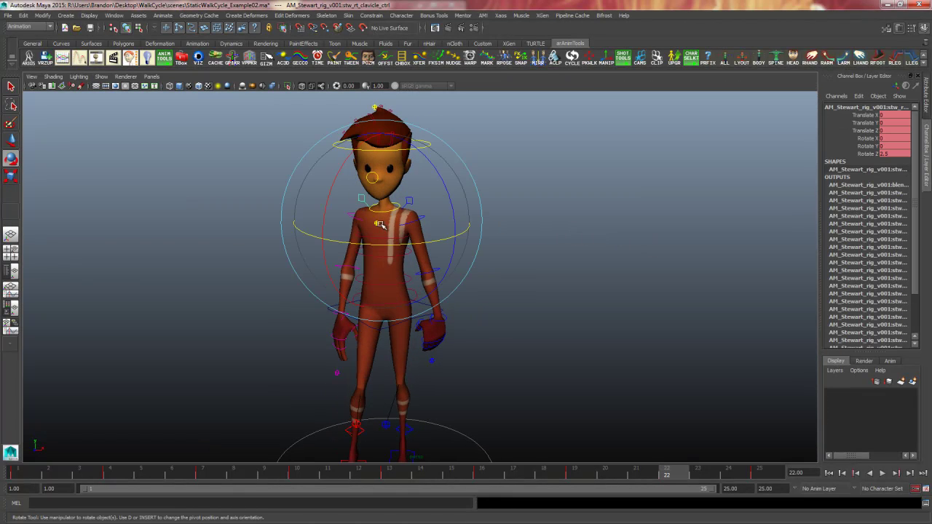
click(312, 475)
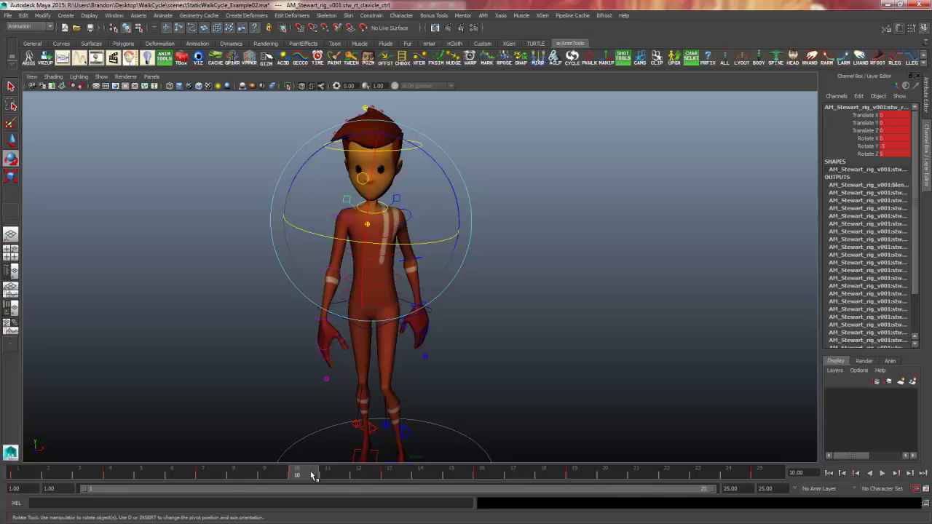
click(669, 475)
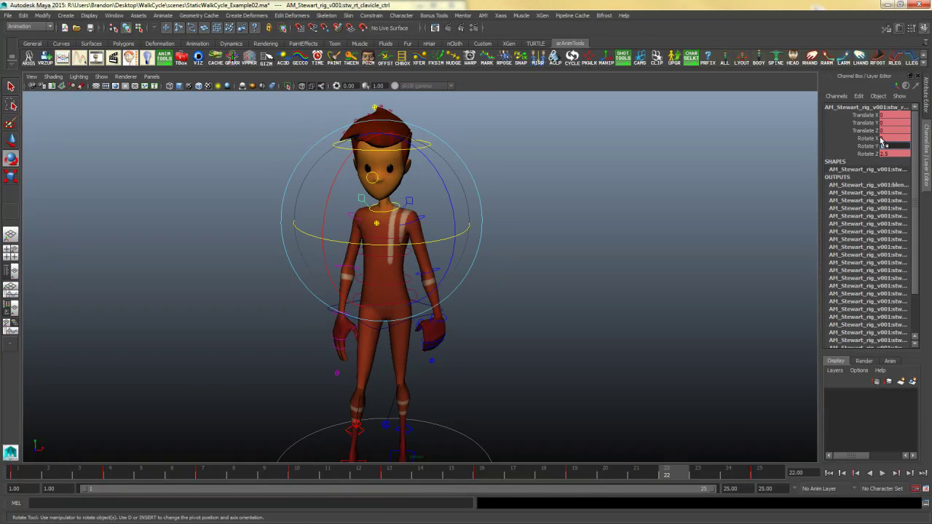
key(Tab)
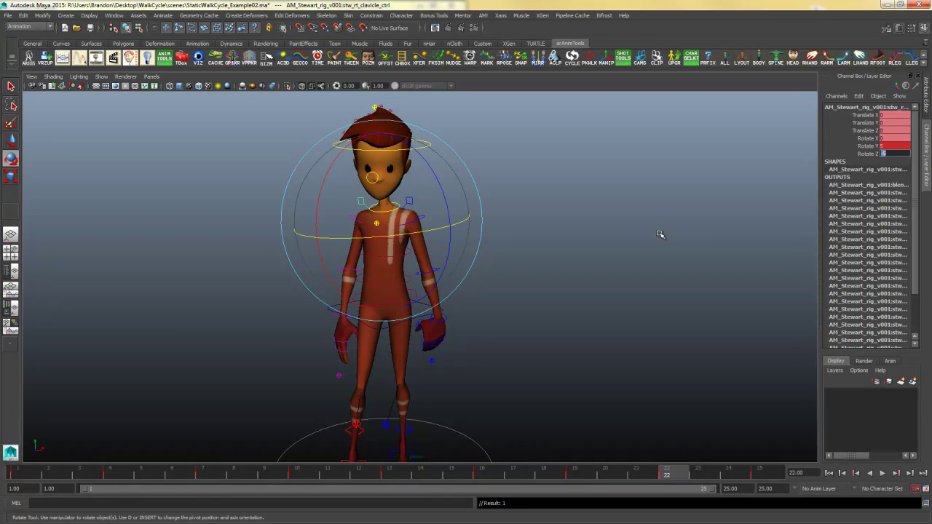
middle_drag(660, 234, 640, 232)
middle_drag(545, 285, 620, 316)
click(296, 467)
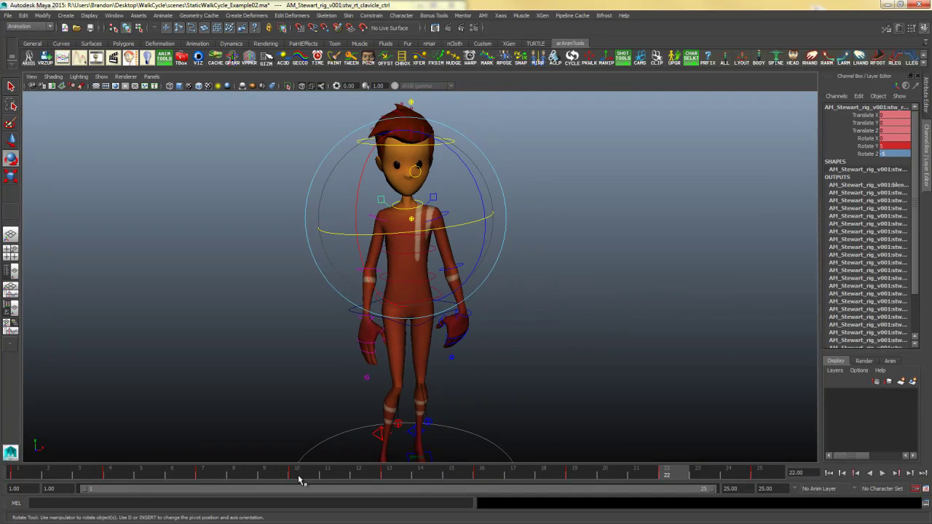
click(299, 480)
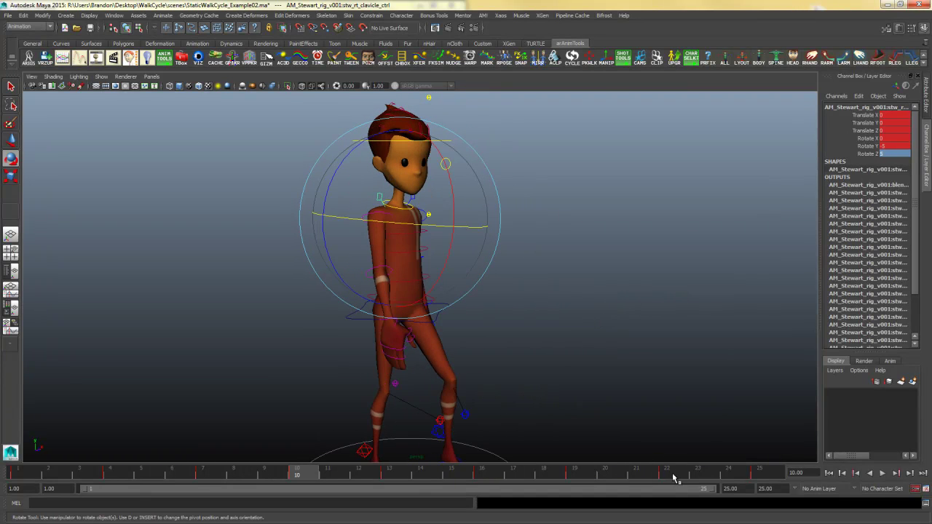
click(674, 474)
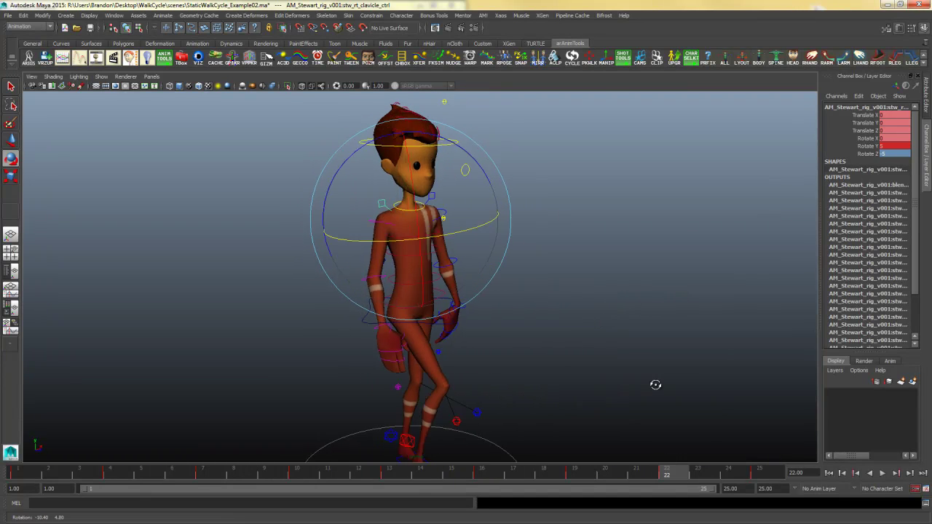
click(655, 384)
Swing the right upper arm FK control backward at frame 22 to about 41.6 in X, 14.8 in Y and -80.2 in Z
click(504, 246)
key(space)
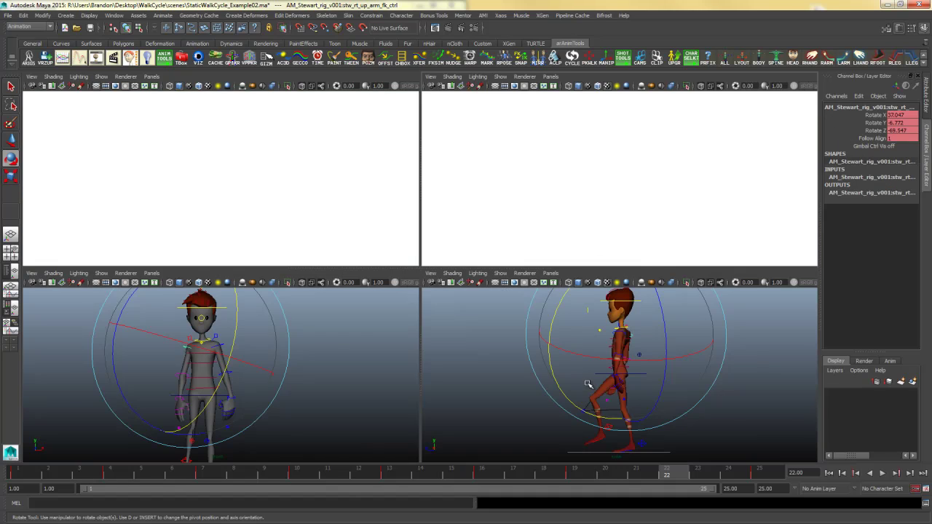
key(space)
click(510, 267)
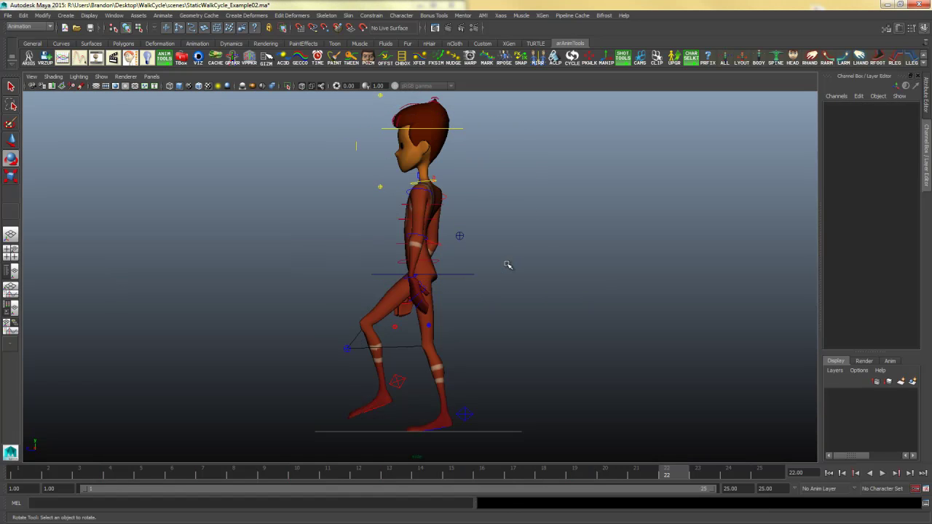
key(ctrl+z)
mouse_move(507, 267)
mouse_down()
mouse_move(533, 248)
mouse_move(506, 254)
mouse_up()
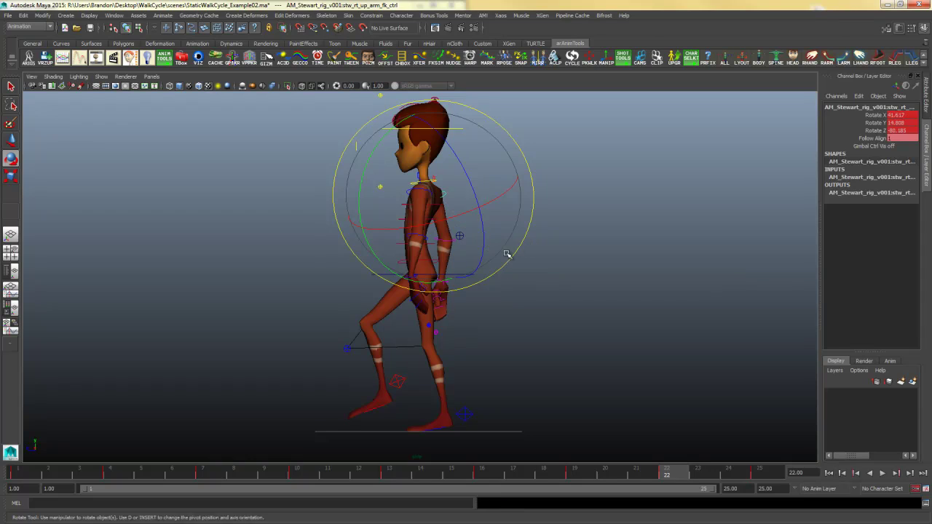
click(587, 252)
Bend the right elbow at frame 22 and rotate the right upper arm FK control to about 42.5 in X, 23.5 in Y and -84.8 in Z
click(522, 239)
drag(389, 214, 388, 208)
click(614, 188)
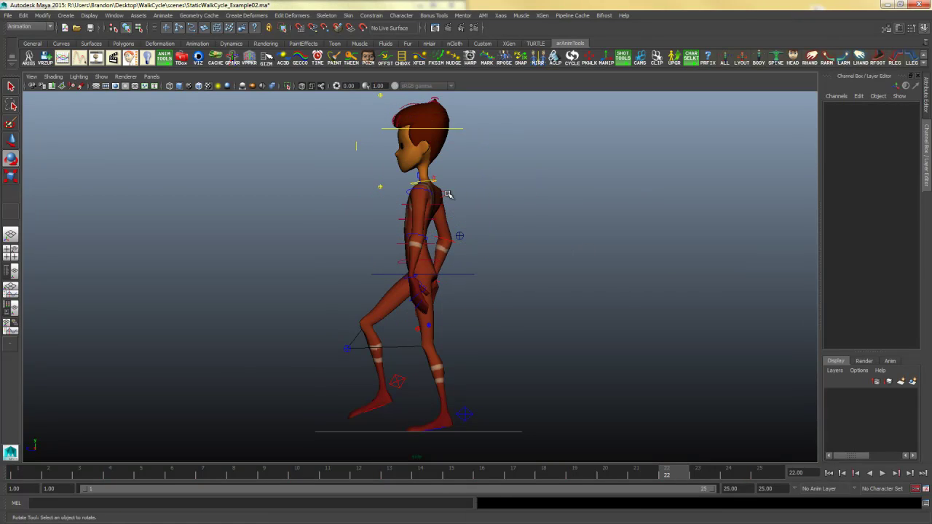
click(460, 195)
drag(348, 133, 558, 196)
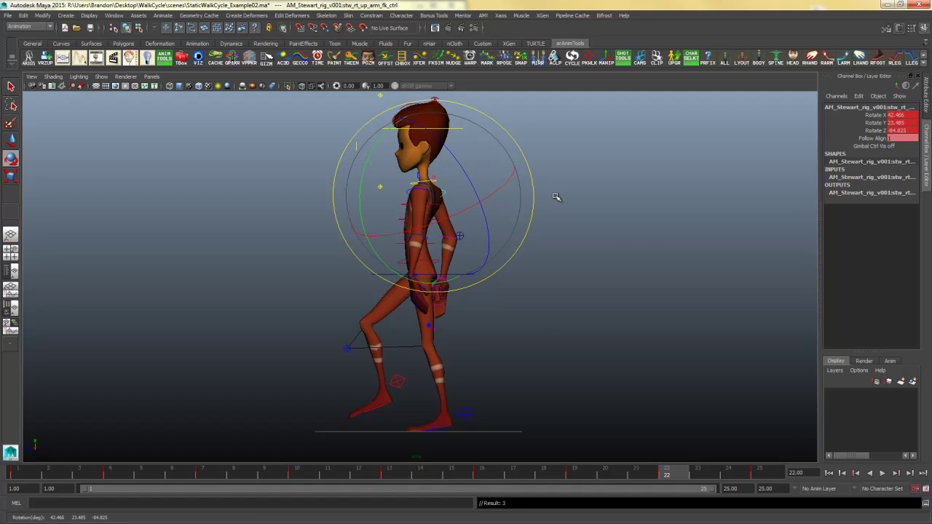
click(558, 196)
Rotate the right wrist FK control slightly at frame 22 to adjust the angle of the hand
click(480, 282)
drag(542, 319, 547, 306)
click(501, 225)
Swing the left upper arm FK control forward at frame 22 to about 22.2 in X, -24.3 in Y and -67.9 in Z
click(412, 190)
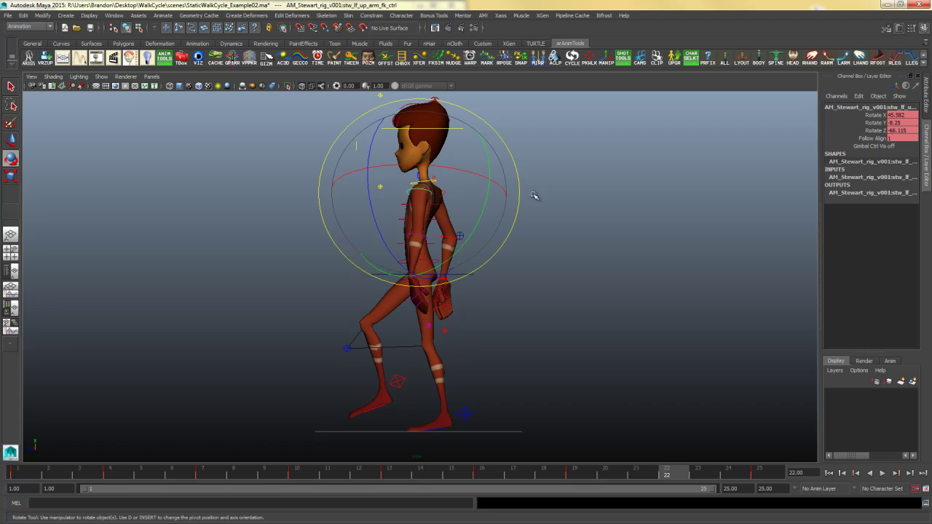
drag(516, 219, 491, 223)
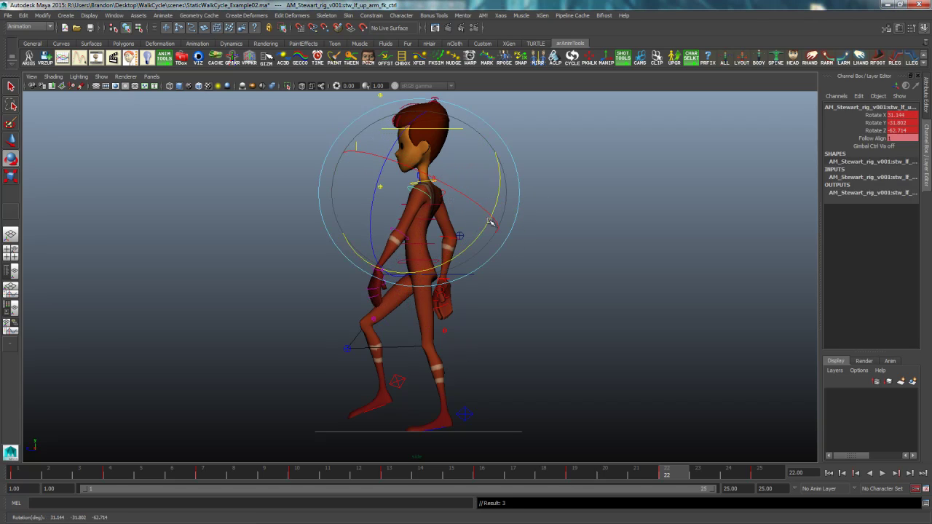
key(space)
key(space)
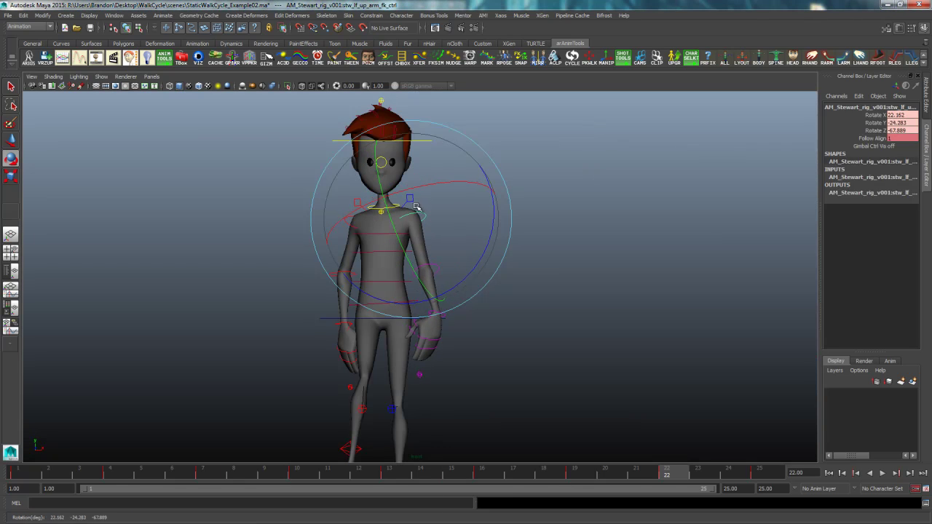
click(495, 267)
Adjust the left elbow at frame 22 and rotate the left wrist FK control to about 17.7 in Y and -26.5 in Z
click(453, 267)
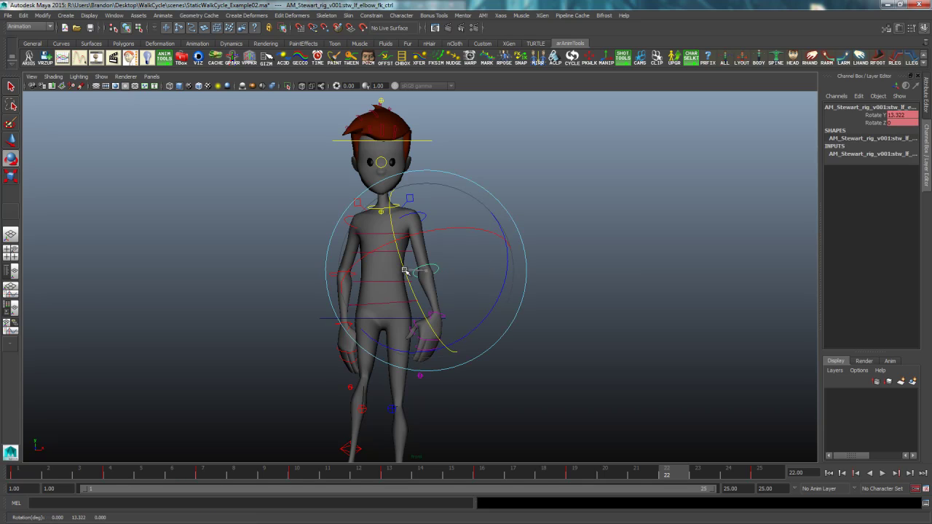
click(585, 289)
click(437, 316)
drag(378, 308, 376, 335)
Examine the arm pose at frame 22 from the side and from several perspective angles
key(space)
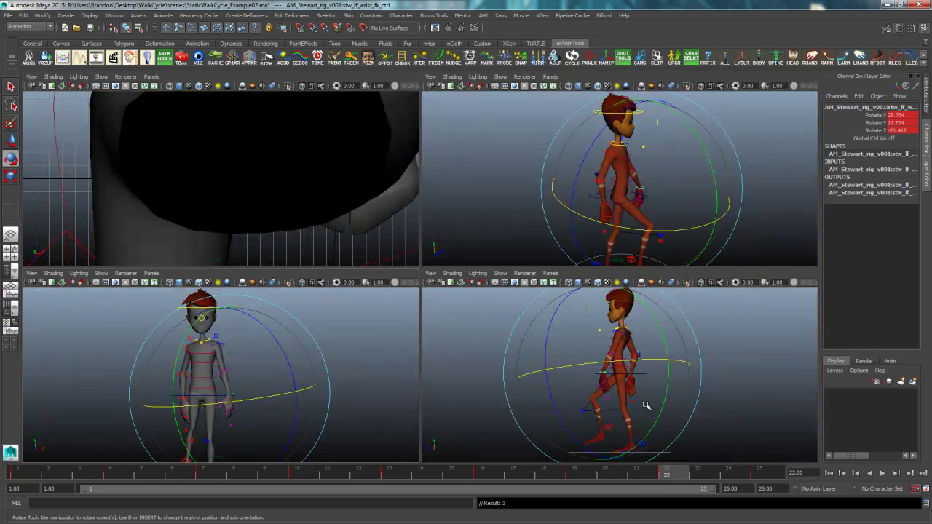
key(space)
click(537, 278)
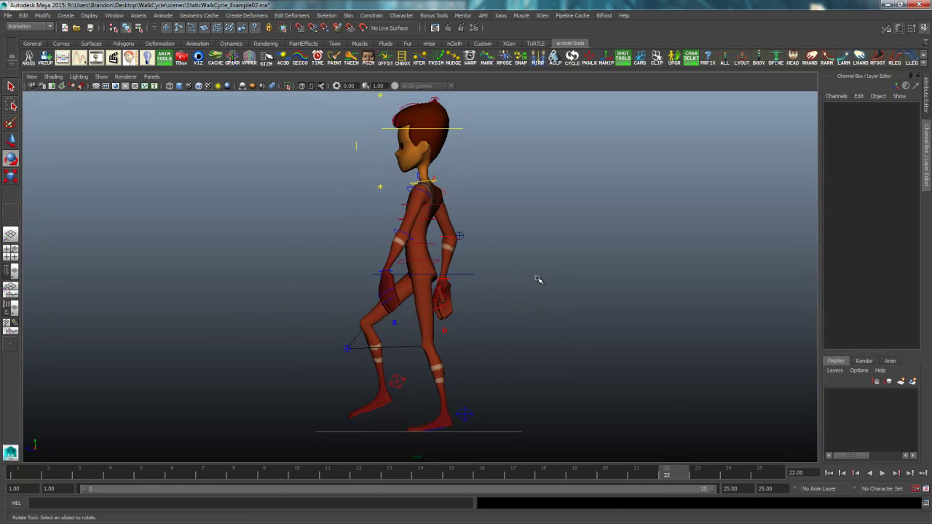
key(space)
key(space)
alt+drag(506, 285, 515, 252)
alt+right_drag(515, 252, 426, 256)
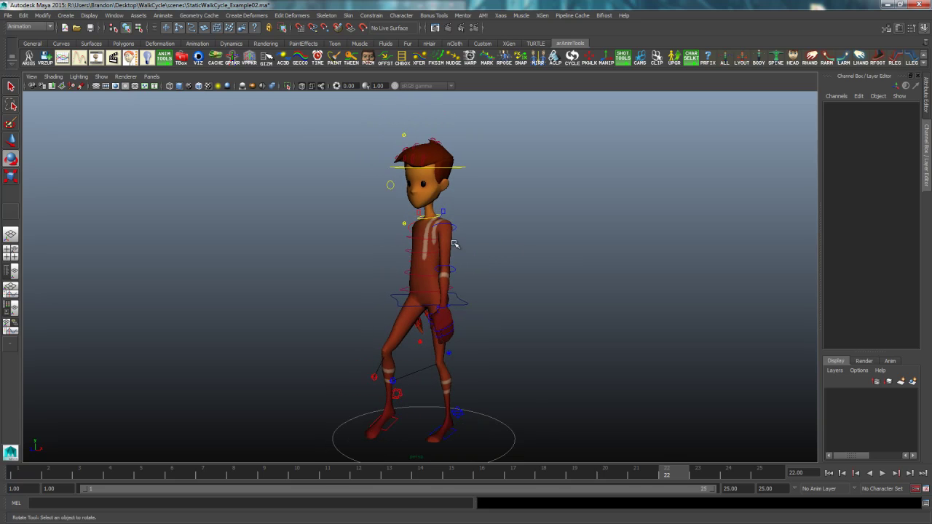
alt+drag(547, 256, 506, 254)
Rotate the head control about -7.6 in X at frame 4 and return to the frame 1 pose
click(472, 166)
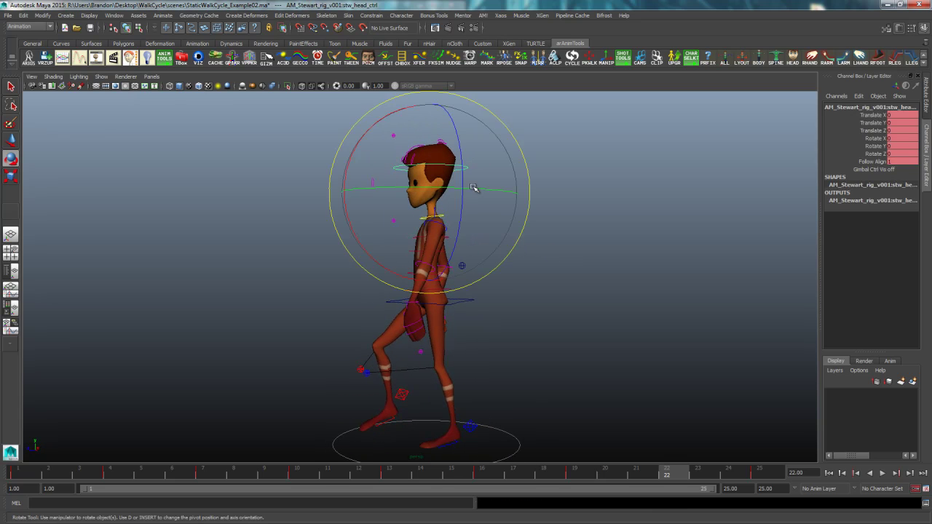
click(493, 154)
click(465, 168)
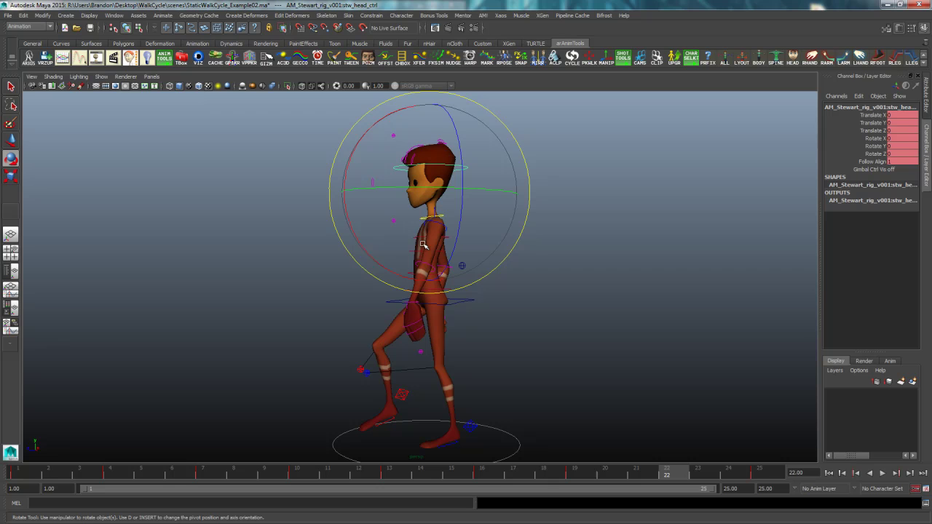
click(25, 480)
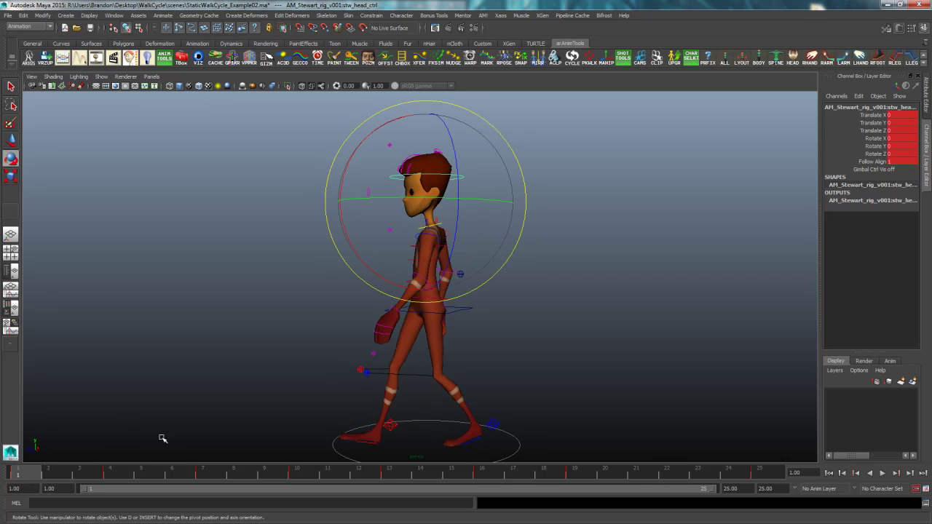
key(.)
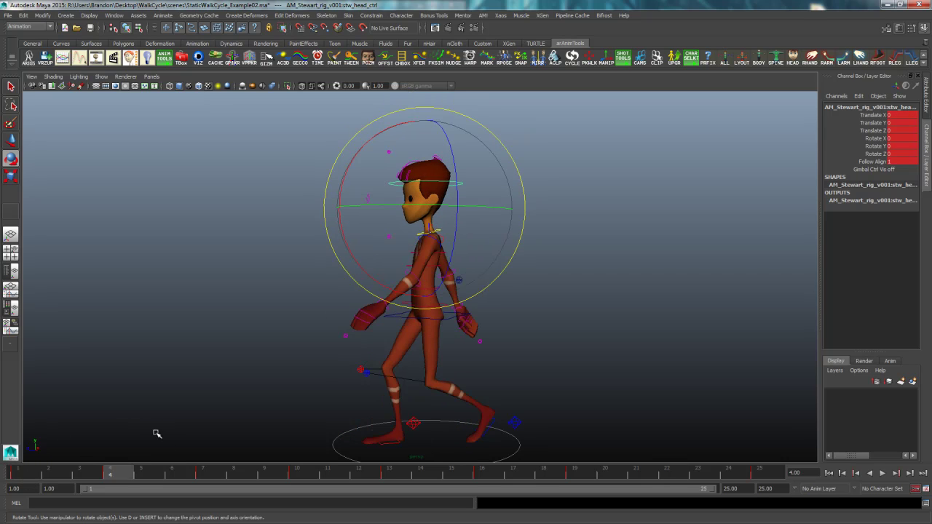
mouse_move(337, 191)
mouse_down()
mouse_move(350, 187)
mouse_move(345, 194)
mouse_up()
key(comma)
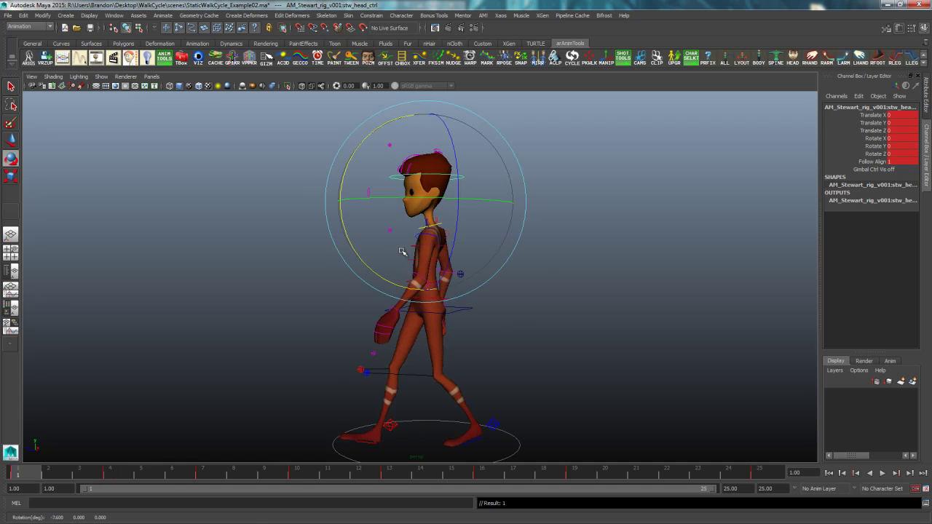
key(space)
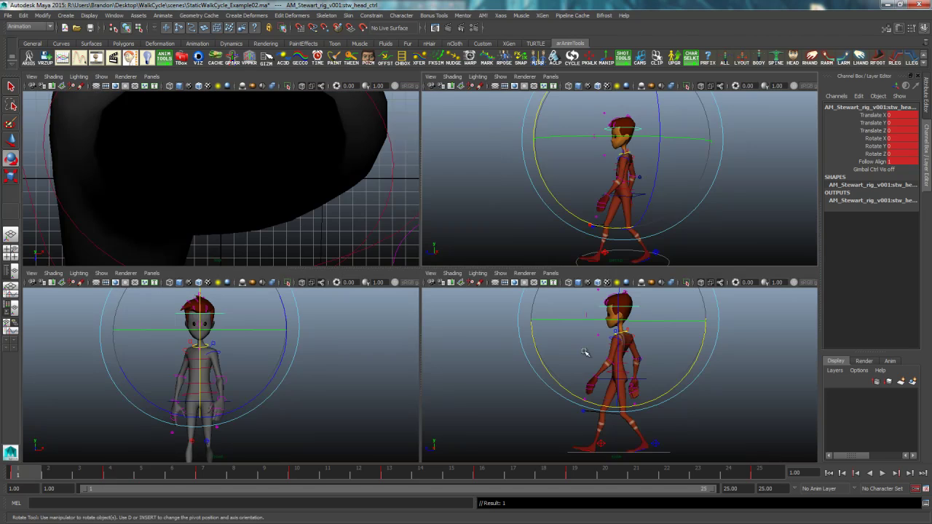
Enlarge the side view and rotate the head control to about 12.4 in X at frame 7, comparing with neighbouring poses
key(space)
key(period)
key(comma)
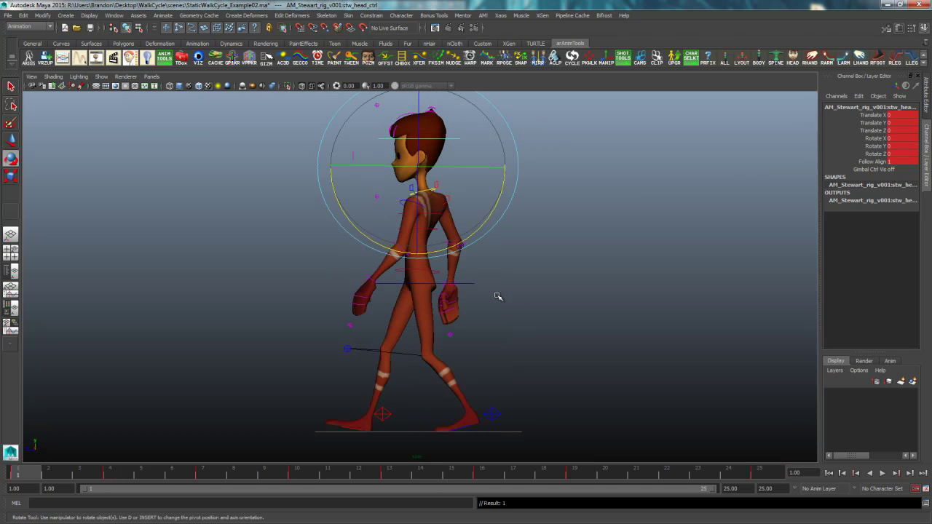
key(period)
key(period)
drag(339, 190, 340, 204)
key(comma)
key(comma)
key(period)
key(period)
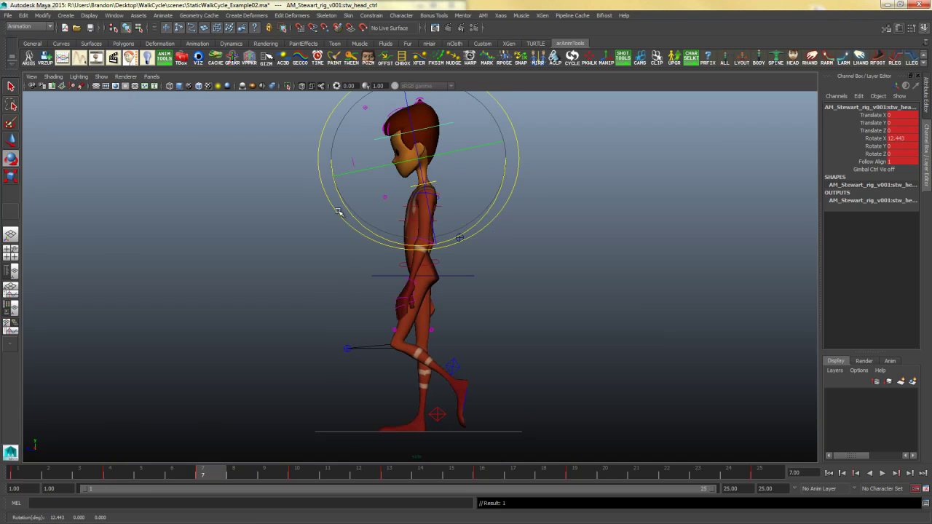
Rotate the head control to about -2 in X at frame 10, checking it against the frame 7 pose, and key it
key(period)
drag(345, 200, 343, 198)
key(comma)
key(period)
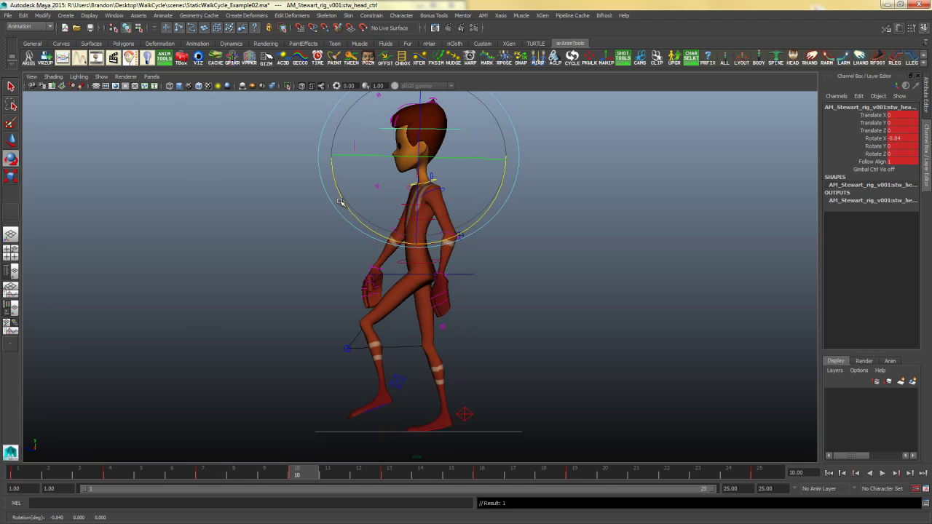
key(comma)
key(comma)
key(period)
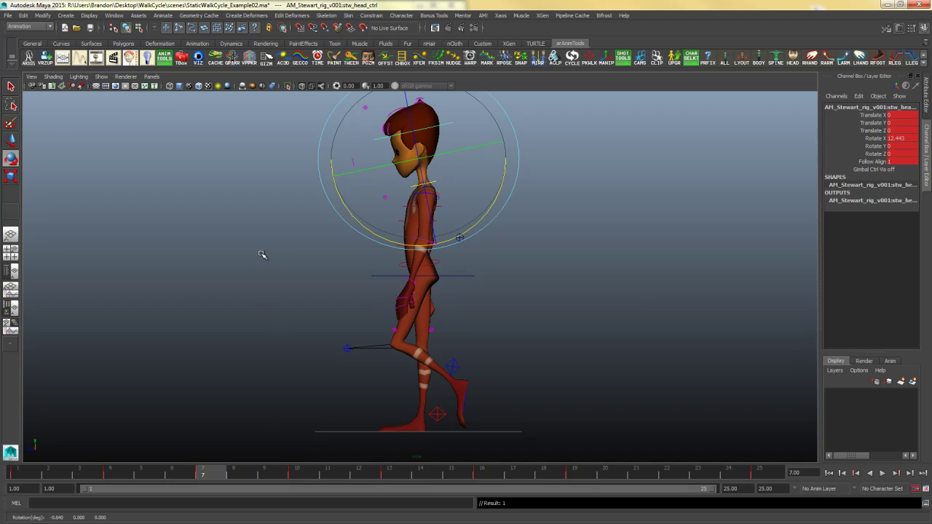
key(period)
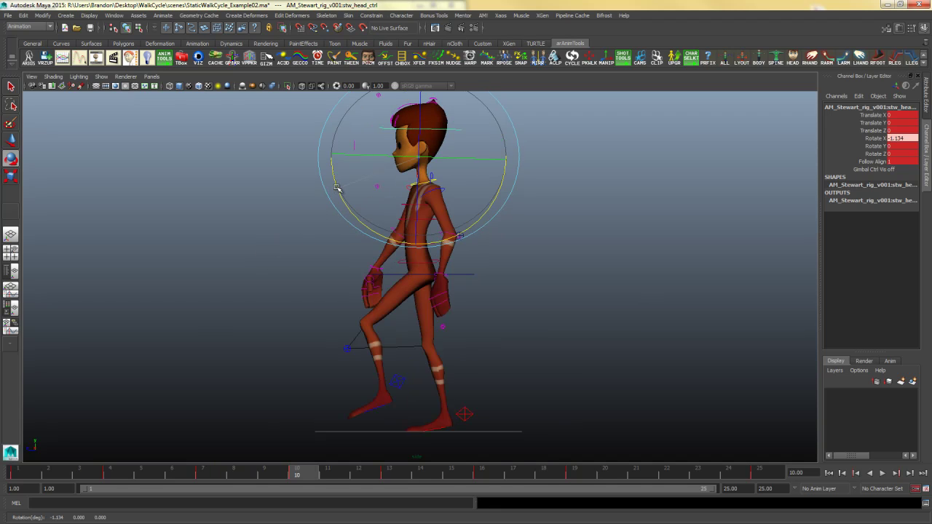
key(s)
Rotate and key the head control at frame 13, adjusting it to about -1.3 in X after checking frame 16
key(period)
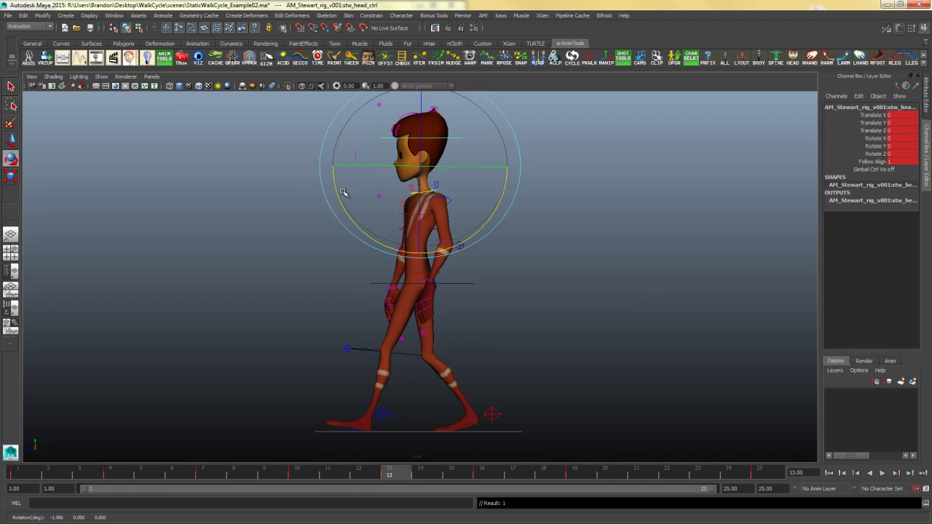
drag(342, 191, 337, 188)
key(s)
key(period)
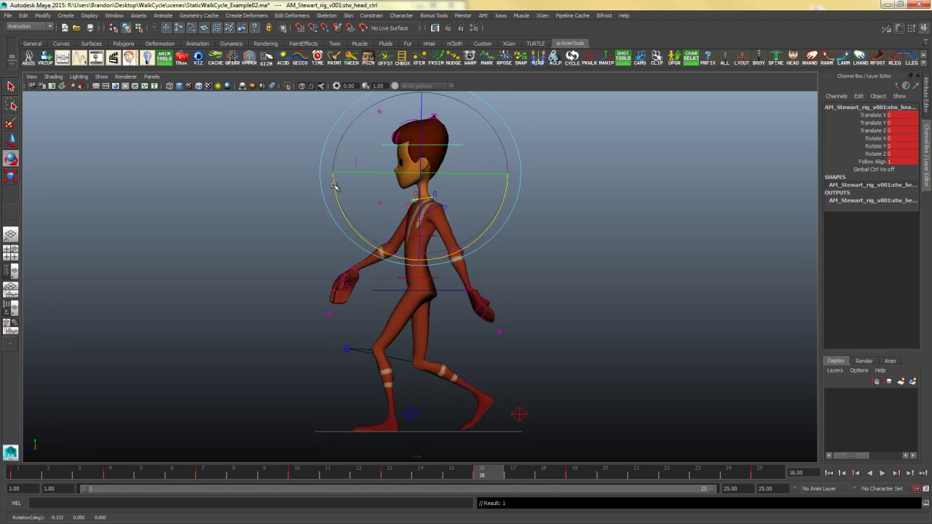
key(period)
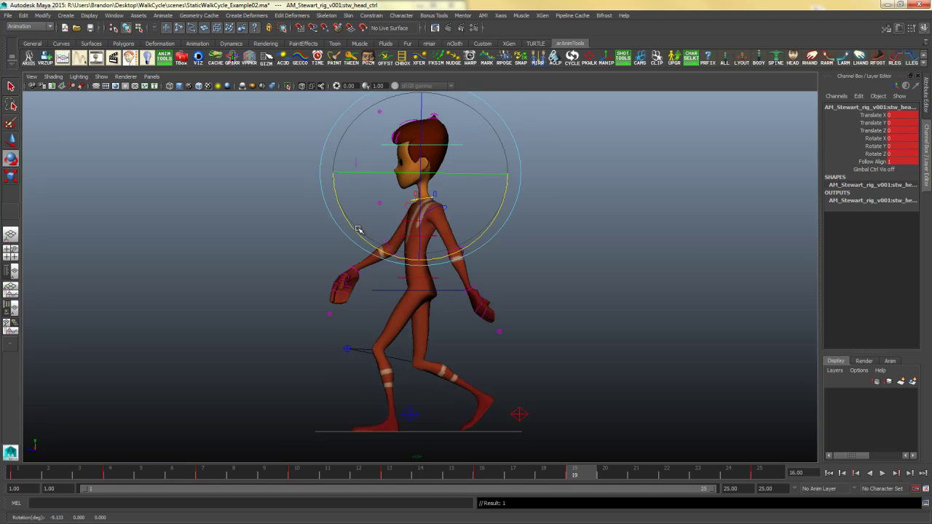
key(comma)
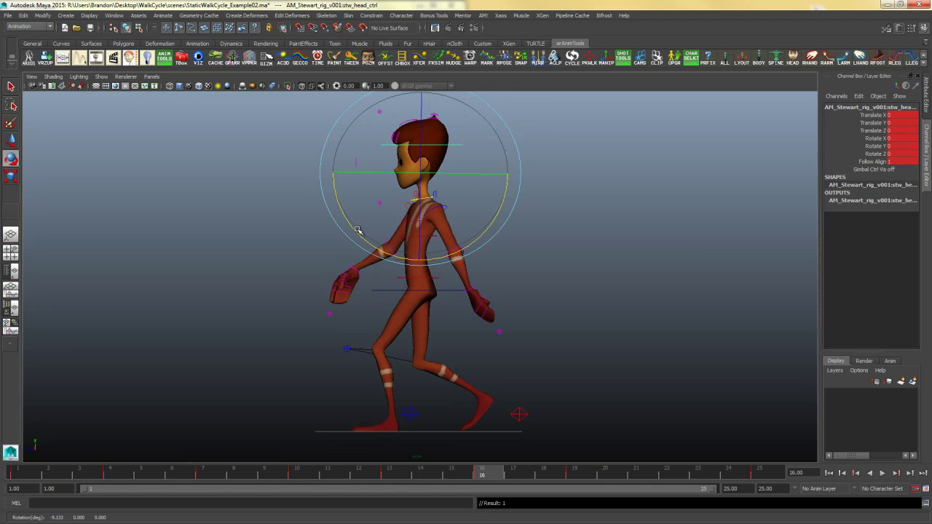
key(comma)
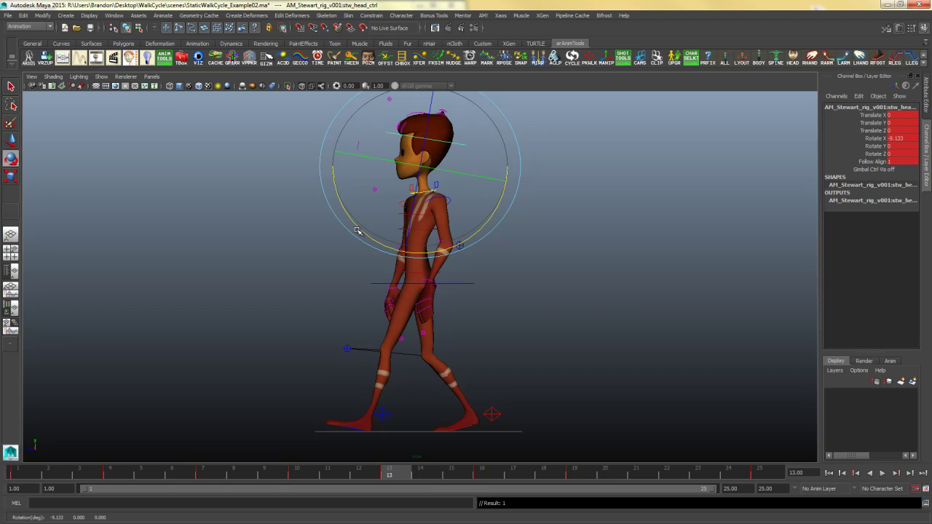
drag(349, 217, 352, 225)
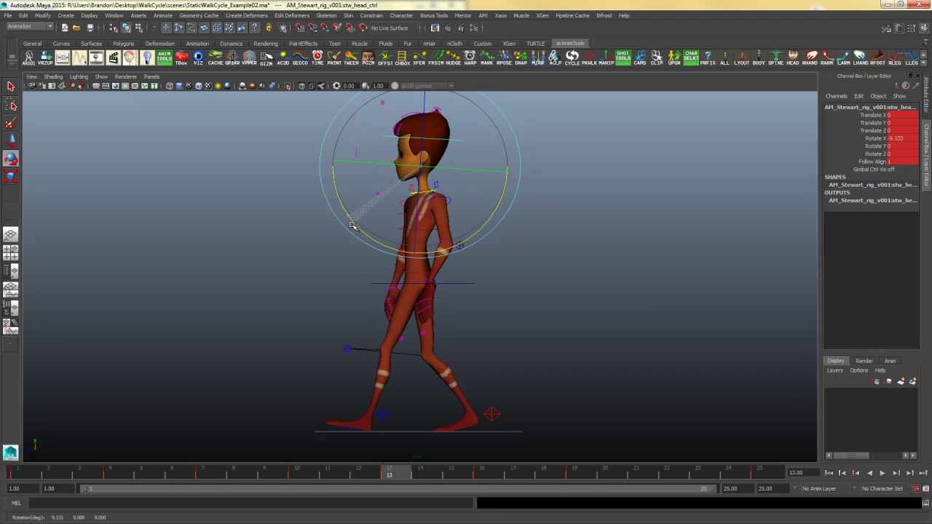
key(s)
Tilt the head control back to about -10.7 in X at frame 10, key it and compare it with frame 13
key(comma)
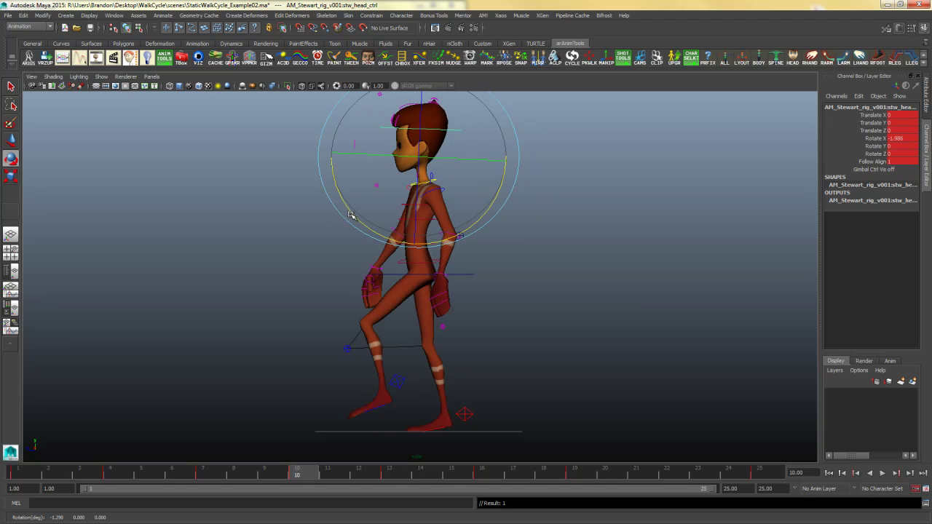
drag(350, 212, 345, 204)
key(s)
key(period)
key(comma)
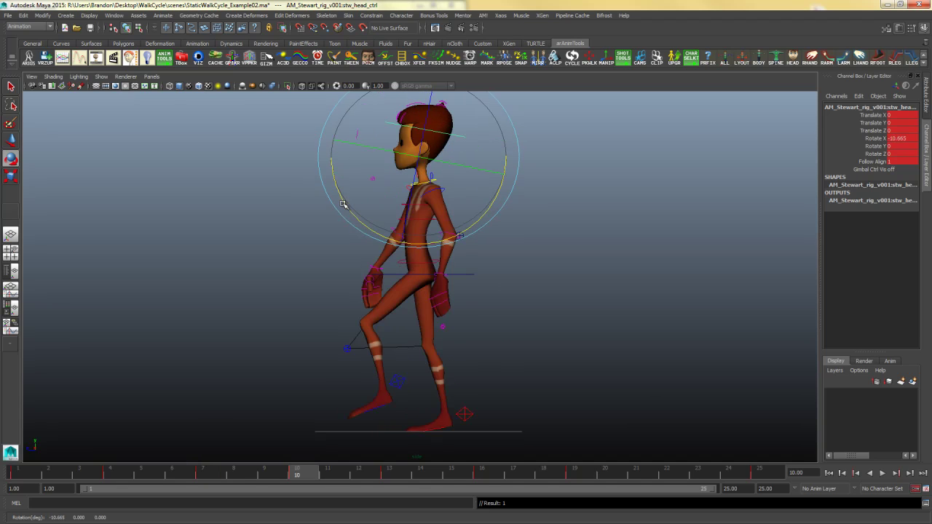
Examine the head's motion by stepping back and forth through the keyed poses from frame 7 to frame 16
key(period)
key(comma)
key(comma)
key(period)
key(period)
key(period)
key(comma)
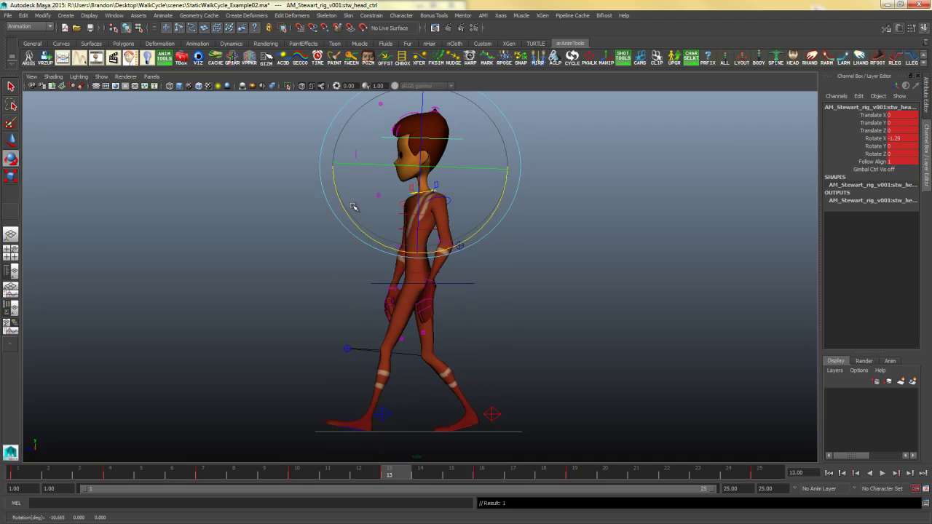
key(comma)
key(period)
key(period)
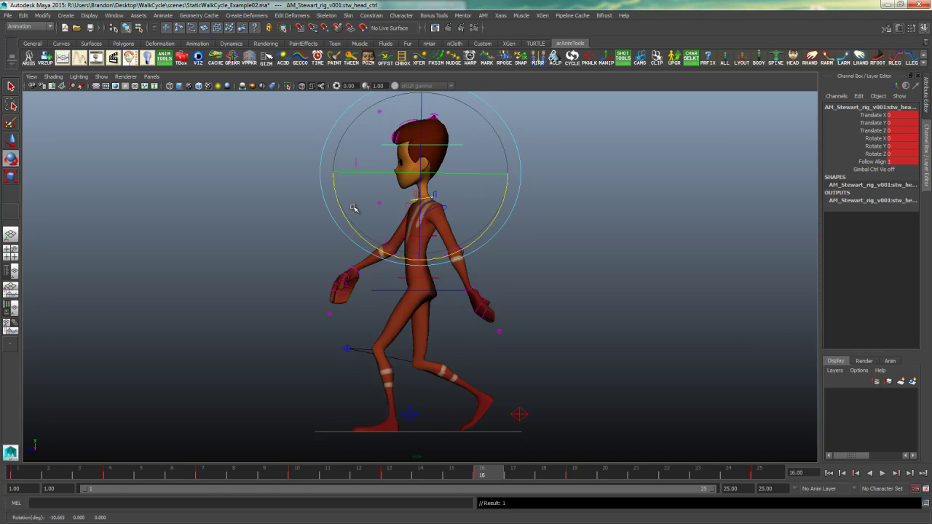
key(comma)
key(comma)
key(comma)
key(period)
key(comma)
key(period)
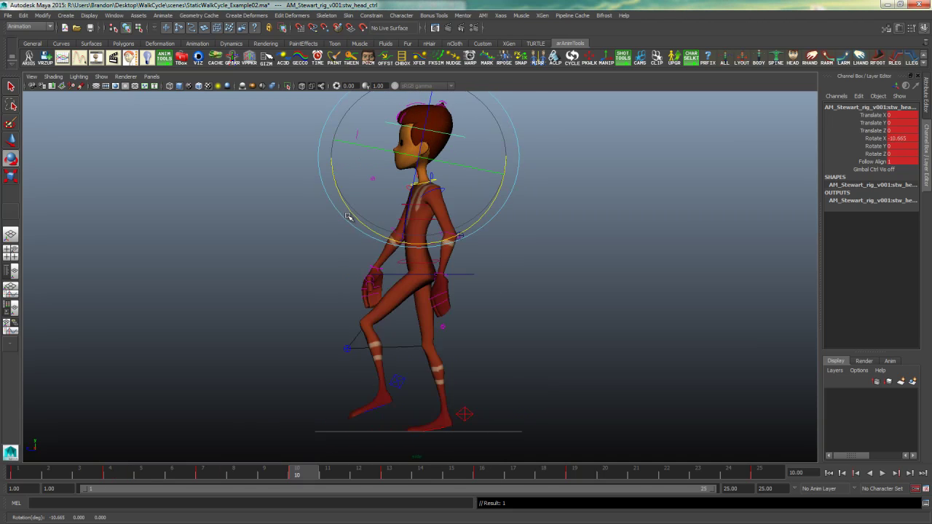
Adjust the head's tilt at frame 16 and rotate the head control to about 10.5 in X at frame 19
key(period)
key(period)
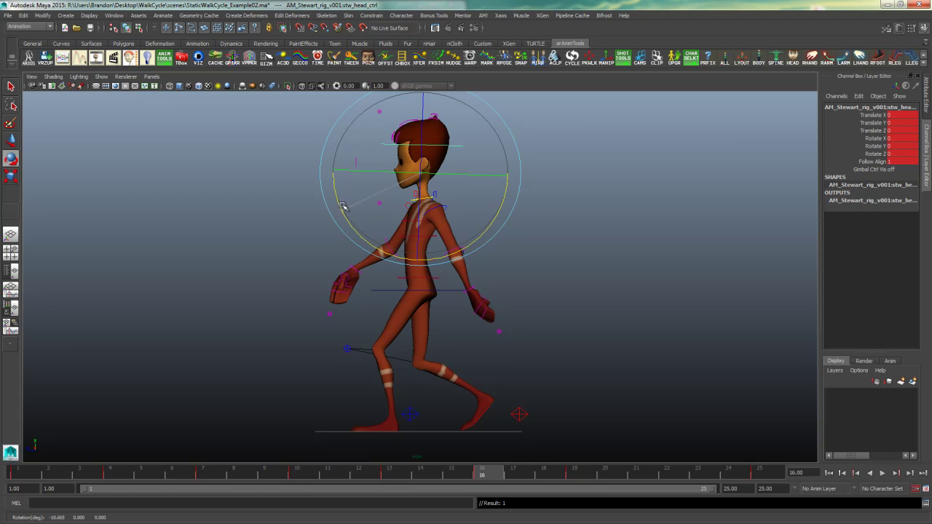
mouse_move(348, 209)
mouse_down()
mouse_move(347, 198)
mouse_move(348, 210)
mouse_up()
key(period)
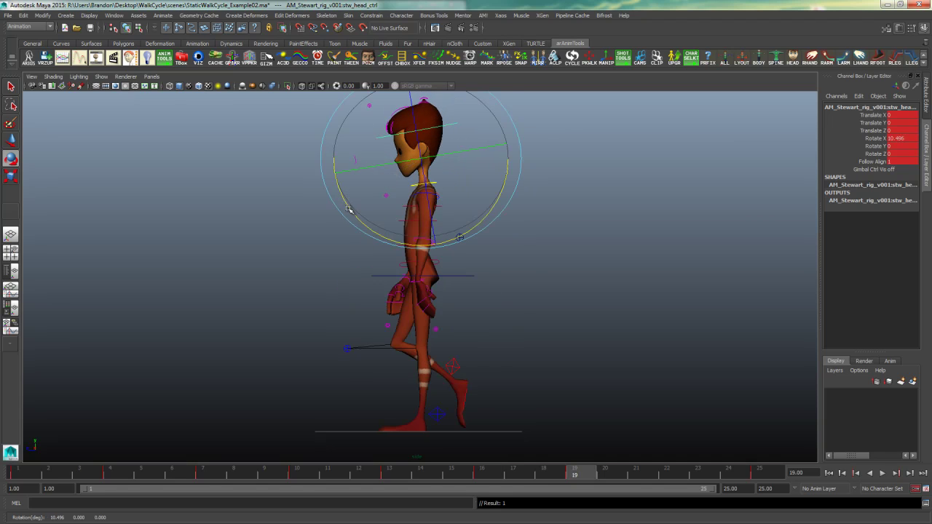
Rotate the head control to about -7.9 in X at frame 22, using the frame 10 pose as reference, and go to frame 25
key(period)
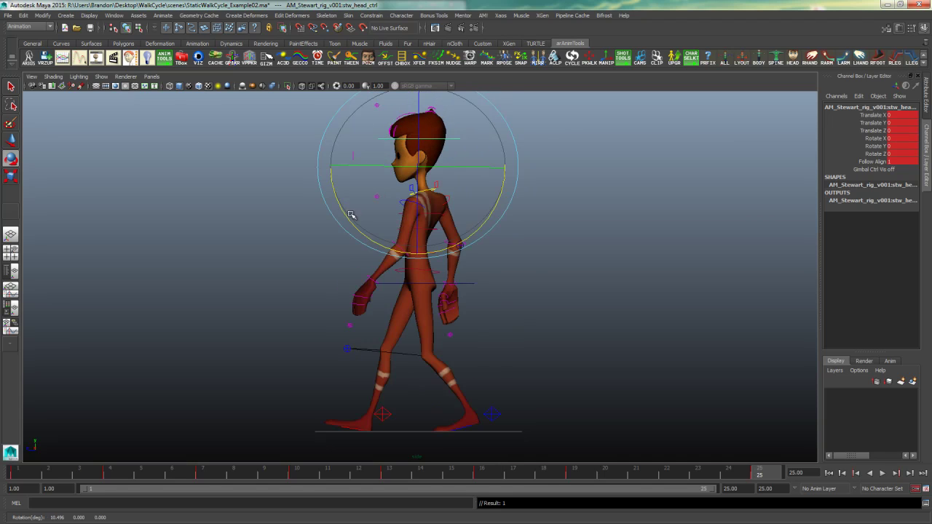
key(comma)
click(676, 475)
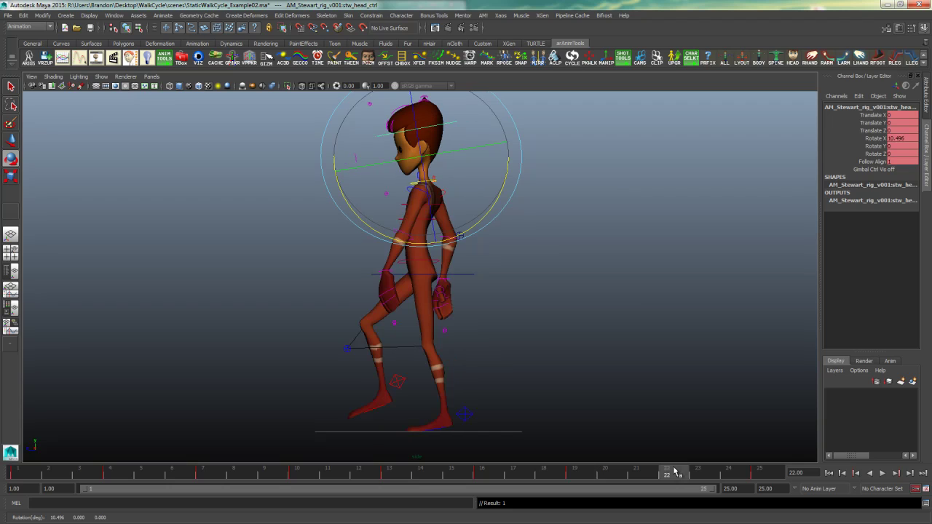
drag(352, 212, 347, 207)
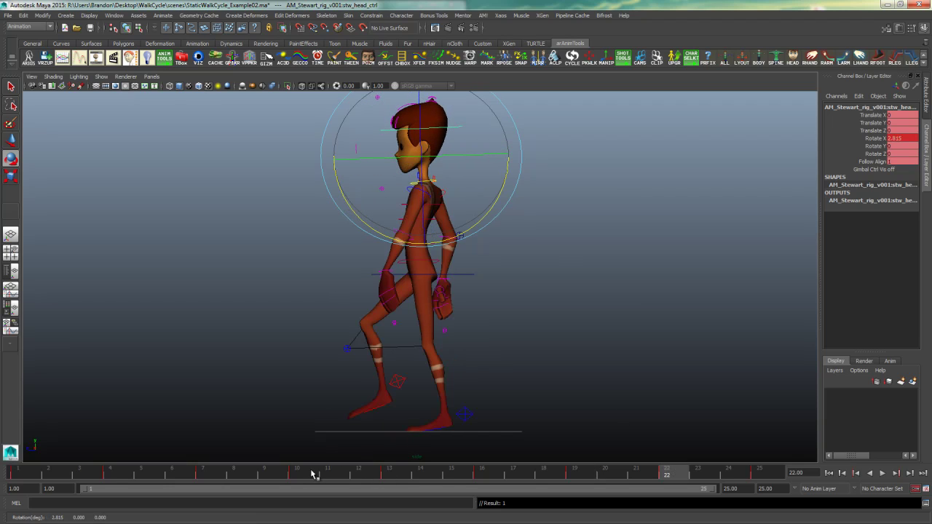
click(314, 474)
click(682, 475)
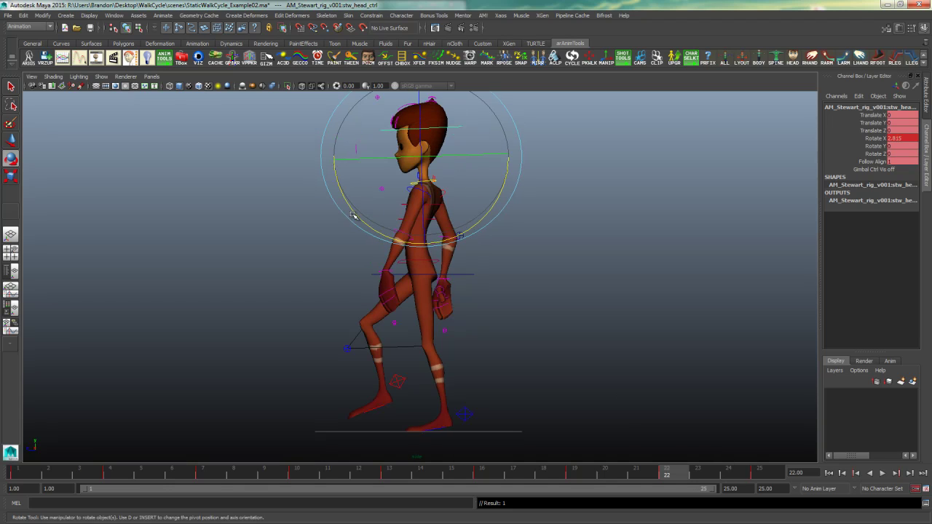
drag(354, 216, 350, 207)
click(760, 475)
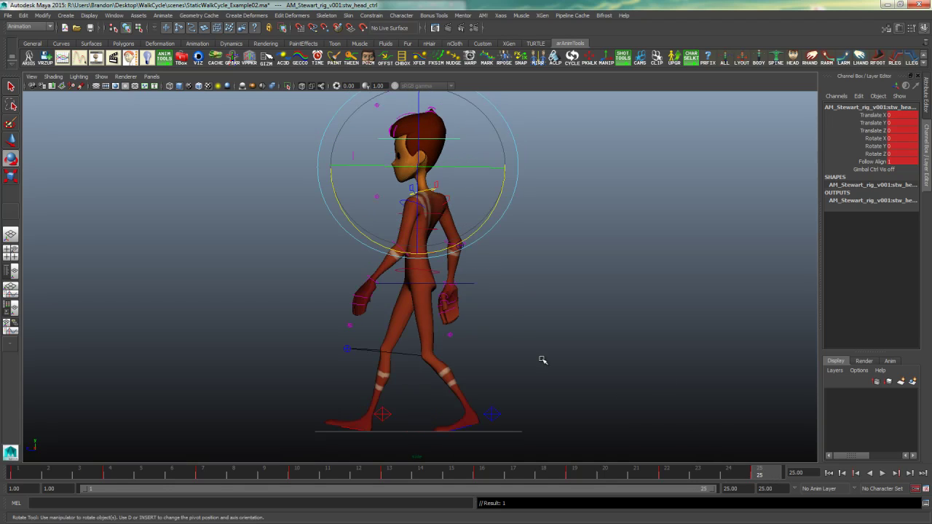
Deselect the head control, save the scene and hide the rig controls for an unobstructed view
click(593, 294)
key(ctrl+s)
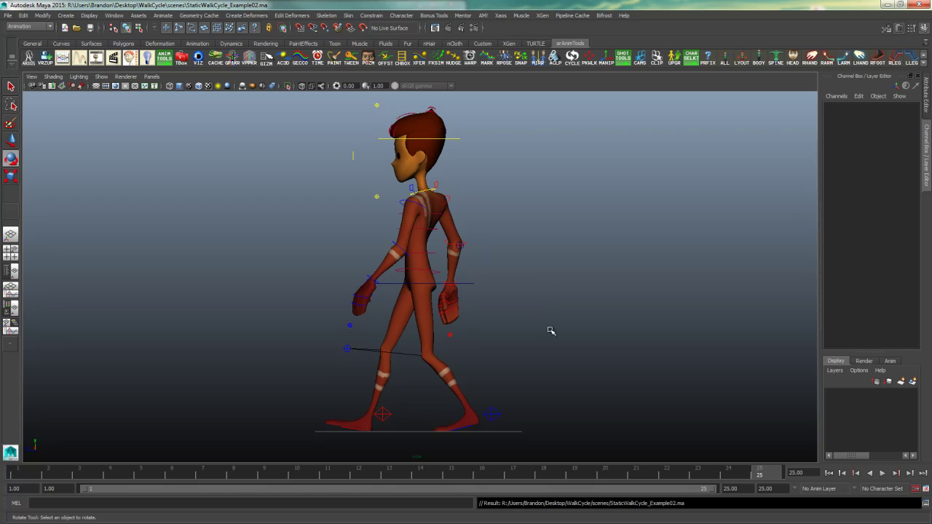
alt+drag(588, 376, 235, 108)
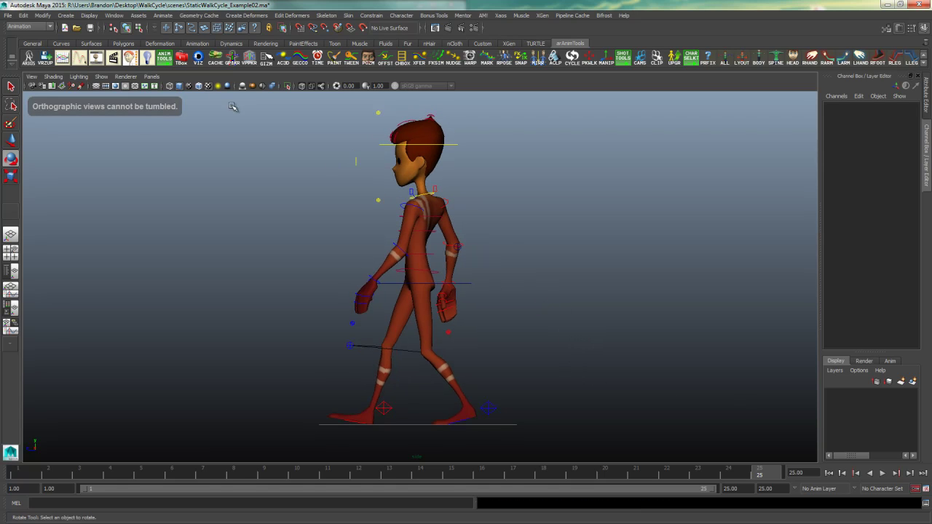
alt+right_drag(235, 108, 331, 279)
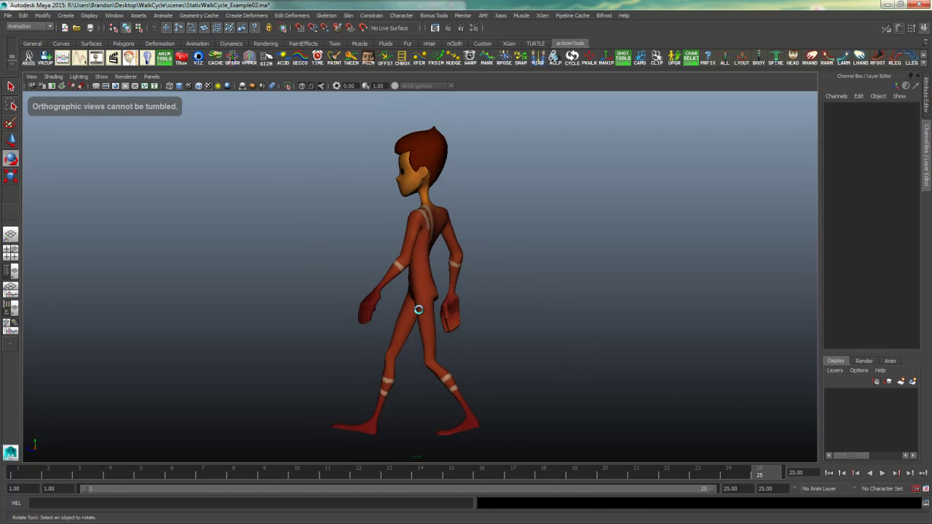
key(ctrl+s)
Play the walk cycle from the first frame to review the head motion and stop the playback
click(830, 475)
click(884, 474)
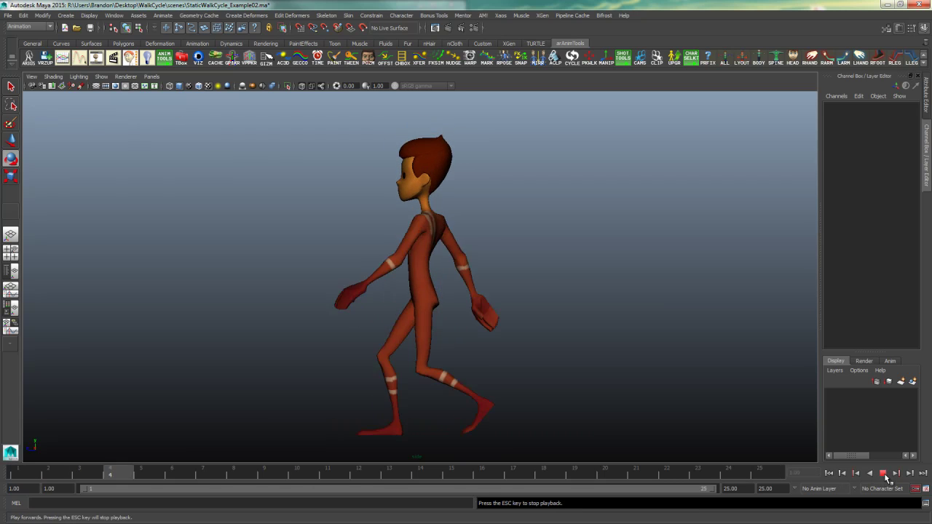
click(884, 475)
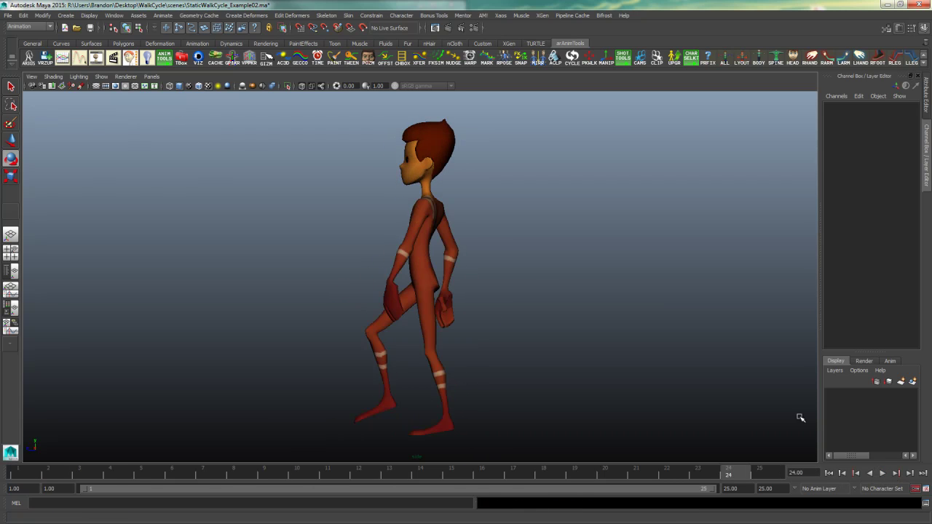
Show the rig controls again, select the head control and reduce its backward X rotation at frame 4
click(199, 59)
click(484, 163)
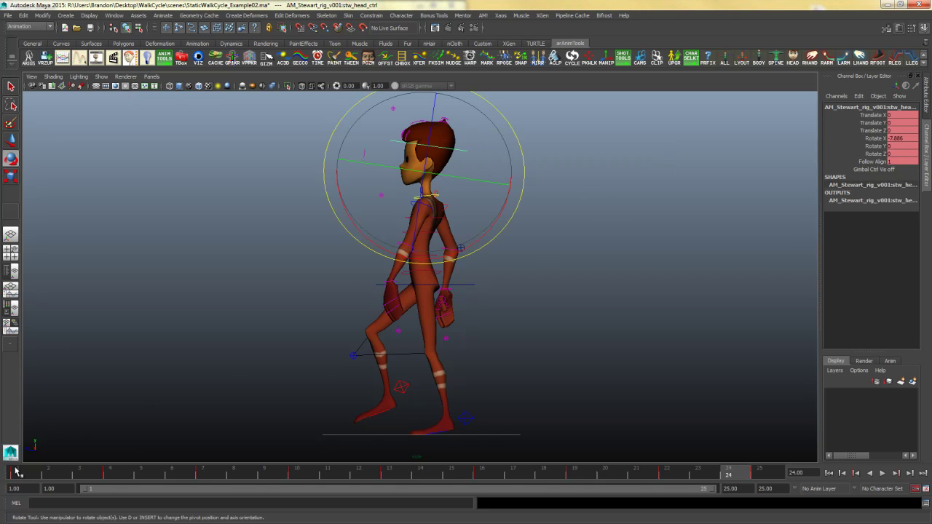
click(35, 477)
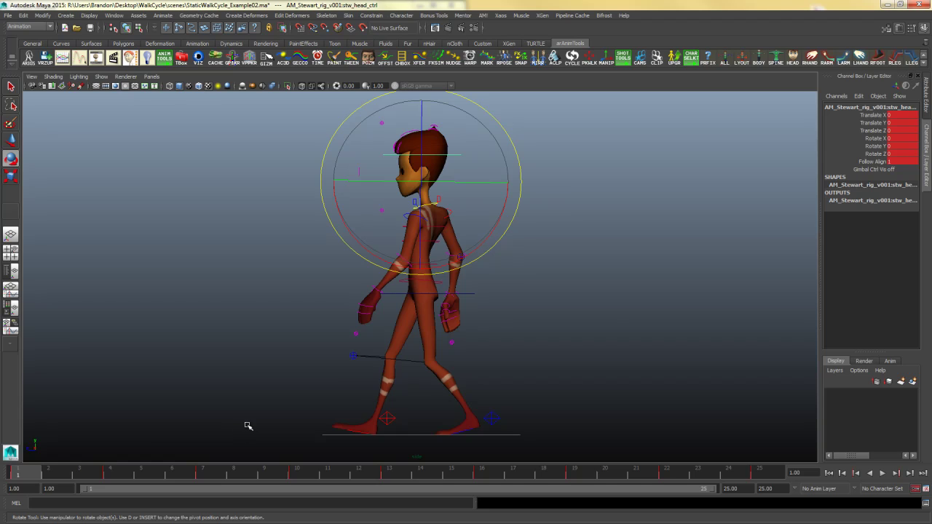
key(period)
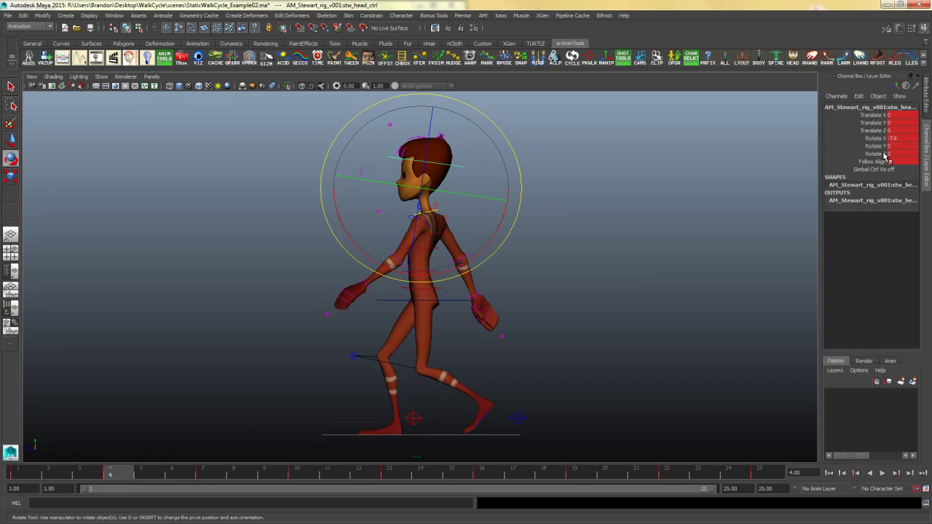
double_click(903, 138)
text(0)
key(Return)
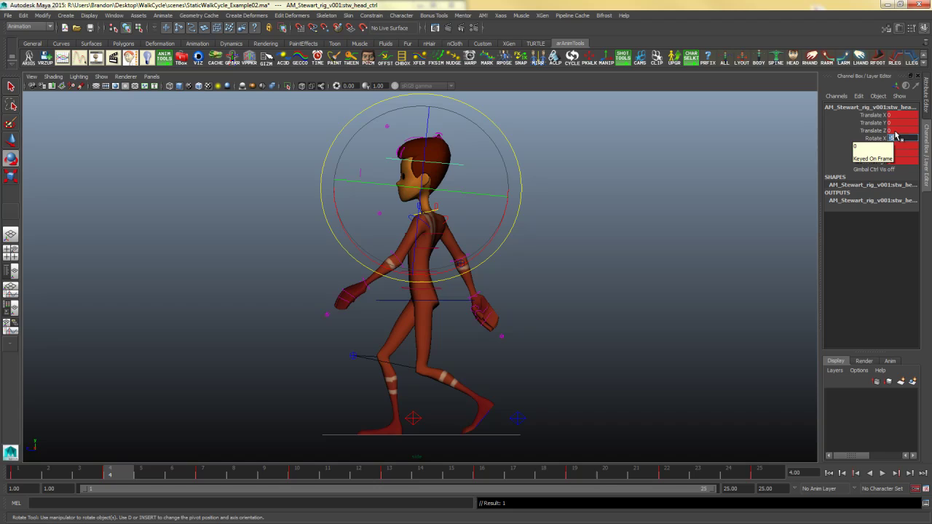
Set the head control's Rotate X to 5 at frame 7
click(214, 477)
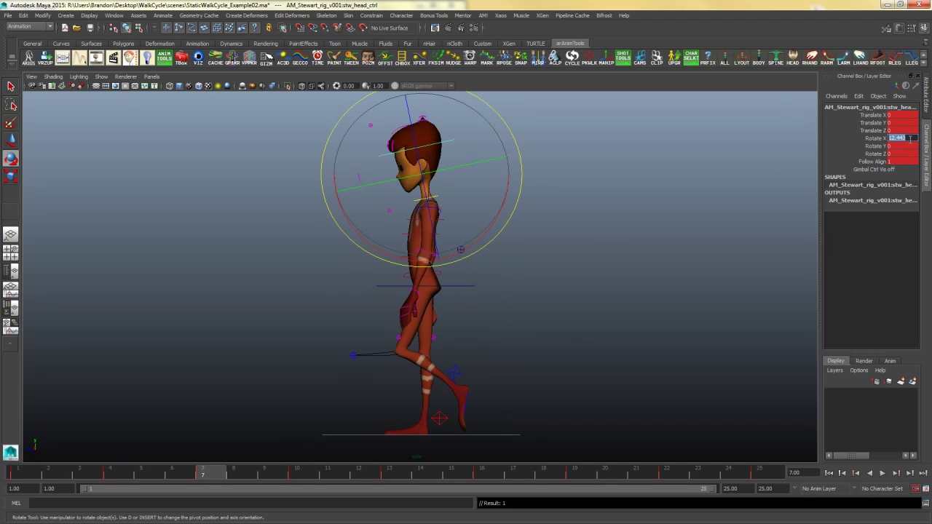
text(5)
key(Return)
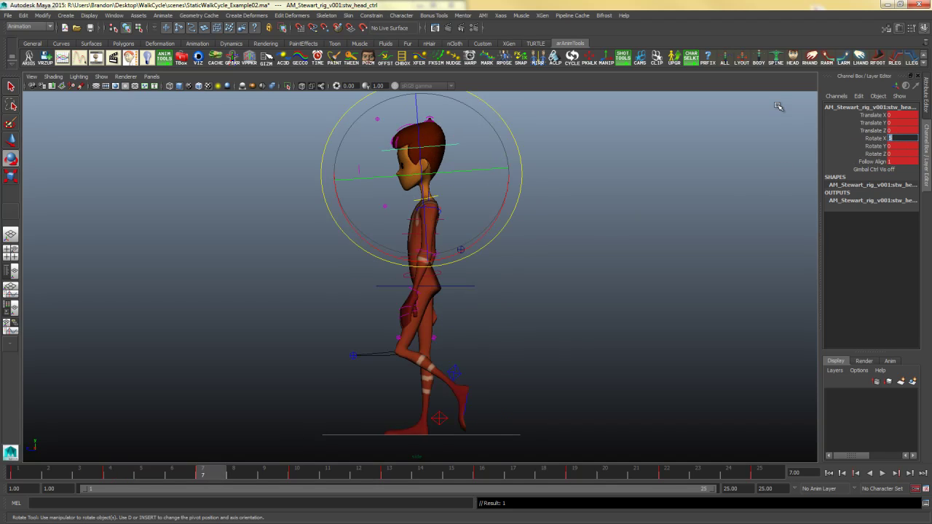
Set the head control's Rotate X to 10 at frame 10
click(305, 473)
double_click(898, 138)
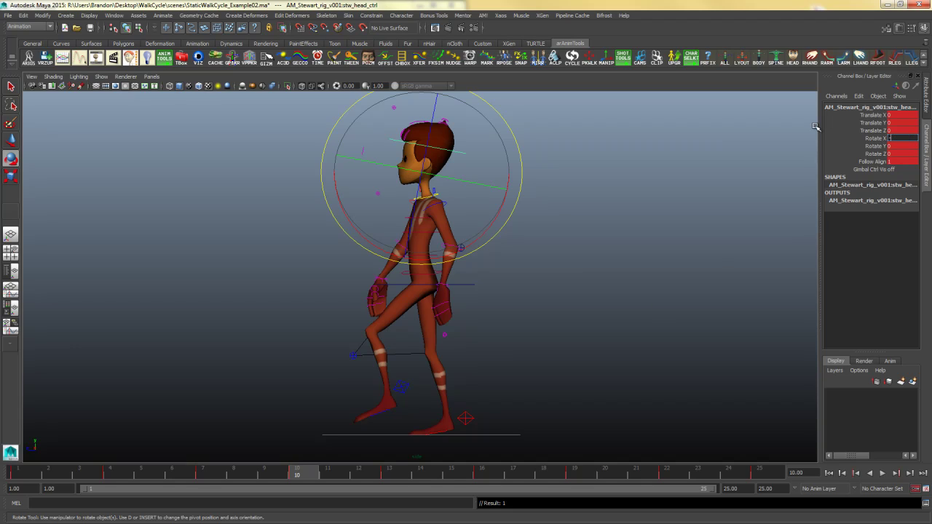
key(Return)
drag(34, 475, 297, 474)
key(Return)
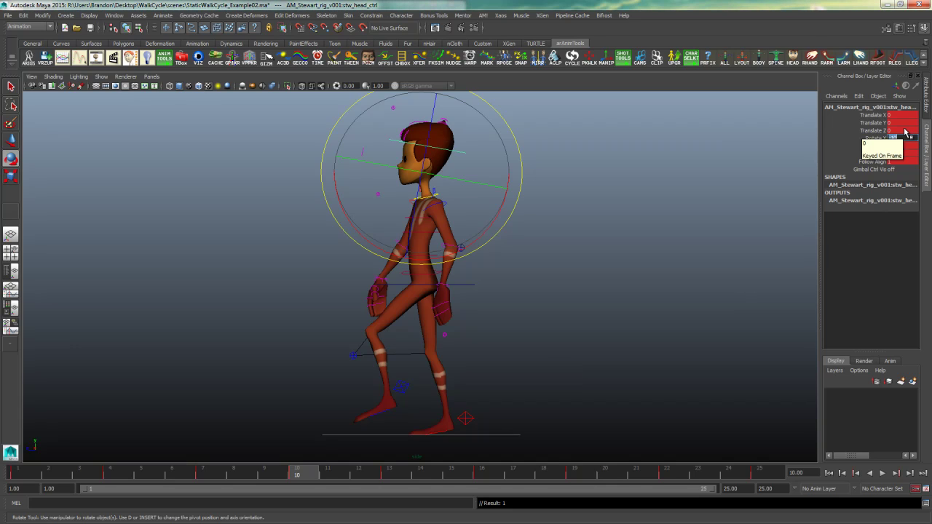
text(10)
key(Return)
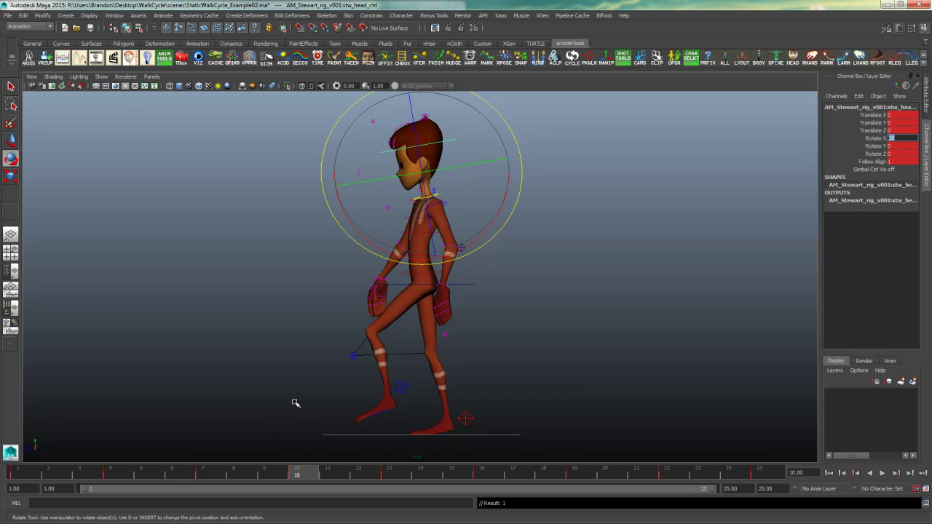
Set the head control's Rotate X to 0 at frame 13
click(391, 473)
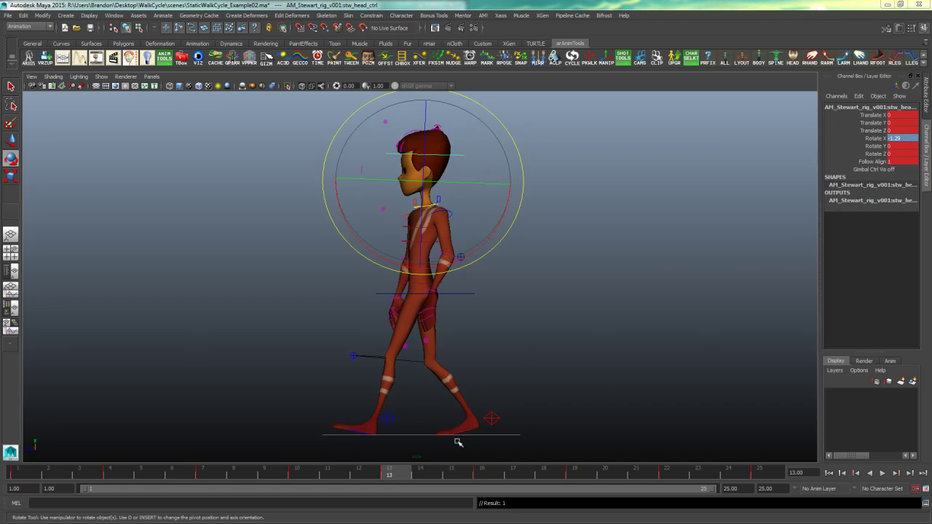
click(904, 138)
text(0)
key(Return)
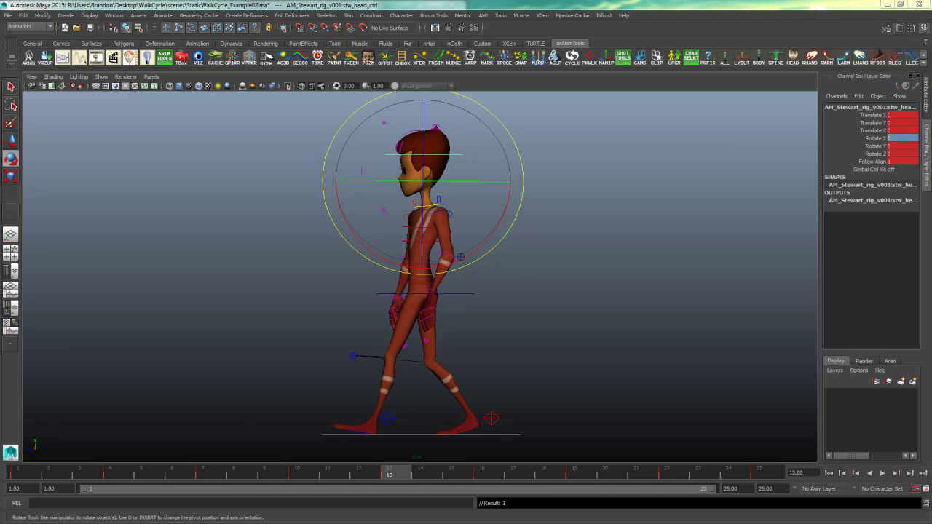
Set the head control's Rotate X to -5 at frame 16
click(481, 474)
click(903, 139)
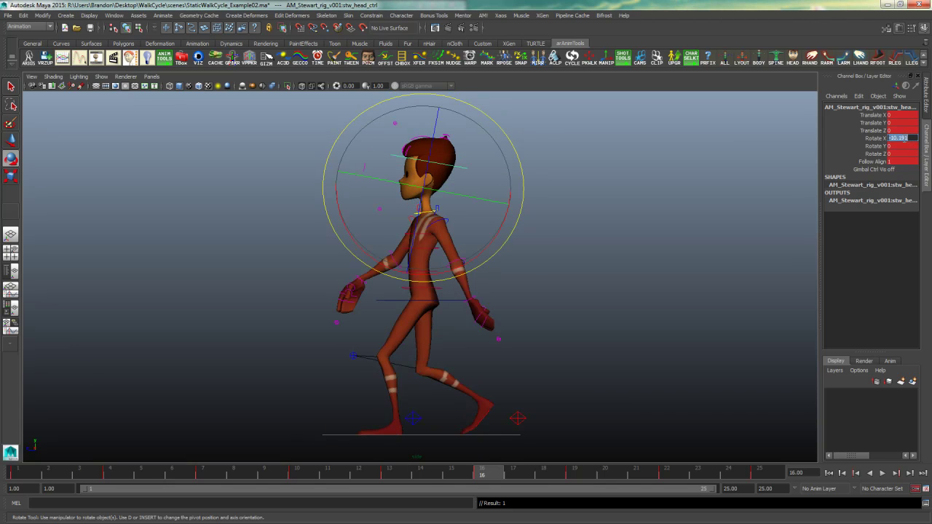
text(5)
key(Return)
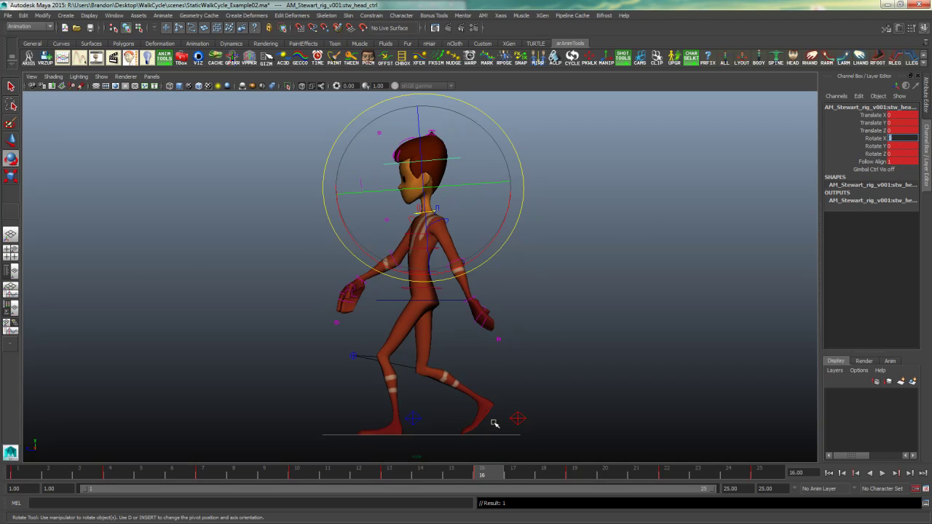
click(903, 138)
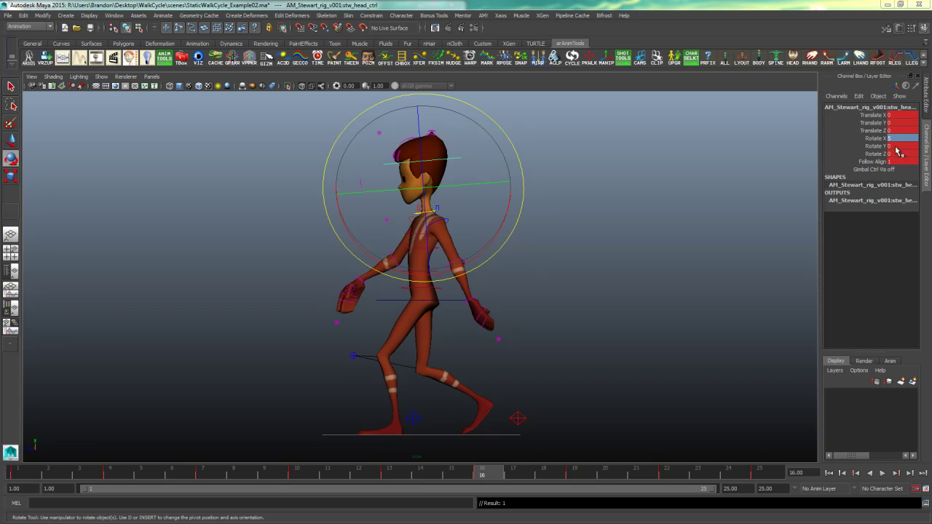
double_click(879, 138)
text(-5)
key(Return)
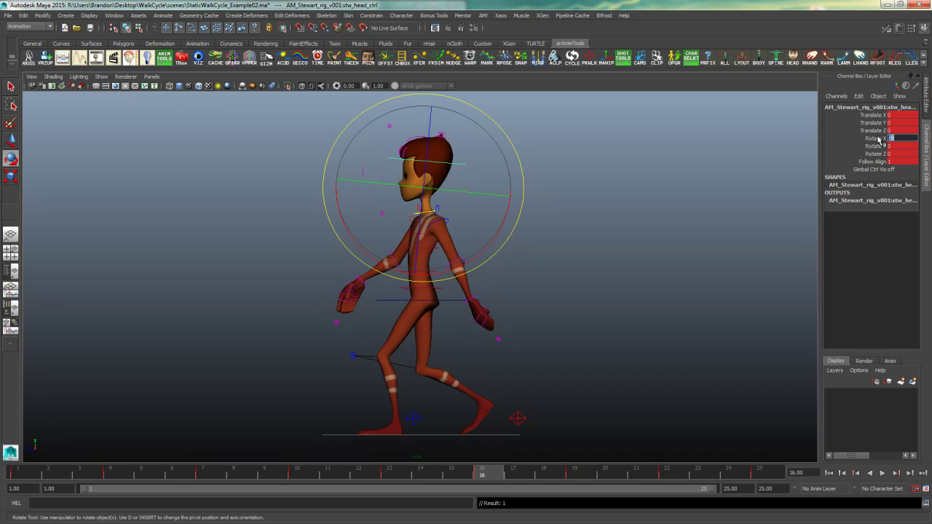
Set the head control's Rotate X to 5 at frame 19 and to 10 at frame 22
click(576, 479)
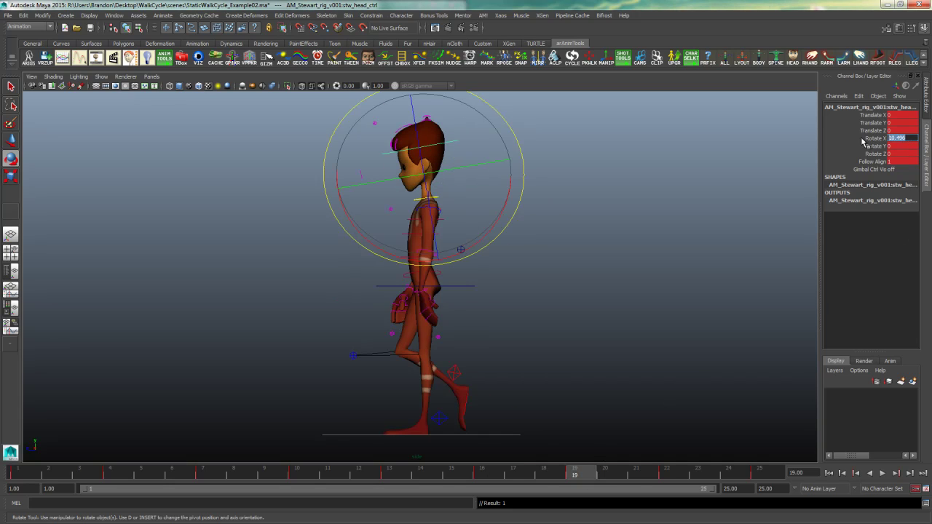
text(5)
key(Return)
click(667, 472)
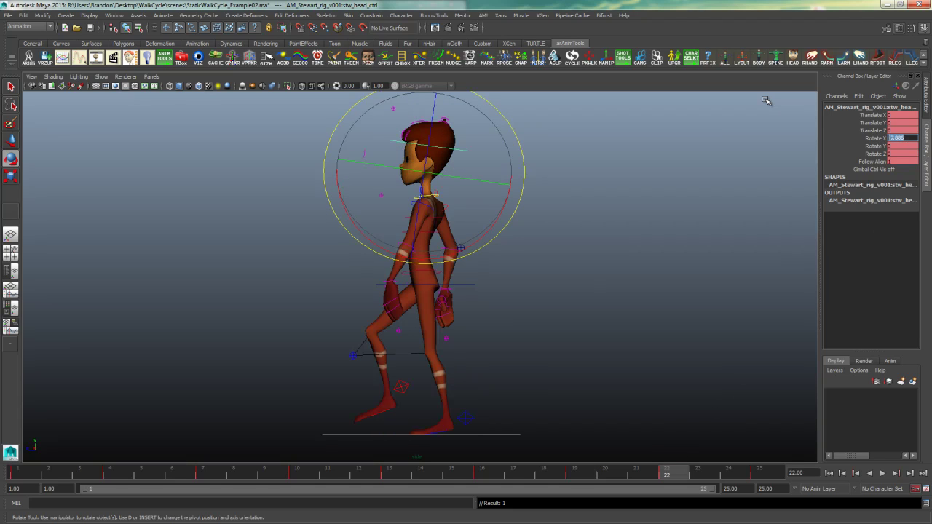
text(-10)
key(Return)
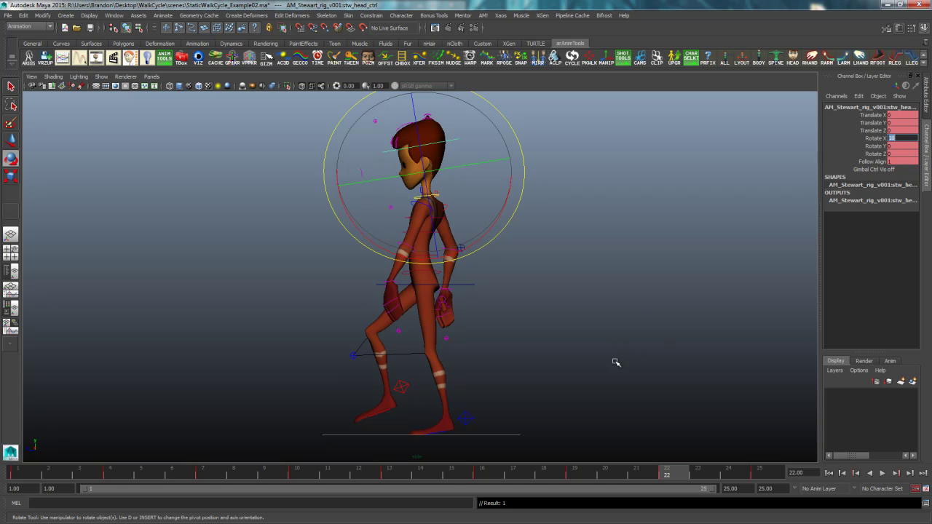
Deselect the head control, replay the walk cycle from the first frame and save the scene
click(770, 475)
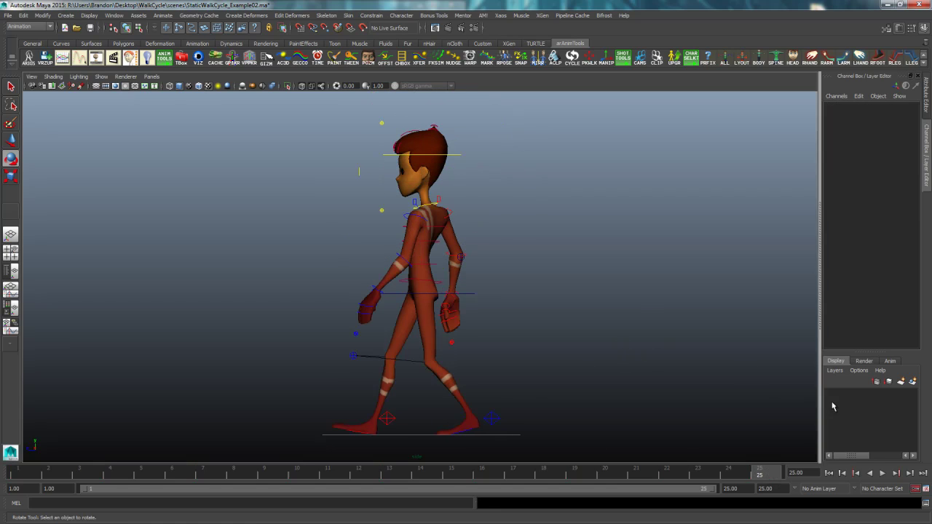
click(829, 473)
click(882, 473)
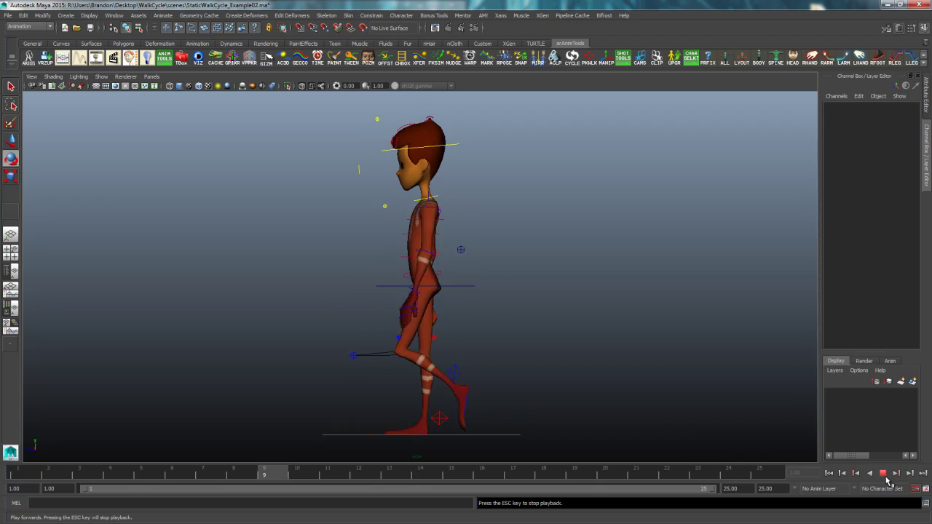
click(884, 474)
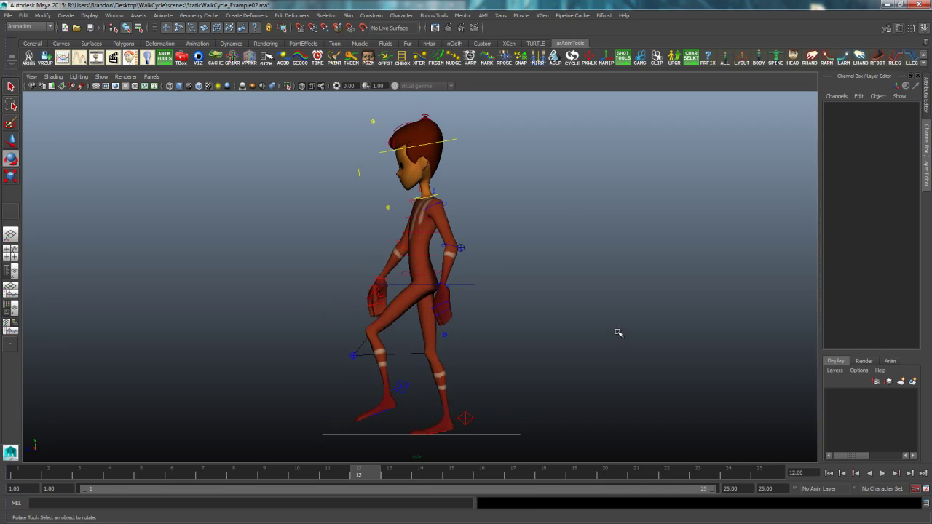
key(ctrl+s)
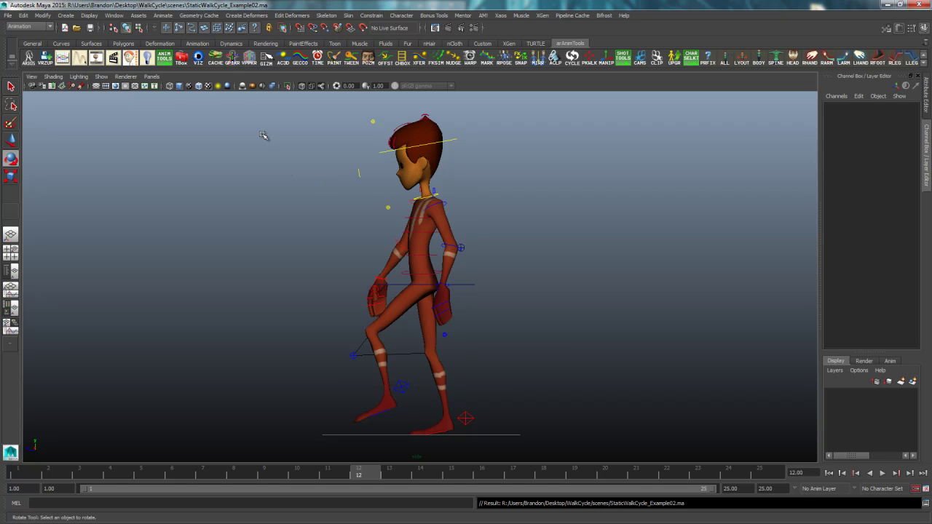
Hide the NURBS curves in the viewport for an unobstructed view of the character
click(101, 77)
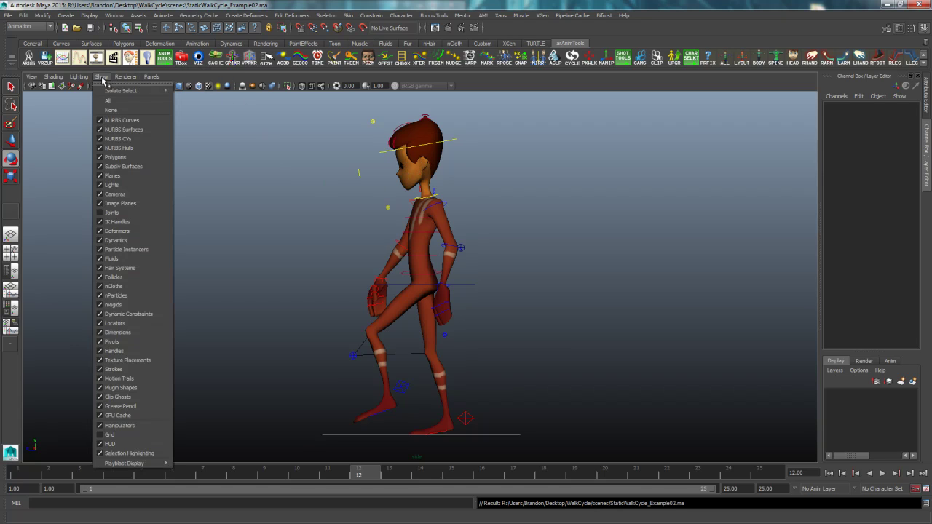
click(124, 116)
key(space)
key(space)
key(space)
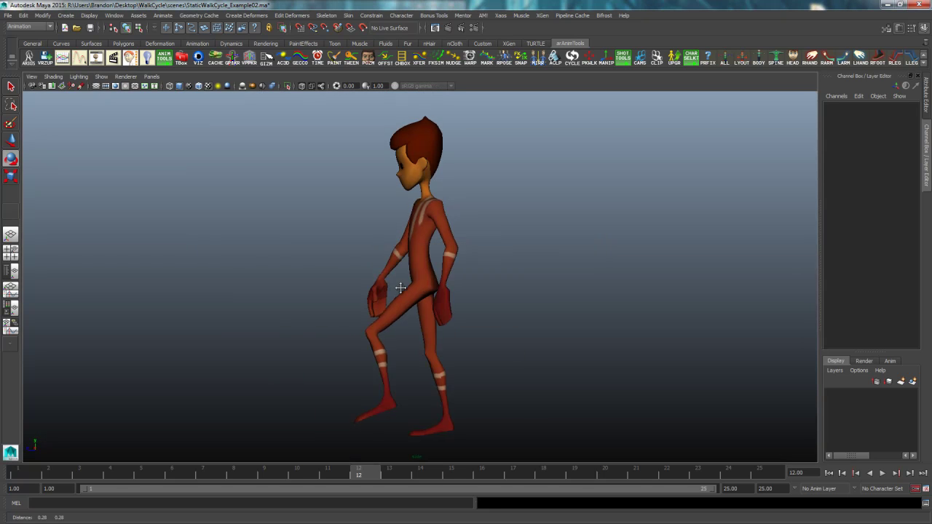
scroll(461, 348, up, 1)
Set the end of the playback range to frame 24
right_click(453, 473)
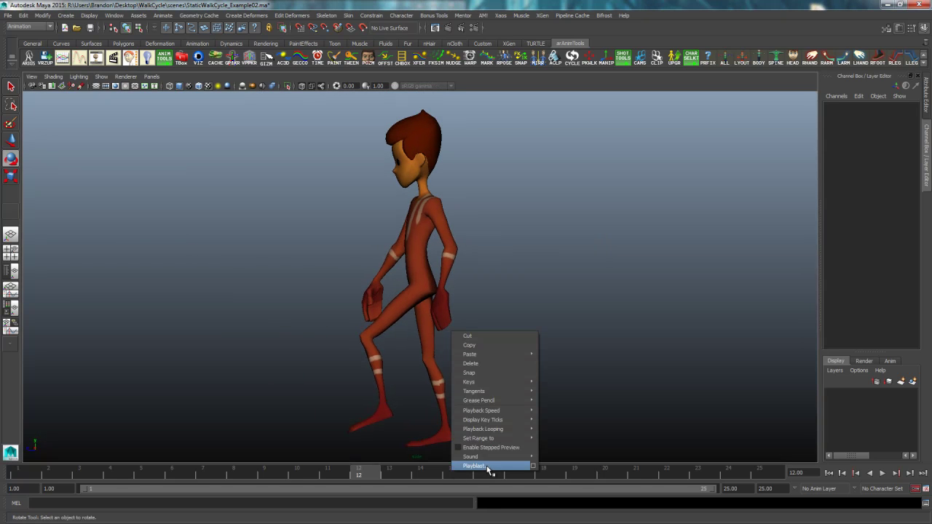
click(455, 482)
click(452, 472)
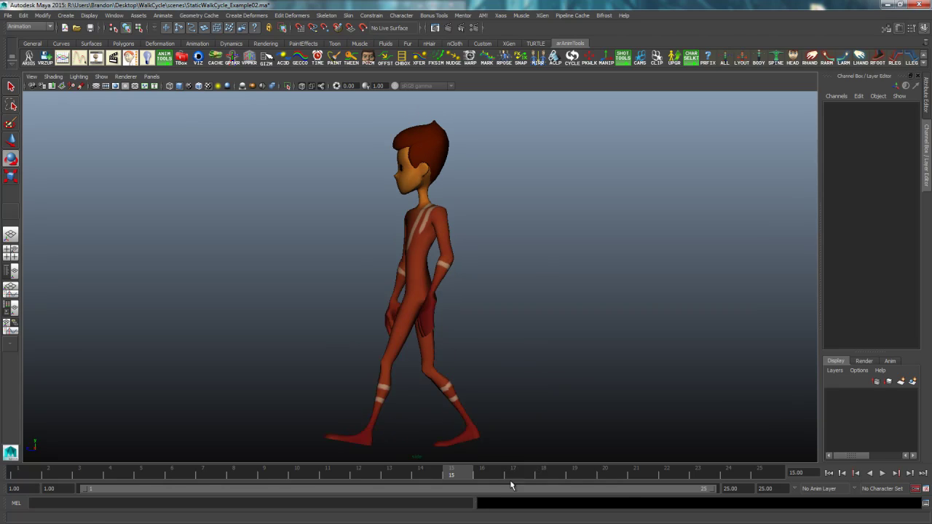
click(741, 490)
text(24)
key(Return)
click(755, 474)
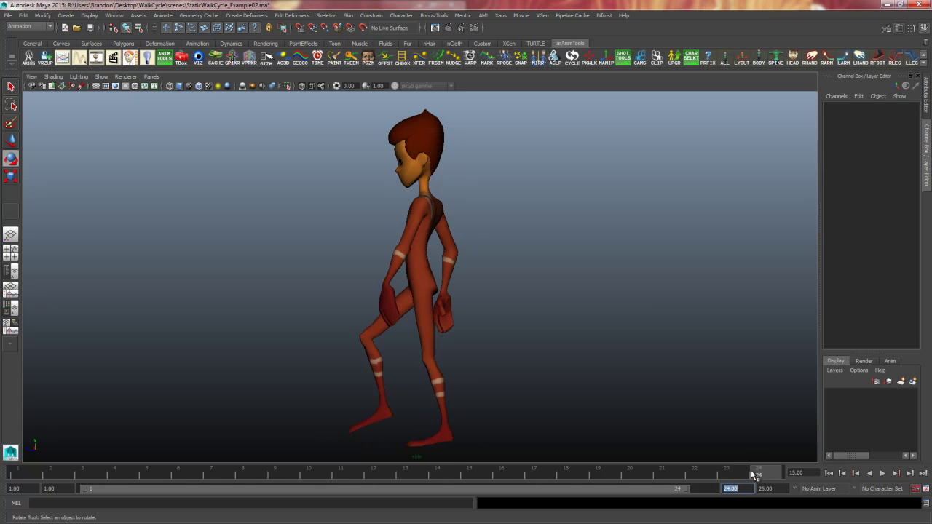
Create a playblast of the walk cycle with the existing playblast options
click(406, 473)
right_click(413, 474)
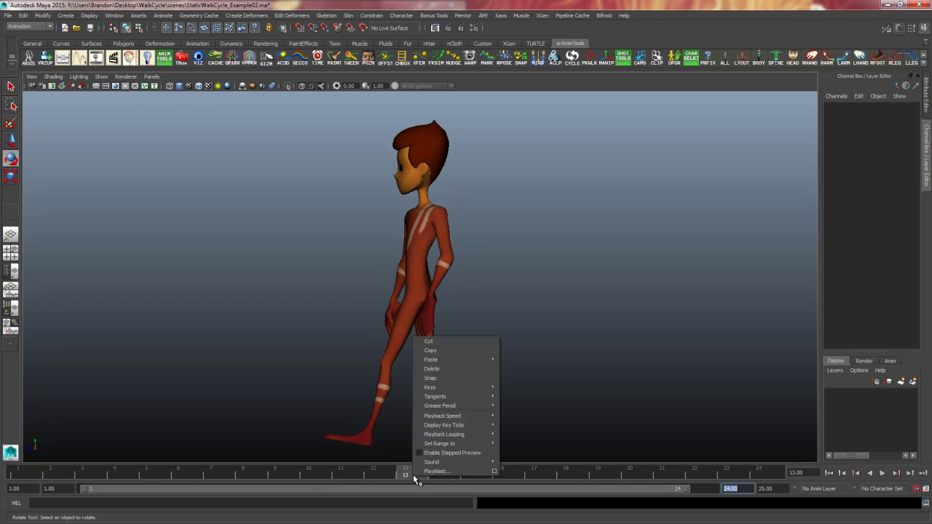
click(488, 472)
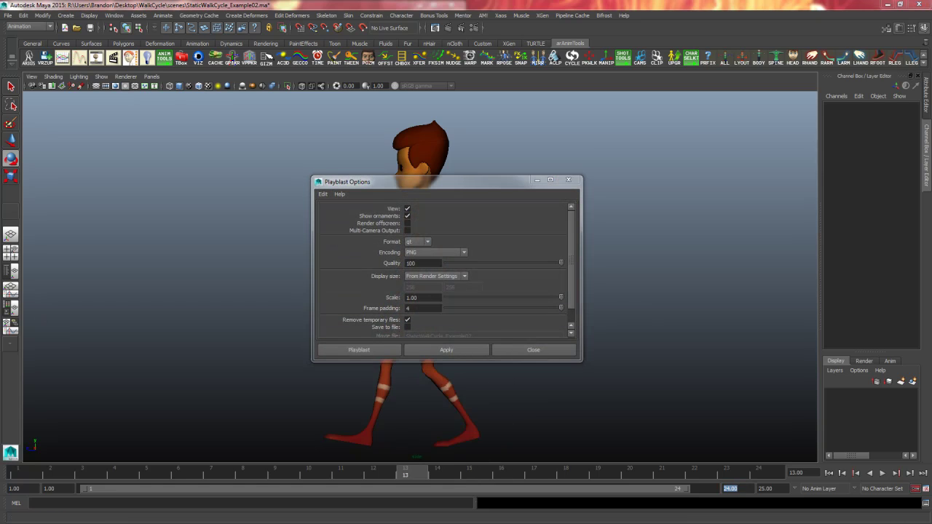
click(387, 351)
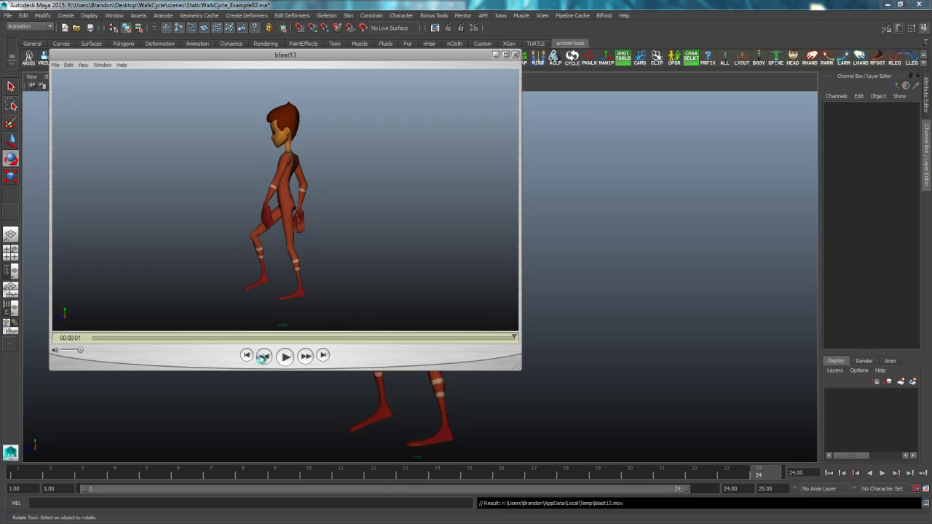
Play the playblast movie on a loop from its start to review the walk, pause it and close the movie
click(248, 355)
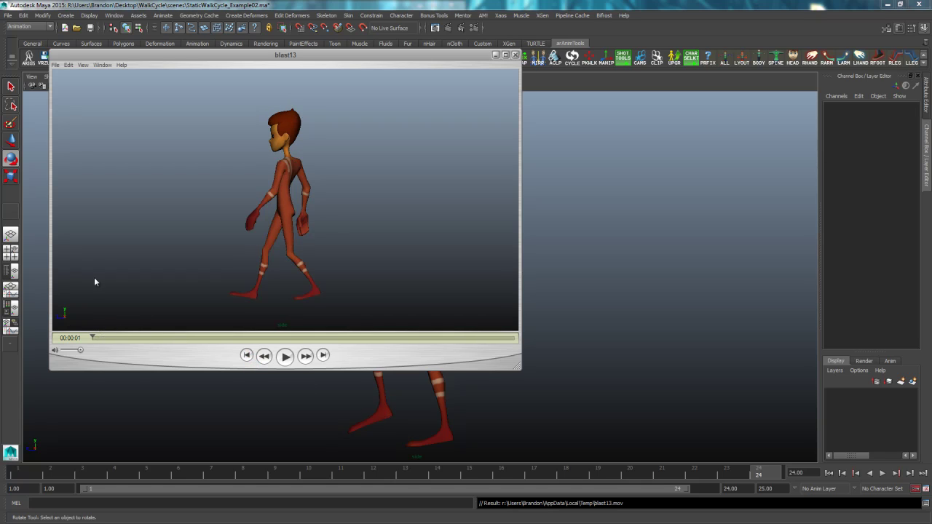
click(85, 68)
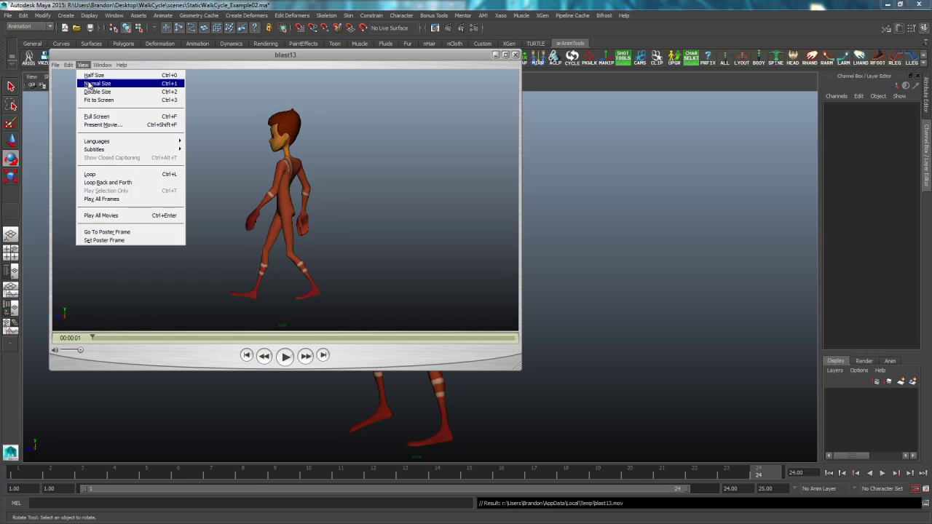
click(124, 172)
click(287, 357)
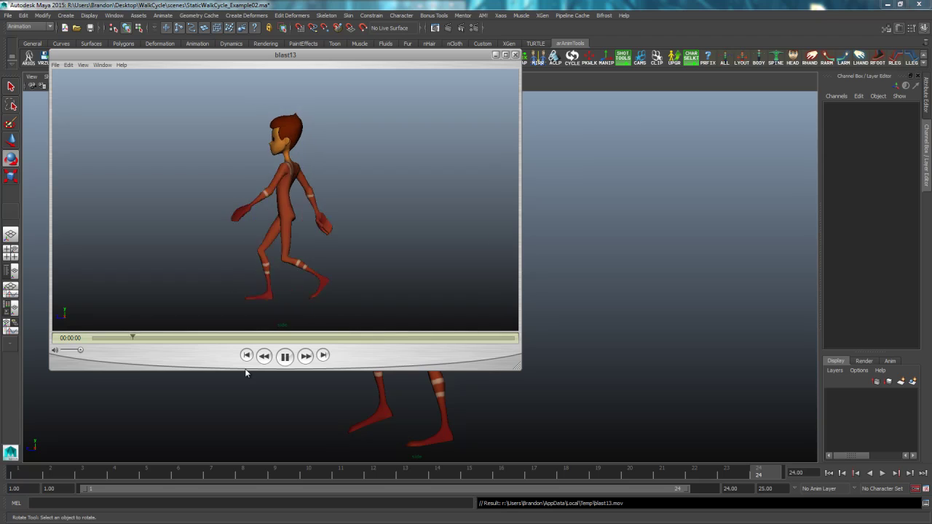
click(286, 356)
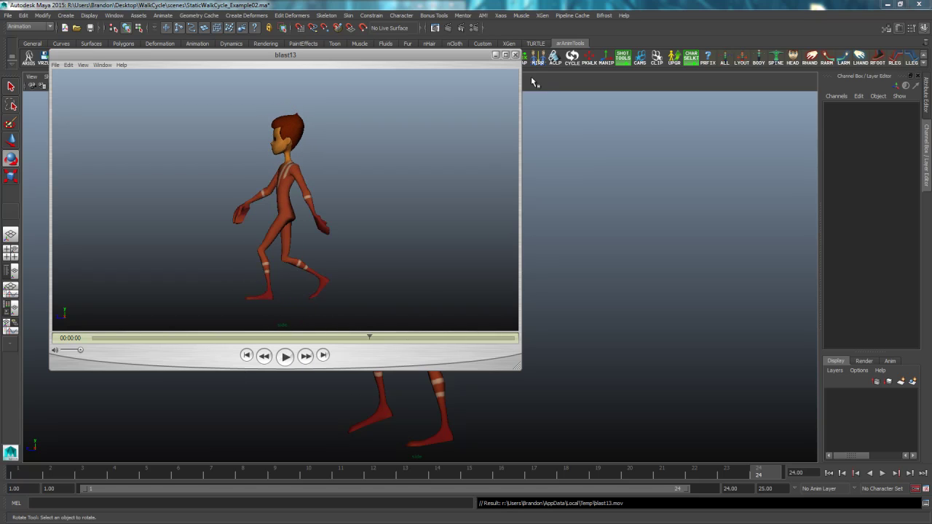
click(516, 55)
Show the rig controls again, select the body controls, compare the poses at frames 1 and 13, and deselect everything
click(232, 57)
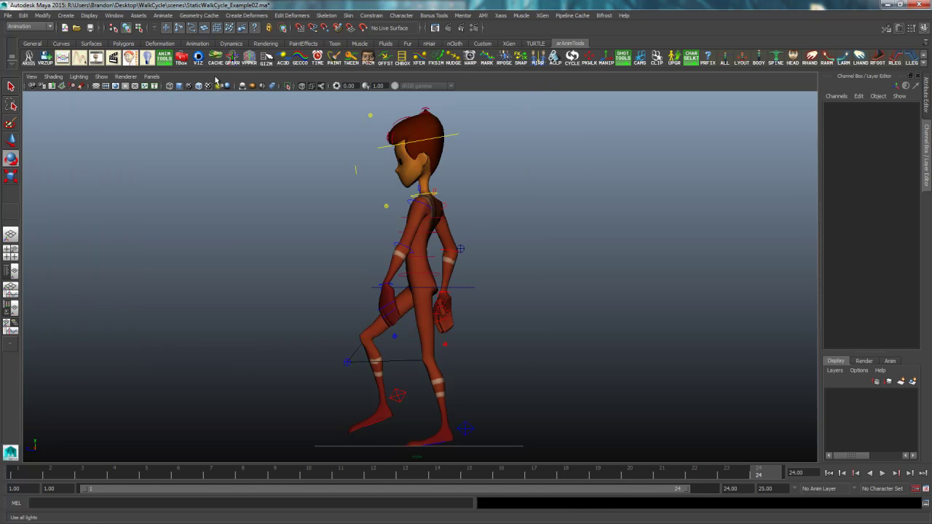
drag(555, 175, 381, 390)
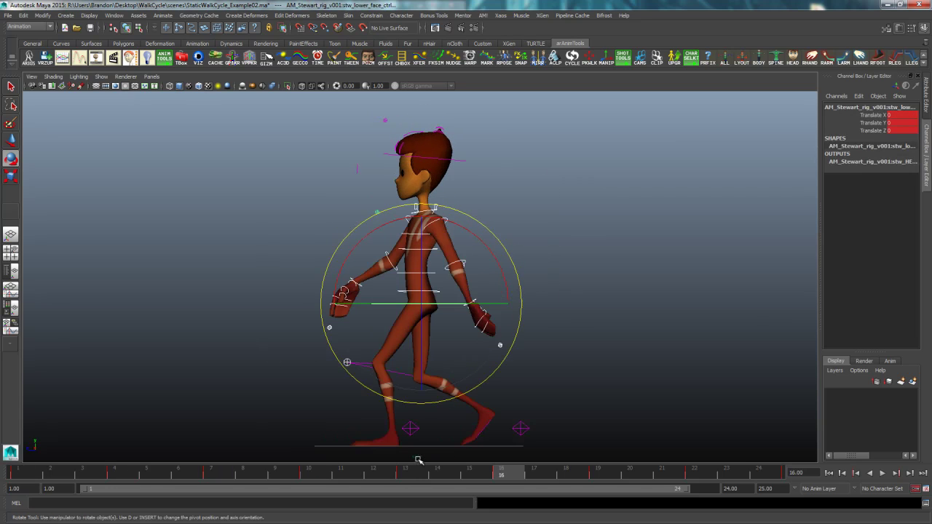
click(419, 460)
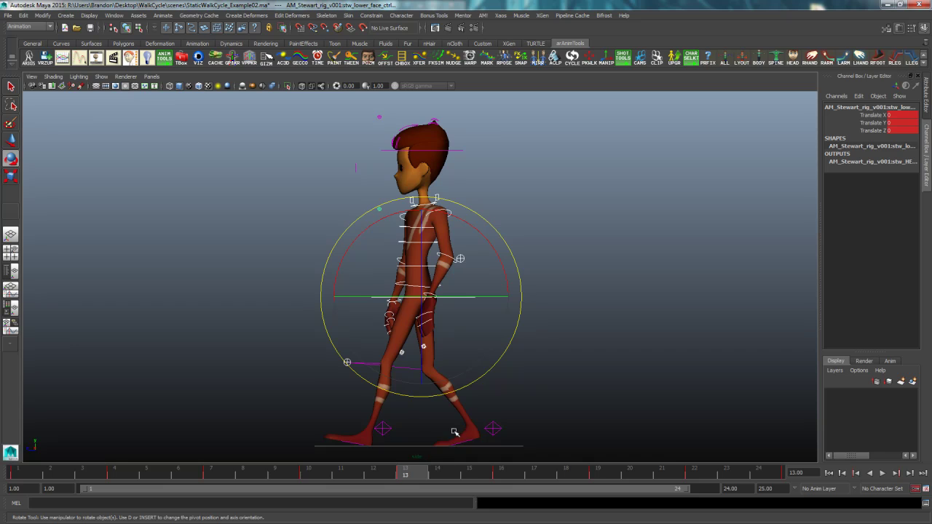
click(22, 474)
click(413, 475)
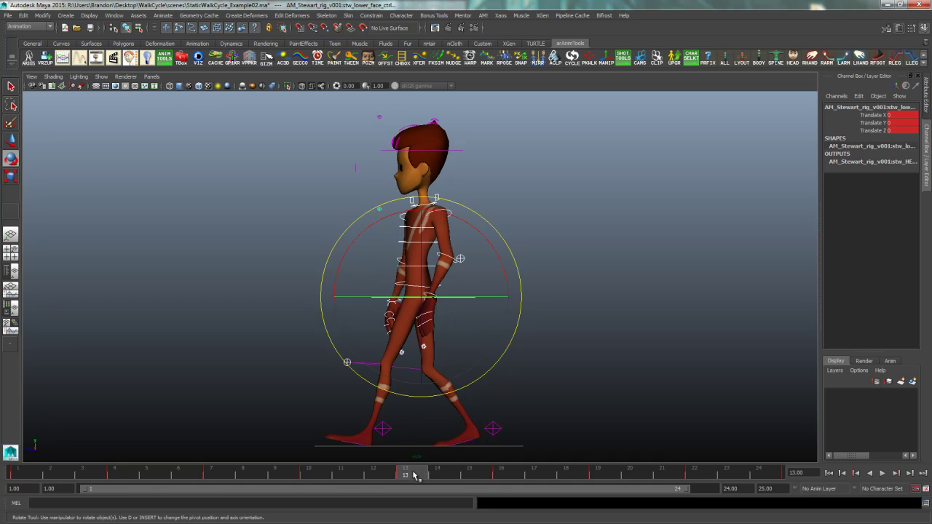
key(alt+shift+v)
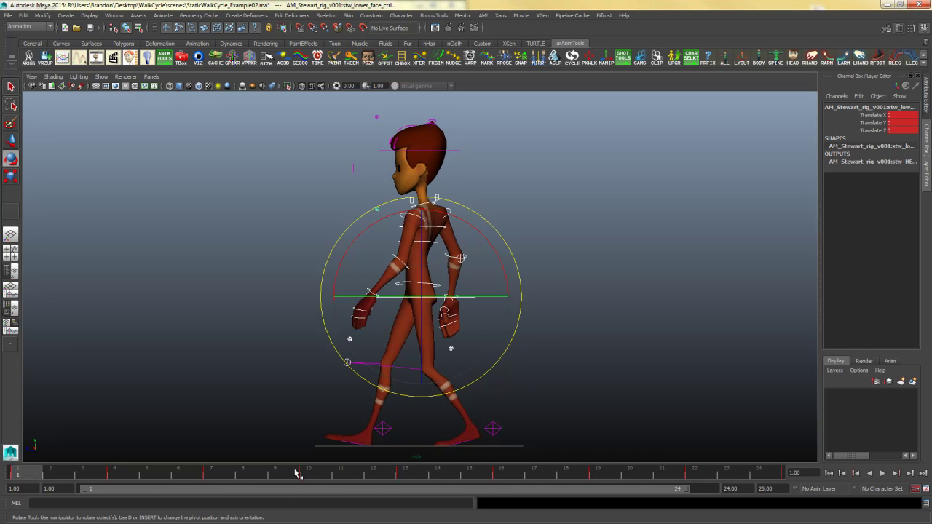
click(417, 475)
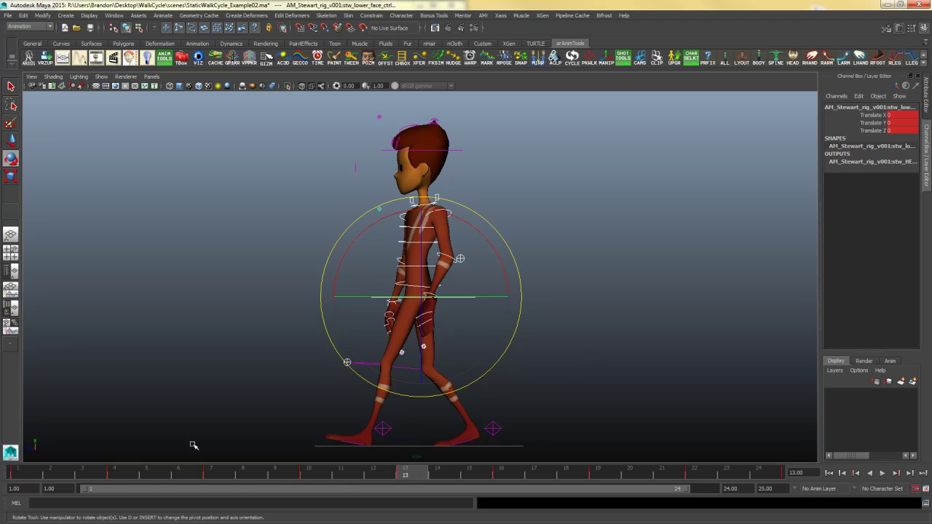
click(20, 475)
click(412, 475)
click(537, 279)
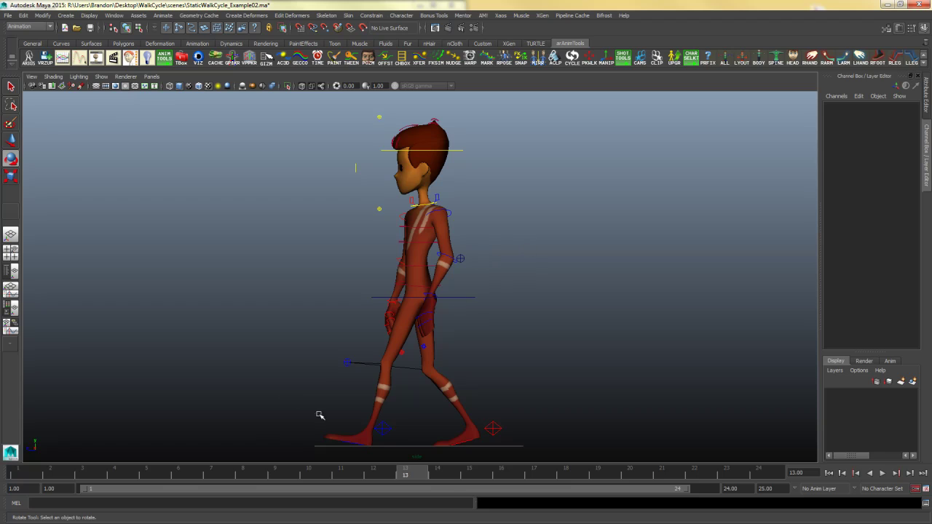
Compare the left clavicle control's pose at frames 1 and 13, then deselect it
click(22, 477)
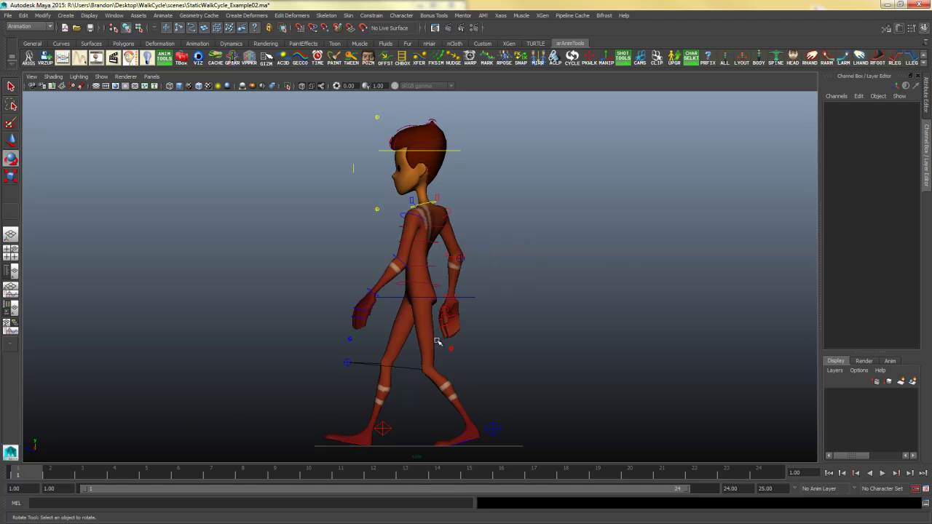
click(409, 475)
click(439, 196)
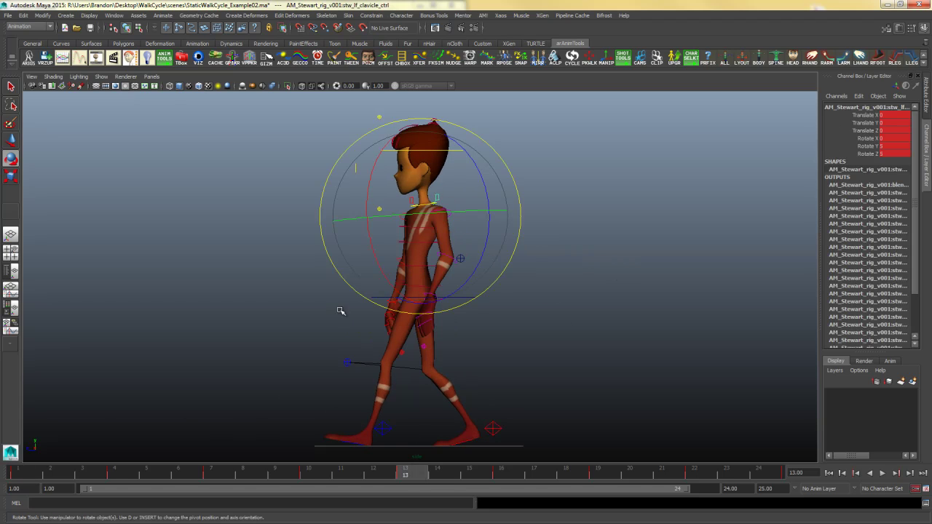
click(26, 477)
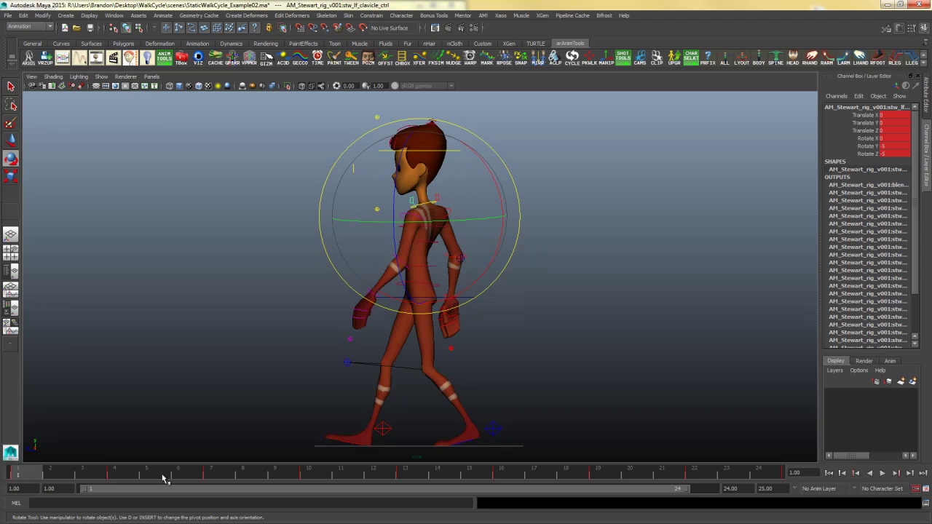
click(405, 475)
click(369, 263)
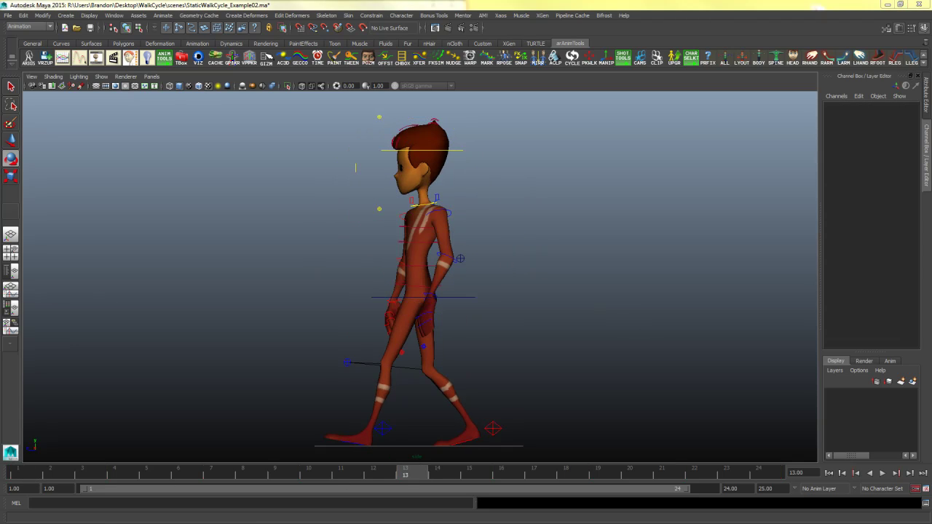
Rotate the left upper arm control at frame 13 so the arm swings behind the body, using frame 1 as reference
click(459, 224)
click(41, 473)
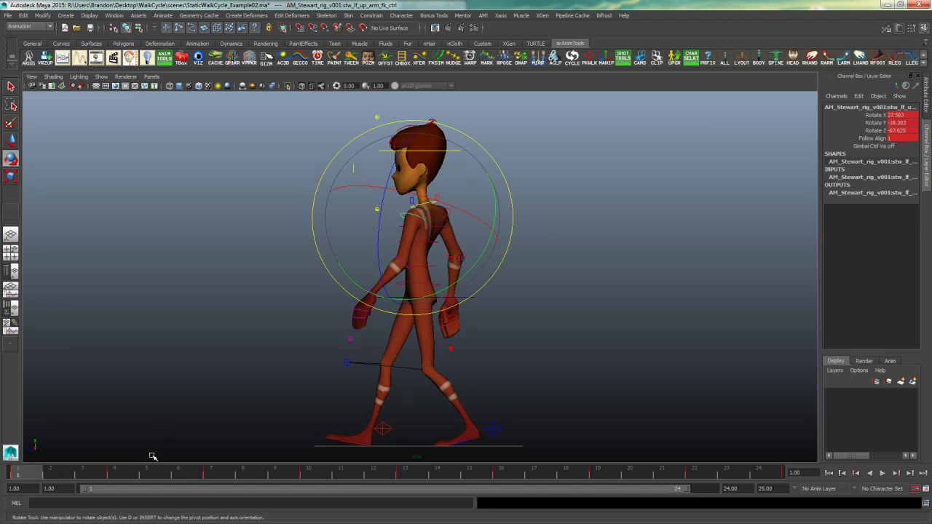
click(412, 475)
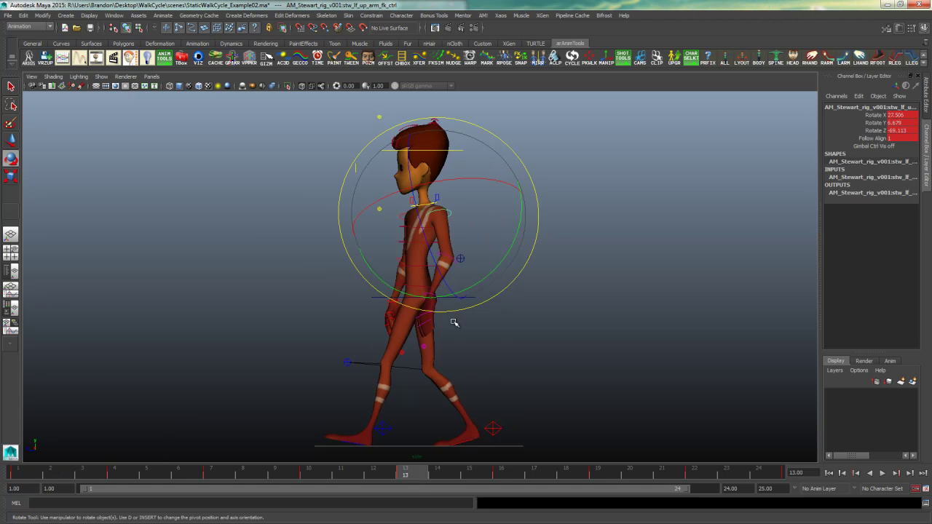
click(23, 471)
click(408, 474)
drag(491, 306, 527, 287)
click(561, 298)
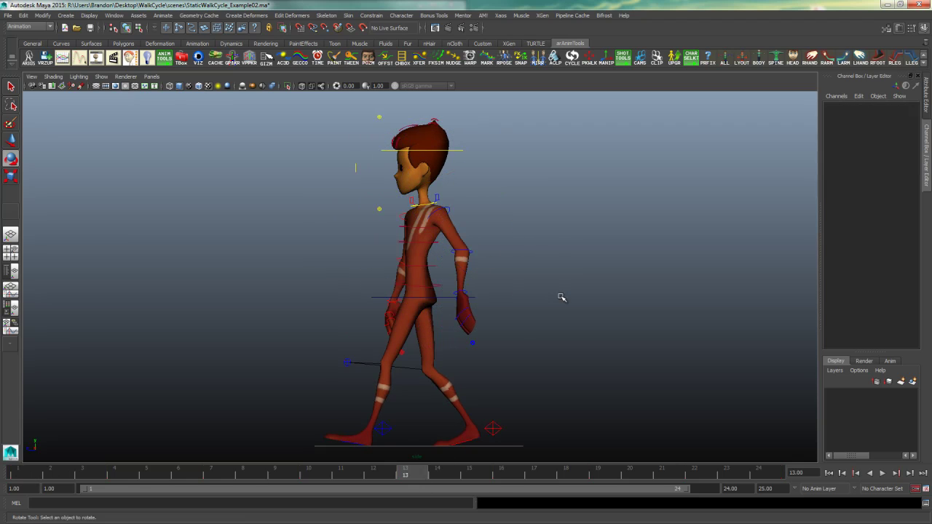
Rotate the right upper arm forward to about X 18.276, Y -25.989, Z -65.903, key it at frame 13 and compare with frame 1
click(402, 216)
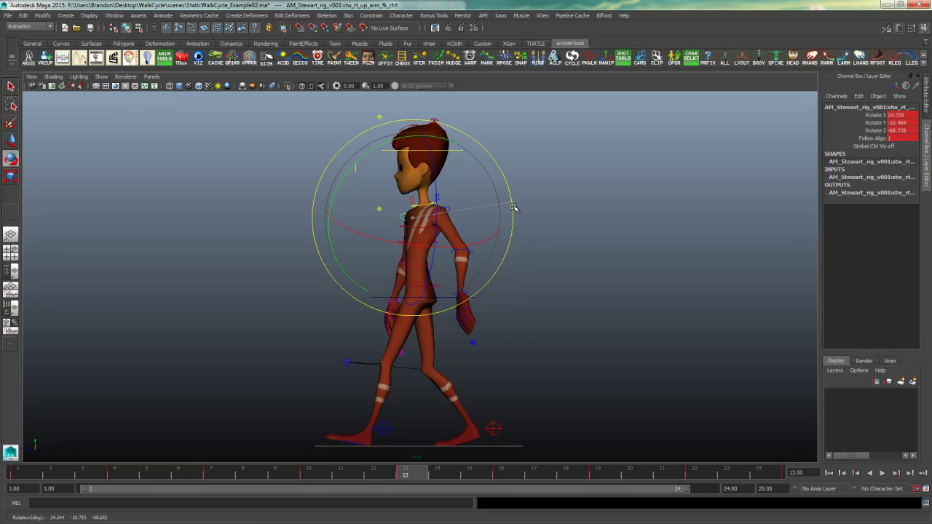
drag(514, 206, 514, 234)
key(s)
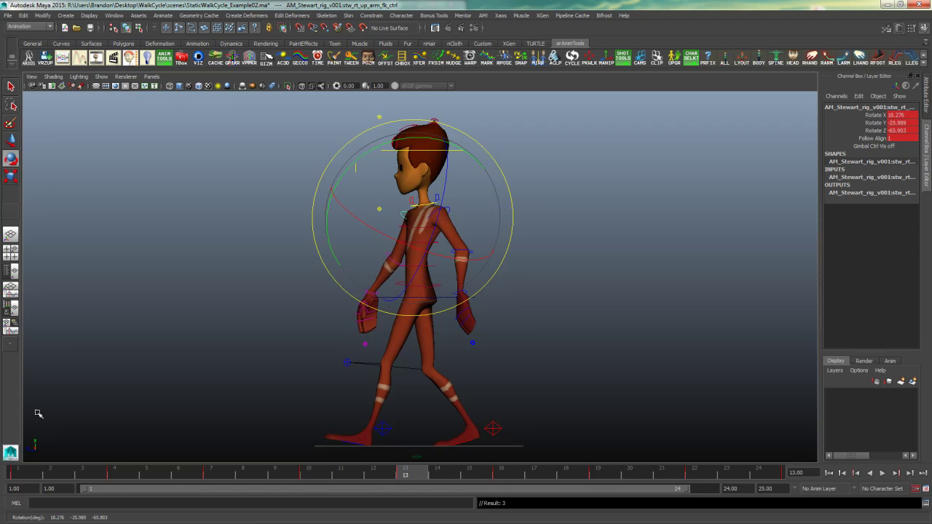
click(26, 475)
click(405, 475)
click(391, 261)
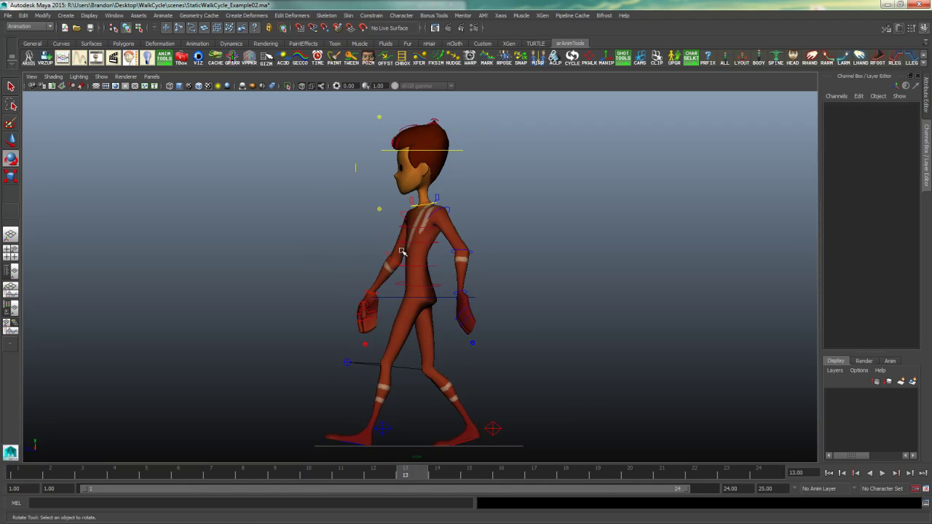
Bend the right elbow control to about -3.111 in Rotate Y, key it at frame 13 and check it against frame 1
click(401, 246)
drag(344, 199, 388, 199)
key(s)
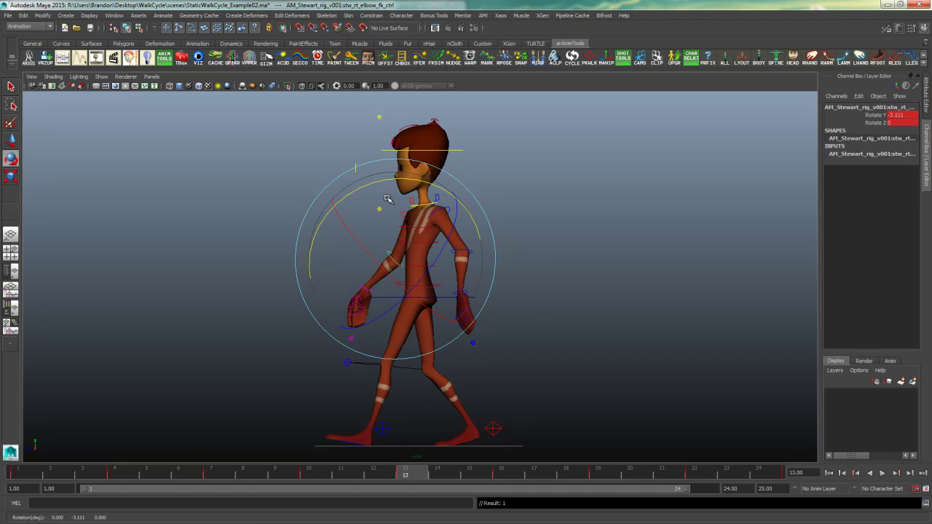
click(22, 475)
click(411, 477)
click(609, 402)
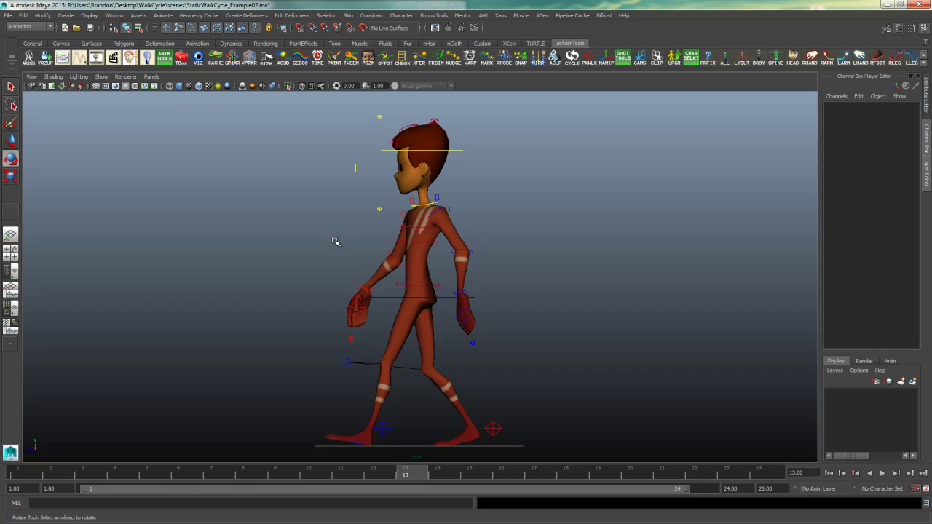
Hide the rig controls and create a playblast of the walk cycle from the side
click(199, 60)
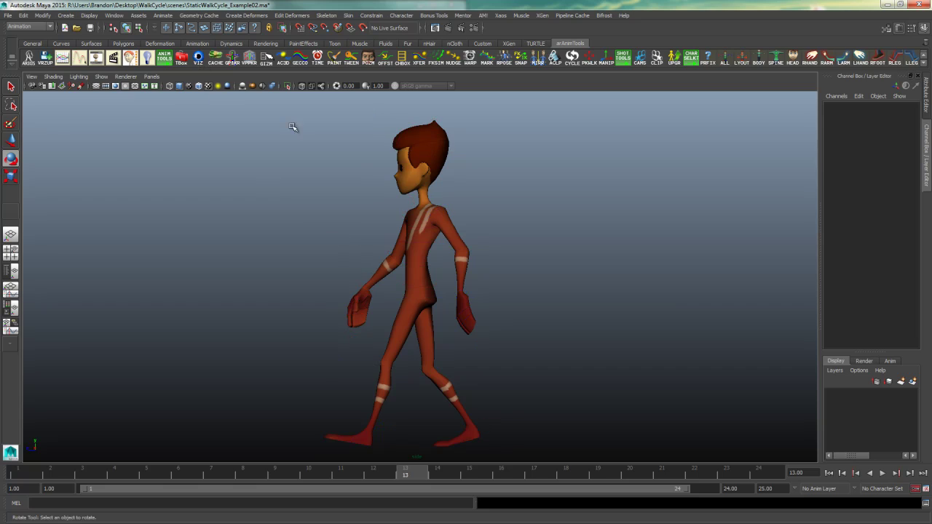
right_click(414, 477)
click(446, 470)
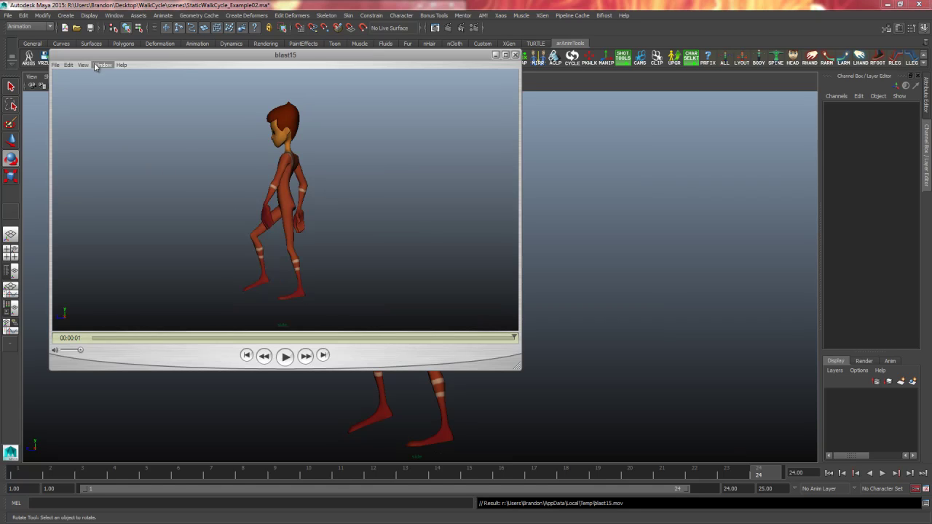
Play the side-view playblast movie on a loop to review the arm swing, then close the movie
click(83, 65)
click(110, 174)
click(285, 357)
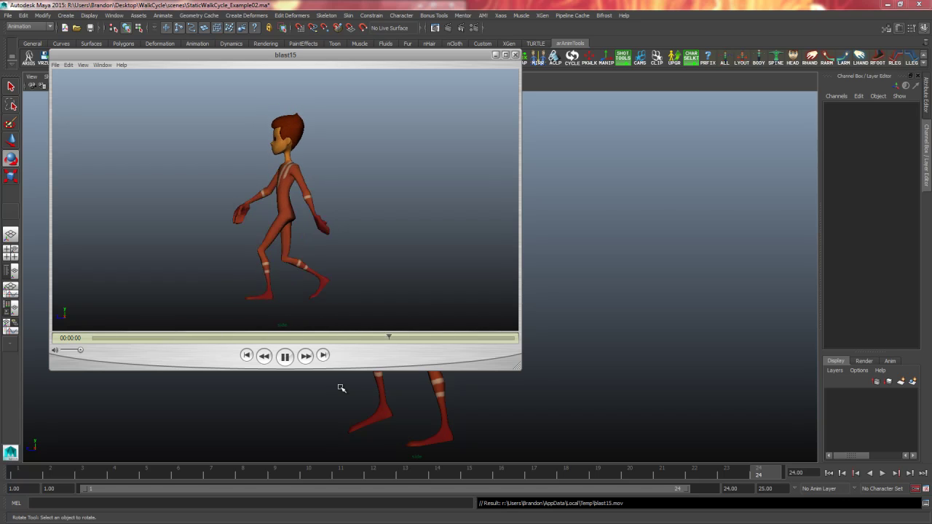
click(515, 55)
Switch to the front view, frame the whole character with textured shading and hide the rig controls
key(space)
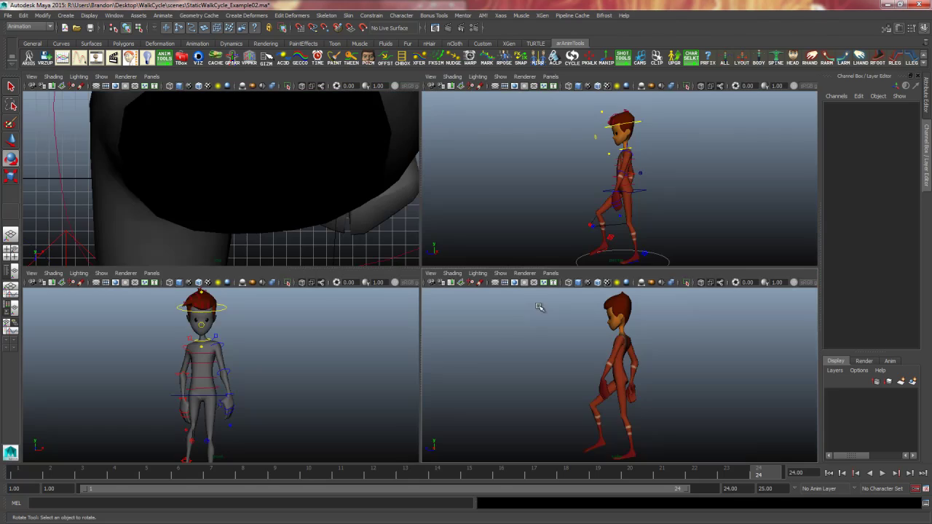
key(space)
alt+right_drag(495, 258, 394, 290)
key(6)
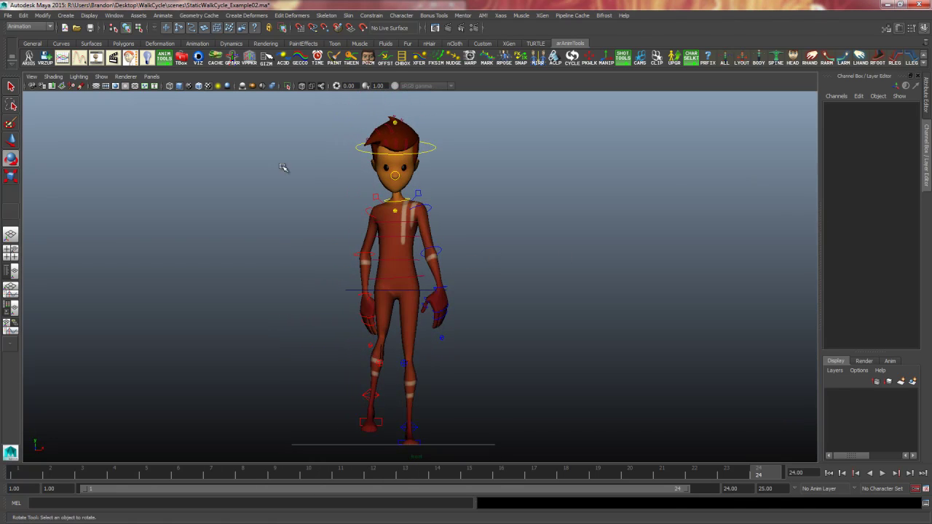
click(198, 59)
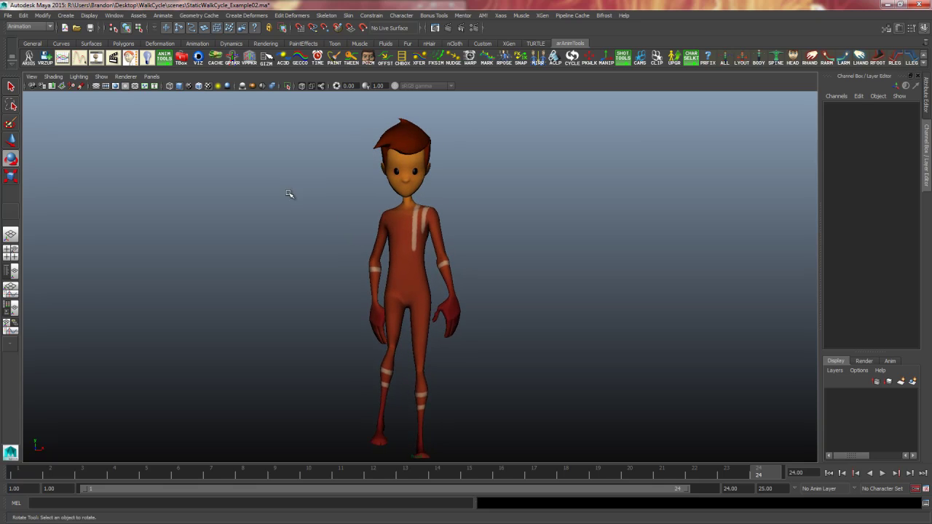
Create a playblast from the front view, play it to review the walk and close the movie
right_click(345, 467)
click(383, 470)
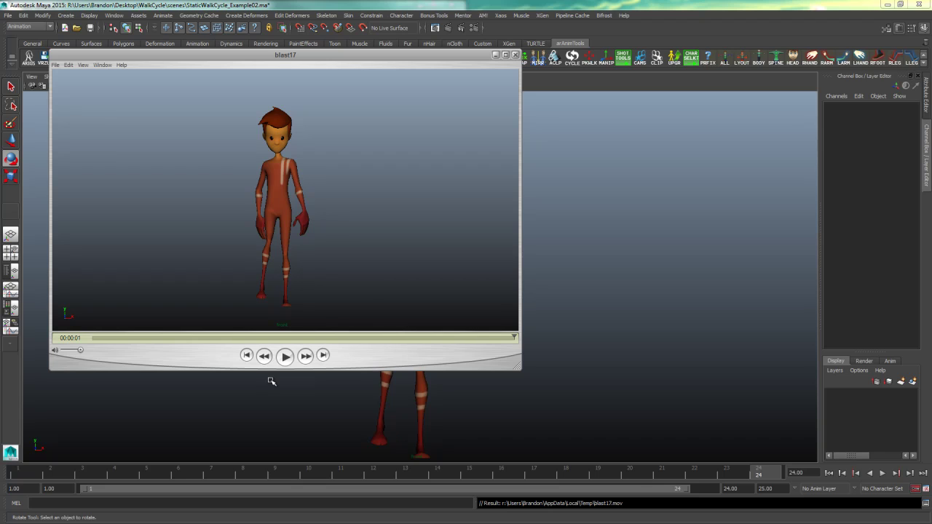
click(285, 355)
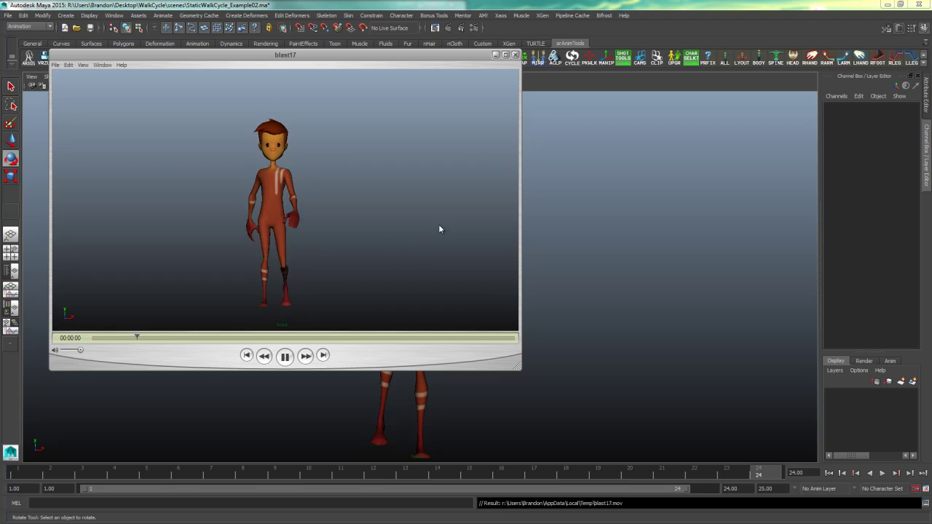
click(515, 55)
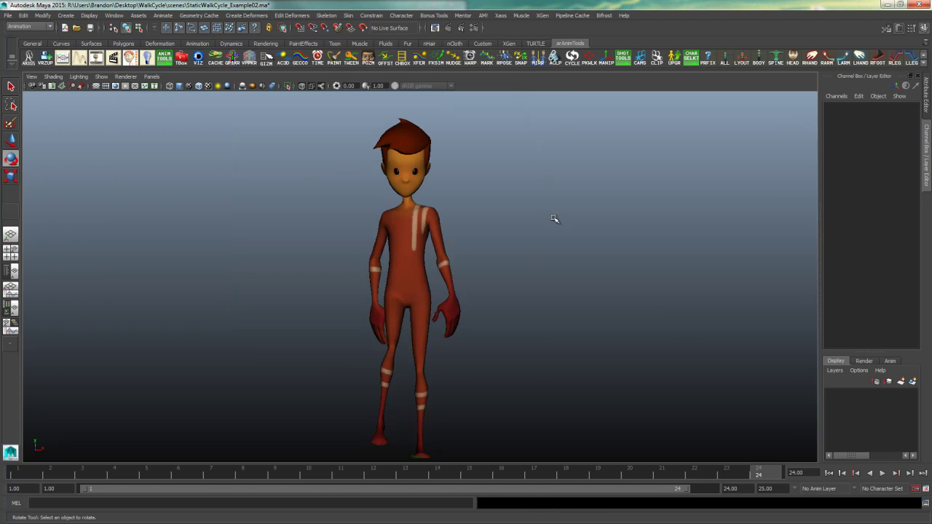
Switch to the perspective view, hide the rig controls and frame the character from a three-quarter angle
key(space)
key(space)
alt+drag(574, 240, 599, 255)
alt+middle_drag(599, 255, 617, 247)
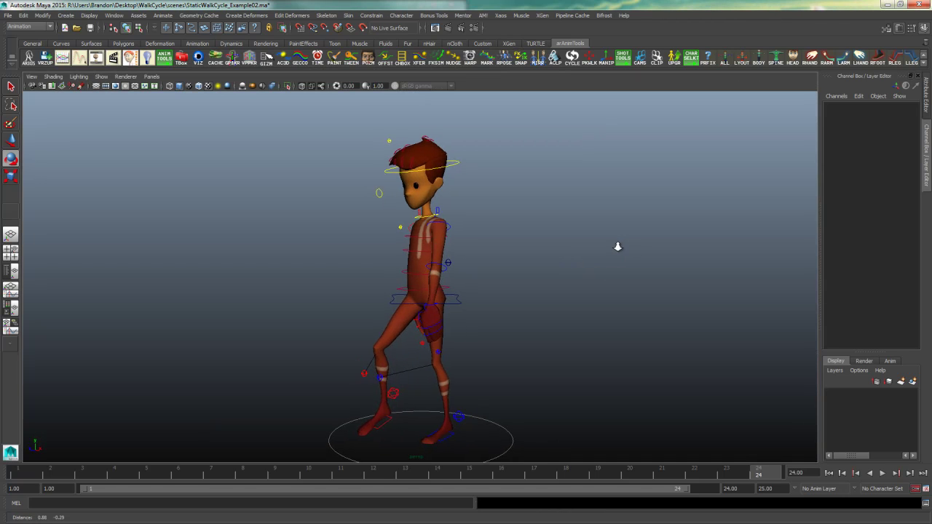
alt+right_drag(618, 247, 473, 248)
click(198, 58)
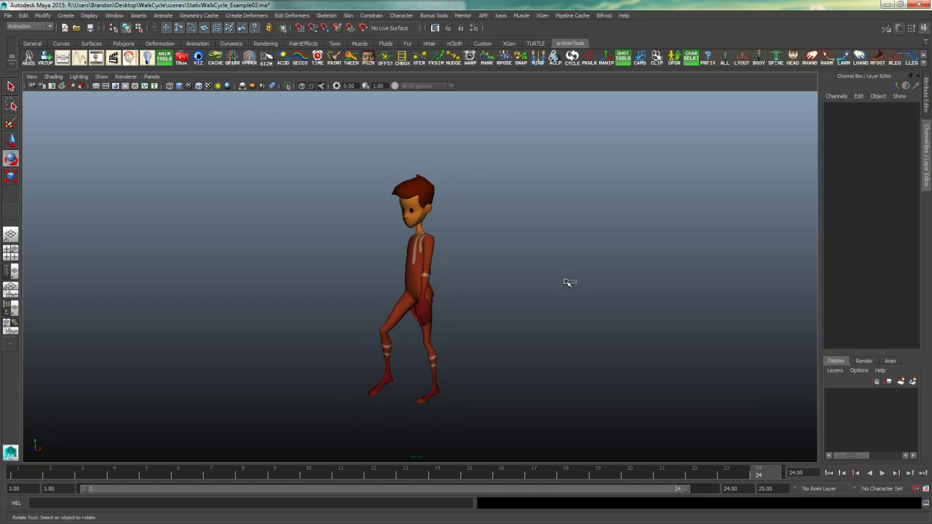
alt+drag(539, 352, 614, 364)
Create a playblast from the perspective view, play it to review the walk and close the movie
right_drag(477, 472, 503, 465)
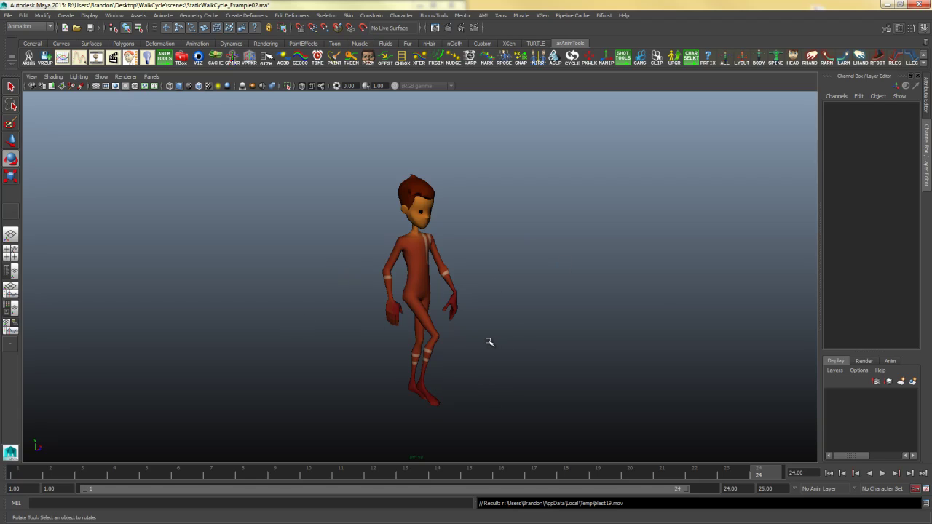
click(285, 355)
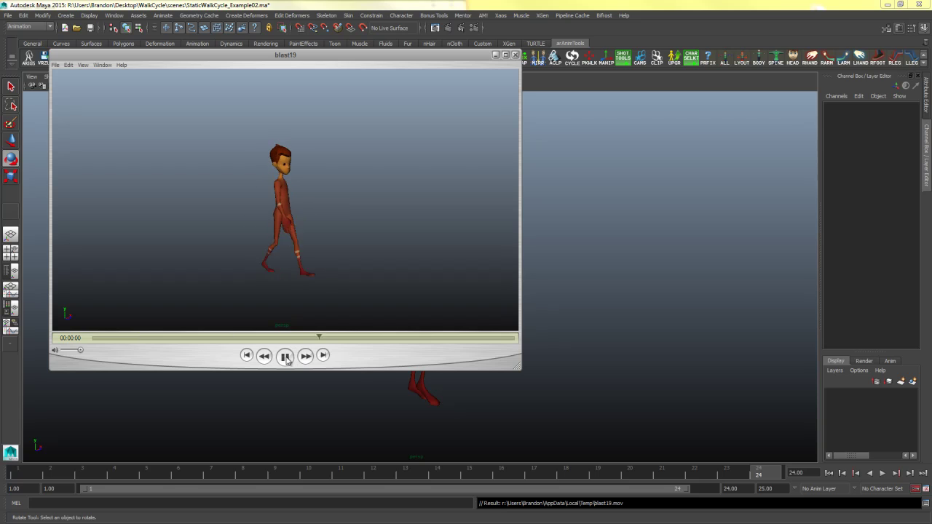
click(515, 55)
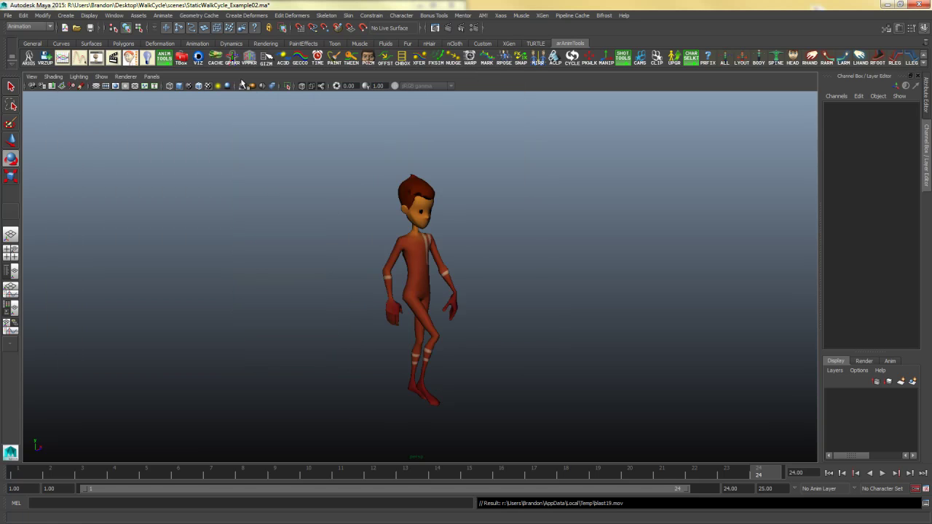
Show the rig controls again and select the root control at the character's feet with the Move tool
click(199, 60)
alt+drag(568, 307, 498, 386)
click(451, 423)
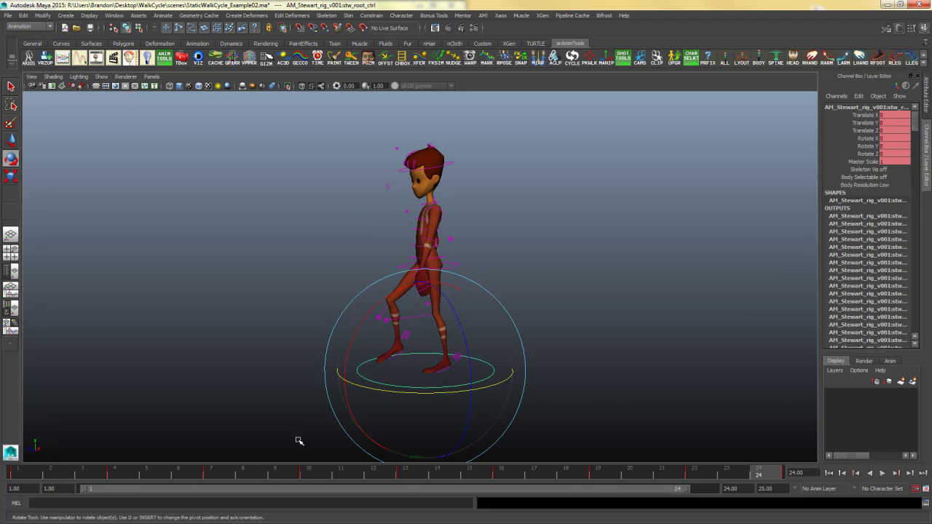
key(ctrl+s)
middle_drag(575, 364, 597, 305)
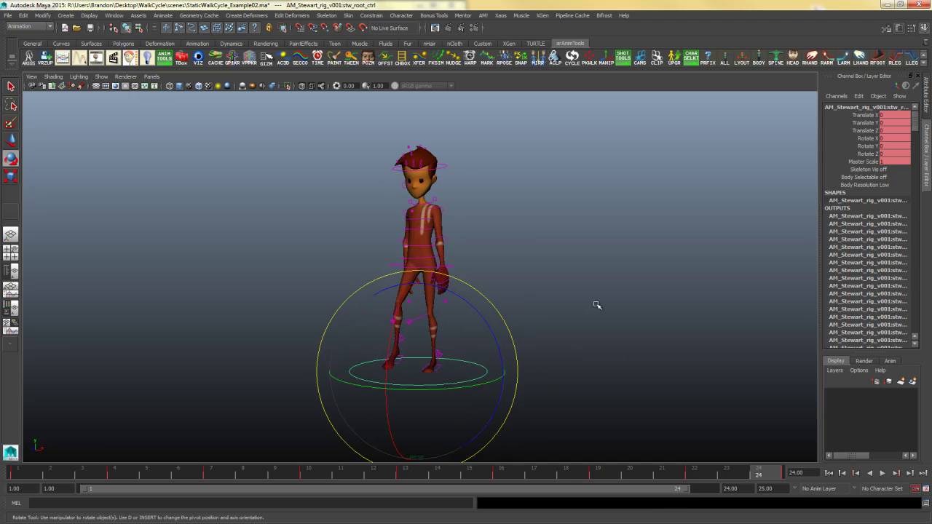
middle_drag(604, 354, 493, 217)
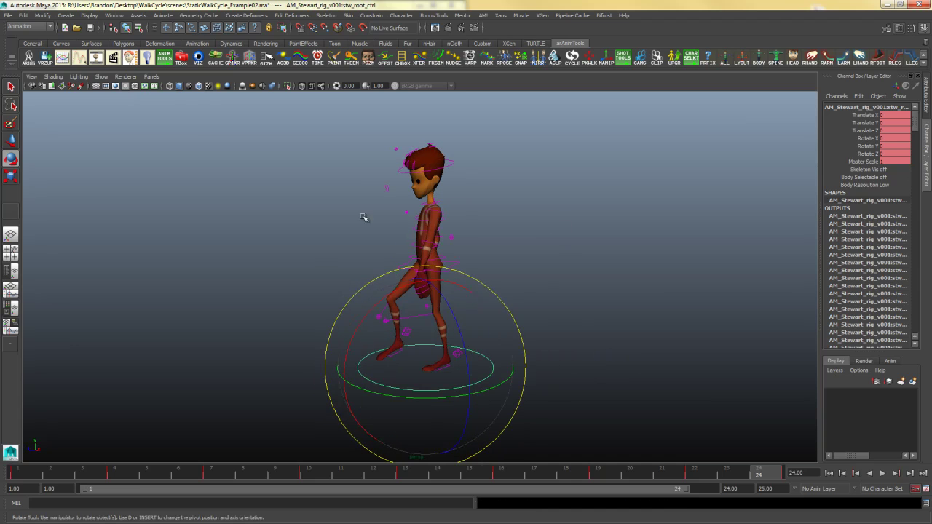
click(625, 315)
click(450, 399)
key(w)
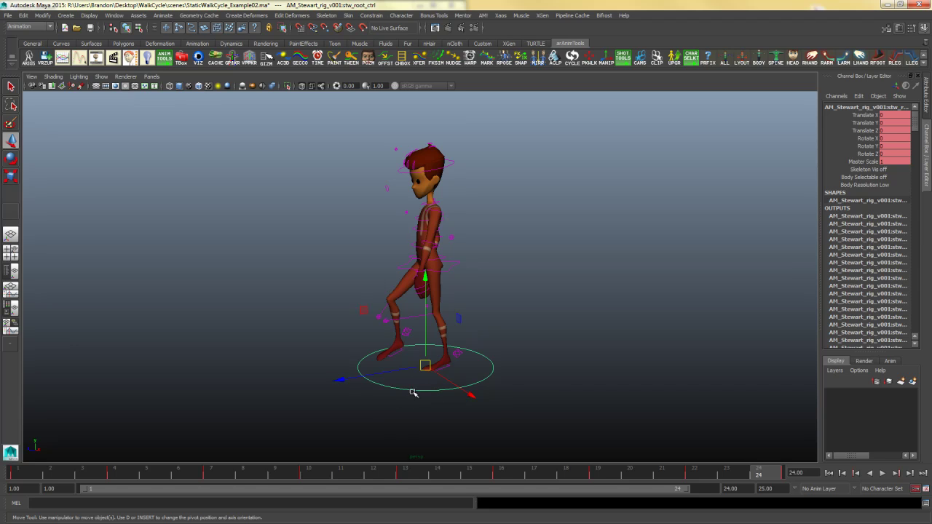
drag(419, 381, 396, 423)
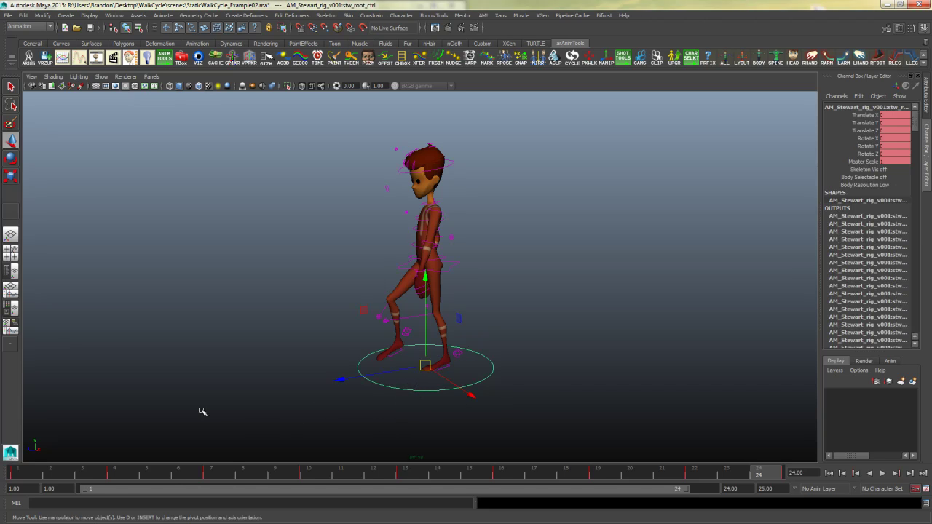
Delete the root control's keys across frames 1 to 24 and go to frame 1
double_click(144, 477)
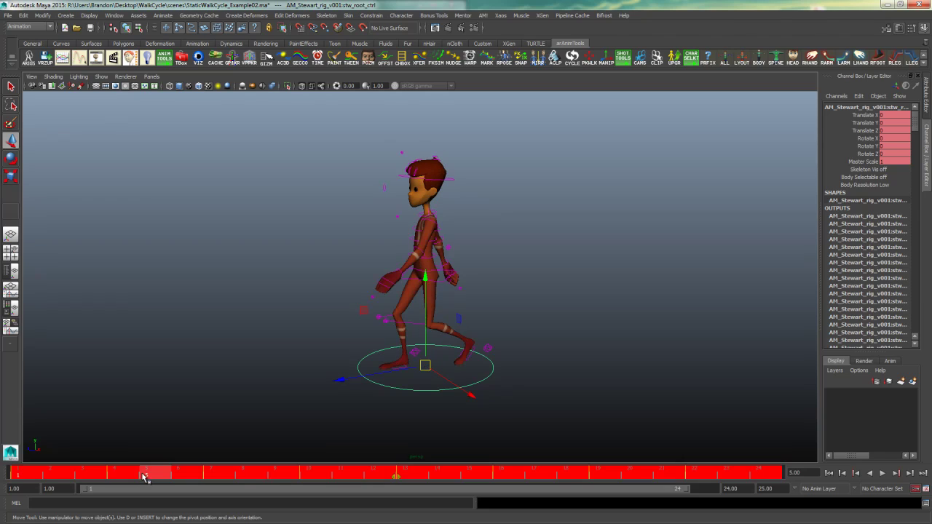
right_click(136, 478)
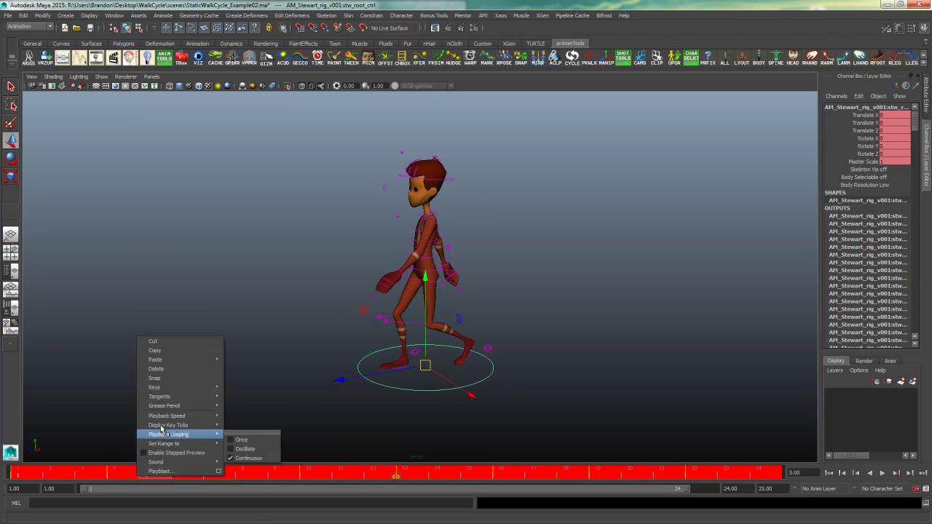
click(177, 375)
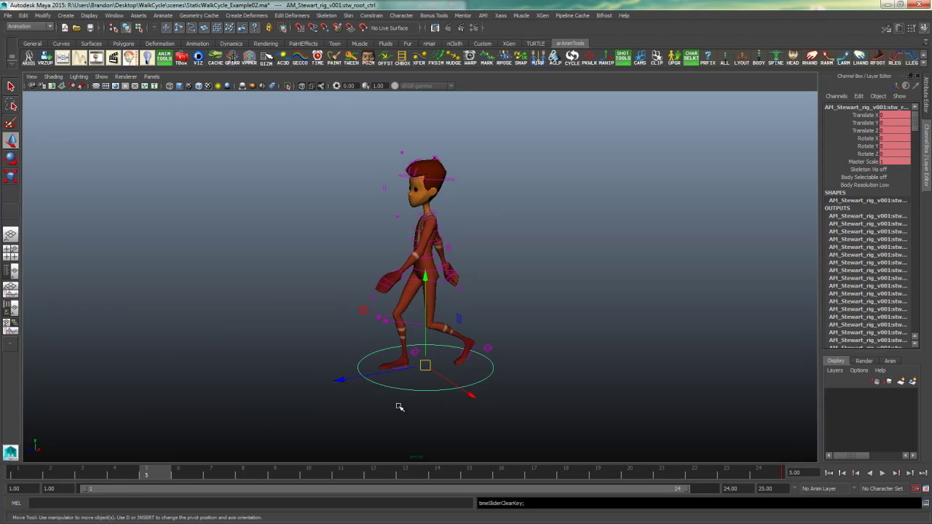
click(27, 477)
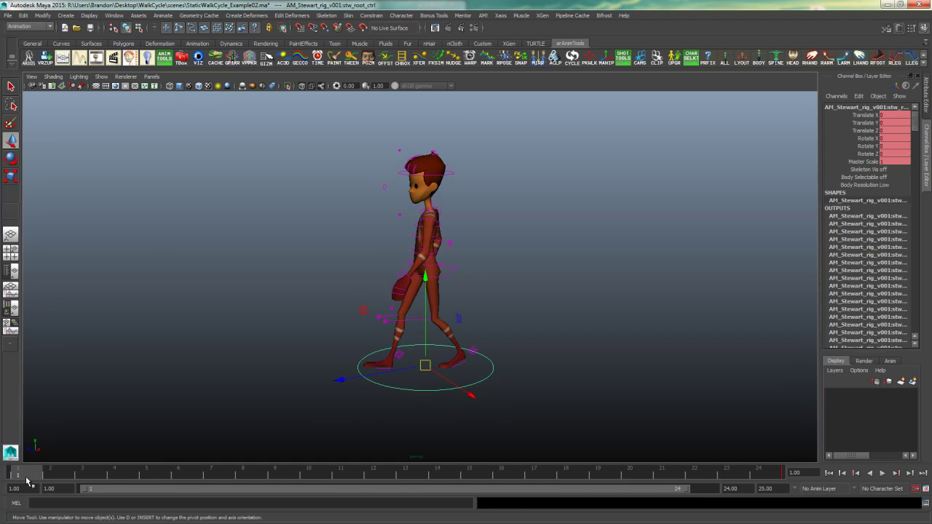
Switch to the side view, show the rig controls and frame the character's body and feet
key(space)
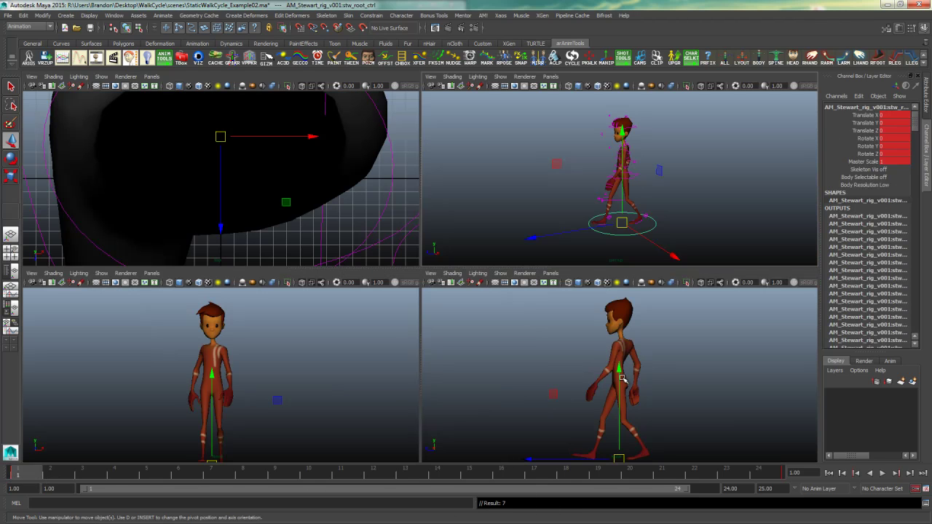
key(space)
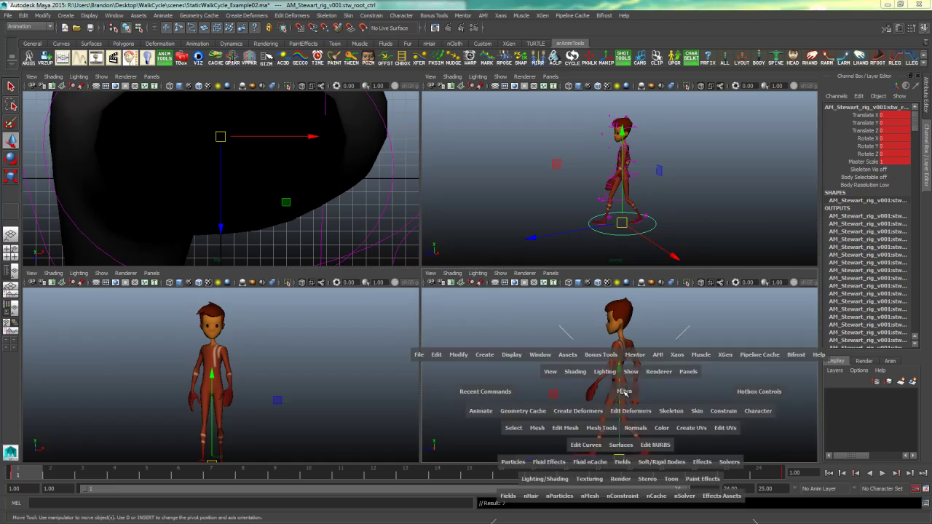
alt+middle_drag(535, 378, 573, 308)
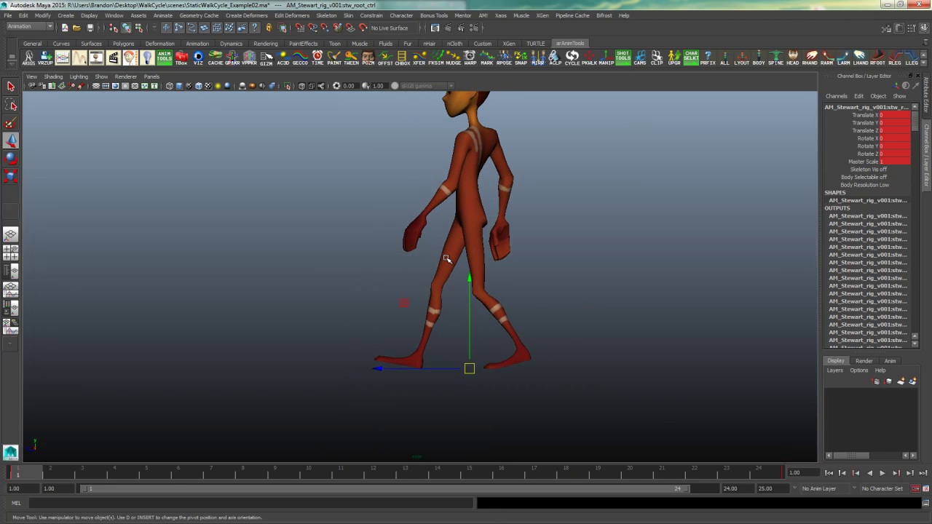
click(198, 59)
alt+right_drag(431, 306, 679, 339)
alt+right_drag(469, 407, 266, 408)
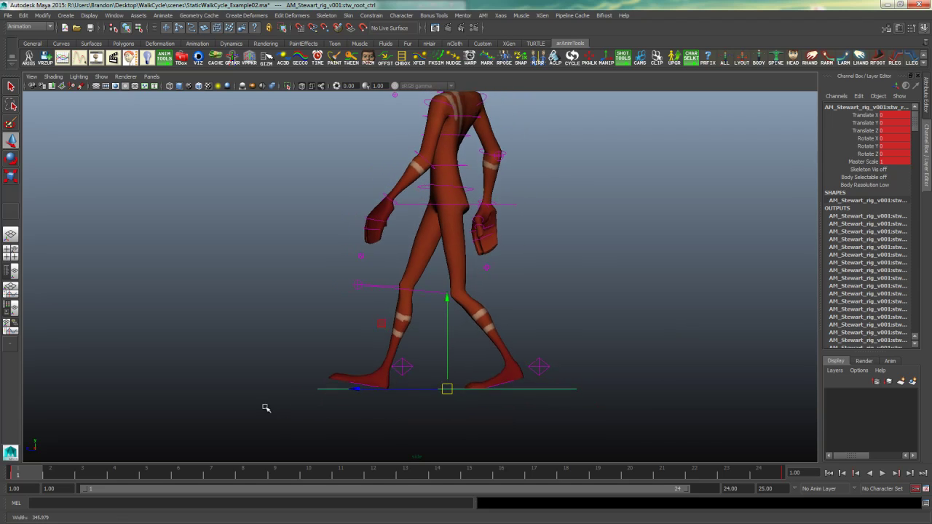
Move the root control forward to Translate Z 10.113 at frame 4, key it and compare the foot position with frame 1
click(117, 473)
mouse_move(355, 388)
mouse_down()
mouse_move(334, 388)
mouse_move(358, 390)
mouse_up()
key(s)
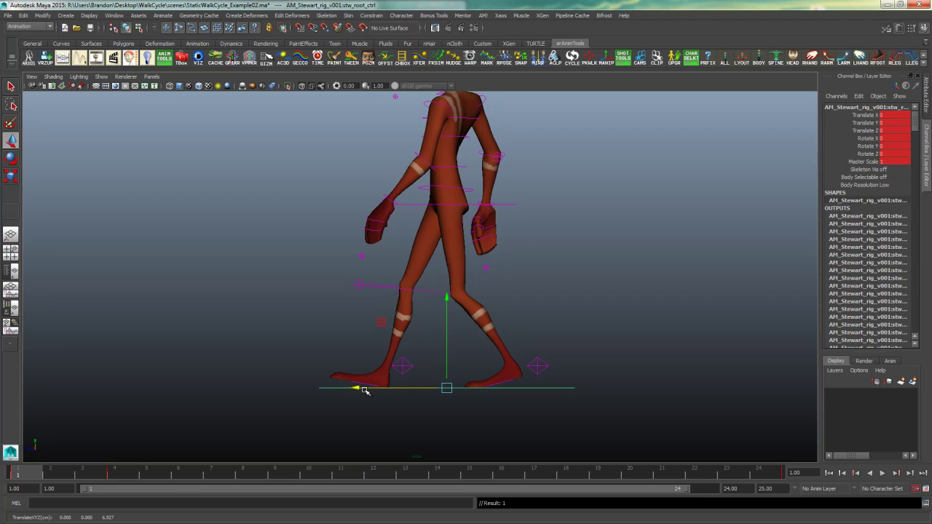
key(.)
key(.)
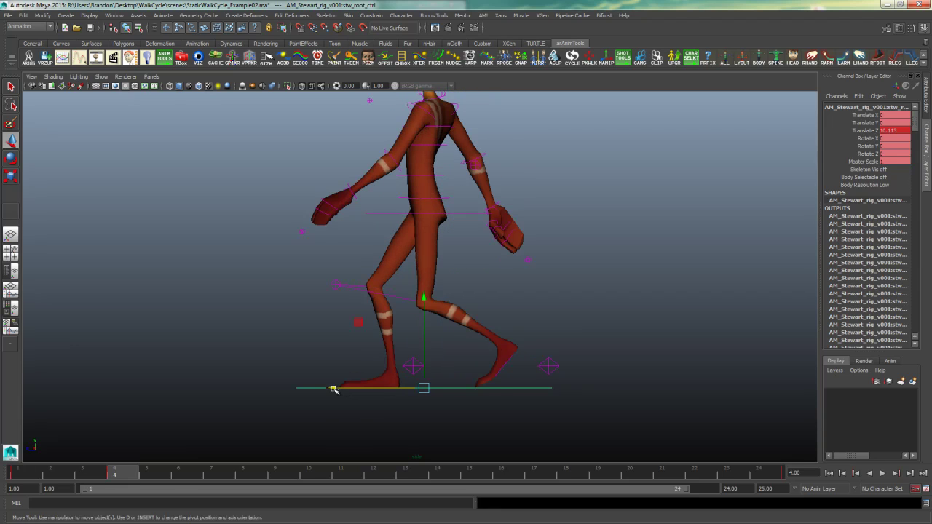
click(332, 389)
key(ctrl+z)
Show the grid and move the root control forward to Translate Z 14.911 at frame 4, checking the planted foot up close
alt+drag(149, 102, 219, 146)
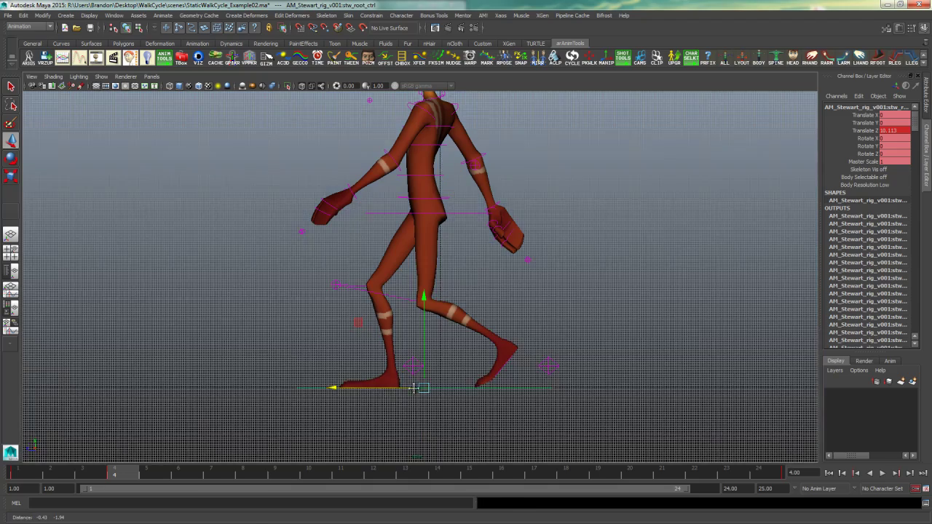
scroll(497, 266, up, 6)
alt+drag(488, 277, 544, 371)
scroll(427, 362, up, 3)
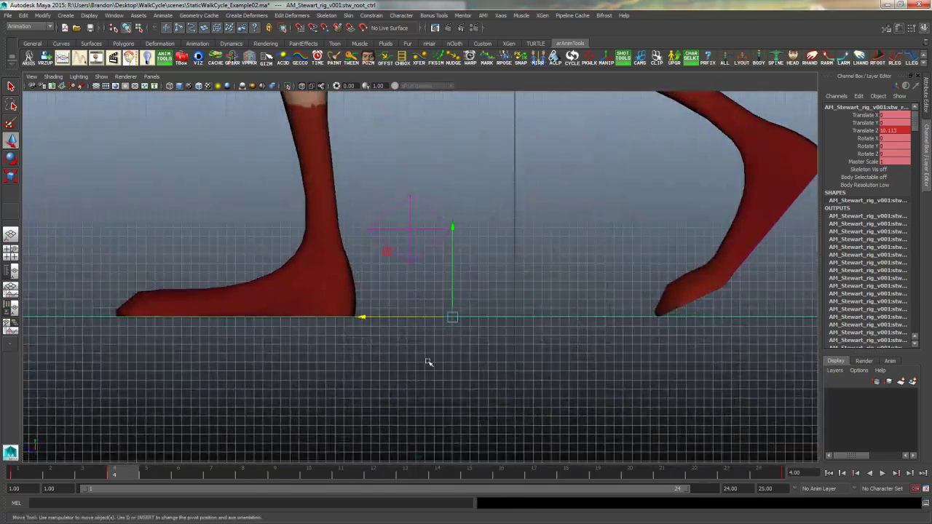
drag(411, 318, 319, 318)
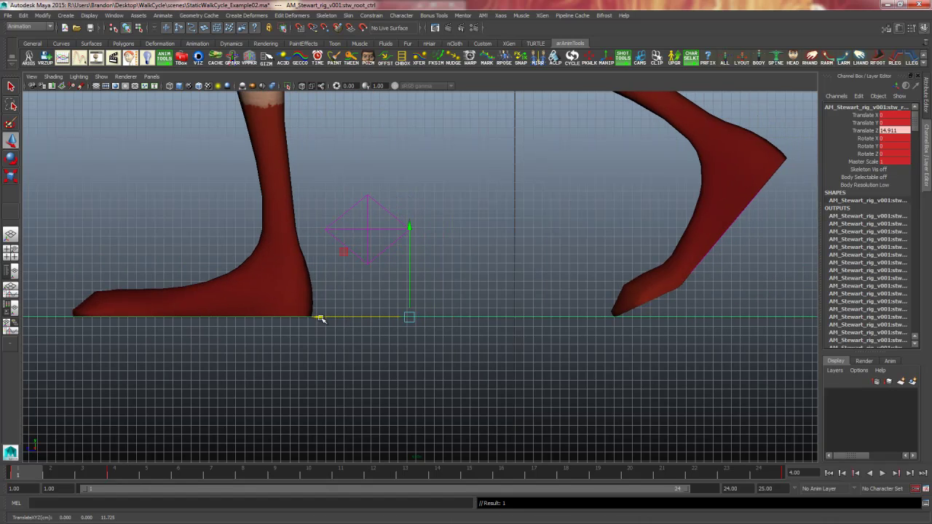
key(ctrl+z)
key(shift+z)
Play the animation in the perspective view to check the root control's forward movement, and deselect the control
key(space)
key(space)
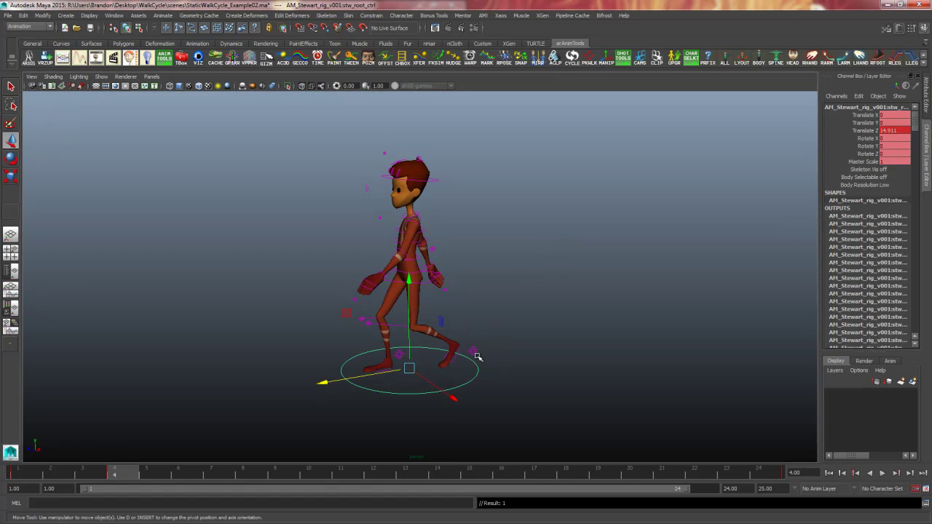
key(alt+v)
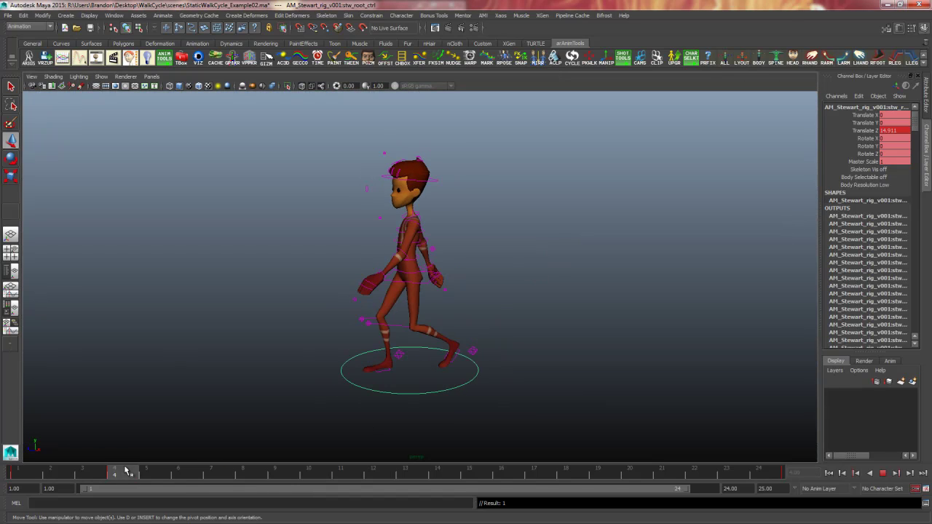
click(428, 428)
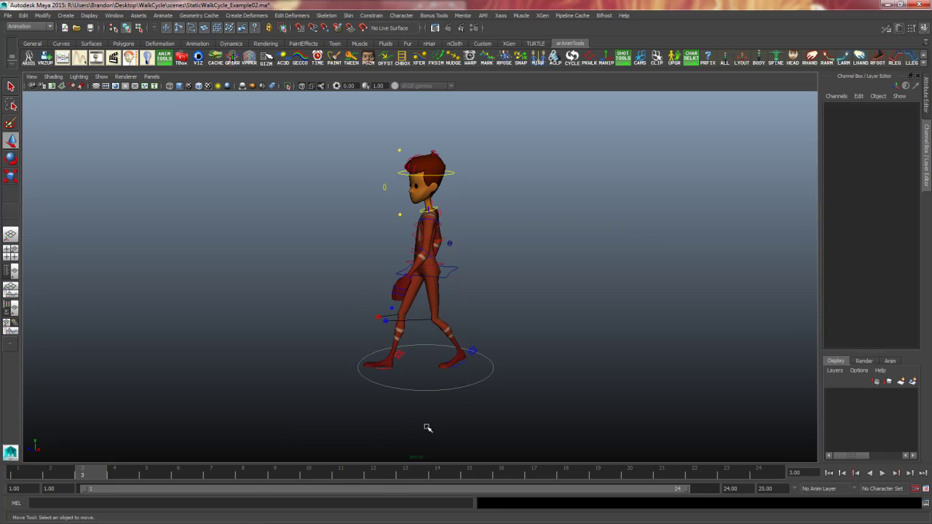
Reselect the root control, delete its key at frame 4 and clear the selection
drag(430, 391, 430, 392)
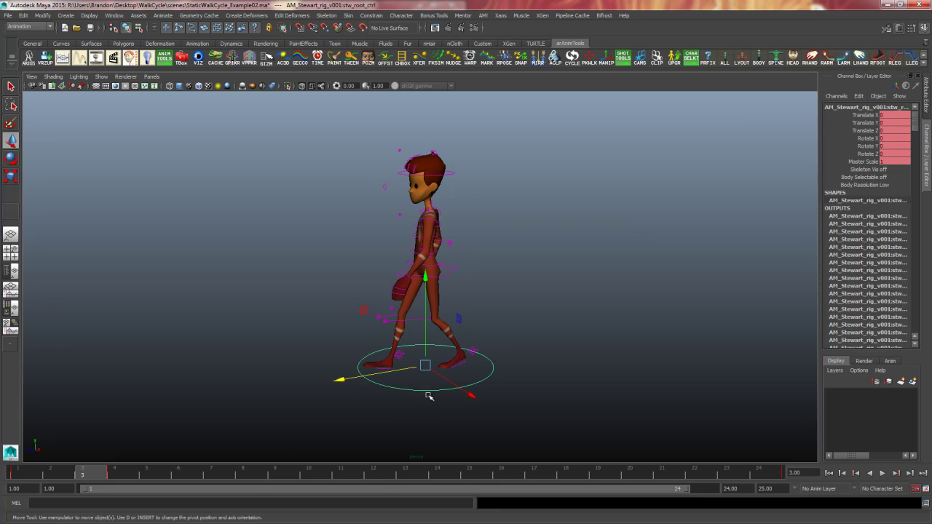
drag(47, 472, 117, 474)
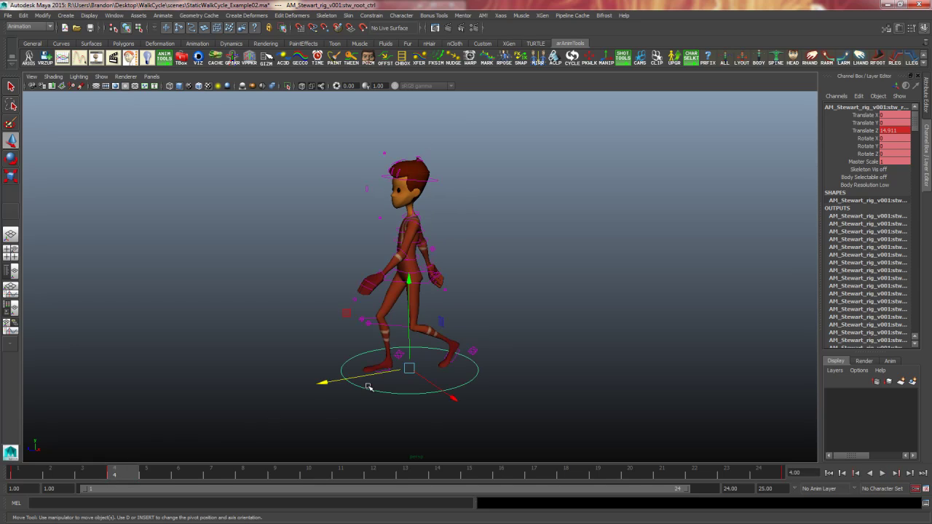
right_click(122, 476)
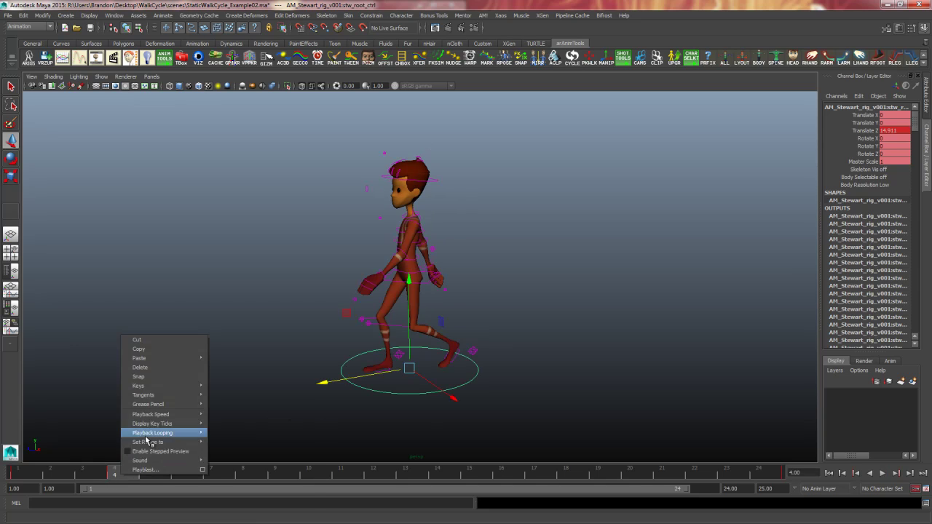
click(183, 371)
click(690, 372)
View the full character from a front three-quarter angle, save the scene and show the Attribute Editor
alt+drag(690, 372, 614, 389)
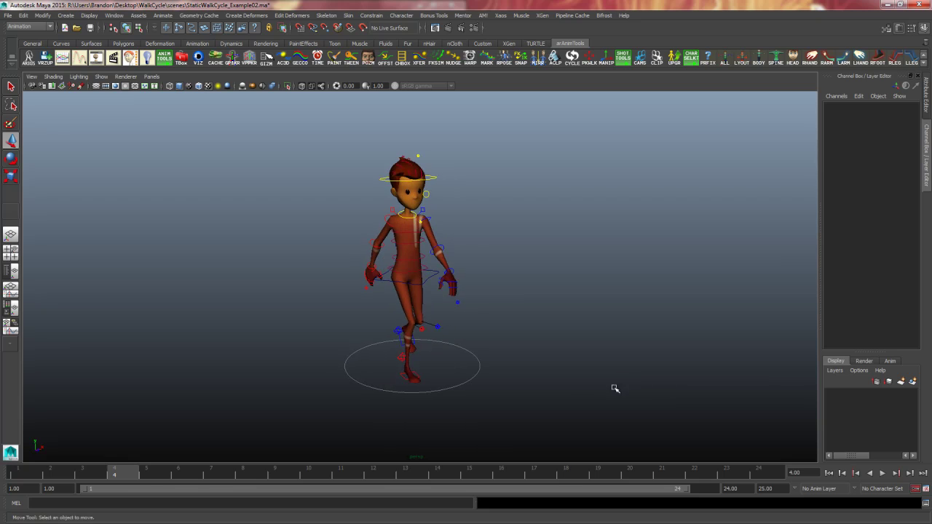
key(ctrl+s)
alt+drag(468, 312, 572, 352)
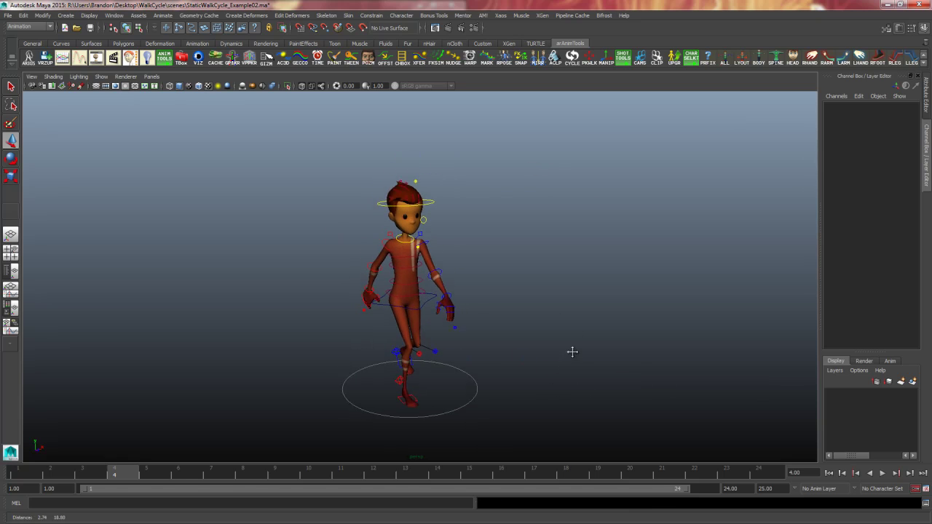
alt+right_drag(572, 352, 435, 354)
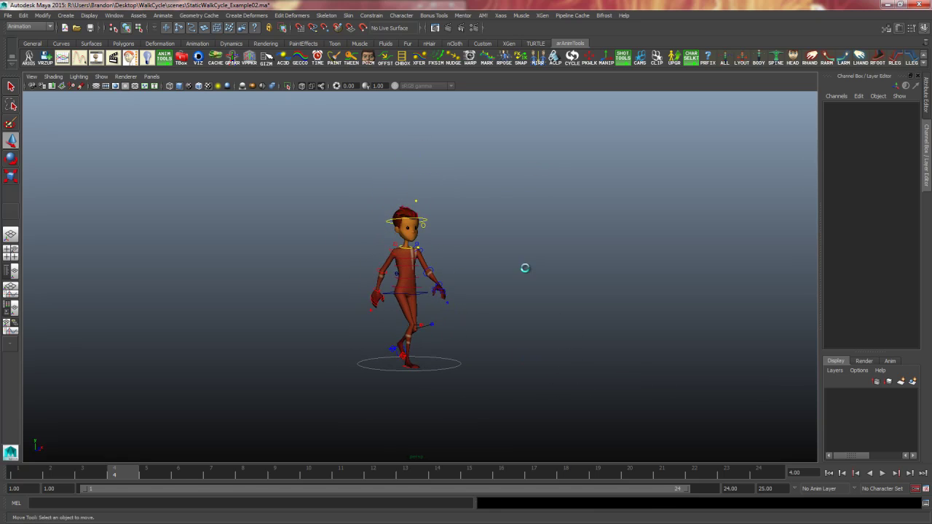
alt+drag(524, 268, 500, 332)
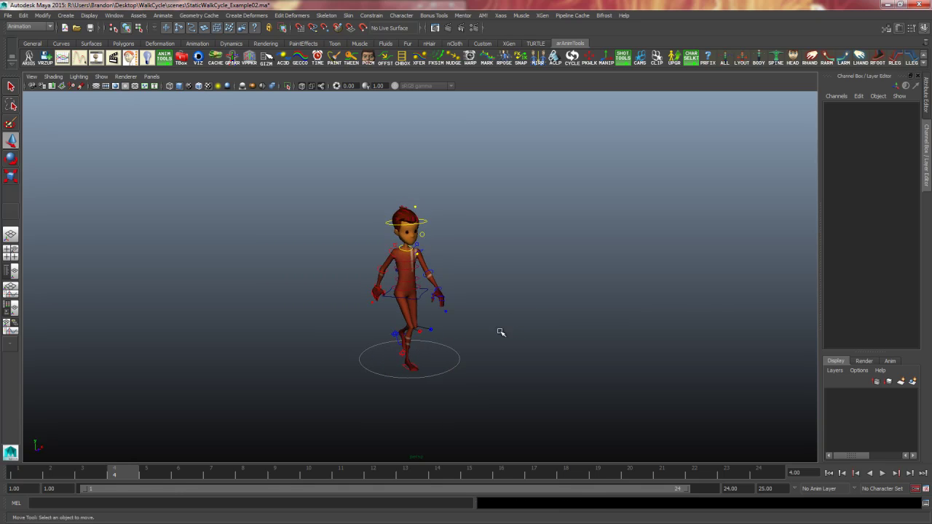
key(ctrl+s)
key(ctrl+a)
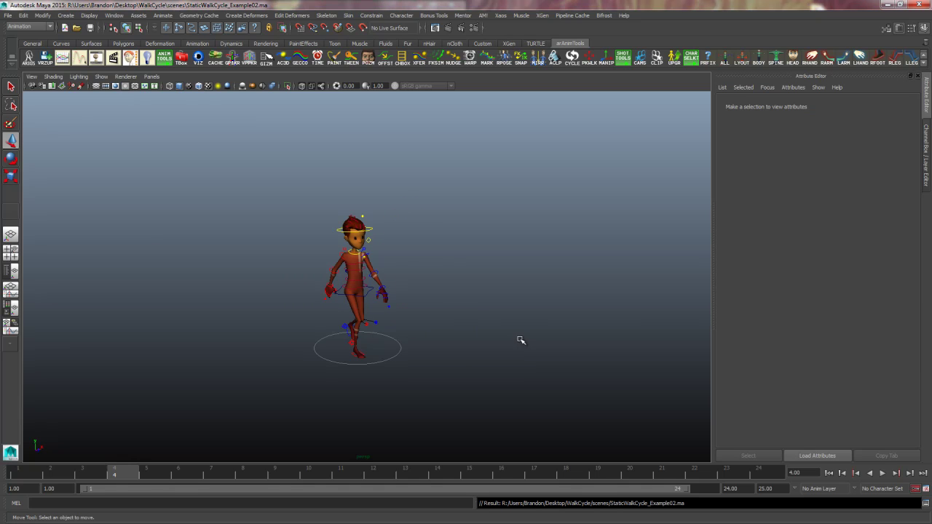